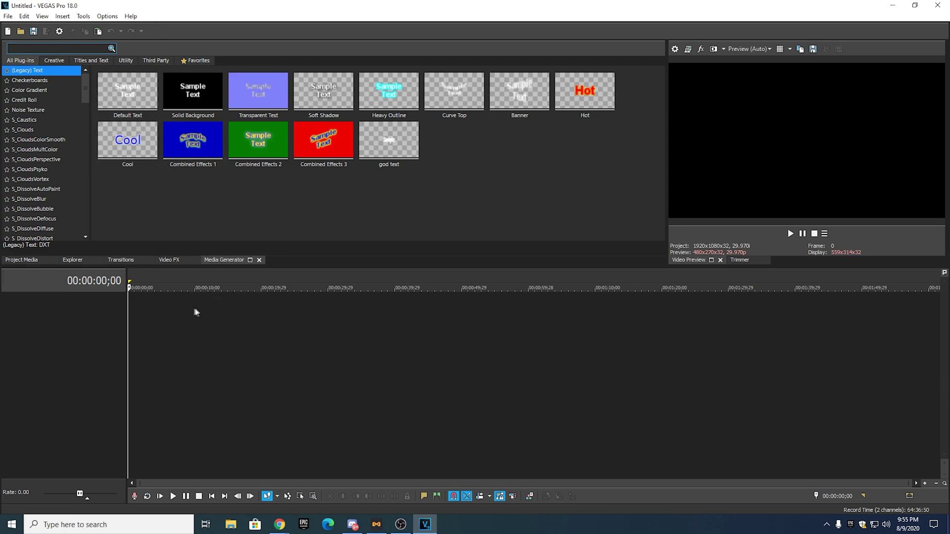
- Insert a video track into the empty project
{"action": "right_click", "coordinate": [160, 319]}
{"action": "left_click", "coordinate": [208, 349]}
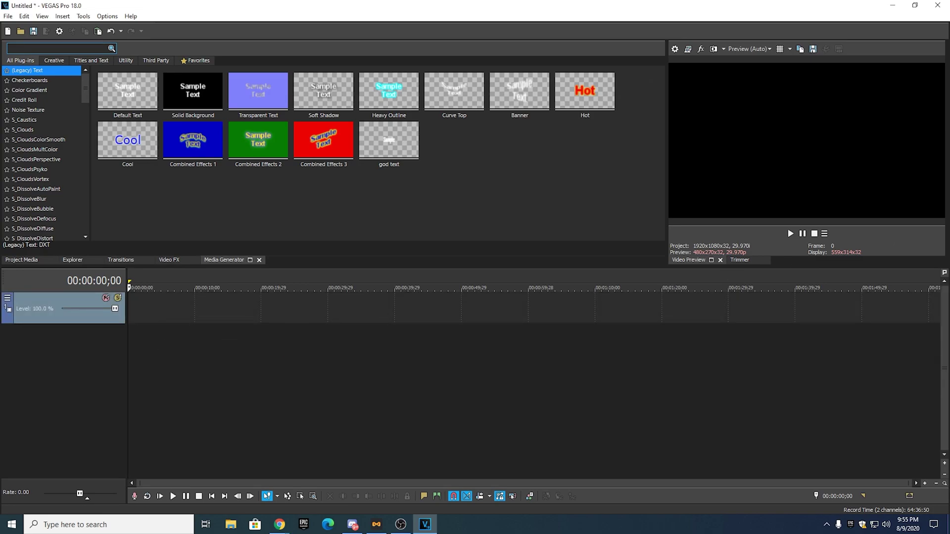
{"action": "key", "text": "super+e"}
{"action": "left_click_drag", "start_coordinate": [600, 113], "coordinate": [949, 120]}
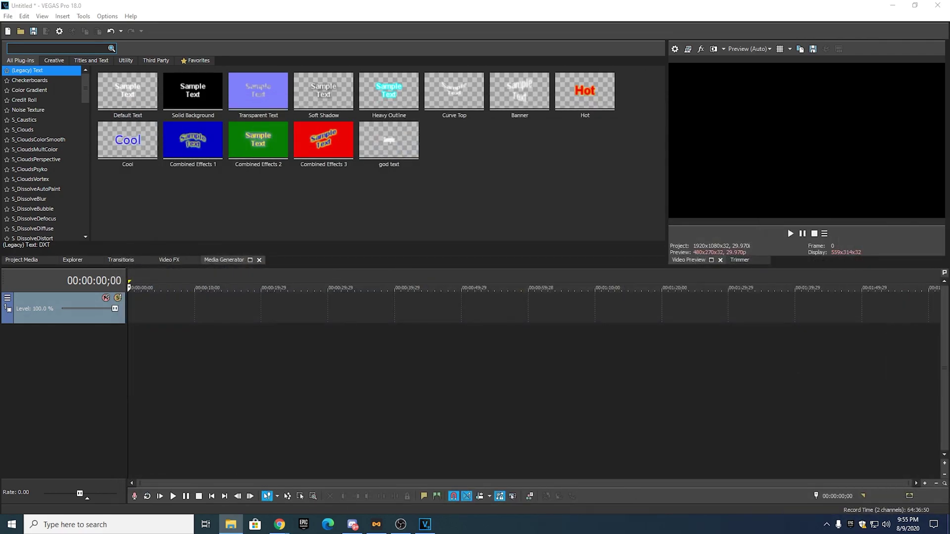
{"action": "key", "text": "alt+F4"}
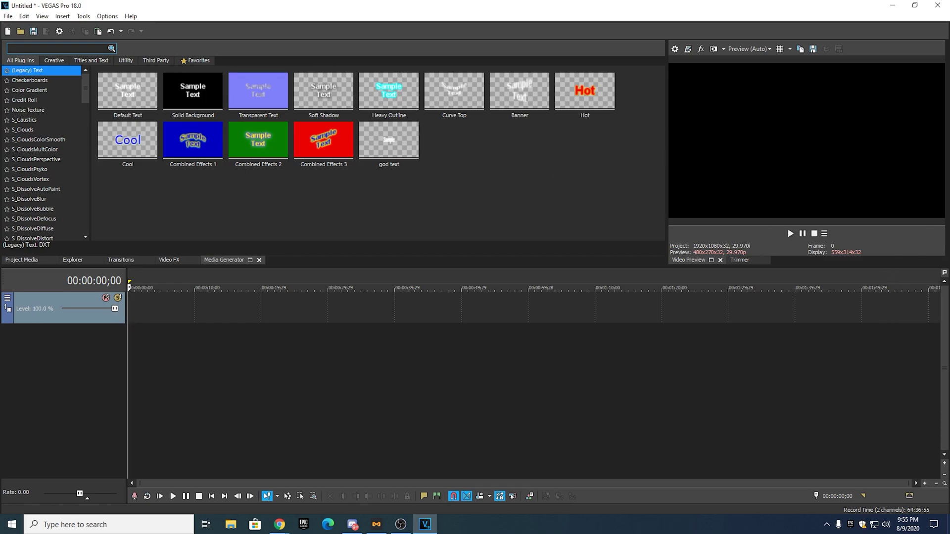
- Insert two more video tracks and add one audio track below them
{"action": "key", "text": "super+e"}
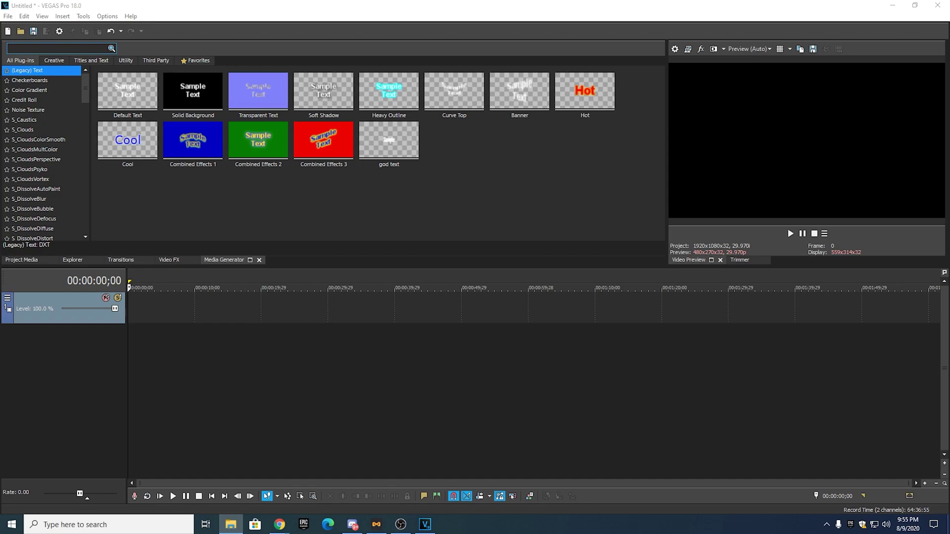
{"action": "right_click", "coordinate": [384, 317]}
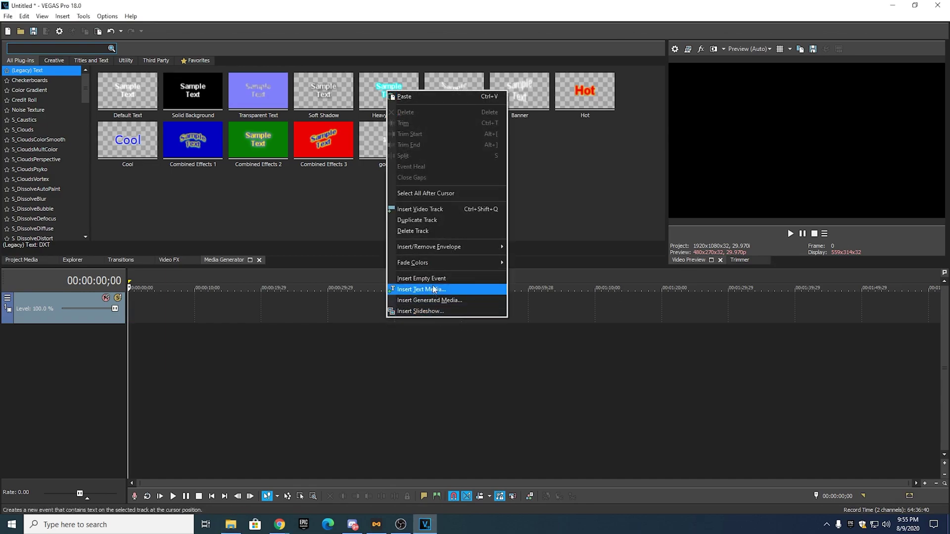
{"action": "left_click", "coordinate": [421, 209]}
{"action": "right_click", "coordinate": [411, 339]}
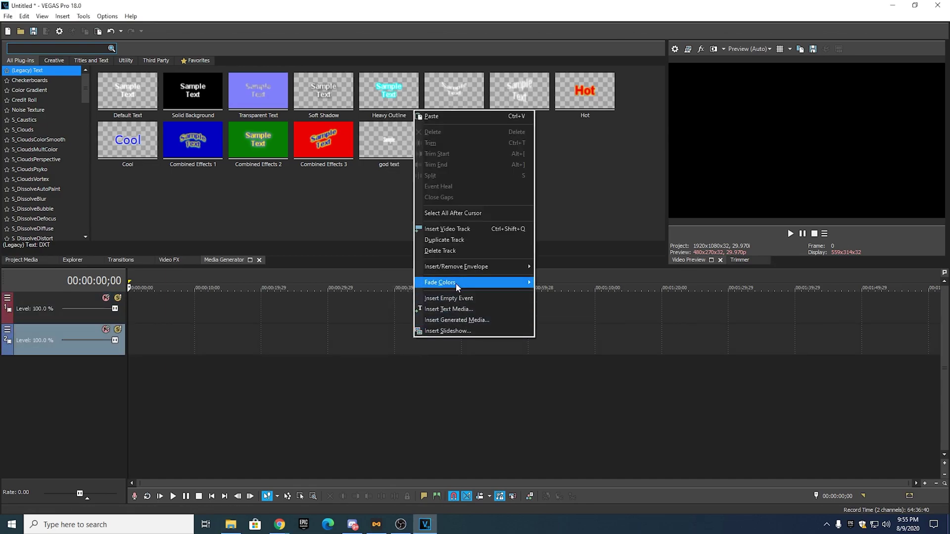
{"action": "left_click", "coordinate": [451, 230]}
{"action": "right_click", "coordinate": [524, 442]}
{"action": "left_click", "coordinate": [578, 463]}
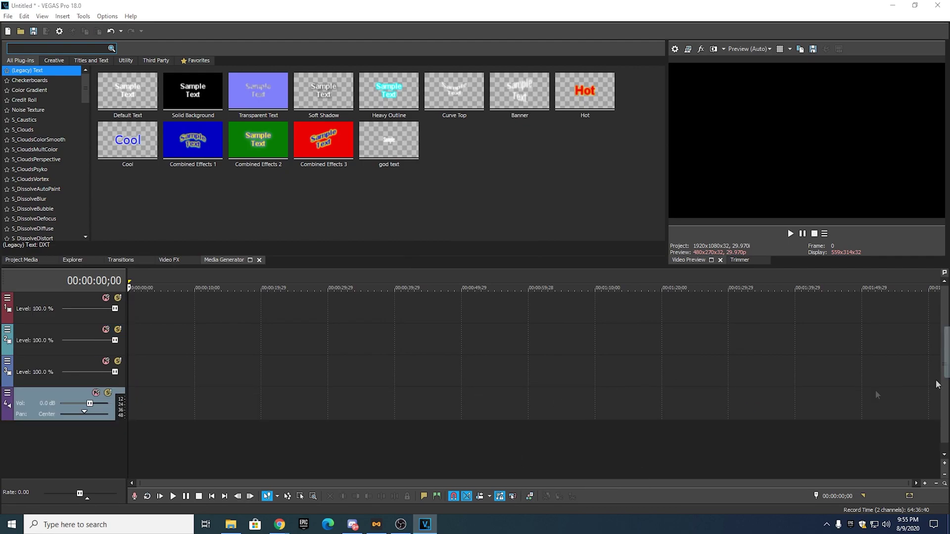
- Place the Sueco the Child - Juice [Official Audio] file at the start of the audio track and lower the track volume to -23.8 dB
{"action": "left_click_drag", "start_coordinate": [170, 388], "coordinate": [136, 391]}
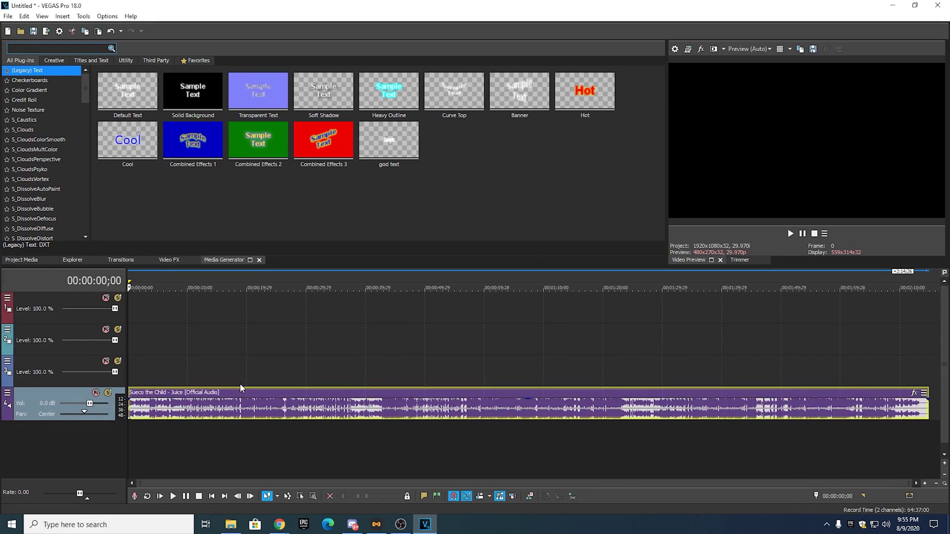
{"action": "scroll", "coordinate": [239, 392], "scroll_direction": "up", "scroll_amount": 4}
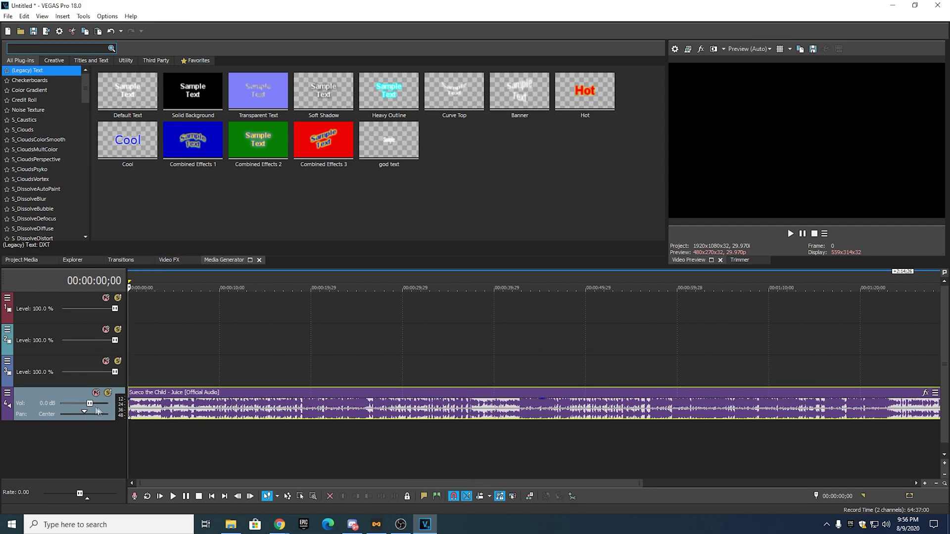
{"action": "left_click_drag", "start_coordinate": [90, 404], "coordinate": [83, 405]}
- Play through the opening of the song to find the cut point and split it at 00:00:07;23
{"action": "left_click", "coordinate": [790, 233]}
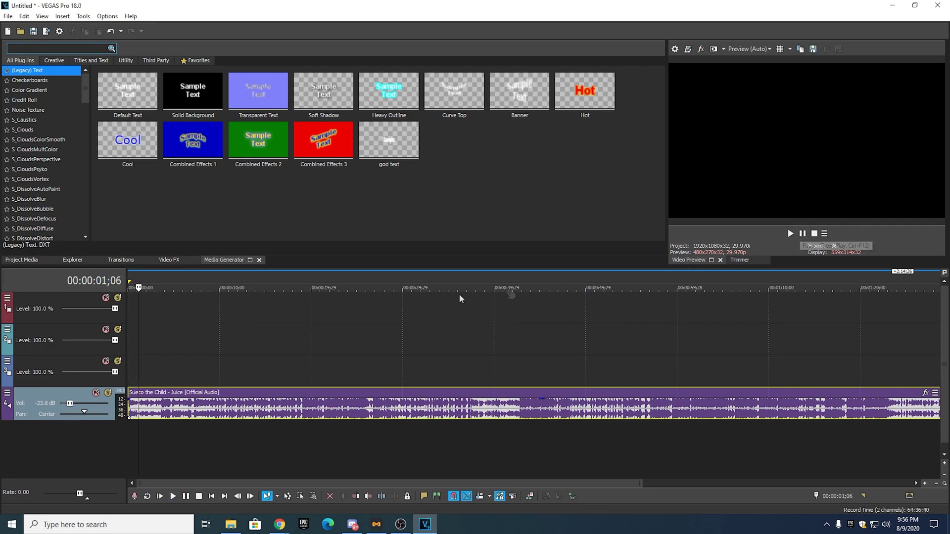
{"action": "left_click", "coordinate": [283, 285]}
{"action": "left_click", "coordinate": [790, 234]}
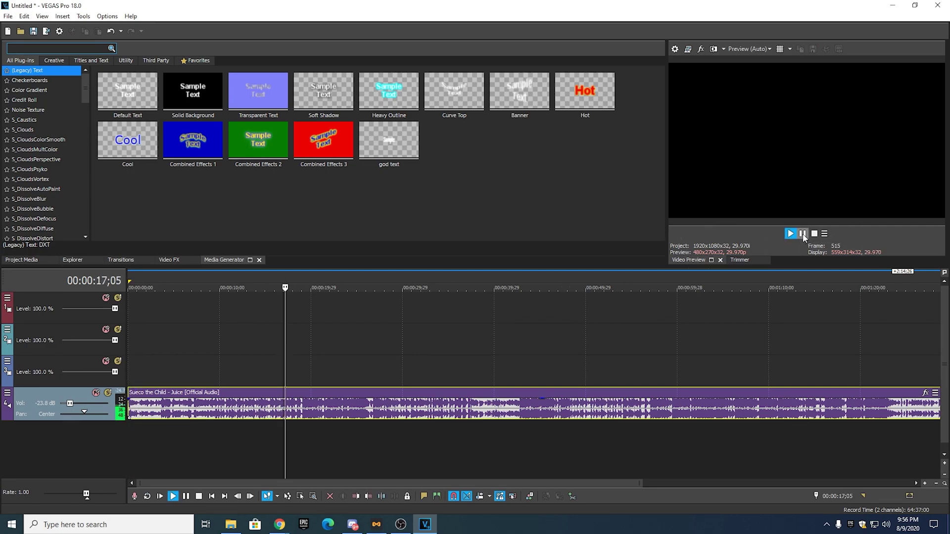
{"action": "left_click", "coordinate": [803, 234]}
{"action": "left_click", "coordinate": [790, 234]}
{"action": "left_click", "coordinate": [225, 285]}
{"action": "left_click", "coordinate": [219, 283]}
{"action": "left_click", "coordinate": [213, 283]}
{"action": "left_click", "coordinate": [201, 283]}
{"action": "left_click", "coordinate": [196, 283]}
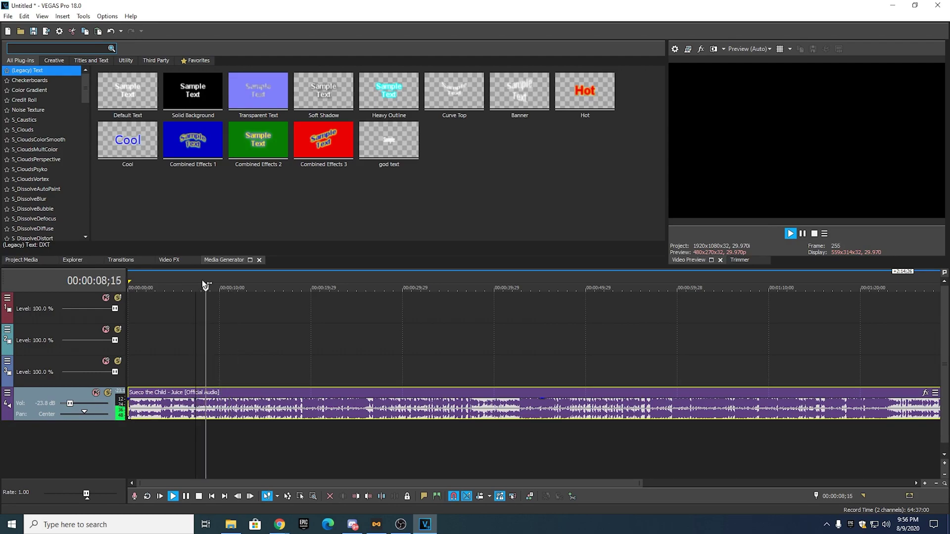
{"action": "left_click", "coordinate": [205, 283]}
{"action": "left_click", "coordinate": [200, 283]}
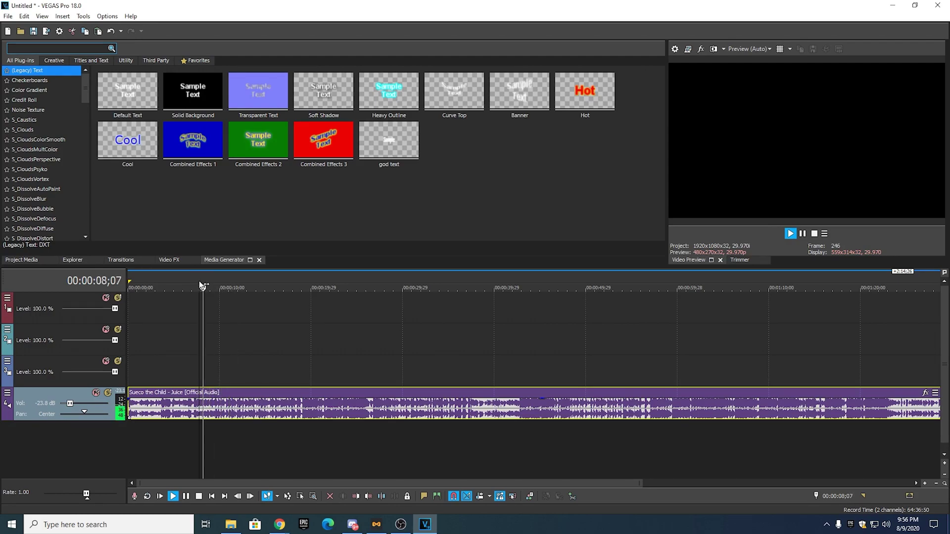
{"action": "key", "text": "space"}
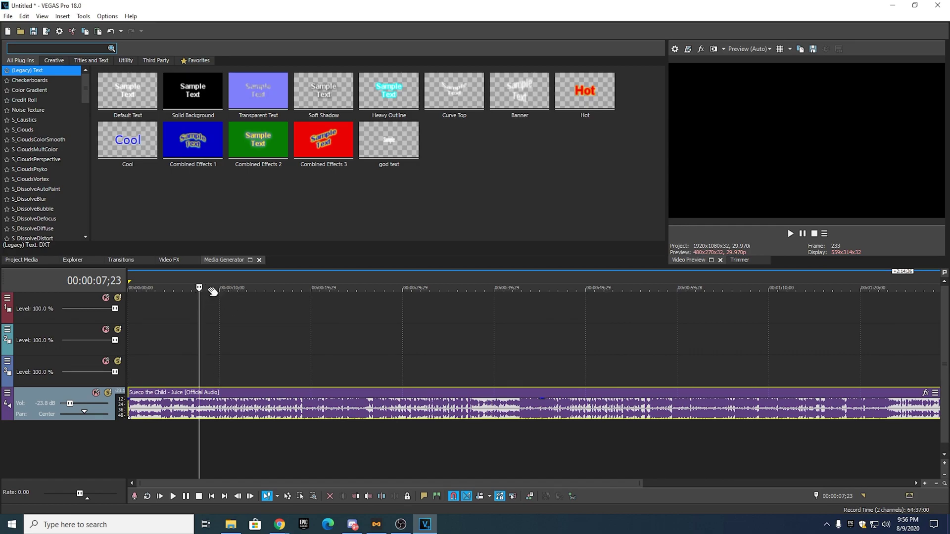
{"action": "key", "text": "s"}
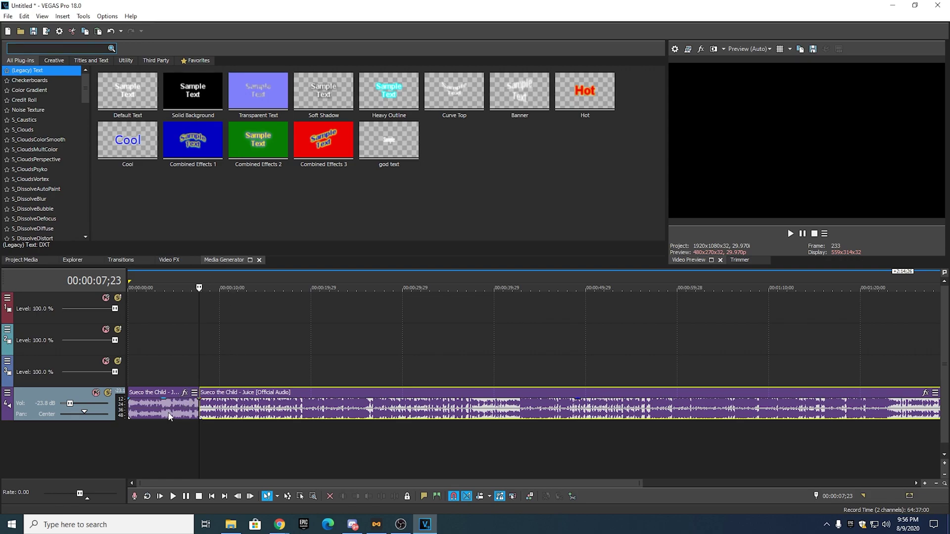
- Delete the song section before the split, move the remaining part to the timeline start and play it back
{"action": "right_click", "coordinate": [166, 415]}
{"action": "left_click", "coordinate": [217, 271]}
{"action": "left_click_drag", "start_coordinate": [271, 412], "coordinate": [176, 416]}
{"action": "left_click", "coordinate": [129, 286]}
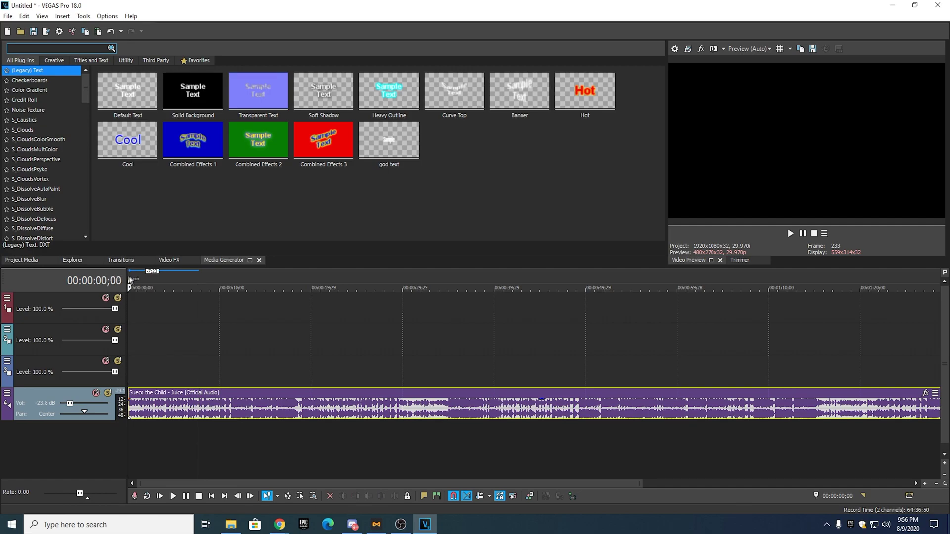
{"action": "left_click", "coordinate": [791, 234]}
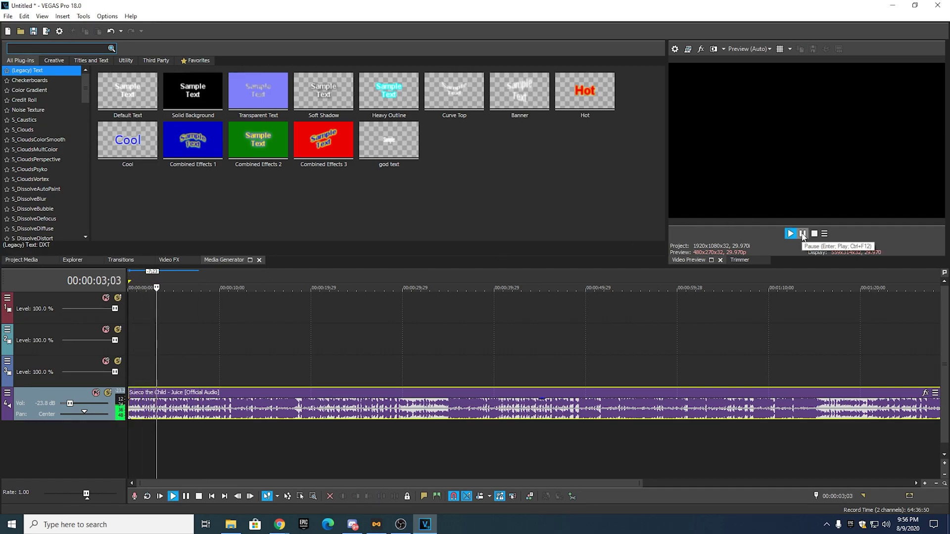
{"action": "left_click", "coordinate": [803, 234]}
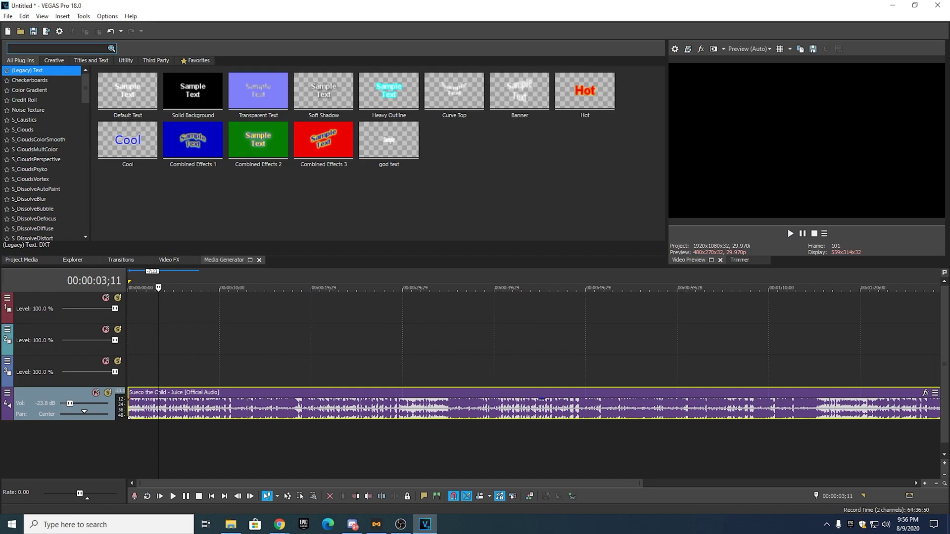
- Import the 1080p-29583976 clip at the start of the third video track and match the project to its 59.940 frame rate
{"action": "key", "text": "super+e"}
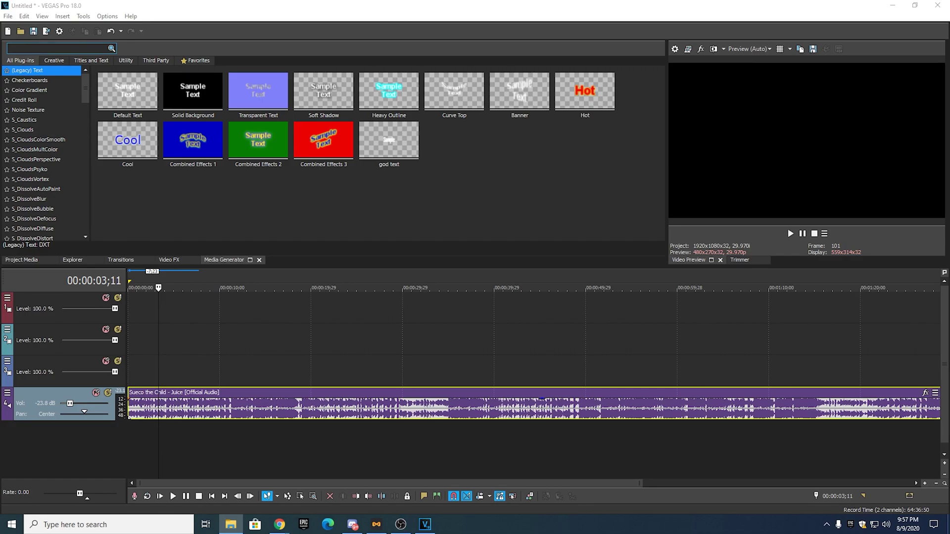
{"action": "left_click_drag", "start_coordinate": [948, 332], "coordinate": [130, 372]}
{"action": "left_click", "coordinate": [530, 205]}
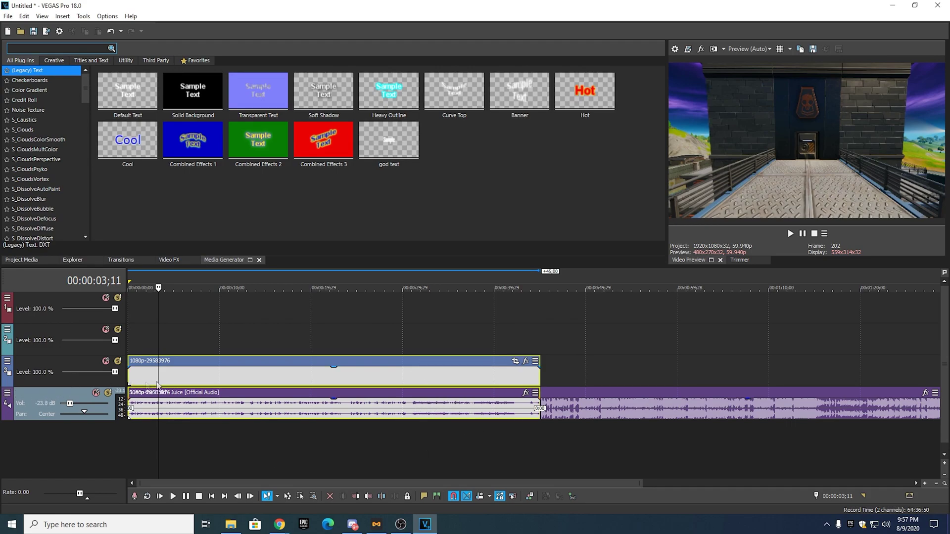
- Remove the imported clip's own audio from the audio track, keeping its video and the song
{"action": "left_click", "coordinate": [248, 370]}
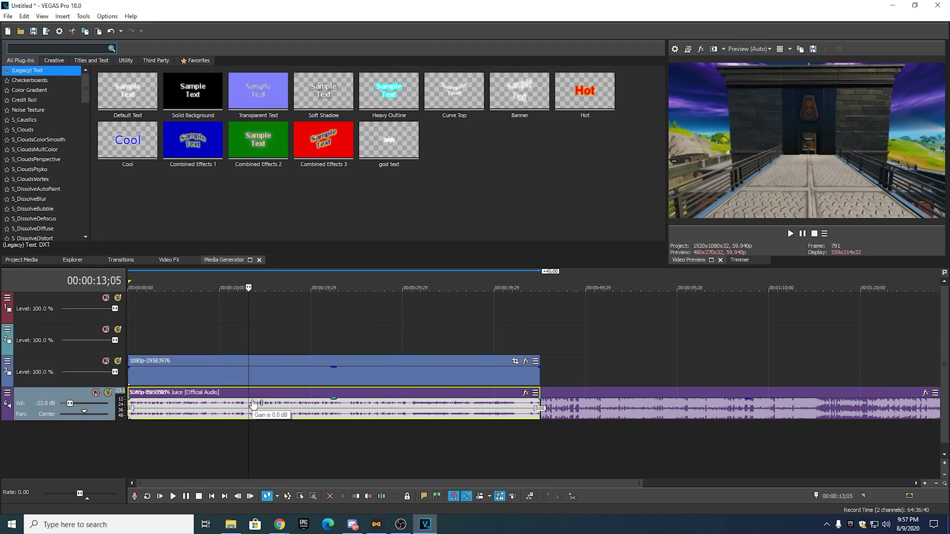
{"action": "left_click", "coordinate": [226, 403]}
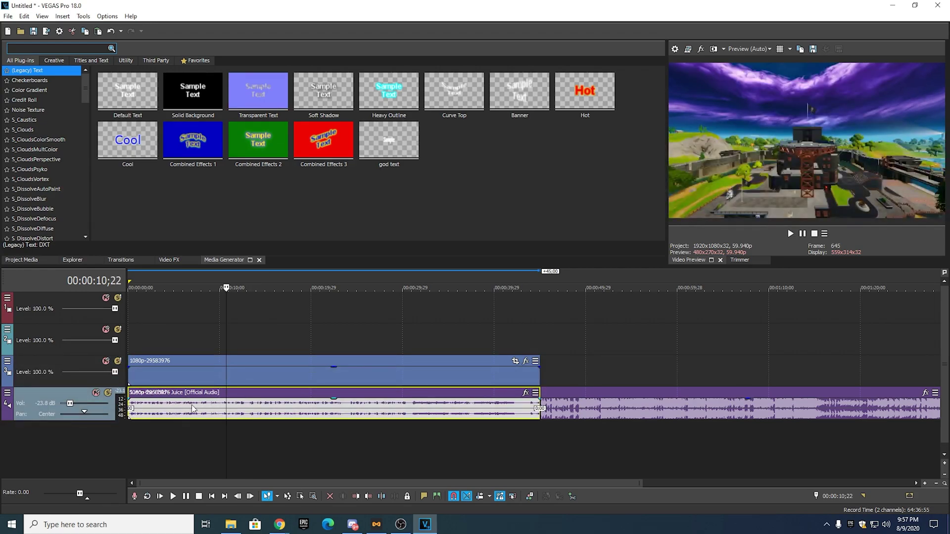
{"action": "right_click", "coordinate": [184, 418]}
{"action": "left_click", "coordinate": [205, 222]}
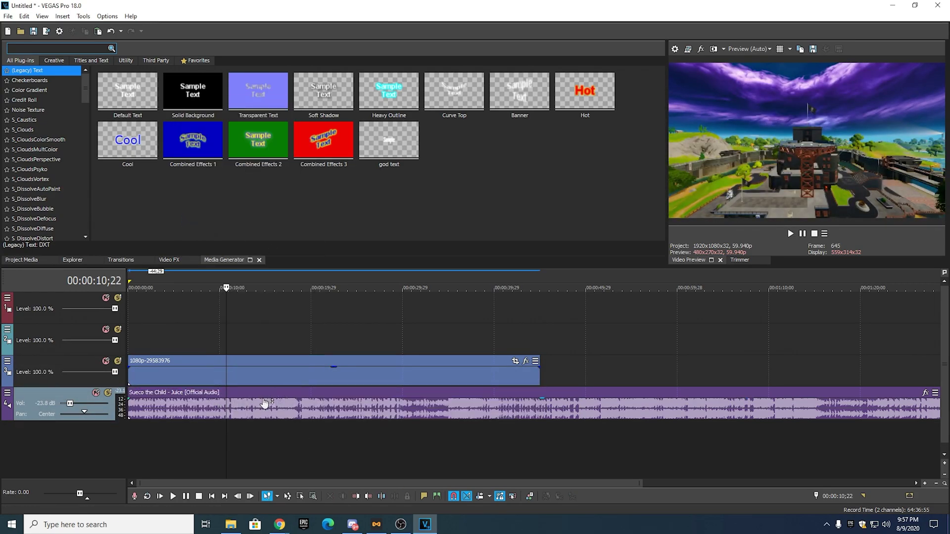
- Preview the later part of the video clip and split it at 00:00:33;05
{"action": "left_click", "coordinate": [436, 290]}
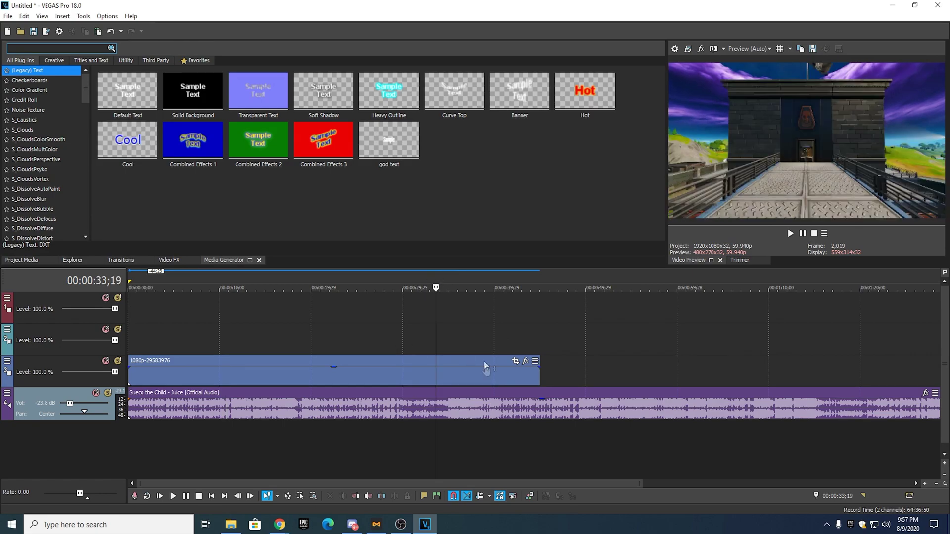
{"action": "left_click", "coordinate": [485, 370]}
{"action": "left_click", "coordinate": [420, 289]}
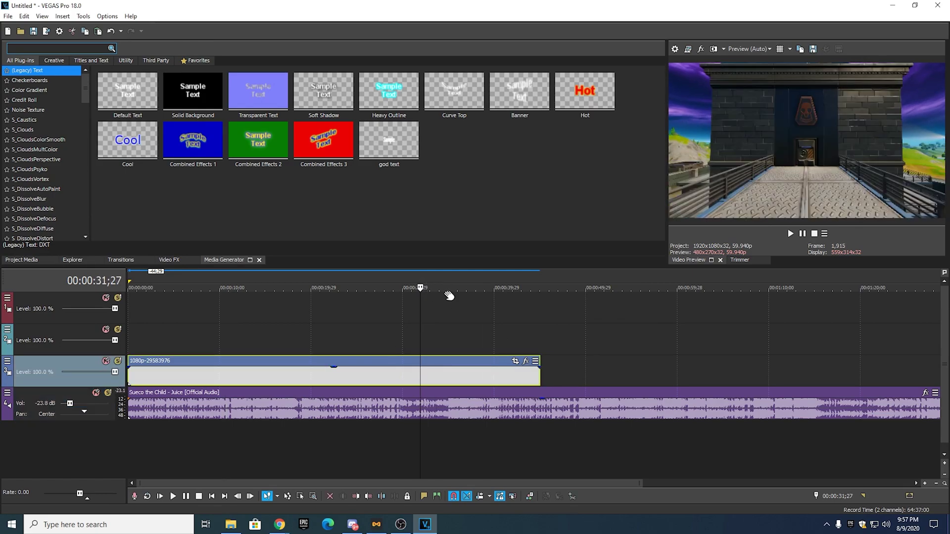
{"action": "key", "text": "space"}
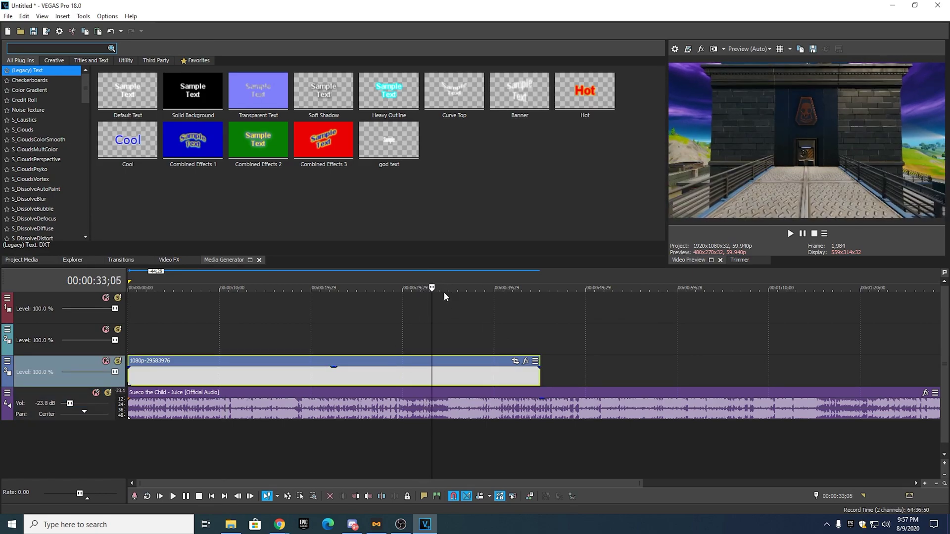
{"action": "left_click", "coordinate": [418, 278]}
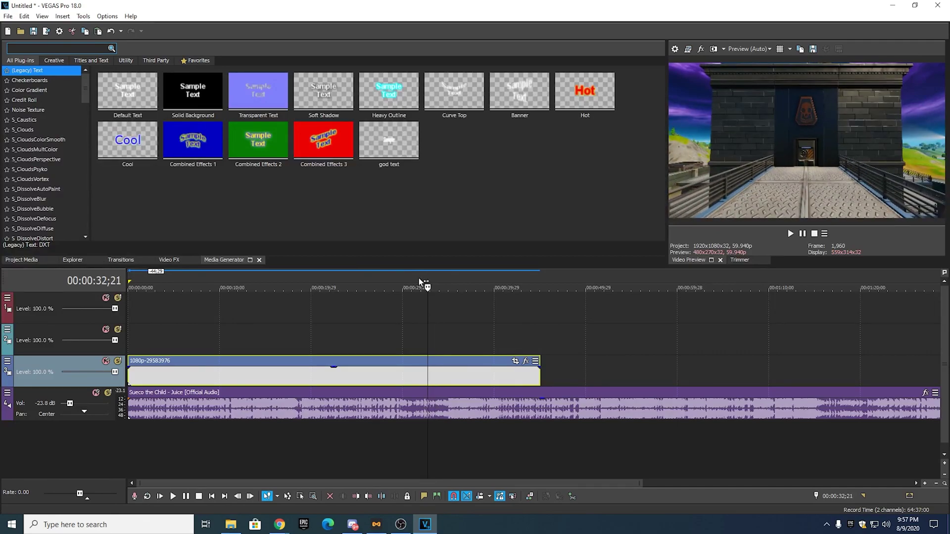
{"action": "key", "text": "s"}
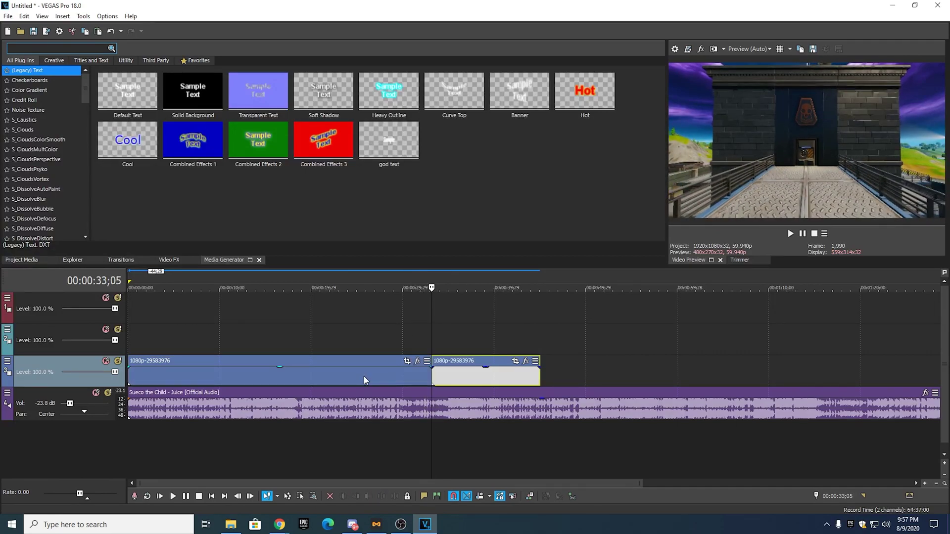
- Delete the video section before the split and move the remaining clip to the timeline start
{"action": "right_click", "coordinate": [364, 376]}
{"action": "left_click", "coordinate": [435, 247]}
{"action": "left_click_drag", "start_coordinate": [464, 385], "coordinate": [171, 376]}
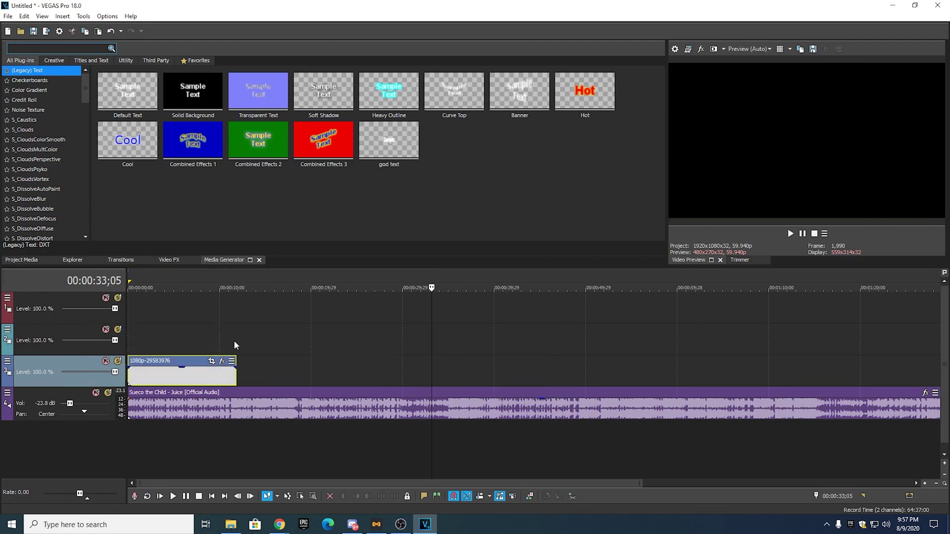
- Play the song, mark the beat at about 00:00:01;25, align the video clip's start to it, and delete the marker
{"action": "left_click", "coordinate": [130, 286]}
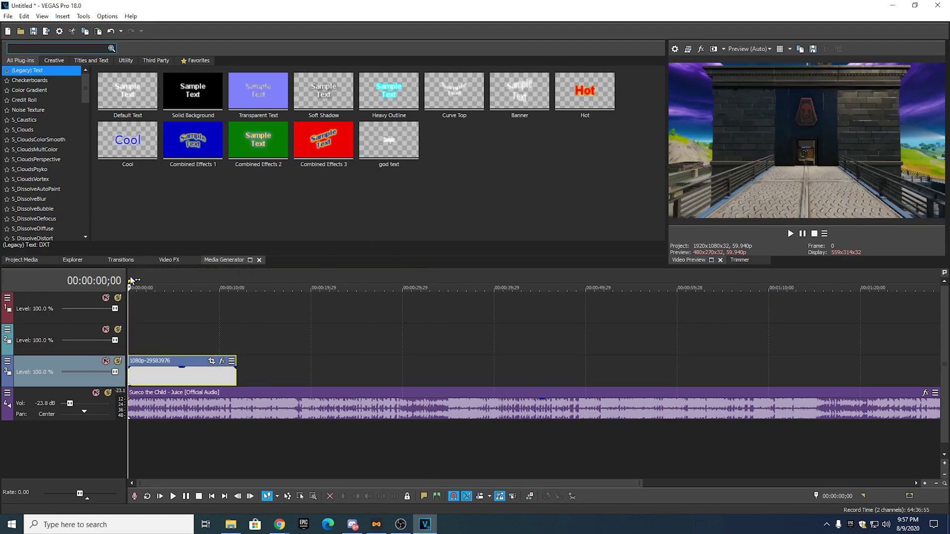
{"action": "left_click_drag", "start_coordinate": [175, 376], "coordinate": [209, 376]}
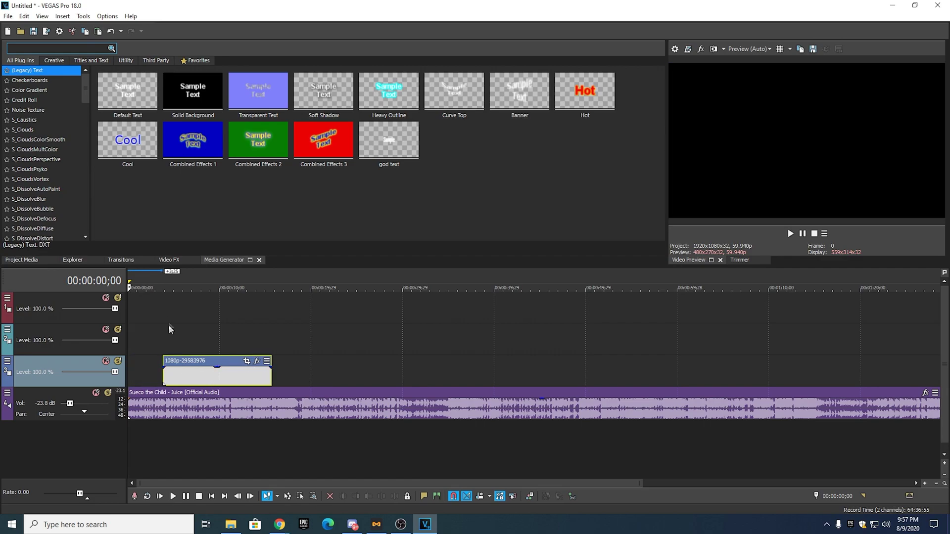
{"action": "key", "text": "space"}
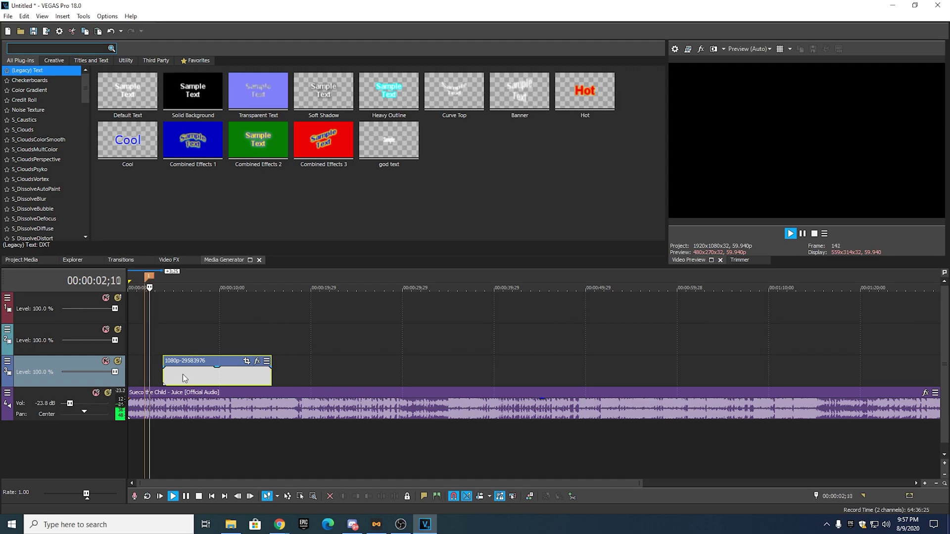
{"action": "left_click_drag", "start_coordinate": [211, 371], "coordinate": [192, 371]}
{"action": "key", "text": "space"}
{"action": "right_click", "coordinate": [149, 275]}
{"action": "left_click", "coordinate": [165, 310]}
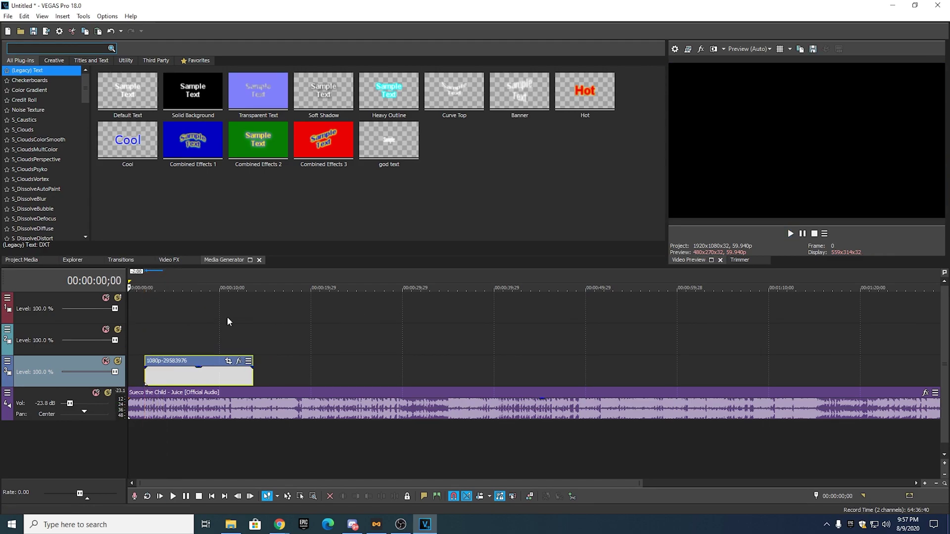
- Insert a velocity envelope on the video clip, with the playhead at its start at 00:00:01;25
{"action": "scroll", "coordinate": [218, 329], "scroll_direction": "up", "scroll_amount": 4}
{"action": "scroll", "coordinate": [219, 329], "scroll_direction": "down", "scroll_amount": 2}
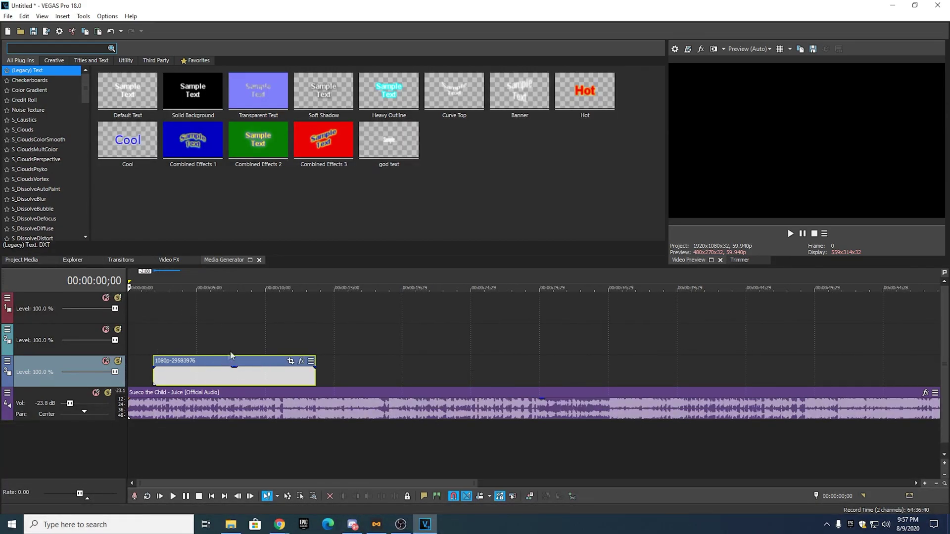
{"action": "left_click", "coordinate": [162, 287]}
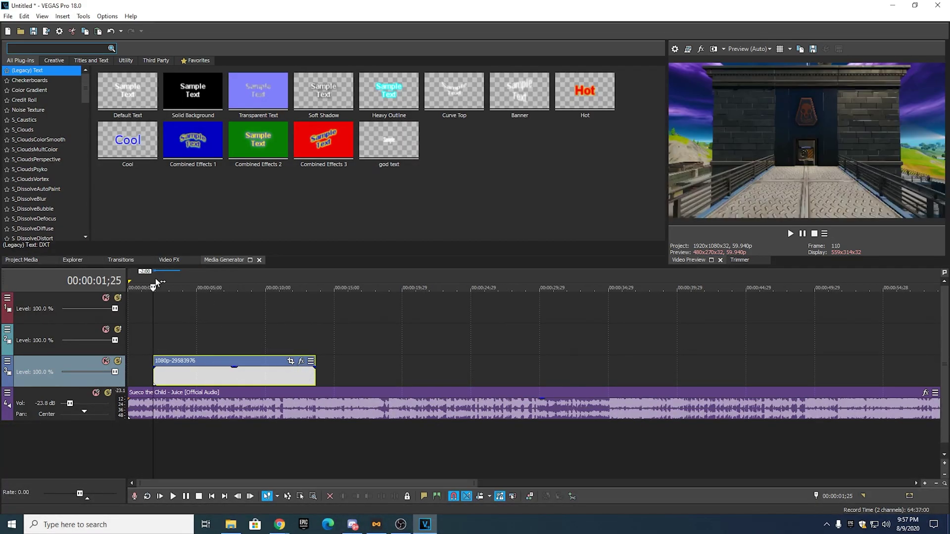
{"action": "right_click", "coordinate": [278, 372]}
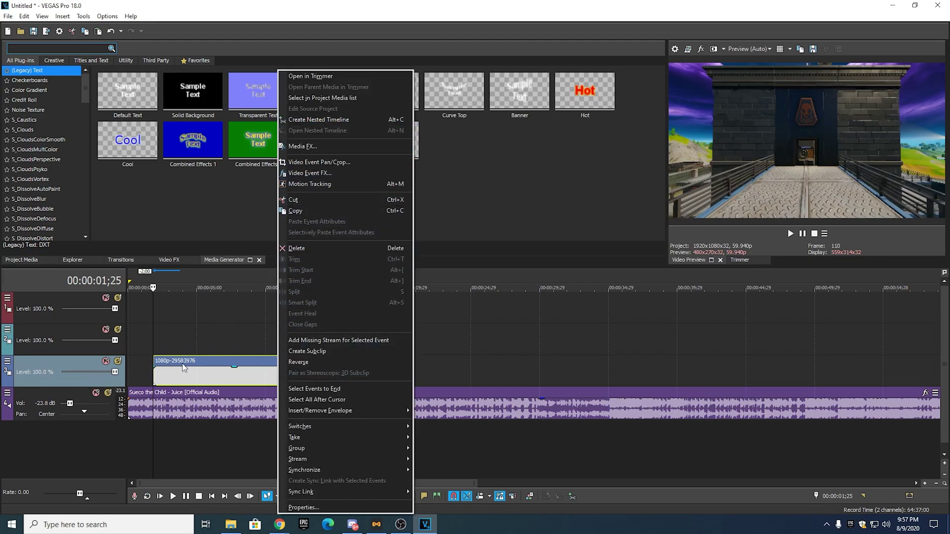
{"action": "left_click", "coordinate": [203, 354]}
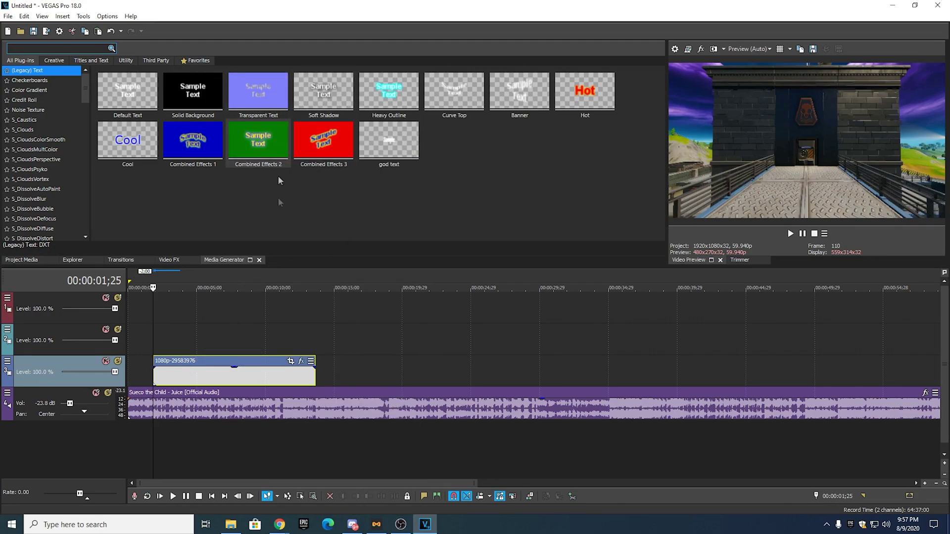
{"action": "left_click", "coordinate": [171, 285]}
{"action": "left_click", "coordinate": [149, 284]}
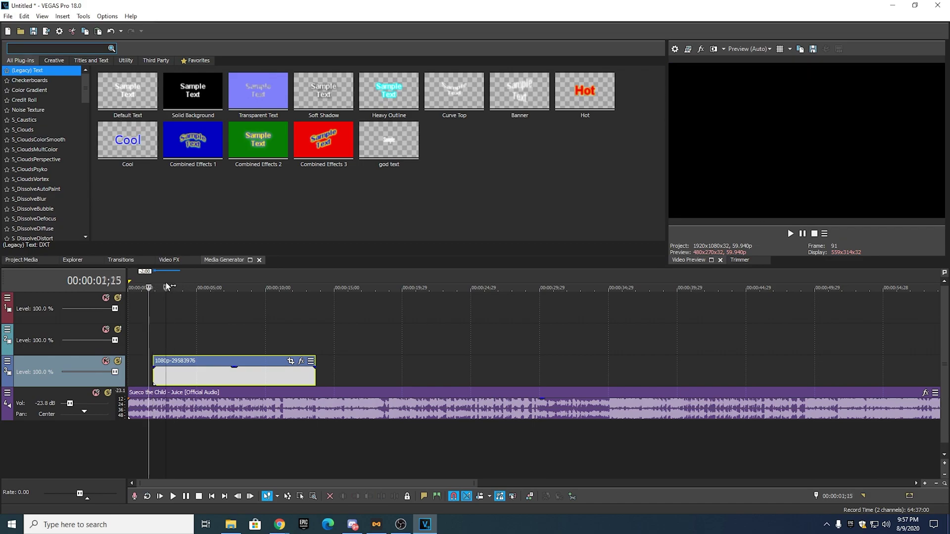
{"action": "left_click", "coordinate": [154, 283]}
{"action": "right_click", "coordinate": [211, 369]}
{"action": "mouse_move", "coordinate": [302, 411]}
{"action": "left_click", "coordinate": [366, 412]}
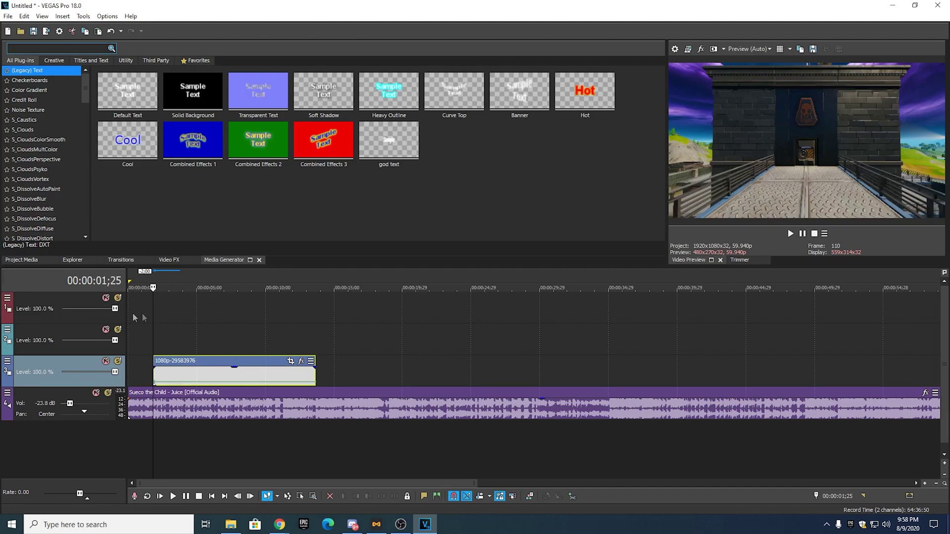
- Add a velocity envelope point about five frames after the video clip's start, at about 00:00:02;00
{"action": "left_click_drag", "start_coordinate": [171, 285], "coordinate": [165, 287]}
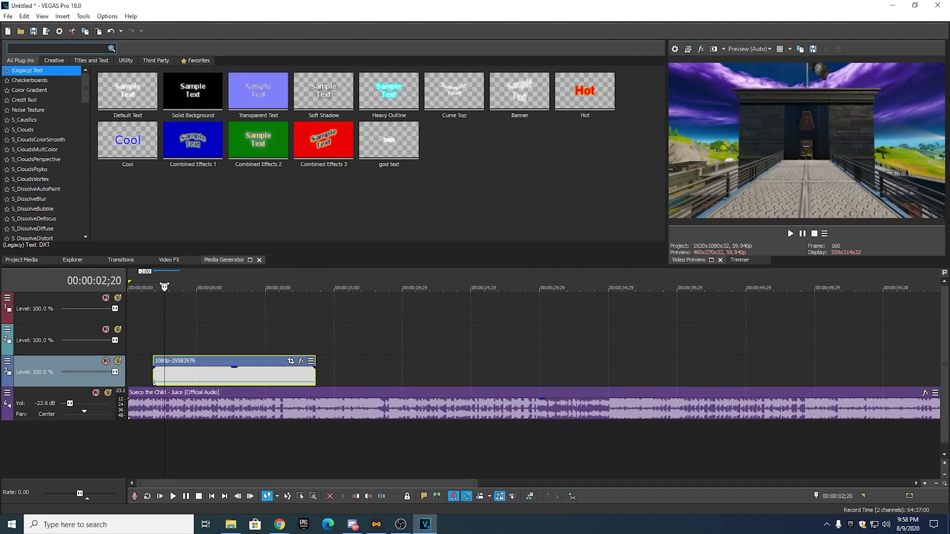
{"action": "scroll", "coordinate": [168, 287], "scroll_direction": "up", "scroll_amount": 3}
{"action": "scroll", "coordinate": [169, 288], "scroll_direction": "up", "scroll_amount": 2}
{"action": "left_click", "coordinate": [257, 284]}
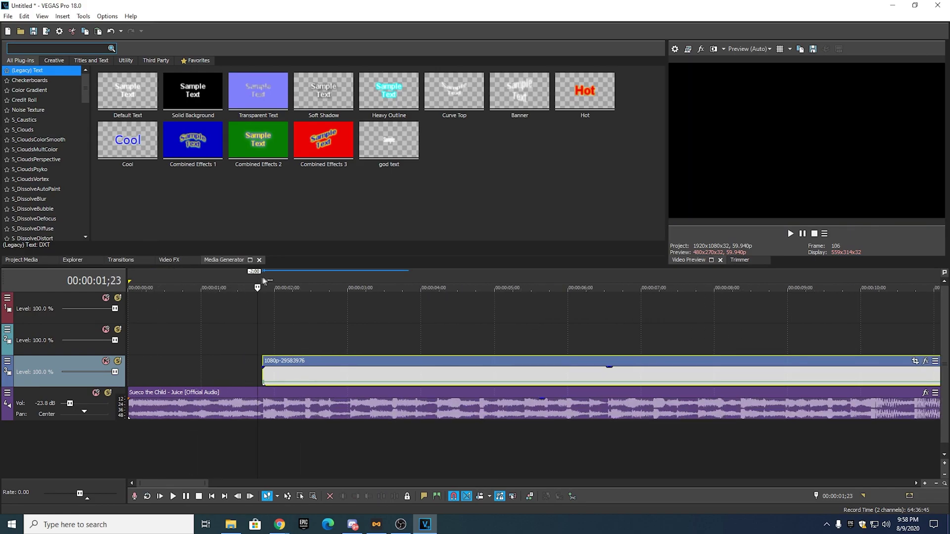
{"action": "left_click", "coordinate": [263, 279]}
{"action": "left_click", "coordinate": [286, 279]}
{"action": "left_click", "coordinate": [271, 278]}
{"action": "left_click", "coordinate": [277, 277]}
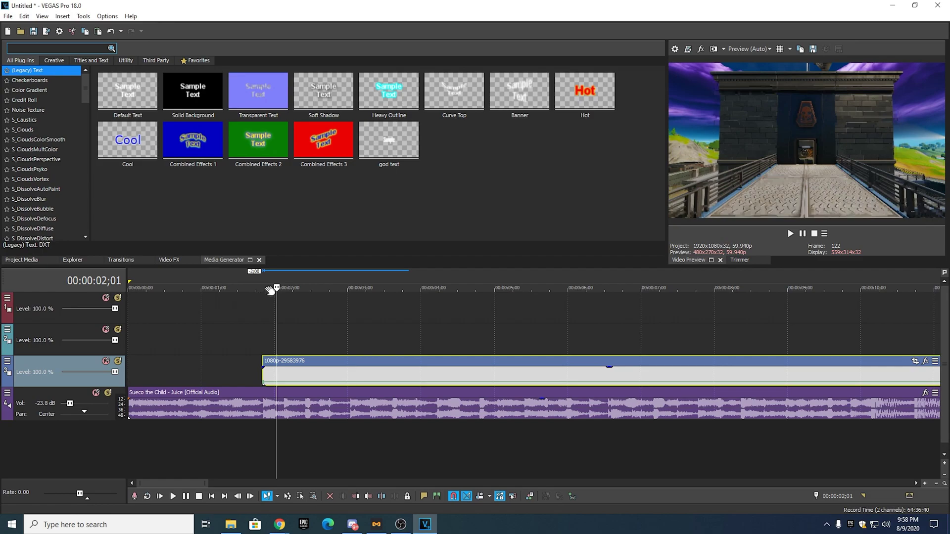
{"action": "left_click", "coordinate": [263, 287]}
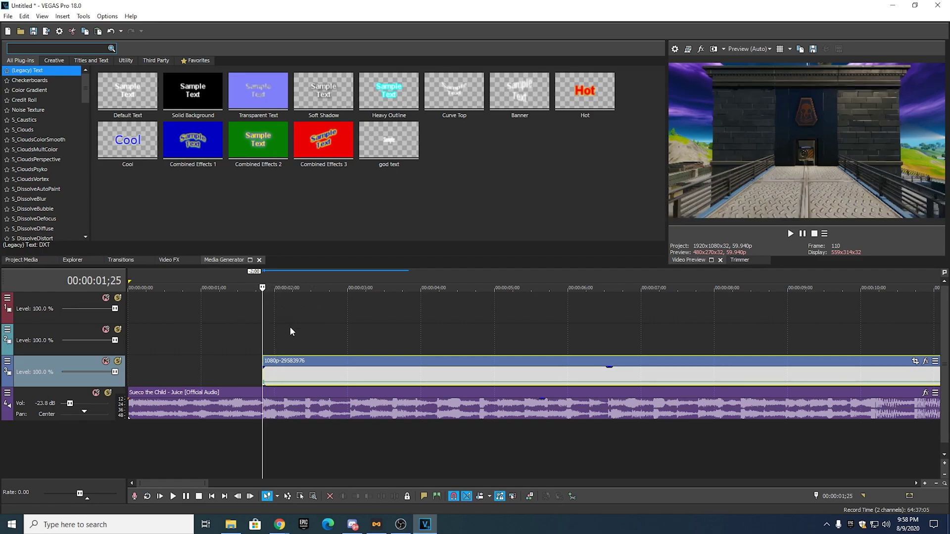
{"action": "left_click", "coordinate": [296, 379]}
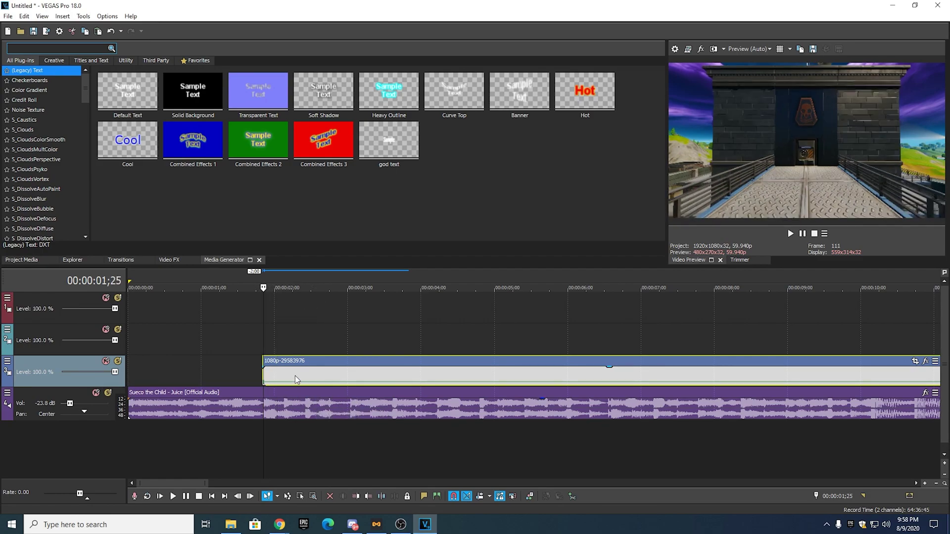
{"action": "scroll", "coordinate": [297, 375], "scroll_direction": "up", "scroll_amount": 5}
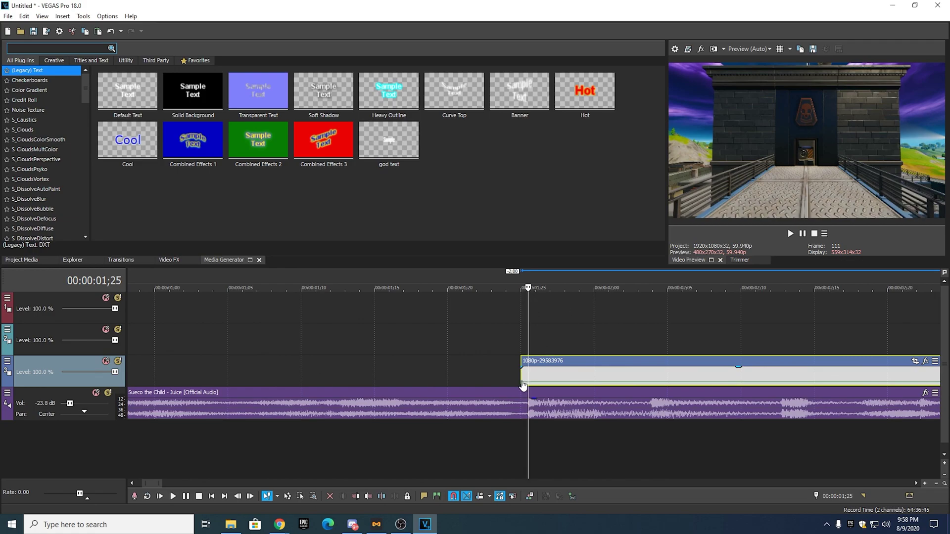
{"action": "key", "text": "Right"}
{"action": "key", "text": "Right"}
{"action": "key", "text": "Right"}
{"action": "key", "text": "Right"}
{"action": "key", "text": "Right"}
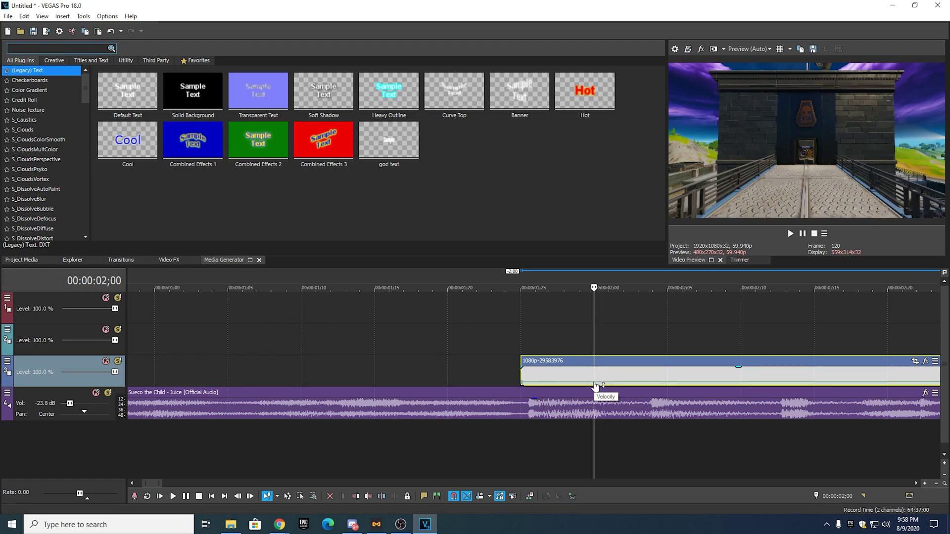
{"action": "key", "text": "Left"}
- Set the clip's starting velocity point to maximum forward velocity and shape the ramp to the next point as a Fast Fade
{"action": "right_click", "coordinate": [524, 388]}
{"action": "left_click", "coordinate": [569, 168]}
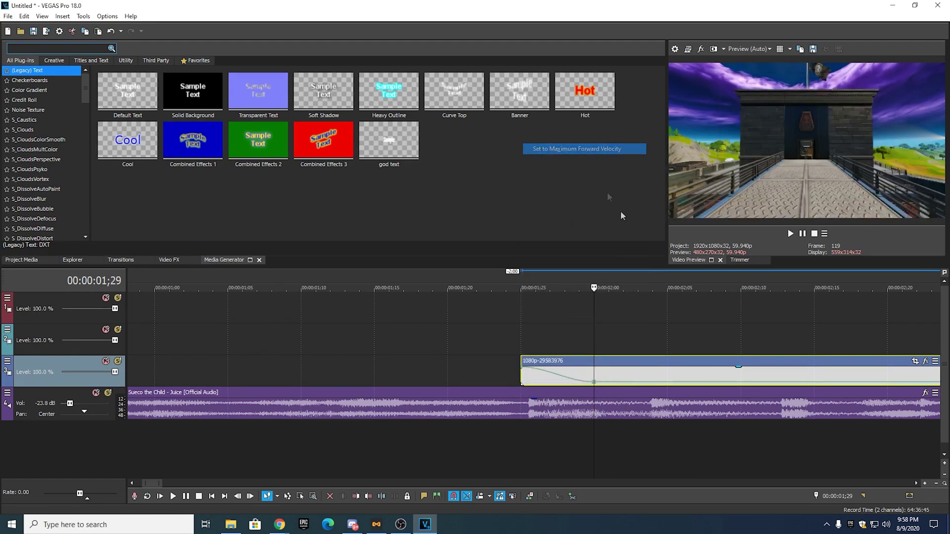
{"action": "right_click", "coordinate": [595, 384]}
{"action": "right_click", "coordinate": [575, 381]}
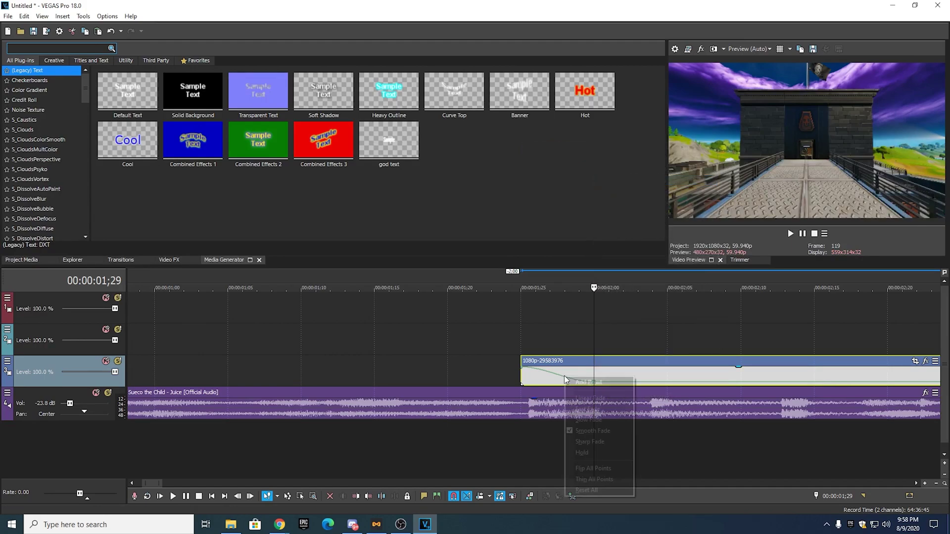
{"action": "left_click", "coordinate": [611, 411]}
- Delete the timeline marker at the video clip's end
{"action": "scroll", "coordinate": [635, 424], "scroll_direction": "down", "scroll_amount": 2}
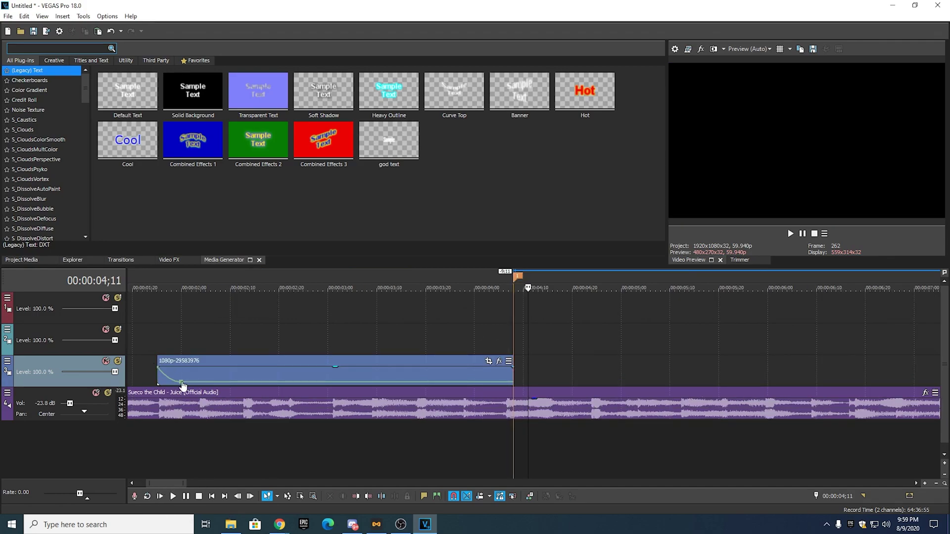
{"action": "right_click", "coordinate": [518, 276]}
{"action": "left_click", "coordinate": [541, 310]}
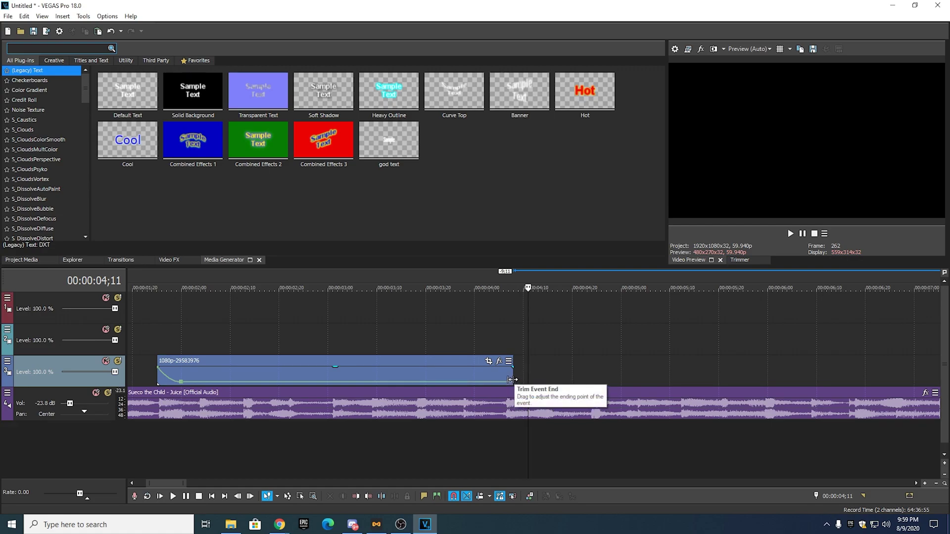
- Add a velocity point at the video clip's end and set it to maximum forward velocity
{"action": "right_click", "coordinate": [515, 386]}
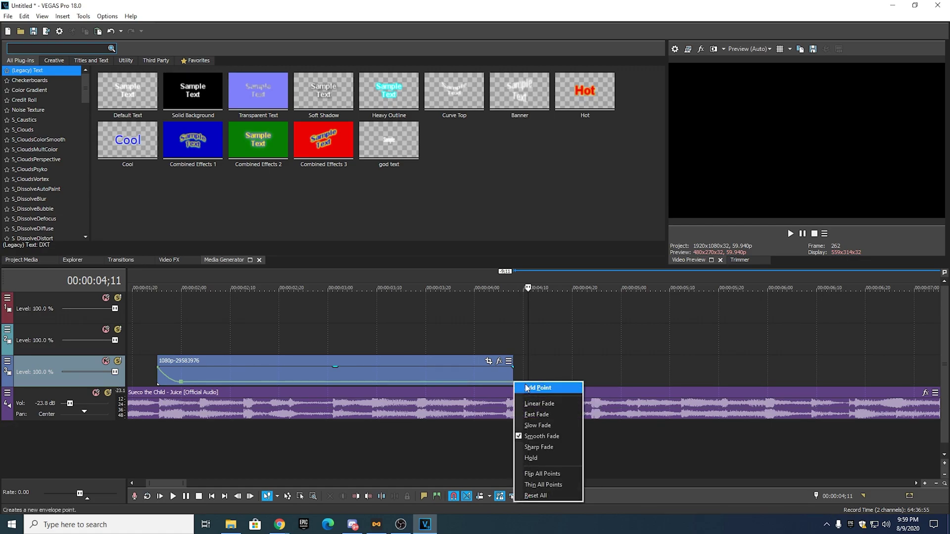
{"action": "right_click", "coordinate": [513, 381]}
{"action": "left_click", "coordinate": [582, 147]}
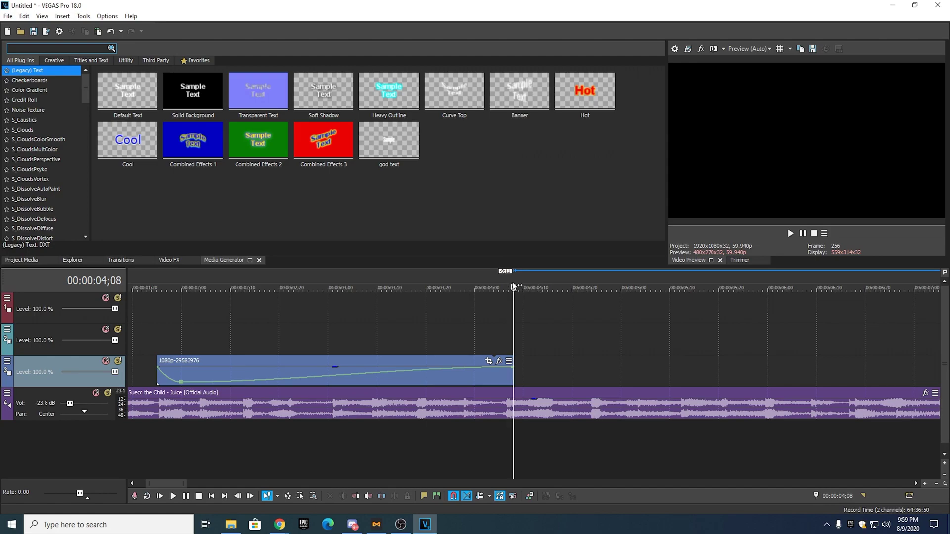
- Add a velocity point near the clip's end at about 00:00:04;02 and set it to normal velocity
{"action": "key", "text": "Left"}
{"action": "key", "text": "Left"}
{"action": "key", "text": "Left"}
{"action": "key", "text": "Left"}
{"action": "key", "text": "Left"}
{"action": "key", "text": "Left"}
{"action": "key", "text": "Left"}
{"action": "key", "text": "Left"}
{"action": "key", "text": "Left"}
{"action": "key", "text": "Left"}
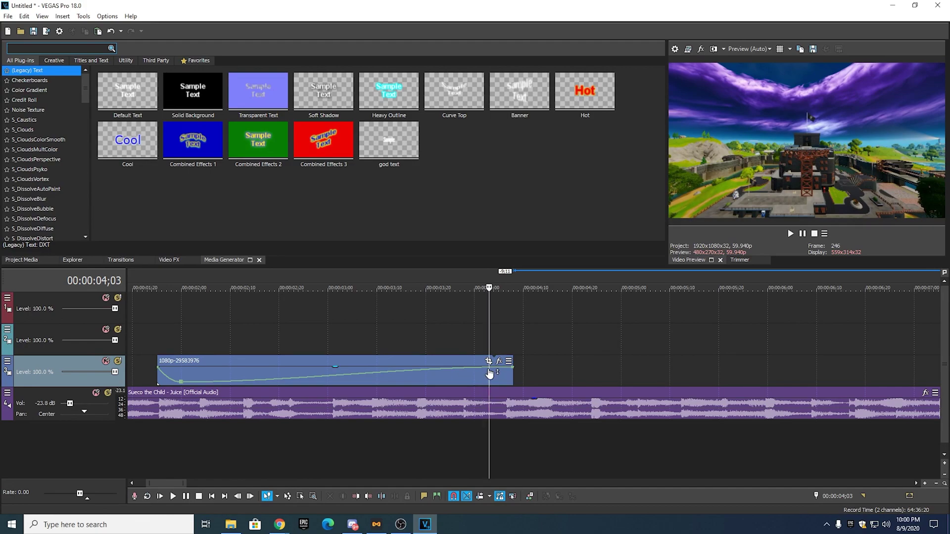
{"action": "right_click", "coordinate": [490, 372]}
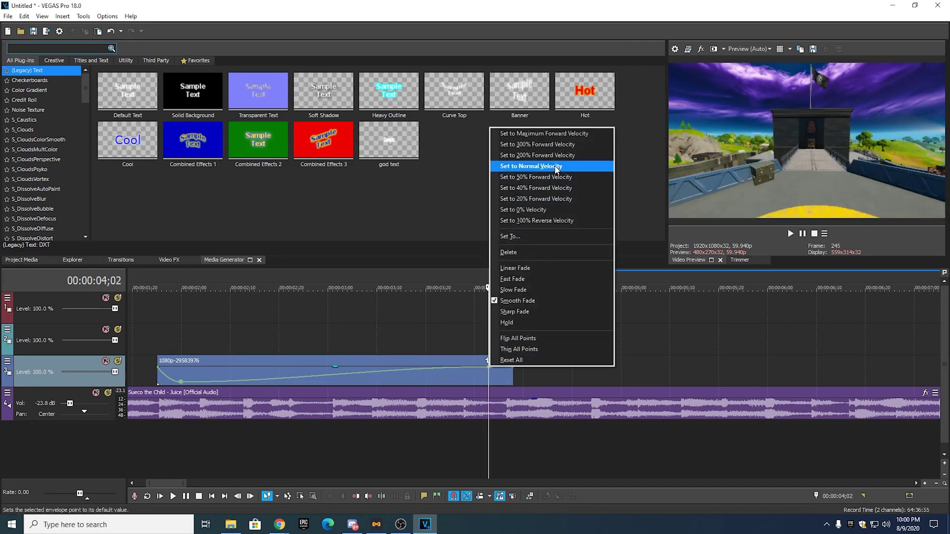
{"action": "left_click", "coordinate": [519, 168]}
- Change the fade curve of the final velocity ramp so the speed builds slowly and then rises steeply to the clip's end
{"action": "right_click", "coordinate": [500, 384]}
{"action": "left_click", "coordinate": [534, 407]}
{"action": "right_click", "coordinate": [505, 380]}
{"action": "left_click", "coordinate": [524, 416]}
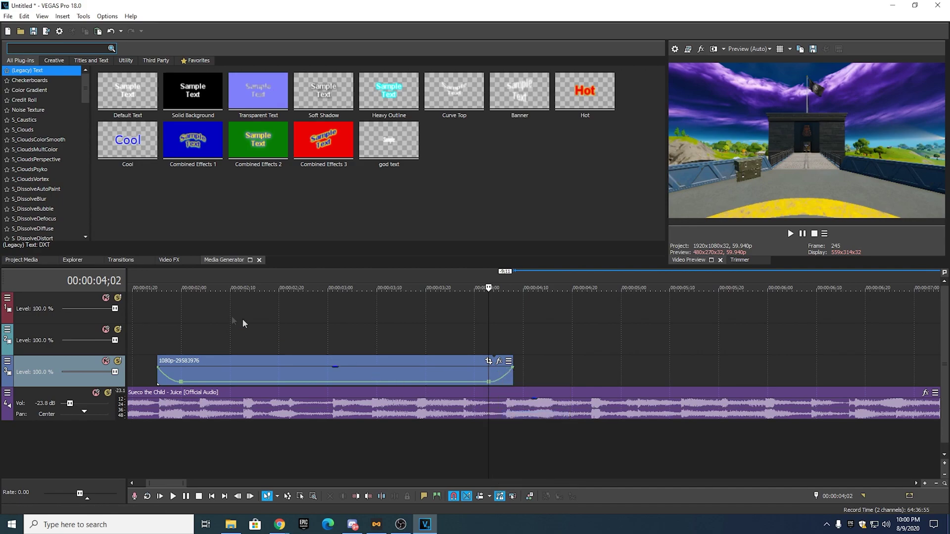
- Play the timeline from just before the video clip to check its speed ramps against the song
{"action": "scroll", "coordinate": [391, 338], "scroll_direction": "down", "scroll_amount": 2}
{"action": "left_click", "coordinate": [242, 299]}
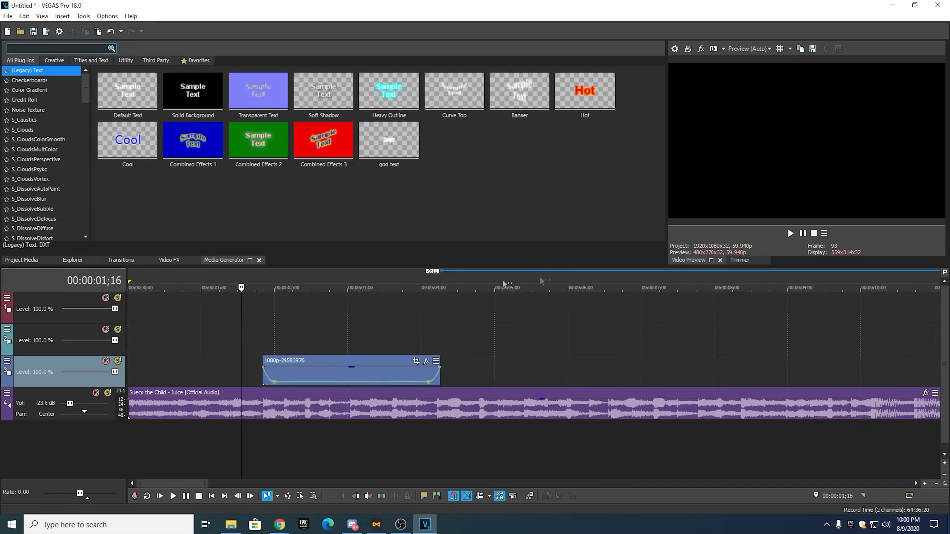
{"action": "left_click", "coordinate": [791, 234]}
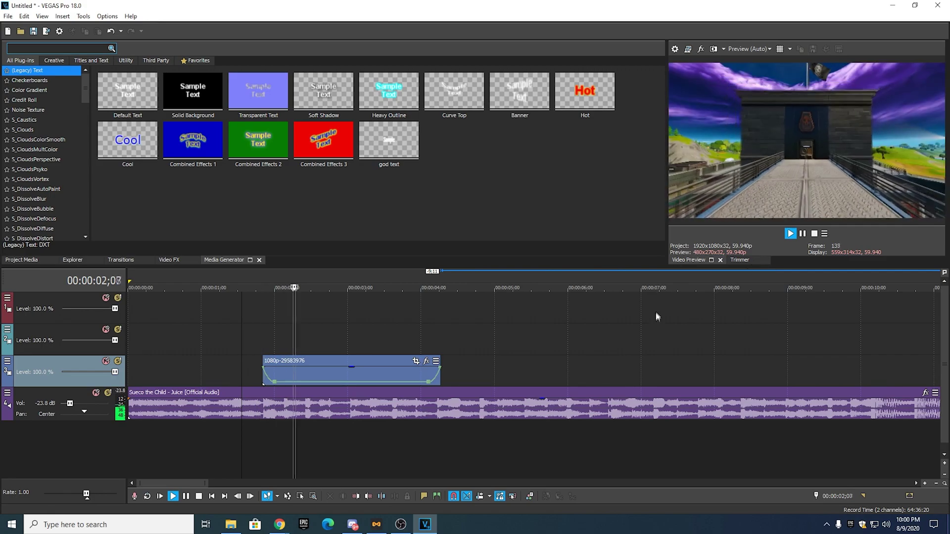
{"action": "left_click", "coordinate": [803, 234]}
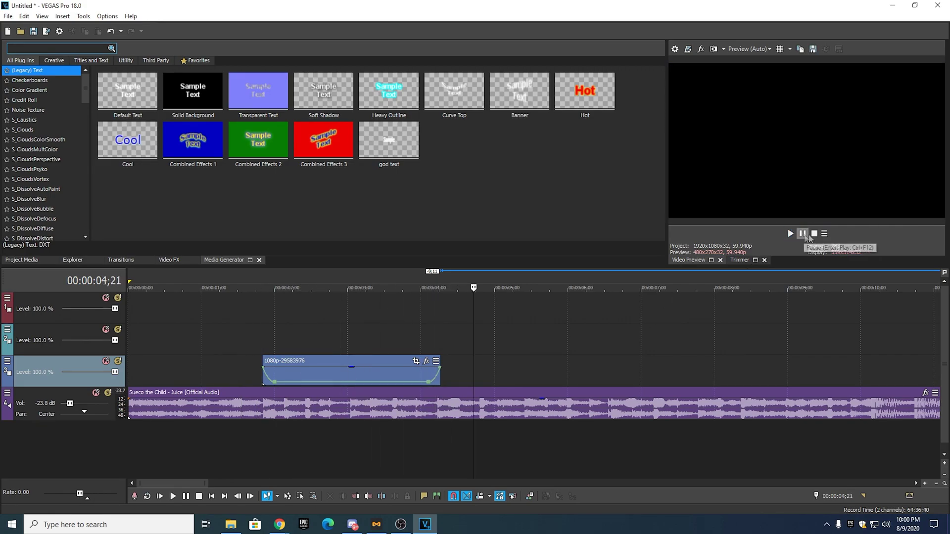
{"action": "left_click", "coordinate": [297, 286]}
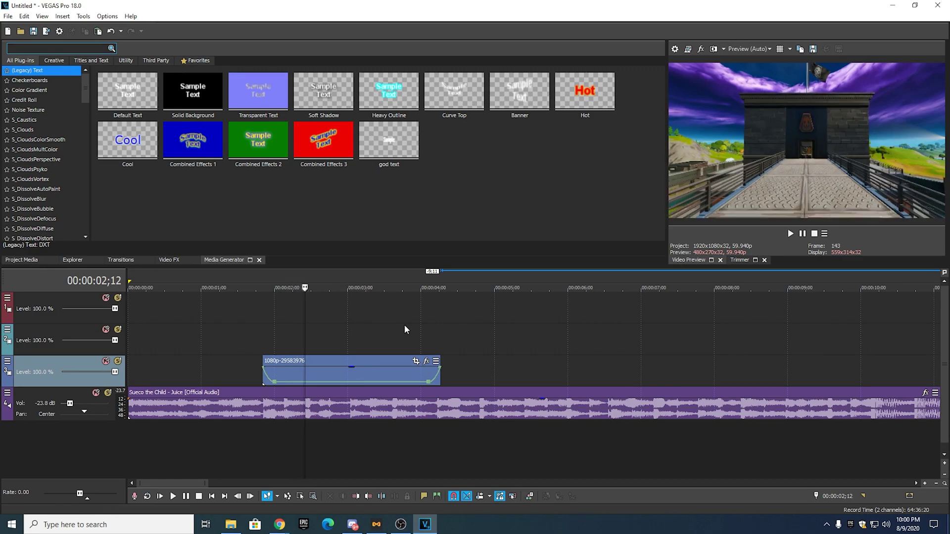
{"action": "left_click", "coordinate": [254, 287]}
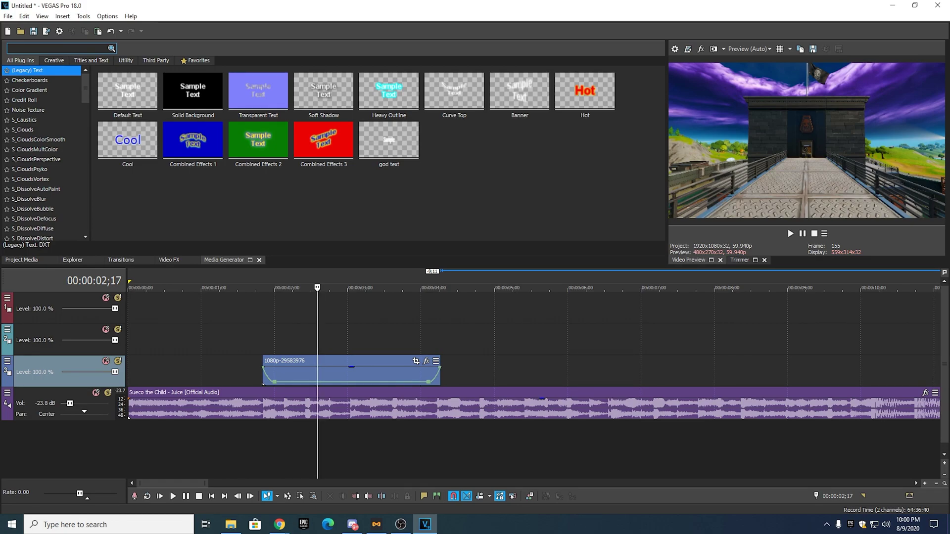
- Add the clip 1080p-29584095 directly after the first clip and delete its audio, keeping its video and the song
{"action": "left_click_drag", "start_coordinate": [0, 414], "coordinate": [483, 415]}
{"action": "left_click_drag", "start_coordinate": [448, 375], "coordinate": [448, 376]}
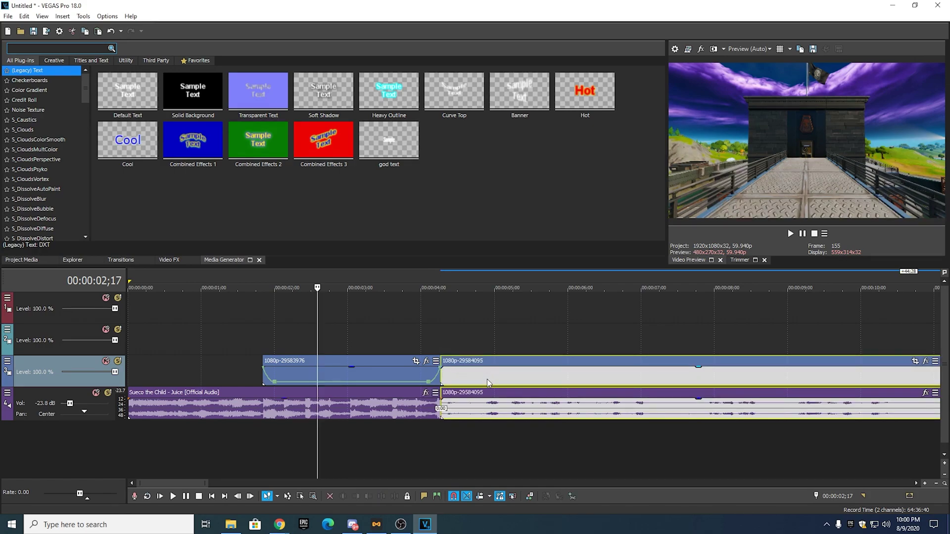
{"action": "left_click", "coordinate": [499, 404]}
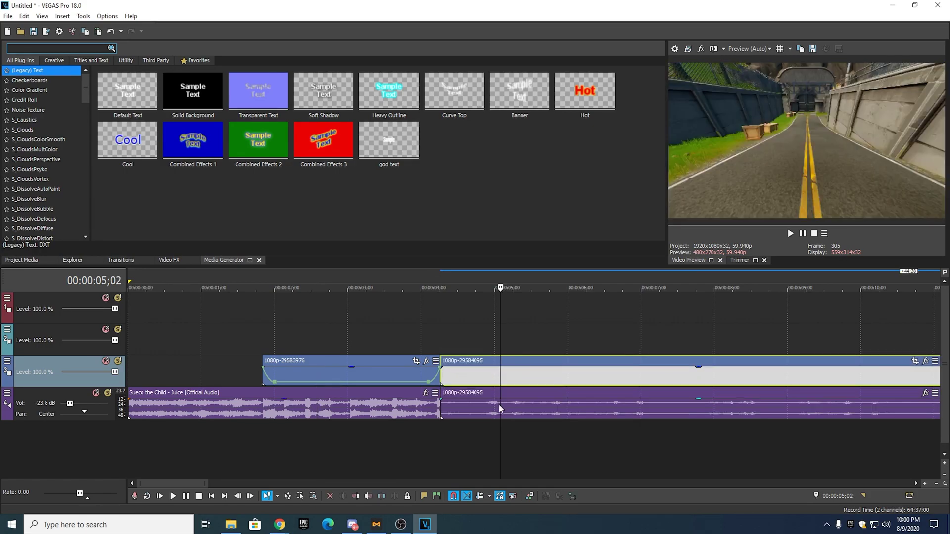
{"action": "right_click", "coordinate": [501, 403]}
{"action": "left_click", "coordinate": [539, 270]}
- Find the closed-gate shot in the later part of the second clip and split the clip there, at about 00:00:37;26
{"action": "scroll", "coordinate": [576, 353], "scroll_direction": "down", "scroll_amount": 10}
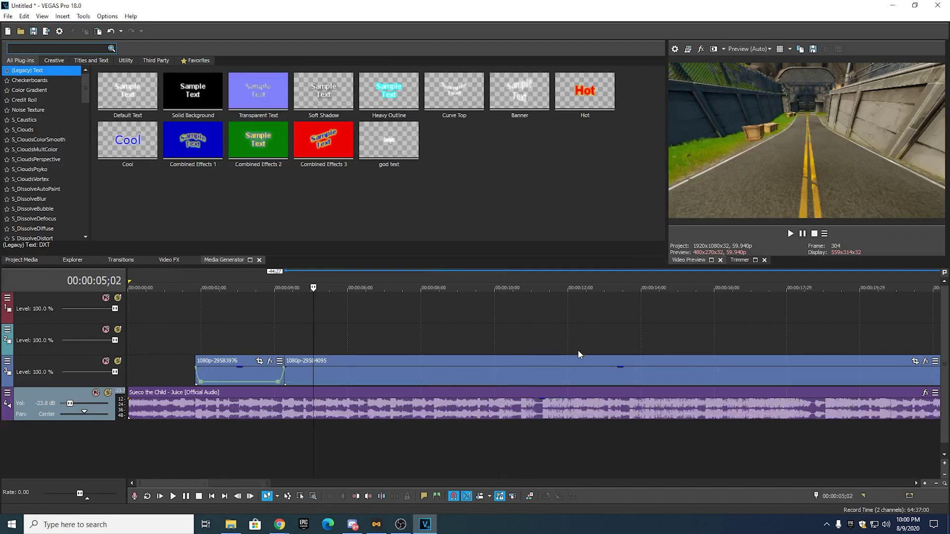
{"action": "left_click", "coordinate": [534, 381]}
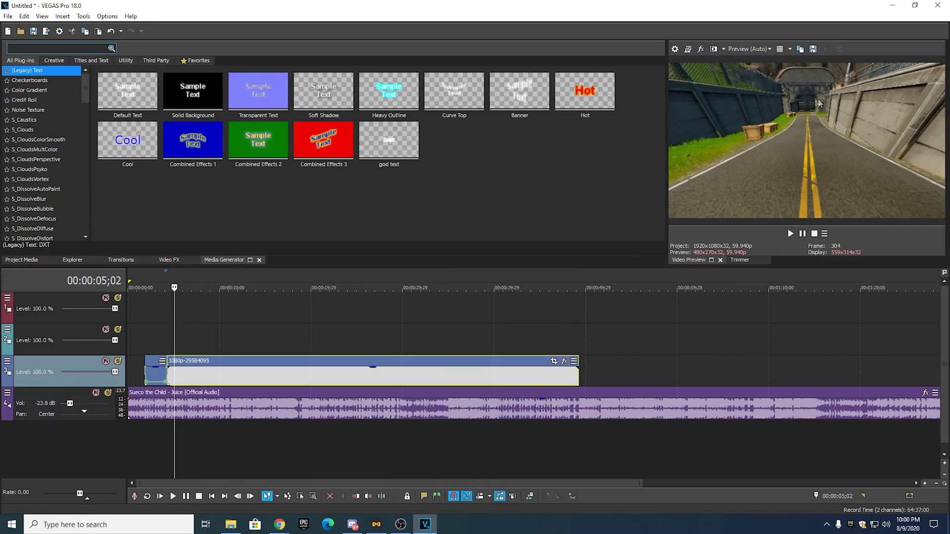
{"action": "left_click", "coordinate": [516, 281]}
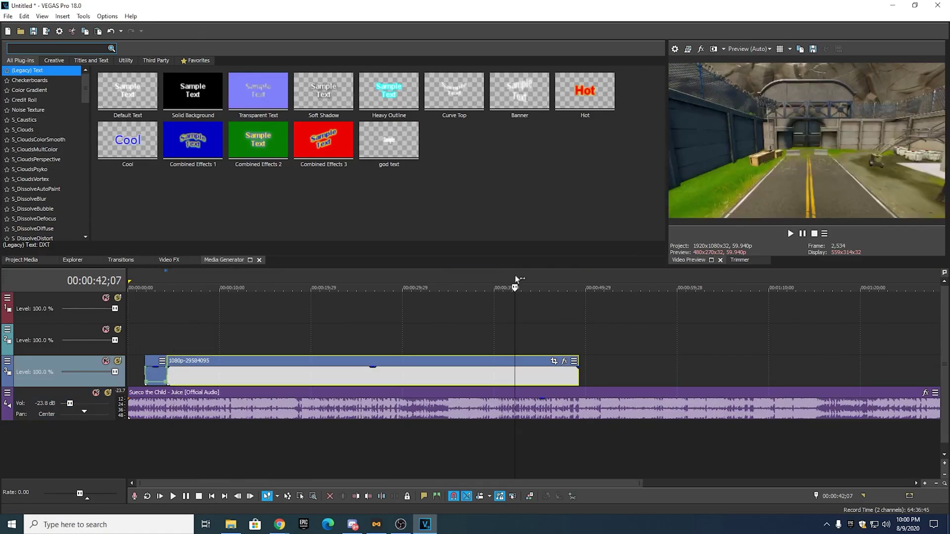
{"action": "left_click", "coordinate": [472, 276]}
{"action": "left_click_drag", "start_coordinate": [474, 276], "coordinate": [474, 279]}
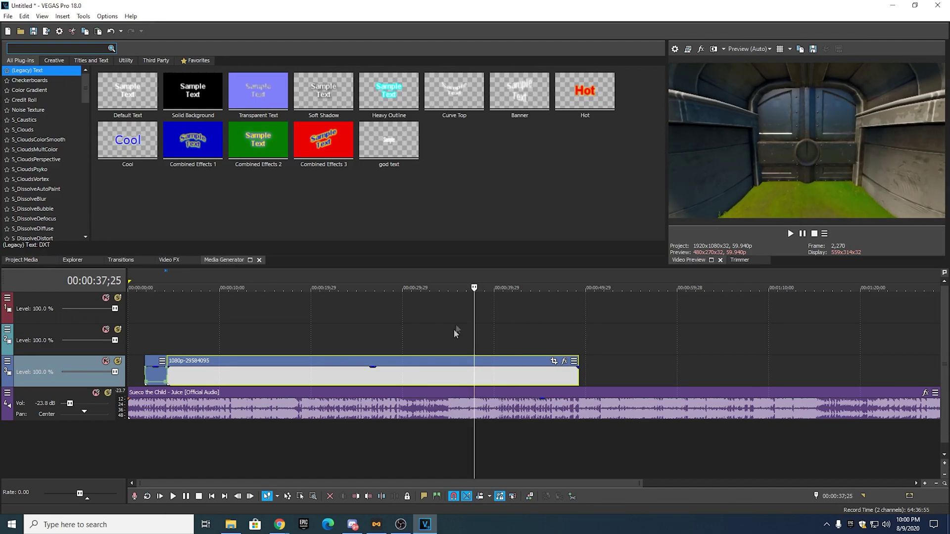
{"action": "key", "text": "s"}
- Delete the second clip's section before the split and move the remaining part directly after the first clip
{"action": "left_click", "coordinate": [445, 371]}
{"action": "right_click", "coordinate": [445, 371]}
{"action": "left_click", "coordinate": [470, 308]}
{"action": "left_click_drag", "start_coordinate": [507, 379], "coordinate": [198, 372]}
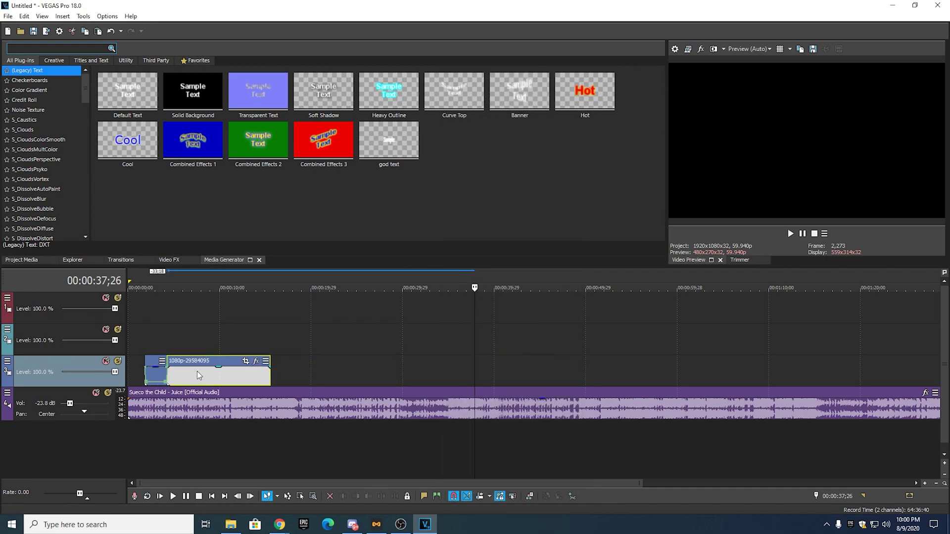
{"action": "scroll", "coordinate": [198, 372], "scroll_direction": "up", "scroll_amount": 3}
{"action": "left_click_drag", "start_coordinate": [330, 484], "coordinate": [176, 484]}
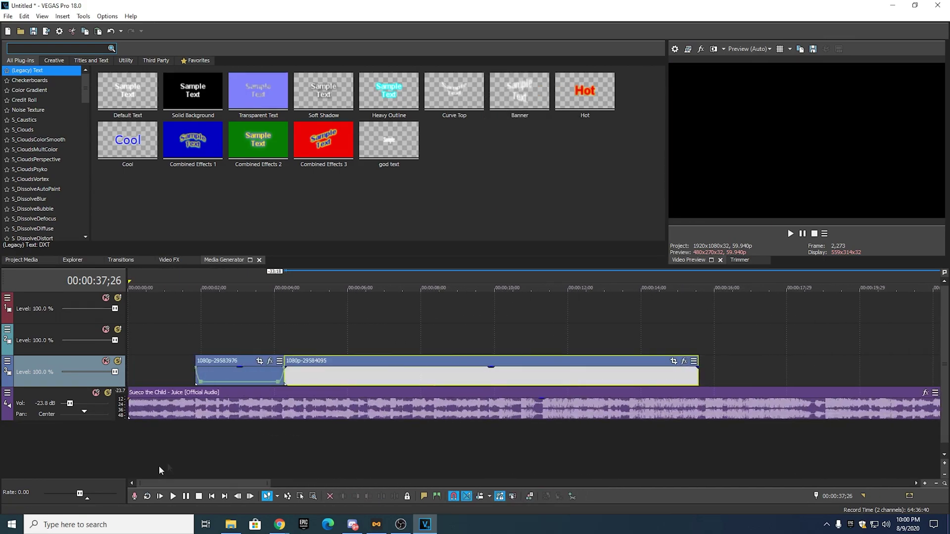
- Insert a velocity envelope on the second clip and set its level to maximum forward velocity
{"action": "right_click", "coordinate": [314, 377]}
{"action": "left_click", "coordinate": [491, 411]}
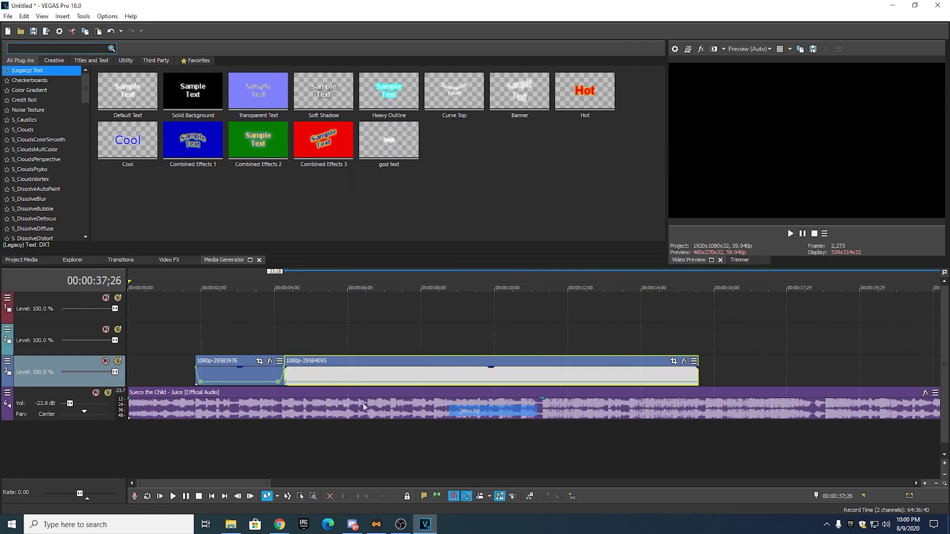
{"action": "right_click", "coordinate": [289, 386]}
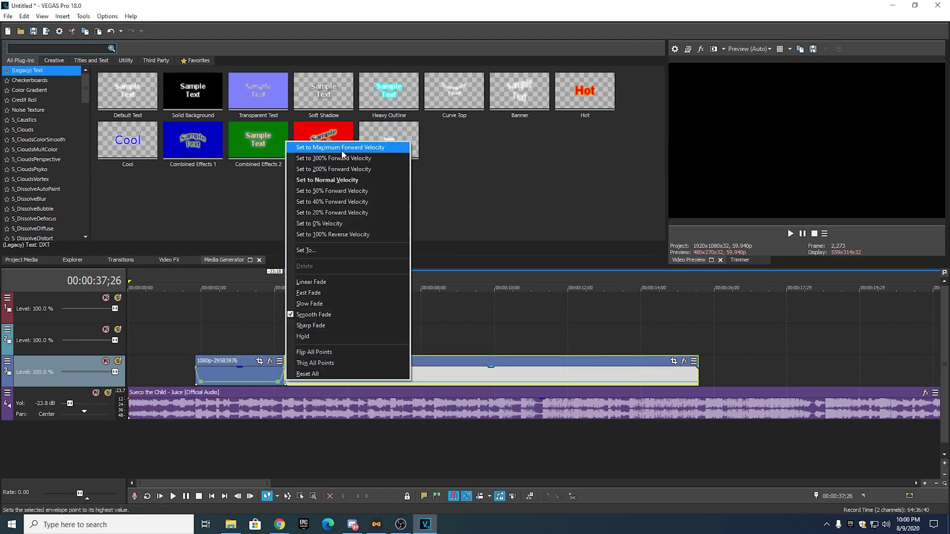
{"action": "left_click", "coordinate": [292, 148]}
- Try to add a velocity point shortly after the start of the second clip, around 00:00:04;18
{"action": "left_click", "coordinate": [287, 281]}
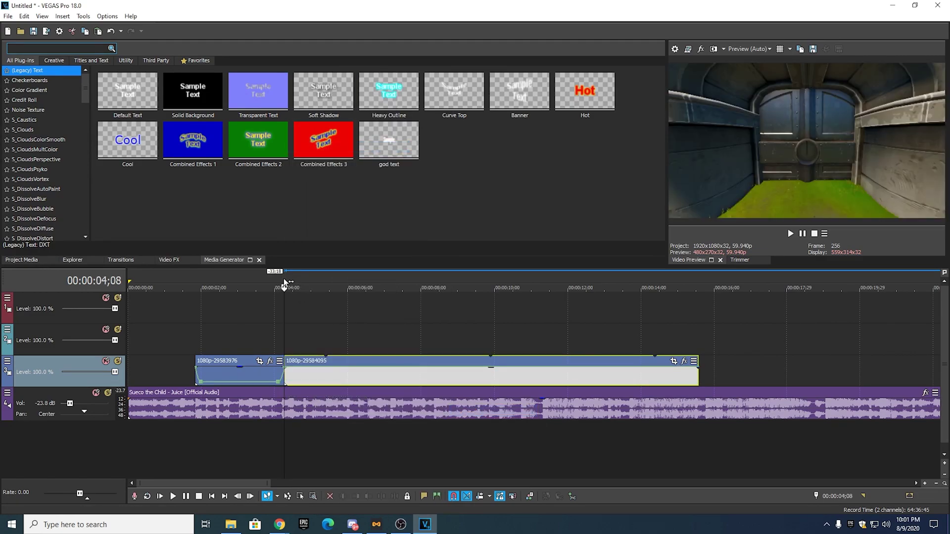
{"action": "left_click", "coordinate": [302, 277]}
{"action": "left_click_drag", "start_coordinate": [300, 277], "coordinate": [297, 277]}
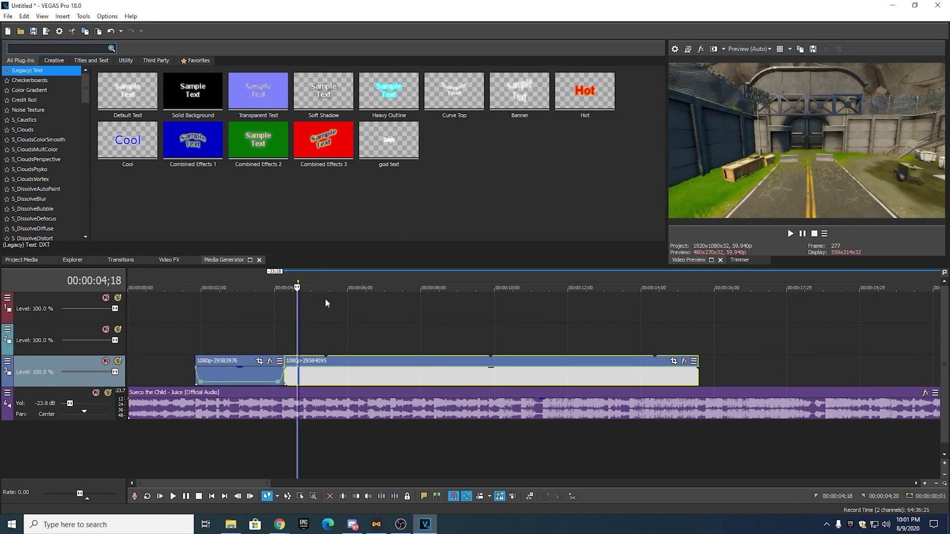
{"action": "scroll", "coordinate": [430, 347], "scroll_direction": "up", "scroll_amount": 3}
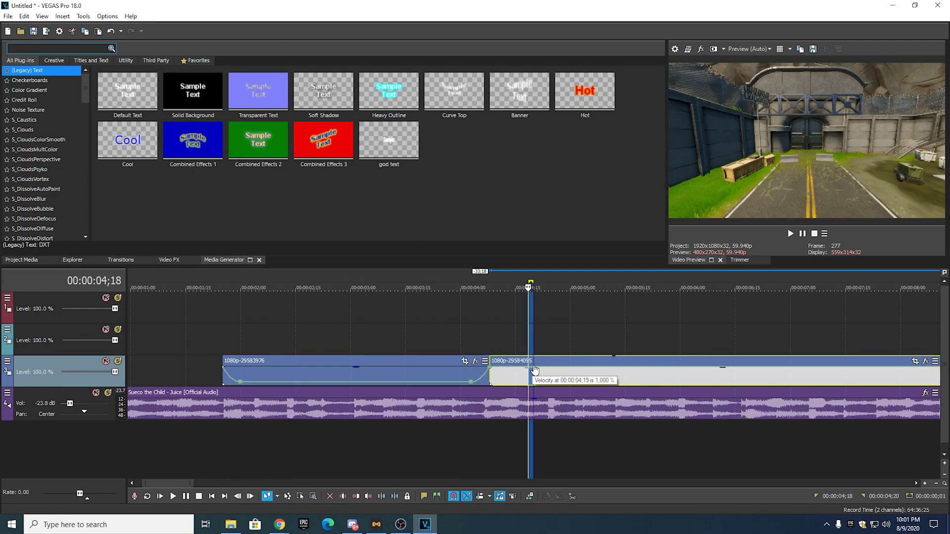
{"action": "right_click", "coordinate": [530, 374]}
{"action": "left_click", "coordinate": [548, 253]}
{"action": "left_click", "coordinate": [539, 347]}
{"action": "right_click", "coordinate": [536, 367]}
{"action": "left_click", "coordinate": [548, 250]}
{"action": "right_click", "coordinate": [531, 369]}
{"action": "left_click", "coordinate": [550, 253]}
{"action": "right_click", "coordinate": [531, 368]}
{"action": "left_click", "coordinate": [556, 253]}
- Add a low velocity point at about 00:00:04;17 on the second clip and shape the ramp down to it as a steep curve
{"action": "left_click", "coordinate": [524, 280]}
{"action": "left_click_drag", "start_coordinate": [528, 282], "coordinate": [526, 386]}
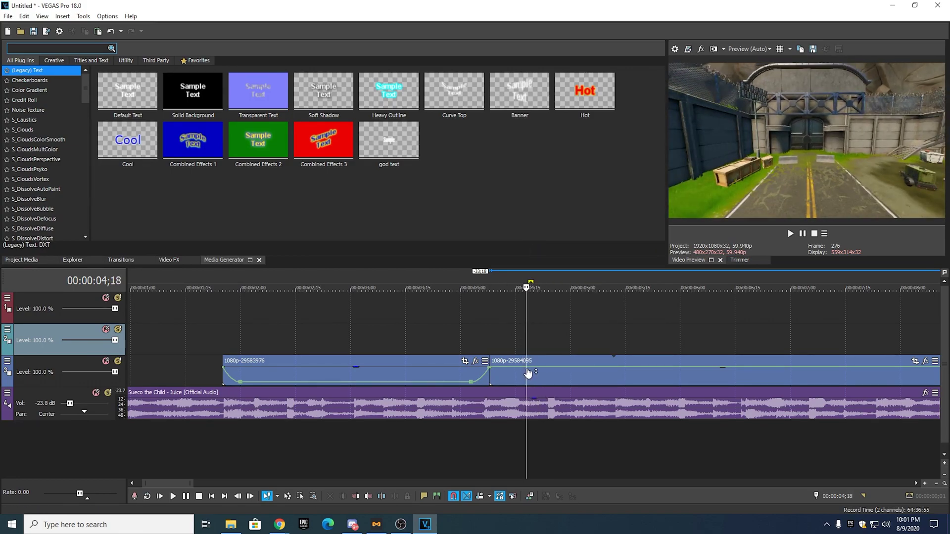
{"action": "right_click", "coordinate": [527, 369]}
{"action": "left_click", "coordinate": [569, 166]}
{"action": "right_click", "coordinate": [505, 375]}
{"action": "left_click", "coordinate": [532, 405]}
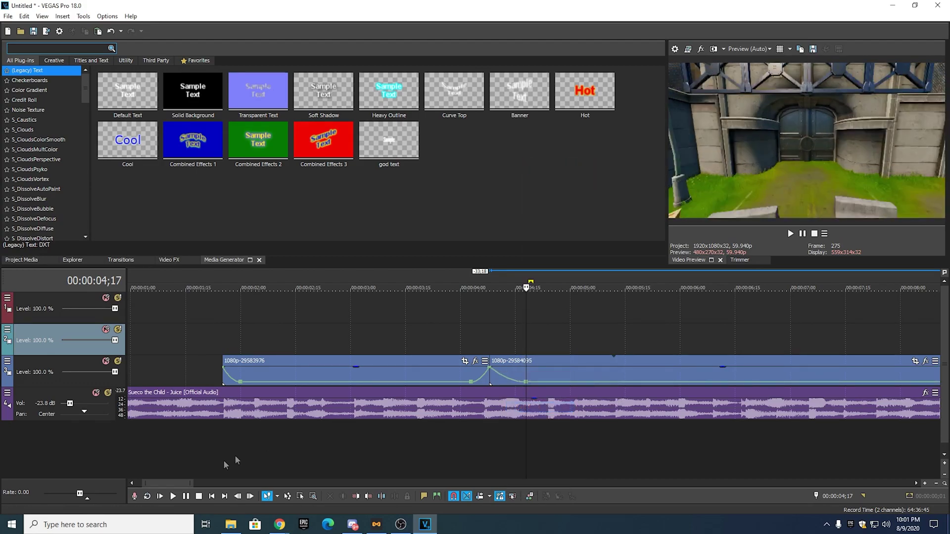
- Play from the start of the second clip, mark the song's next beat at about 00:00:06;18 and trim the clip's end to that marker
{"action": "scroll", "coordinate": [257, 455], "scroll_direction": "down", "scroll_amount": 3}
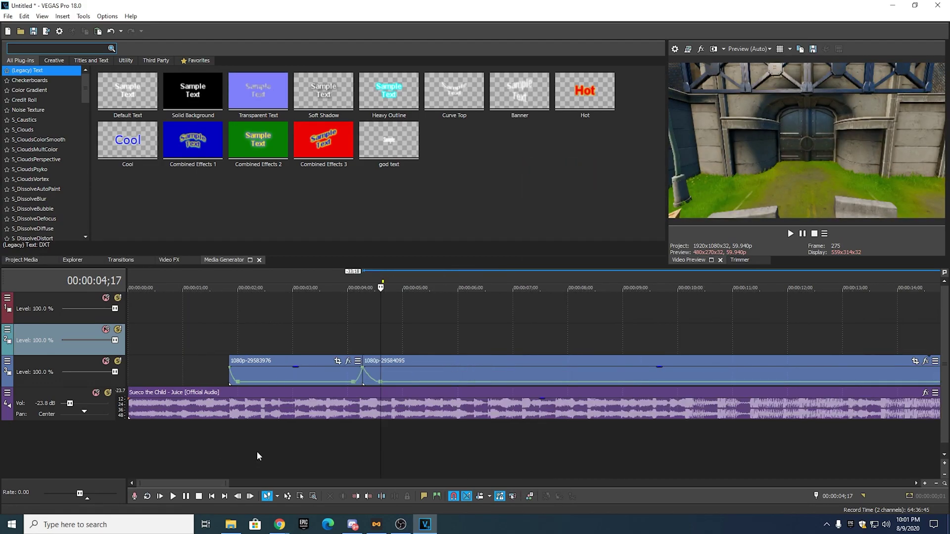
{"action": "mouse_move", "coordinate": [200, 483]}
{"action": "left_mouse_down"}
{"action": "mouse_move", "coordinate": [212, 487]}
{"action": "mouse_move", "coordinate": [201, 487]}
{"action": "left_mouse_up"}
{"action": "scroll", "coordinate": [402, 377], "scroll_direction": "down", "scroll_amount": 2}
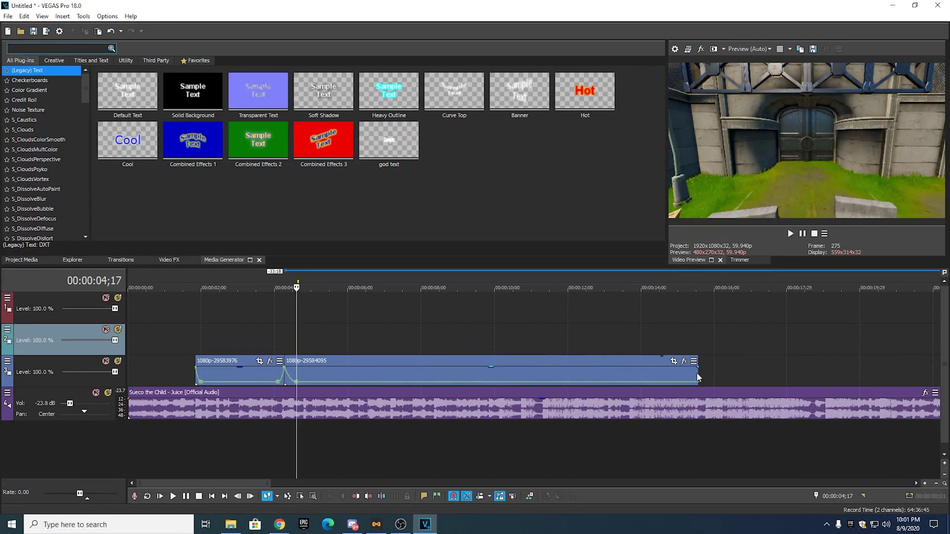
{"action": "left_click", "coordinate": [284, 286]}
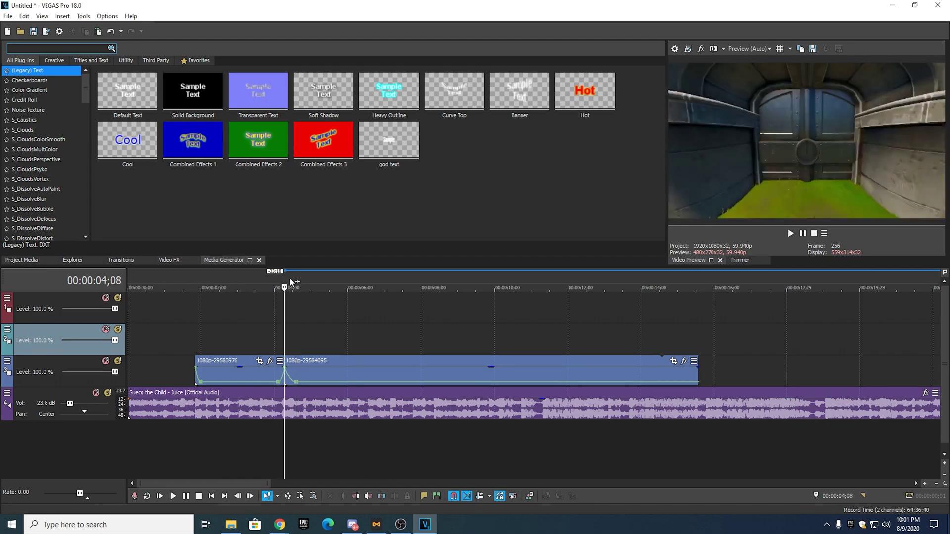
{"action": "left_click", "coordinate": [802, 236]}
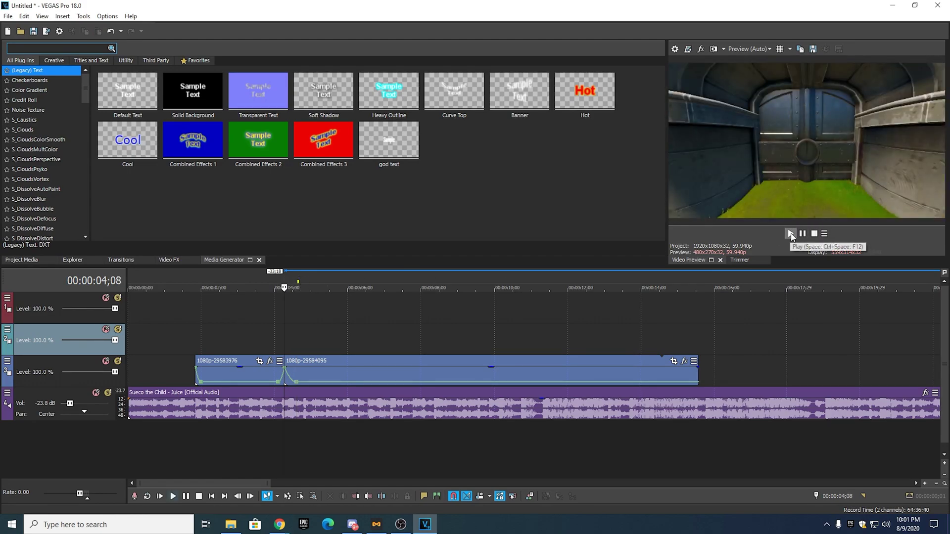
{"action": "key", "text": "m"}
{"action": "key", "text": "Return"}
{"action": "left_click_drag", "start_coordinate": [701, 374], "coordinate": [370, 373]}
- Set the velocity at the second clip's end to maximum forward velocity and delete the beat marker there
{"action": "scroll", "coordinate": [428, 373], "scroll_direction": "up", "scroll_amount": 3}
{"action": "scroll", "coordinate": [426, 372], "scroll_direction": "up", "scroll_amount": 2}
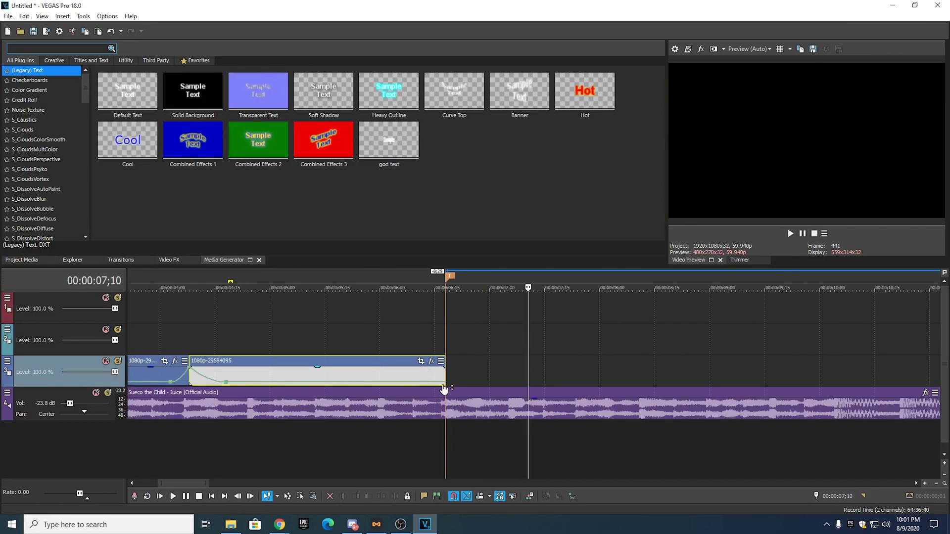
{"action": "right_click", "coordinate": [446, 383]}
{"action": "left_click", "coordinate": [460, 389]}
{"action": "right_click", "coordinate": [446, 383]}
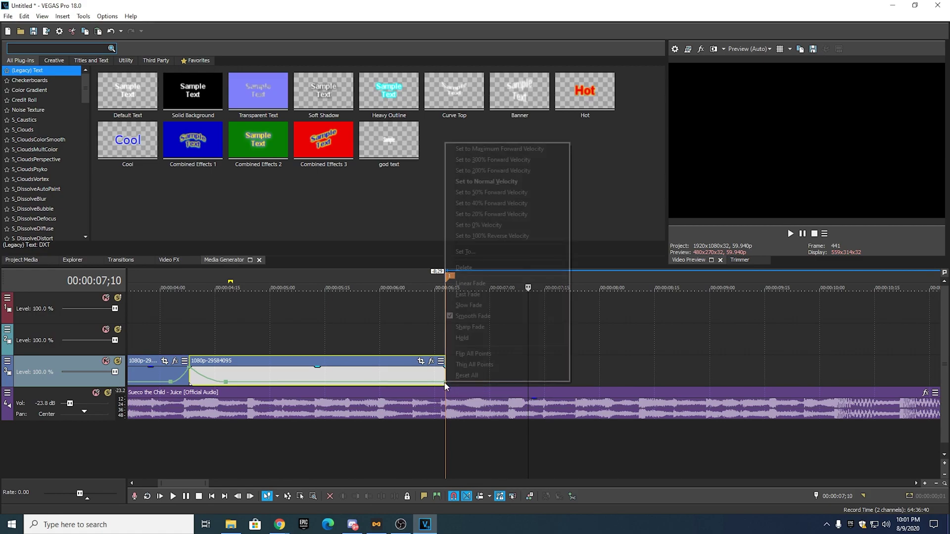
{"action": "left_click", "coordinate": [498, 150]}
{"action": "right_click", "coordinate": [451, 277]}
{"action": "left_click", "coordinate": [470, 310]}
- Add a low velocity point at about 00:00:06;08 on the second clip and curve the ramp up from it to the clip's end
{"action": "left_click", "coordinate": [447, 285]}
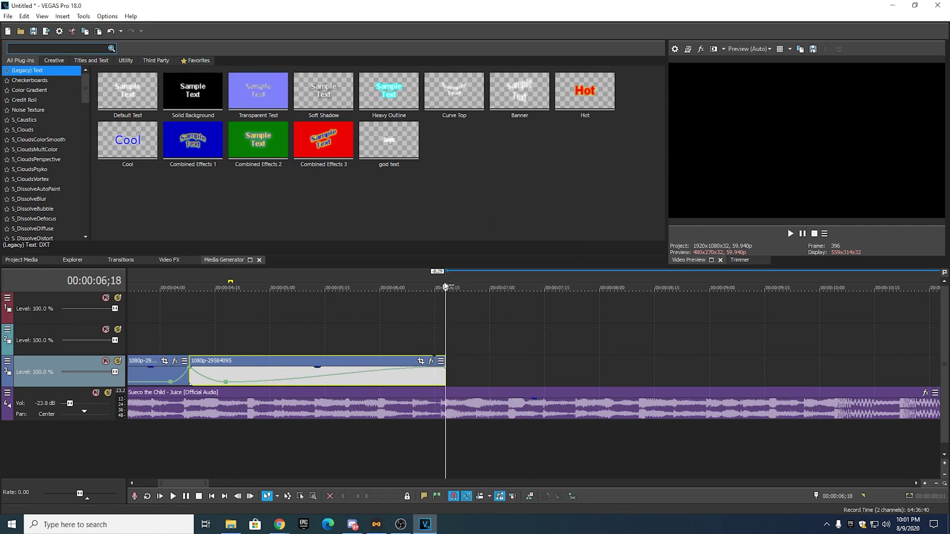
{"action": "left_click_drag", "start_coordinate": [433, 284], "coordinate": [410, 286]}
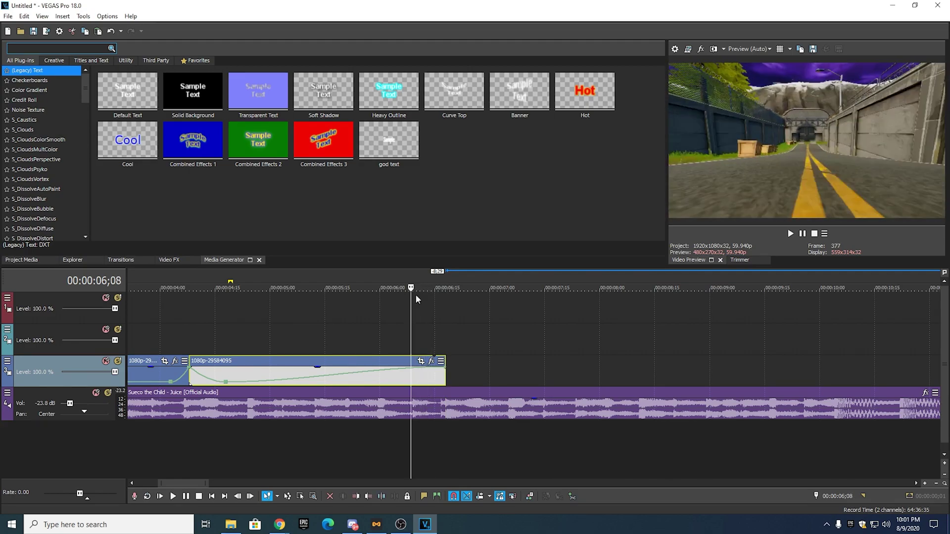
{"action": "left_click", "coordinate": [411, 372]}
{"action": "right_click", "coordinate": [410, 372]}
{"action": "left_click", "coordinate": [464, 168]}
{"action": "right_click", "coordinate": [429, 375]}
{"action": "left_click", "coordinate": [459, 419]}
- Add the clip 1080p-29583903 directly after the second clip and delete its audio, keeping its video and the song
{"action": "scroll", "coordinate": [467, 387], "scroll_direction": "down", "scroll_amount": 3}
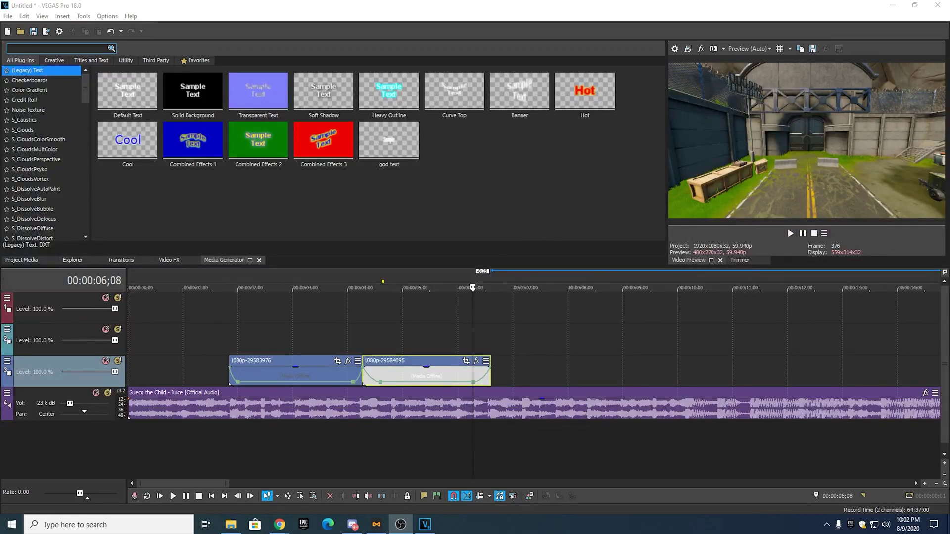
{"action": "left_click_drag", "start_coordinate": [493, 376], "coordinate": [526, 372]}
{"action": "left_click", "coordinate": [531, 409]}
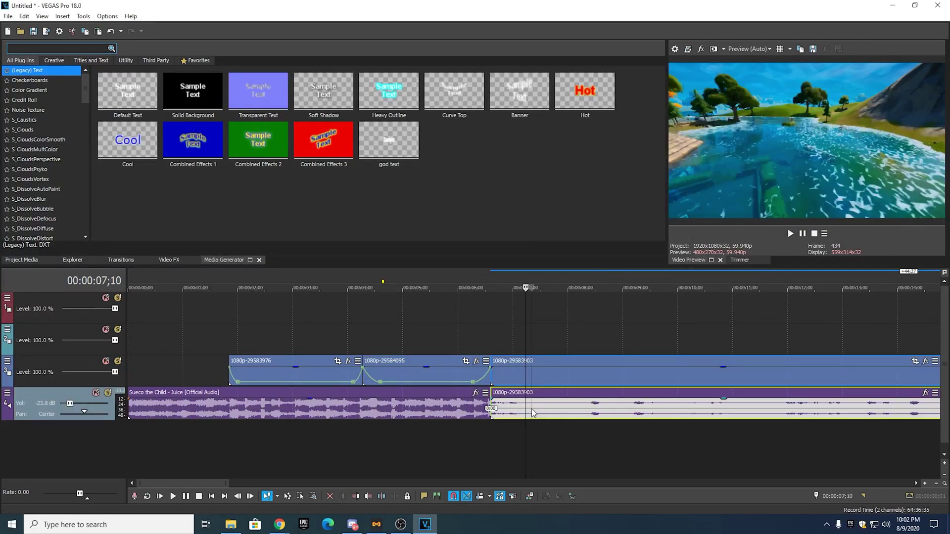
{"action": "right_click", "coordinate": [533, 376]}
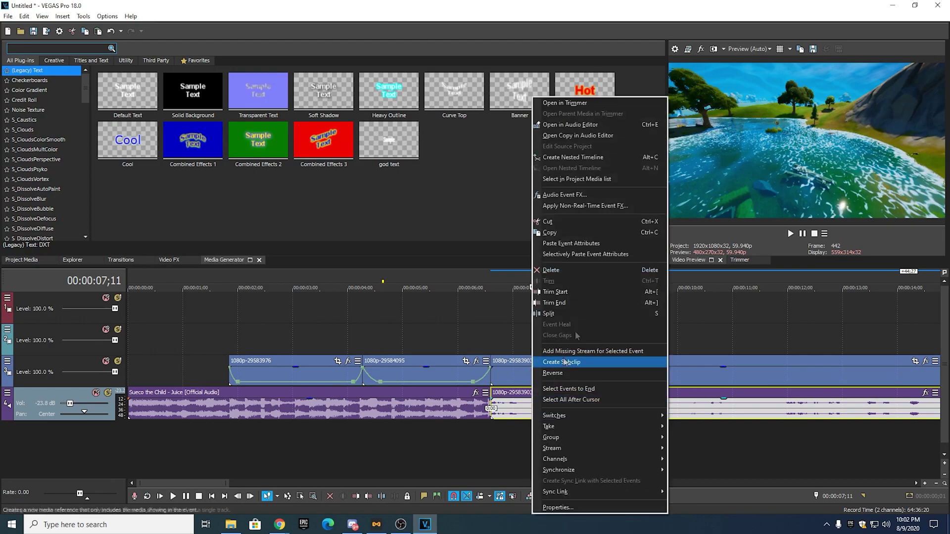
{"action": "left_click", "coordinate": [580, 224]}
- Find the overhead building shot in the later part of the third clip and split the clip there, at about 00:00:40;02
{"action": "scroll", "coordinate": [554, 356], "scroll_direction": "down", "scroll_amount": 5}
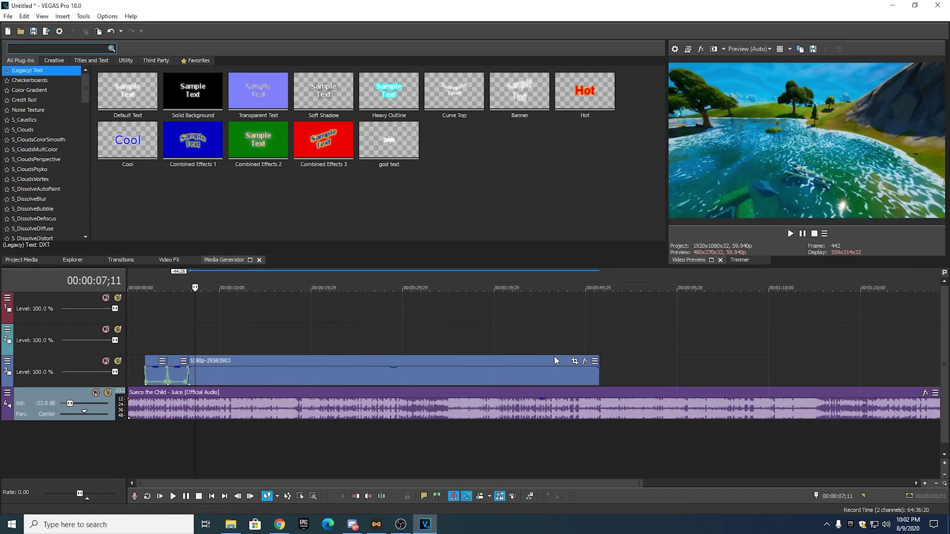
{"action": "left_click", "coordinate": [557, 282]}
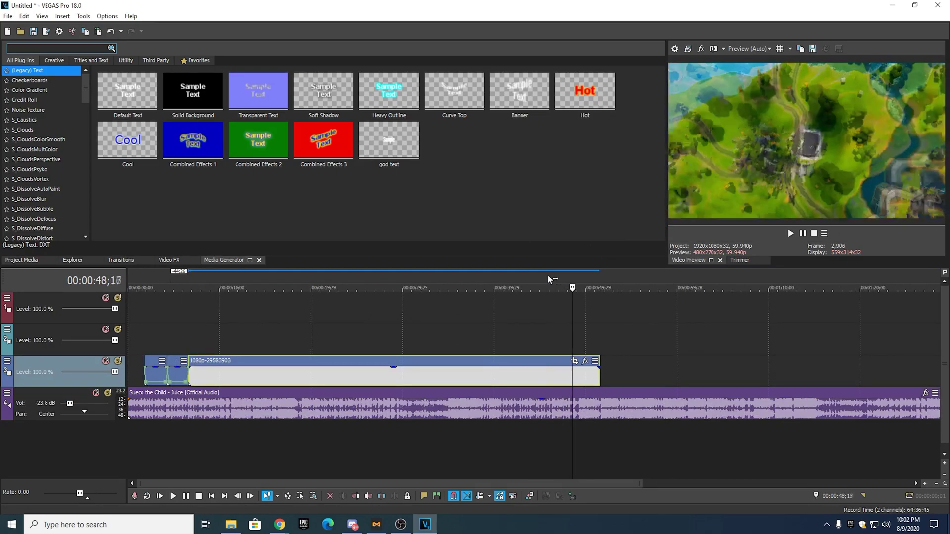
{"action": "left_click", "coordinate": [489, 281]}
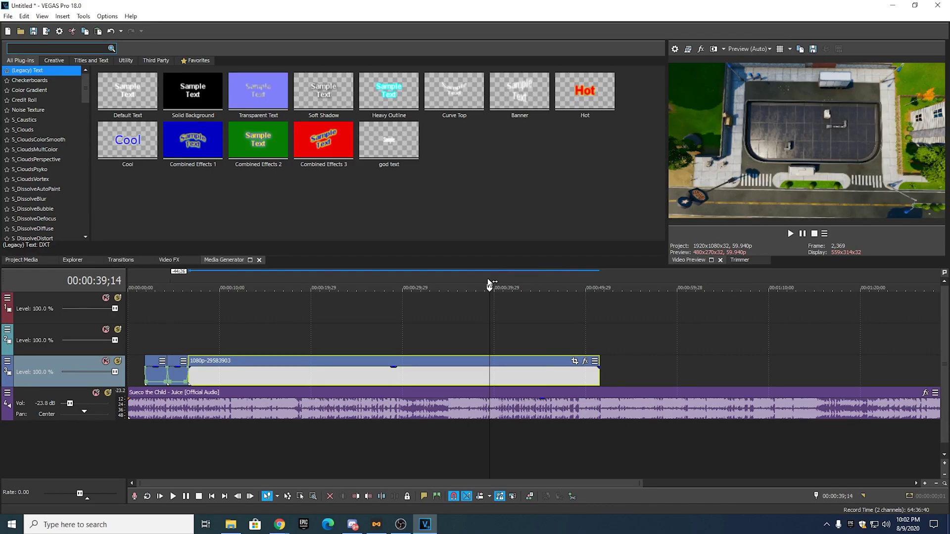
{"action": "key", "text": "s"}
- Delete the third clip's section before the split and move the remaining part directly after the second clip
{"action": "right_click", "coordinate": [410, 370]}
{"action": "left_click", "coordinate": [429, 249]}
{"action": "left_click_drag", "start_coordinate": [505, 363], "coordinate": [204, 380]}
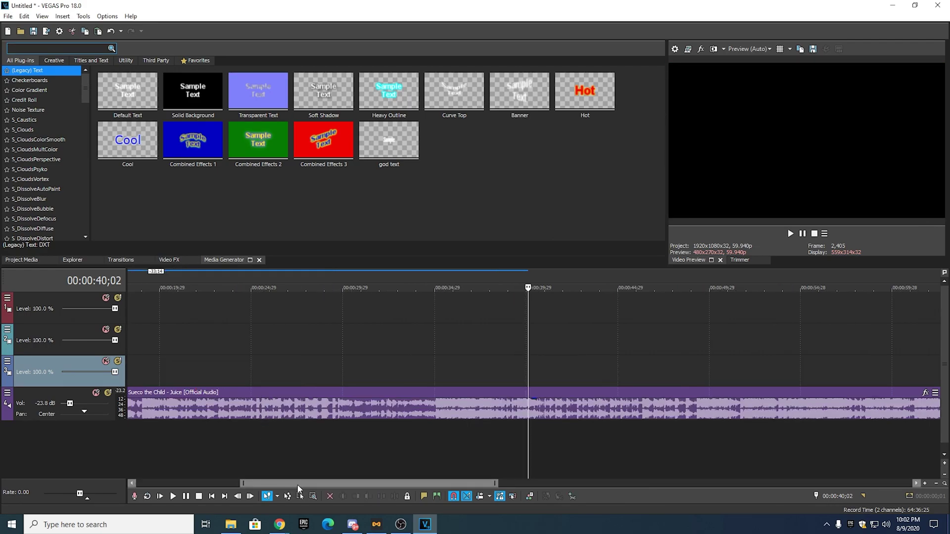
- Play the timeline from just before the third clip to hear where the song's next beat falls
{"action": "scroll", "coordinate": [213, 478], "scroll_direction": "up", "scroll_amount": 4}
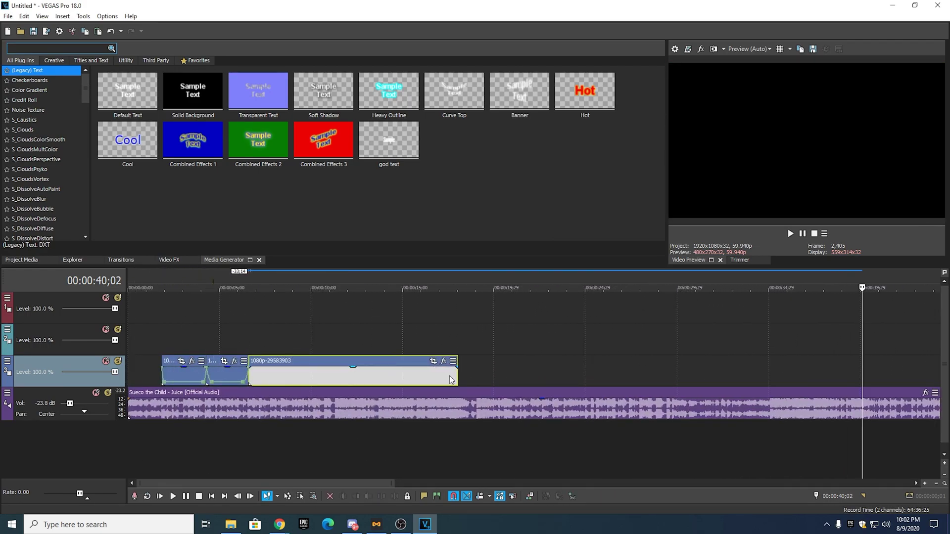
{"action": "left_click", "coordinate": [231, 288]}
{"action": "left_click", "coordinate": [790, 234]}
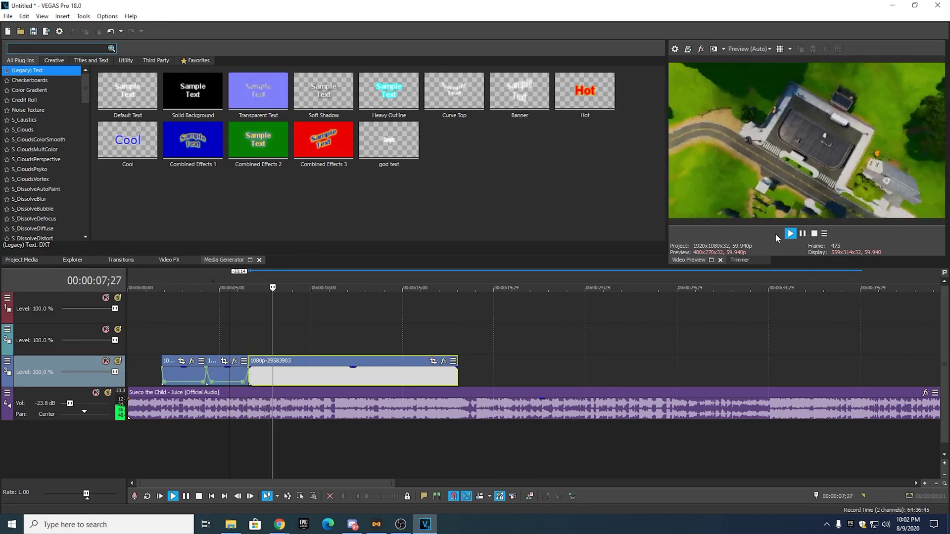
{"action": "left_click", "coordinate": [246, 277]}
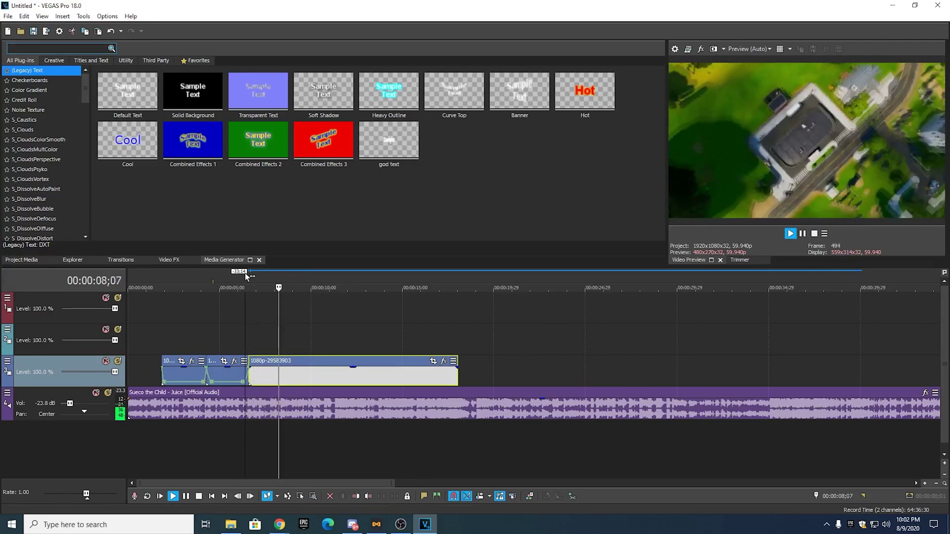
{"action": "right_click", "coordinate": [346, 373]}
{"action": "left_click", "coordinate": [377, 271]}
{"action": "left_click", "coordinate": [282, 281]}
{"action": "key", "text": "ctrl+z"}
- Place markers on the song's beat around 00:00:08;29 while replaying the third clip
{"action": "left_click", "coordinate": [291, 281]}
{"action": "key", "text": "Return"}
{"action": "left_click", "coordinate": [272, 283]}
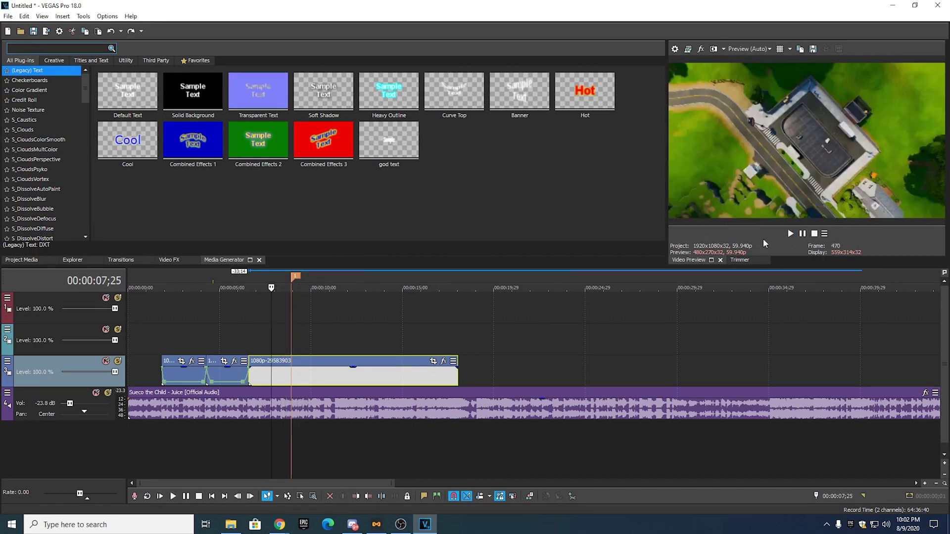
{"action": "left_click", "coordinate": [789, 234]}
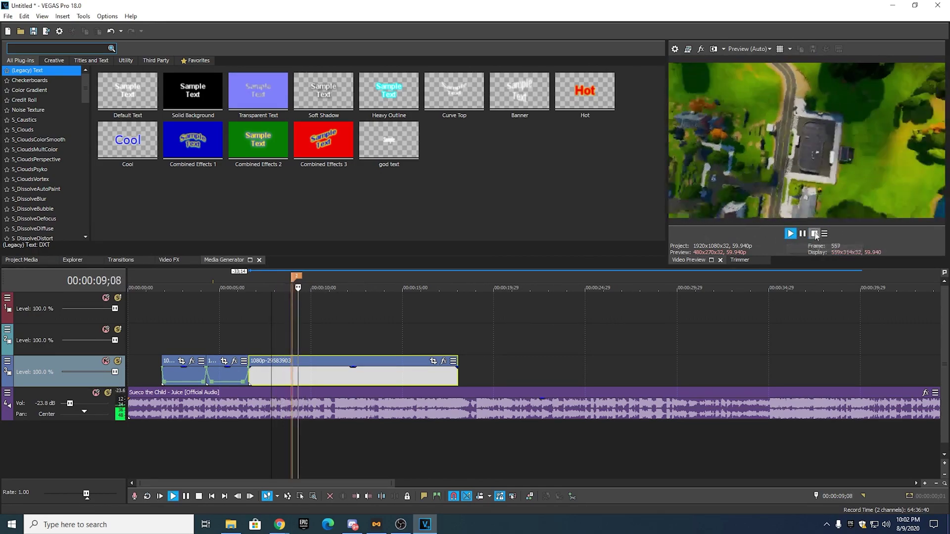
{"action": "left_click", "coordinate": [802, 234]}
- Delete the earlier of the two beat markers and cut off the third clip after the remaining one at 00:00:08;29
{"action": "scroll", "coordinate": [345, 323], "scroll_direction": "up", "scroll_amount": 5}
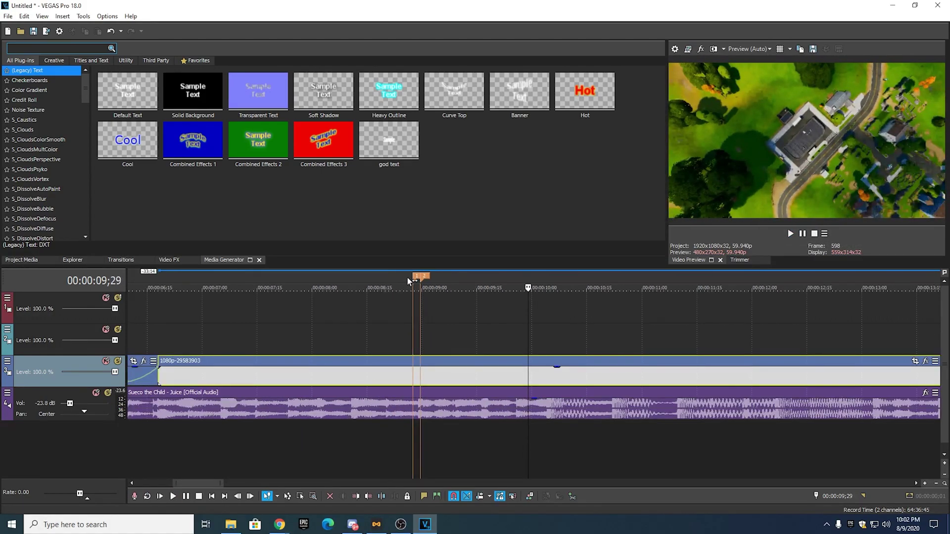
{"action": "right_click", "coordinate": [414, 276]}
{"action": "left_click", "coordinate": [435, 308]}
{"action": "left_click", "coordinate": [418, 280]}
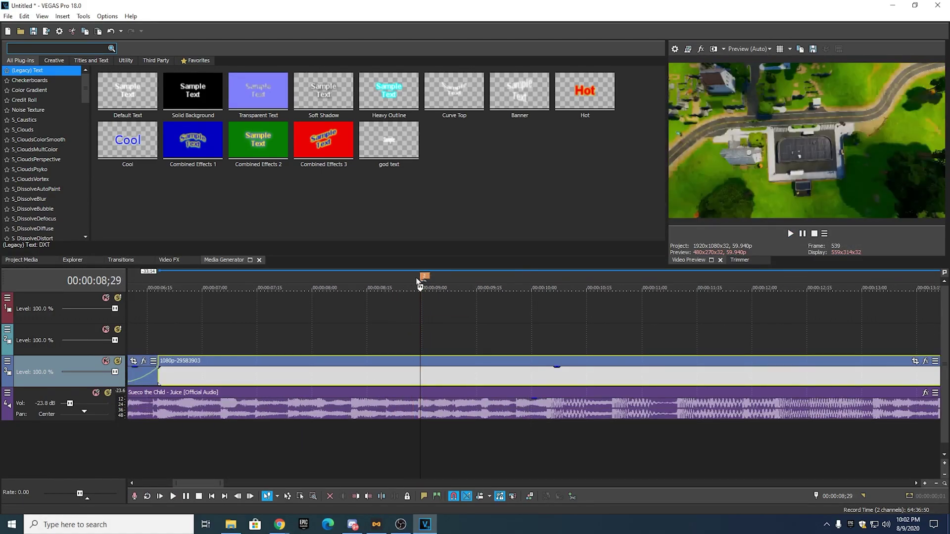
{"action": "key", "text": "s"}
{"action": "right_click", "coordinate": [444, 379]}
{"action": "left_click", "coordinate": [488, 248]}
- Insert a velocity envelope on the third clip and shape a steep ramp from fast to slow at its start
{"action": "left_click", "coordinate": [290, 368]}
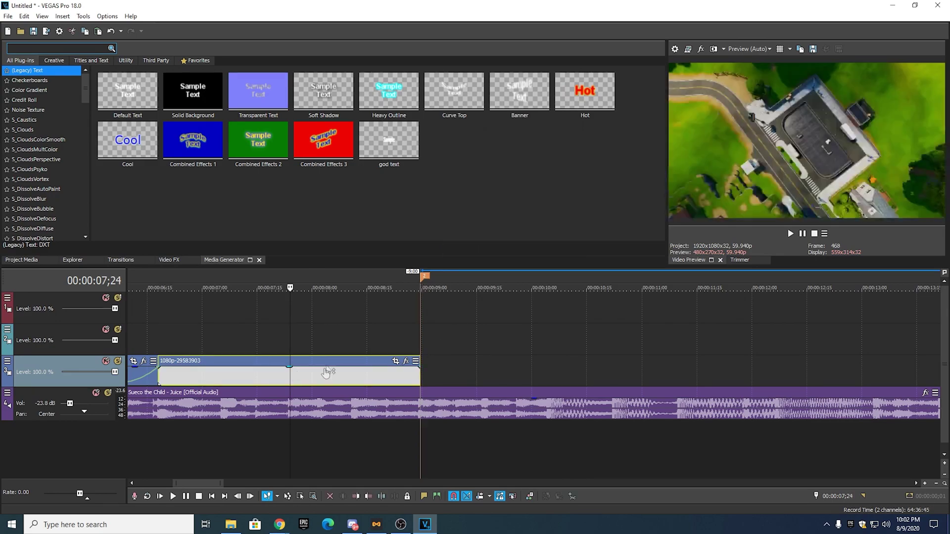
{"action": "right_click", "coordinate": [328, 369]}
{"action": "left_click", "coordinate": [416, 410]}
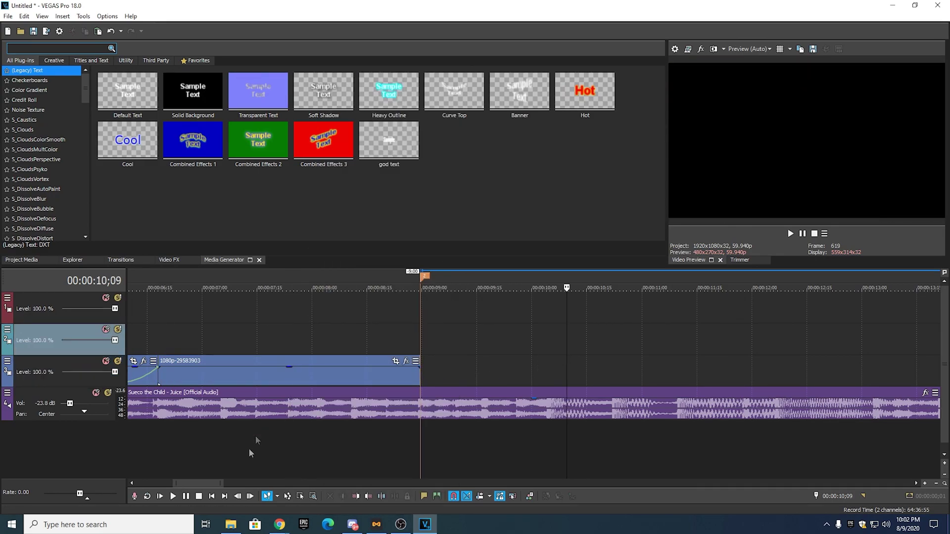
{"action": "scroll", "coordinate": [297, 419], "scroll_direction": "down", "scroll_amount": 4}
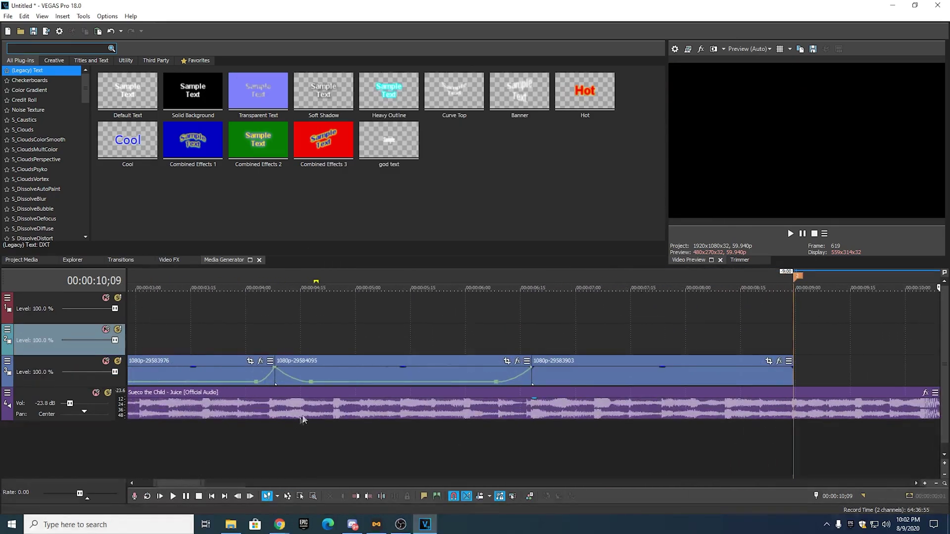
{"action": "left_click_drag", "start_coordinate": [227, 483], "coordinate": [210, 483]}
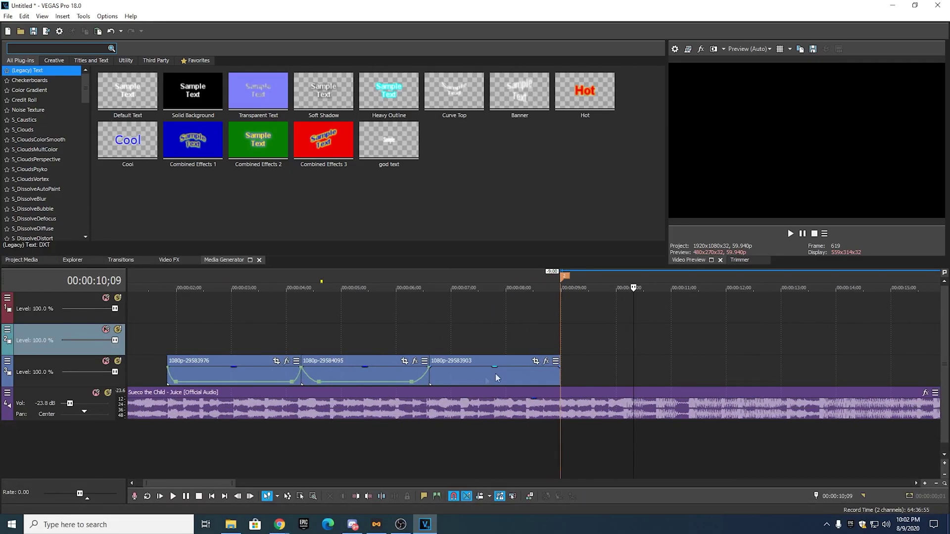
{"action": "left_click", "coordinate": [427, 357]}
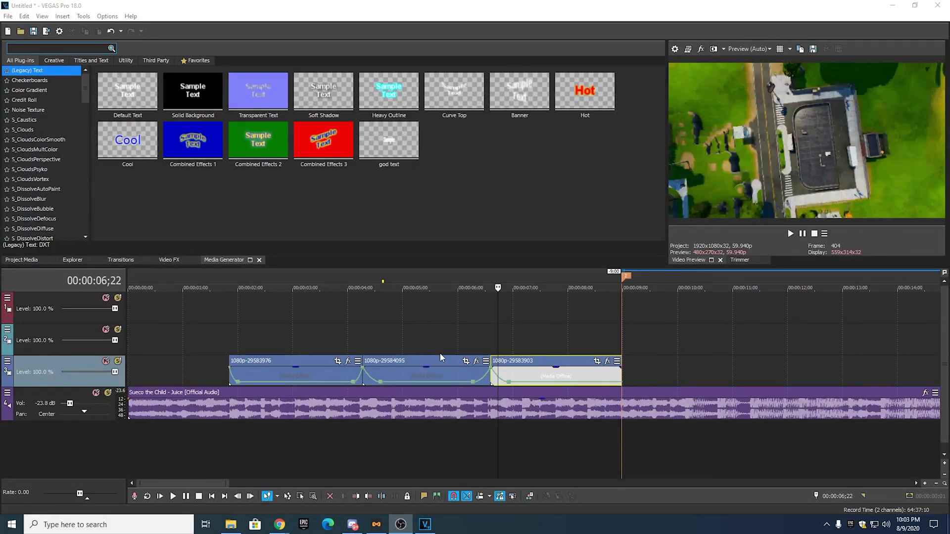
{"action": "scroll", "coordinate": [659, 341], "scroll_direction": "down", "scroll_amount": 2}
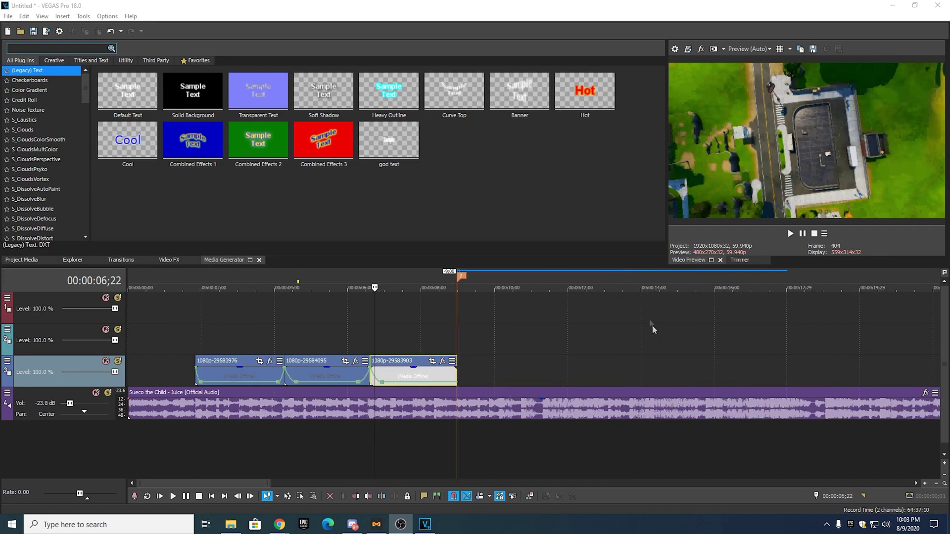
- Delete the remaining beat marker at the end of the third clip
{"action": "right_click", "coordinate": [449, 280]}
{"action": "left_click", "coordinate": [490, 308]}
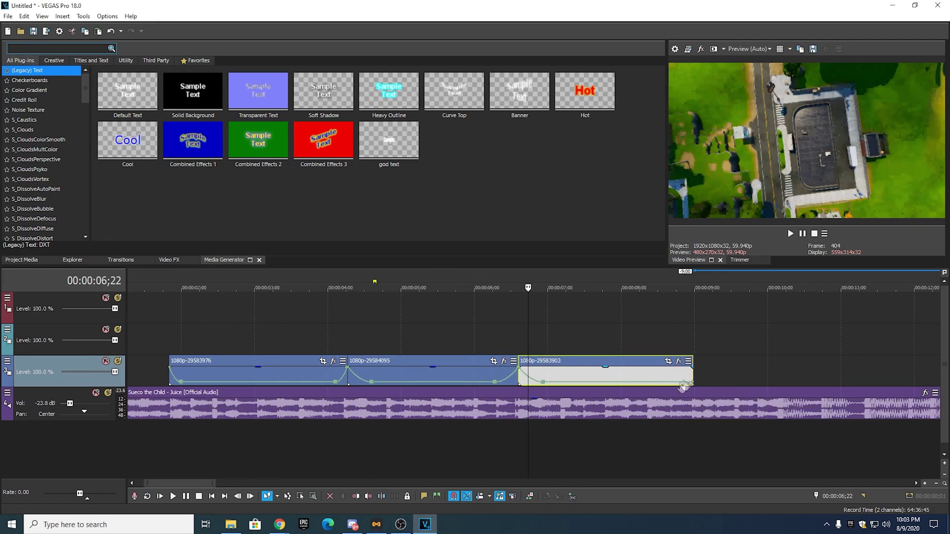
{"action": "scroll", "coordinate": [593, 399], "scroll_direction": "down", "scroll_amount": 2}
{"action": "scroll", "coordinate": [494, 408], "scroll_direction": "up", "scroll_amount": 2}
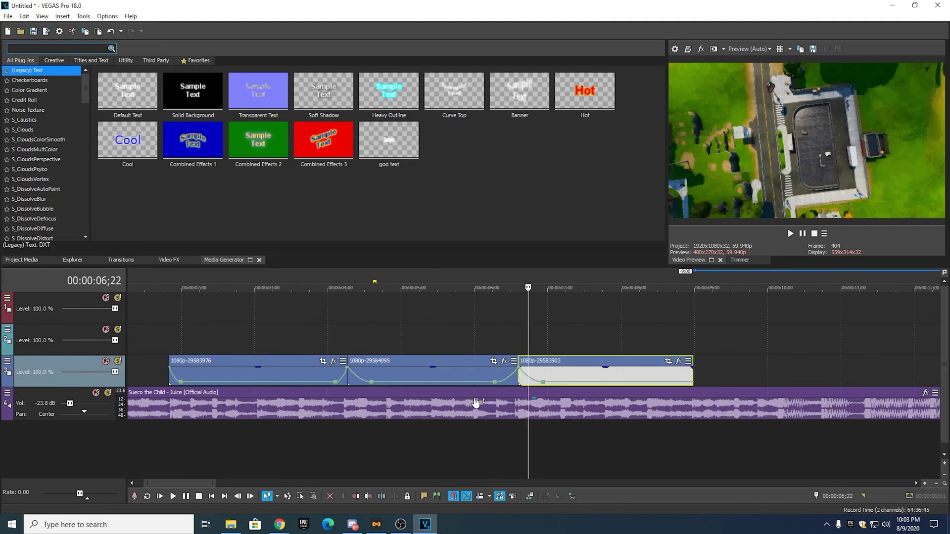
{"action": "scroll", "coordinate": [396, 421], "scroll_direction": "down", "scroll_amount": 1}
{"action": "scroll", "coordinate": [408, 388], "scroll_direction": "down", "scroll_amount": 2}
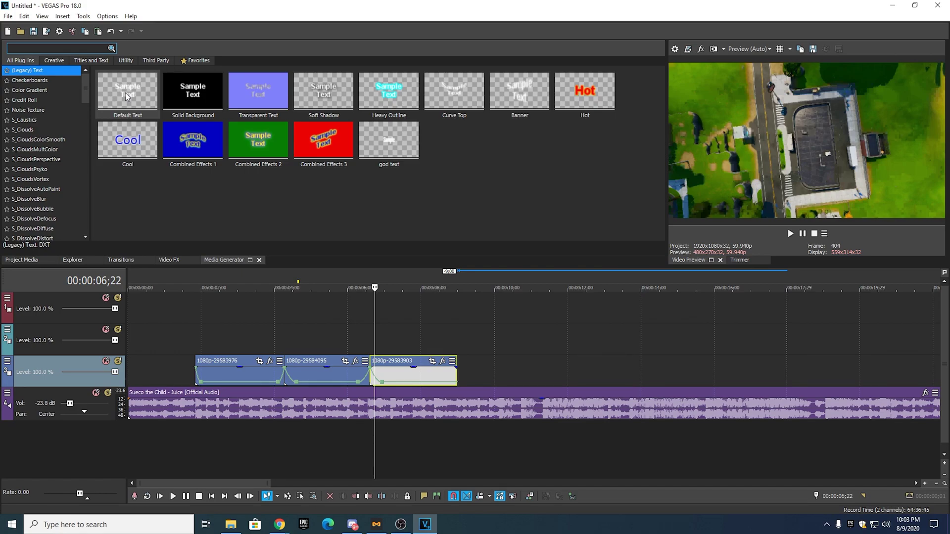
- Add a Default Text title on the second track at the first clip's start and replace its wording with "tutorial"
{"action": "left_click_drag", "start_coordinate": [128, 93], "coordinate": [203, 337]}
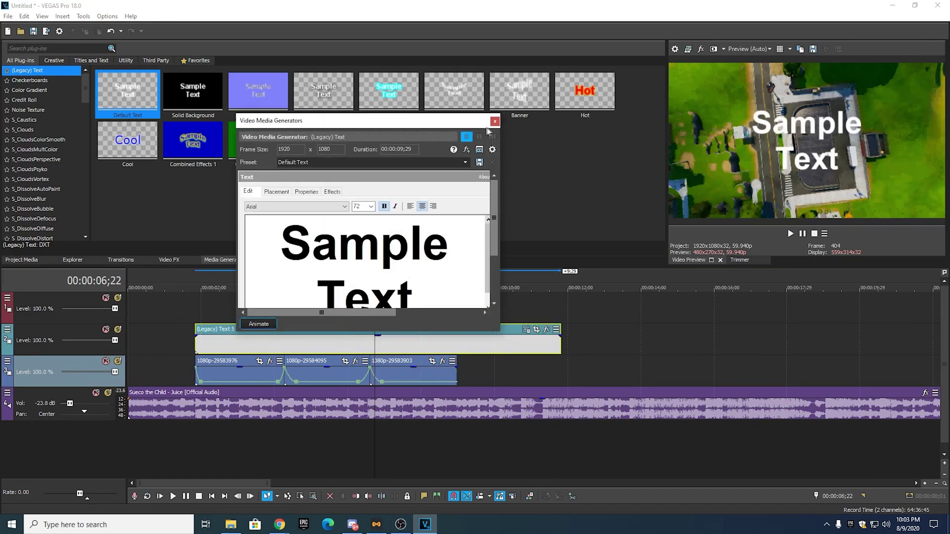
{"action": "left_click_drag", "start_coordinate": [426, 296], "coordinate": [321, 257]}
{"action": "left_click", "coordinate": [448, 254]}
{"action": "key", "text": "BackSpace"}
{"action": "key", "text": "BackSpace"}
{"action": "key", "text": "BackSpace"}
{"action": "key", "text": "BackSpace"}
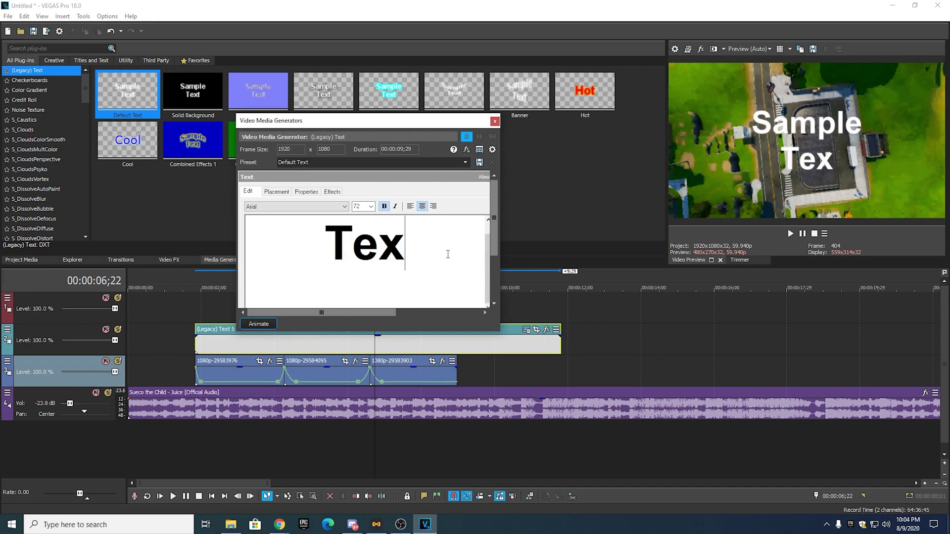
{"action": "type", "text": "tutorial"}
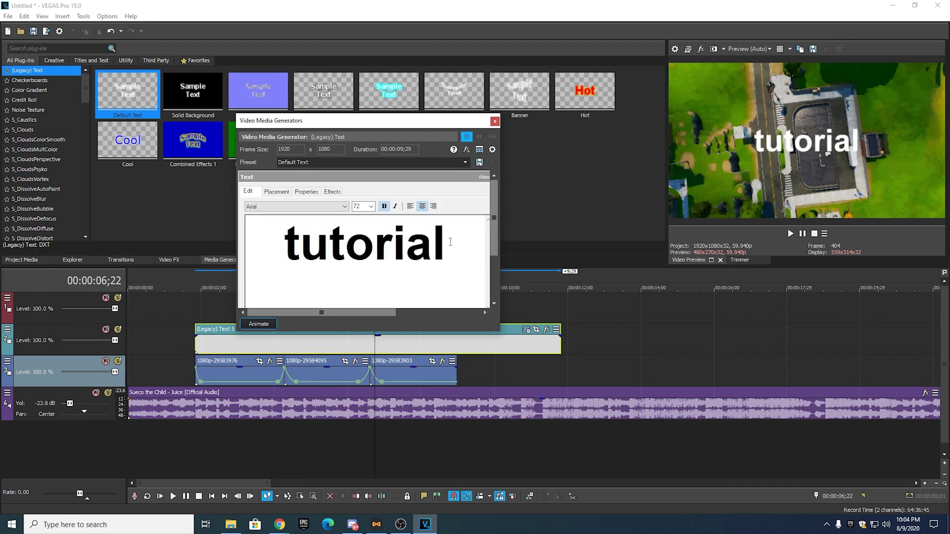
- Change the font of the whole word "tutorial" to Coolvetica Compressed Rg
{"action": "left_click_drag", "start_coordinate": [450, 242], "coordinate": [308, 241]}
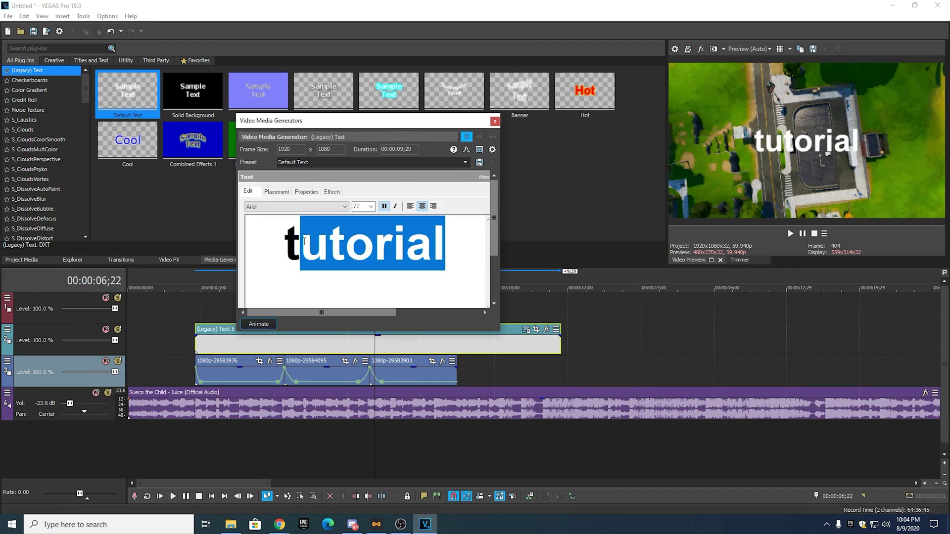
{"action": "left_click_drag", "start_coordinate": [447, 242], "coordinate": [283, 242]}
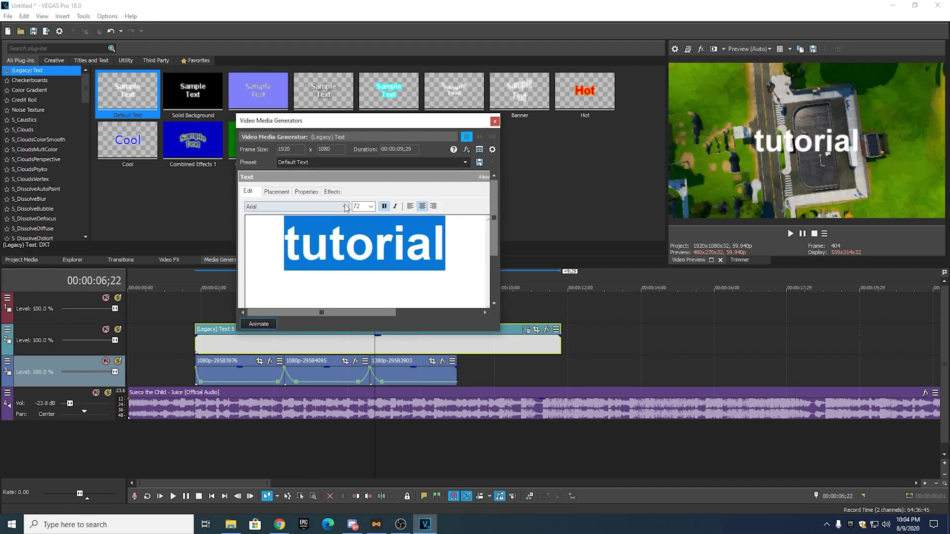
{"action": "left_click", "coordinate": [344, 207]}
{"action": "left_click_drag", "start_coordinate": [345, 264], "coordinate": [343, 291]}
{"action": "left_click", "coordinate": [311, 291]}
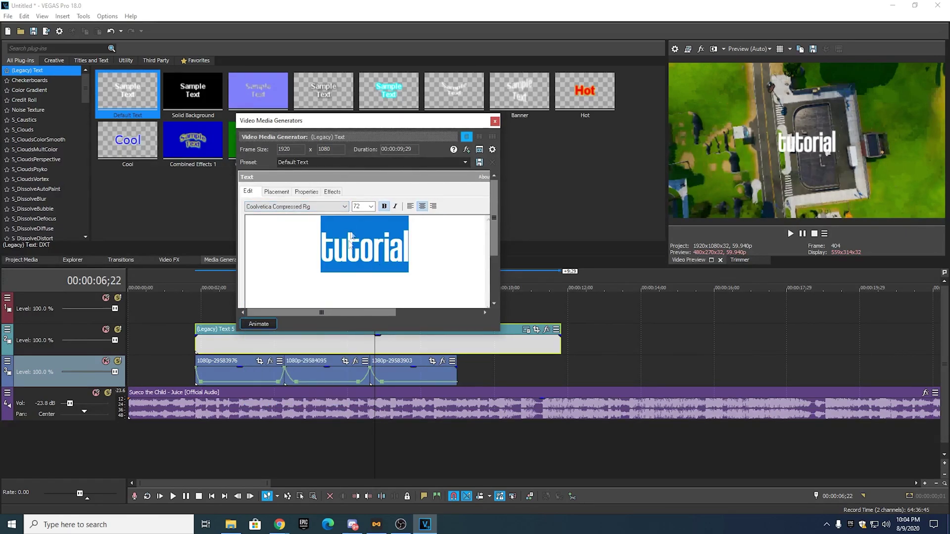
- Set the title's font size to 65 and close the text generator window
{"action": "left_click", "coordinate": [371, 208]}
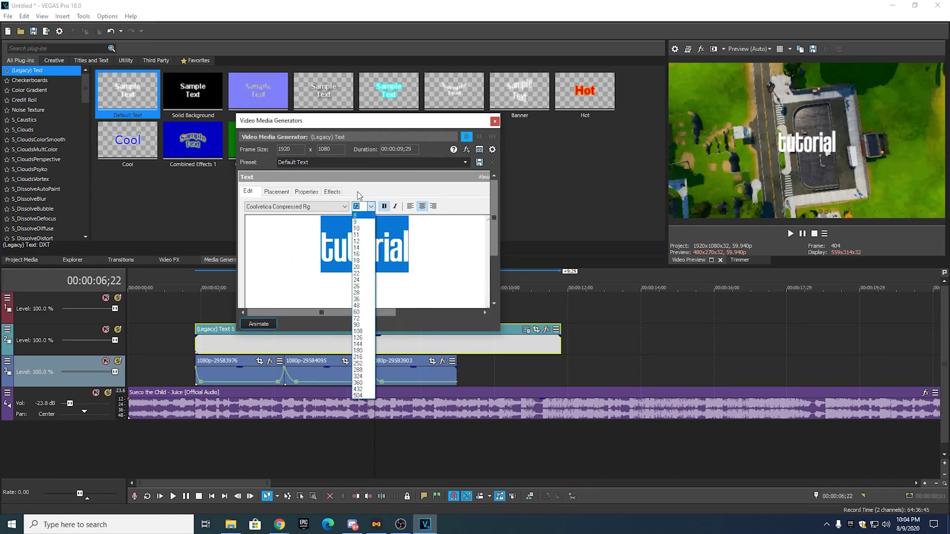
{"action": "left_click", "coordinate": [368, 213]}
{"action": "left_click", "coordinate": [361, 206]}
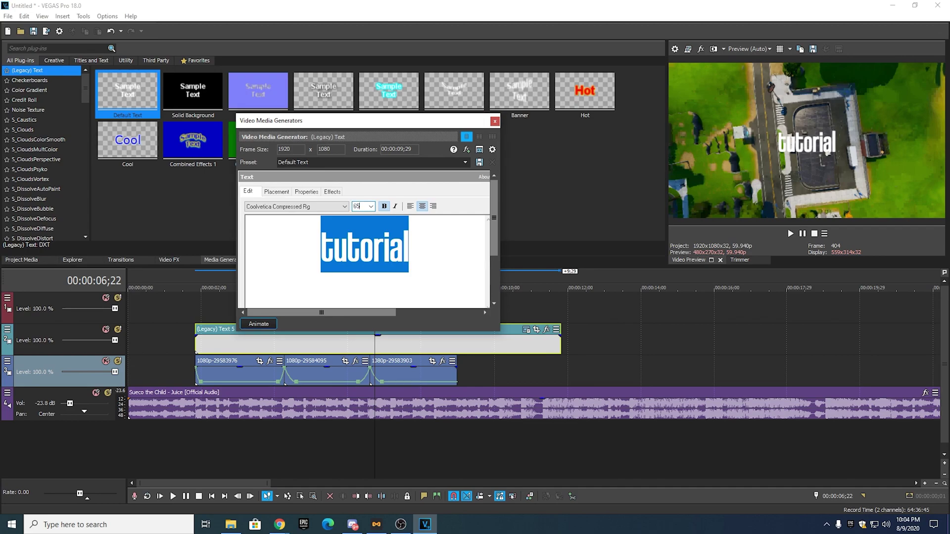
{"action": "type", "text": "65"}
{"action": "key", "text": "Return"}
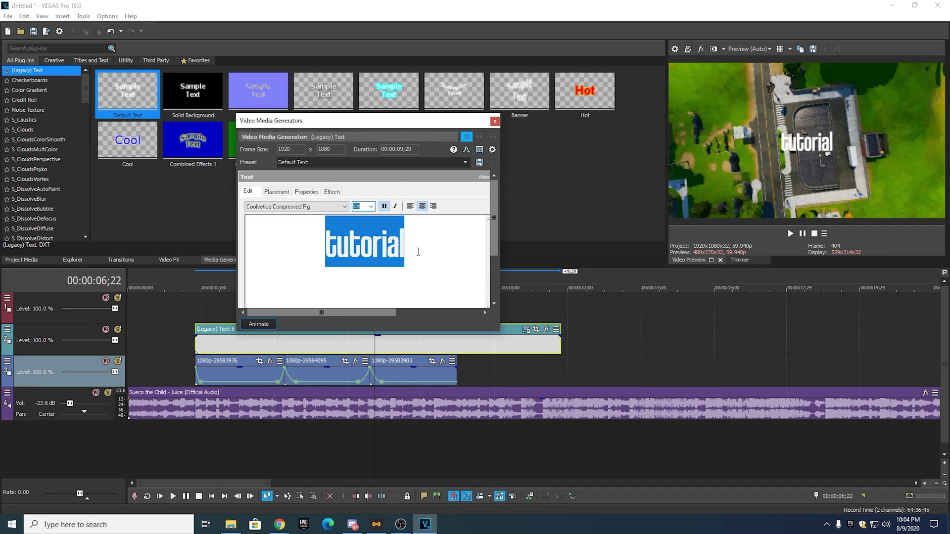
{"action": "left_click", "coordinate": [419, 252]}
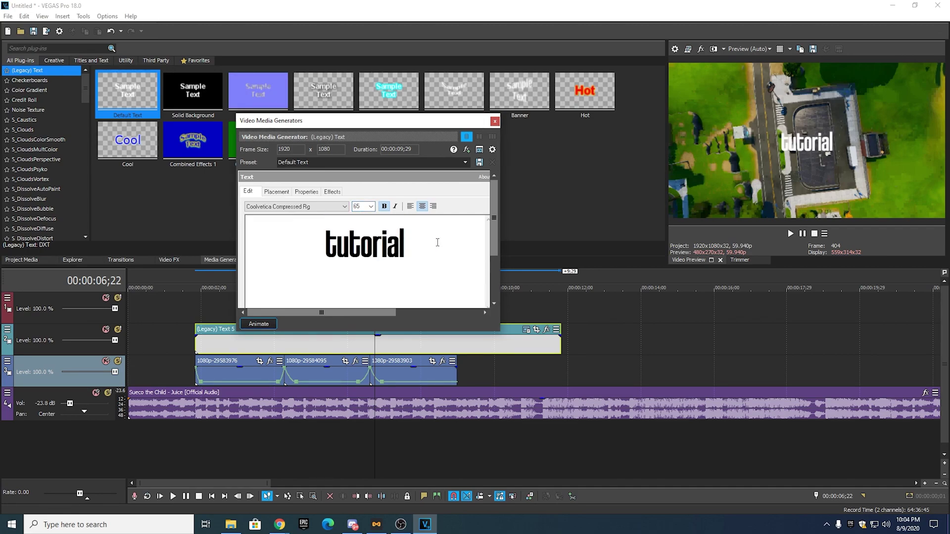
{"action": "double_click", "coordinate": [420, 245]}
{"action": "left_click", "coordinate": [495, 121]}
- Trim the text event to end with the first clip and place the playhead at 00:00:01;25
{"action": "left_click_drag", "start_coordinate": [559, 348], "coordinate": [285, 349]}
{"action": "left_click", "coordinate": [220, 286]}
{"action": "left_click", "coordinate": [209, 275]}
{"action": "left_click", "coordinate": [203, 275]}
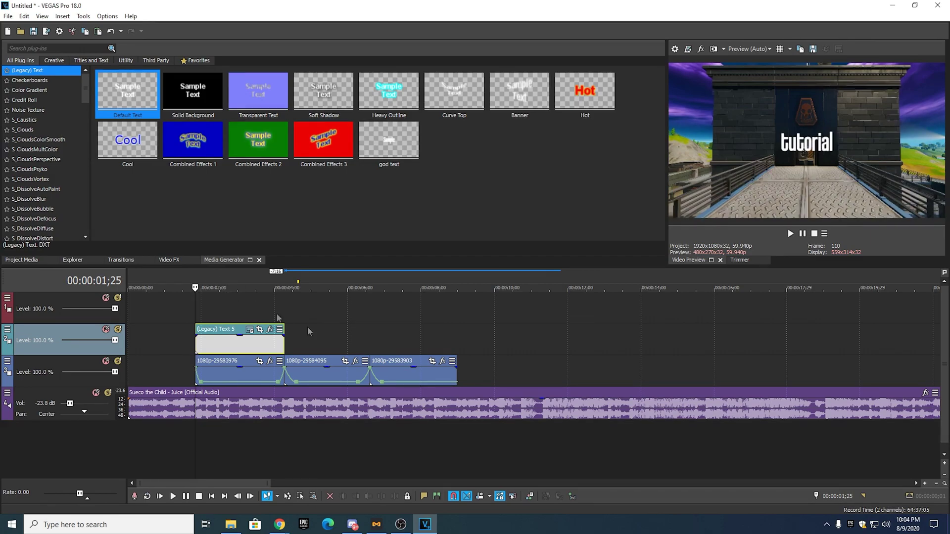
- Set the project's stereoscopic 3D mode to Anaglyphic (red/cyan)
{"action": "left_click", "coordinate": [676, 50]}
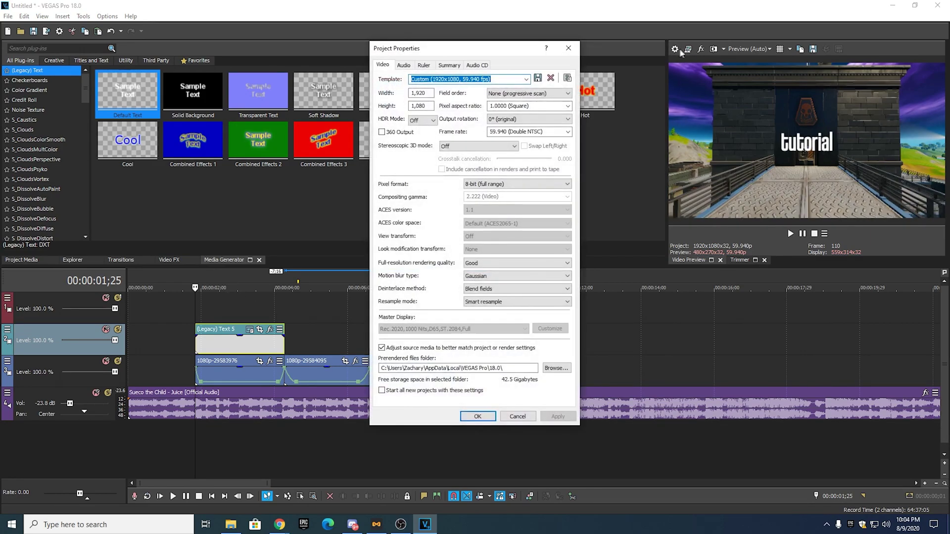
{"action": "left_click", "coordinate": [465, 147]}
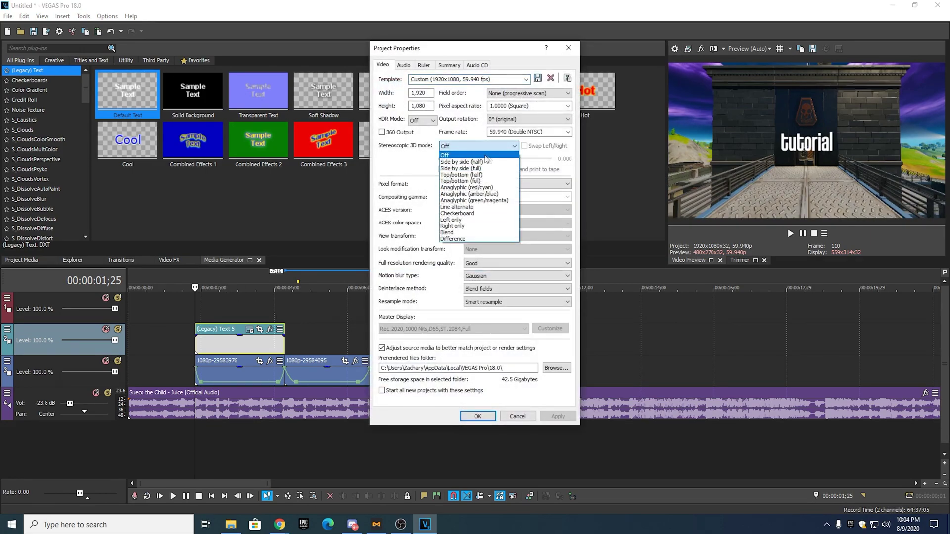
{"action": "left_click", "coordinate": [480, 189]}
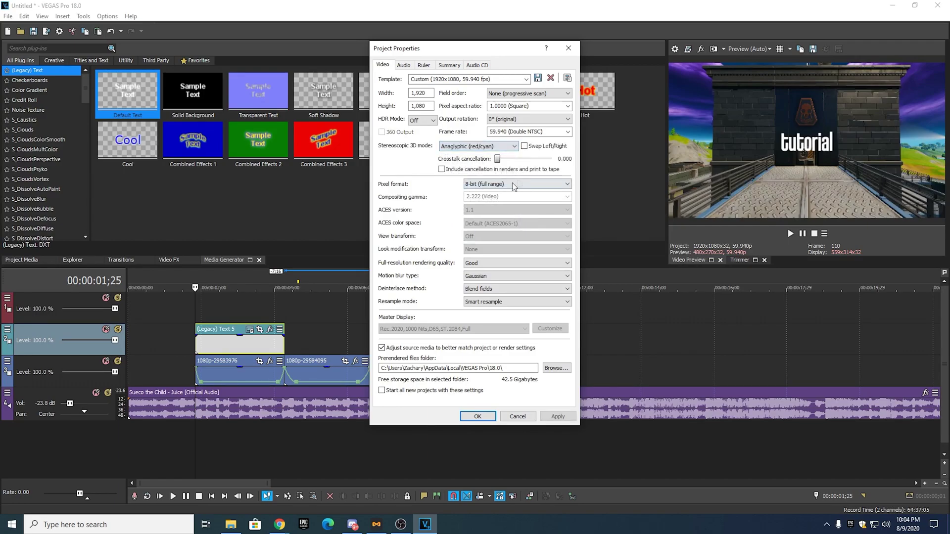
{"action": "left_click", "coordinate": [478, 416]}
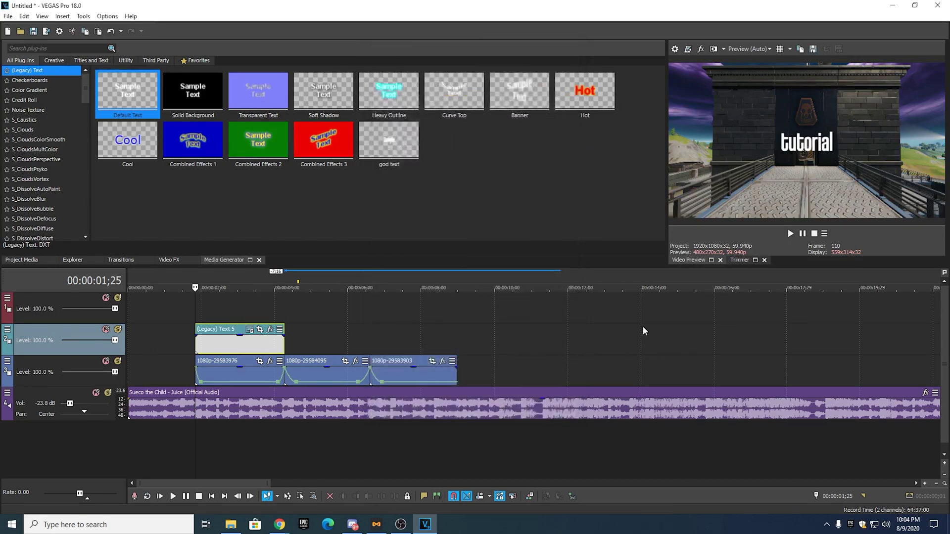
- Search the video effects for "sat" and apply the Saturation Adjust preset "saturation fortnite" to track 3
{"action": "left_click", "coordinate": [58, 50]}
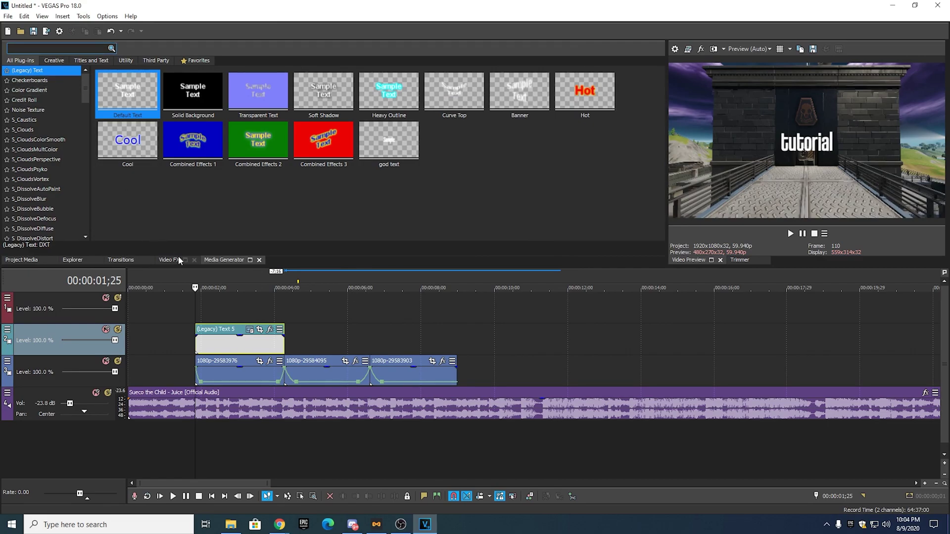
{"action": "left_click", "coordinate": [176, 260]}
{"action": "type", "text": "sat"}
{"action": "left_click", "coordinate": [39, 80]}
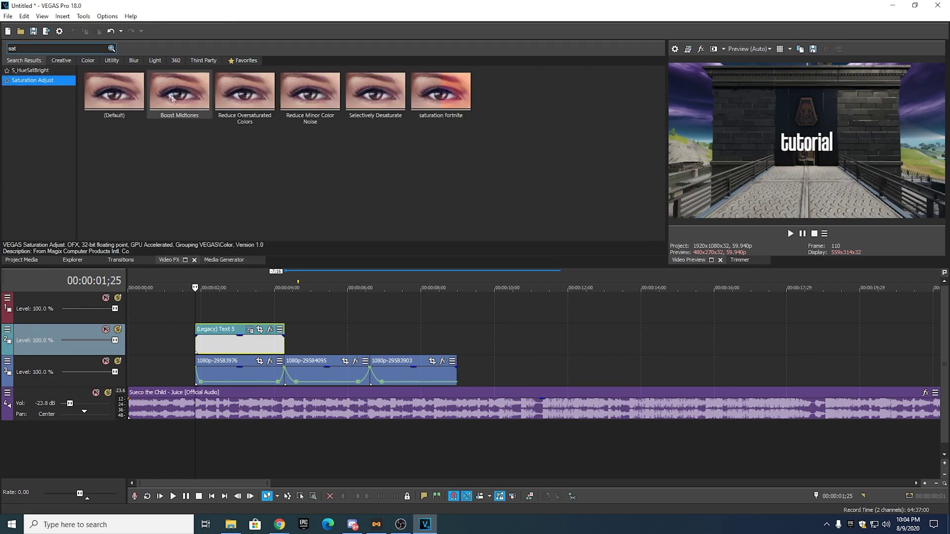
{"action": "left_click_drag", "start_coordinate": [432, 111], "coordinate": [72, 363]}
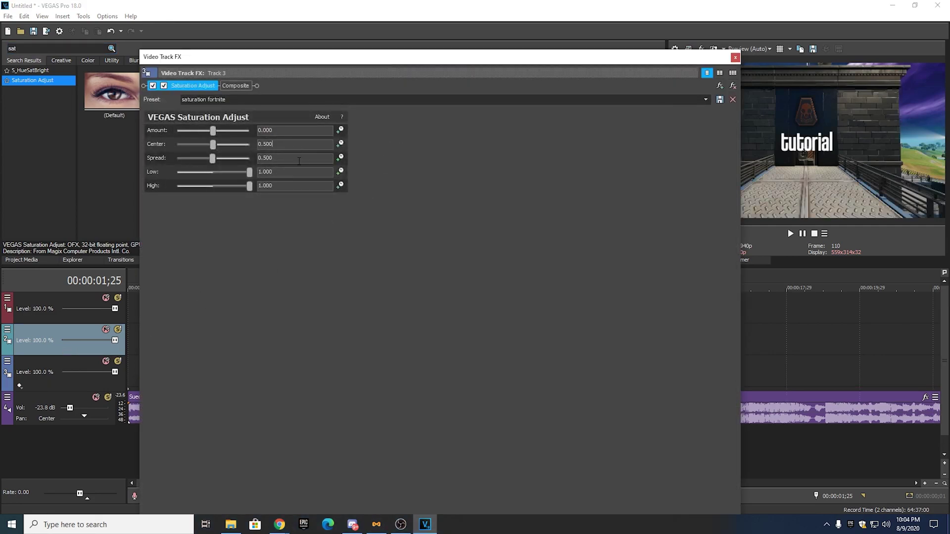
- Switch track 3's Saturation Adjust to the (Default) preset and back to "saturation fortnite", and close the effect window
{"action": "left_click", "coordinate": [293, 158]}
{"action": "left_click", "coordinate": [614, 117]}
{"action": "left_click", "coordinate": [308, 130]}
{"action": "left_click", "coordinate": [706, 102]}
{"action": "left_click", "coordinate": [706, 100]}
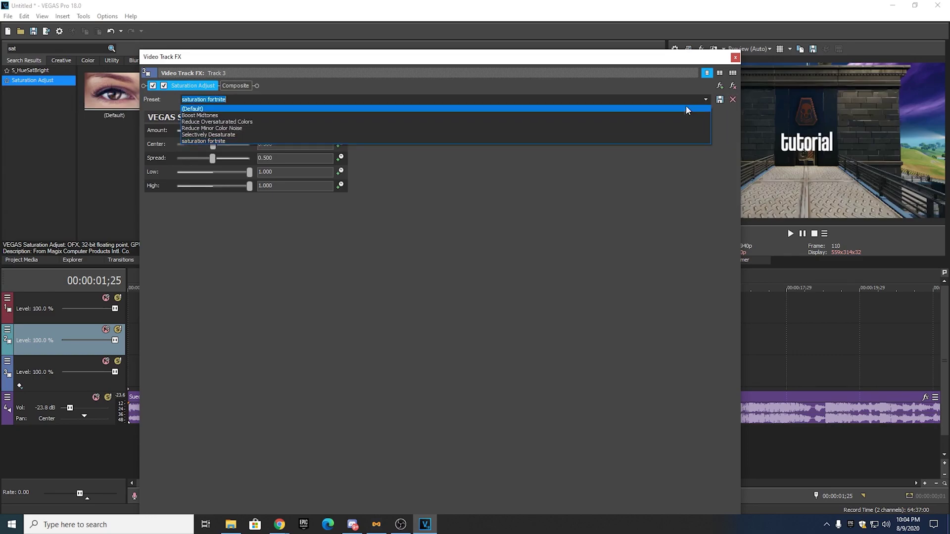
{"action": "left_click", "coordinate": [634, 109]}
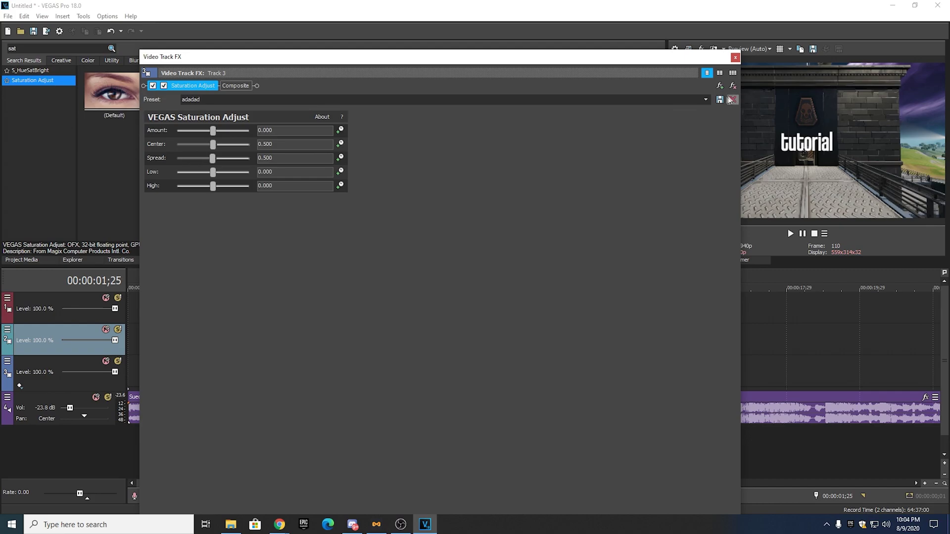
{"action": "left_click", "coordinate": [706, 99]}
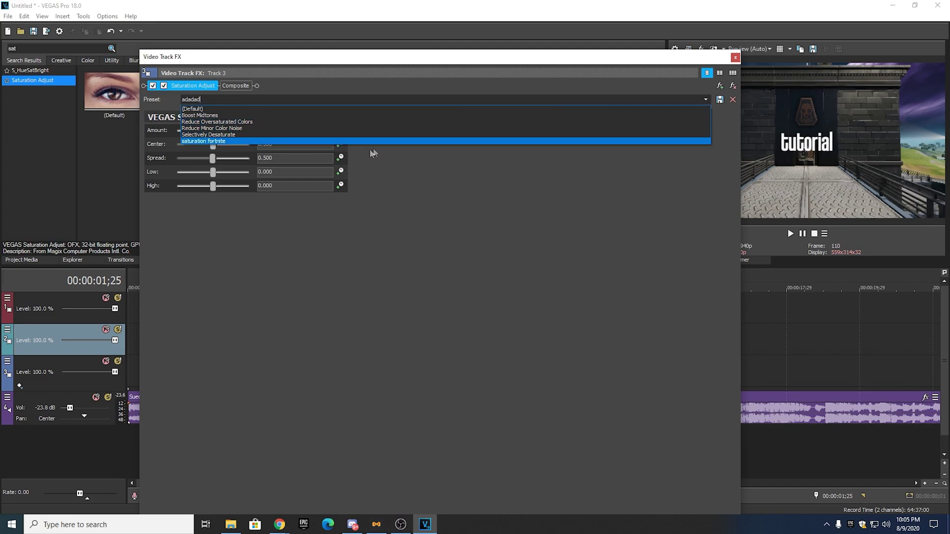
{"action": "left_click", "coordinate": [221, 142]}
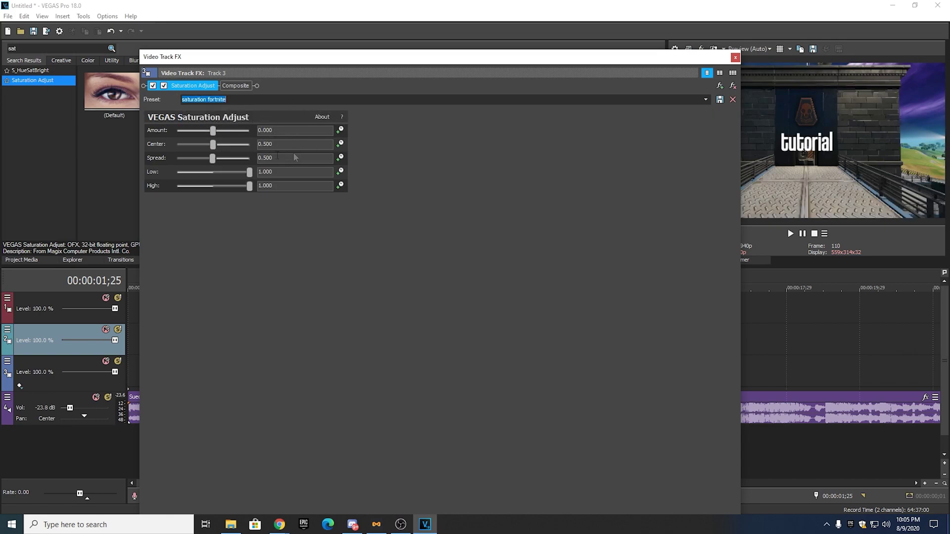
{"action": "left_click", "coordinate": [736, 58]}
- Apply the Saturation Adjust preset "saturation fortnite" to tracks 2 and 1 as well
{"action": "left_click_drag", "start_coordinate": [441, 91], "coordinate": [453, 177]}
{"action": "left_click_drag", "start_coordinate": [63, 323], "coordinate": [62, 327]}
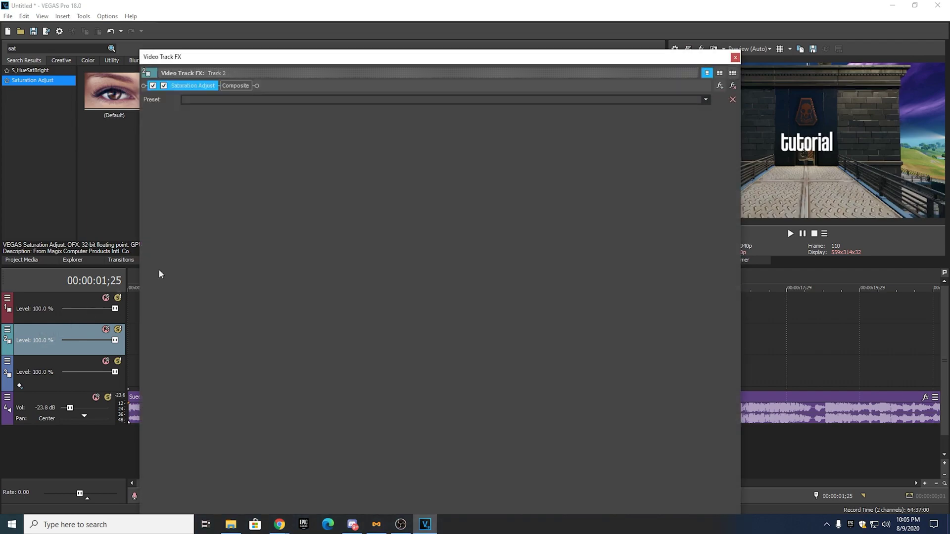
{"action": "left_click", "coordinate": [732, 58]}
{"action": "left_click_drag", "start_coordinate": [462, 134], "coordinate": [53, 300]}
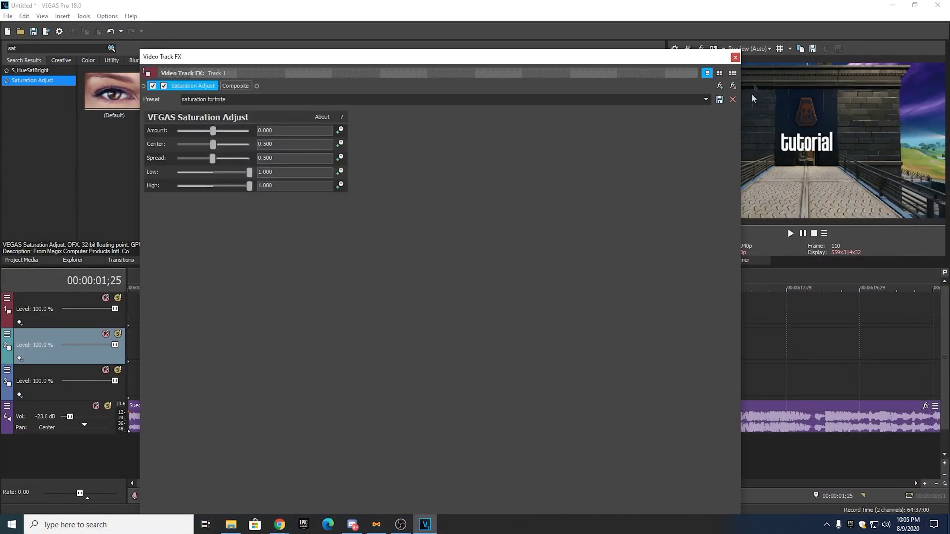
{"action": "left_click", "coordinate": [735, 58]}
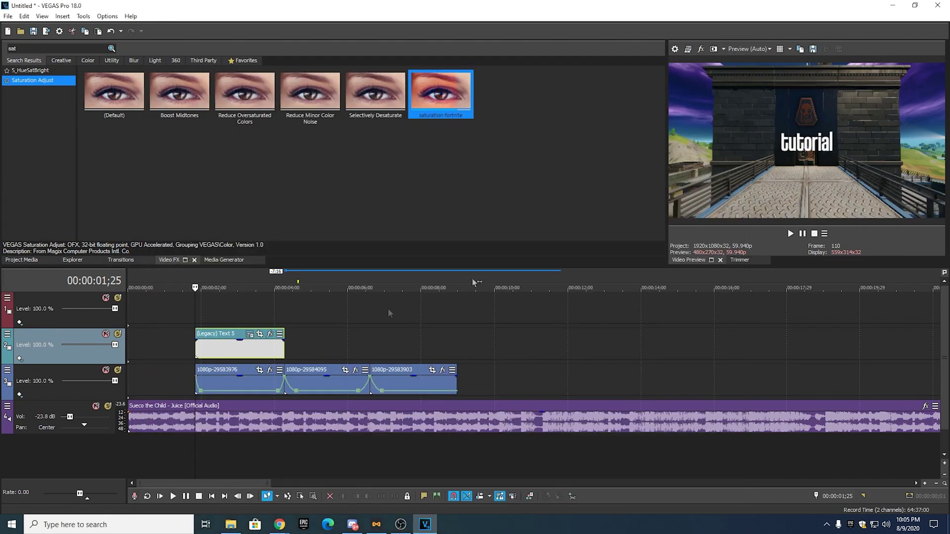
- Look at track 1's Saturation Adjust automation lane and preview the start of the first clip
{"action": "left_click", "coordinate": [48, 324]}
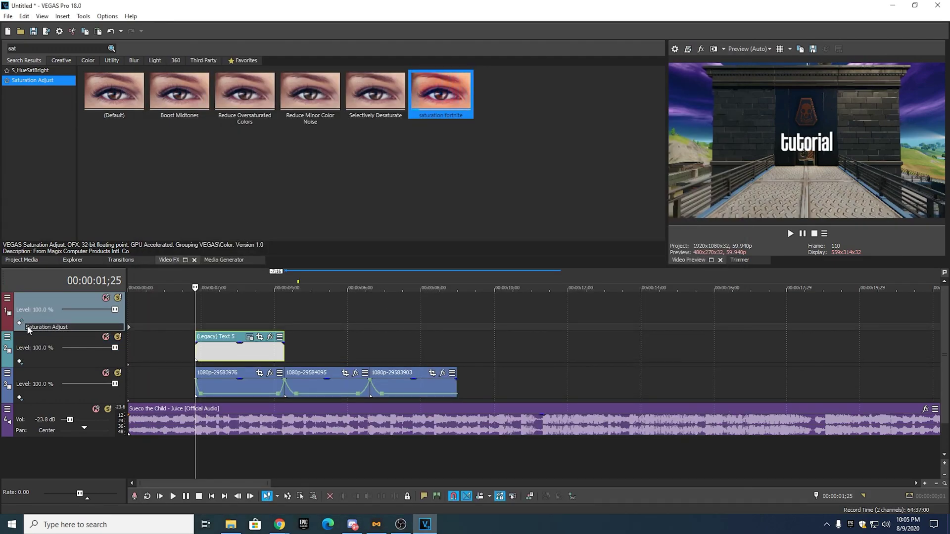
{"action": "left_click", "coordinate": [20, 323]}
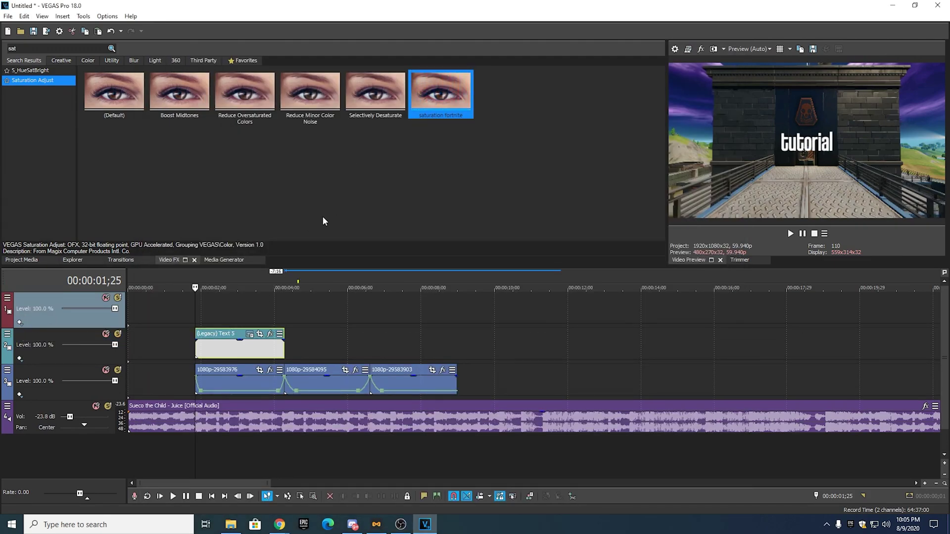
{"action": "left_click", "coordinate": [200, 282]}
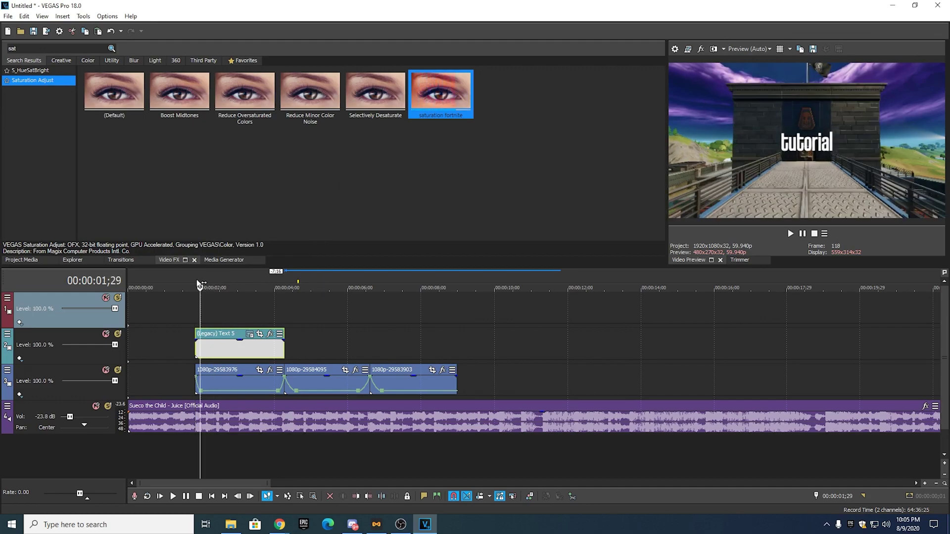
{"action": "key", "text": "space"}
- Search the video effects for "drop" and apply the S_DropShadow preset "lmgk" to the "tutorial" text event
{"action": "left_click", "coordinate": [11, 48]}
{"action": "type", "text": "drop"}
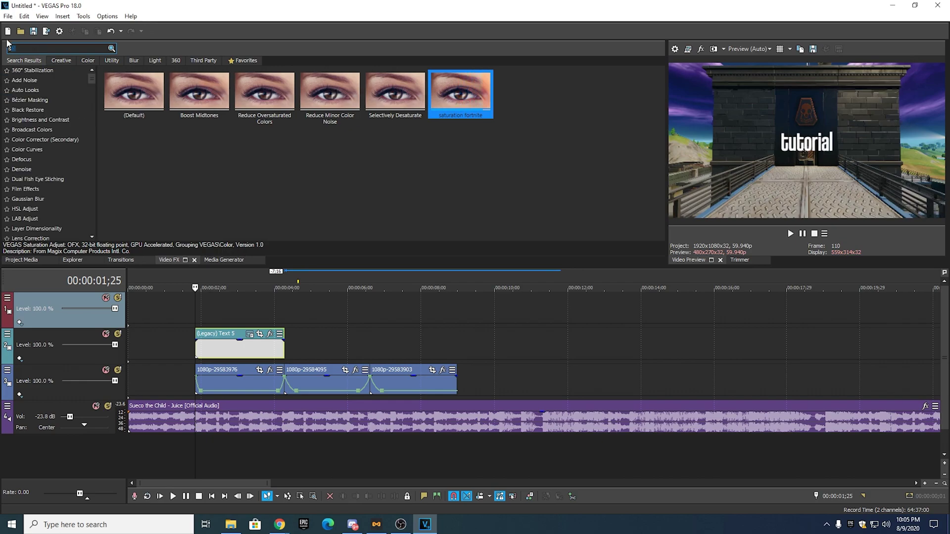
{"action": "left_click", "coordinate": [30, 71]}
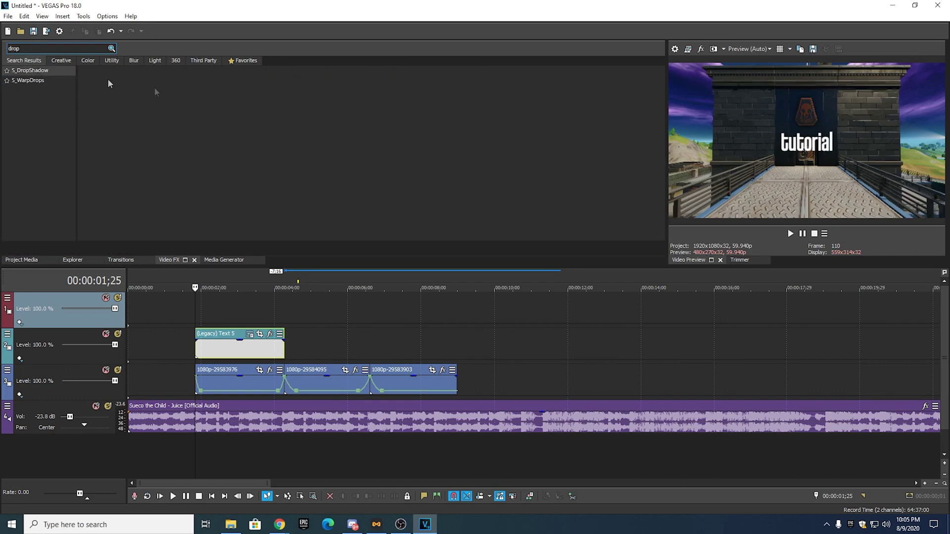
{"action": "left_click_drag", "start_coordinate": [205, 91], "coordinate": [332, 310]}
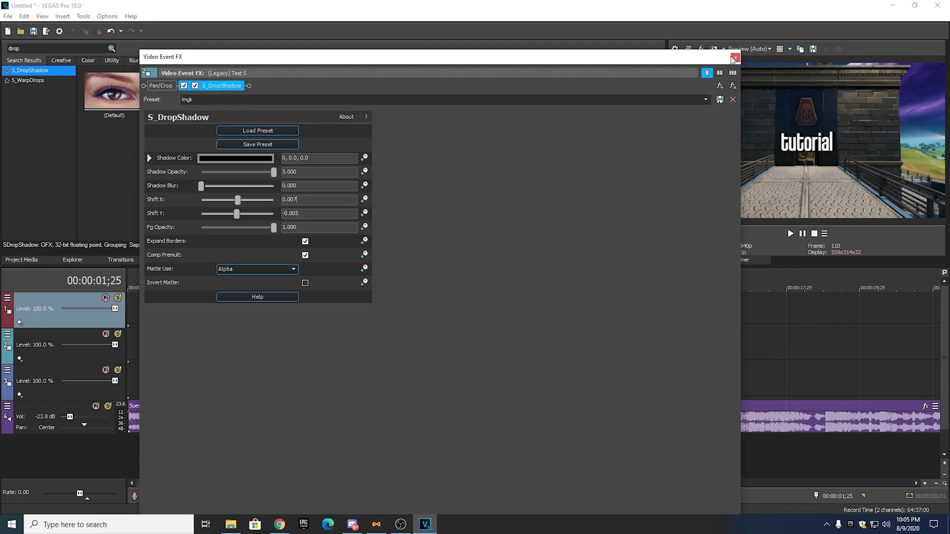
{"action": "left_click", "coordinate": [736, 58]}
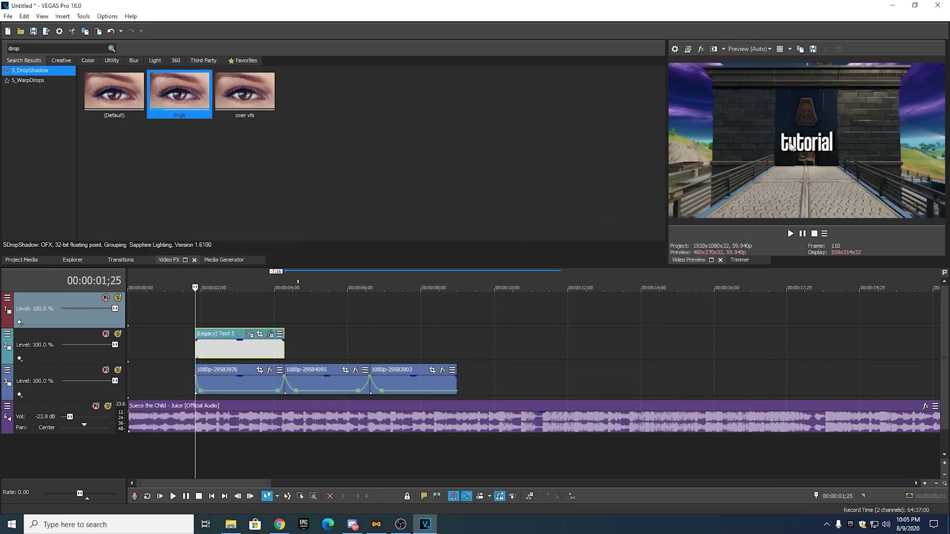
- Search the video effects for "ster" and apply the Stereoscopic 3D Adjust preset "glitch text" to the "tutorial" text event
{"action": "left_click", "coordinate": [45, 48]}
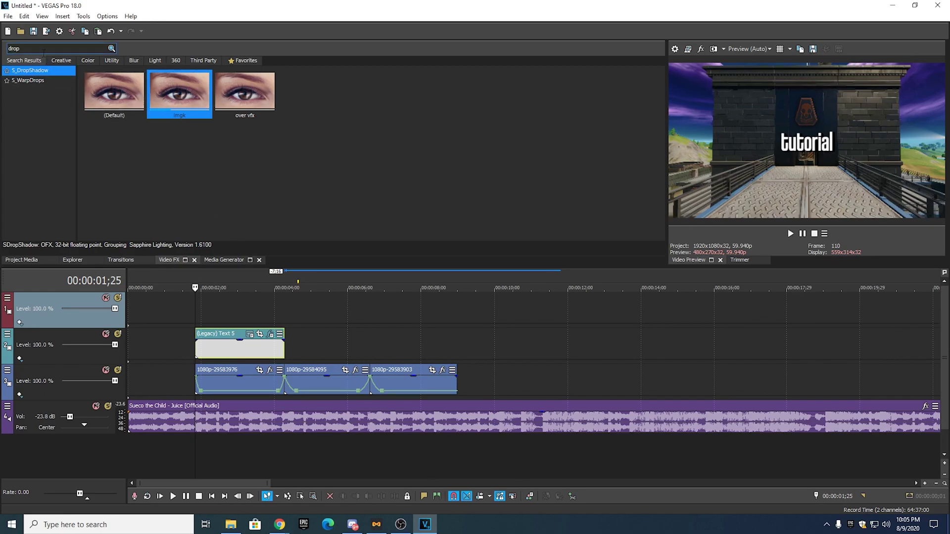
{"action": "left_click", "coordinate": [13, 59]}
{"action": "type", "text": "ster"}
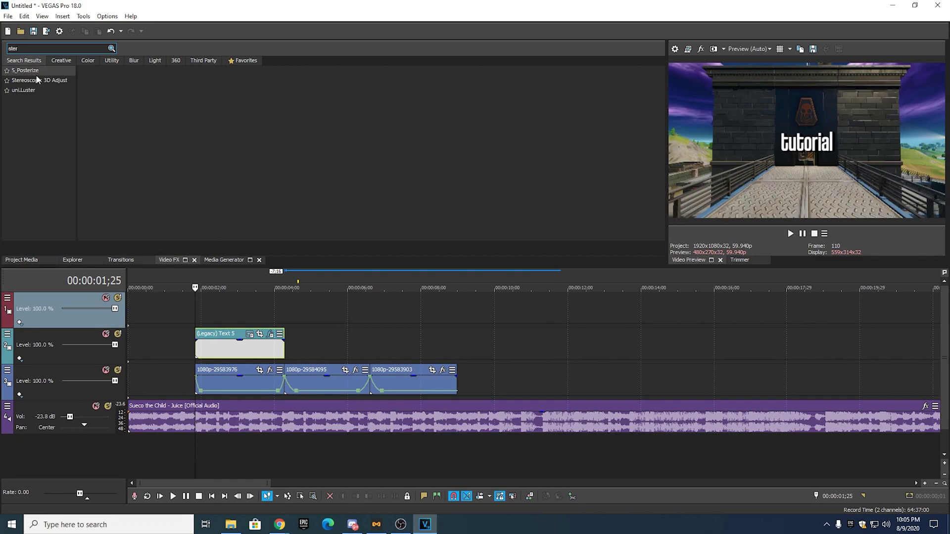
{"action": "left_click_drag", "start_coordinate": [176, 95], "coordinate": [251, 350]}
{"action": "left_click_drag", "start_coordinate": [321, 130], "coordinate": [277, 135]}
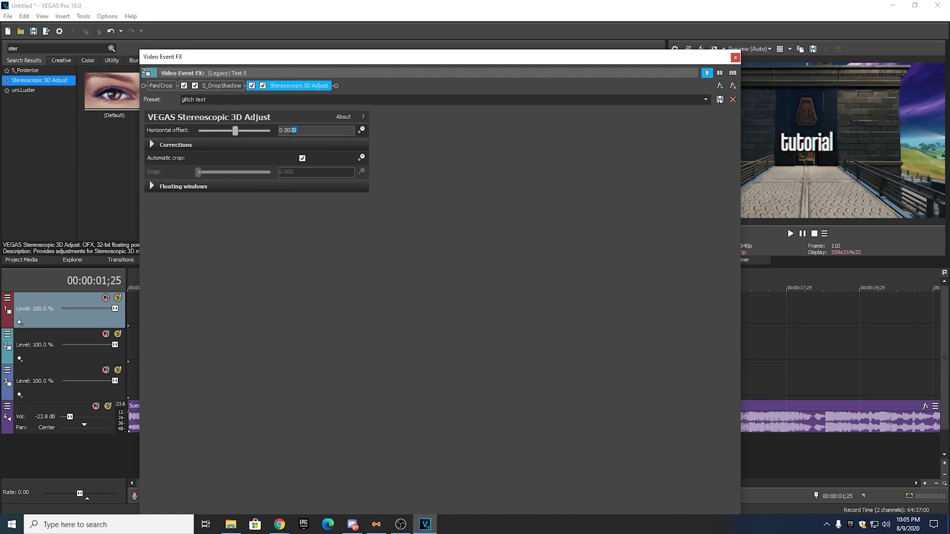
{"action": "double_click", "coordinate": [292, 130]}
{"action": "left_click", "coordinate": [735, 58]}
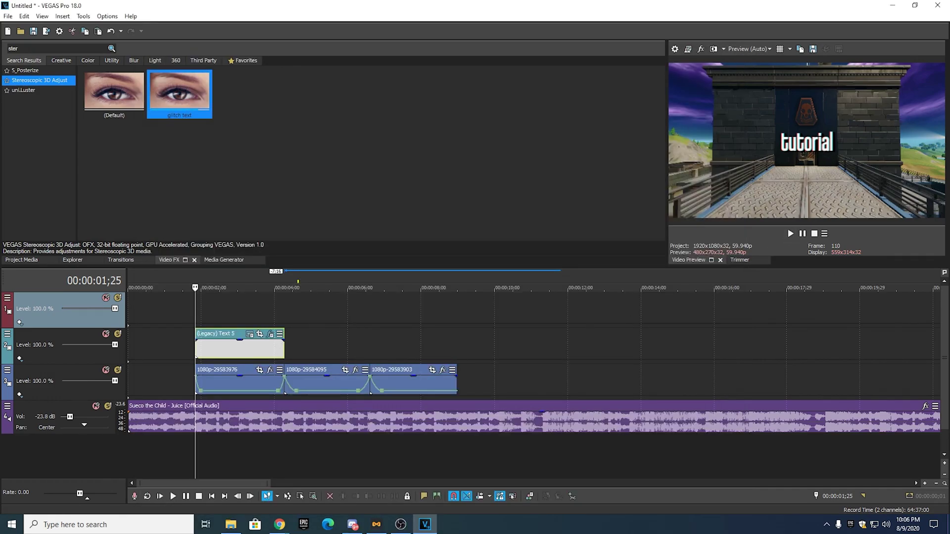
- Switch to File Explorer, place the Displacement Map video on track 1 at the first clip's start, and delete its audio track
{"action": "key", "text": "alt+Tab"}
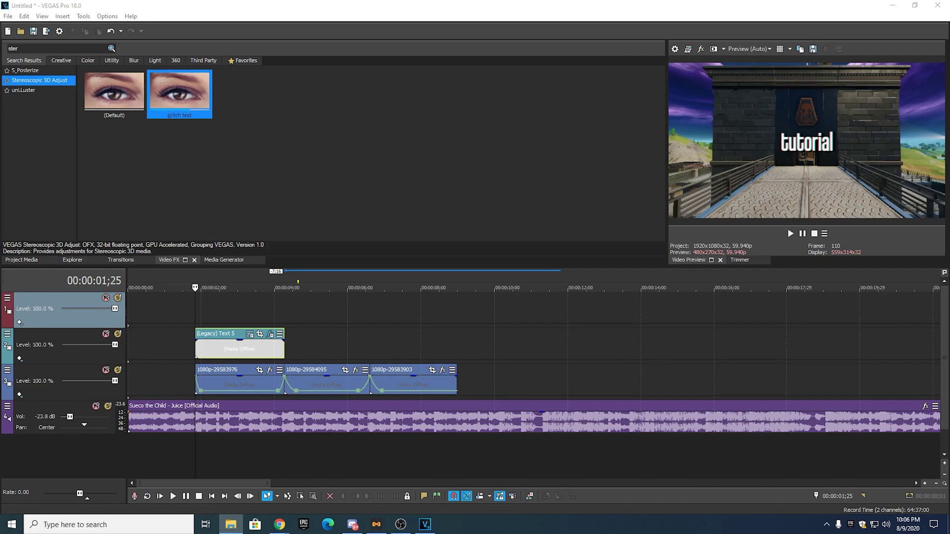
{"action": "left_click_drag", "start_coordinate": [812, 324], "coordinate": [201, 311]}
{"action": "left_click", "coordinate": [234, 317]}
{"action": "left_click", "coordinate": [257, 341]}
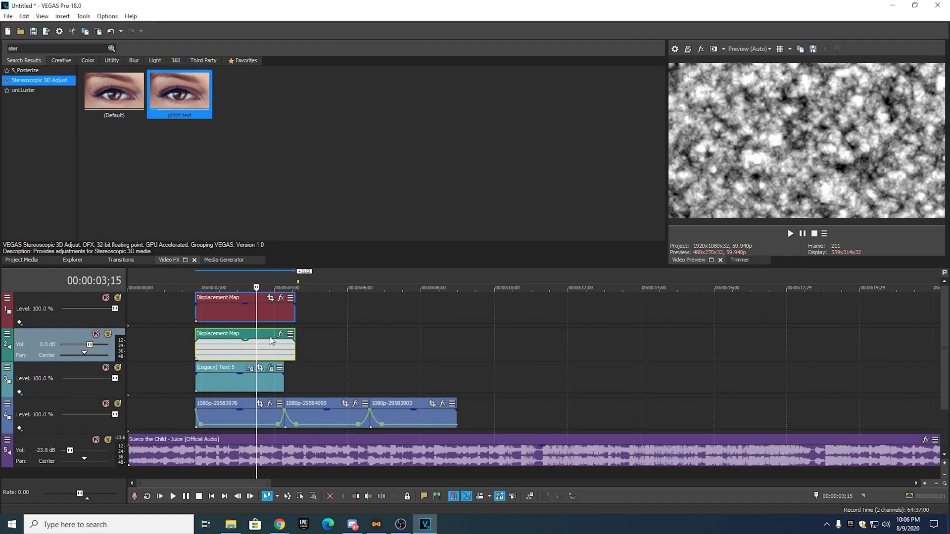
{"action": "right_click", "coordinate": [55, 338]}
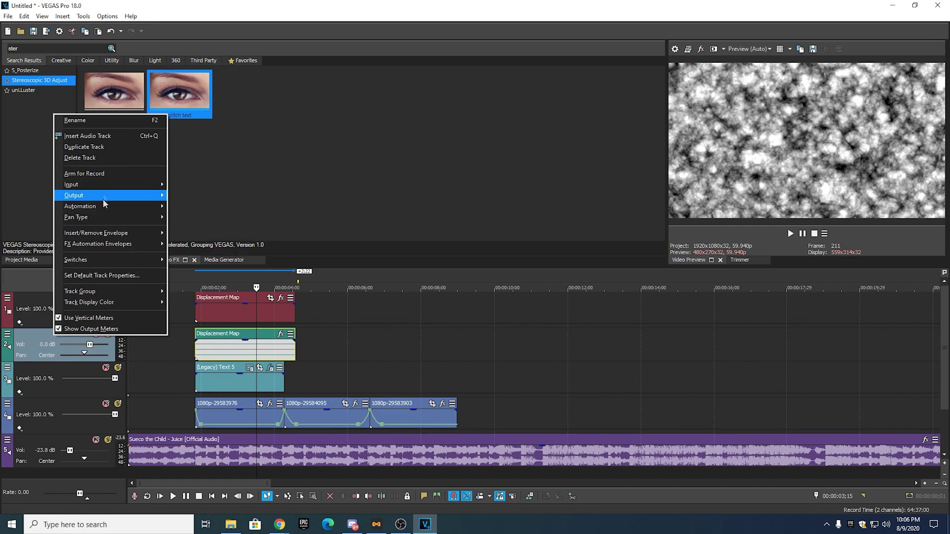
{"action": "left_click", "coordinate": [92, 159]}
- Extend the Displacement Map event to the end of the third clip and return the playhead to its start
{"action": "left_click_drag", "start_coordinate": [295, 315], "coordinate": [457, 324]}
{"action": "left_click_drag", "start_coordinate": [188, 275], "coordinate": [195, 281]}
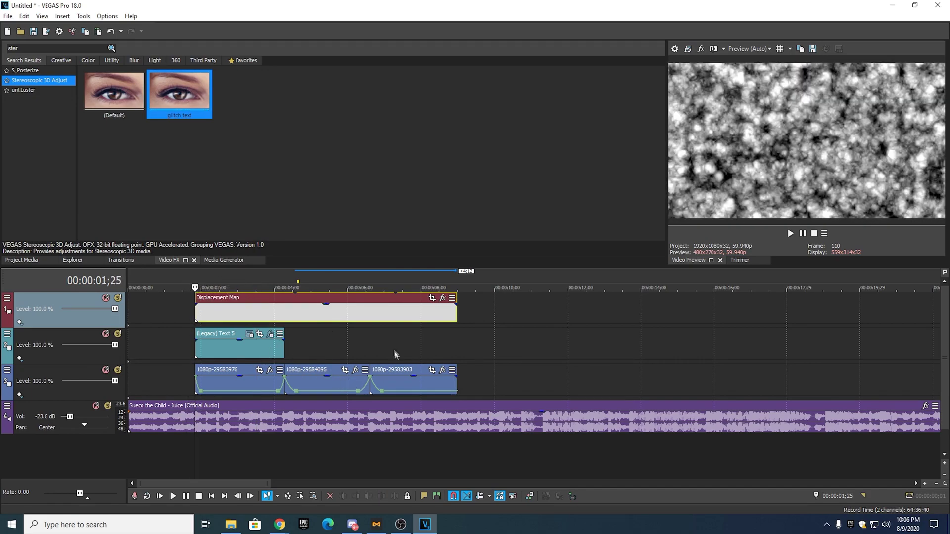
{"action": "left_click_drag", "start_coordinate": [172, 280], "coordinate": [415, 283]}
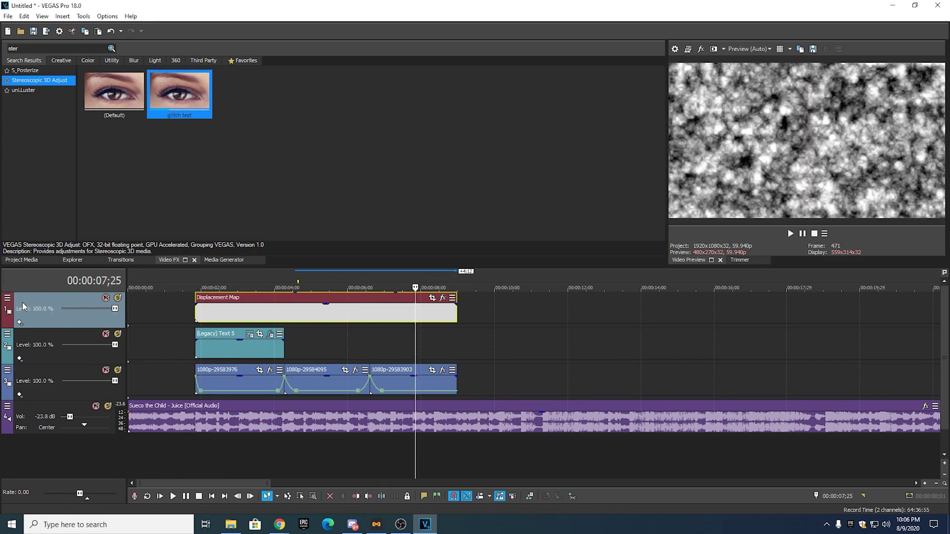
{"action": "left_click", "coordinate": [194, 275]}
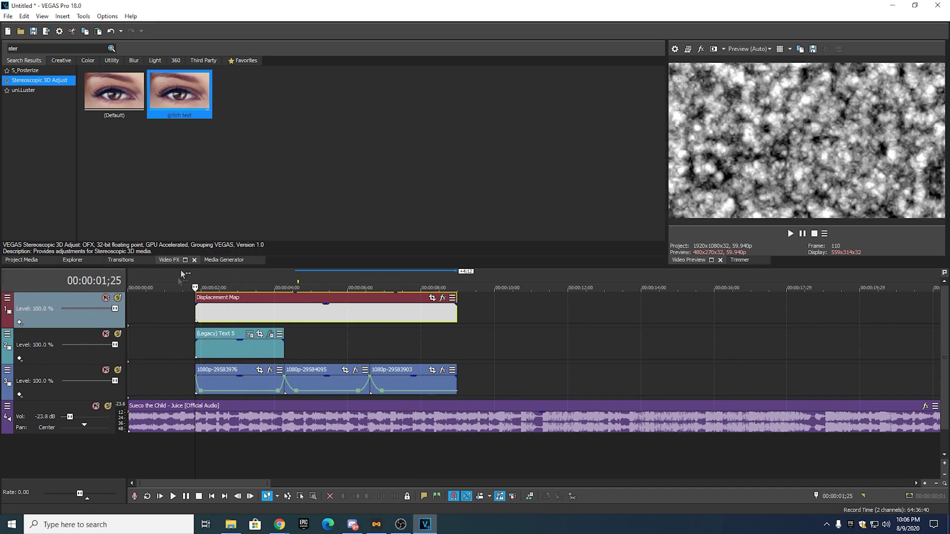
- Set track 1's compositing mode to Custom using the VEGAS Displacement Map plug-in
{"action": "left_click", "coordinate": [7, 298]}
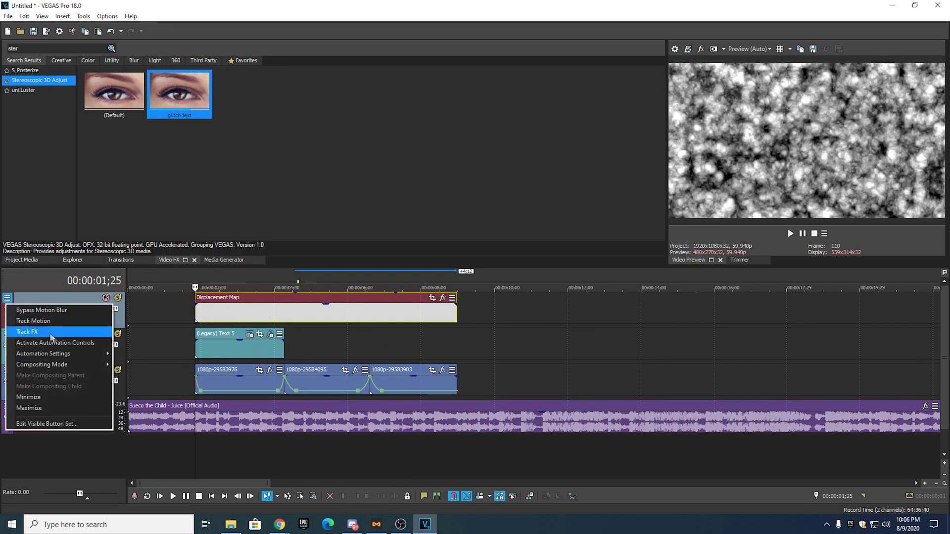
{"action": "mouse_move", "coordinate": [103, 367]}
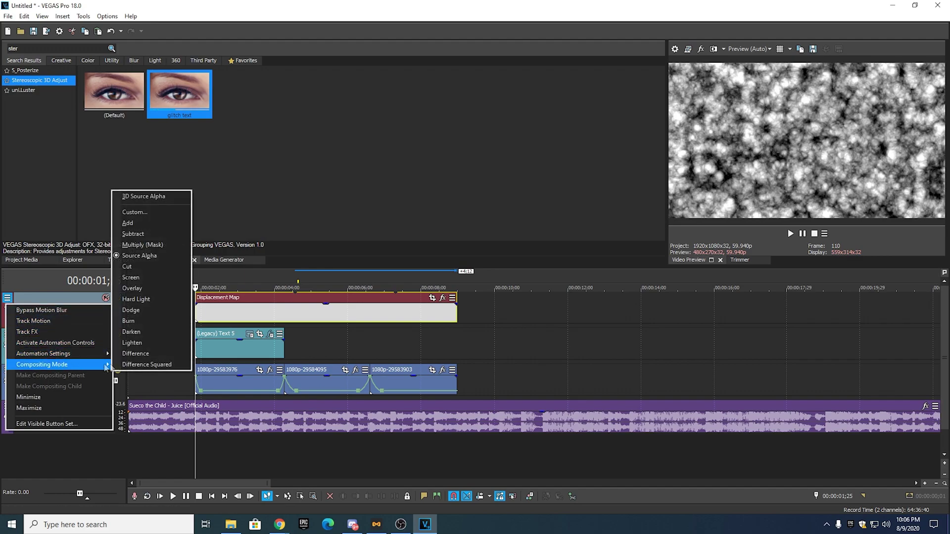
{"action": "left_click", "coordinate": [148, 213]}
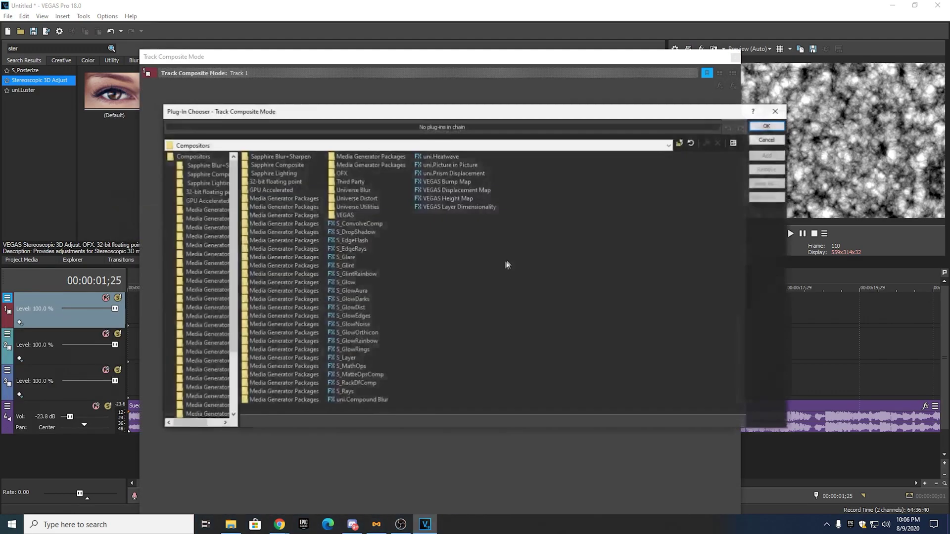
{"action": "left_click", "coordinate": [452, 191]}
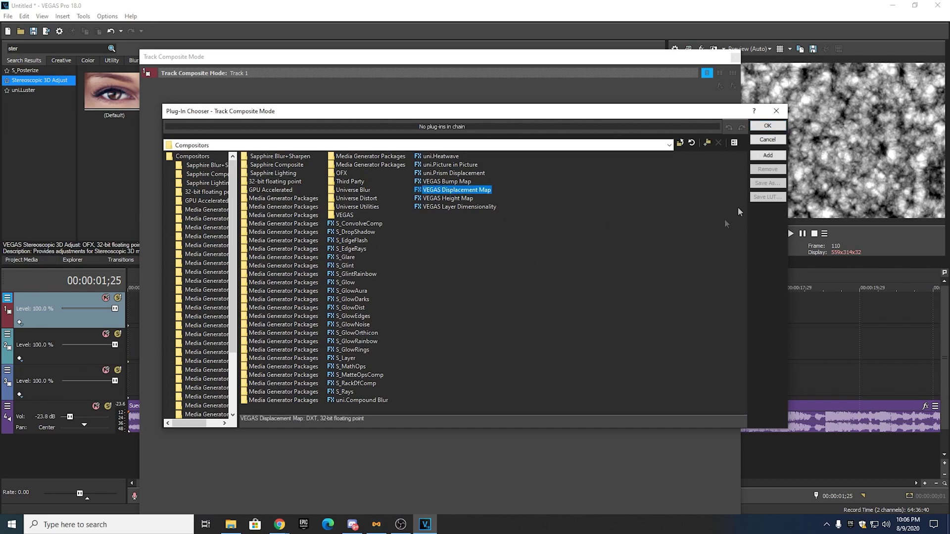
{"action": "left_click", "coordinate": [768, 126]}
- Apply the Displacement Map preset "dis" with horizontal and vertical scale 0.001, then preview the first clip with its title
{"action": "left_click", "coordinate": [705, 100]}
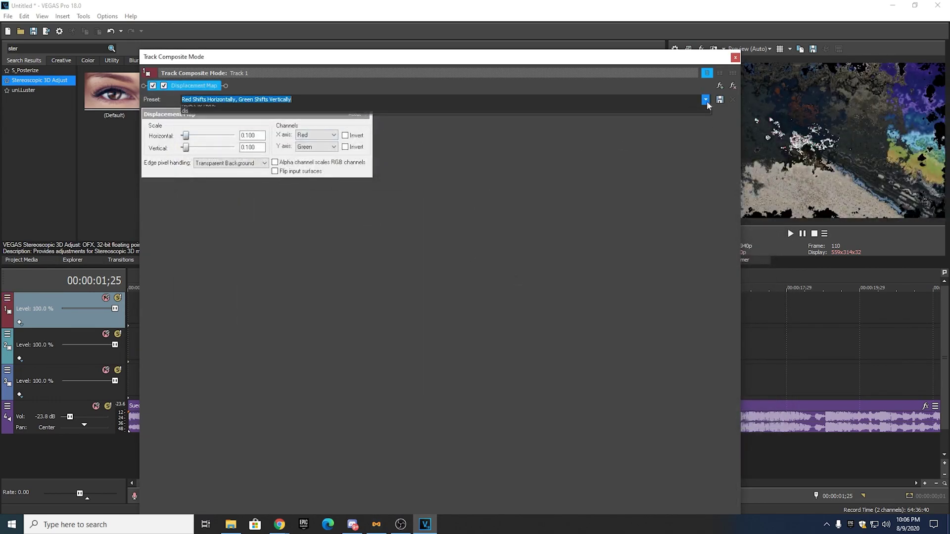
{"action": "left_click", "coordinate": [275, 136]}
{"action": "left_click", "coordinate": [259, 135]}
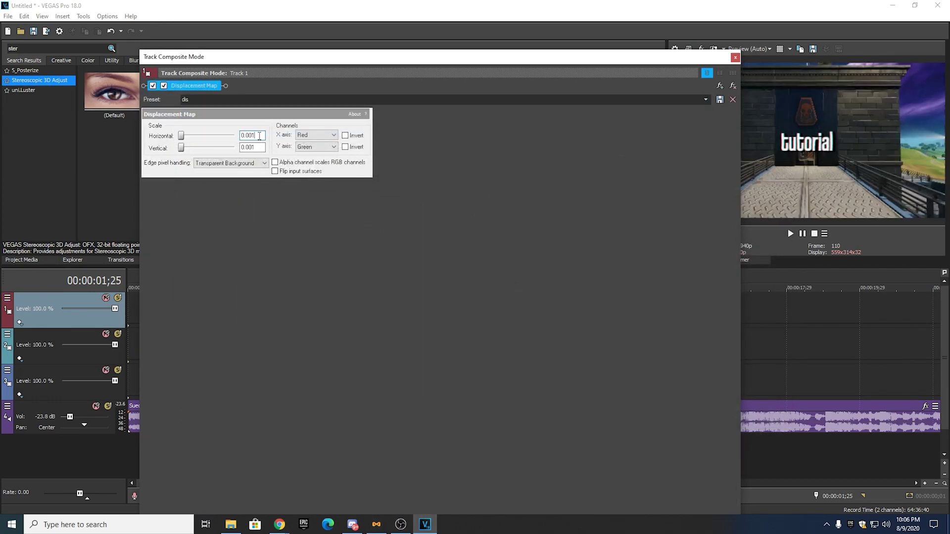
{"action": "left_click", "coordinate": [258, 135]}
{"action": "left_click", "coordinate": [256, 148]}
{"action": "left_click", "coordinate": [735, 57]}
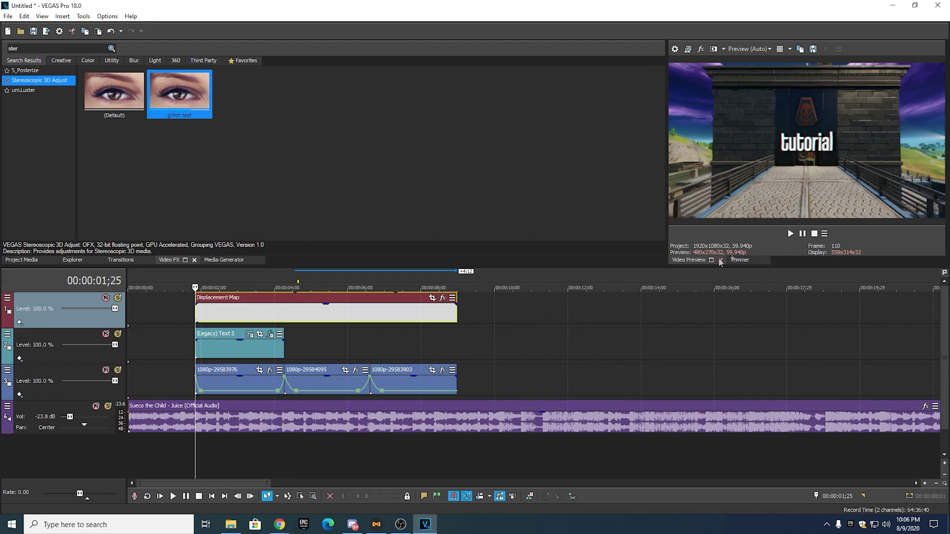
{"action": "left_click", "coordinate": [791, 234]}
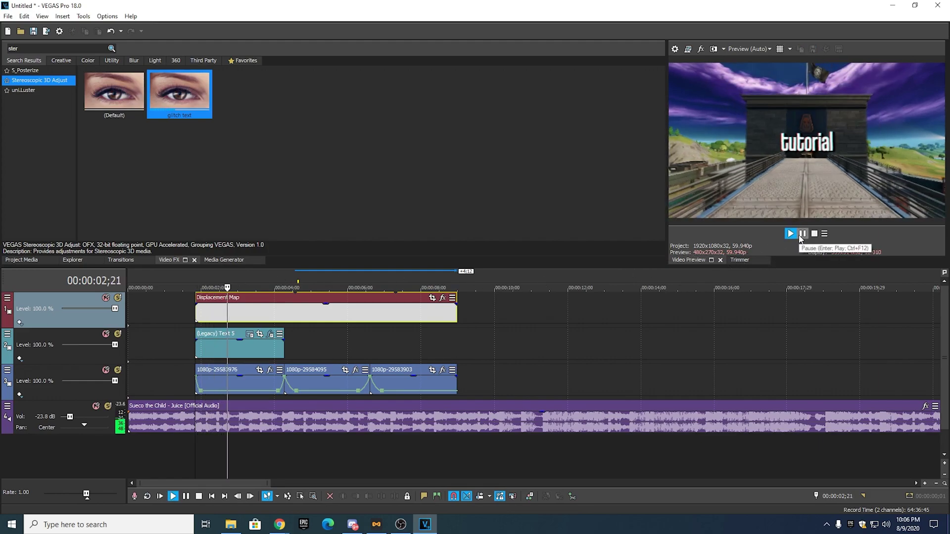
{"action": "key", "text": "Return"}
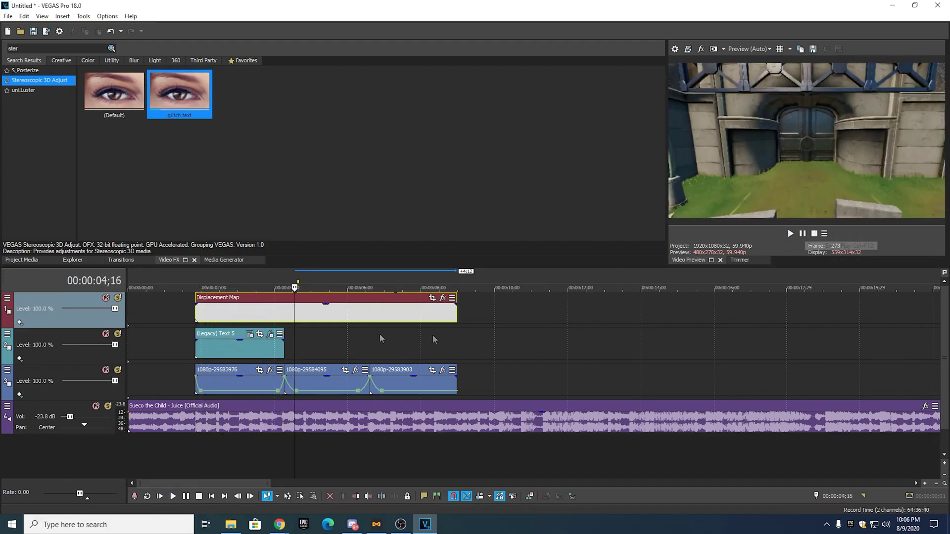
- Insert an empty video track between the Displacement Map track and the text track
{"action": "left_click", "coordinate": [284, 347]}
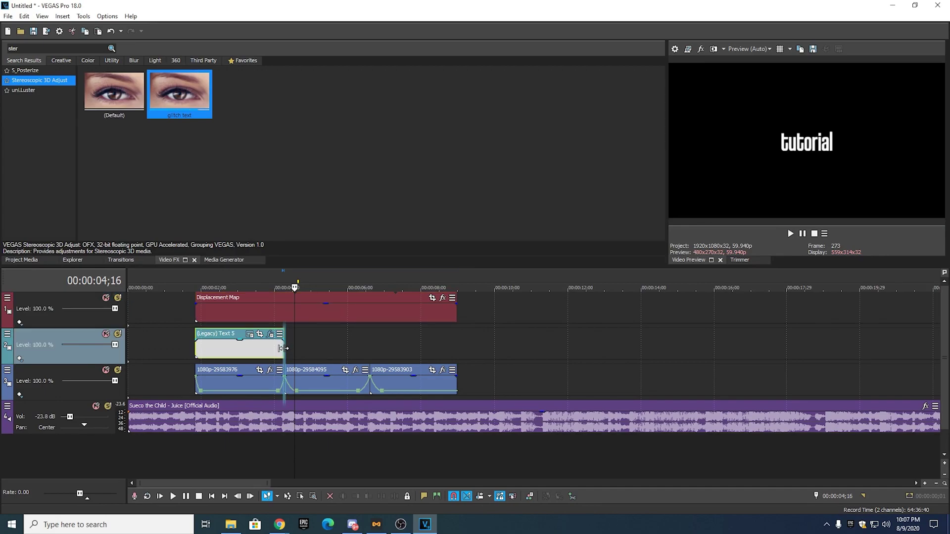
{"action": "left_click", "coordinate": [308, 339]}
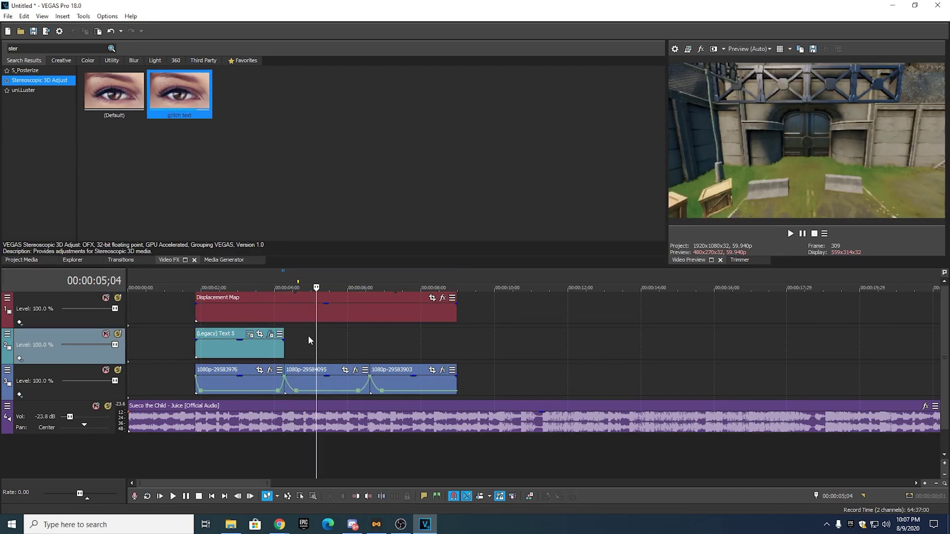
{"action": "right_click", "coordinate": [309, 337]}
{"action": "left_click", "coordinate": [344, 227]}
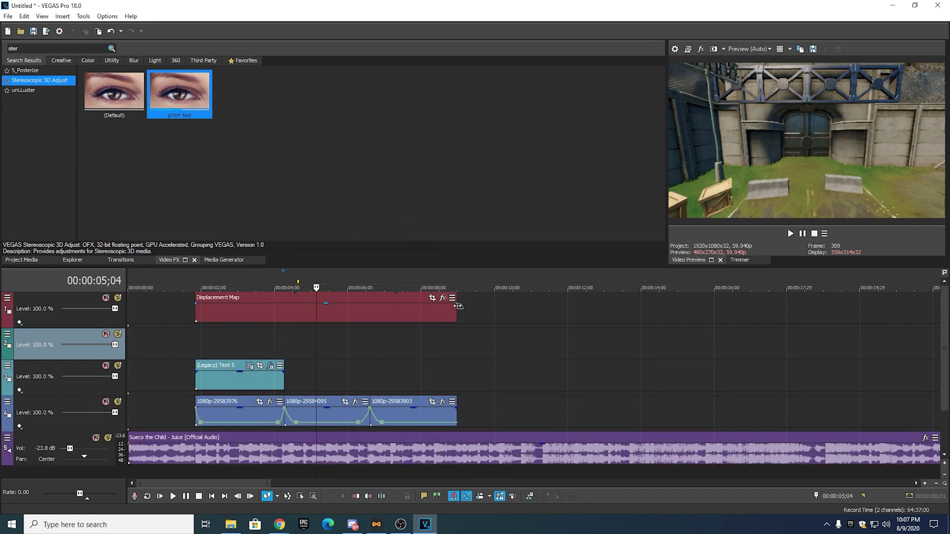
- Search the video effects for "sat" and apply the Saturation Adjust preset "saturation fortnite" to track 1
{"action": "key", "text": "BackSpace"}
{"action": "key", "text": "BackSpace"}
{"action": "key", "text": "BackSpace"}
{"action": "key", "text": "BackSpace"}
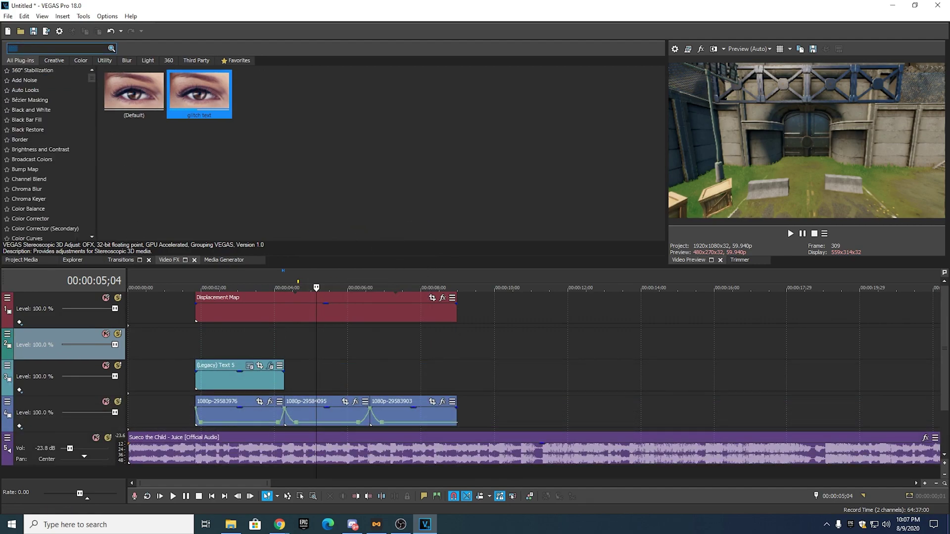
{"action": "type", "text": "sat"}
{"action": "left_click", "coordinate": [43, 80]}
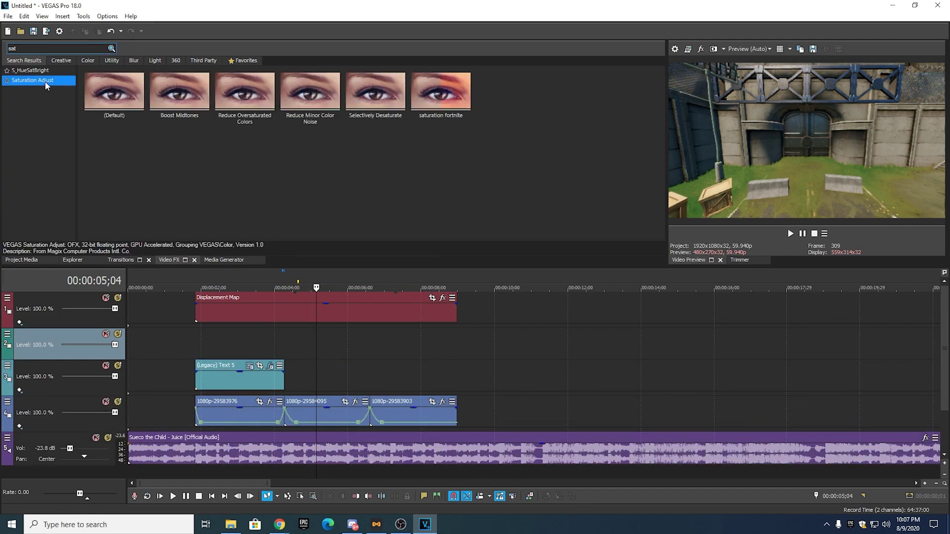
{"action": "left_click_drag", "start_coordinate": [445, 96], "coordinate": [31, 337]}
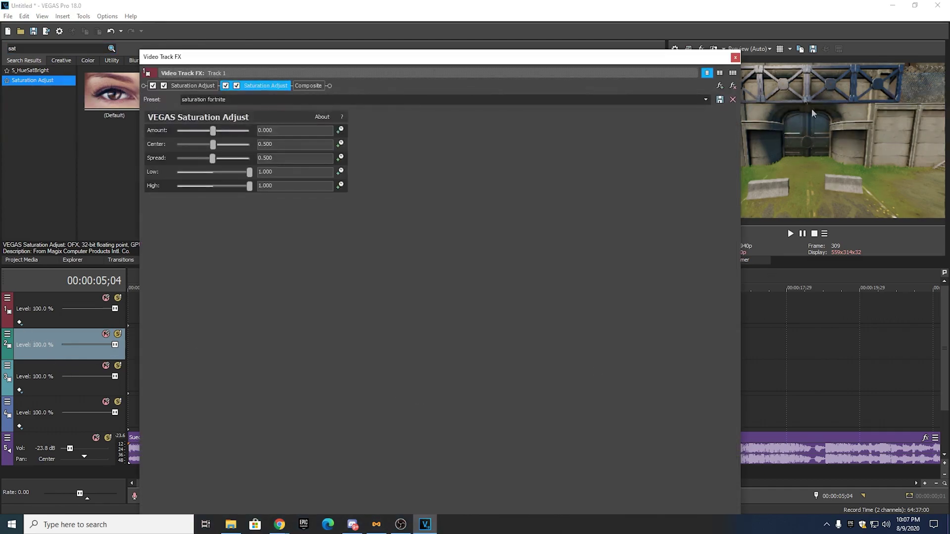
{"action": "left_click", "coordinate": [735, 57]}
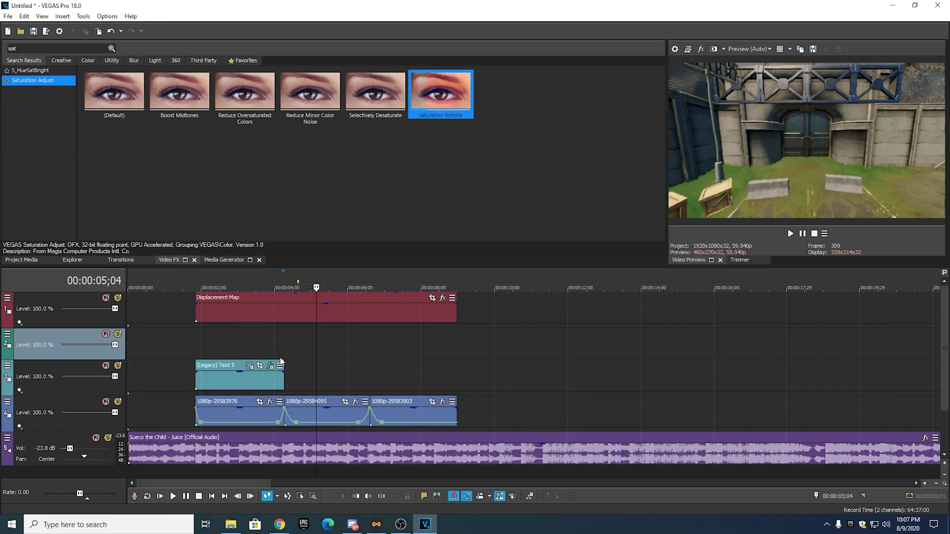
- Apply the "saturation fortnite" preset to the new track 2 and preview the first clip
{"action": "left_click_drag", "start_coordinate": [444, 102], "coordinate": [214, 274]}
{"action": "left_click_drag", "start_coordinate": [383, 167], "coordinate": [61, 344]}
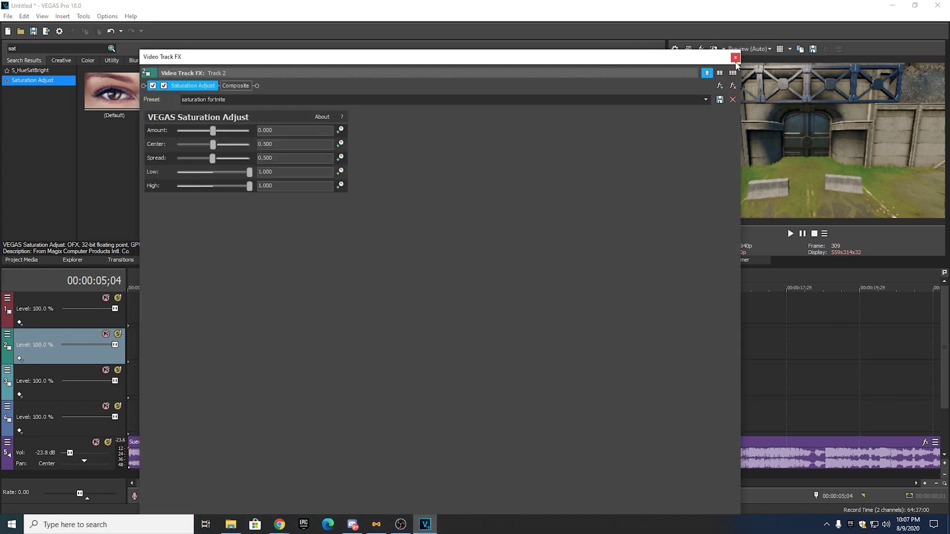
{"action": "left_click", "coordinate": [735, 58]}
{"action": "left_click", "coordinate": [195, 280]}
{"action": "left_click", "coordinate": [219, 279]}
{"action": "left_click", "coordinate": [790, 233]}
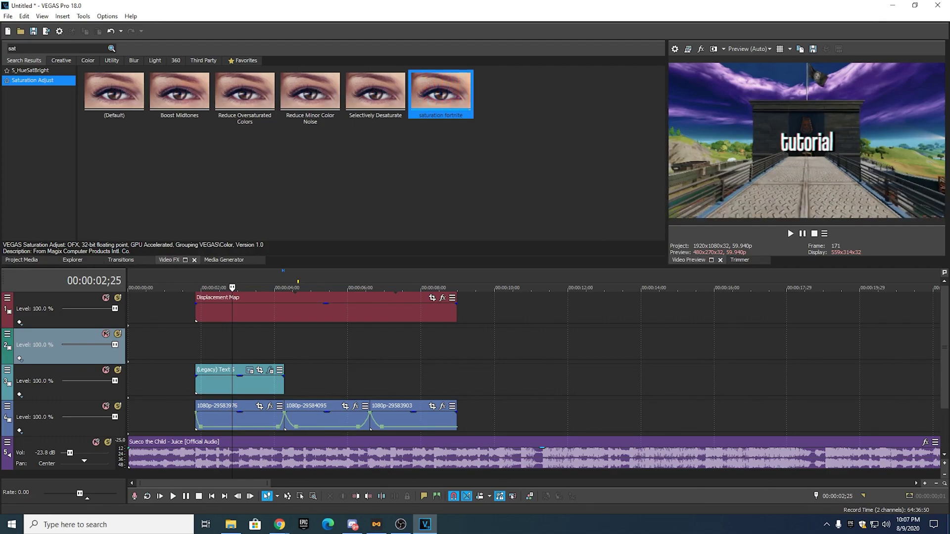
- Bring the "unnamed" Twitter logo image from File Explorer onto track 2 above the second clip and trim it to that clip's end
{"action": "key", "text": "alt+Tab"}
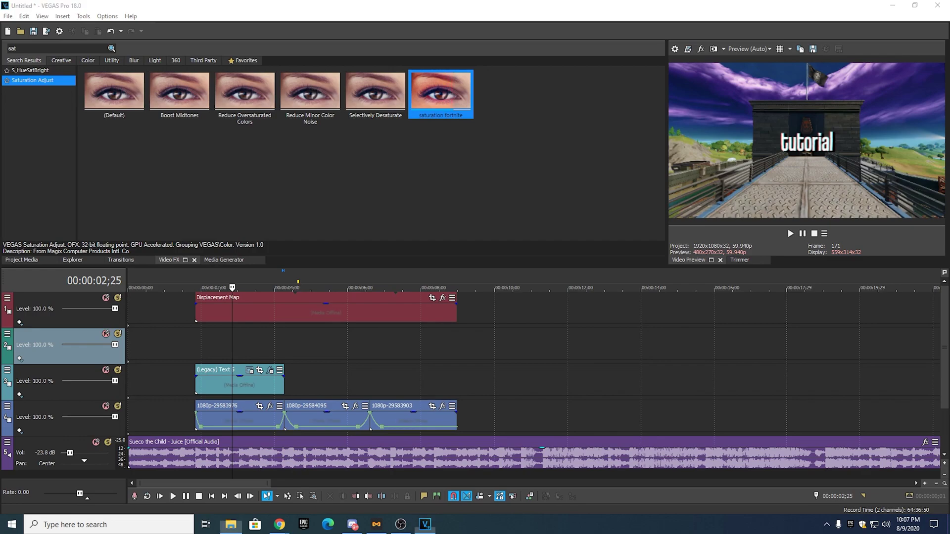
{"action": "left_click_drag", "start_coordinate": [557, 384], "coordinate": [292, 346]}
{"action": "left_click_drag", "start_coordinate": [465, 352], "coordinate": [370, 352]}
- Copy the "tutorial" text event and paste it as a new text event on track 3 over the second clip
{"action": "right_click", "coordinate": [324, 379]}
{"action": "right_click", "coordinate": [246, 390]}
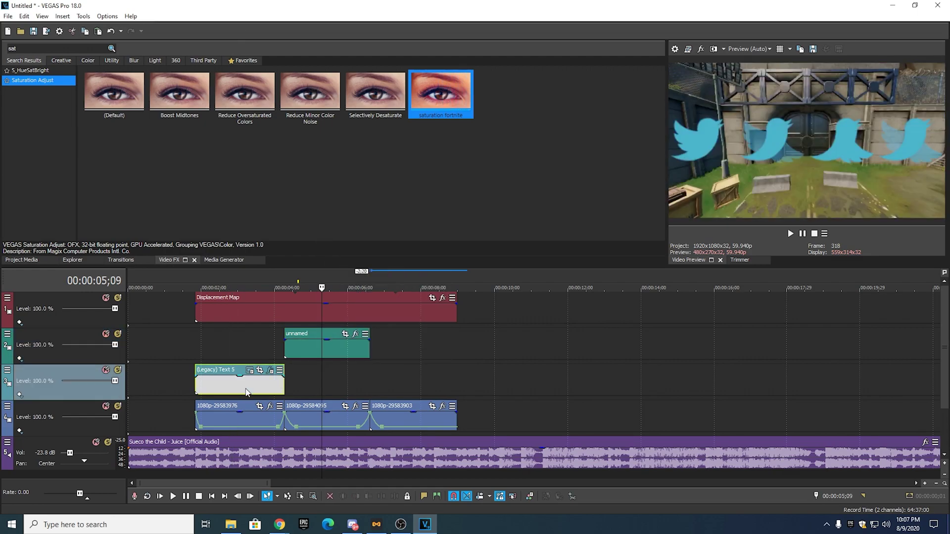
{"action": "left_click", "coordinate": [299, 128]}
{"action": "right_click", "coordinate": [305, 359]}
{"action": "left_click", "coordinate": [361, 201]}
{"action": "left_click", "coordinate": [544, 221]}
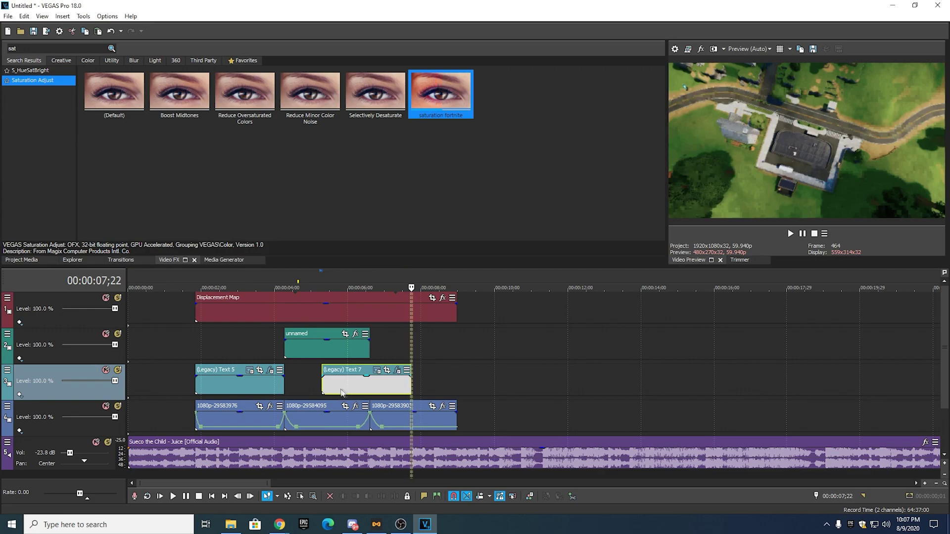
- Move the pasted text event to the start of the second clip and shorten it to about half the clip's length
{"action": "left_click_drag", "start_coordinate": [349, 391], "coordinate": [312, 391]}
{"action": "left_click_drag", "start_coordinate": [375, 386], "coordinate": [328, 387]}
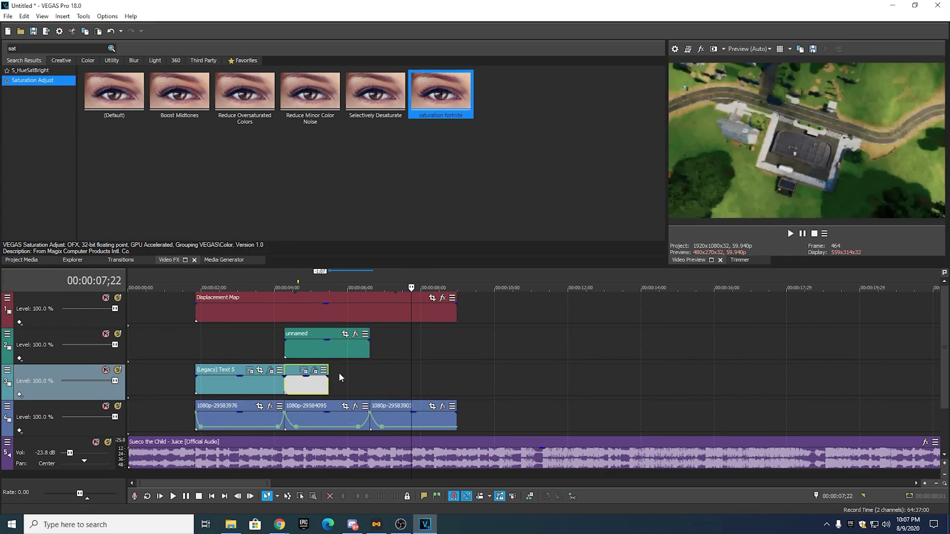
{"action": "scroll", "coordinate": [340, 372], "scroll_direction": "up", "scroll_amount": 3}
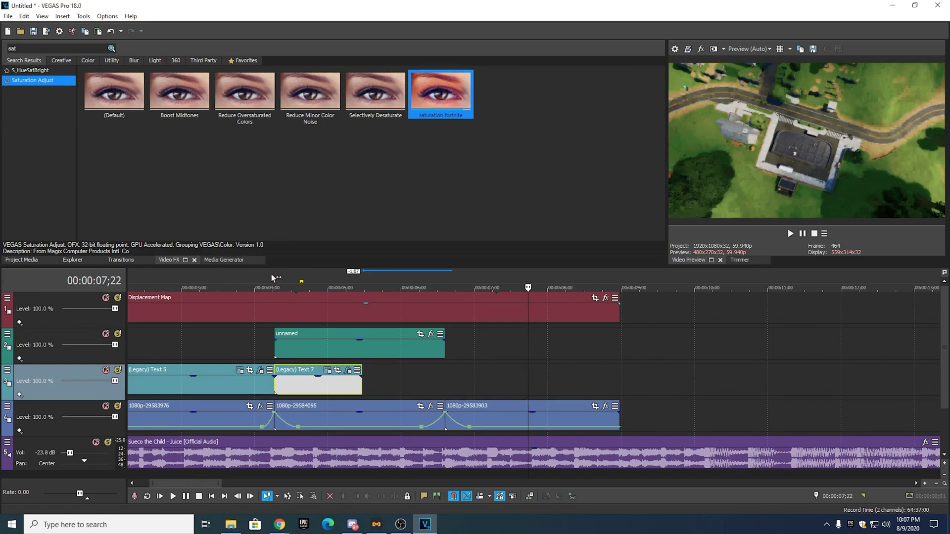
- Replace the text of the event at the start of the second clip with "edited by" and preview the transition into it
{"action": "mouse_move", "coordinate": [271, 274]}
{"action": "left_mouse_down"}
{"action": "mouse_move", "coordinate": [286, 275]}
{"action": "mouse_move", "coordinate": [274, 275]}
{"action": "left_mouse_up"}
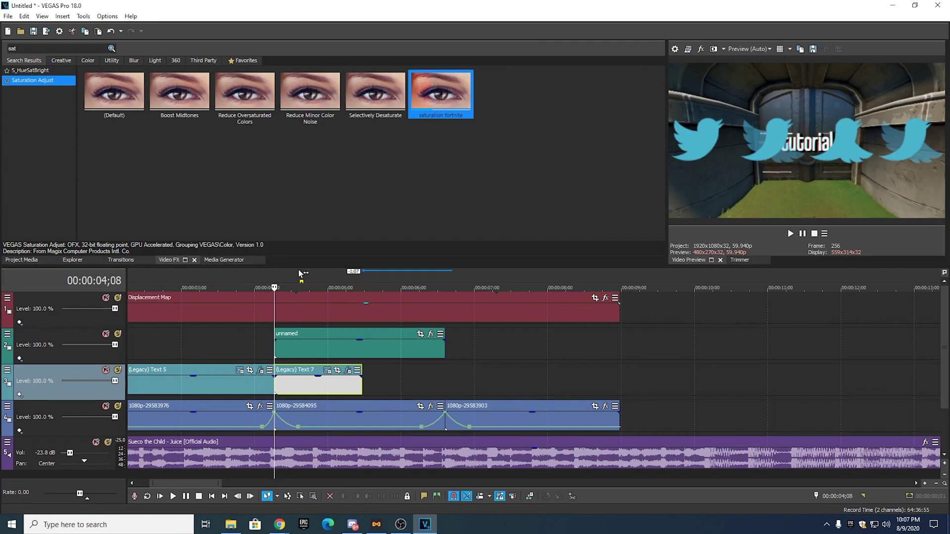
{"action": "left_click", "coordinate": [328, 372]}
{"action": "key", "text": "ctrl+a"}
{"action": "type", "text": "e"}
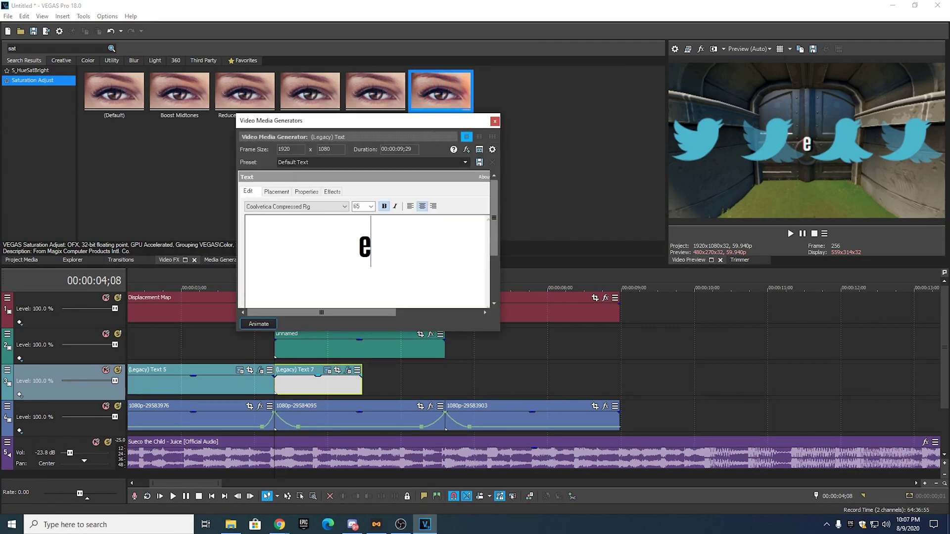
{"action": "type", "text": "dited by"}
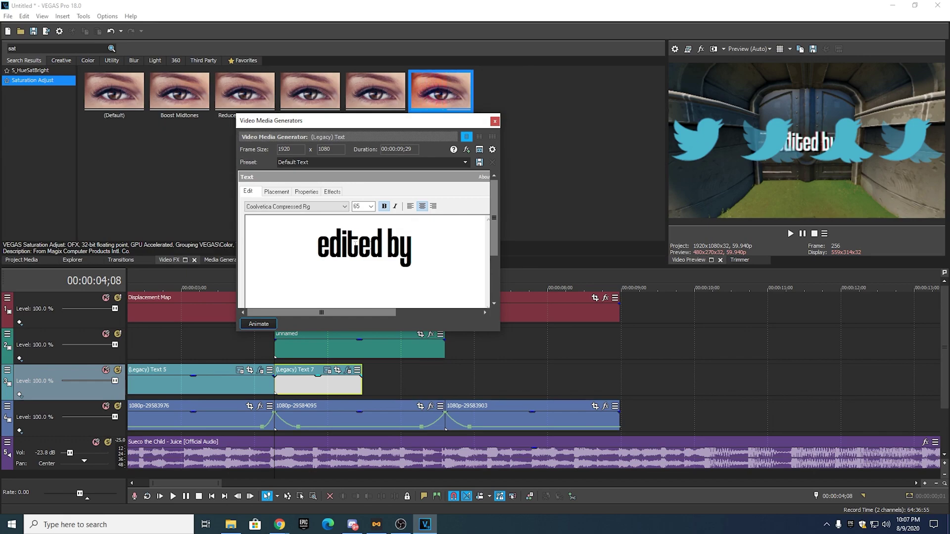
{"action": "left_click", "coordinate": [495, 121]}
{"action": "left_click", "coordinate": [265, 276]}
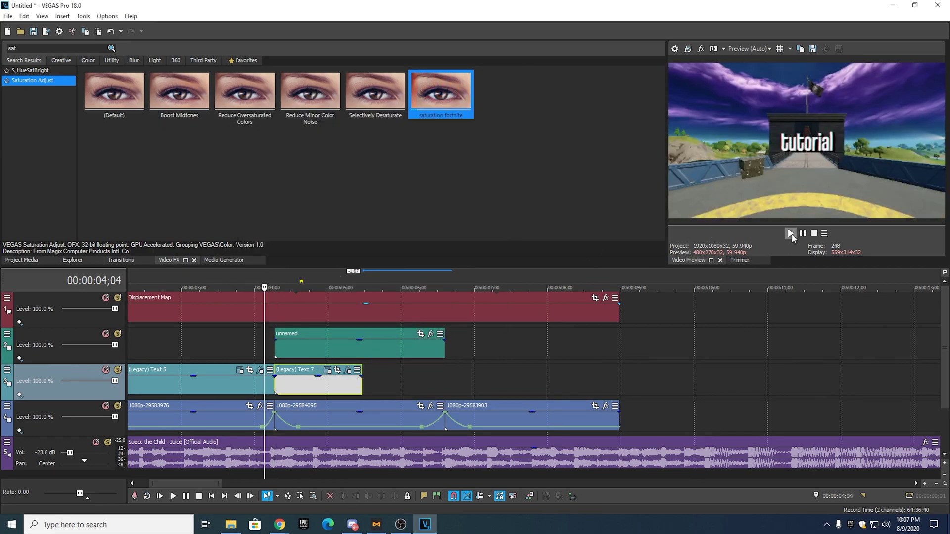
{"action": "left_click", "coordinate": [791, 234]}
{"action": "left_click", "coordinate": [802, 233]}
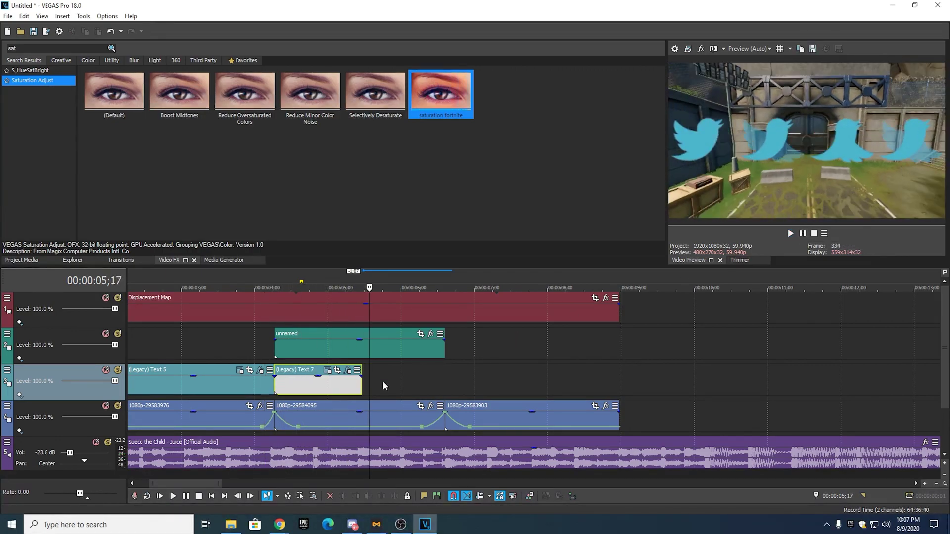
- Copy the "edited by" text event, paste it directly after as a new copy of the source media, and trim it to the second clip's end
{"action": "right_click", "coordinate": [314, 386]}
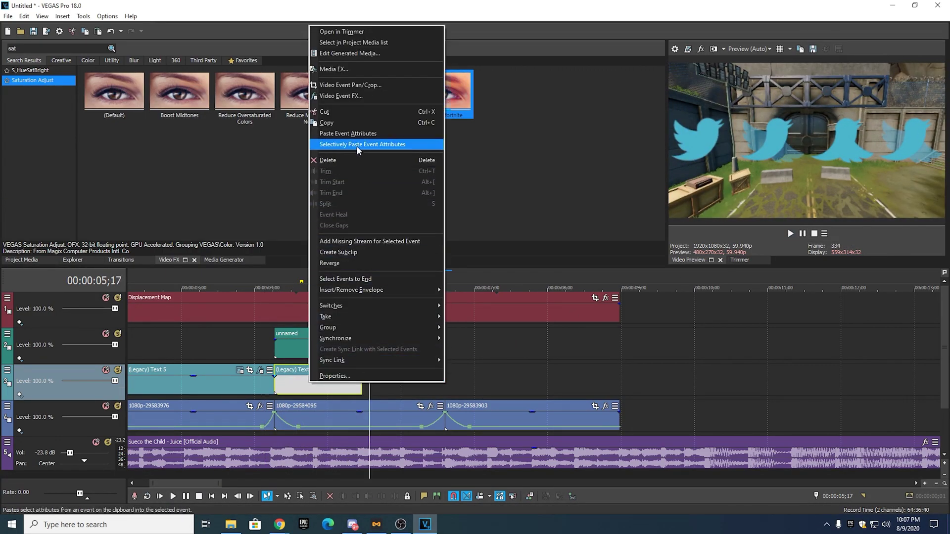
{"action": "left_click", "coordinate": [330, 124]}
{"action": "left_click", "coordinate": [391, 383]}
{"action": "right_click", "coordinate": [391, 382]}
{"action": "left_click", "coordinate": [403, 154]}
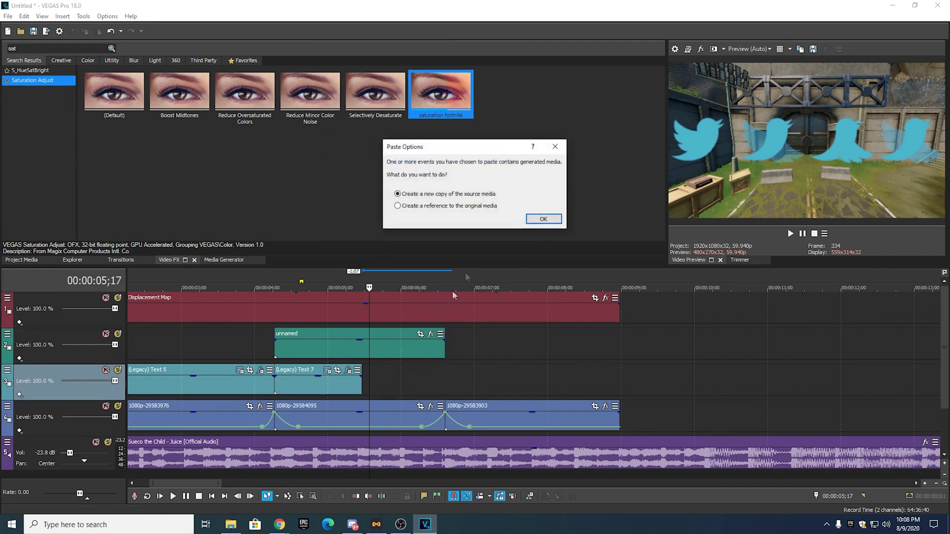
{"action": "left_click", "coordinate": [543, 220]}
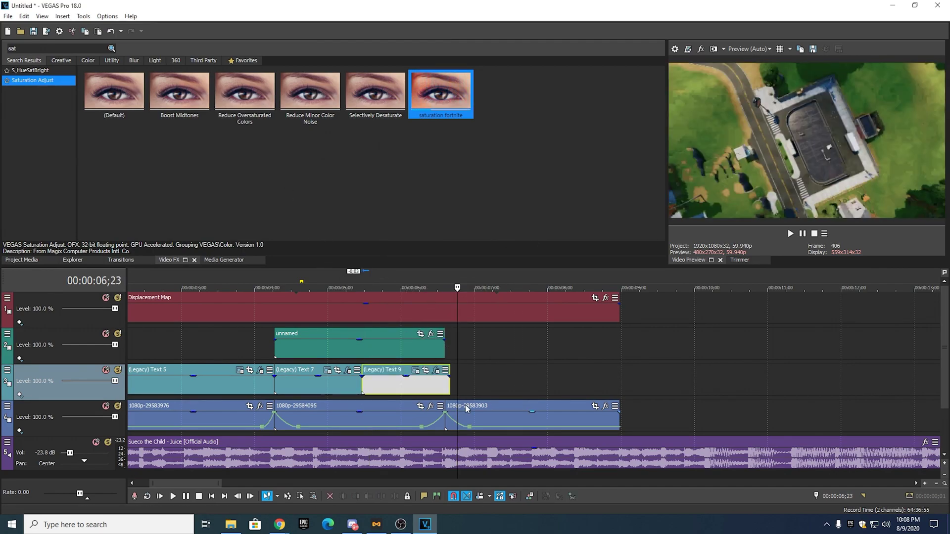
{"action": "left_click_drag", "start_coordinate": [447, 392], "coordinate": [444, 383]}
{"action": "left_click", "coordinate": [297, 388]}
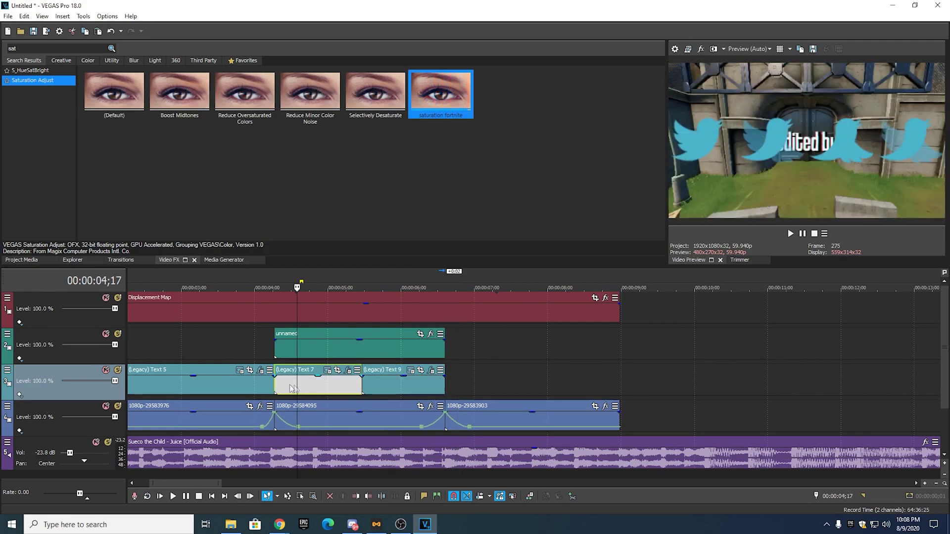
{"action": "left_click", "coordinate": [244, 388]}
{"action": "left_click", "coordinate": [309, 386]}
{"action": "left_click", "coordinate": [381, 385]}
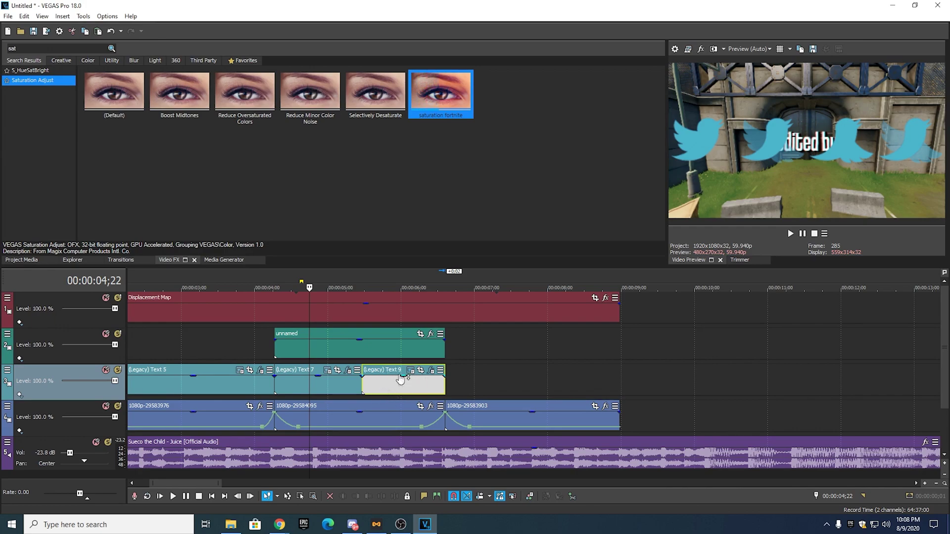
{"action": "left_click", "coordinate": [315, 384]}
{"action": "left_click", "coordinate": [207, 384]}
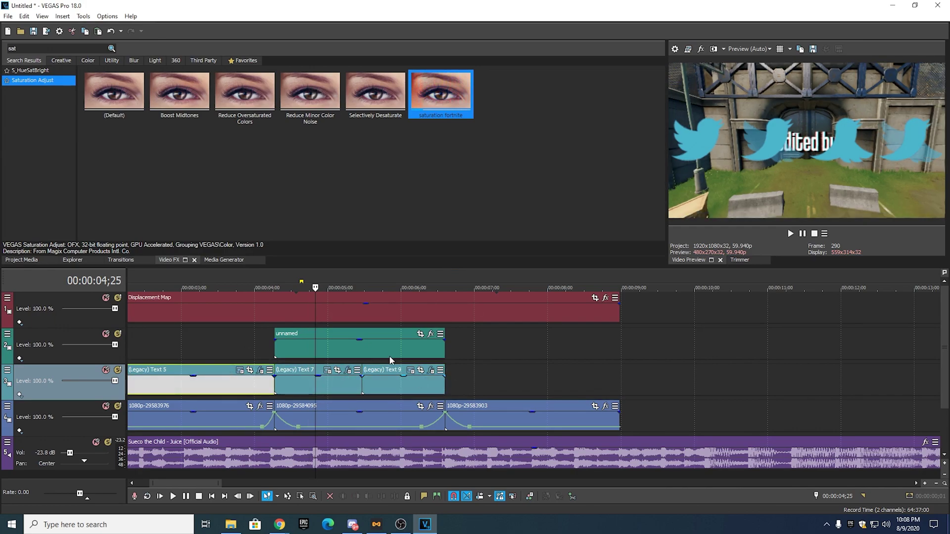
- Replace the text of the copied event in the second half of the second clip with "cosmic1422"
{"action": "left_click", "coordinate": [407, 389]}
{"action": "left_click", "coordinate": [406, 389]}
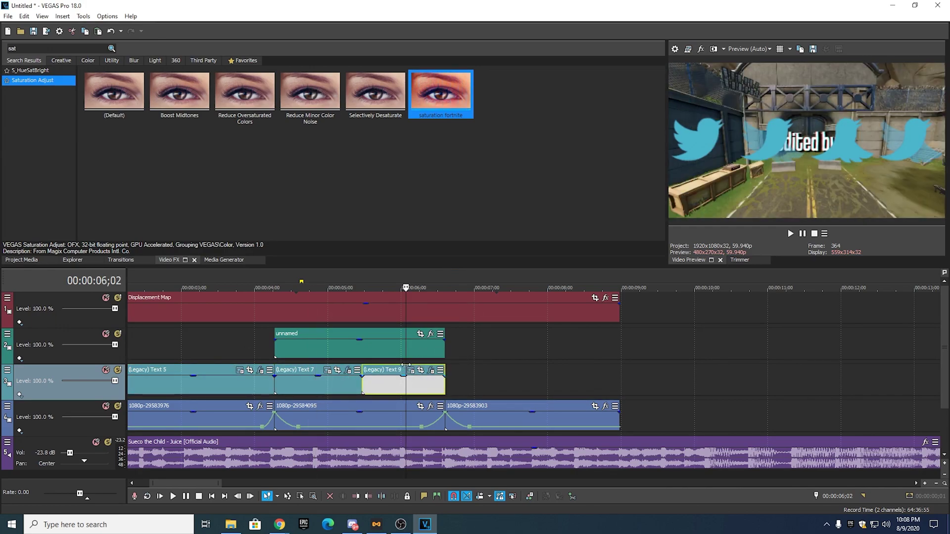
{"action": "left_click", "coordinate": [410, 371]}
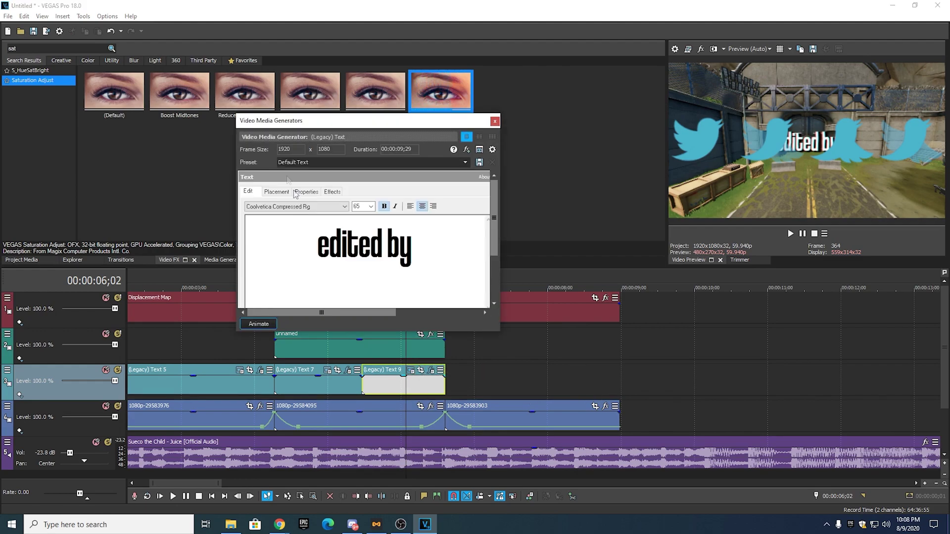
{"action": "left_click", "coordinate": [430, 260]}
{"action": "key", "text": "ctrl+shift+Left"}
{"action": "key", "text": "ctrl+shift+Left"}
{"action": "type", "text": "co"}
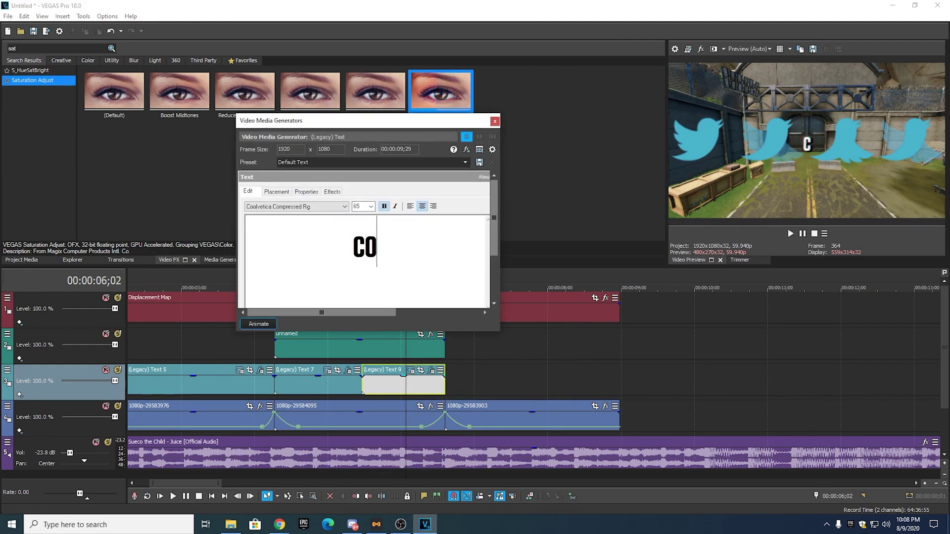
{"action": "type", "text": "smic1422"}
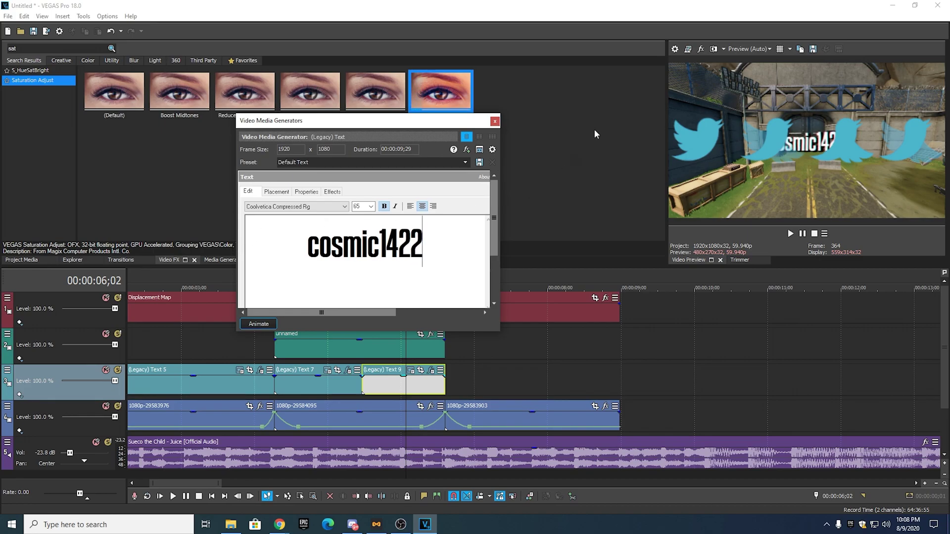
{"action": "left_click", "coordinate": [495, 122]}
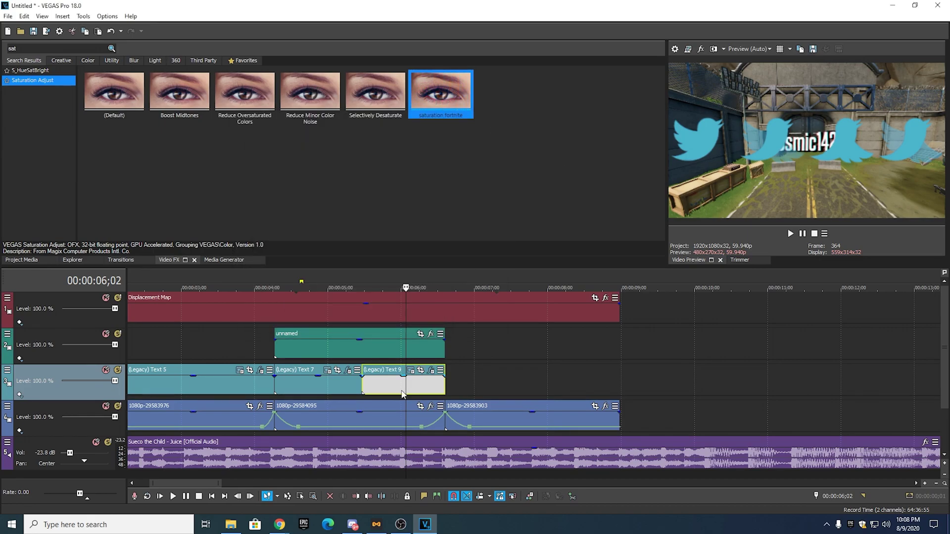
- Trim the Twitter image's start to match the "cosmic1422" text event and swap them, with the text on track 2 and the image on track 3
{"action": "mouse_move", "coordinate": [403, 394]}
{"action": "left_mouse_down"}
{"action": "mouse_move", "coordinate": [492, 388]}
{"action": "mouse_move", "coordinate": [402, 383]}
{"action": "left_mouse_up"}
{"action": "left_click_drag", "start_coordinate": [276, 350], "coordinate": [362, 349]}
{"action": "left_click_drag", "start_coordinate": [383, 385], "coordinate": [478, 385]}
{"action": "left_click_drag", "start_coordinate": [362, 349], "coordinate": [362, 349]}
{"action": "left_click_drag", "start_coordinate": [388, 349], "coordinate": [388, 377]}
{"action": "left_click_drag", "start_coordinate": [481, 385], "coordinate": [390, 348]}
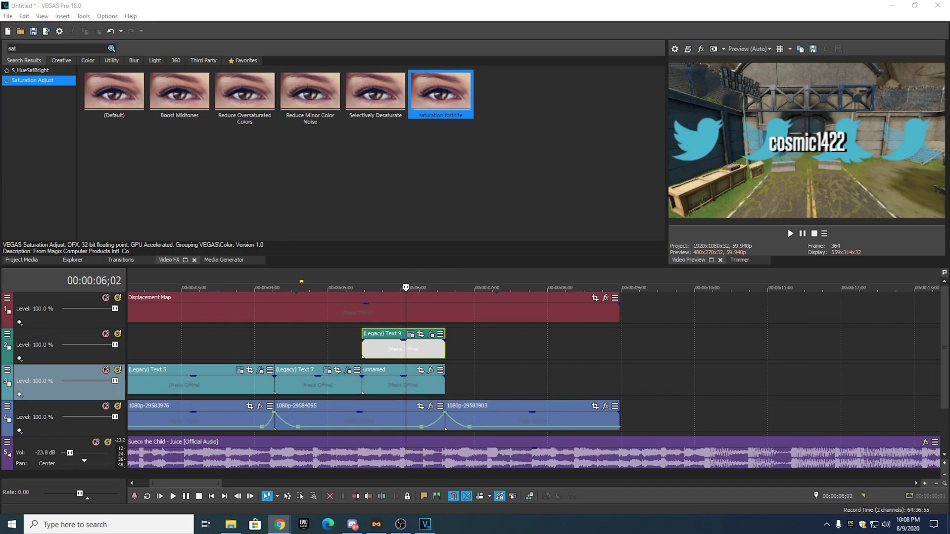
- Enable a mask in the Twitter image's Pan/Crop settings and draw a rectangular mask around the first bird
{"action": "left_click", "coordinate": [420, 370]}
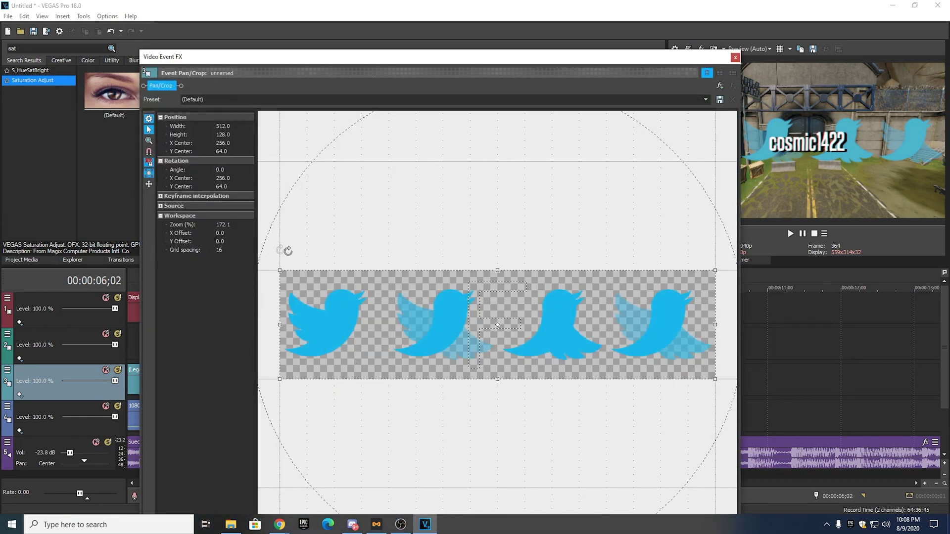
{"action": "left_click_drag", "start_coordinate": [500, 56], "coordinate": [463, 14]}
{"action": "left_click_drag", "start_coordinate": [705, 7], "coordinate": [461, 132]}
{"action": "left_click_drag", "start_coordinate": [396, 135], "coordinate": [416, 43]}
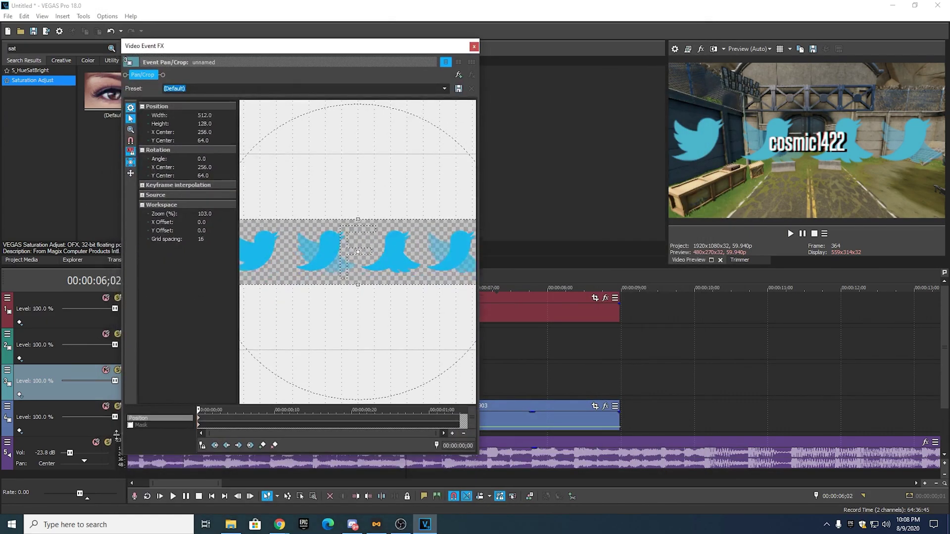
{"action": "left_click", "coordinate": [130, 425]}
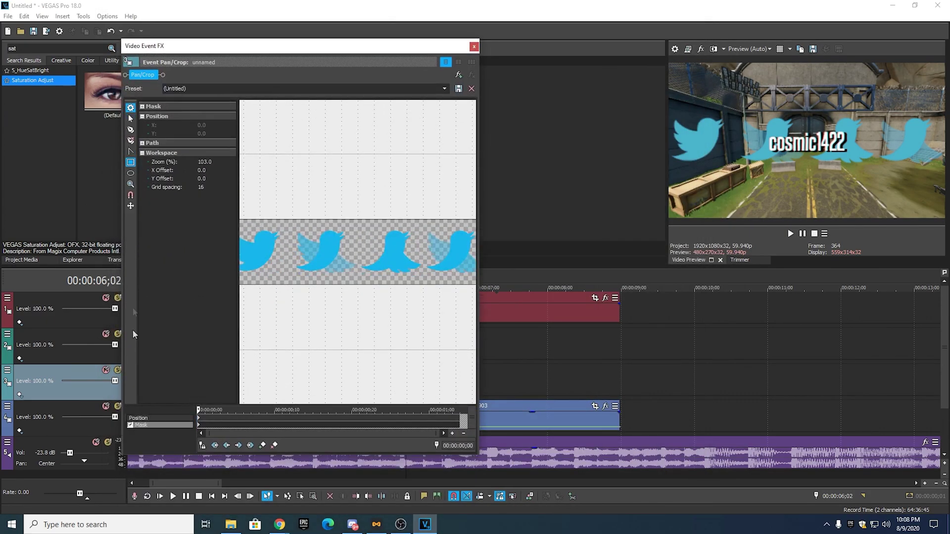
{"action": "left_click", "coordinate": [131, 163]}
{"action": "left_click_drag", "start_coordinate": [480, 226], "coordinate": [527, 226]}
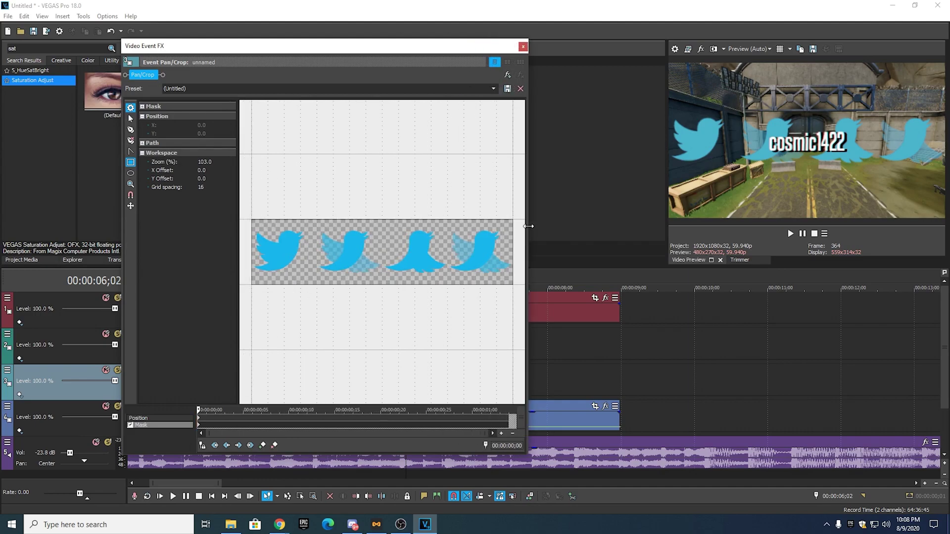
{"action": "left_click_drag", "start_coordinate": [257, 226], "coordinate": [309, 273]}
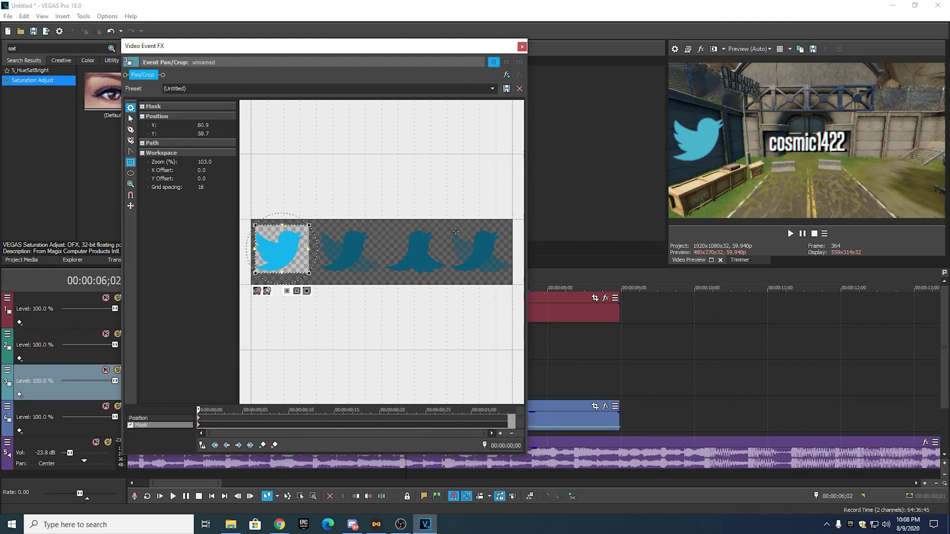
- Centre the masked bird behind the text at about X 49.2, Y 60.1 and enlarge it slightly to a crop width of about 494.9
{"action": "left_click", "coordinate": [151, 419]}
{"action": "left_click_drag", "start_coordinate": [320, 271], "coordinate": [215, 269]}
{"action": "scroll", "coordinate": [403, 291], "scroll_direction": "down", "scroll_amount": 4}
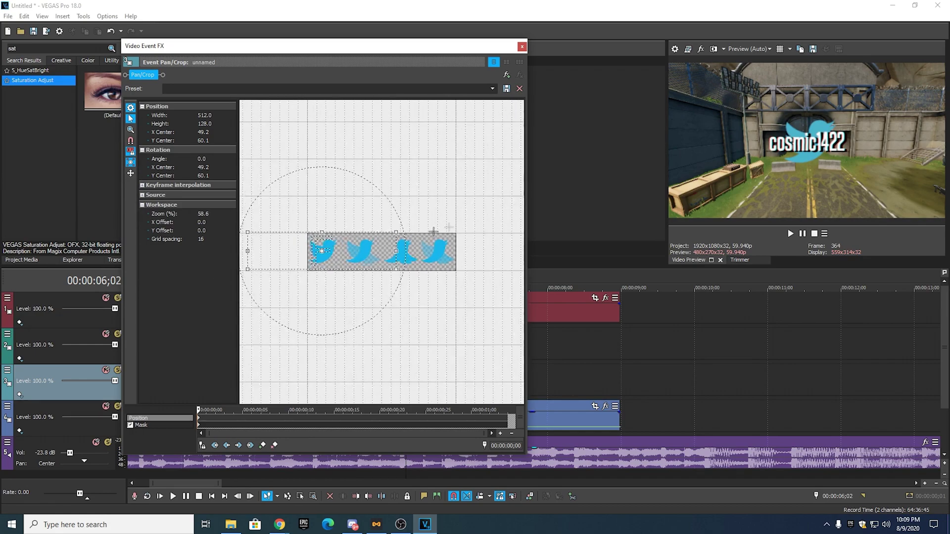
{"action": "mouse_move", "coordinate": [397, 232]}
{"action": "left_mouse_down"}
{"action": "mouse_move", "coordinate": [392, 240]}
{"action": "mouse_move", "coordinate": [396, 231]}
{"action": "left_mouse_up"}
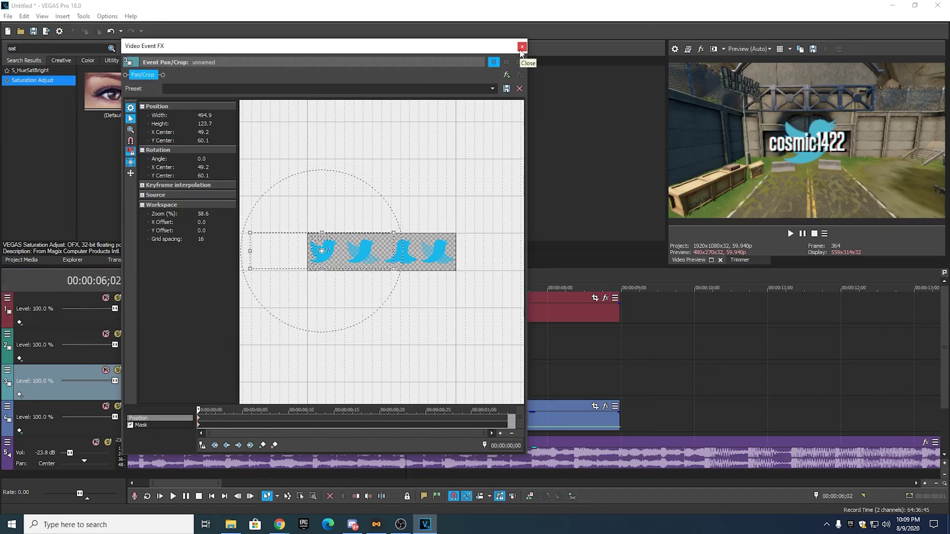
{"action": "left_click", "coordinate": [142, 185]}
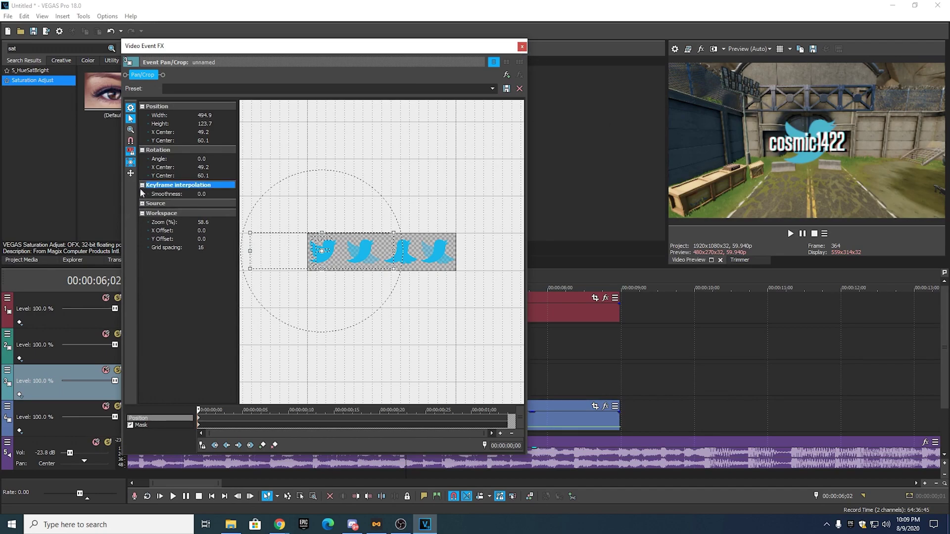
{"action": "left_click", "coordinate": [142, 203]}
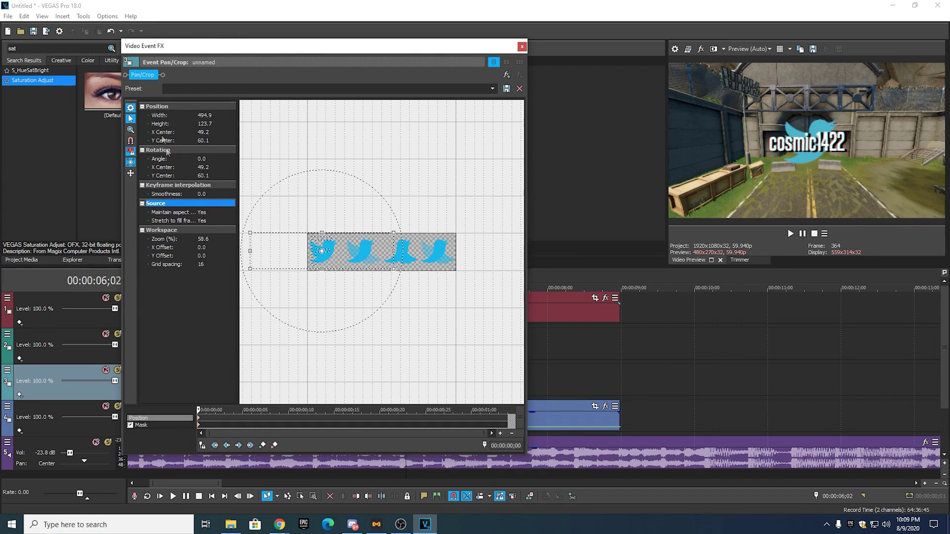
{"action": "left_click", "coordinate": [522, 47]}
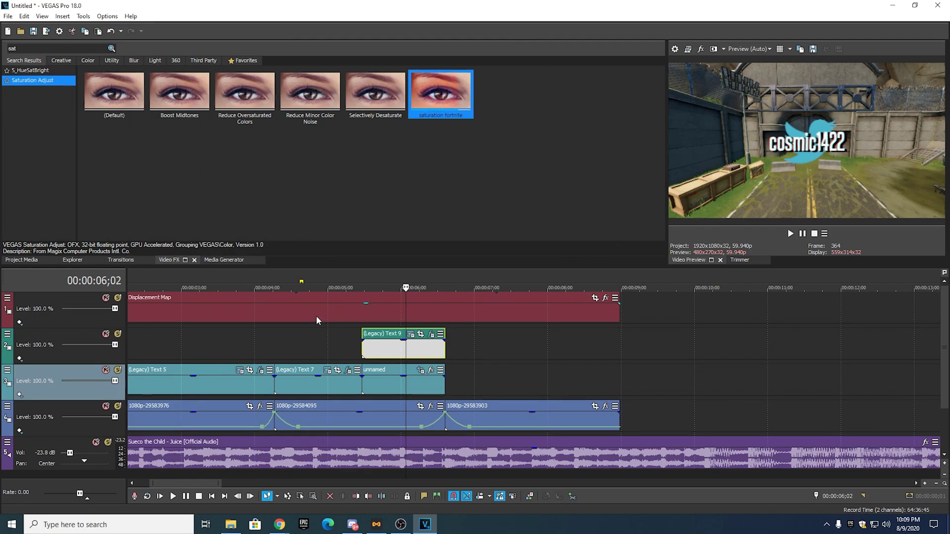
- Preview the intro from just before the first clip through to the third clip
{"action": "left_click", "coordinate": [254, 274]}
{"action": "scroll", "coordinate": [253, 274], "scroll_direction": "down", "scroll_amount": 3}
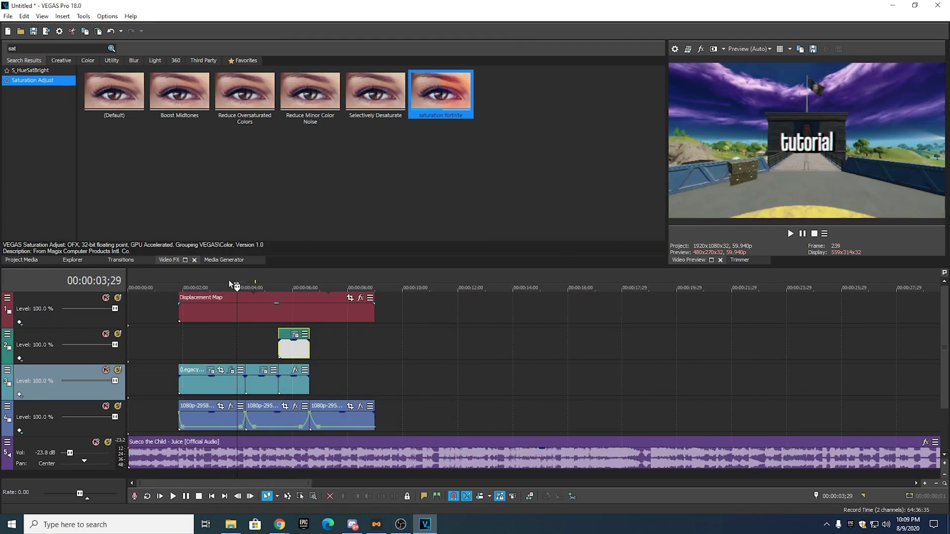
{"action": "scroll", "coordinate": [189, 278], "scroll_direction": "up", "scroll_amount": 1}
{"action": "left_click", "coordinate": [189, 277]}
{"action": "left_click", "coordinate": [791, 233]}
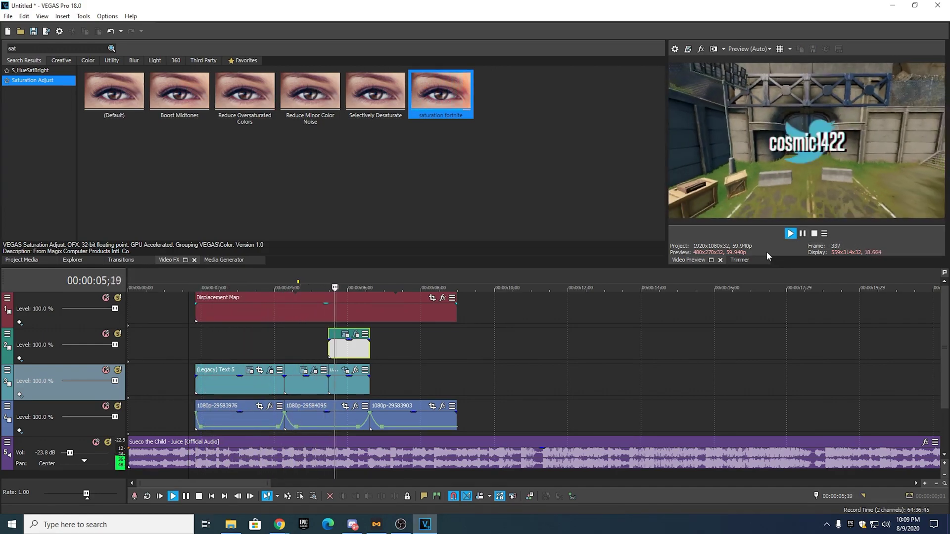
{"action": "left_click", "coordinate": [802, 233]}
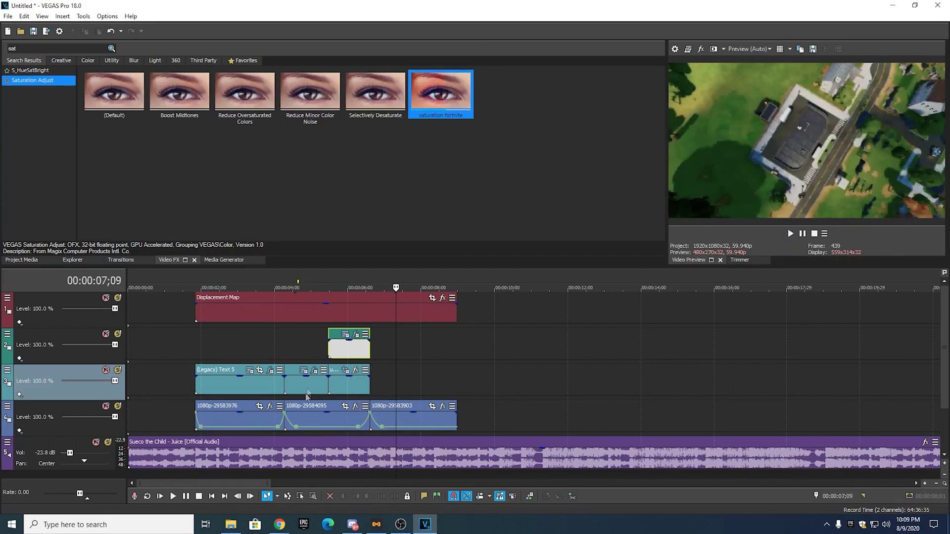
- Copy the "tutorial" text event, paste it over the third clip on track 3 as new media, and fit its end to that clip
{"action": "scroll", "coordinate": [319, 379], "scroll_direction": "up", "scroll_amount": 3}
{"action": "scroll", "coordinate": [313, 382], "scroll_direction": "down", "scroll_amount": 3}
{"action": "left_click", "coordinate": [297, 381]}
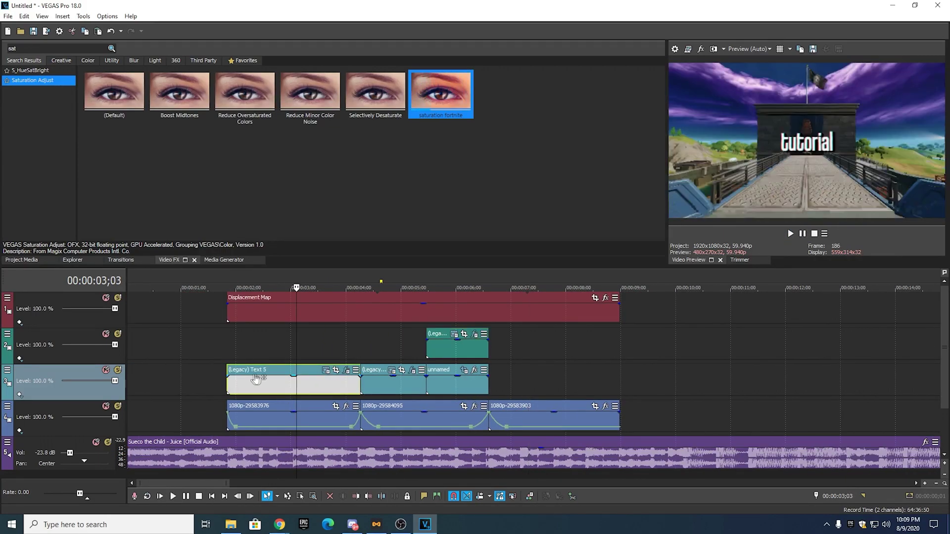
{"action": "left_click", "coordinate": [450, 386]}
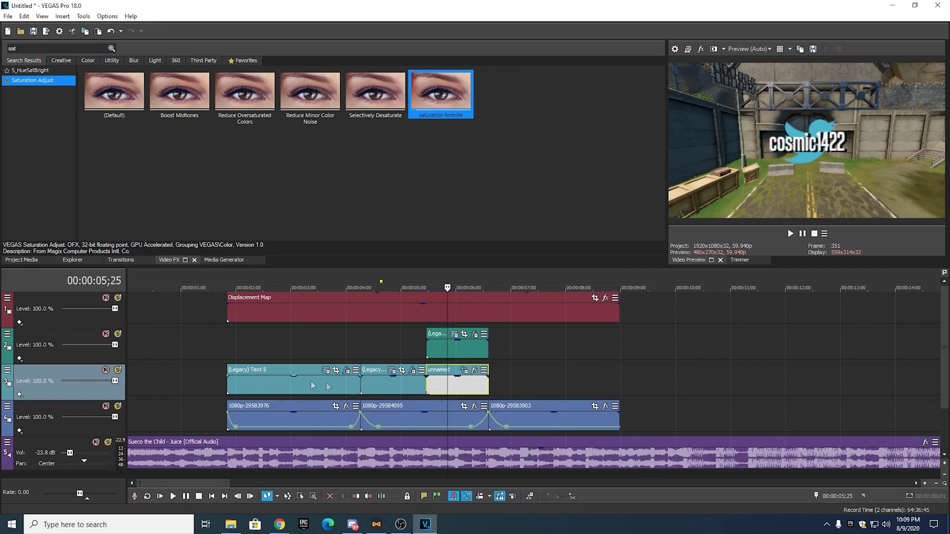
{"action": "right_click", "coordinate": [286, 387]}
{"action": "left_click", "coordinate": [302, 127]}
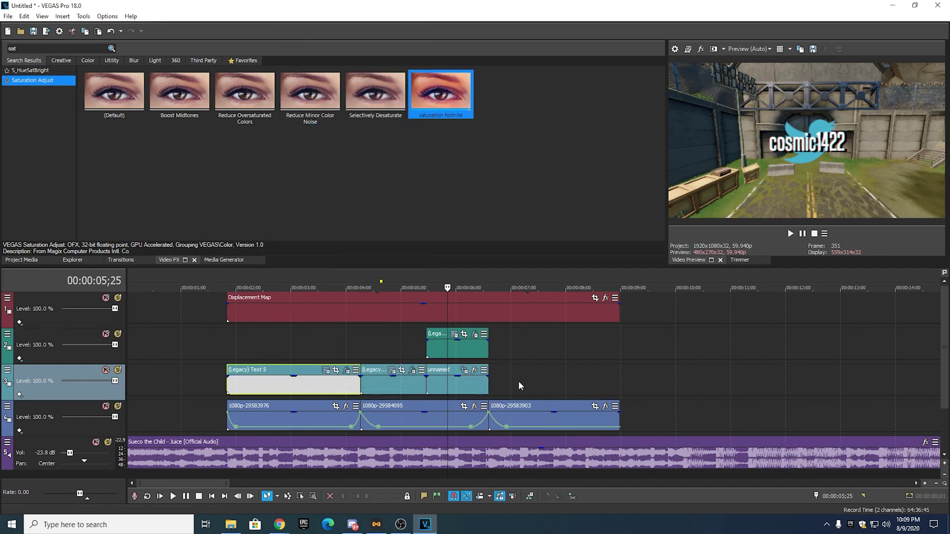
{"action": "right_click", "coordinate": [519, 381]}
{"action": "left_click", "coordinate": [544, 159]}
{"action": "left_click", "coordinate": [543, 219]}
{"action": "left_click_drag", "start_coordinate": [549, 388], "coordinate": [620, 386]}
- Change the text of the title over the third clip to "enjoy <3"
{"action": "left_click", "coordinate": [605, 370]}
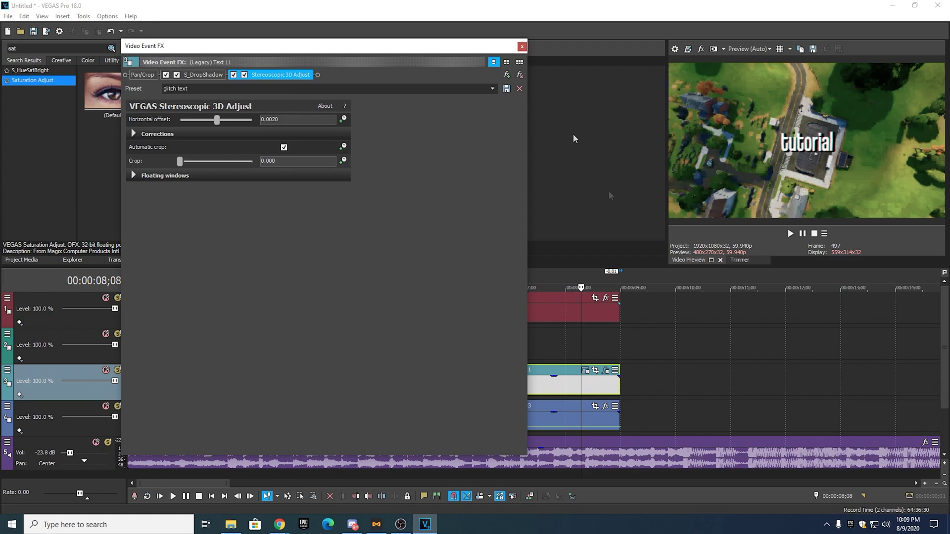
{"action": "left_click", "coordinate": [522, 47]}
{"action": "left_click", "coordinate": [585, 370]}
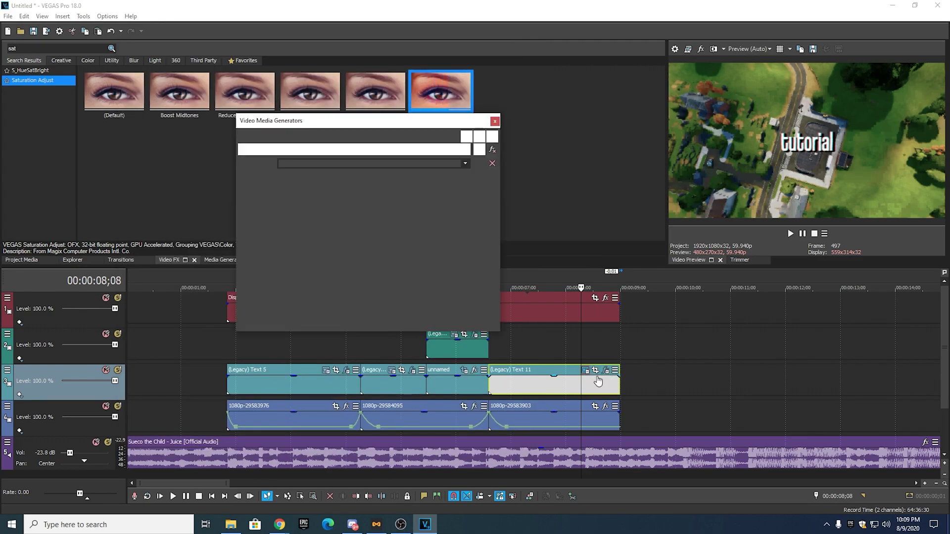
{"action": "type", "text": "enjoy <3"}
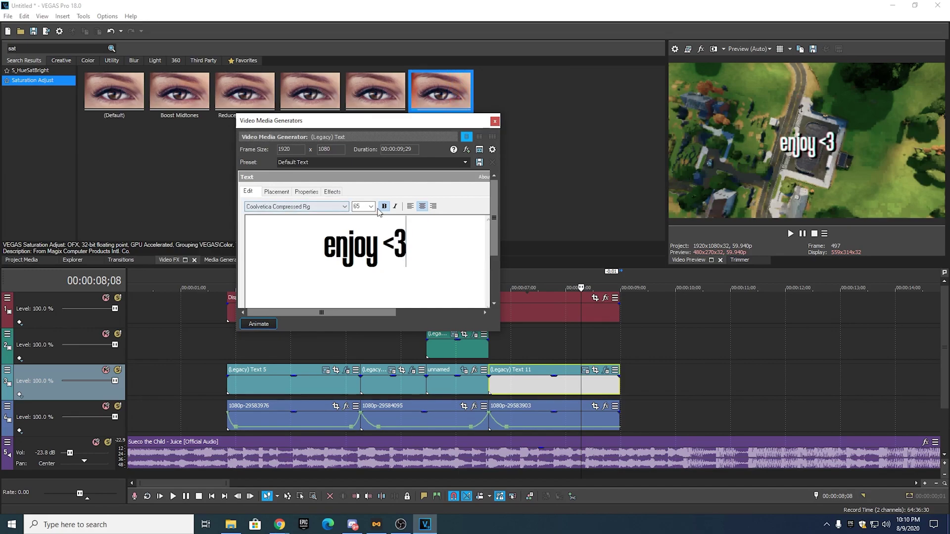
{"action": "left_click", "coordinate": [494, 121]}
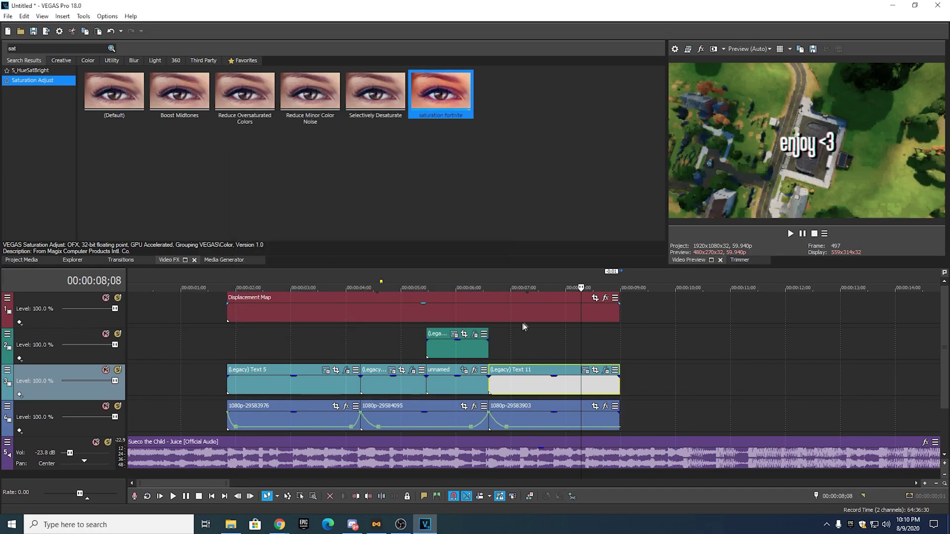
- Add a fade-in of about half a second to the start of the "tutorial" title over the first clip
{"action": "left_click", "coordinate": [375, 384]}
{"action": "left_click", "coordinate": [313, 383]}
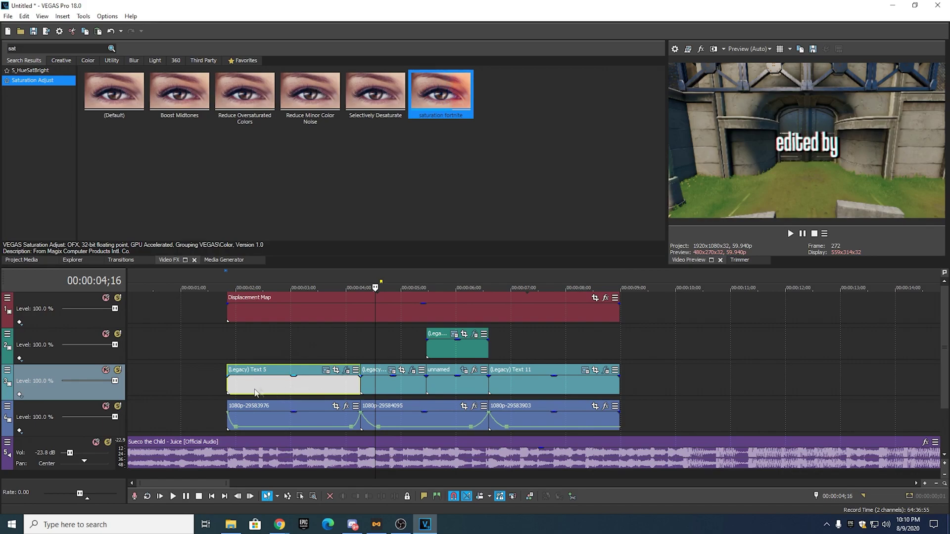
{"action": "left_click_drag", "start_coordinate": [228, 376], "coordinate": [254, 378]}
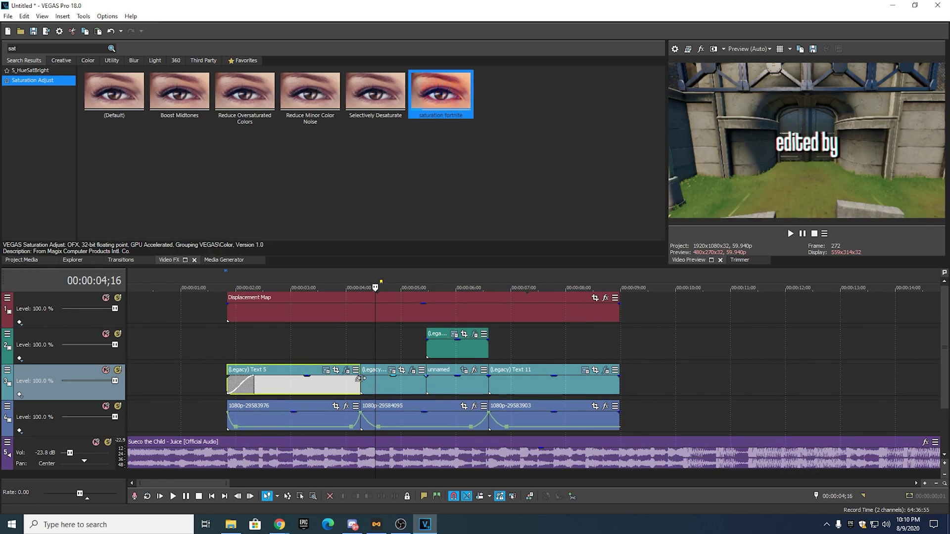
{"action": "left_click_drag", "start_coordinate": [360, 376], "coordinate": [331, 378]}
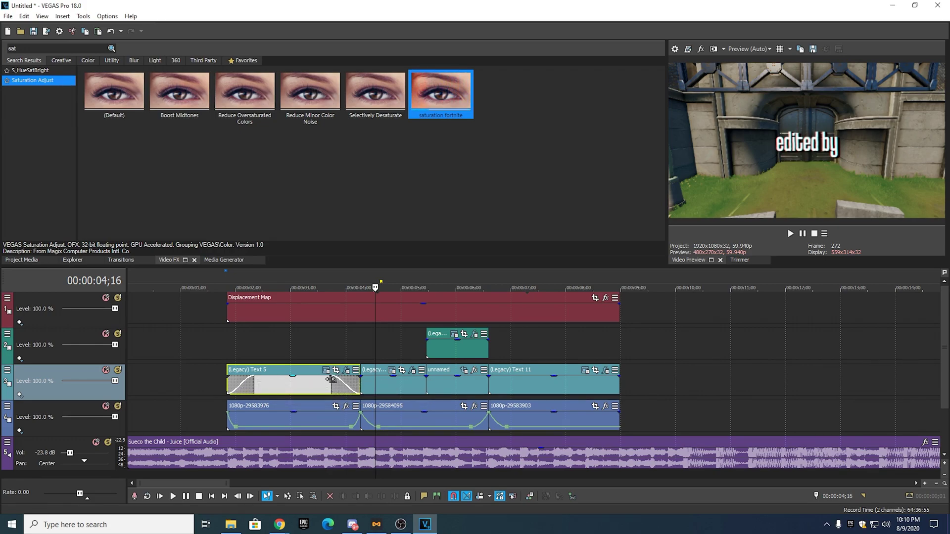
{"action": "left_click_drag", "start_coordinate": [331, 380], "coordinate": [364, 379]}
{"action": "left_click", "coordinate": [42, 49]}
{"action": "type", "text": "spib"}
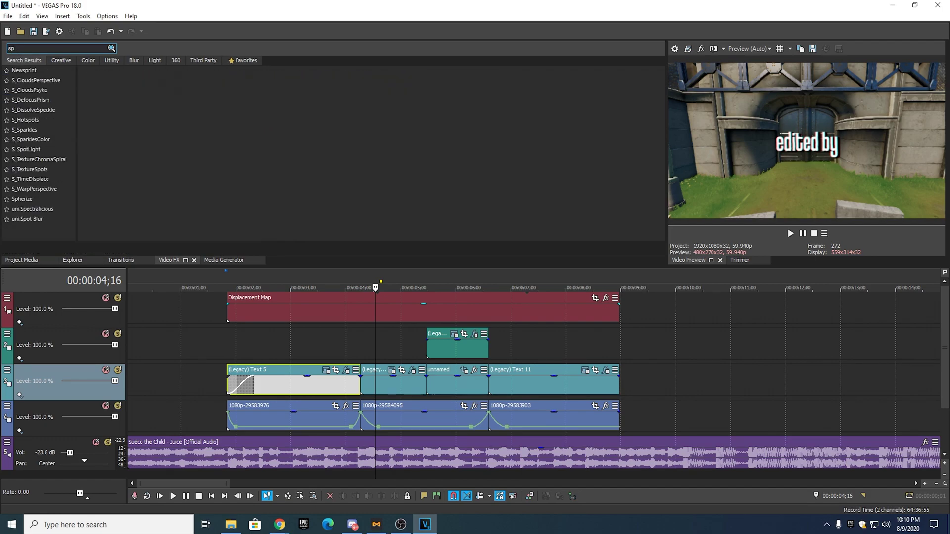
{"action": "key", "text": "BackSpace"}
{"action": "key", "text": "BackSpace"}
{"action": "key", "text": "BackSpace"}
{"action": "key", "text": "BackSpace"}
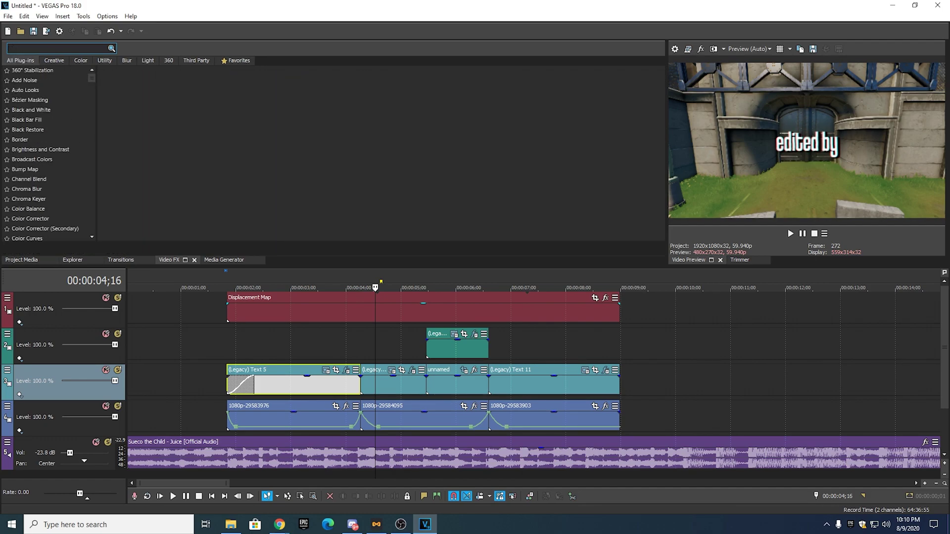
- Apply the 3D Blinds transition with the Spin preset to the fade-in of the first "tutorial" title
{"action": "left_click", "coordinate": [121, 260]}
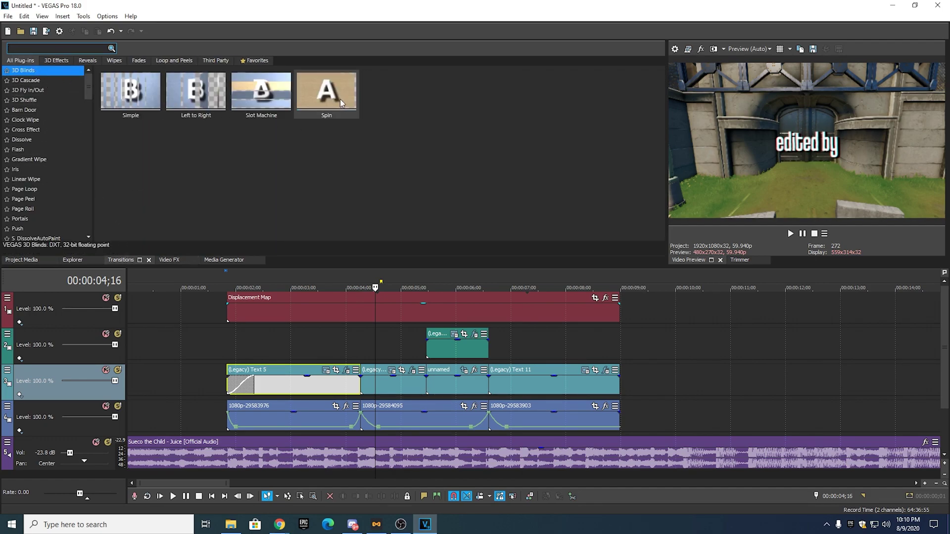
{"action": "left_click_drag", "start_coordinate": [340, 99], "coordinate": [256, 377]}
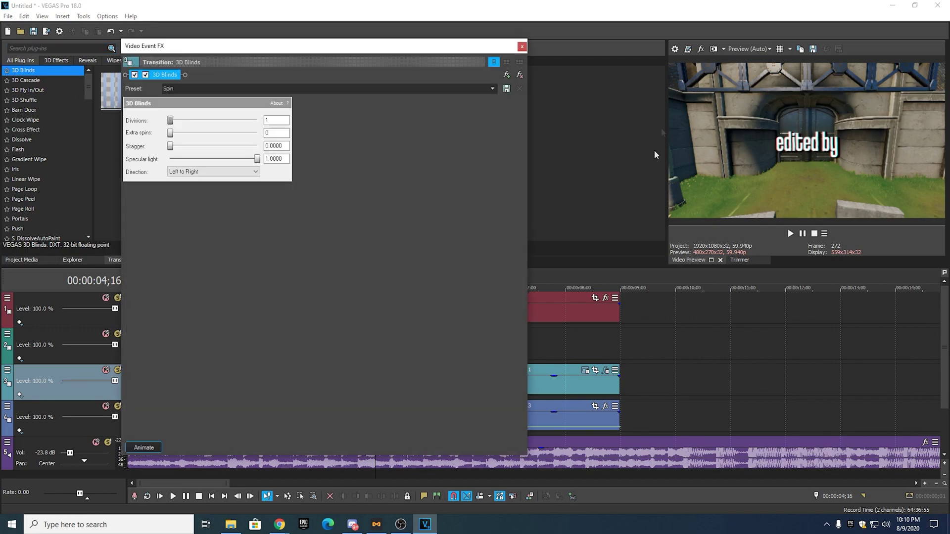
{"action": "left_click", "coordinate": [521, 46]}
- Examine the spin-in of the "tutorial" title frame by frame from the start of the first clip
{"action": "left_click", "coordinate": [229, 286]}
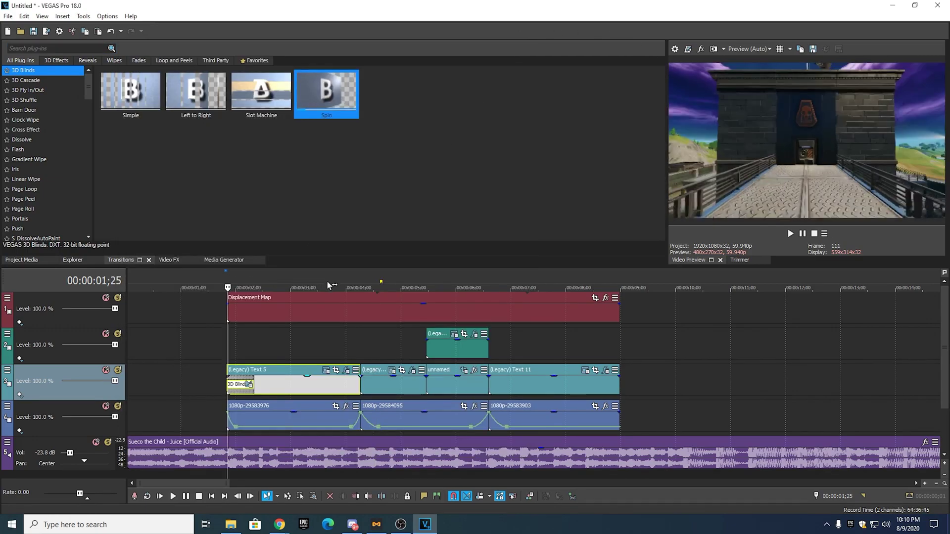
{"action": "key", "text": "Right"}
{"action": "key", "text": "Right"}
{"action": "key", "text": "Right"}
{"action": "key", "text": "Right"}
{"action": "key", "text": "Right"}
{"action": "key", "text": "Right"}
{"action": "key", "text": "Right"}
{"action": "key", "text": "Right"}
{"action": "key", "text": "Right"}
{"action": "key", "text": "Right"}
{"action": "key", "text": "Right"}
{"action": "key", "text": "Right"}
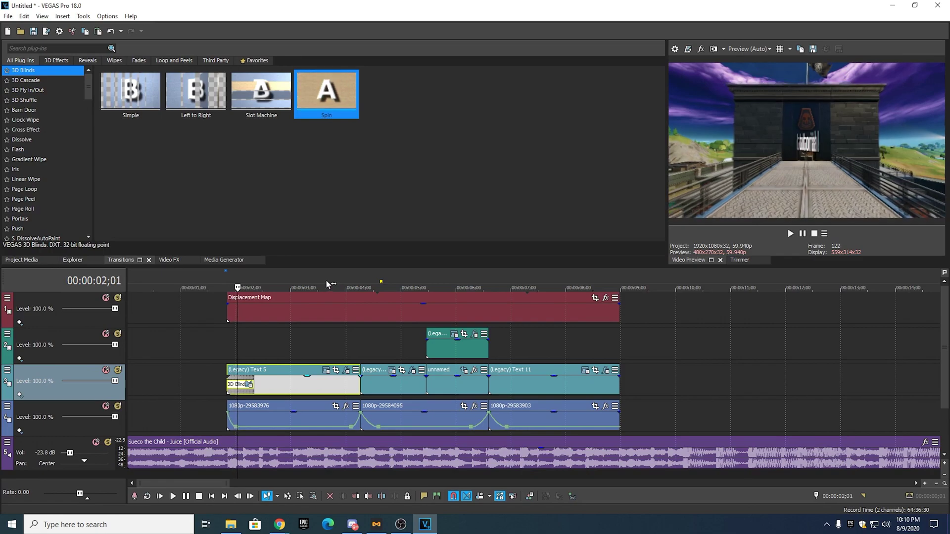
{"action": "key", "text": "Right"}
{"action": "key", "text": "Right"}
{"action": "key", "text": "Right"}
{"action": "key", "text": "Right"}
{"action": "key", "text": "Right"}
{"action": "key", "text": "Right"}
{"action": "key", "text": "Right"}
{"action": "key", "text": "Right"}
{"action": "key", "text": "Right"}
{"action": "key", "text": "Right"}
{"action": "key", "text": "Right"}
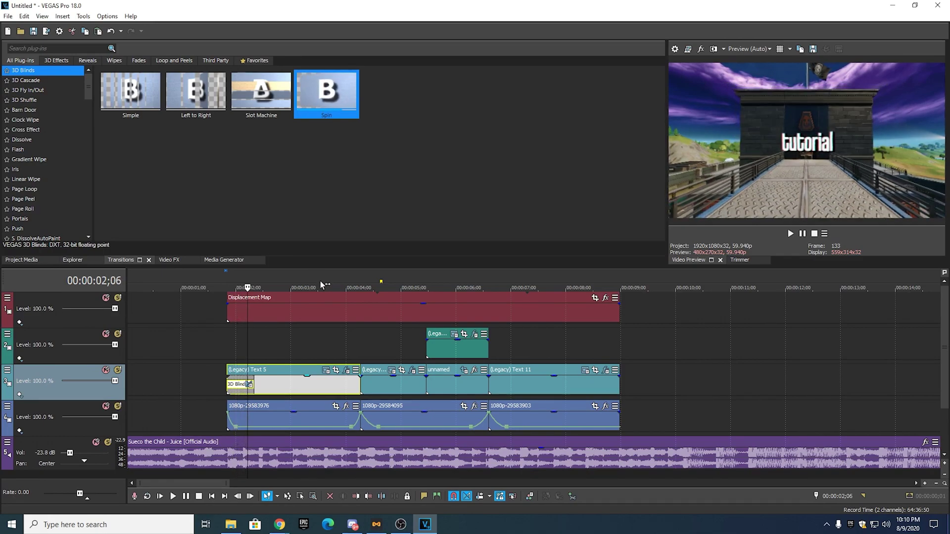
- Add a fade-in of about half a second to the start of the "edited by" title on track 3
{"action": "scroll", "coordinate": [363, 345], "scroll_direction": "up", "scroll_amount": 1}
{"action": "left_click", "coordinate": [626, 386]}
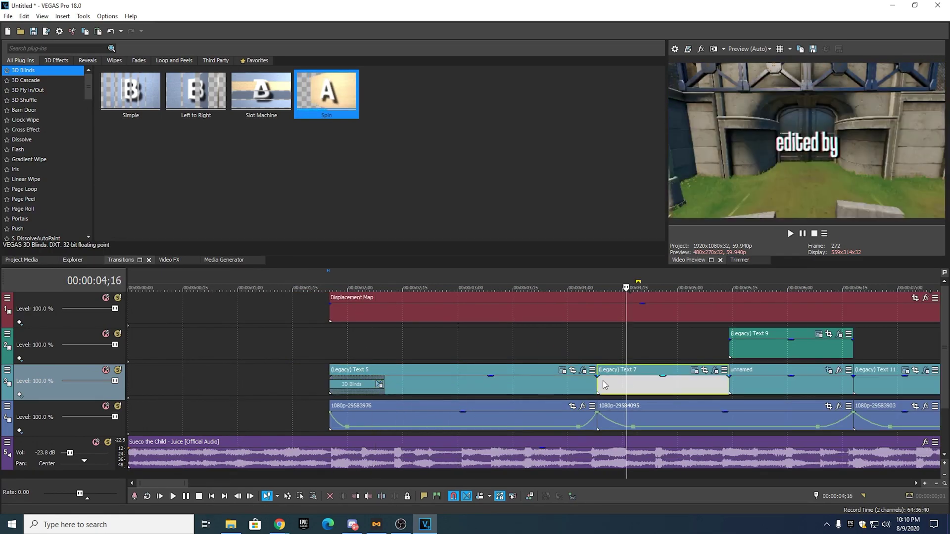
{"action": "left_click_drag", "start_coordinate": [597, 376], "coordinate": [652, 379]}
{"action": "scroll", "coordinate": [401, 295], "scroll_direction": "down", "scroll_amount": 1}
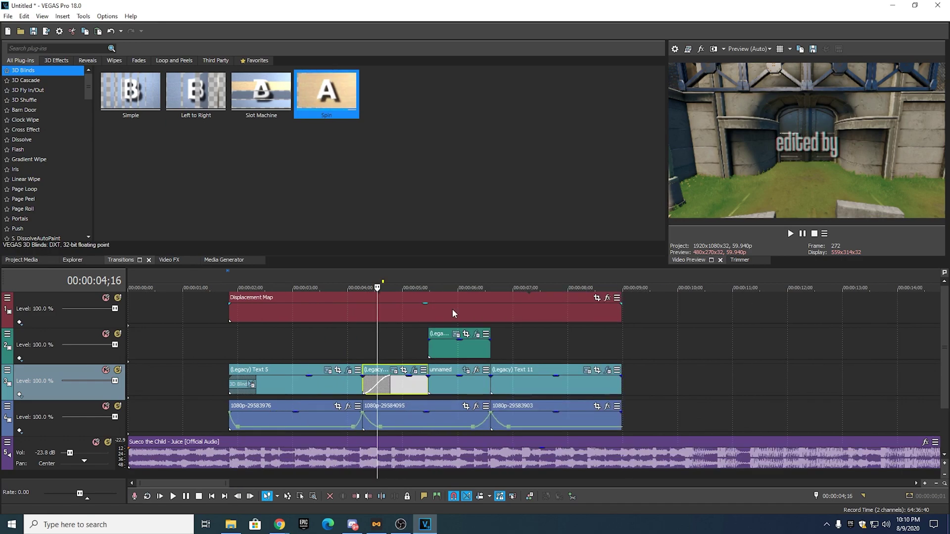
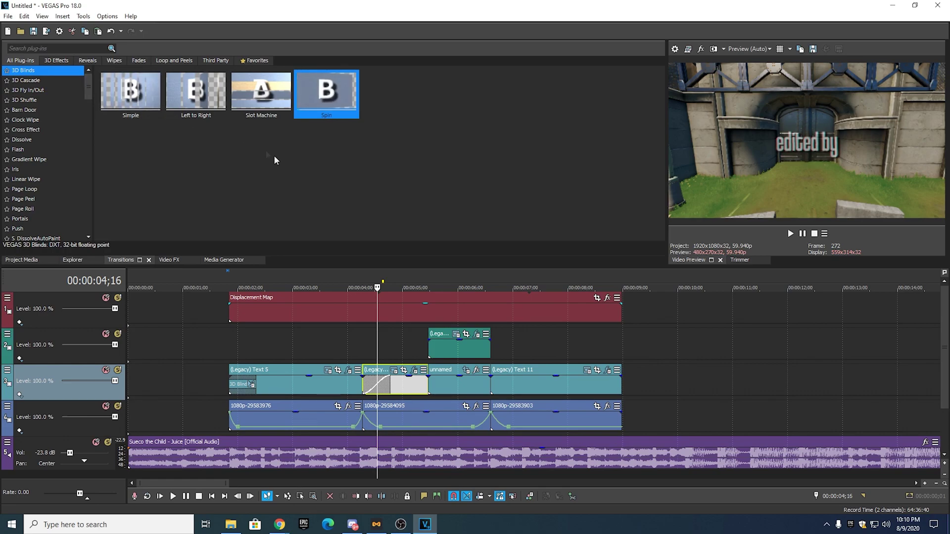
- Browse the transitions and apply the default Linear Wipe to the fade-in of the "edited by" title
{"action": "scroll", "coordinate": [391, 383], "scroll_direction": "up", "scroll_amount": 3}
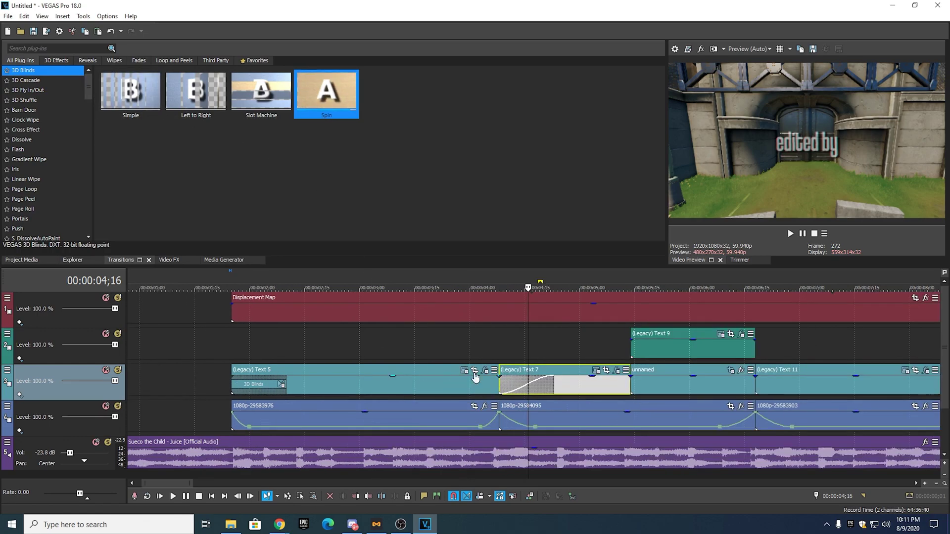
{"action": "scroll", "coordinate": [536, 382], "scroll_direction": "down", "scroll_amount": 1}
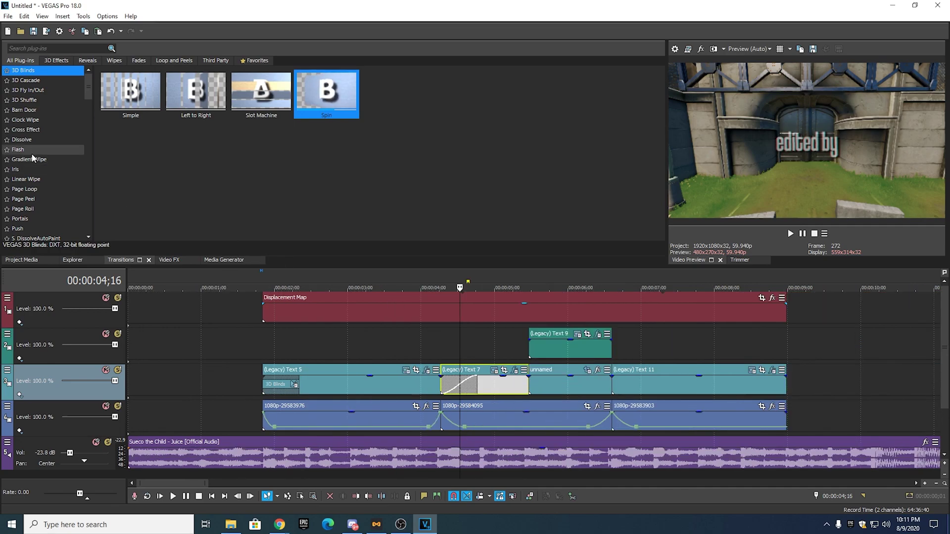
{"action": "left_click", "coordinate": [52, 110]}
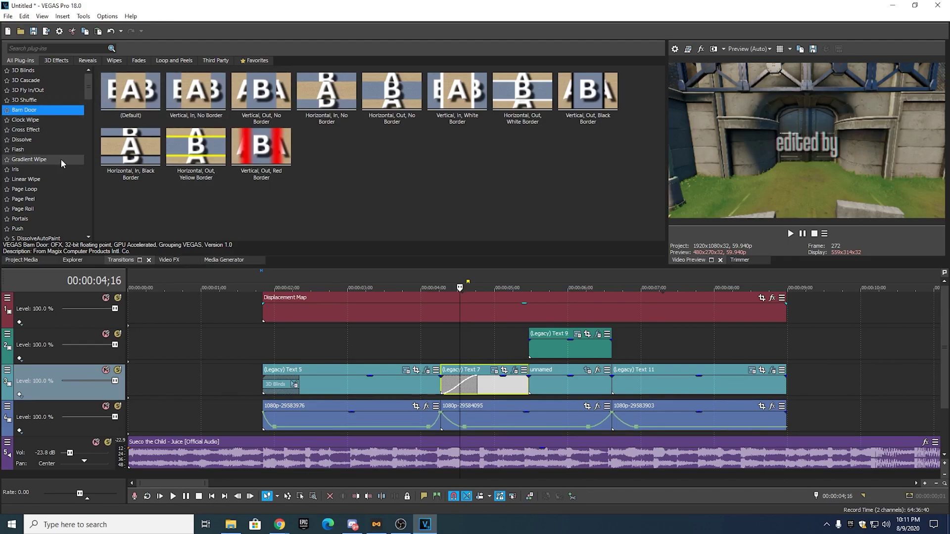
{"action": "left_click", "coordinate": [46, 159]}
{"action": "scroll", "coordinate": [278, 173], "scroll_direction": "down", "scroll_amount": 2}
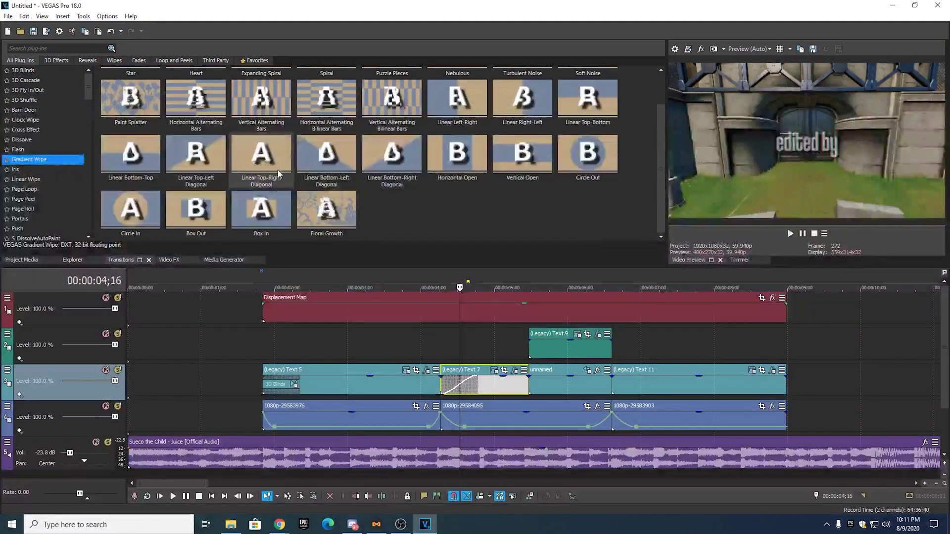
{"action": "scroll", "coordinate": [74, 186], "scroll_direction": "down", "scroll_amount": 2}
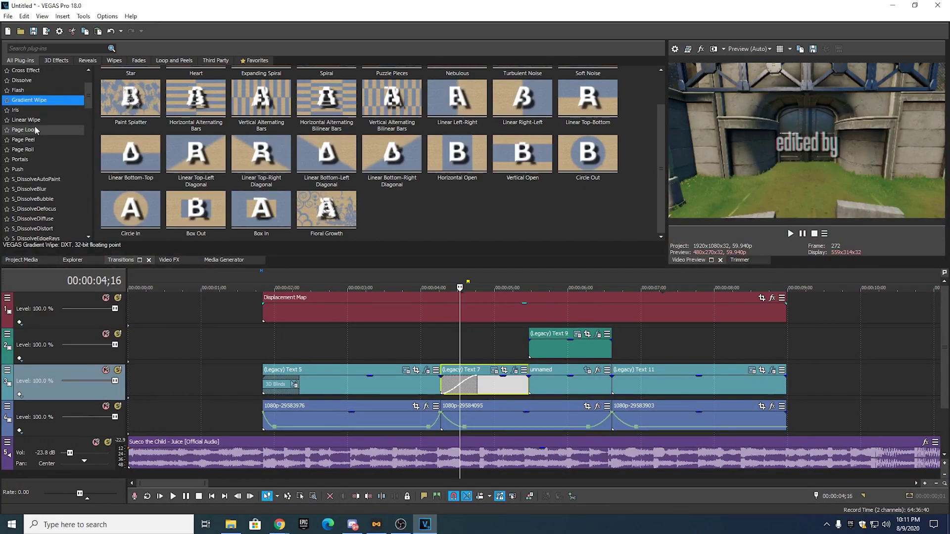
{"action": "left_click", "coordinate": [30, 120]}
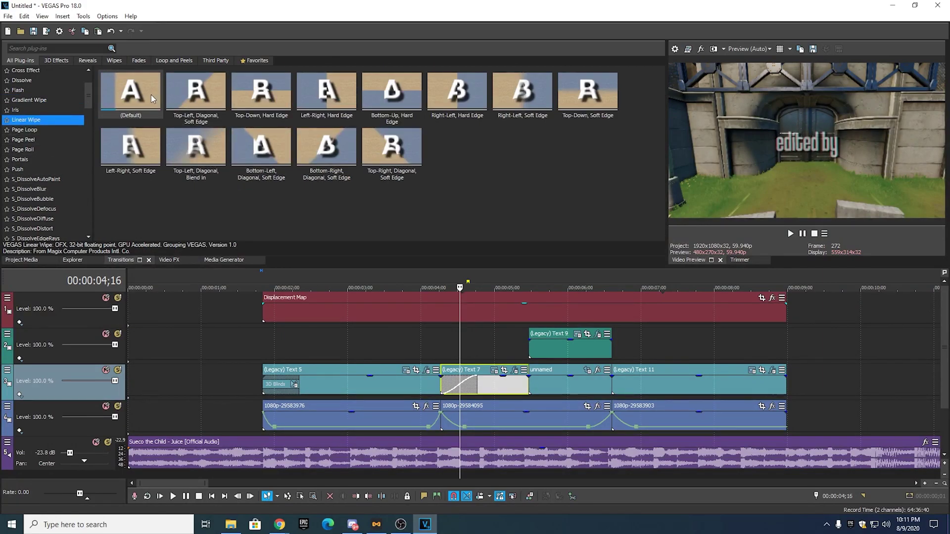
{"action": "left_click_drag", "start_coordinate": [148, 97], "coordinate": [460, 385]}
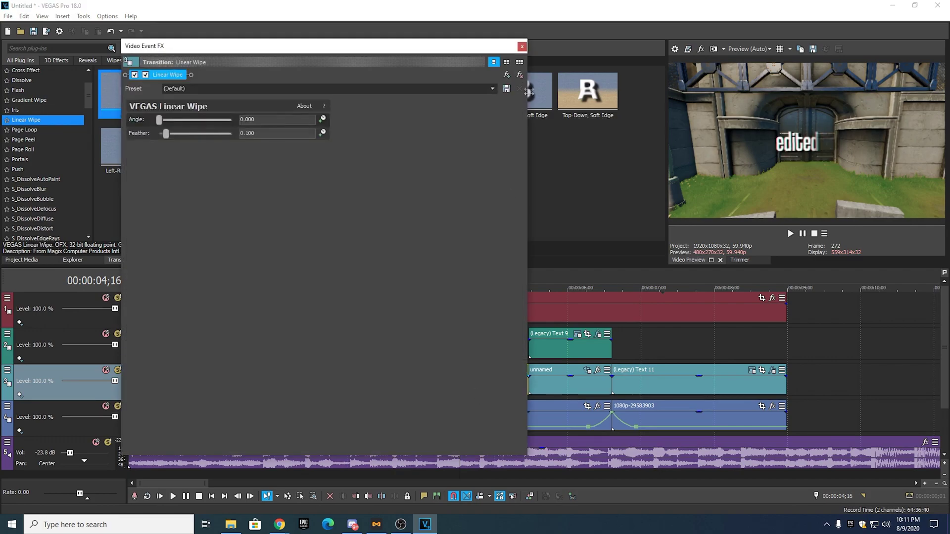
{"action": "left_click", "coordinate": [523, 46]}
- Preview the wipe on the "edited by" title in playback and frame by frame
{"action": "left_click", "coordinate": [432, 273]}
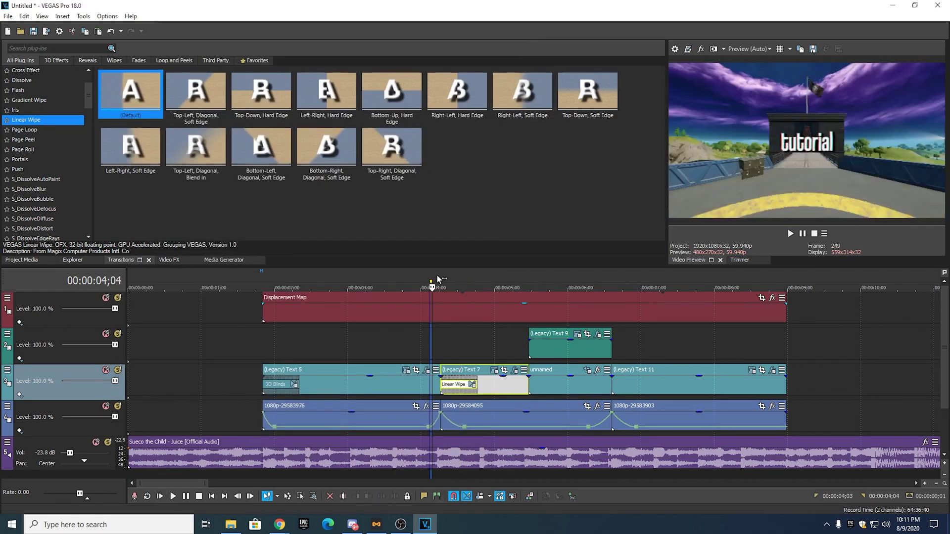
{"action": "key", "text": "space"}
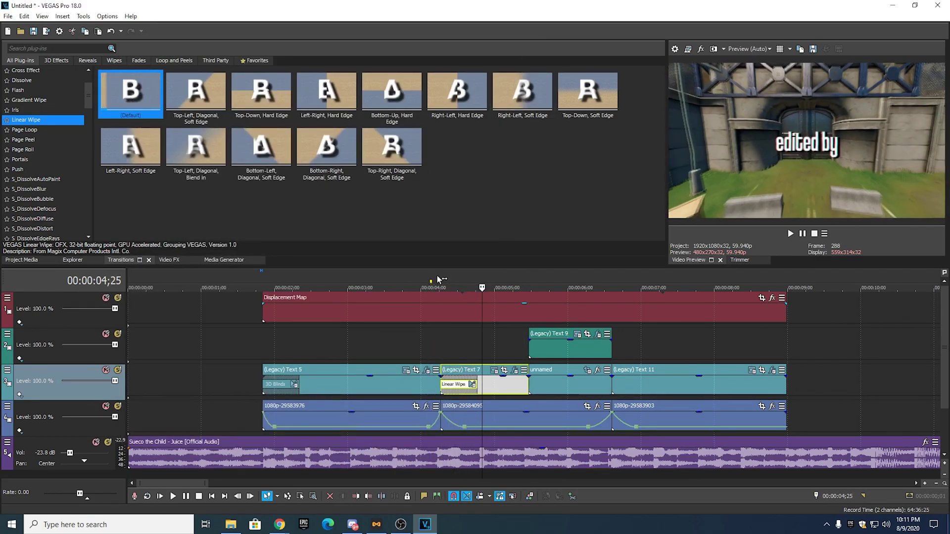
{"action": "left_click", "coordinate": [415, 275]}
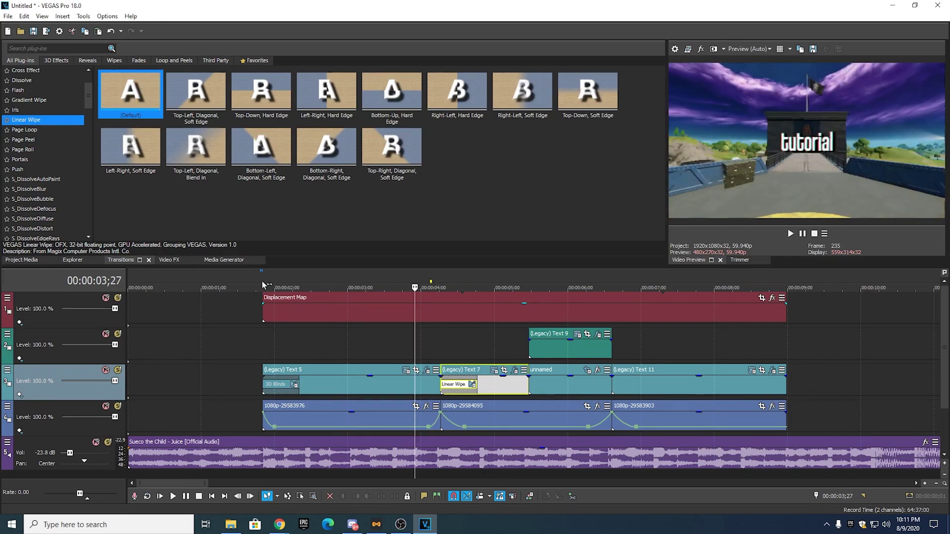
{"action": "left_click", "coordinate": [258, 283]}
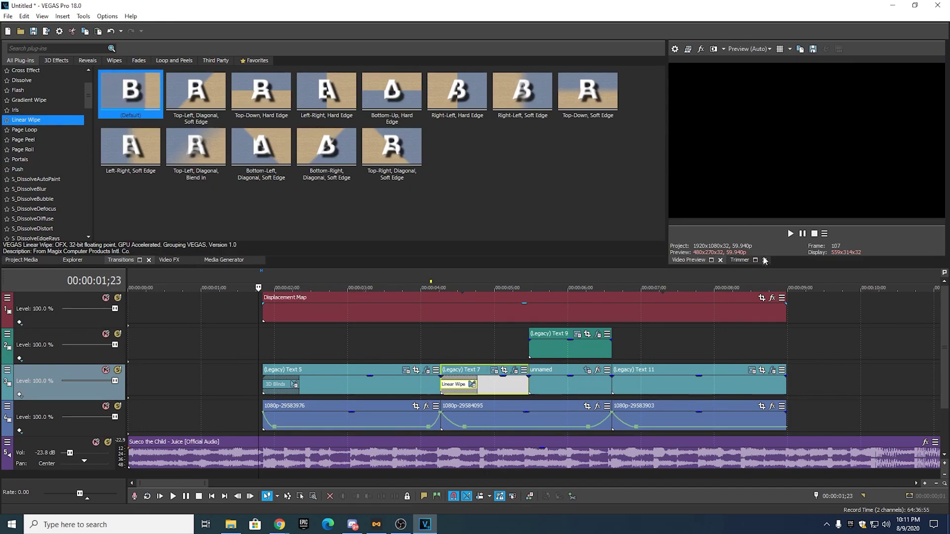
{"action": "left_click", "coordinate": [435, 285]}
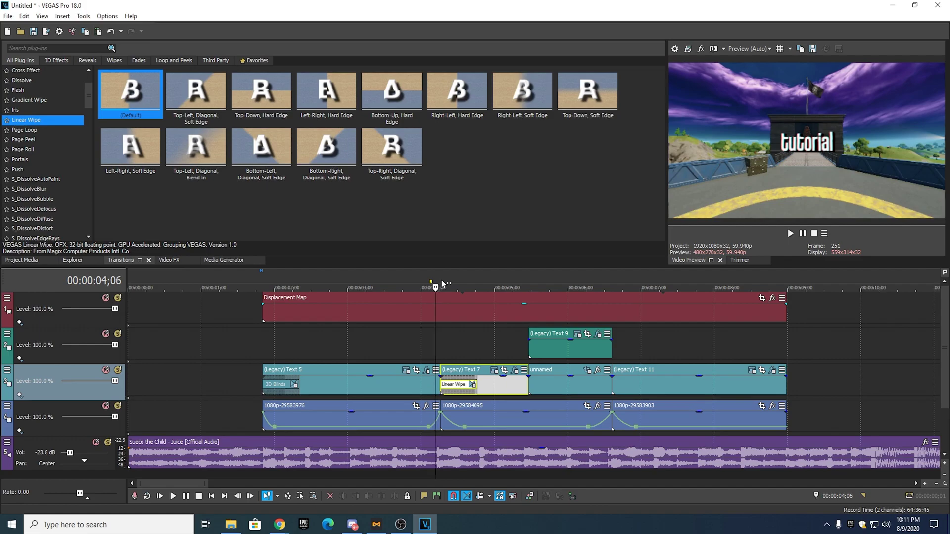
{"action": "key", "text": "Right"}
{"action": "key", "text": "Right"}
{"action": "key", "text": "Right"}
{"action": "key", "text": "Right"}
{"action": "key", "text": "Right"}
{"action": "key", "text": "Right"}
{"action": "key", "text": "Right"}
{"action": "key", "text": "Right"}
{"action": "key", "text": "Right"}
{"action": "key", "text": "Right"}
{"action": "key", "text": "Right"}
{"action": "key", "text": "Right"}
{"action": "key", "text": "Right"}
{"action": "key", "text": "Right"}
{"action": "key", "text": "Right"}
{"action": "key", "text": "Right"}
{"action": "key", "text": "Right"}
{"action": "key", "text": "Right"}
{"action": "key", "text": "Right"}
{"action": "key", "text": "Right"}
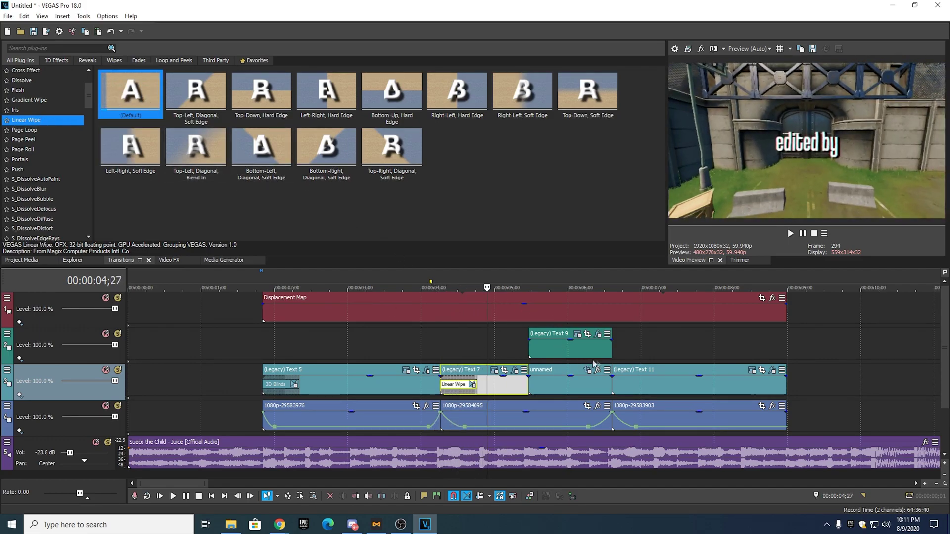
- Add matching fade-ins of about half a second to the username title on track 2 and the Twitter logo on track 3
{"action": "left_click", "coordinate": [567, 346]}
{"action": "left_click_drag", "start_coordinate": [530, 331], "coordinate": [567, 341]}
{"action": "left_click_drag", "start_coordinate": [528, 378], "coordinate": [567, 379]}
- Apply the Venetian Blinds transition with the One Vertical Blind preset to the fade-ins of the username title and the Twitter logo
{"action": "left_click_drag", "start_coordinate": [88, 91], "coordinate": [104, 226]}
{"action": "left_click", "coordinate": [30, 216]}
{"action": "left_click_drag", "start_coordinate": [141, 110], "coordinate": [194, 130]}
{"action": "left_click_drag", "start_coordinate": [547, 354], "coordinate": [547, 351]}
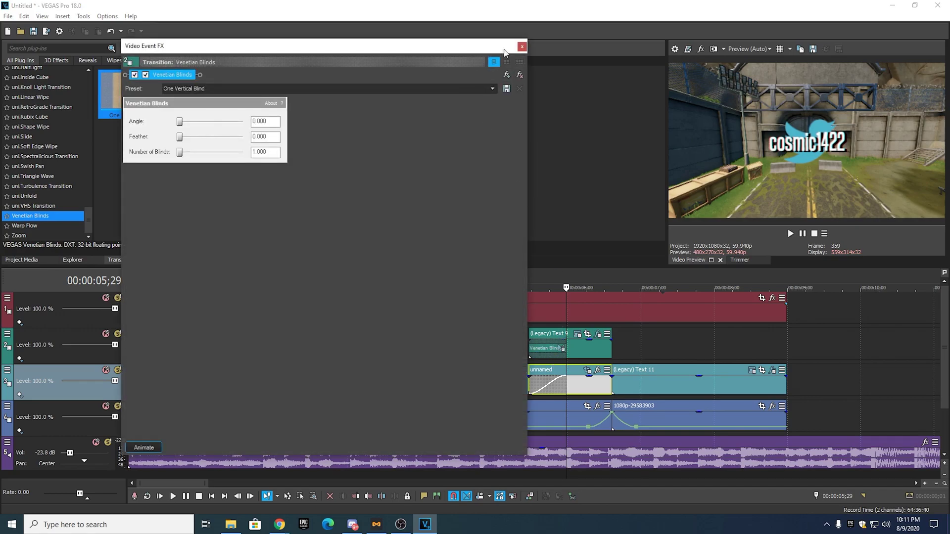
{"action": "left_click", "coordinate": [520, 50]}
{"action": "left_click_drag", "start_coordinate": [146, 101], "coordinate": [549, 385]}
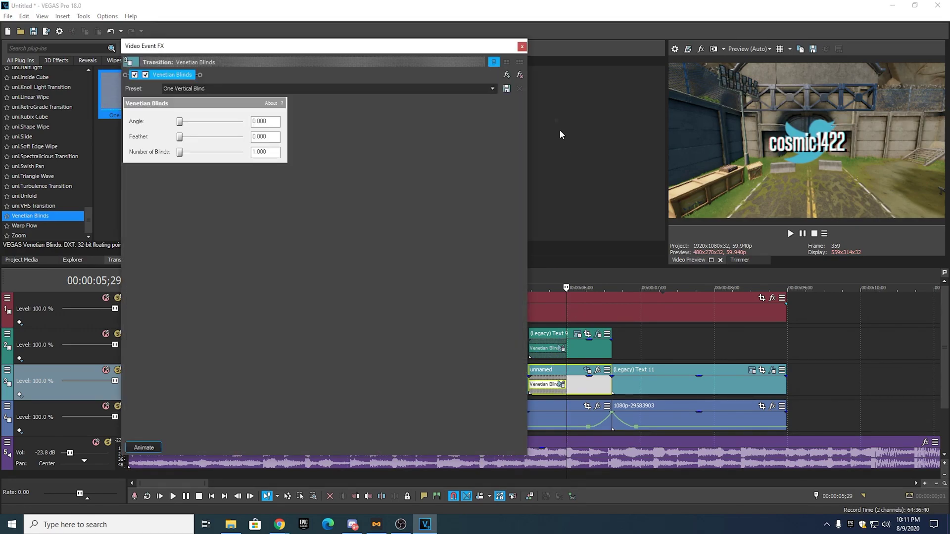
{"action": "left_click", "coordinate": [522, 47]}
- Play the intro from about 00:00:01;10, just before the first clip, to review the title transitions
{"action": "left_click", "coordinate": [263, 288]}
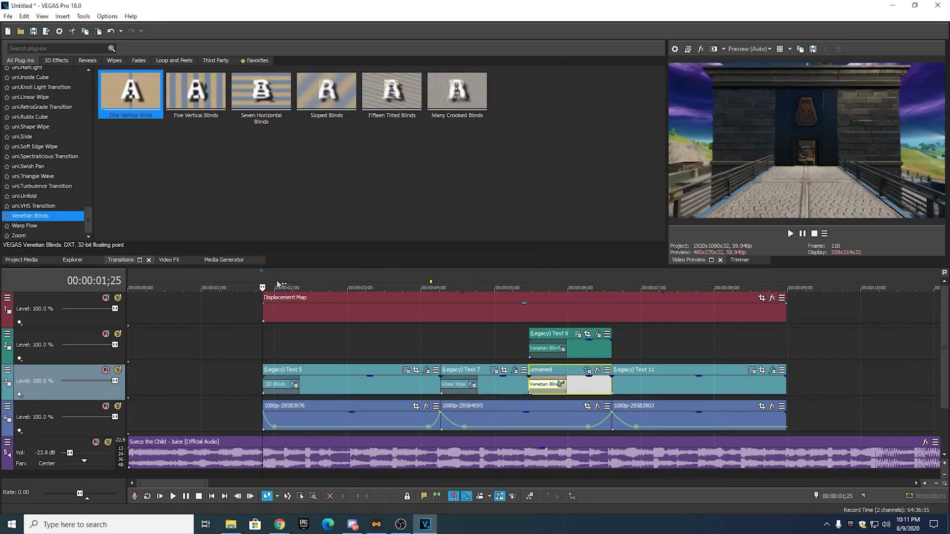
{"action": "left_click_drag", "start_coordinate": [264, 288], "coordinate": [227, 281]}
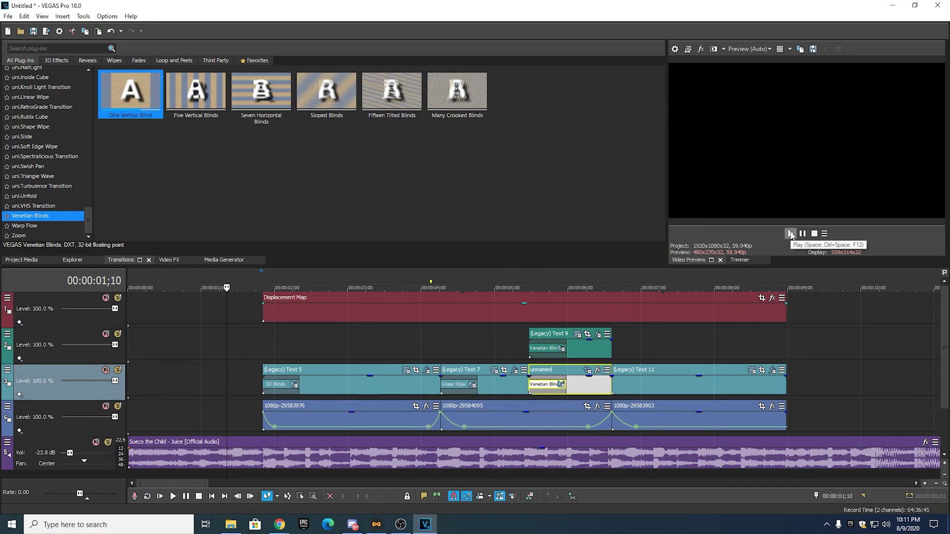
{"action": "left_click", "coordinate": [791, 233]}
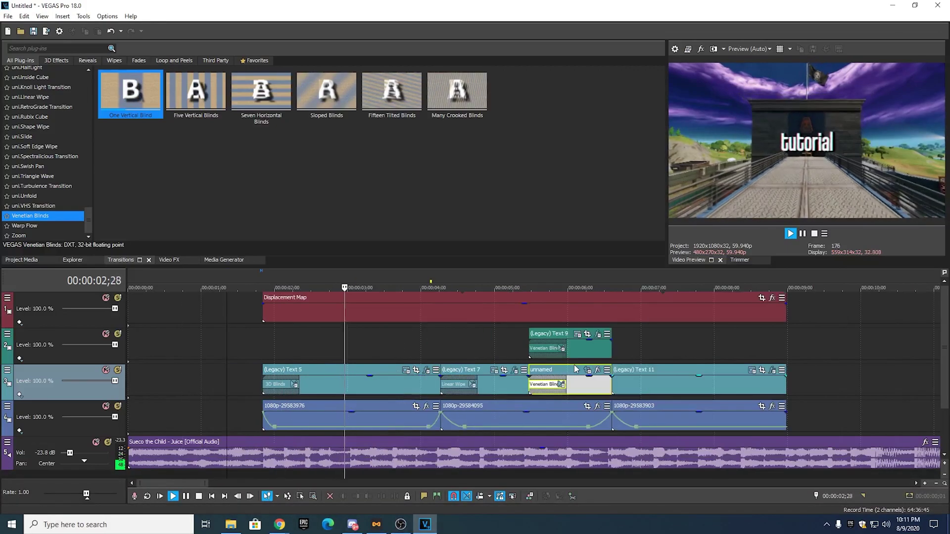
- Stop playback and give the "enjoy <3" title a fade-in and a fade-out of about half a second each
{"action": "scroll", "coordinate": [575, 369], "scroll_direction": "up", "scroll_amount": 2}
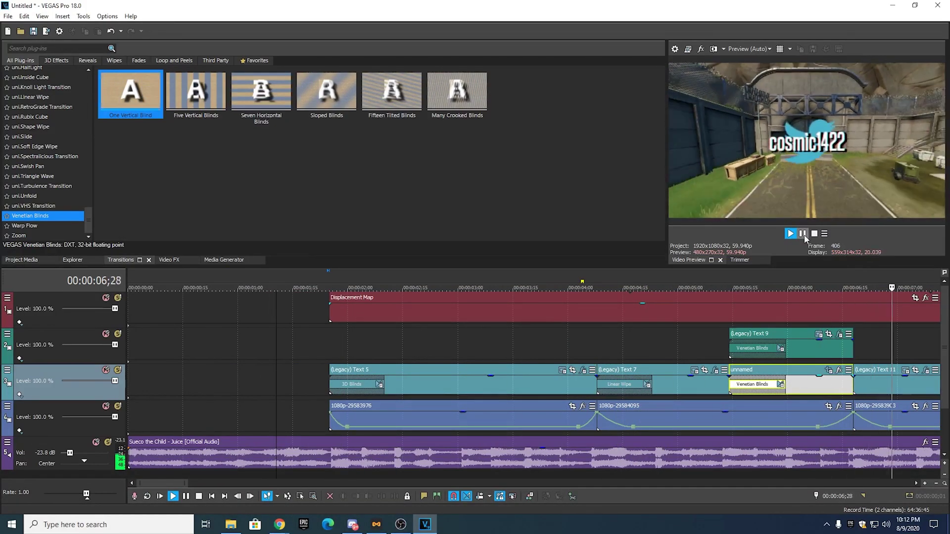
{"action": "left_click", "coordinate": [802, 235]}
{"action": "scroll", "coordinate": [691, 376], "scroll_direction": "down", "scroll_amount": 2}
{"action": "left_click", "coordinate": [551, 380]}
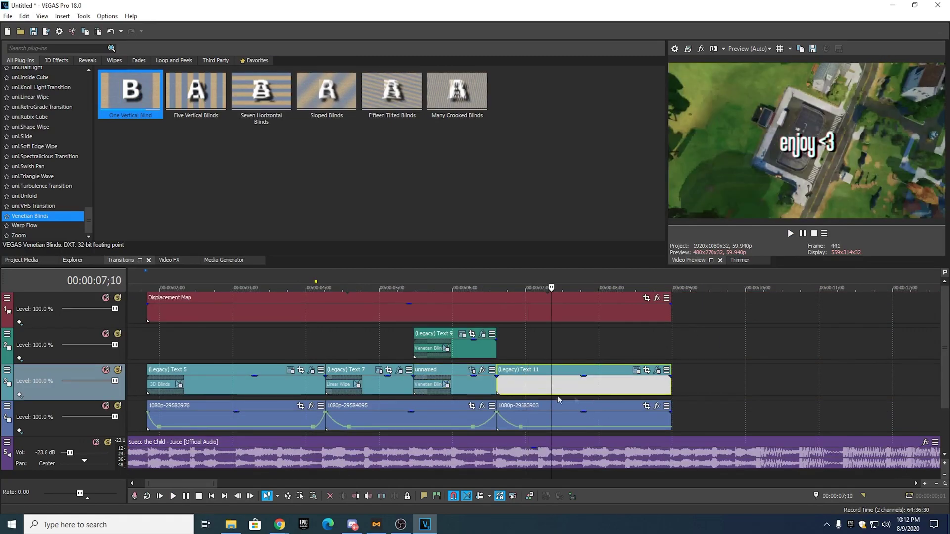
{"action": "left_click_drag", "start_coordinate": [499, 380], "coordinate": [533, 379]}
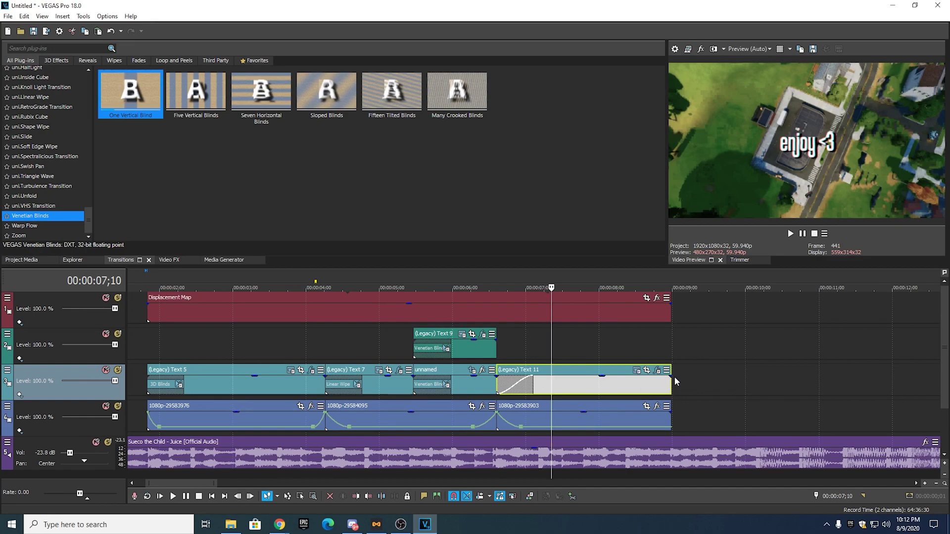
{"action": "left_click_drag", "start_coordinate": [674, 379], "coordinate": [636, 379]}
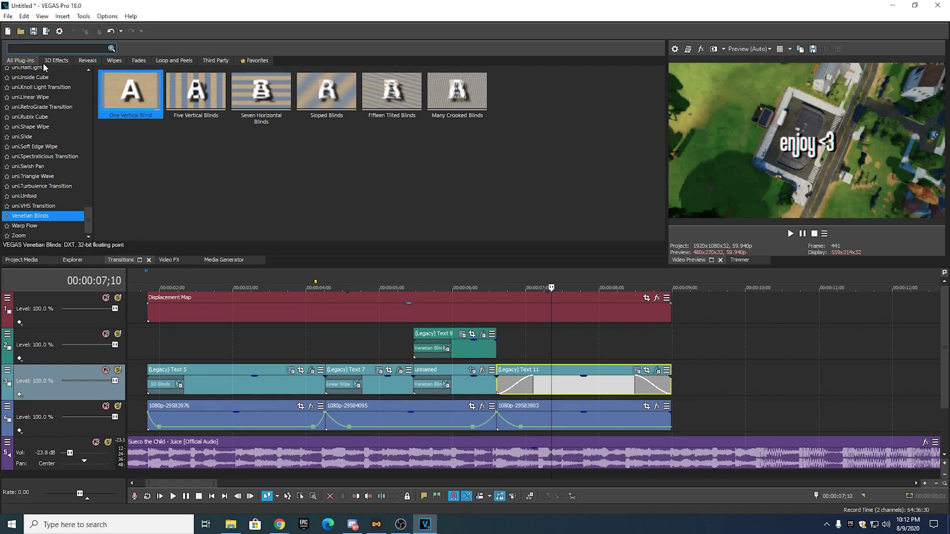
- Search the transitions for "bar" and apply Barn Door to the "enjoy <3" title: Vertical, Out, No Border on the fade-in, (Default) on the fade-out
{"action": "left_click", "coordinate": [55, 48]}
{"action": "type", "text": "bar"}
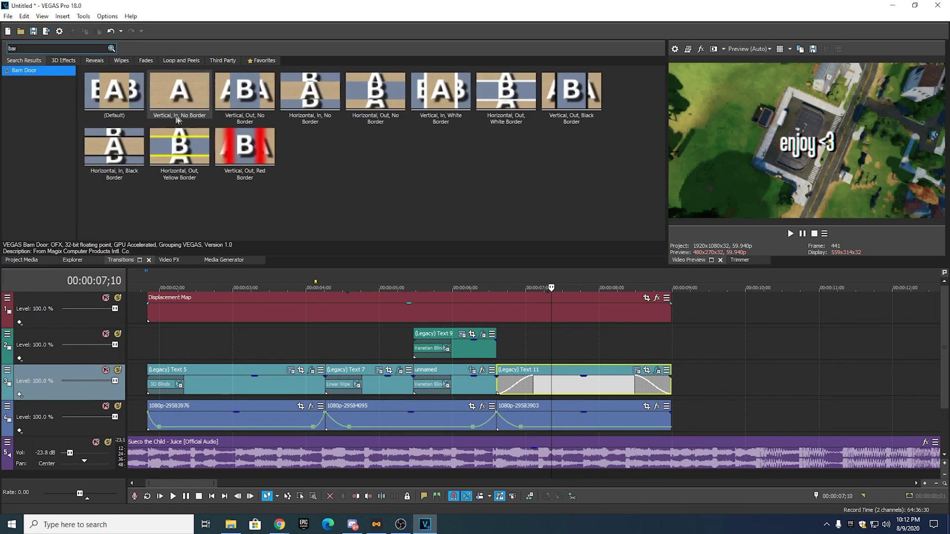
{"action": "left_click_drag", "start_coordinate": [228, 103], "coordinate": [523, 384]}
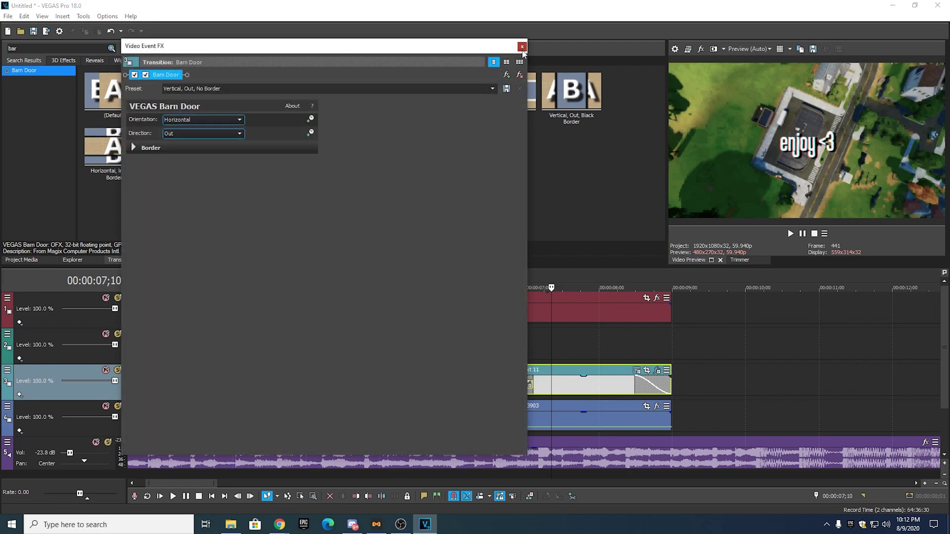
{"action": "left_click", "coordinate": [522, 47]}
{"action": "left_click_drag", "start_coordinate": [102, 92], "coordinate": [654, 385]}
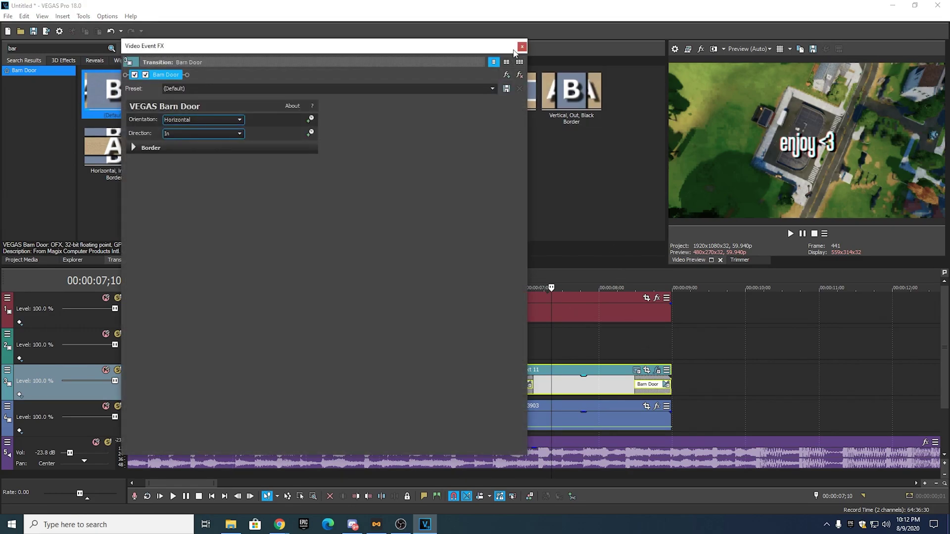
{"action": "left_click", "coordinate": [522, 47]}
- Play the intro from just before the first clip to review the Barn Door transitions
{"action": "scroll", "coordinate": [521, 286], "scroll_direction": "down", "scroll_amount": 2}
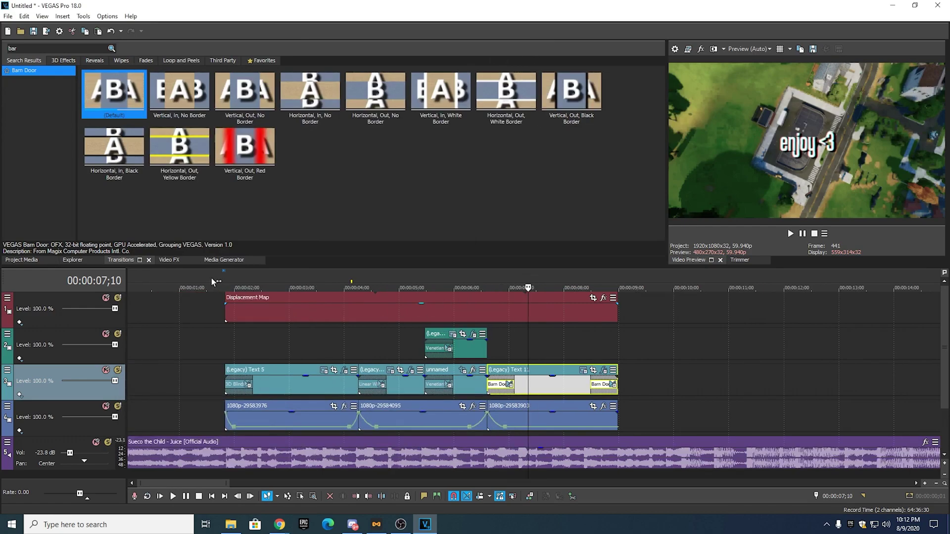
{"action": "left_click", "coordinate": [214, 282]}
{"action": "left_click", "coordinate": [791, 233]}
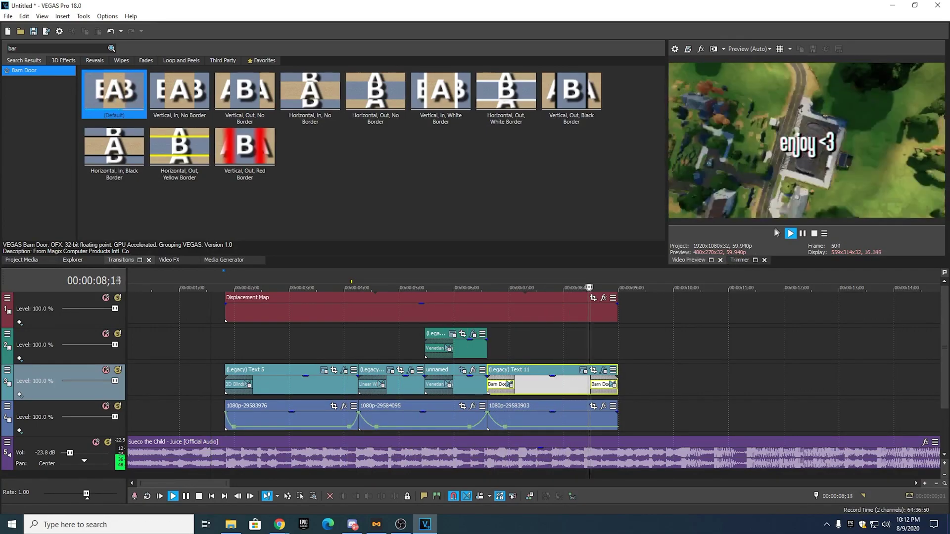
{"action": "left_click", "coordinate": [803, 234]}
{"action": "left_click", "coordinate": [538, 422]}
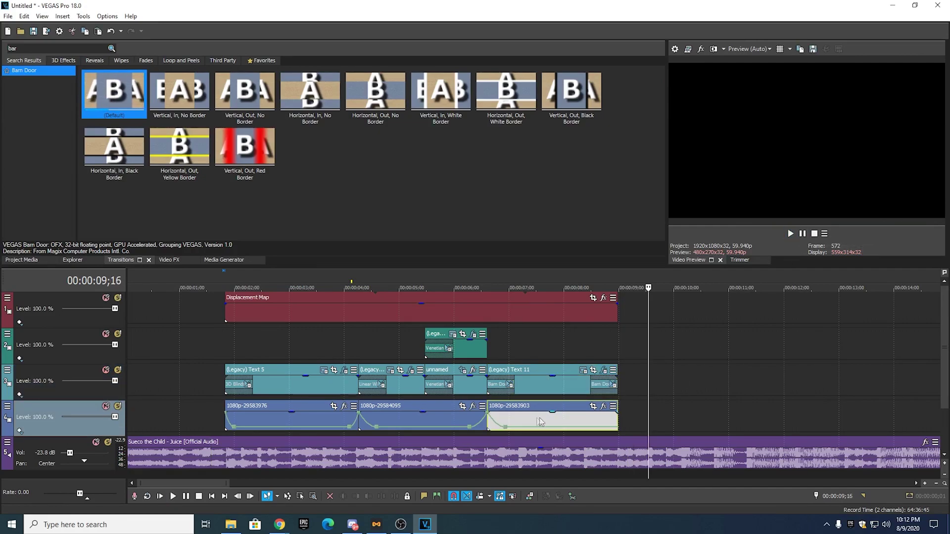
{"action": "left_click", "coordinate": [488, 276]}
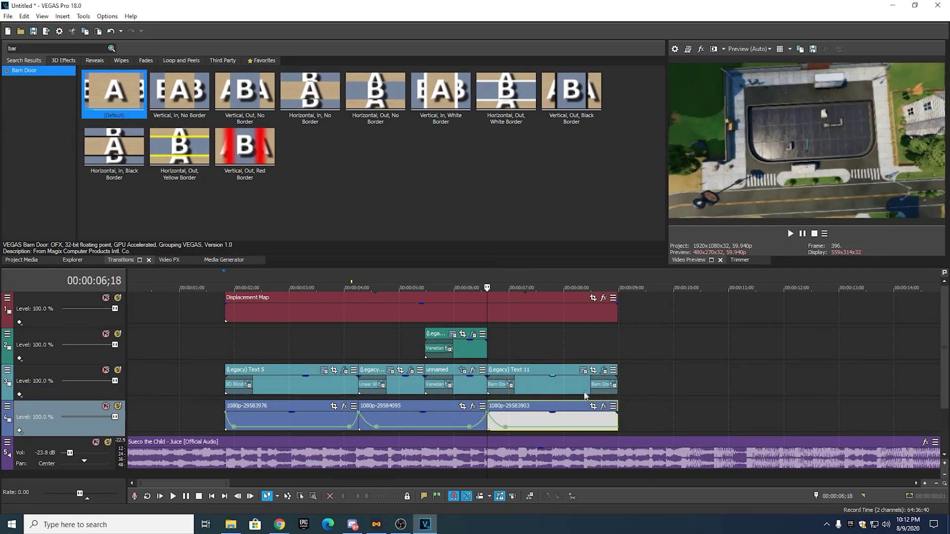
{"action": "left_click", "coordinate": [210, 280]}
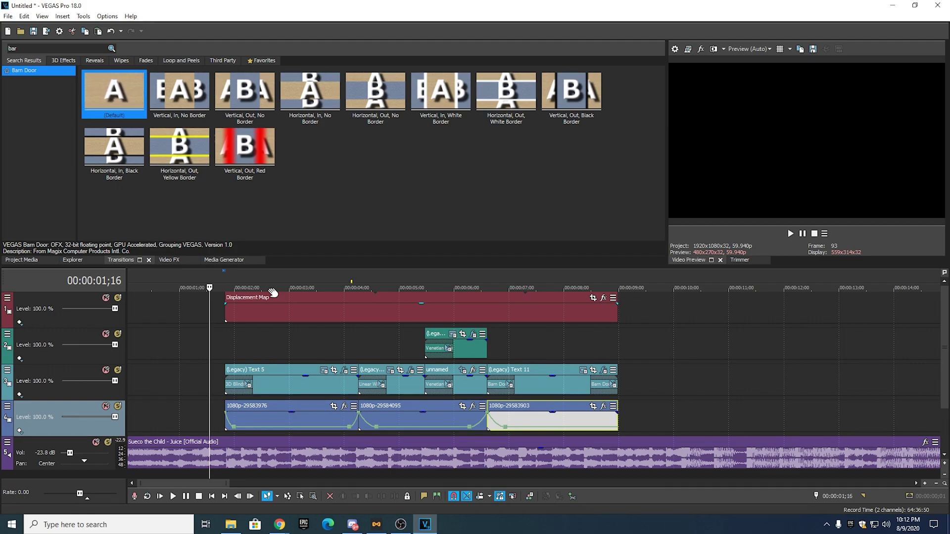
{"action": "left_click", "coordinate": [225, 284]}
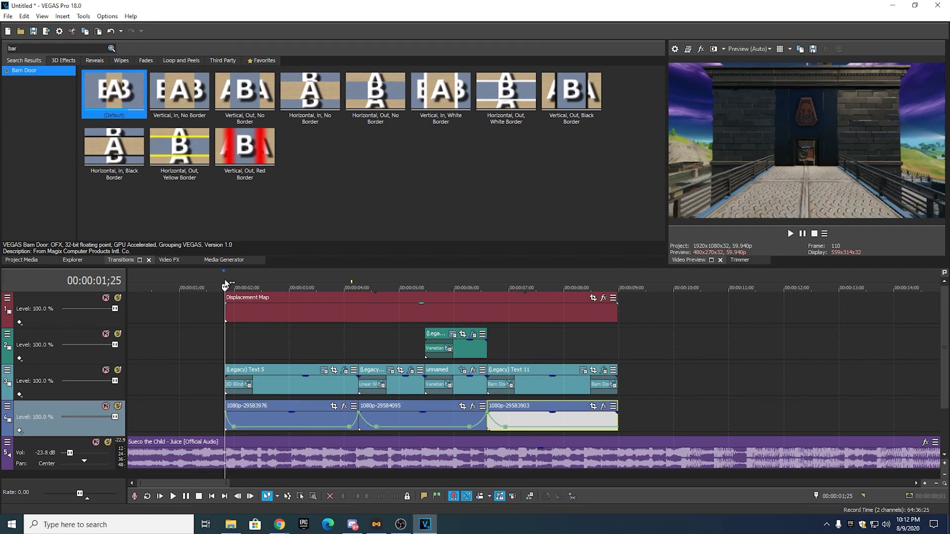
{"action": "left_click", "coordinate": [214, 285]}
{"action": "scroll", "coordinate": [250, 305], "scroll_direction": "down", "scroll_amount": 2}
{"action": "scroll", "coordinate": [249, 303], "scroll_direction": "up", "scroll_amount": 2}
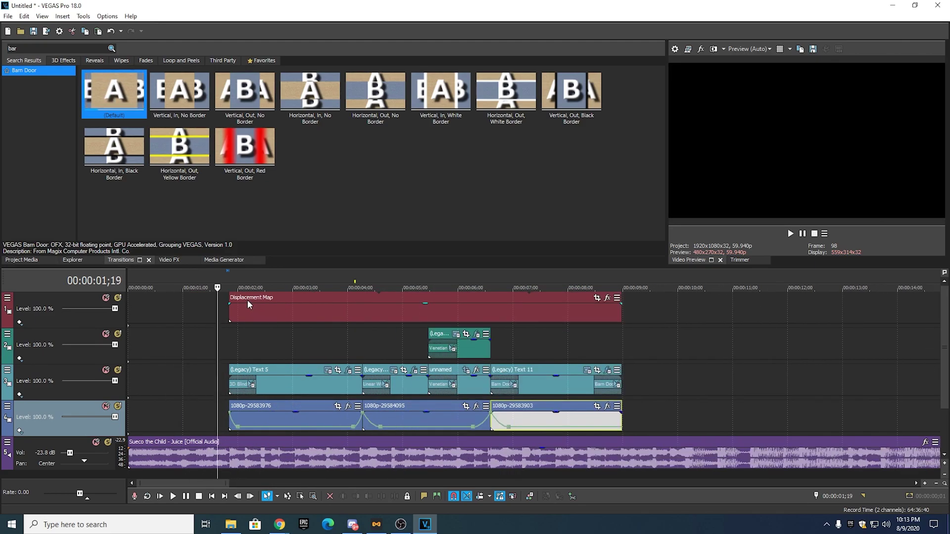
{"action": "scroll", "coordinate": [246, 299], "scroll_direction": "down", "scroll_amount": 2}
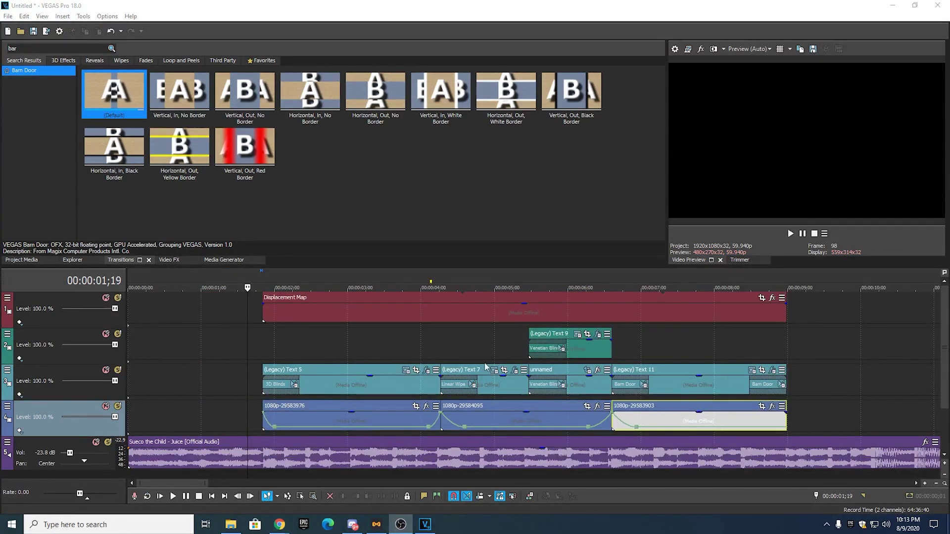
- Remove the fade-out from the "enjoy <3" title and insert an empty video track directly below the displacement map track
{"action": "left_click_drag", "start_coordinate": [751, 377], "coordinate": [781, 380]}
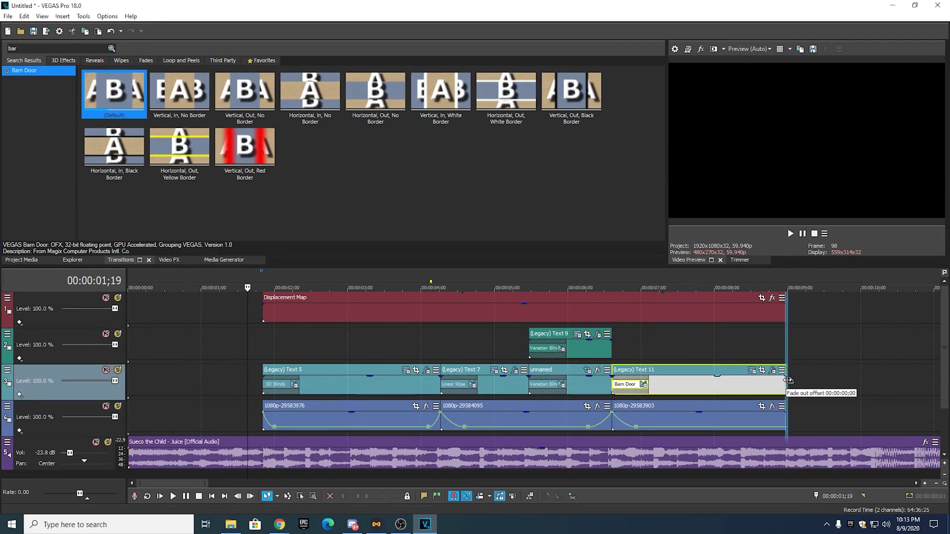
{"action": "right_click", "coordinate": [738, 355]}
{"action": "left_click", "coordinate": [772, 238]}
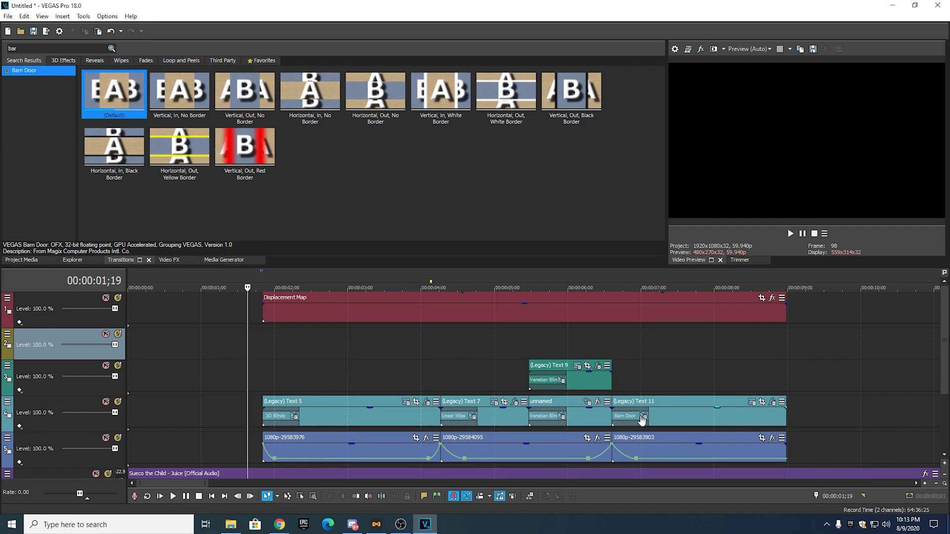
- Place the Ghost 01 overlay clip on the empty track 2 near the end of the intro and play that part
{"action": "scroll", "coordinate": [594, 377], "scroll_direction": "down", "scroll_amount": 2}
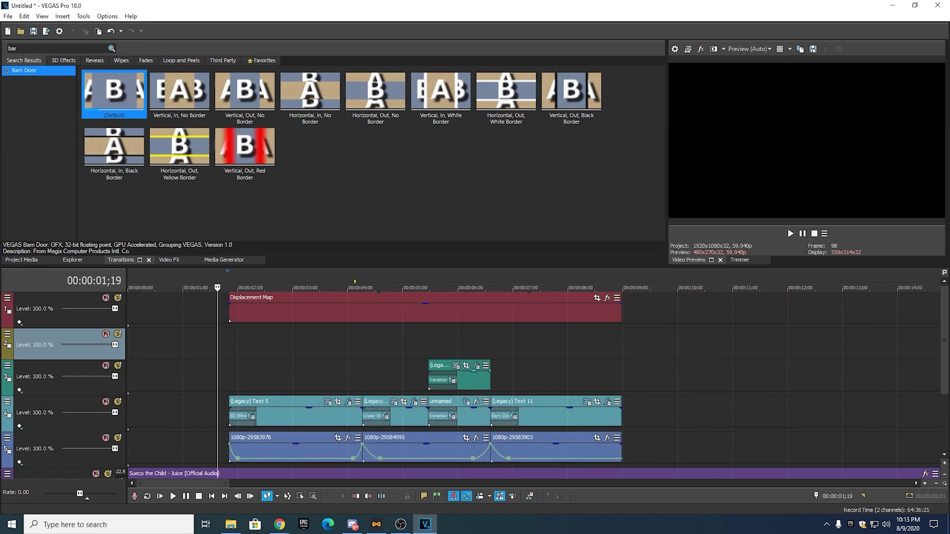
{"action": "key", "text": "alt+Tab"}
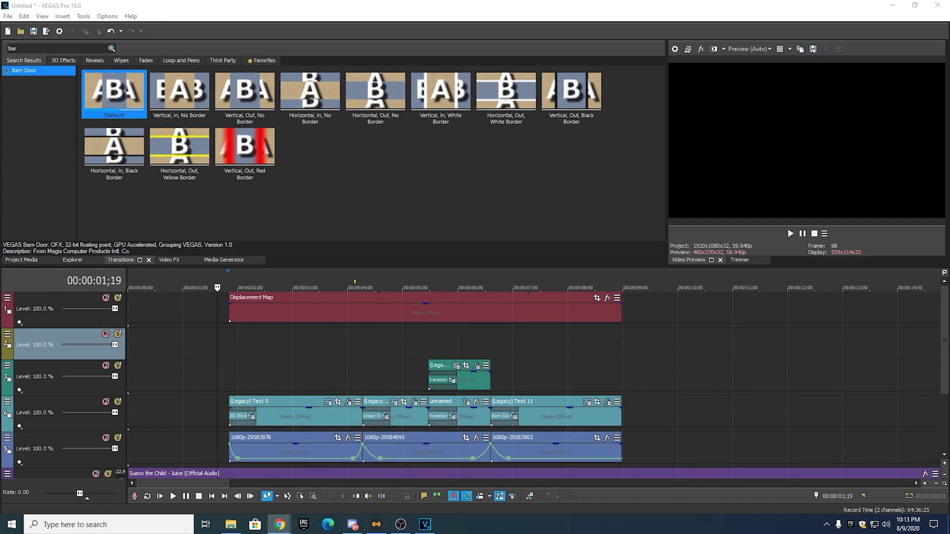
{"action": "key", "text": "alt+Tab"}
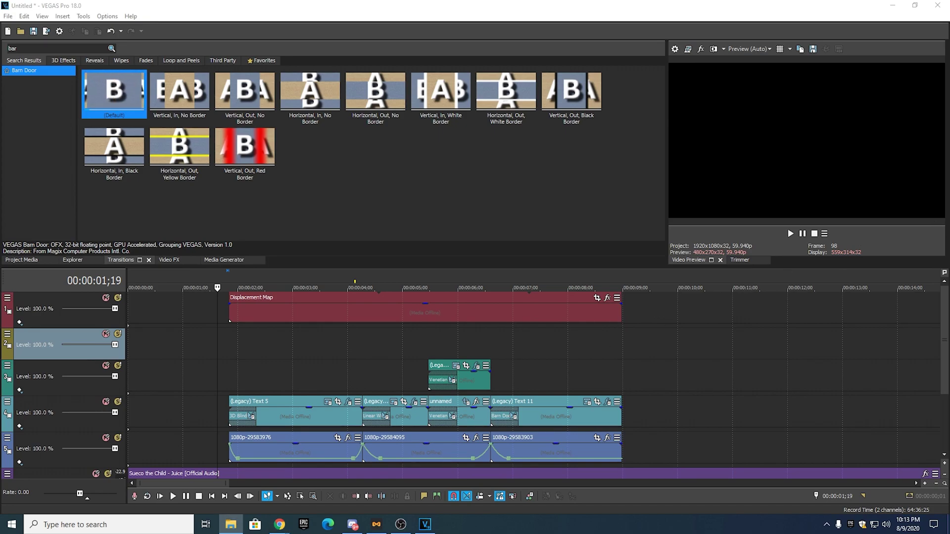
{"action": "left_click_drag", "start_coordinate": [631, 356], "coordinate": [574, 342]}
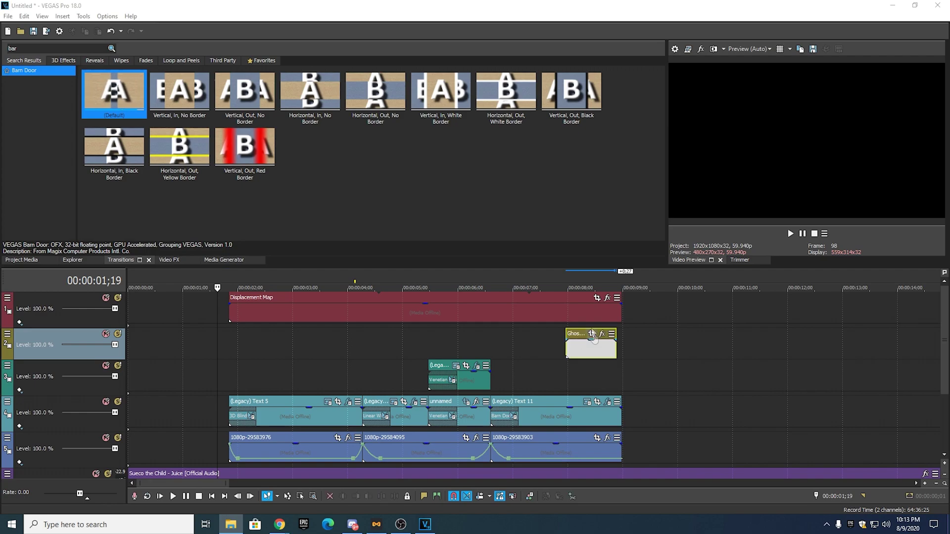
{"action": "left_click", "coordinate": [557, 284]}
{"action": "key", "text": "space"}
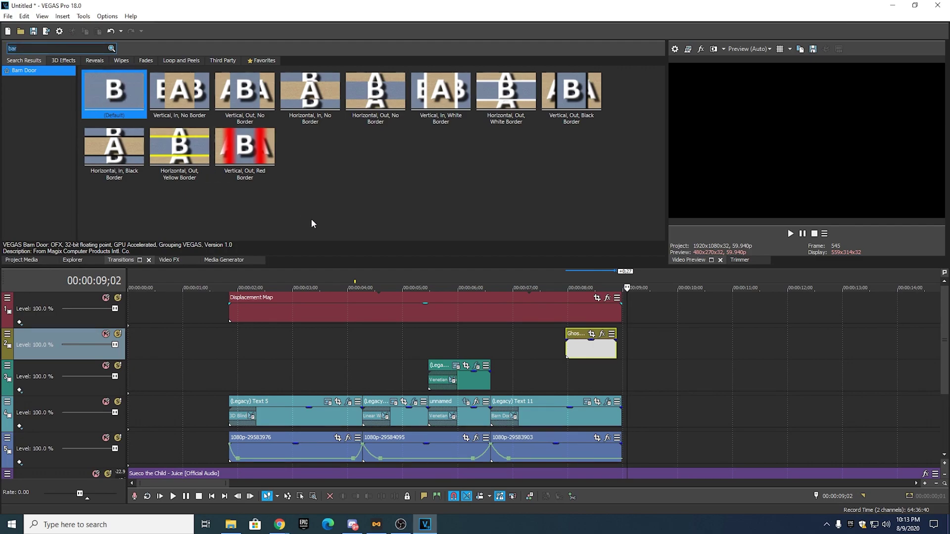
- Search the video effects for "sat" and apply the Saturation Adjust preset "saturation fortnite" to track 2
{"action": "left_click", "coordinate": [171, 259]}
{"action": "type", "text": "ste"}
{"action": "left_click", "coordinate": [39, 81]}
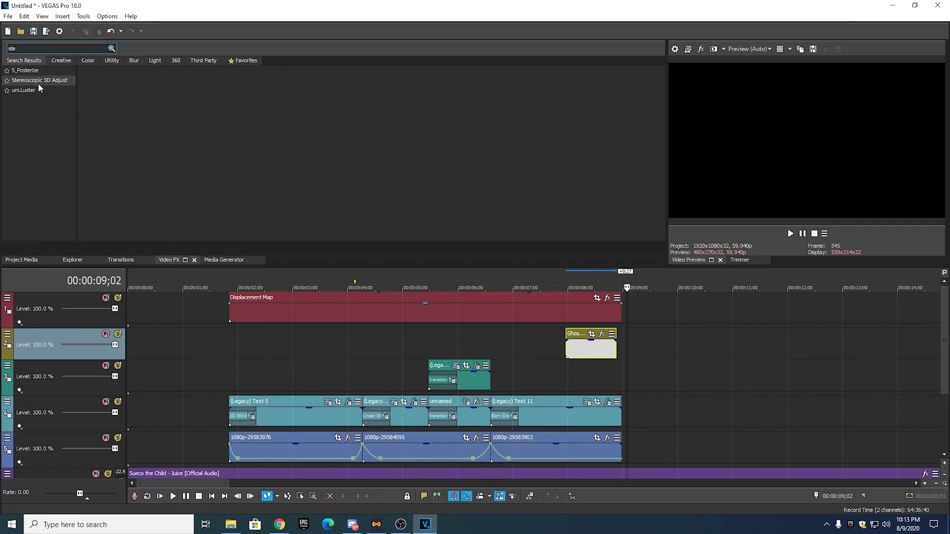
{"action": "key", "text": "BackSpace"}
{"action": "key", "text": "BackSpace"}
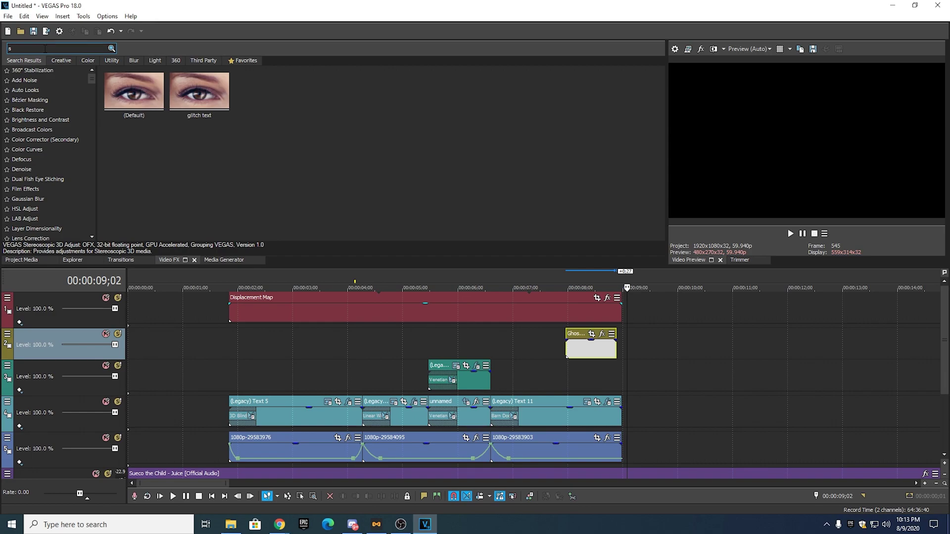
{"action": "type", "text": "al"}
{"action": "left_click_drag", "start_coordinate": [432, 106], "coordinate": [63, 334]}
{"action": "left_click", "coordinate": [526, 46]}
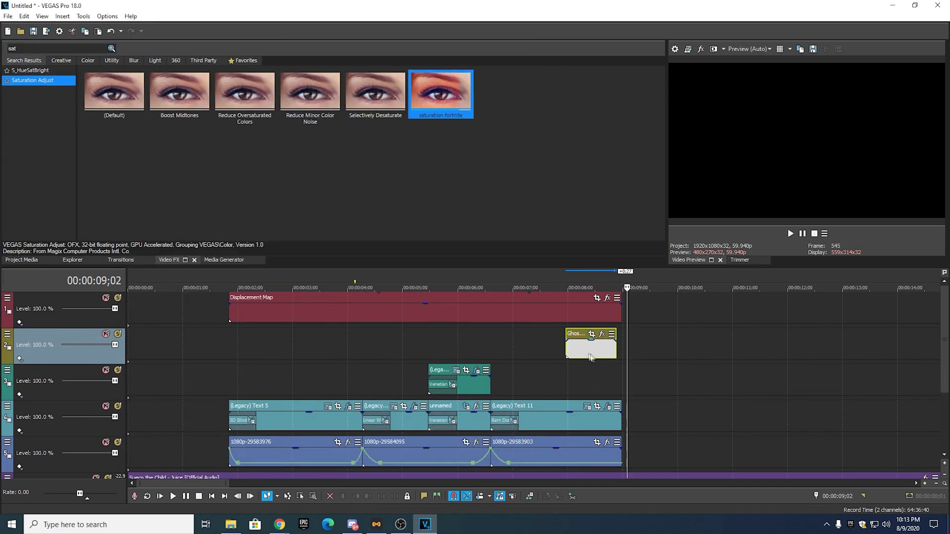
- Align the end of the Ghost 01 clip with the end of the intro and set track 2's compositing mode to Screen
{"action": "left_click_drag", "start_coordinate": [586, 349], "coordinate": [592, 350]}
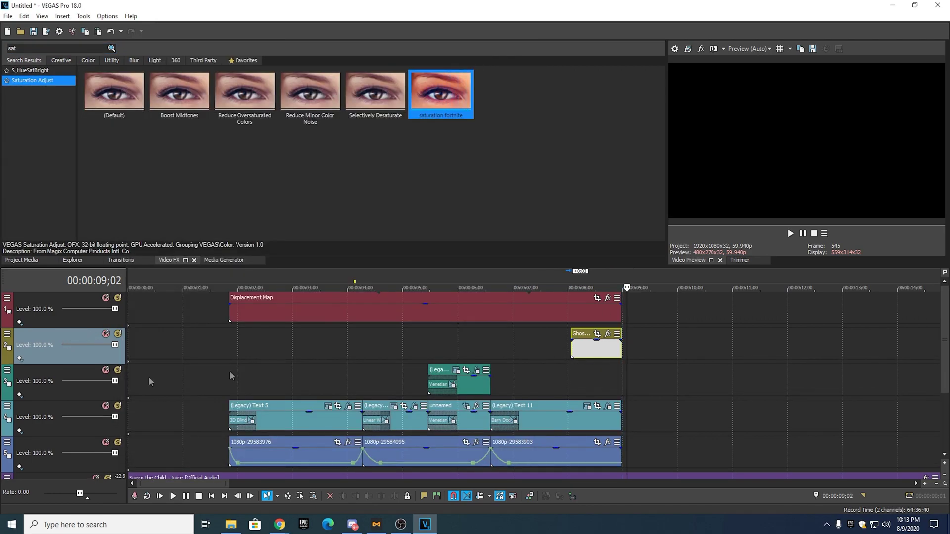
{"action": "left_click", "coordinate": [8, 335]}
{"action": "mouse_move", "coordinate": [82, 400]}
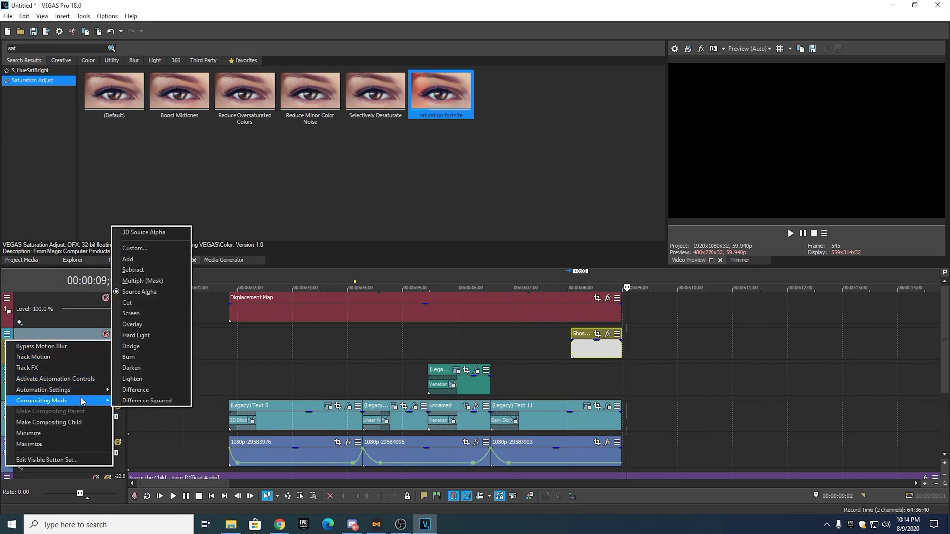
{"action": "left_click", "coordinate": [153, 312]}
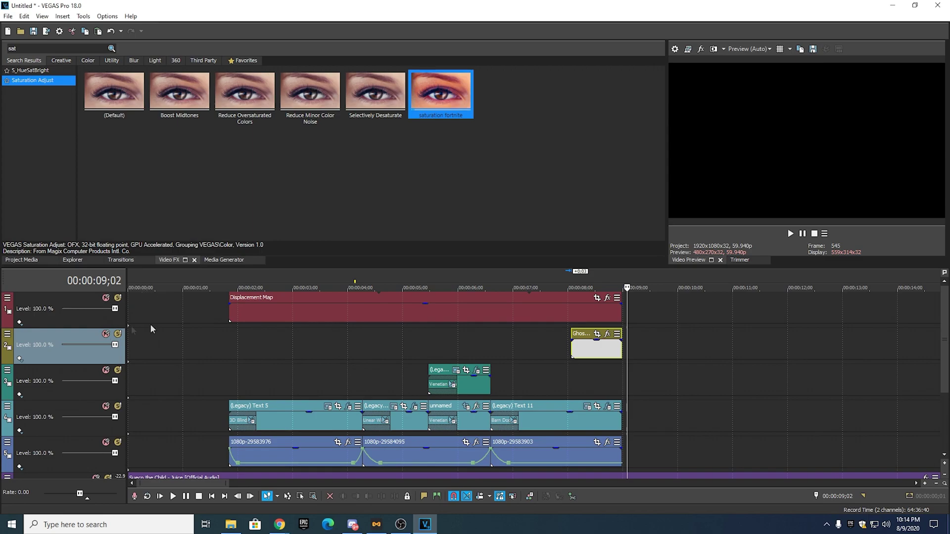
{"action": "left_click_drag", "start_coordinate": [591, 281], "coordinate": [598, 285]}
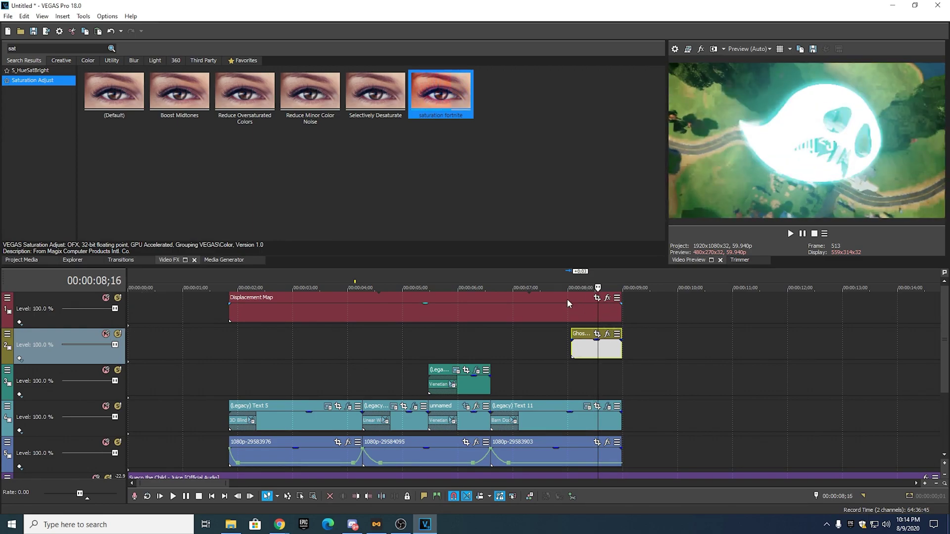
{"action": "left_click", "coordinate": [569, 281]}
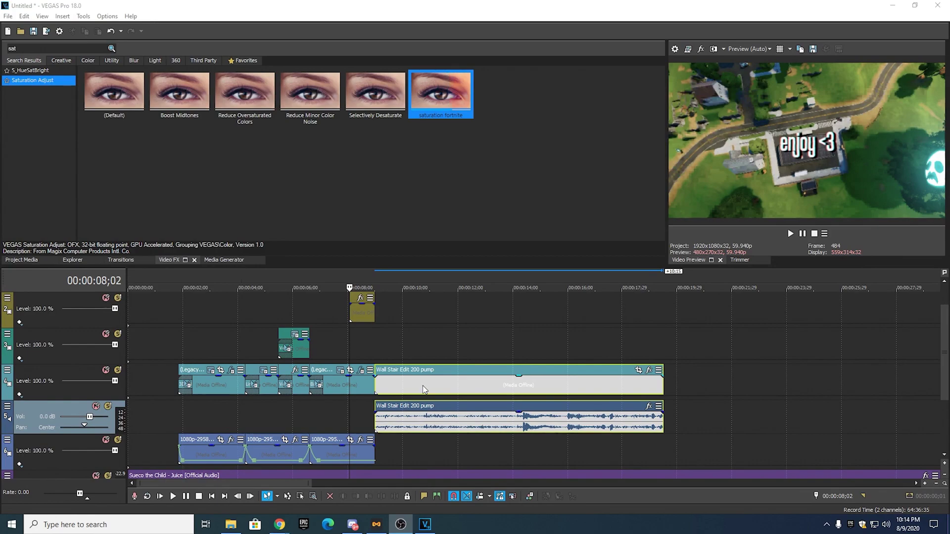
- Select the "Wall Stair Edit 200 pump" clip and step frame by frame through the Ghost 01 overlay to locate where it fills the picture
{"action": "left_click", "coordinate": [423, 385]}
{"action": "left_click", "coordinate": [423, 419]}
{"action": "left_click", "coordinate": [410, 388]}
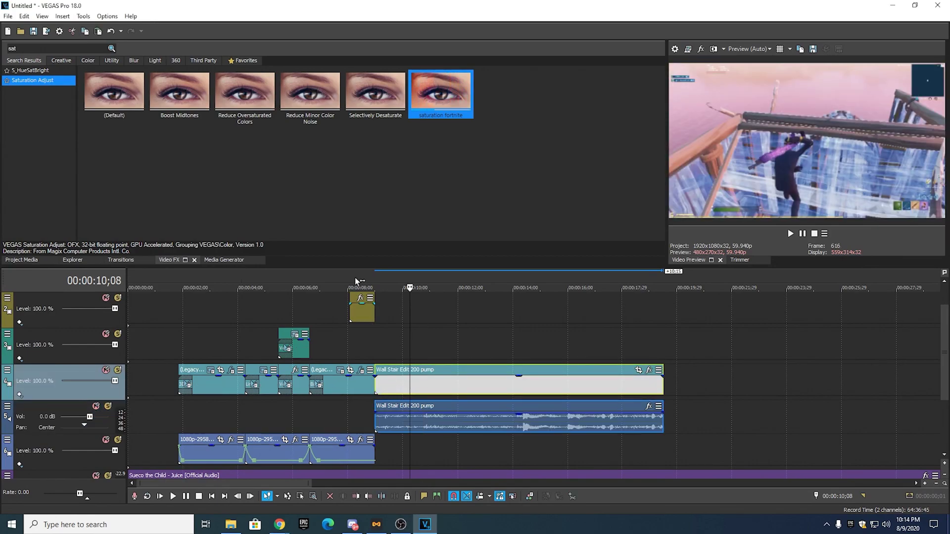
{"action": "scroll", "coordinate": [445, 322], "scroll_direction": "up", "scroll_amount": 5}
{"action": "left_click", "coordinate": [279, 283]}
{"action": "scroll", "coordinate": [319, 282], "scroll_direction": "down", "scroll_amount": 1}
{"action": "key", "text": "Right"}
{"action": "key", "text": "Right"}
{"action": "key", "text": "Right"}
{"action": "key", "text": "Right"}
{"action": "key", "text": "Right"}
{"action": "key", "text": "Right"}
{"action": "key", "text": "Right"}
{"action": "key", "text": "Right"}
{"action": "key", "text": "Right"}
{"action": "key", "text": "Right"}
{"action": "key", "text": "Right"}
{"action": "key", "text": "Right"}
{"action": "key", "text": "Right"}
{"action": "key", "text": "Right"}
{"action": "key", "text": "Right"}
{"action": "key", "text": "Right"}
{"action": "key", "text": "Right"}
{"action": "key", "text": "Right"}
{"action": "key", "text": "Right"}
{"action": "key", "text": "Right"}
{"action": "key", "text": "Right"}
{"action": "key", "text": "Right"}
{"action": "key", "text": "Right"}
{"action": "key", "text": "Right"}
{"action": "key", "text": "Right"}
{"action": "key", "text": "Right"}
{"action": "key", "text": "Right"}
{"action": "key", "text": "Right"}
{"action": "key", "text": "Right"}
{"action": "key", "text": "Right"}
{"action": "key", "text": "Right"}
{"action": "key", "text": "Right"}
{"action": "key", "text": "Right"}
{"action": "key", "text": "Right"}
{"action": "key", "text": "Right"}
{"action": "key", "text": "Right"}
{"action": "key", "text": "Right"}
{"action": "key", "text": "Right"}
{"action": "key", "text": "Right"}
{"action": "key", "text": "Right"}
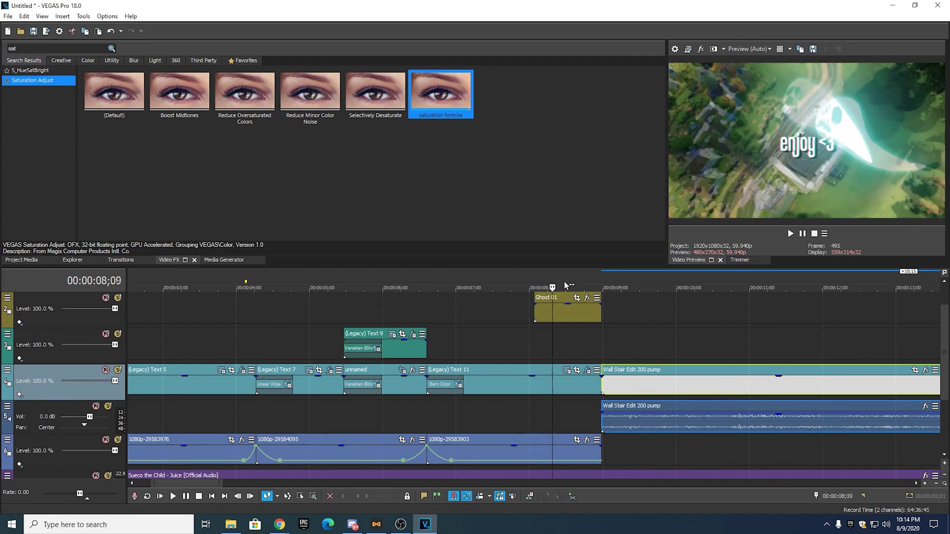
{"action": "key", "text": "Right"}
{"action": "key", "text": "Right"}
{"action": "key", "text": "Right"}
{"action": "key", "text": "Right"}
{"action": "key", "text": "Right"}
{"action": "key", "text": "Right"}
{"action": "key", "text": "Right"}
{"action": "key", "text": "Right"}
{"action": "key", "text": "Right"}
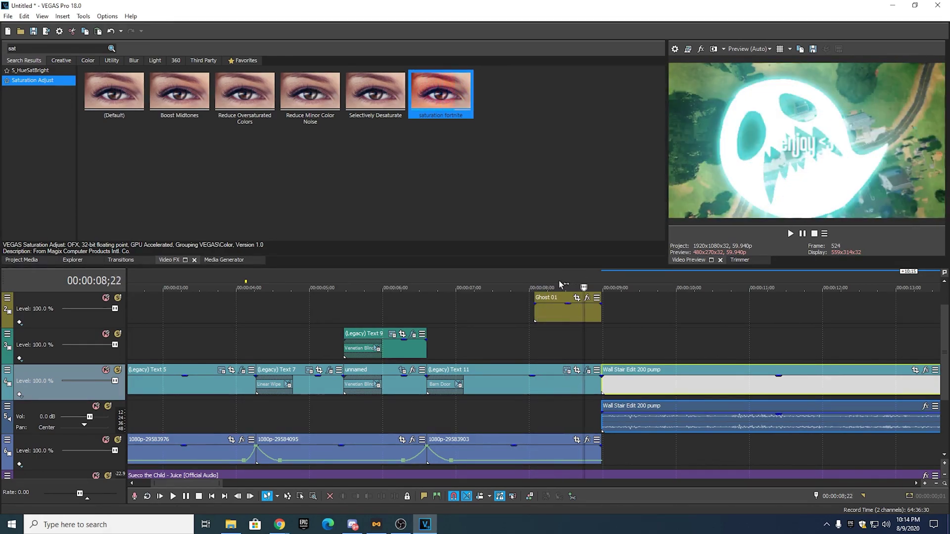
{"action": "key", "text": "Right"}
{"action": "key", "text": "Left"}
{"action": "key", "text": "Right"}
{"action": "key", "text": "Left"}
{"action": "key", "text": "Right"}
{"action": "scroll", "coordinate": [633, 315], "scroll_direction": "up", "scroll_amount": 2}
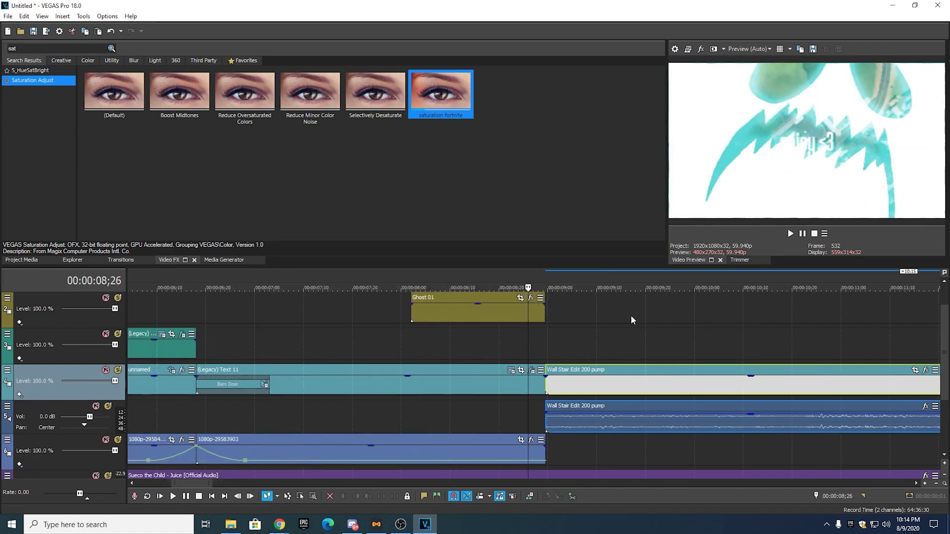
- Split the "enjoy <3" title at 00:00:08;26, delete the remainder, and move the "Wall Stair Edit 200 pump" clip up to the cut
{"action": "left_click", "coordinate": [527, 382]}
{"action": "key", "text": "s"}
{"action": "right_click", "coordinate": [532, 383]}
{"action": "left_click", "coordinate": [551, 159]}
{"action": "left_click_drag", "start_coordinate": [586, 382], "coordinate": [567, 384]}
{"action": "scroll", "coordinate": [566, 380], "scroll_direction": "down", "scroll_amount": 2}
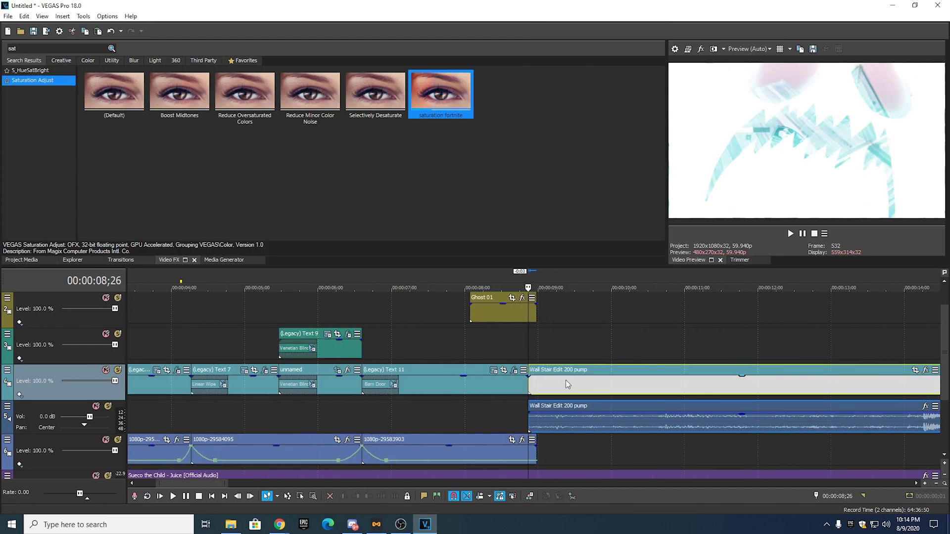
- Step frame by frame through the Ghost 01 overlay and across the cut into the "Wall Stair Edit 200 pump" clip
{"action": "left_click", "coordinate": [465, 276]}
{"action": "key", "text": "Right"}
{"action": "key", "text": "Right"}
{"action": "key", "text": "Right"}
{"action": "key", "text": "Right"}
{"action": "key", "text": "Right"}
{"action": "key", "text": "Right"}
{"action": "key", "text": "Right"}
{"action": "key", "text": "Right"}
{"action": "key", "text": "Right"}
{"action": "key", "text": "Right"}
{"action": "key", "text": "Right"}
{"action": "key", "text": "Right"}
{"action": "key", "text": "Right"}
{"action": "key", "text": "Right"}
{"action": "key", "text": "Right"}
{"action": "key", "text": "Right"}
{"action": "key", "text": "Right"}
{"action": "key", "text": "Right"}
{"action": "key", "text": "Right"}
{"action": "key", "text": "Right"}
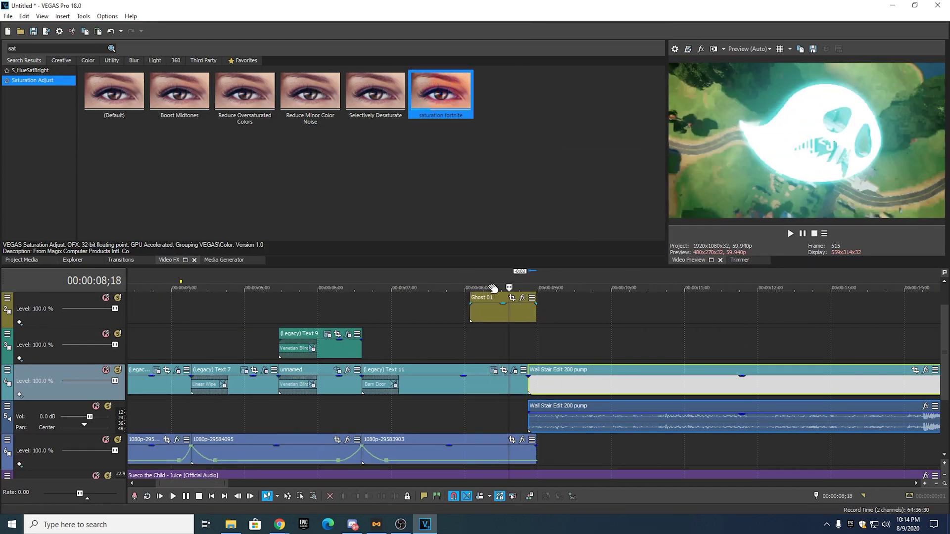
{"action": "key", "text": "Right"}
{"action": "key", "text": "Right"}
{"action": "key", "text": "Right"}
{"action": "key", "text": "Right"}
{"action": "key", "text": "Right"}
{"action": "key", "text": "Right"}
{"action": "key", "text": "Right"}
{"action": "key", "text": "Right"}
{"action": "key", "text": "Right"}
{"action": "key", "text": "Right"}
{"action": "key", "text": "Right"}
{"action": "key", "text": "Right"}
{"action": "key", "text": "Right"}
{"action": "key", "text": "Right"}
{"action": "key", "text": "Right"}
{"action": "key", "text": "Right"}
{"action": "key", "text": "Right"}
{"action": "key", "text": "Right"}
{"action": "key", "text": "Right"}
{"action": "key", "text": "Right"}
{"action": "key", "text": "Right"}
{"action": "key", "text": "Right"}
{"action": "key", "text": "Right"}
{"action": "key", "text": "Right"}
{"action": "key", "text": "Right"}
{"action": "key", "text": "Right"}
{"action": "key", "text": "Right"}
{"action": "key", "text": "Right"}
{"action": "key", "text": "Right"}
{"action": "key", "text": "Right"}
{"action": "key", "text": "Right"}
{"action": "key", "text": "Right"}
{"action": "key", "text": "Right"}
{"action": "key", "text": "Right"}
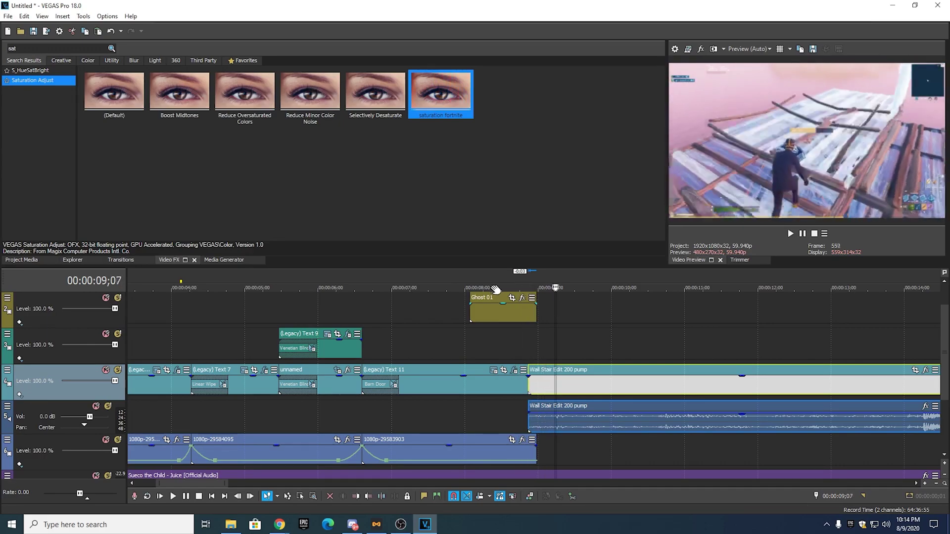
- Play and scrub the ending of the intro, from the "enjoy <3" title through the ghost transition into gameplay
{"action": "scroll", "coordinate": [496, 298], "scroll_direction": "down", "scroll_amount": 1}
{"action": "left_click", "coordinate": [444, 281]}
{"action": "left_click", "coordinate": [791, 233]}
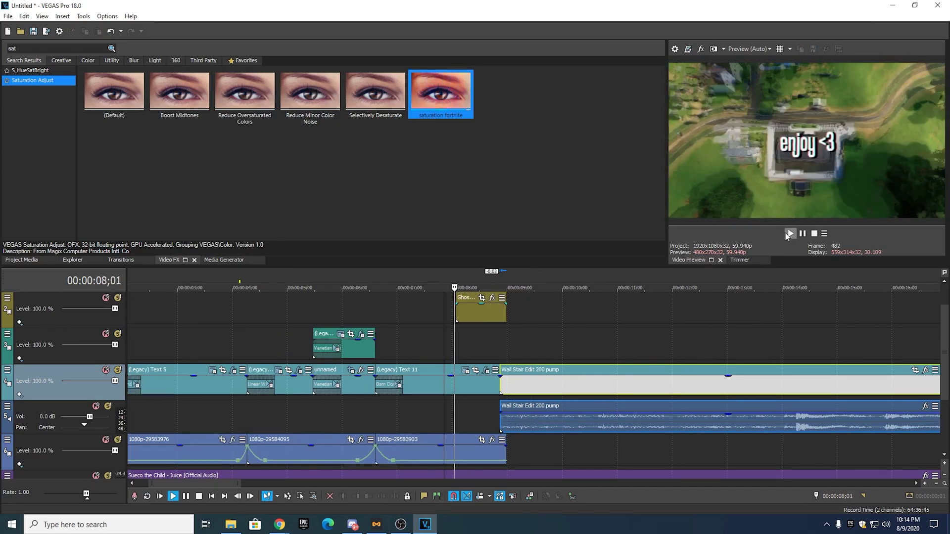
{"action": "left_click", "coordinate": [447, 281]}
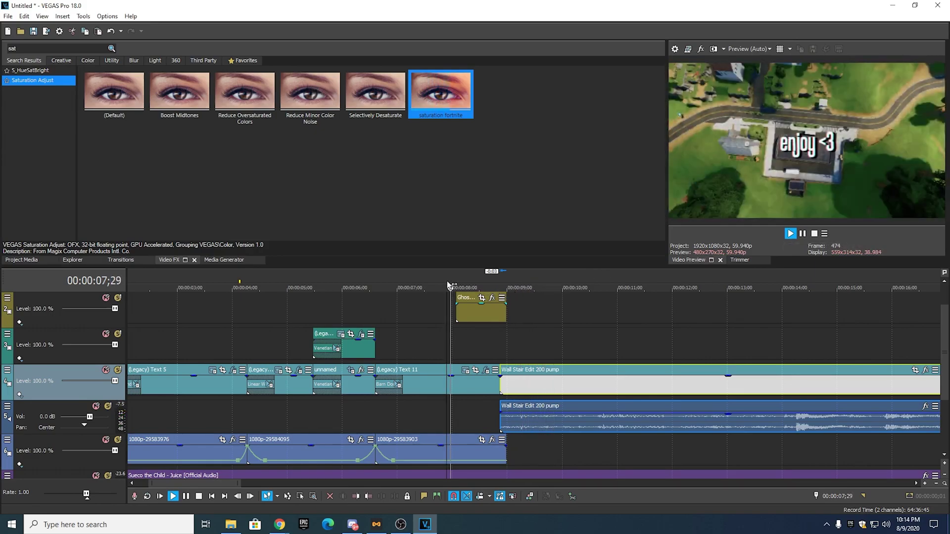
{"action": "left_click", "coordinate": [441, 278]}
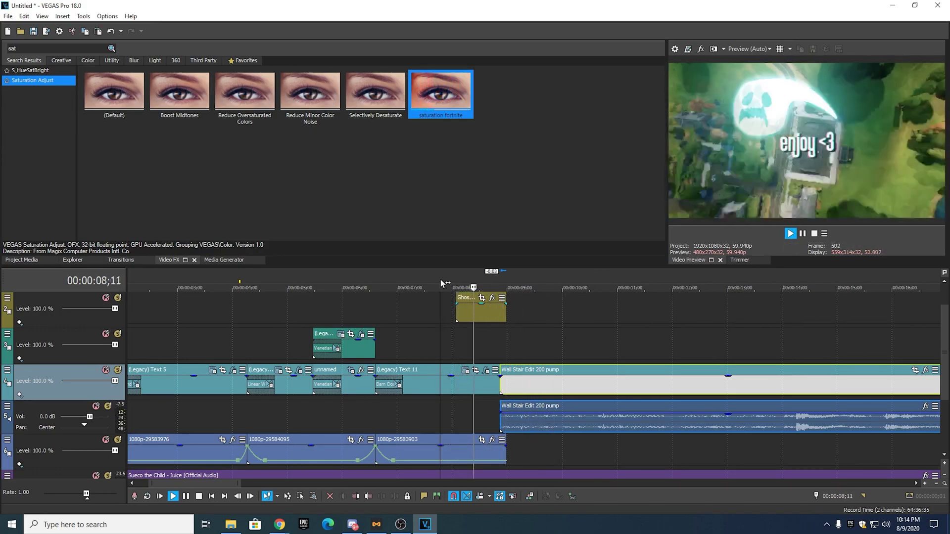
{"action": "left_click", "coordinate": [806, 234]}
{"action": "left_click", "coordinate": [456, 282]}
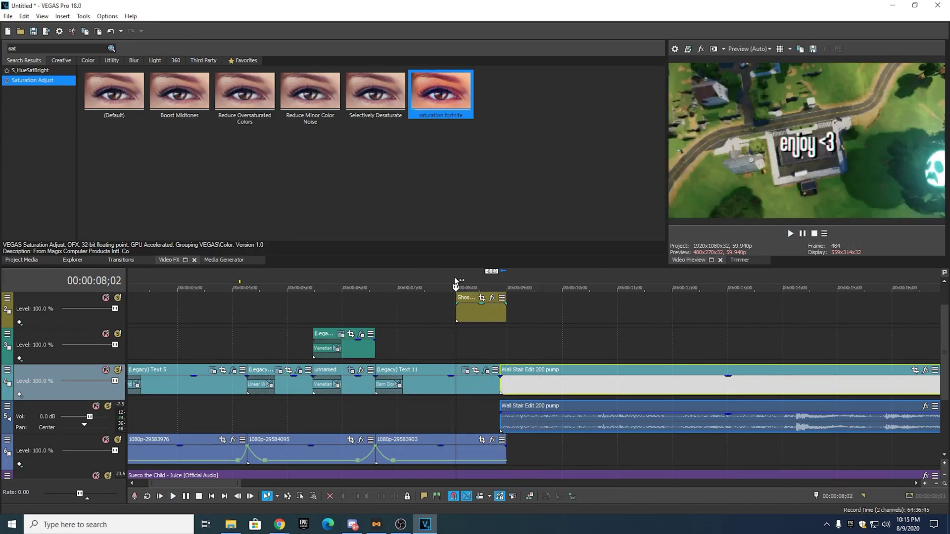
{"action": "left_click_drag", "start_coordinate": [464, 280], "coordinate": [490, 286]}
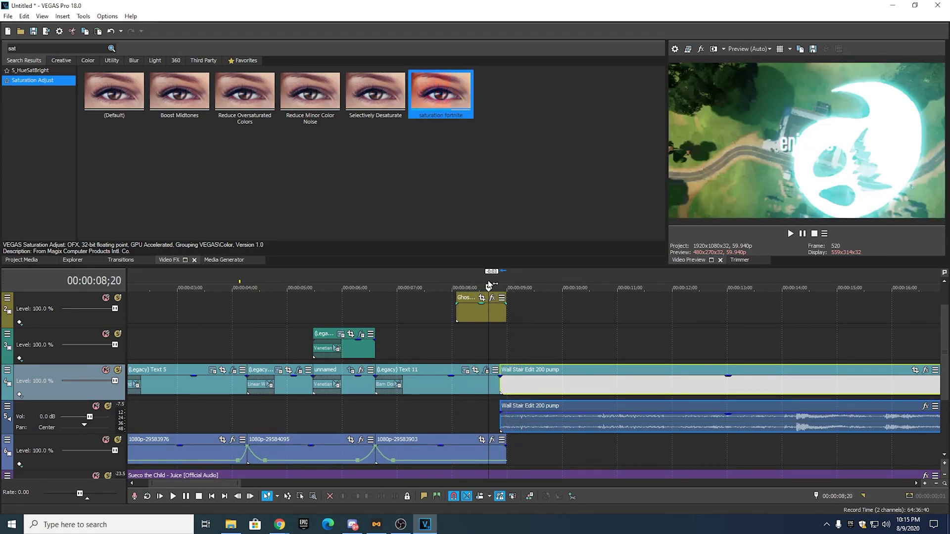
{"action": "key", "text": "space"}
{"action": "left_click", "coordinate": [454, 283]}
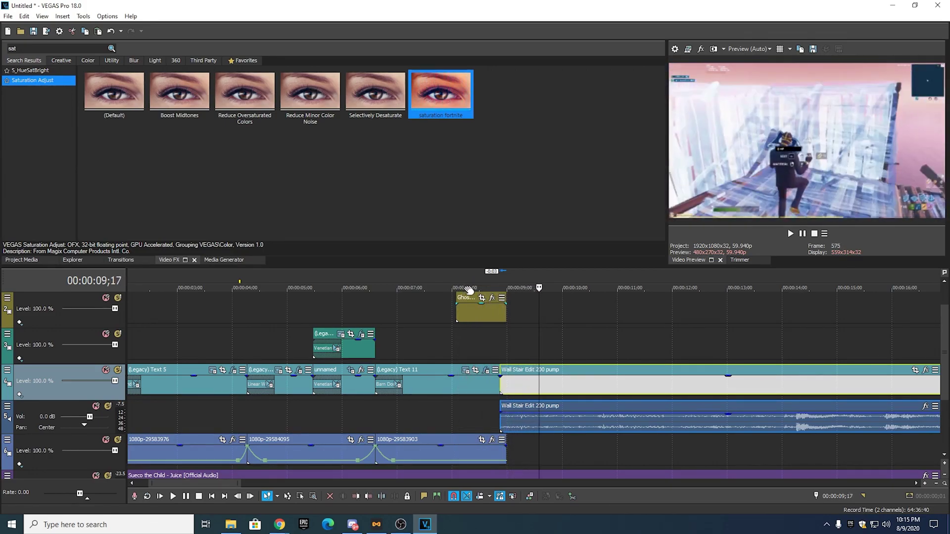
- Scrub through the "Wall Stair Edit 200 pump" clip to examine where the gameplay action happens
{"action": "scroll", "coordinate": [469, 292], "scroll_direction": "down", "scroll_amount": 3}
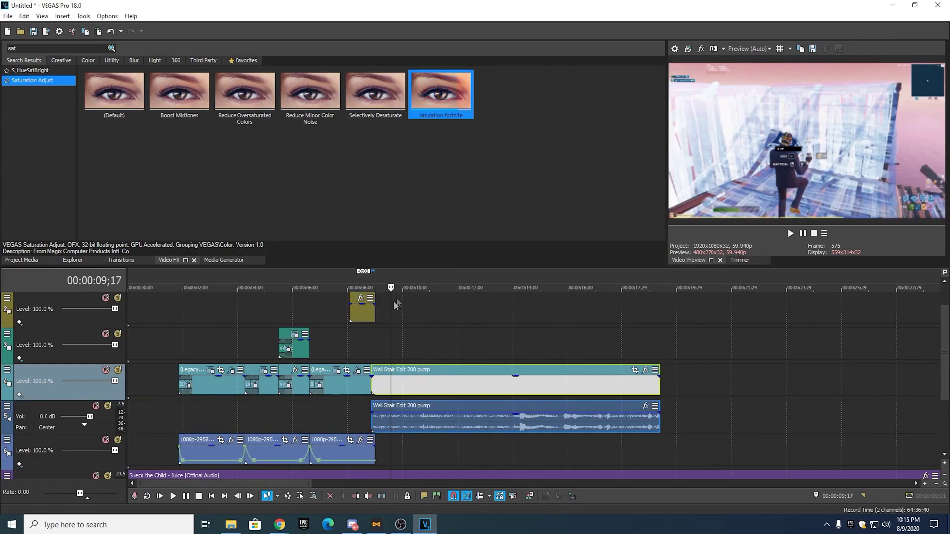
{"action": "left_click", "coordinate": [361, 384]}
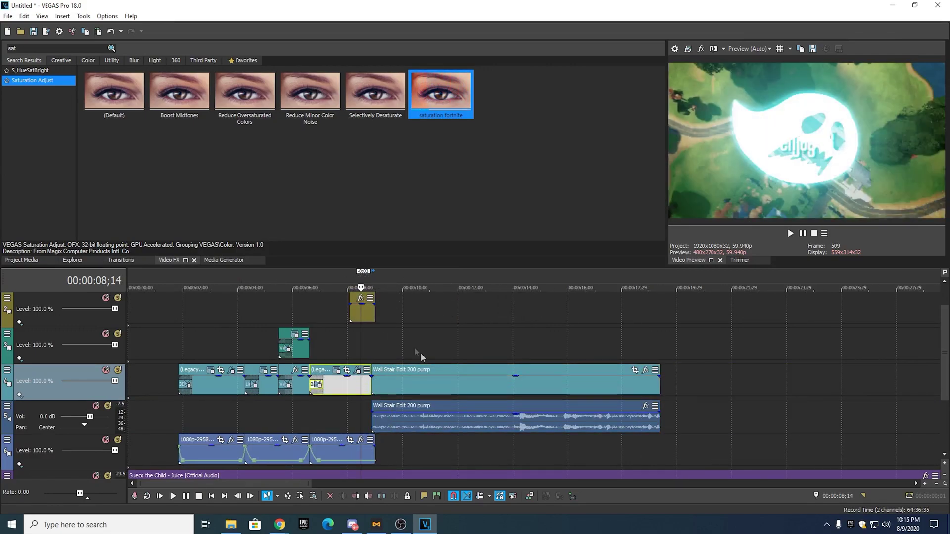
{"action": "left_click", "coordinate": [350, 285]}
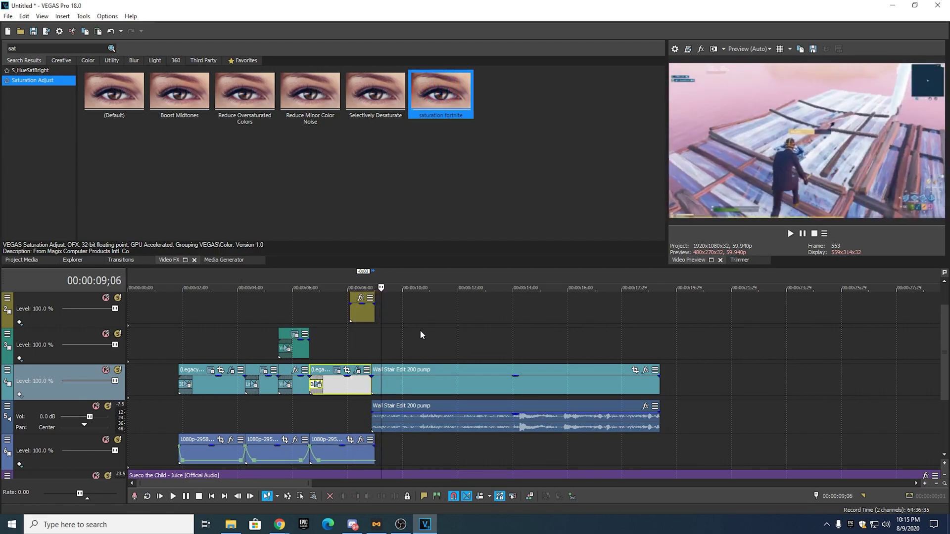
{"action": "left_click", "coordinate": [386, 392]}
{"action": "left_click", "coordinate": [521, 282]}
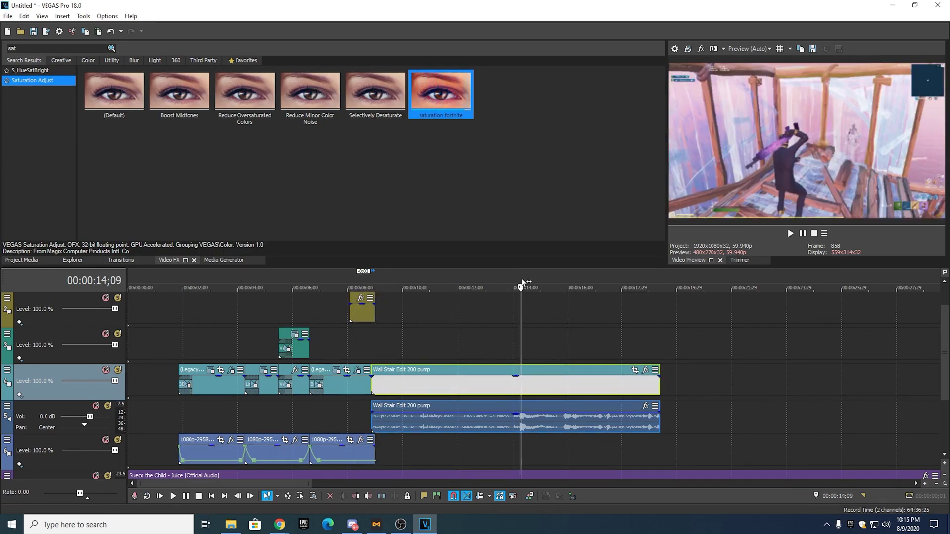
{"action": "left_click", "coordinate": [507, 280]}
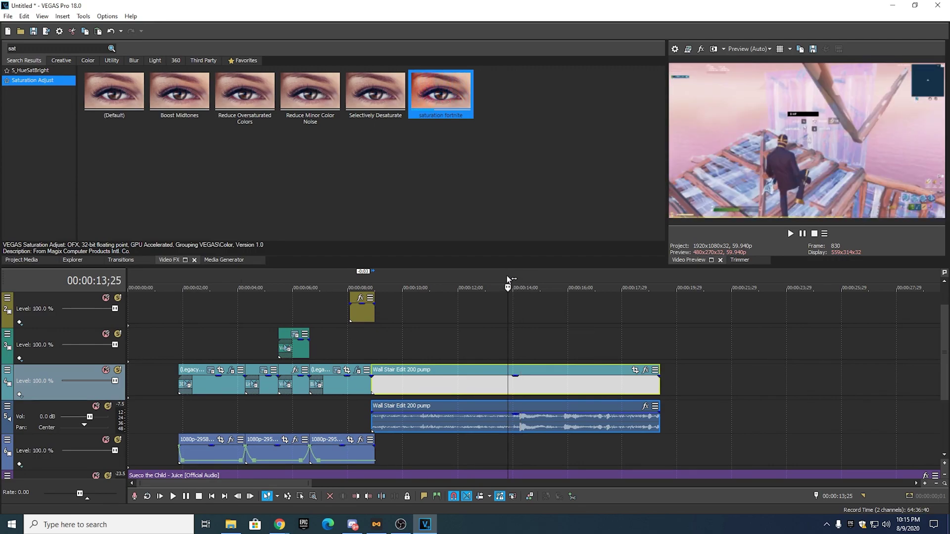
{"action": "left_click_drag", "start_coordinate": [513, 280], "coordinate": [483, 275]}
- Listen to the gameplay with the music, then set track 5's volume to -9.4 dB and music track 7's to -19.9 dB
{"action": "left_click_drag", "start_coordinate": [945, 354], "coordinate": [945, 372]}
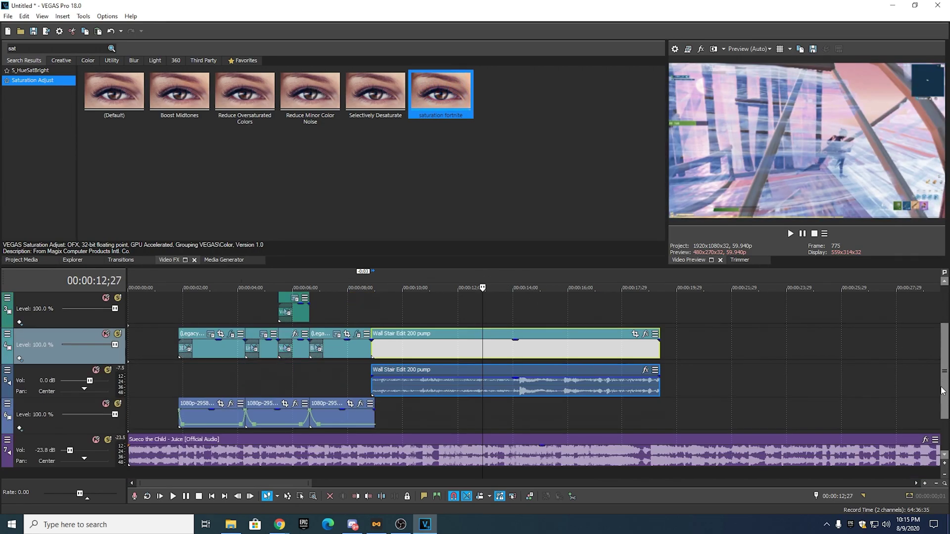
{"action": "left_click", "coordinate": [443, 282]}
{"action": "left_click", "coordinate": [790, 234]}
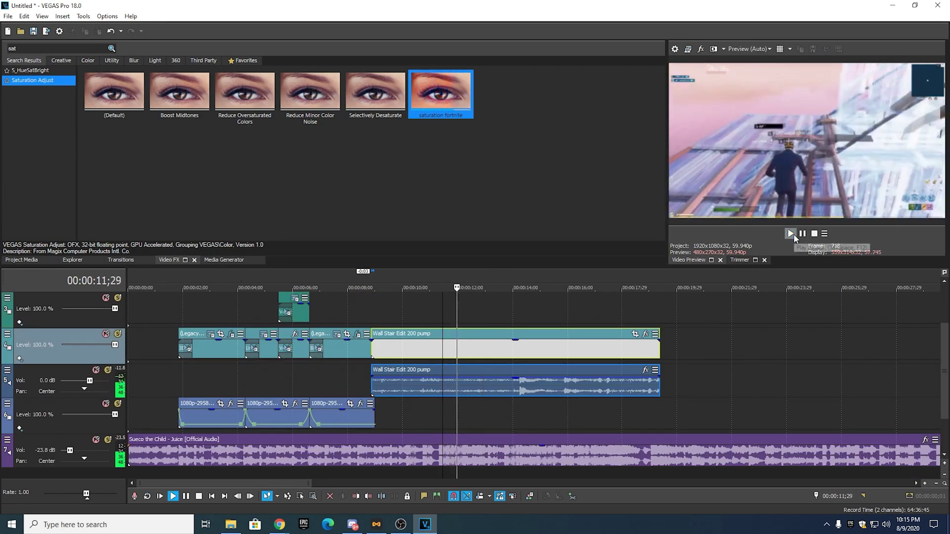
{"action": "left_click", "coordinate": [385, 279]}
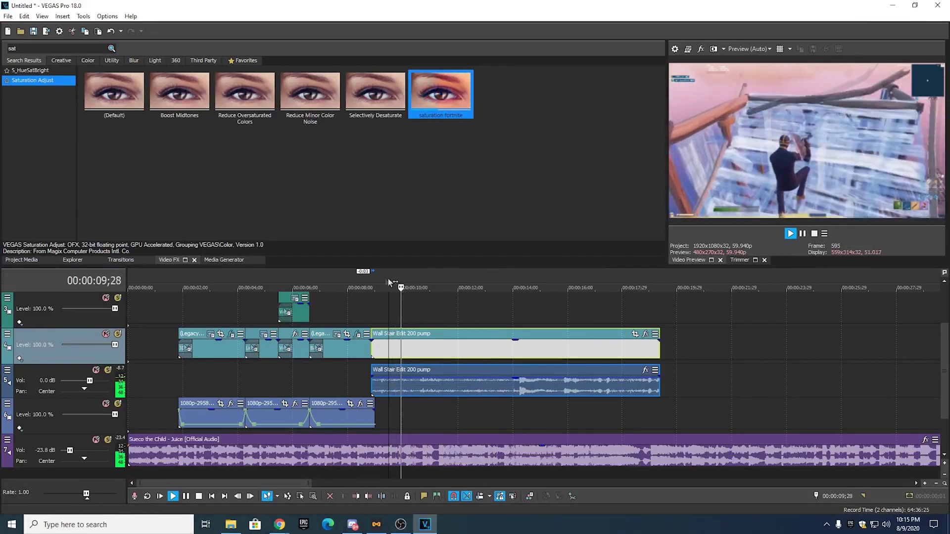
{"action": "key", "text": "space"}
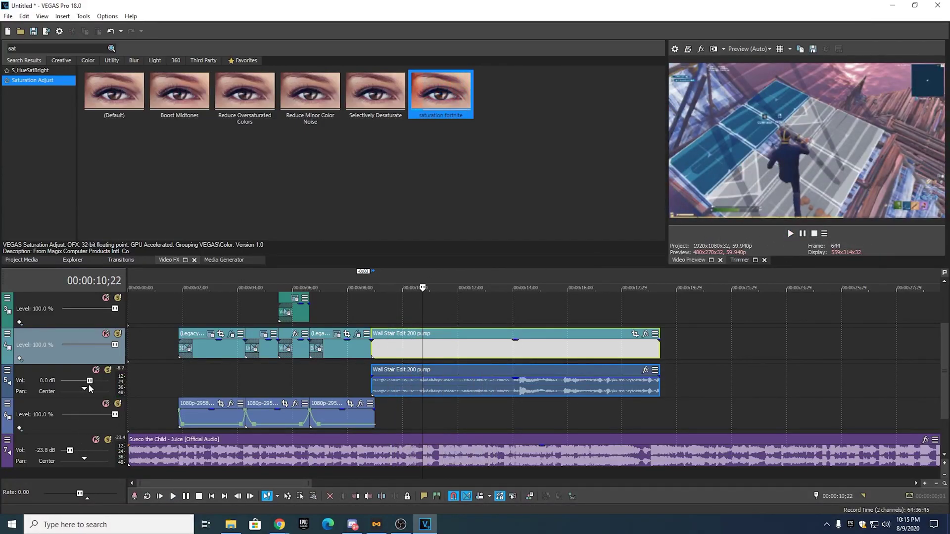
{"action": "left_click_drag", "start_coordinate": [89, 383], "coordinate": [84, 386]}
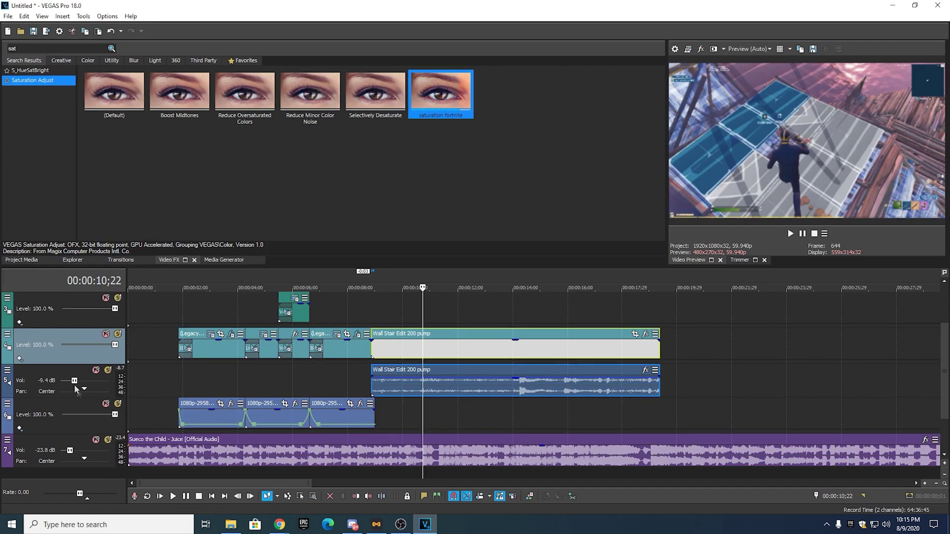
{"action": "left_click_drag", "start_coordinate": [69, 451], "coordinate": [71, 451]}
- Play the gameplay with the music and place a timeline marker on the beat at 00:00:11;10
{"action": "left_click", "coordinate": [803, 234]}
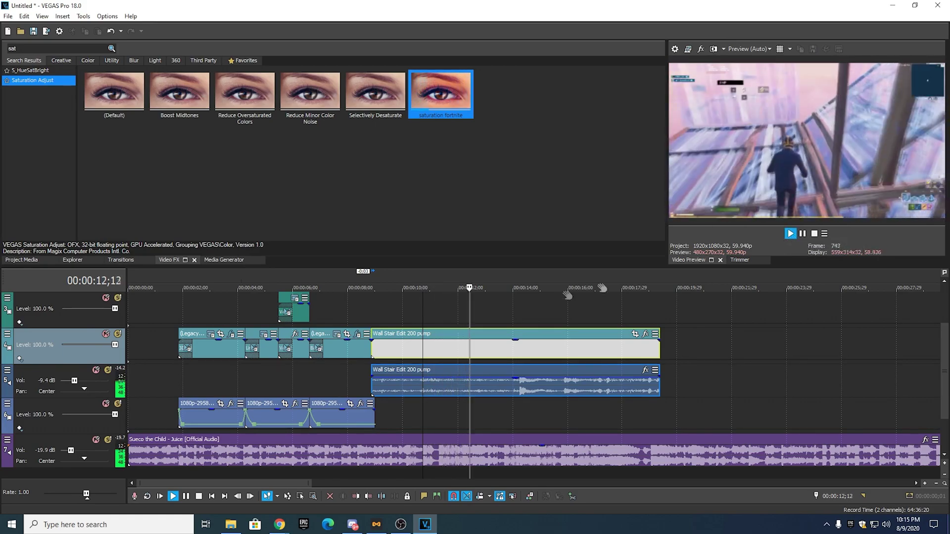
{"action": "left_click", "coordinate": [504, 281]}
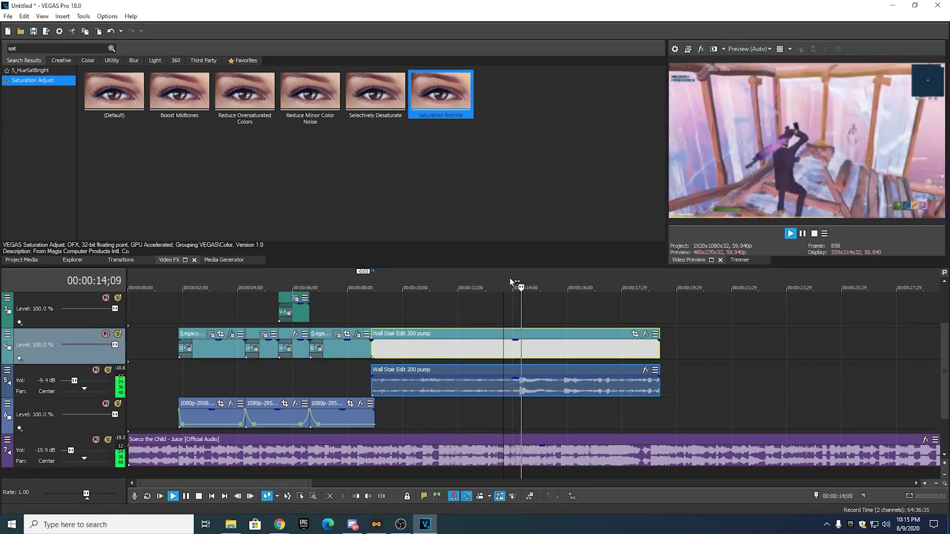
{"action": "left_click", "coordinate": [384, 282]}
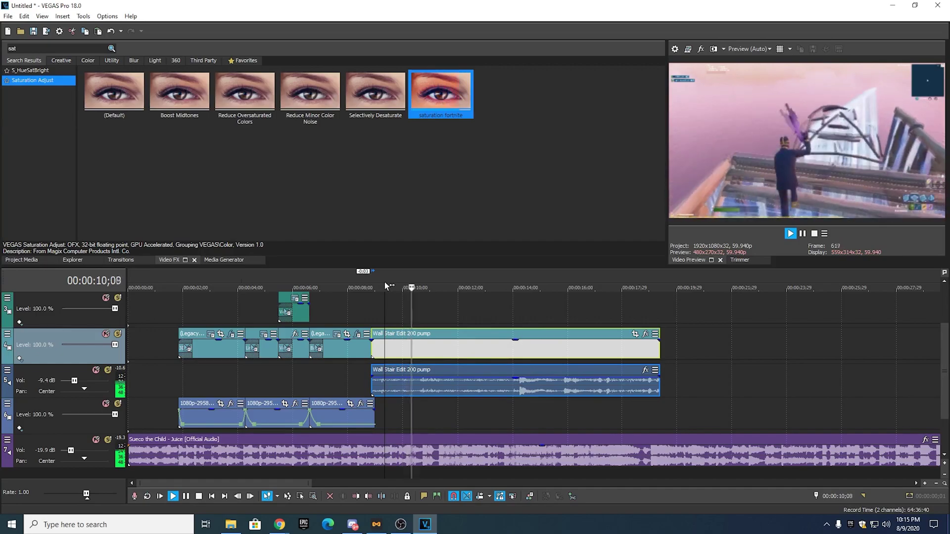
{"action": "key", "text": "m"}
{"action": "right_click", "coordinate": [532, 349]}
{"action": "left_click", "coordinate": [529, 291]}
{"action": "left_click", "coordinate": [802, 234]}
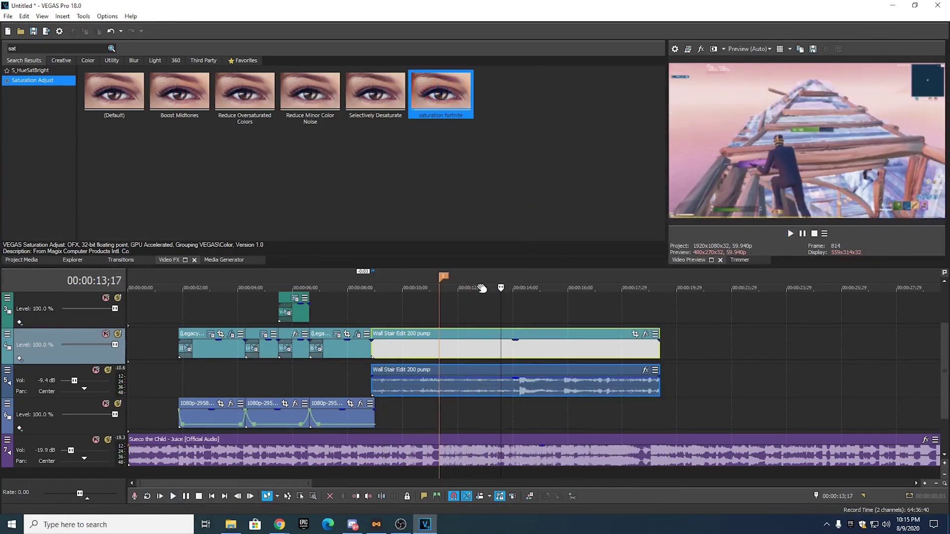
{"action": "left_click", "coordinate": [441, 278]}
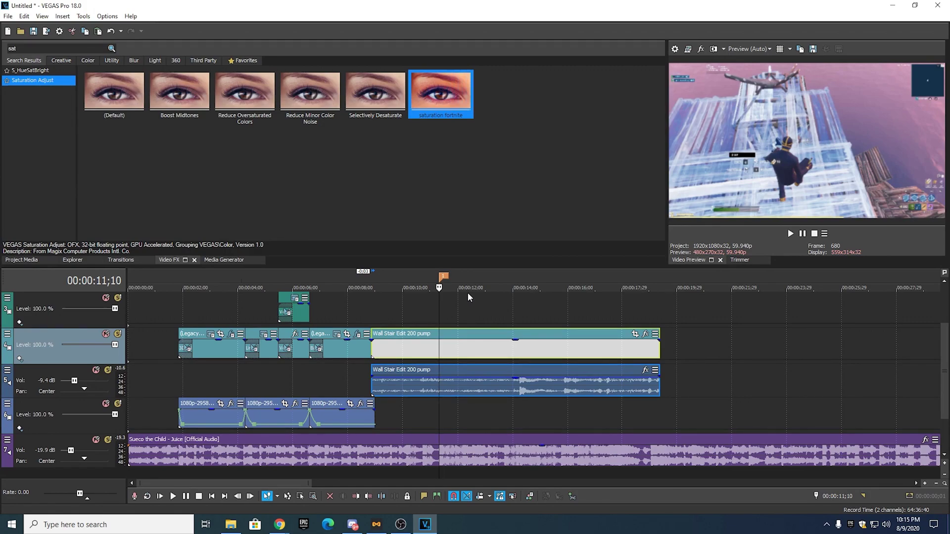
- Move the "Wall Stair Edit 200 pump" clip 3;03 later and step to the frame where the pump shot is fired
{"action": "left_click", "coordinate": [497, 283]}
{"action": "left_click", "coordinate": [523, 279]}
{"action": "left_click", "coordinate": [498, 281]}
{"action": "left_click_drag", "start_coordinate": [389, 349], "coordinate": [475, 348]}
{"action": "left_click", "coordinate": [639, 279]}
{"action": "key", "text": "Right"}
{"action": "key", "text": "Right"}
{"action": "key", "text": "Right"}
{"action": "key", "text": "Right"}
{"action": "key", "text": "Right"}
{"action": "key", "text": "Right"}
{"action": "key", "text": "Right"}
{"action": "key", "text": "Right"}
{"action": "key", "text": "Right"}
{"action": "key", "text": "Right"}
{"action": "key", "text": "Right"}
{"action": "key", "text": "Right"}
{"action": "key", "text": "Right"}
{"action": "key", "text": "Right"}
{"action": "key", "text": "Right"}
{"action": "key", "text": "Right"}
{"action": "key", "text": "Right"}
{"action": "key", "text": "Right"}
{"action": "key", "text": "Right"}
{"action": "key", "text": "Right"}
{"action": "key", "text": "Right"}
{"action": "key", "text": "Right"}
{"action": "key", "text": "Right"}
{"action": "key", "text": "Right"}
{"action": "key", "text": "Right"}
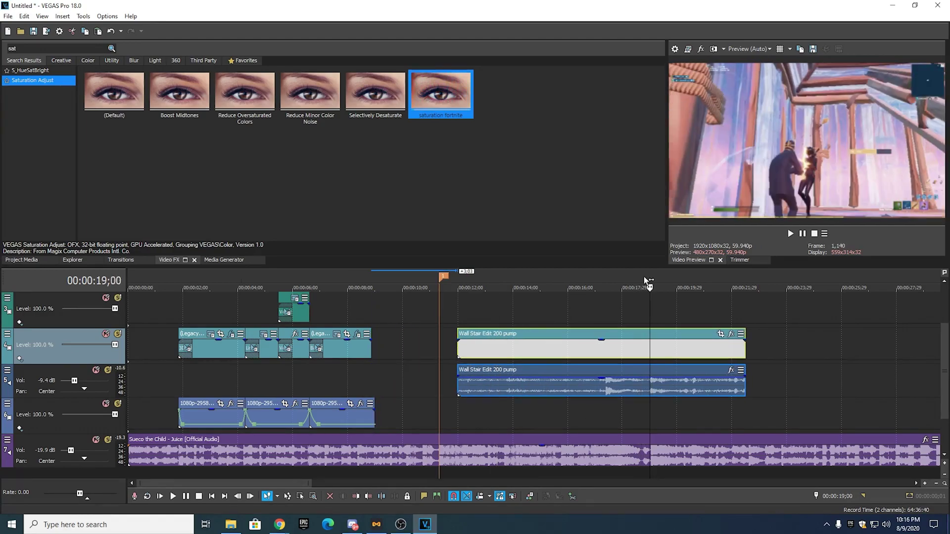
{"action": "key", "text": "Right"}
{"action": "key", "text": "Right"}
{"action": "key", "text": "Right"}
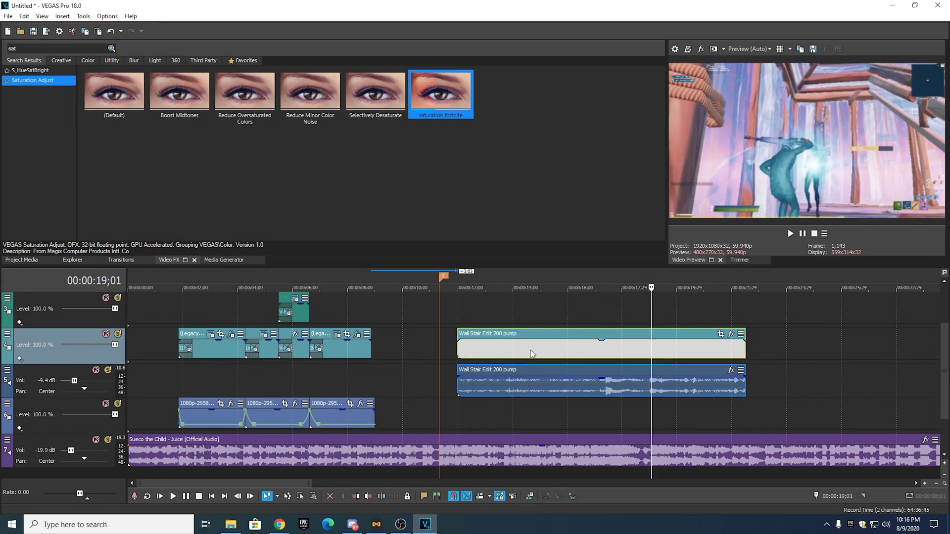
- Trim the opening of the "Wall Stair Edit 200 pump" clip and slide it back against the title so the shot falls near the marker
{"action": "left_click_drag", "start_coordinate": [460, 355], "coordinate": [431, 359]}
{"action": "left_click", "coordinate": [432, 277]}
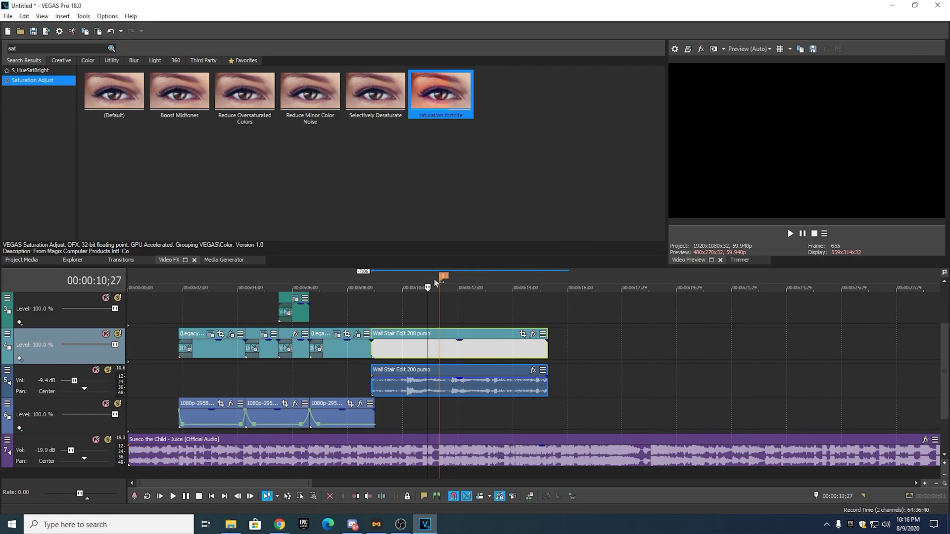
{"action": "scroll", "coordinate": [403, 296], "scroll_direction": "up", "scroll_amount": 2}
{"action": "key", "text": "space"}
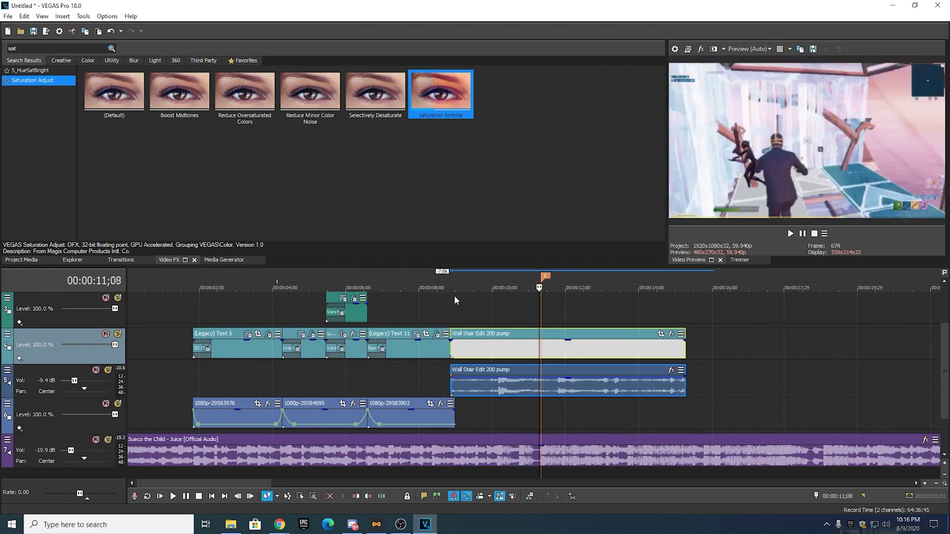
{"action": "left_click_drag", "start_coordinate": [481, 350], "coordinate": [458, 352]}
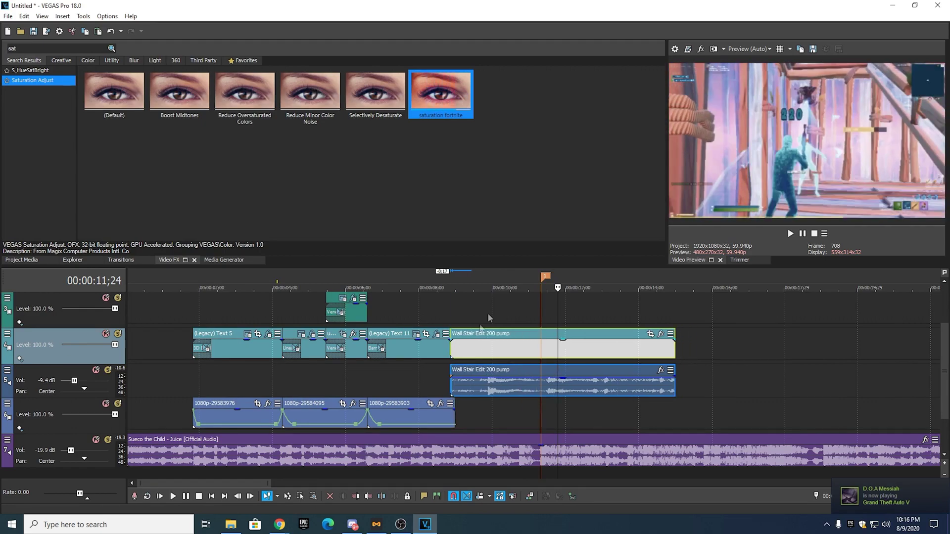
{"action": "left_click", "coordinate": [538, 283]}
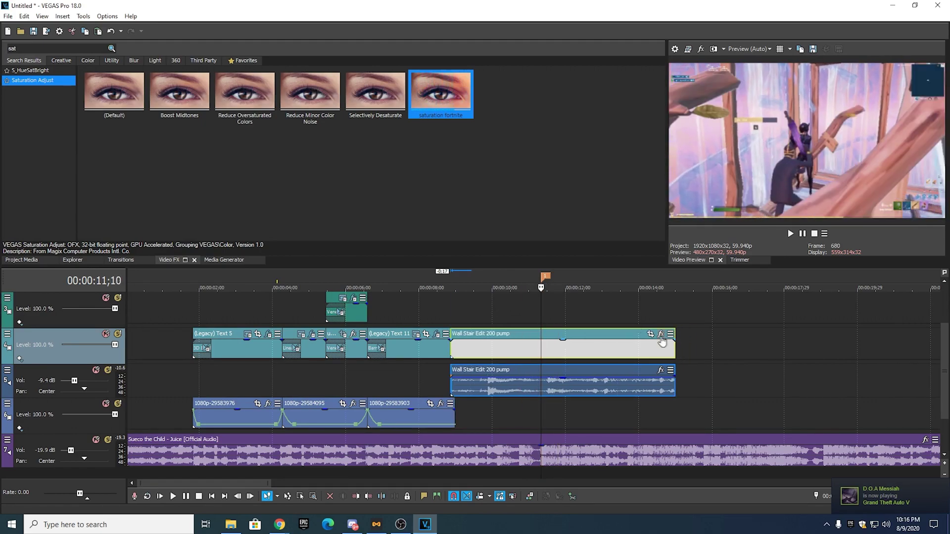
{"action": "scroll", "coordinate": [663, 341], "scroll_direction": "up", "scroll_amount": 2}
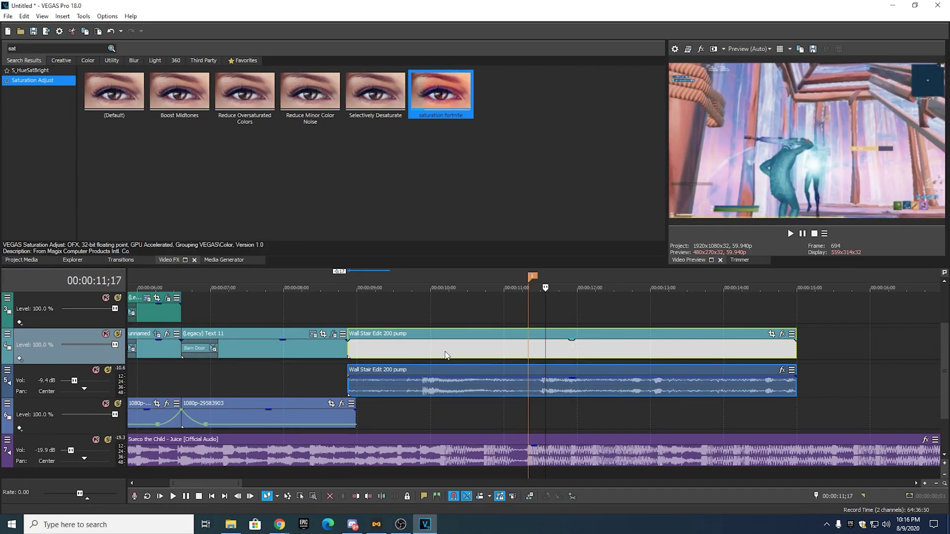
- Trim a few more frames off the gameplay clip's start and close the gap, lining up the pump shot with the marker
{"action": "left_click_drag", "start_coordinate": [348, 346], "coordinate": [362, 346]}
{"action": "left_click_drag", "start_coordinate": [432, 347], "coordinate": [418, 350]}
{"action": "left_click", "coordinate": [509, 286]}
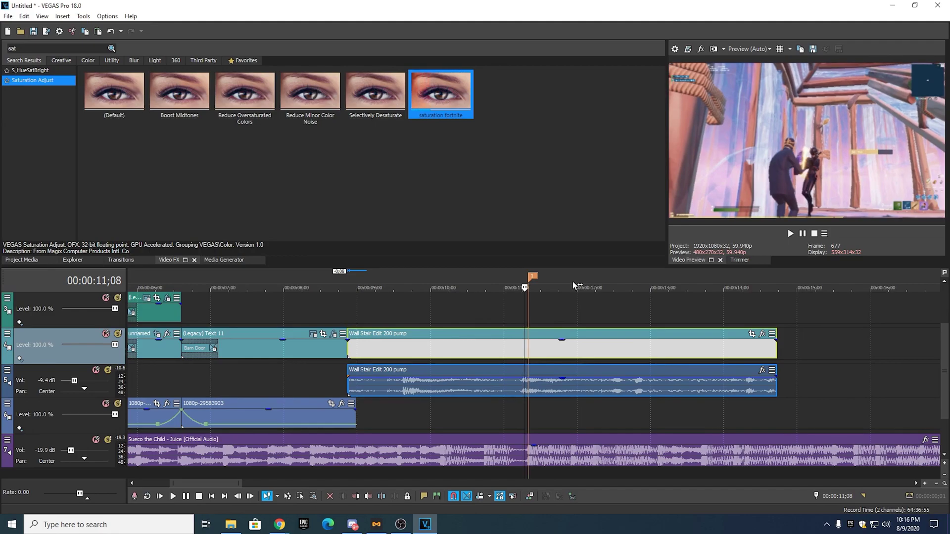
{"action": "scroll", "coordinate": [569, 290], "scroll_direction": "up", "scroll_amount": 3}
{"action": "scroll", "coordinate": [542, 289], "scroll_direction": "down", "scroll_amount": 4}
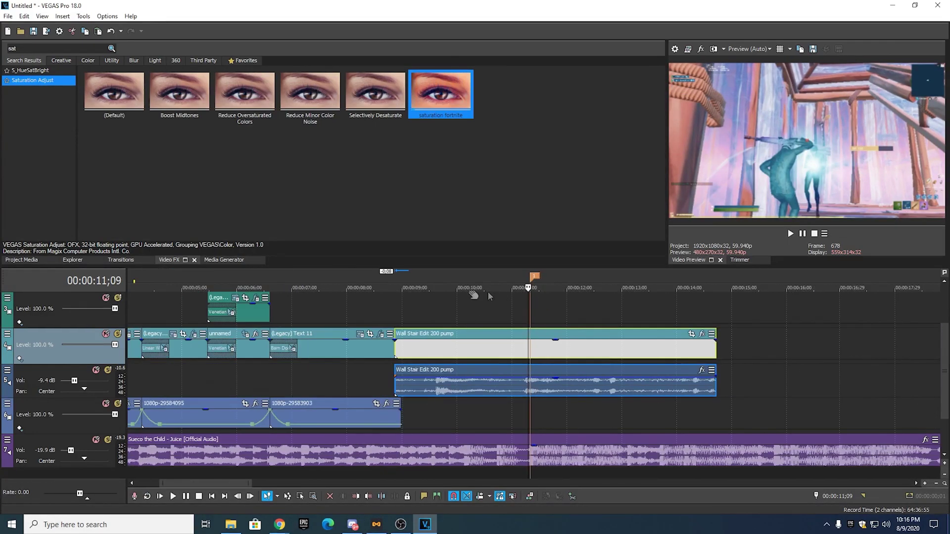
- Play back the ghost transition and the trimmed gameplay clip to check the shot against the music beat
{"action": "left_click", "coordinate": [384, 283]}
{"action": "left_click", "coordinate": [791, 234]}
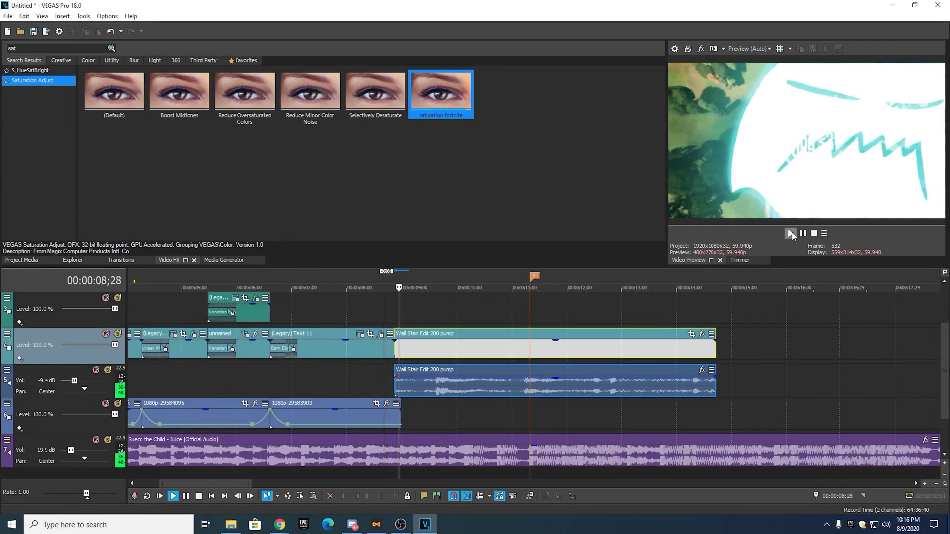
{"action": "left_click", "coordinate": [381, 278]}
{"action": "left_click", "coordinate": [396, 279]}
{"action": "left_click", "coordinate": [380, 277]}
{"action": "left_click", "coordinate": [380, 277]}
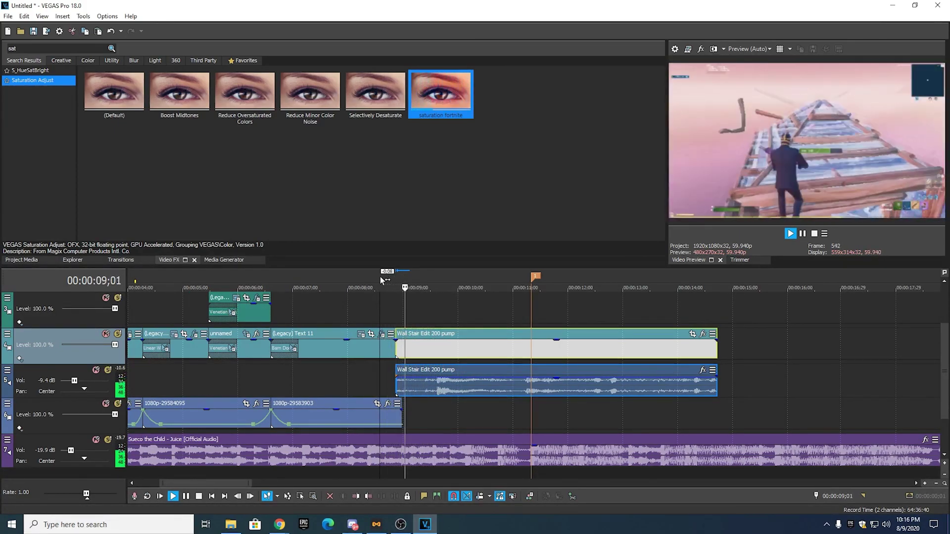
{"action": "scroll", "coordinate": [483, 302], "scroll_direction": "down", "scroll_amount": 3}
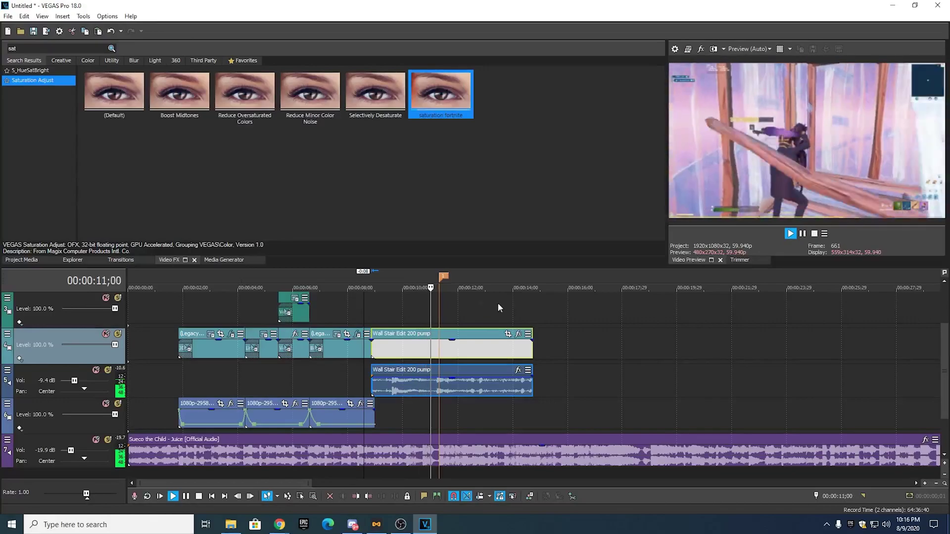
- Replay the opening of the gameplay clip, delete the shot marker, and stop on the frame where the pump shot is fired
{"action": "left_click", "coordinate": [362, 288]}
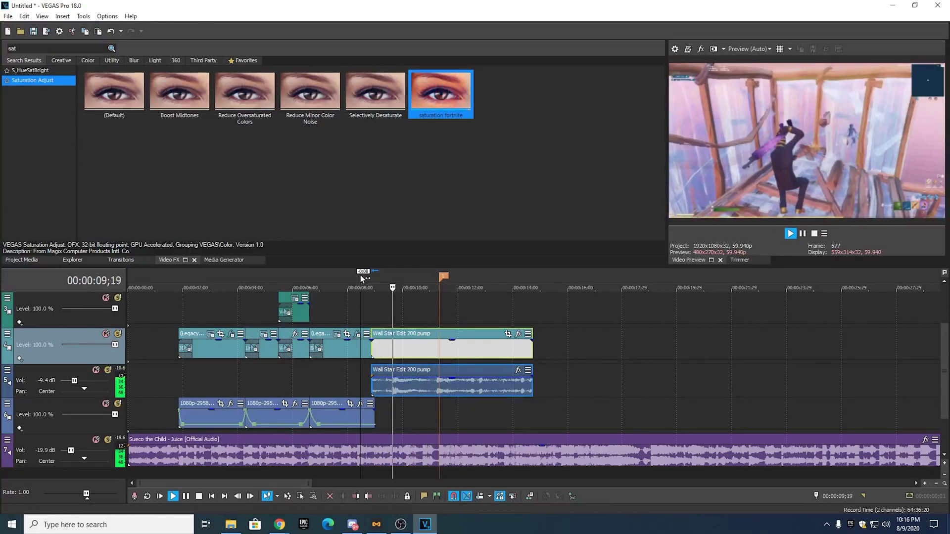
{"action": "left_click", "coordinate": [802, 234]}
{"action": "right_click", "coordinate": [444, 278]}
{"action": "left_click", "coordinate": [458, 310]}
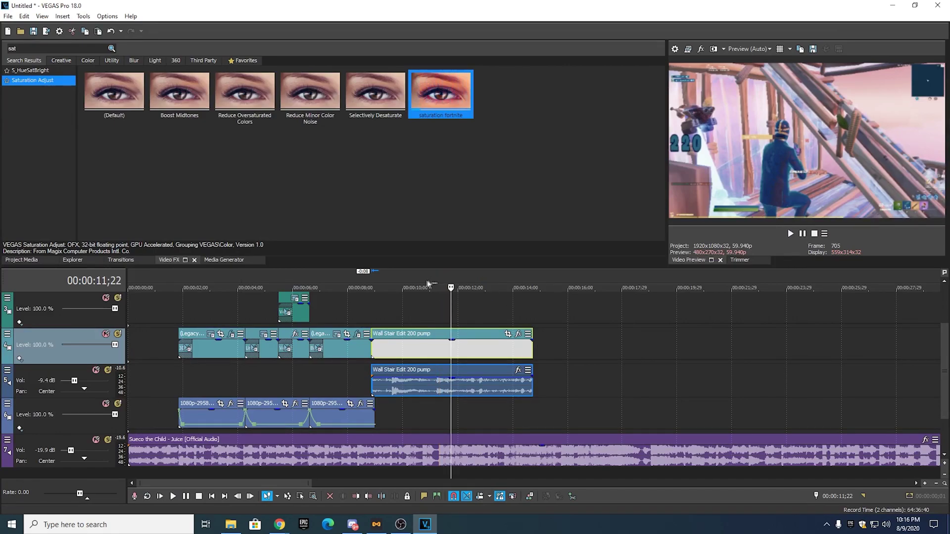
{"action": "left_click", "coordinate": [424, 285]}
{"action": "key", "text": "space"}
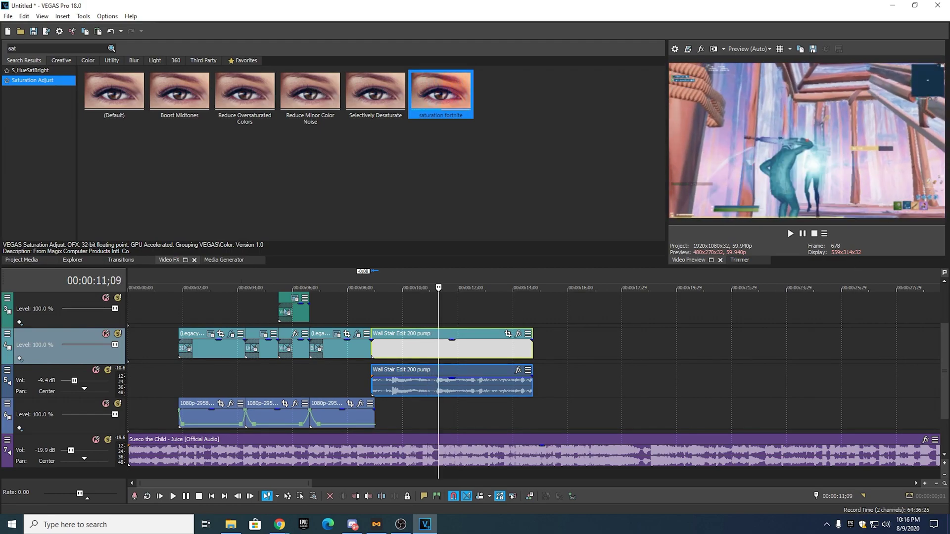
- Insert an audio track below the music and add the Guncock and Bass_Swoosh (1) sound effects to it
{"action": "key", "text": "alt+Tab"}
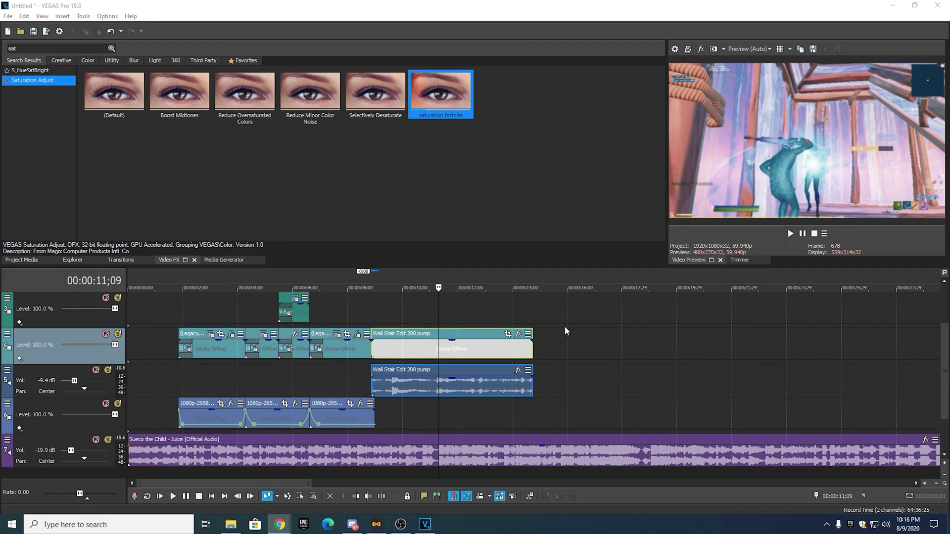
{"action": "scroll", "coordinate": [495, 396], "scroll_direction": "down", "scroll_amount": 1}
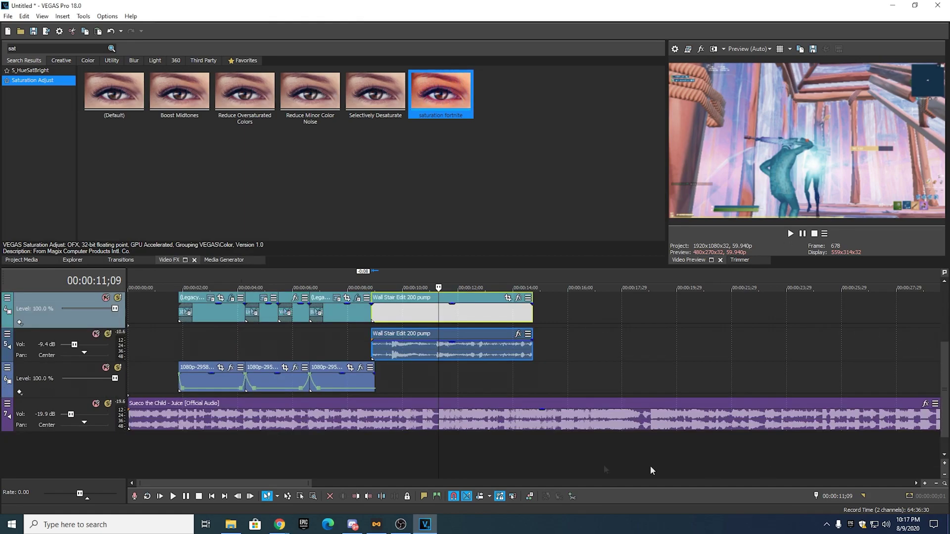
{"action": "right_click", "coordinate": [482, 454]}
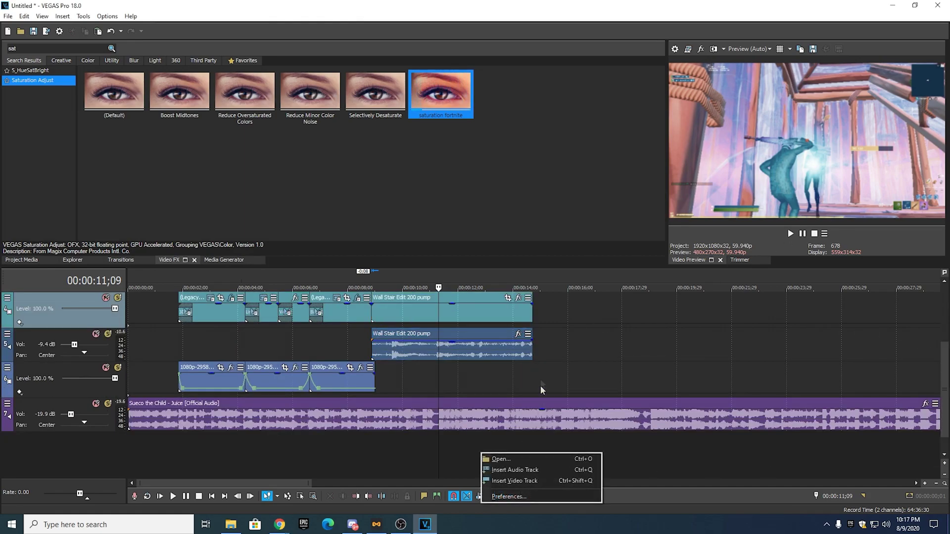
{"action": "left_click", "coordinate": [528, 471]}
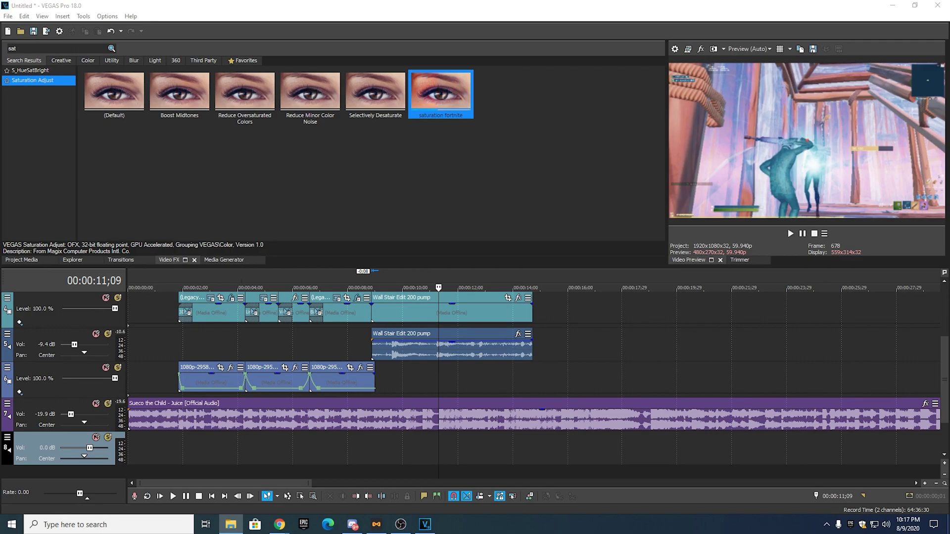
{"action": "left_click_drag", "start_coordinate": [441, 94], "coordinate": [411, 458]}
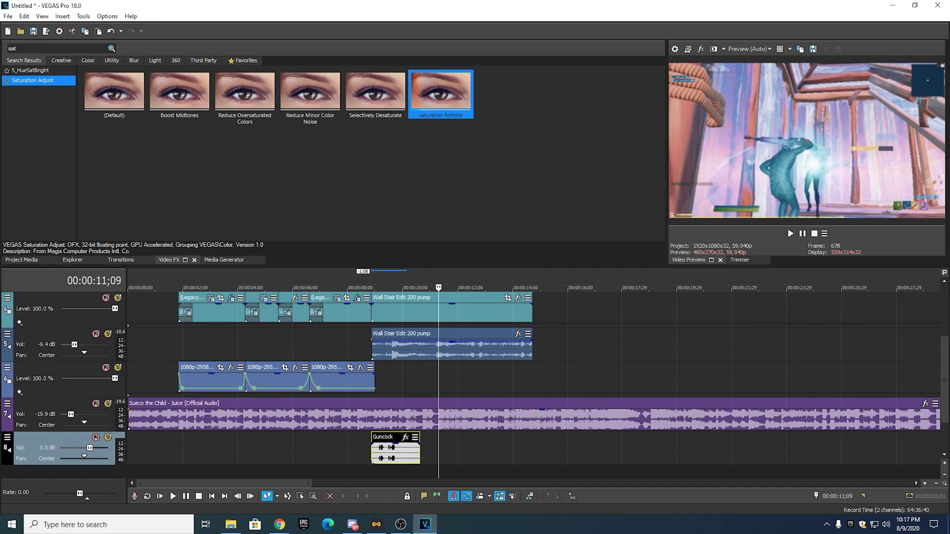
{"action": "left_click_drag", "start_coordinate": [490, 430], "coordinate": [518, 454]}
- Slide the Bass_Swoosh (1) sound slightly earlier so it peaks on the pump shot, and trim both its ends
{"action": "scroll", "coordinate": [495, 448], "scroll_direction": "up", "scroll_amount": 5}
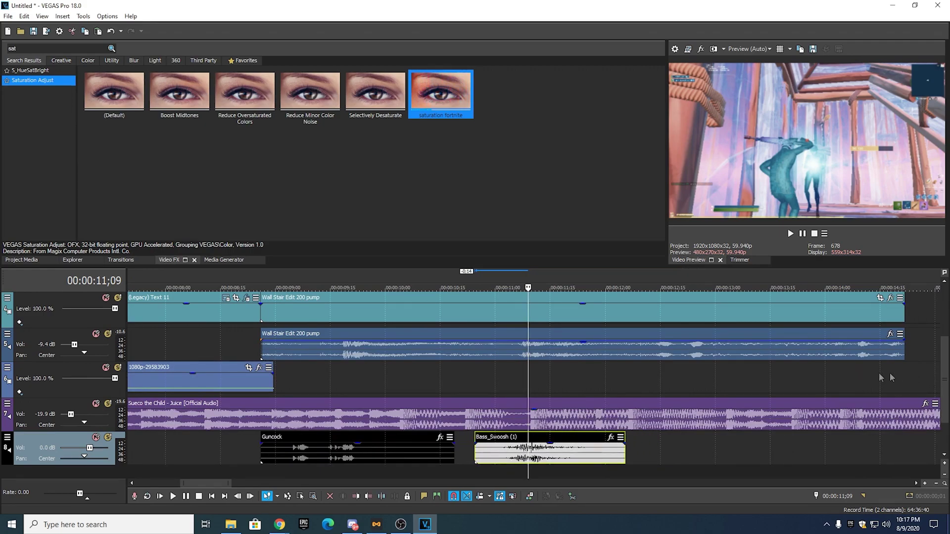
{"action": "left_click_drag", "start_coordinate": [552, 462], "coordinate": [533, 459]}
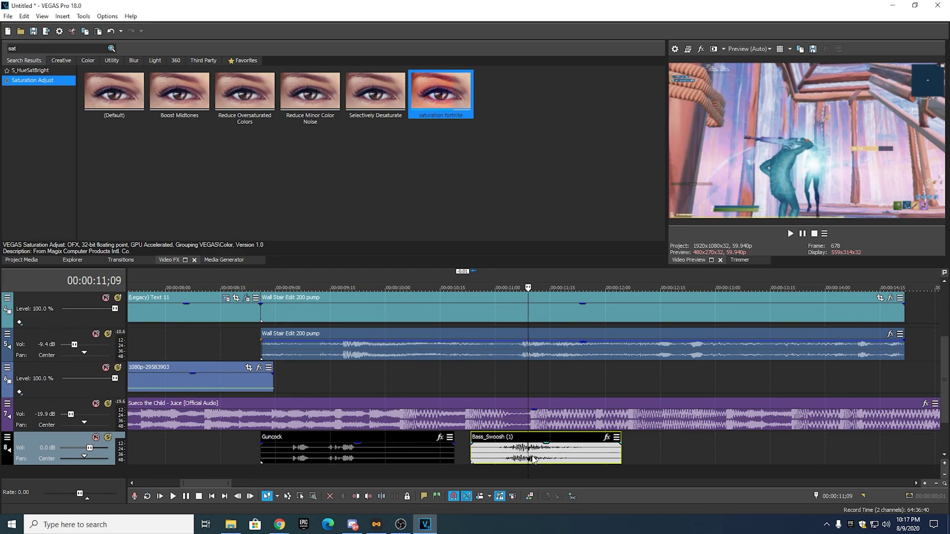
{"action": "left_click_drag", "start_coordinate": [471, 448], "coordinate": [488, 448]}
{"action": "left_click_drag", "start_coordinate": [622, 456], "coordinate": [590, 457]}
- Trim the ends of the Guncock sound, shift it later to just before the swoosh, and play back the result
{"action": "left_click", "coordinate": [367, 449]}
{"action": "scroll", "coordinate": [367, 450], "scroll_direction": "down", "scroll_amount": 5}
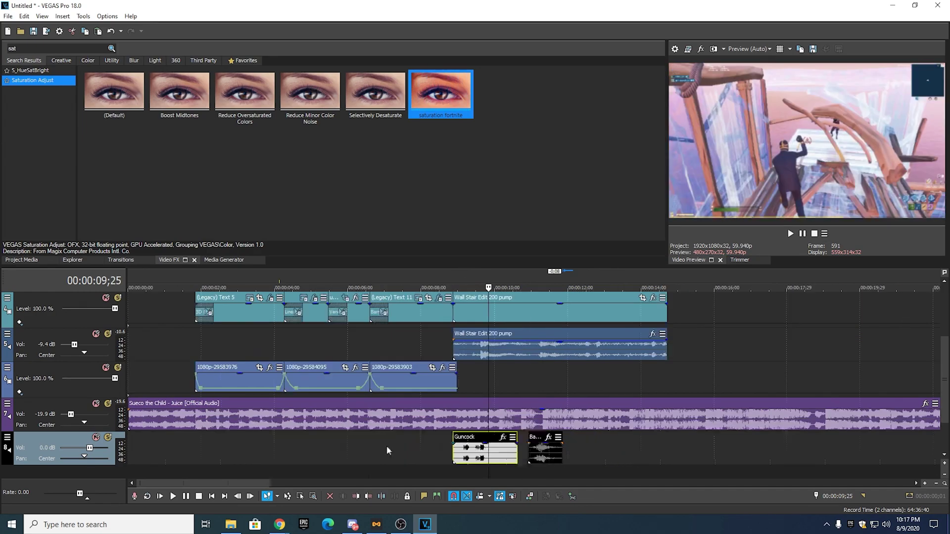
{"action": "left_click_drag", "start_coordinate": [516, 455], "coordinate": [491, 459]}
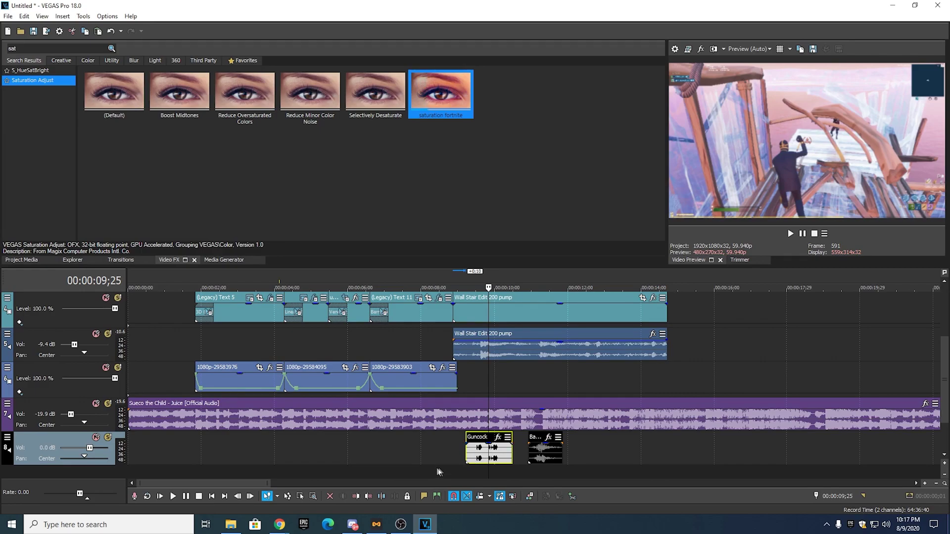
{"action": "left_click", "coordinate": [444, 279]}
{"action": "left_click", "coordinate": [790, 235]}
{"action": "left_click_drag", "start_coordinate": [495, 452], "coordinate": [512, 451]}
{"action": "left_click", "coordinate": [802, 234]}
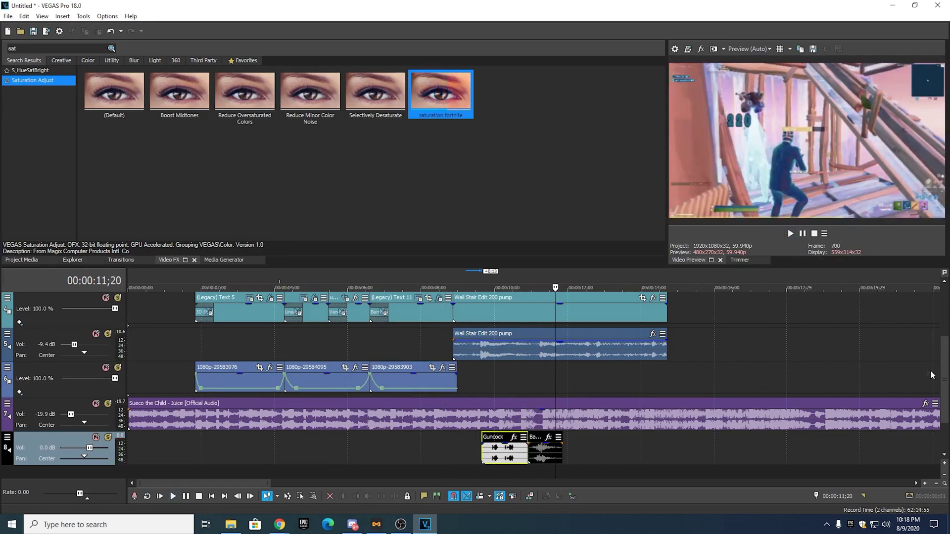
- Insert another audio track below the music and move the Bass_Swoosh (1) sound onto it at the same time position
{"action": "scroll", "coordinate": [928, 374], "scroll_direction": "down", "scroll_amount": 1}
{"action": "right_click", "coordinate": [640, 418]}
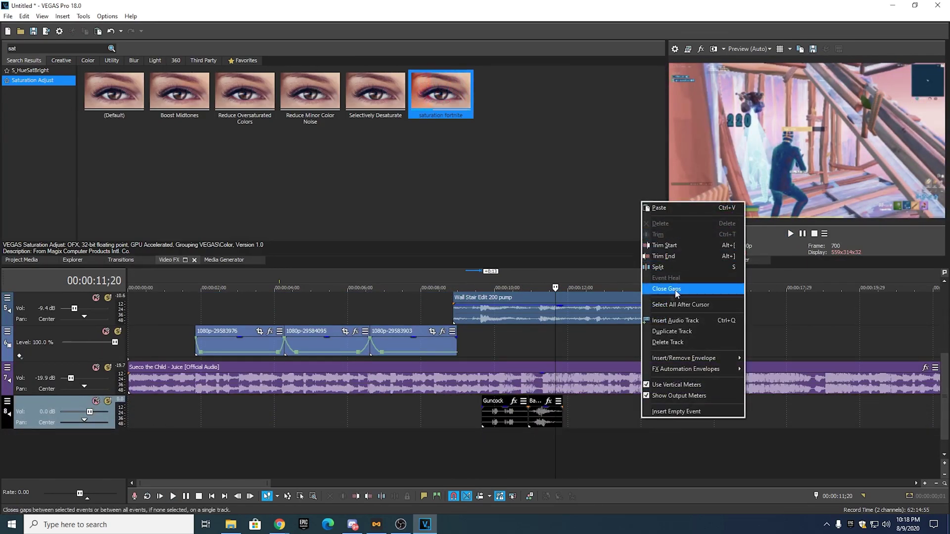
{"action": "left_click", "coordinate": [702, 321]}
{"action": "left_click", "coordinate": [543, 455]}
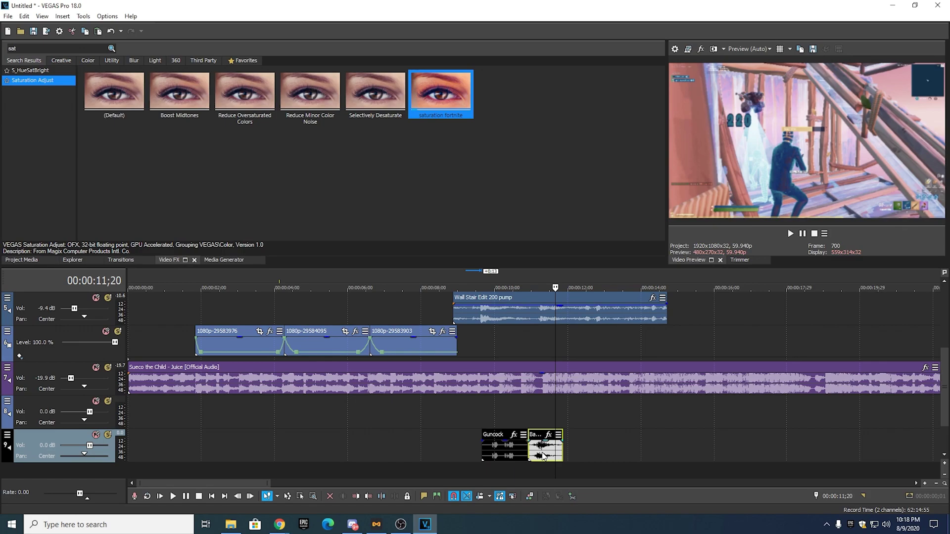
{"action": "left_click_drag", "start_coordinate": [541, 429], "coordinate": [538, 431]}
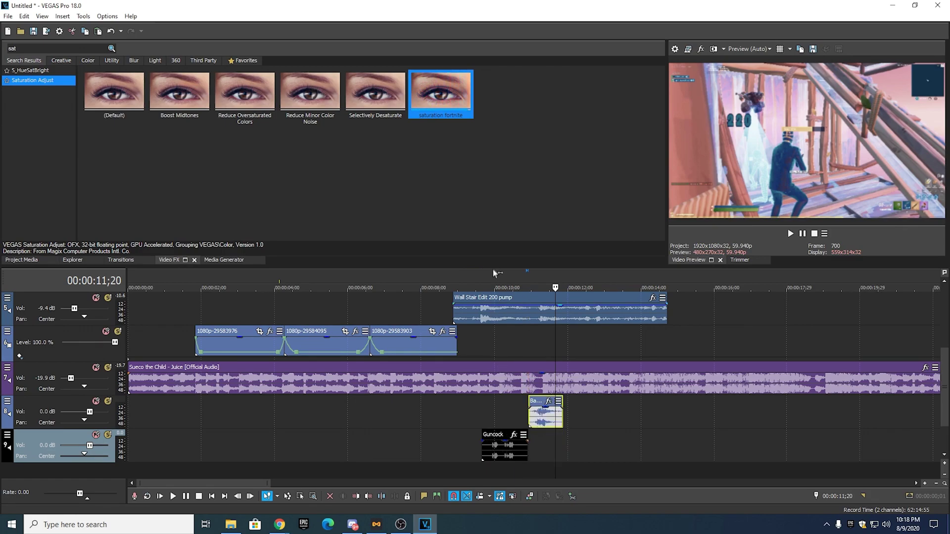
- Play back the separated sound effects and lower the Guncock track's volume to -5.1 dB
{"action": "left_click", "coordinate": [463, 282]}
{"action": "left_click", "coordinate": [791, 234]}
{"action": "left_click", "coordinate": [802, 233]}
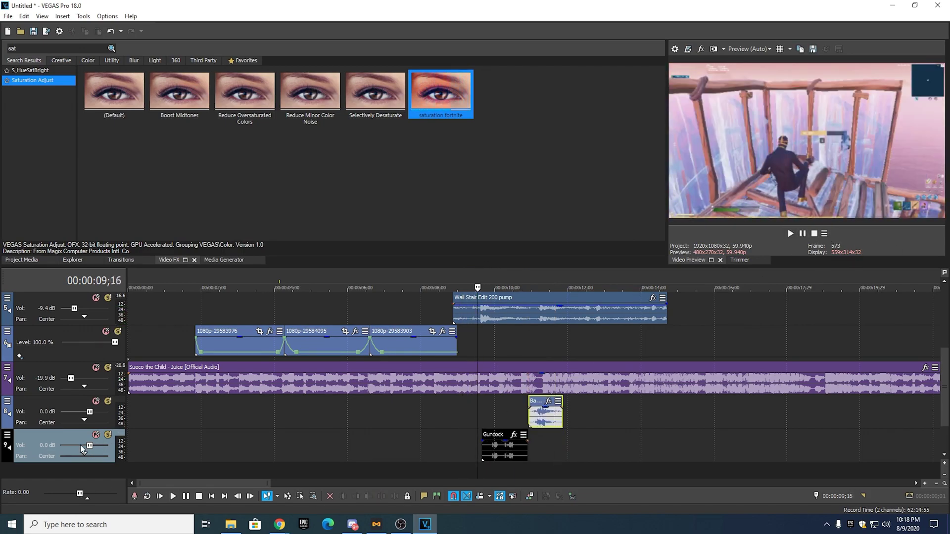
{"action": "left_click", "coordinate": [453, 283]}
{"action": "left_click", "coordinate": [790, 234]}
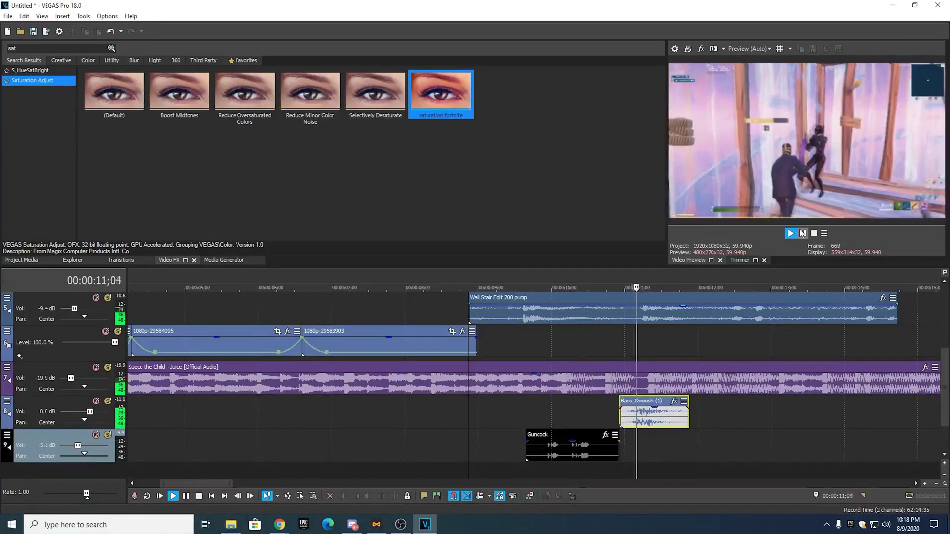
- Move the Guncock sound 10 frames later so it overlaps the swoosh, and play back the timing
{"action": "key", "text": "Return"}
{"action": "left_click_drag", "start_coordinate": [584, 453], "coordinate": [607, 451]}
{"action": "left_click", "coordinate": [525, 286]}
{"action": "left_click", "coordinate": [790, 234]}
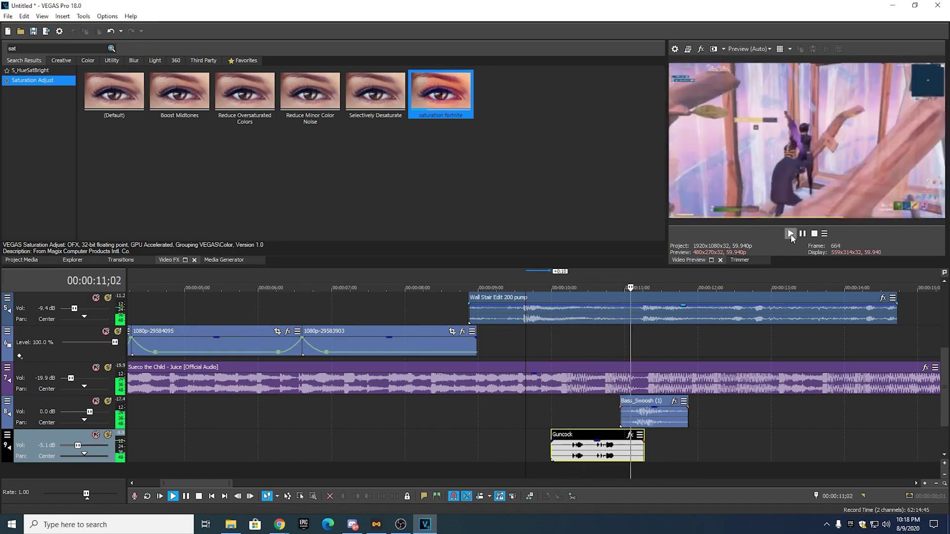
{"action": "left_click", "coordinate": [557, 280]}
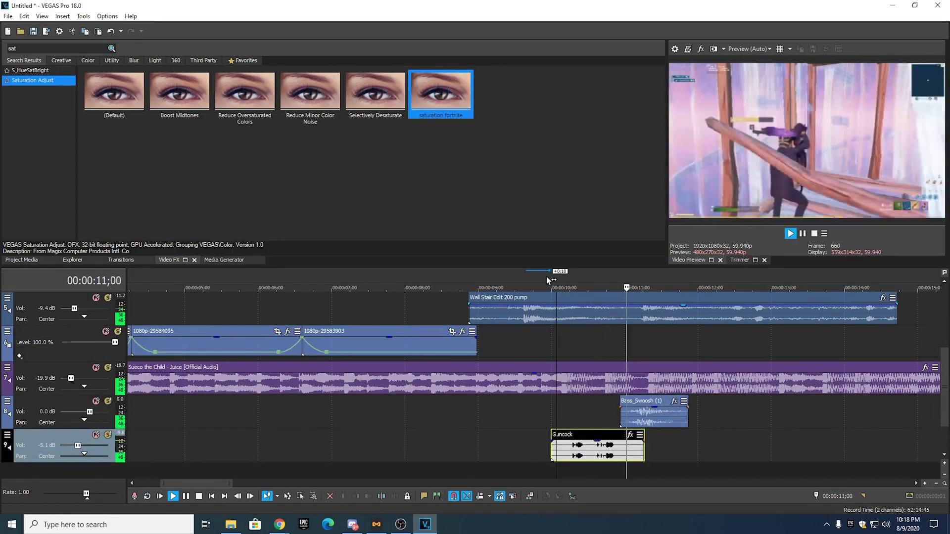
{"action": "left_click", "coordinate": [802, 234]}
- Step frame by frame through the gameplay clip to examine the moment the pump shot is fired
{"action": "scroll", "coordinate": [726, 407], "scroll_direction": "up", "scroll_amount": 2}
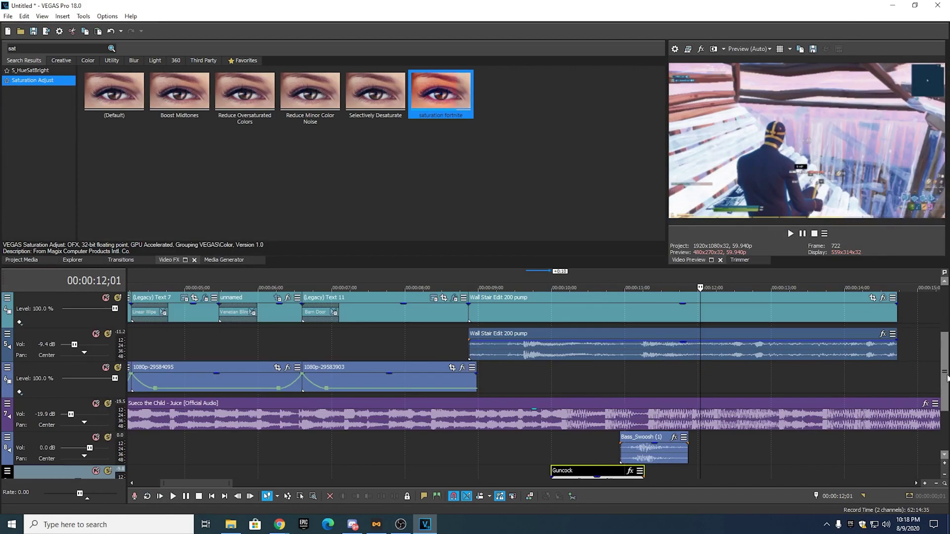
{"action": "scroll", "coordinate": [726, 407], "scroll_direction": "down", "scroll_amount": 2}
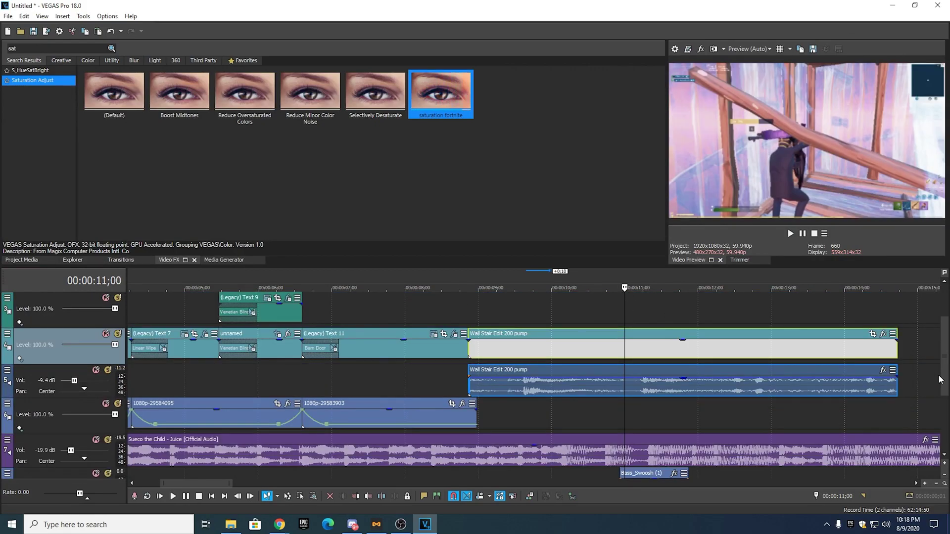
{"action": "scroll", "coordinate": [940, 380], "scroll_direction": "down", "scroll_amount": 1}
{"action": "scroll", "coordinate": [940, 379], "scroll_direction": "up", "scroll_amount": 1}
{"action": "left_click", "coordinate": [637, 289]}
{"action": "key", "text": "Right"}
{"action": "key", "text": "Right"}
{"action": "key", "text": "Right"}
{"action": "key", "text": "Right"}
{"action": "key", "text": "Right"}
{"action": "key", "text": "Right"}
{"action": "key", "text": "Right"}
{"action": "key", "text": "Right"}
{"action": "key", "text": "Right"}
{"action": "key", "text": "Right"}
{"action": "key", "text": "Right"}
{"action": "key", "text": "Left"}
{"action": "key", "text": "Left"}
{"action": "key", "text": "Left"}
{"action": "key", "text": "Left"}
{"action": "key", "text": "Right"}
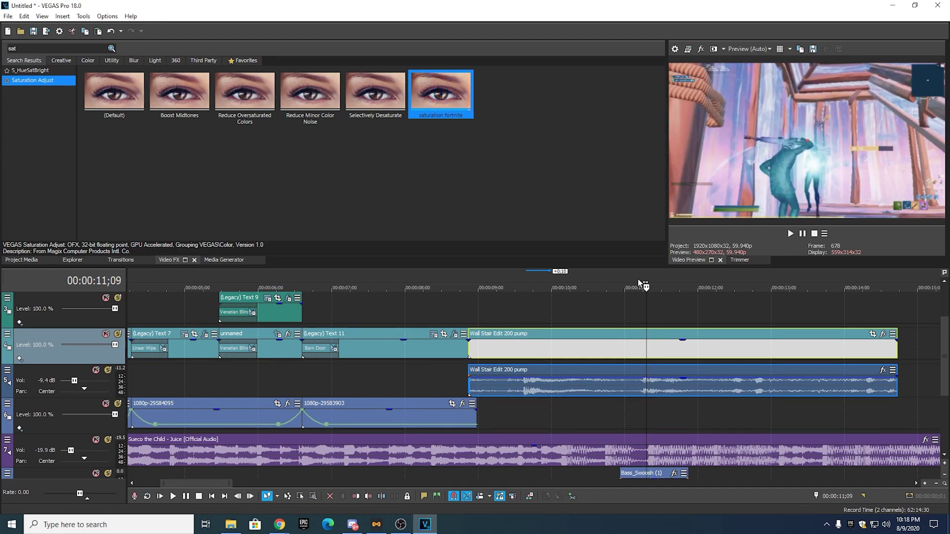
- Insert two empty video tracks between the Ghost 01 track and the (Legacy) Text 9 track
{"action": "left_click", "coordinate": [563, 285]}
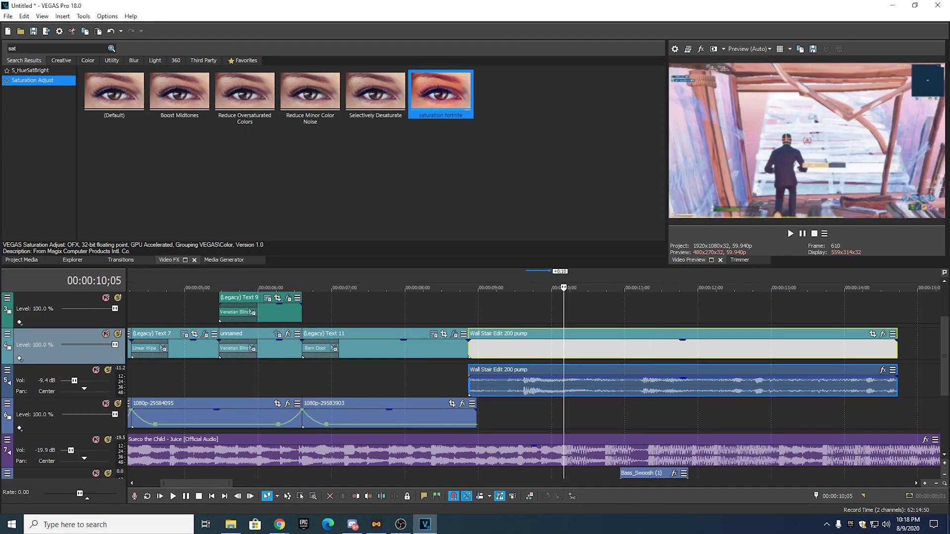
{"action": "left_click_drag", "start_coordinate": [947, 341], "coordinate": [946, 322]}
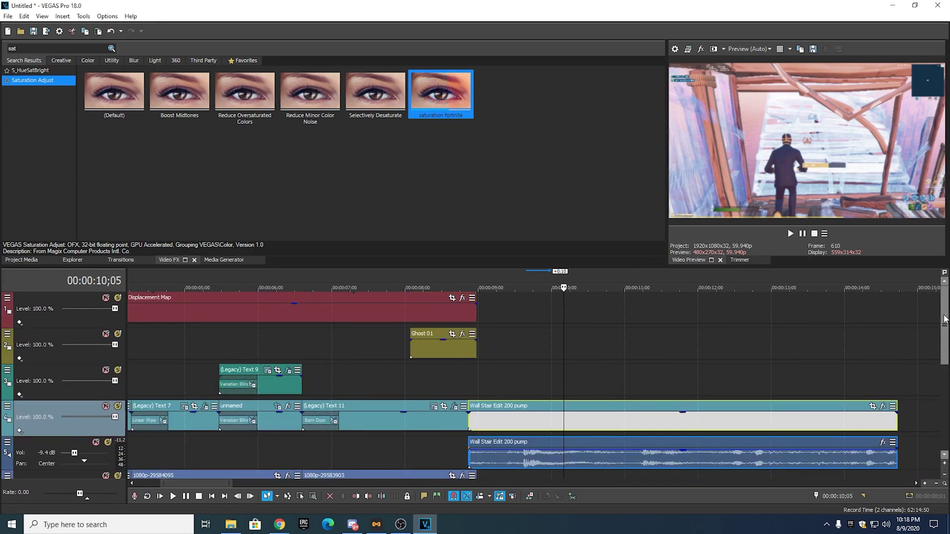
{"action": "right_click", "coordinate": [534, 369]}
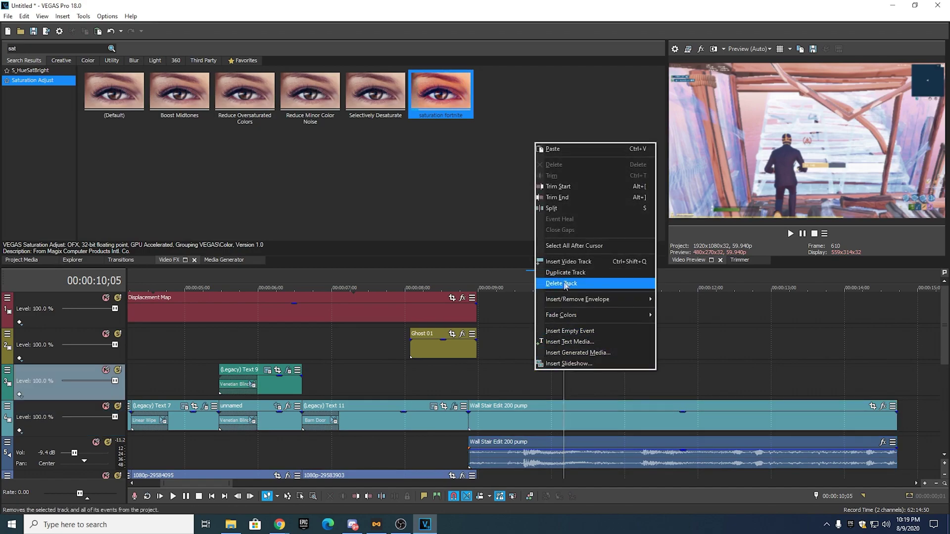
{"action": "left_click", "coordinate": [597, 262]}
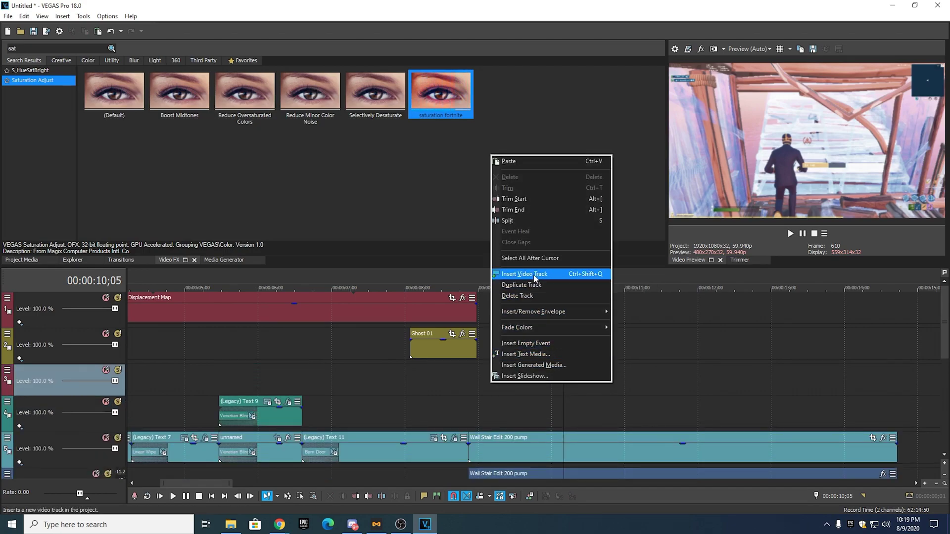
{"action": "left_click", "coordinate": [530, 274]}
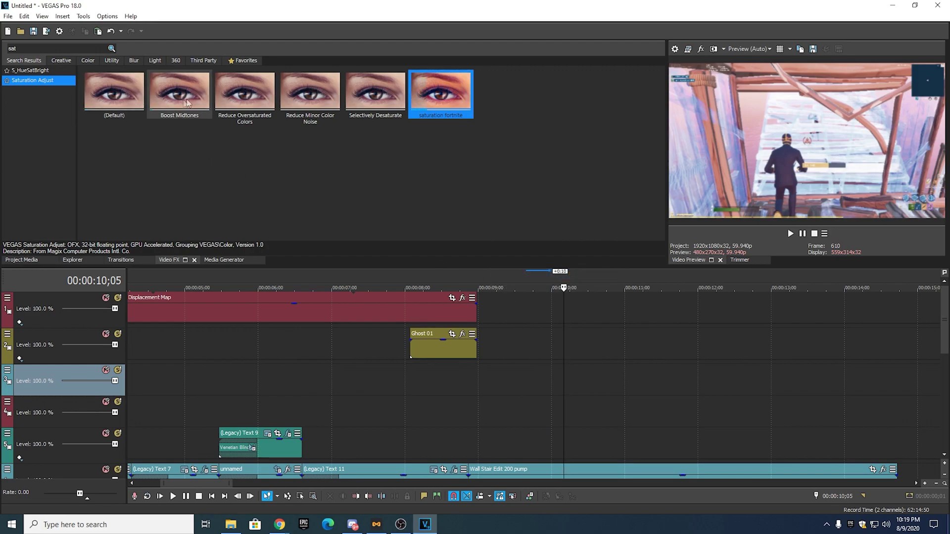
- Apply the Saturation Adjust effect with the "saturation fortnite" preset to both new empty video tracks
{"action": "left_click", "coordinate": [26, 48]}
{"action": "key", "text": "BackSpace"}
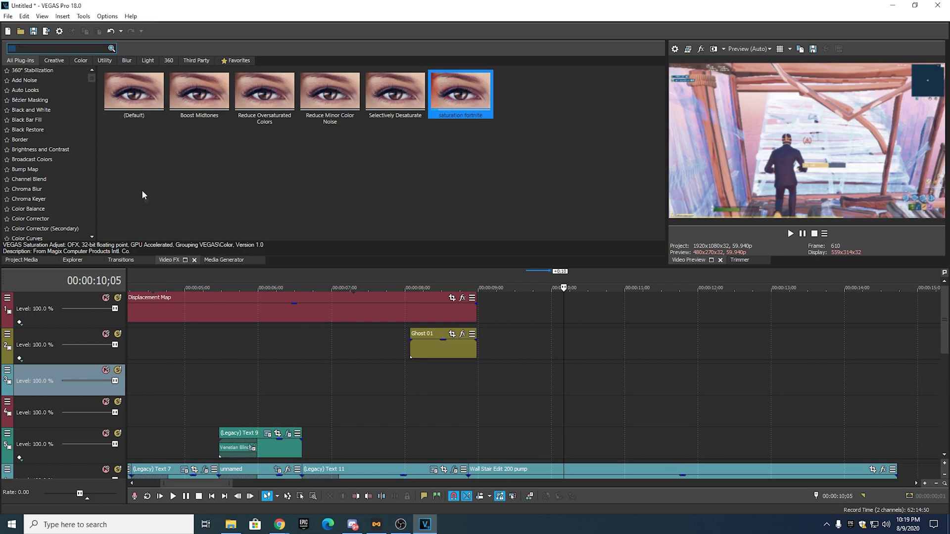
{"action": "type", "text": "sat"}
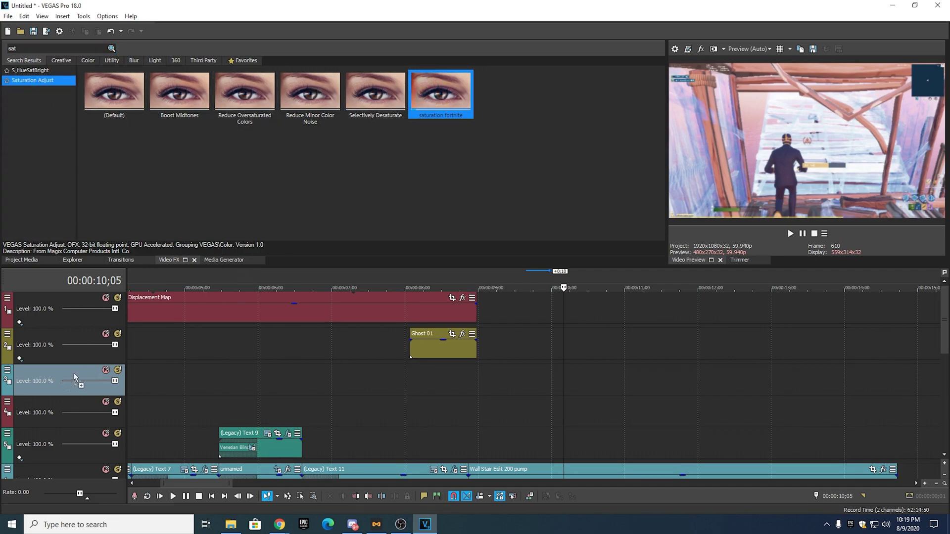
{"action": "left_click_drag", "start_coordinate": [28, 373], "coordinate": [29, 374]}
{"action": "left_click", "coordinate": [522, 47]}
{"action": "left_click_drag", "start_coordinate": [434, 134], "coordinate": [33, 420]}
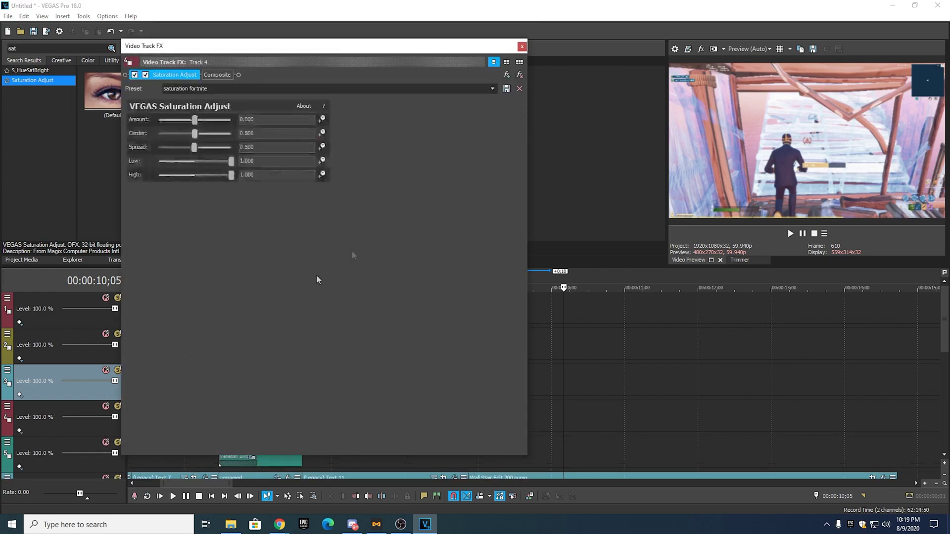
{"action": "left_click", "coordinate": [522, 48]}
- Play back the gameplay clip from its start and place two markers on the music beats before the pump shot
{"action": "scroll", "coordinate": [513, 341], "scroll_direction": "down", "scroll_amount": 3}
{"action": "scroll", "coordinate": [512, 340], "scroll_direction": "up", "scroll_amount": 2}
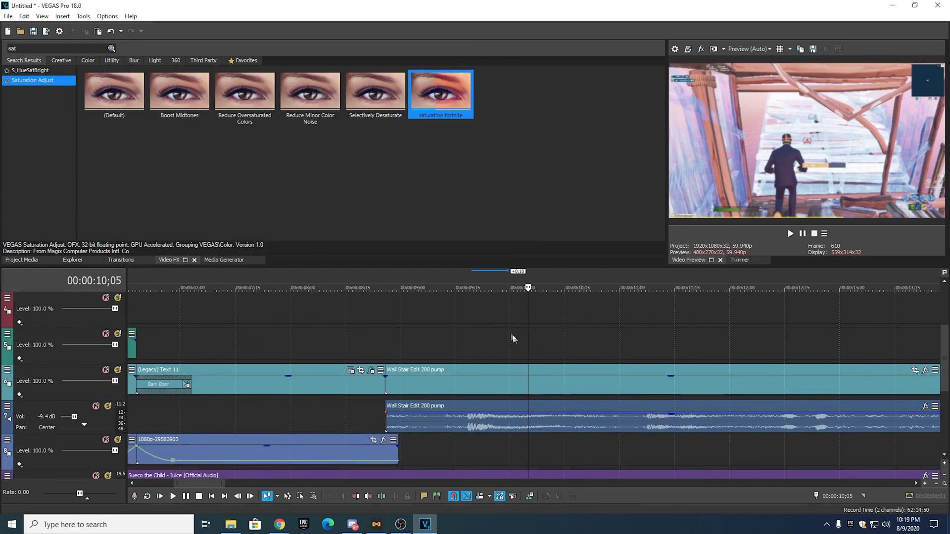
{"action": "left_click", "coordinate": [372, 281]}
{"action": "left_click", "coordinate": [790, 234]}
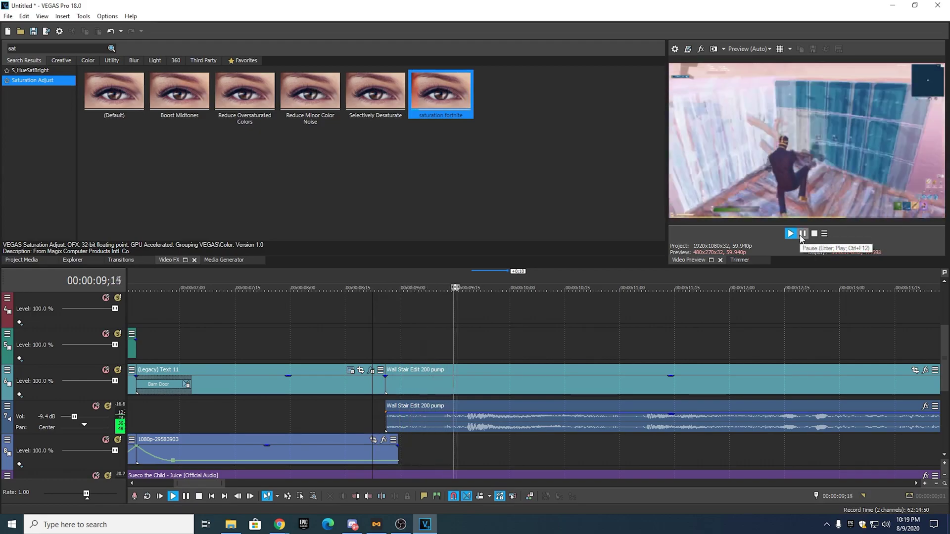
{"action": "left_click", "coordinate": [803, 236]}
{"action": "left_click", "coordinate": [459, 278]}
{"action": "left_click", "coordinate": [803, 236]}
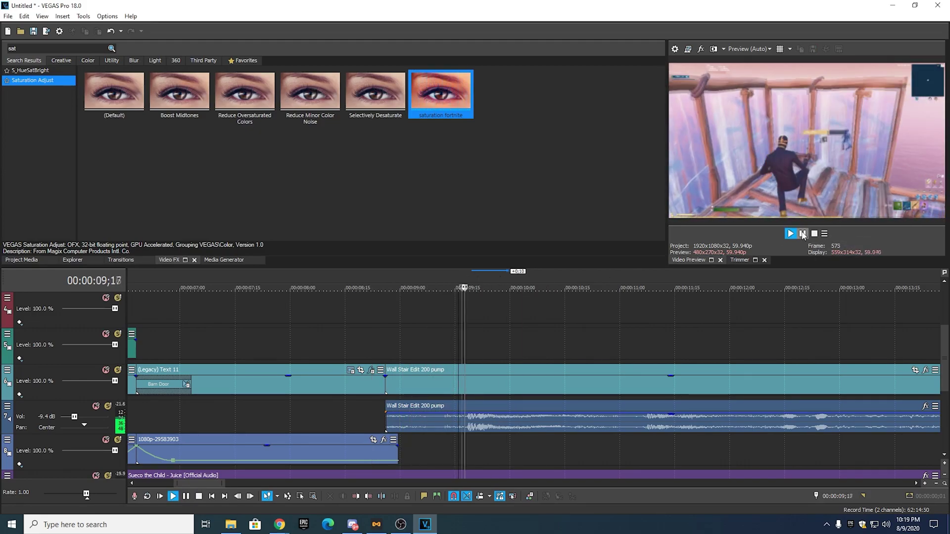
{"action": "key", "text": "m"}
{"action": "key", "text": "m"}
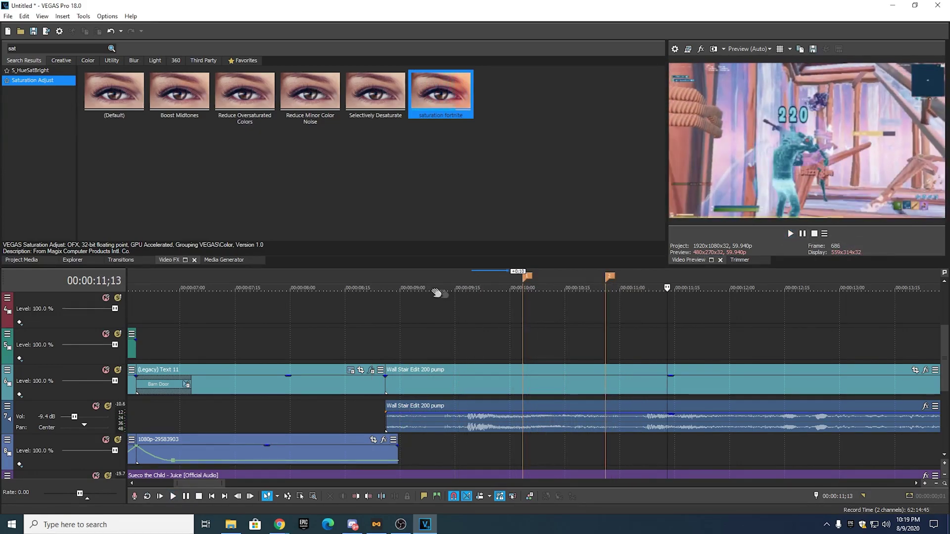
- Play back the gameplay up to the pump shot and place a third marker on the exact frame where it is fired
{"action": "key", "text": "space"}
{"action": "left_click", "coordinate": [790, 234]}
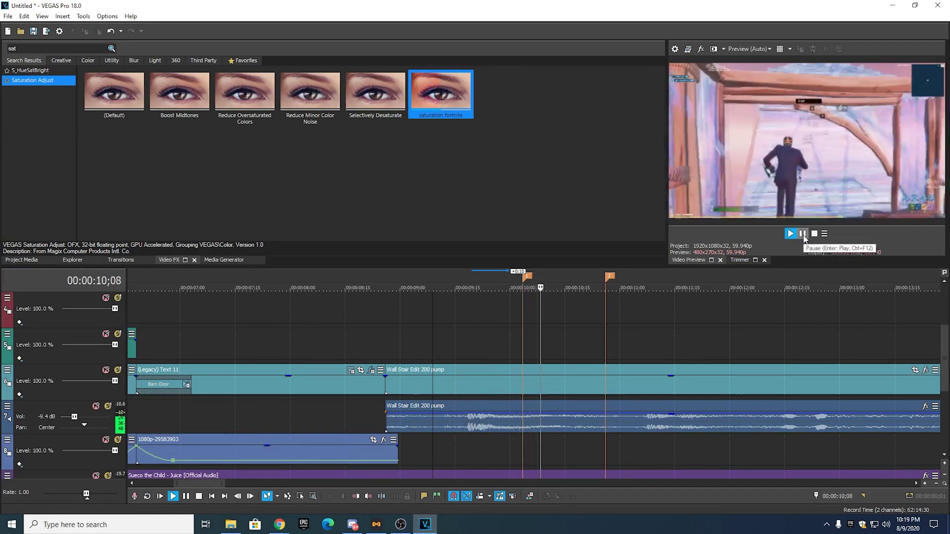
{"action": "left_click", "coordinate": [802, 234]}
{"action": "left_click", "coordinate": [685, 285]}
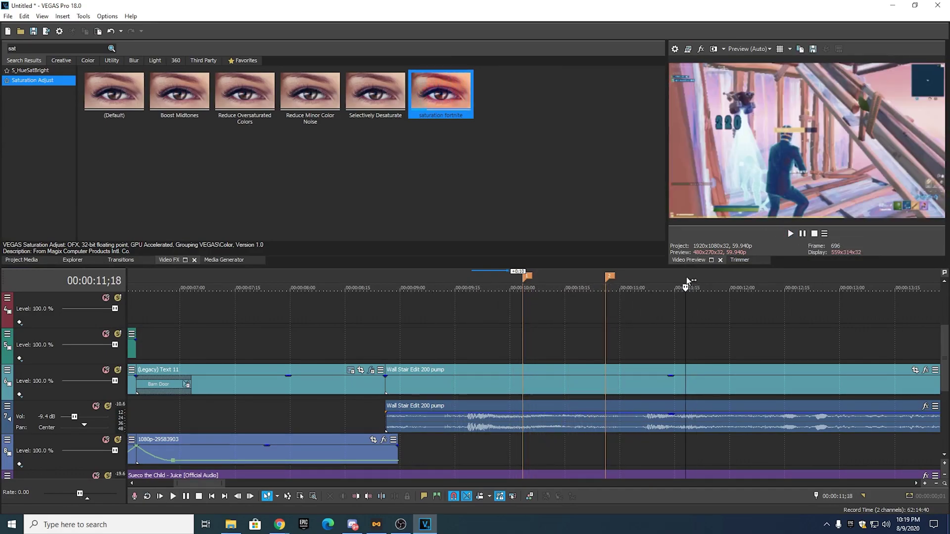
{"action": "key", "text": "Left"}
{"action": "key", "text": "Left"}
{"action": "key", "text": "Left"}
{"action": "key", "text": "Left"}
{"action": "key", "text": "Left"}
{"action": "key", "text": "Left"}
{"action": "key", "text": "Left"}
{"action": "key", "text": "Left"}
{"action": "key", "text": "Left"}
{"action": "key", "text": "Left"}
{"action": "key", "text": "Left"}
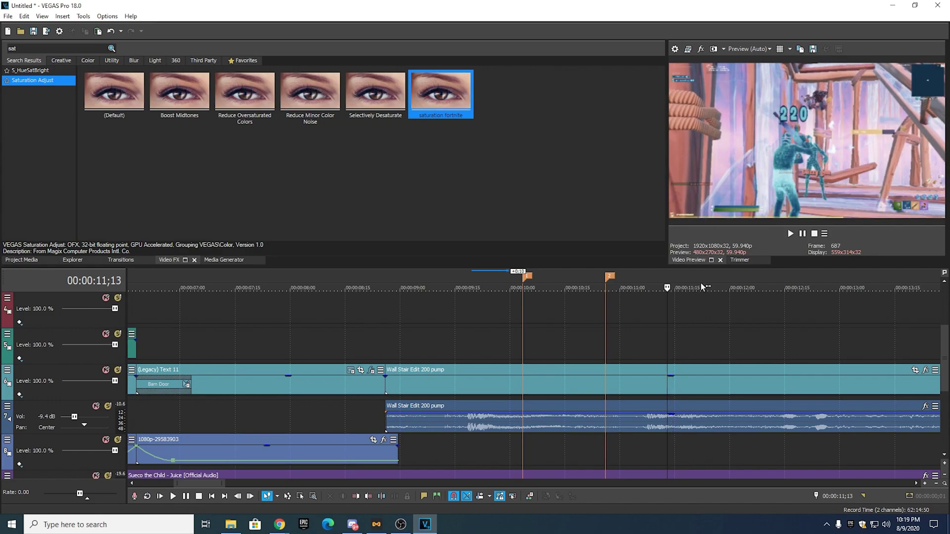
{"action": "key", "text": "Left"}
{"action": "key", "text": "Left"}
{"action": "key", "text": "Left"}
{"action": "key", "text": "Left"}
{"action": "key", "text": "Left"}
{"action": "key", "text": "Left"}
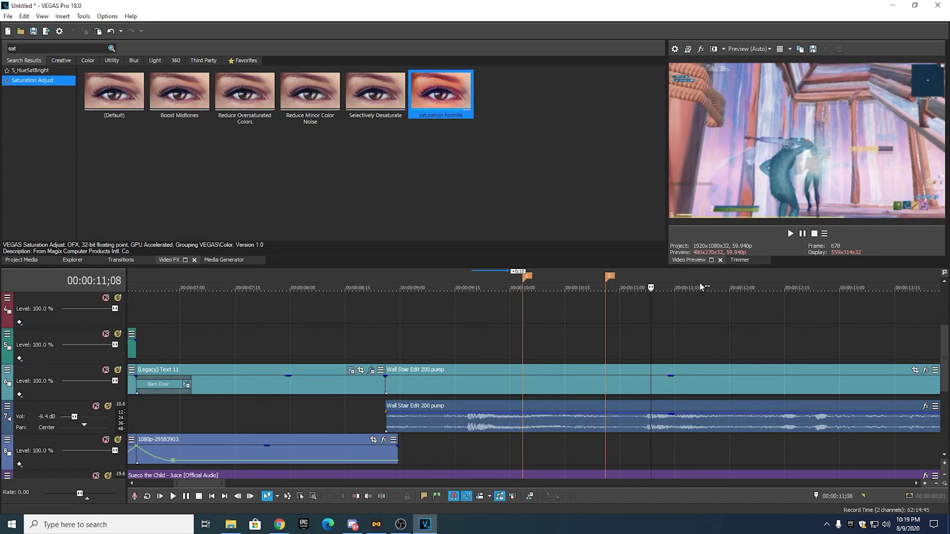
{"action": "key", "text": "m"}
{"action": "left_click", "coordinate": [680, 286]}
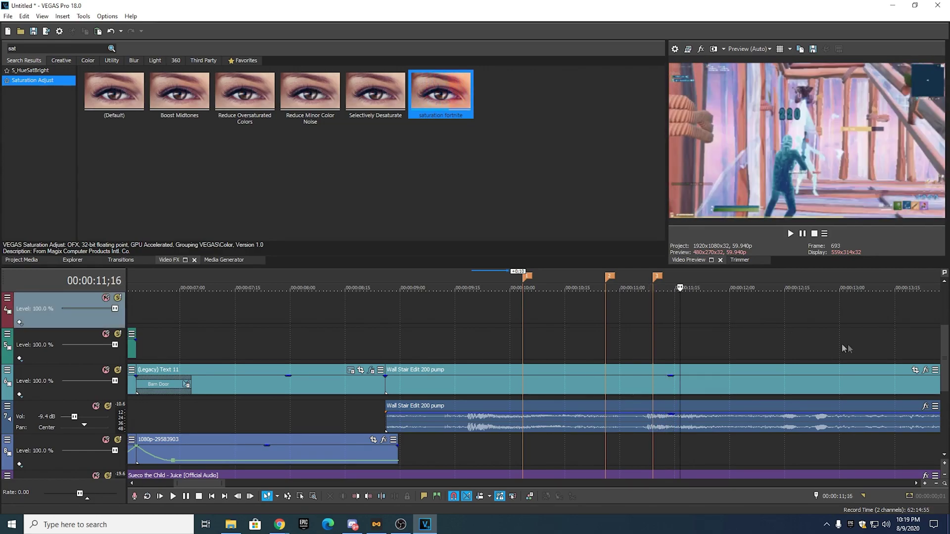
- Play back the gameplay clip from just before the first marker to check the timing of all three markers against the music
{"action": "scroll", "coordinate": [946, 379], "scroll_direction": "up", "scroll_amount": 3}
{"action": "scroll", "coordinate": [568, 352], "scroll_direction": "right", "scroll_amount": 3}
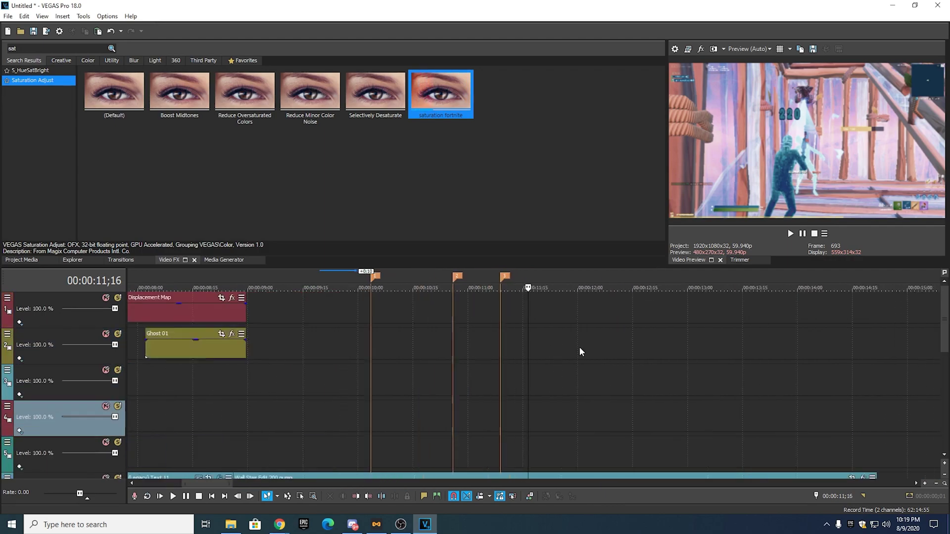
{"action": "scroll", "coordinate": [946, 336], "scroll_direction": "down", "scroll_amount": 3}
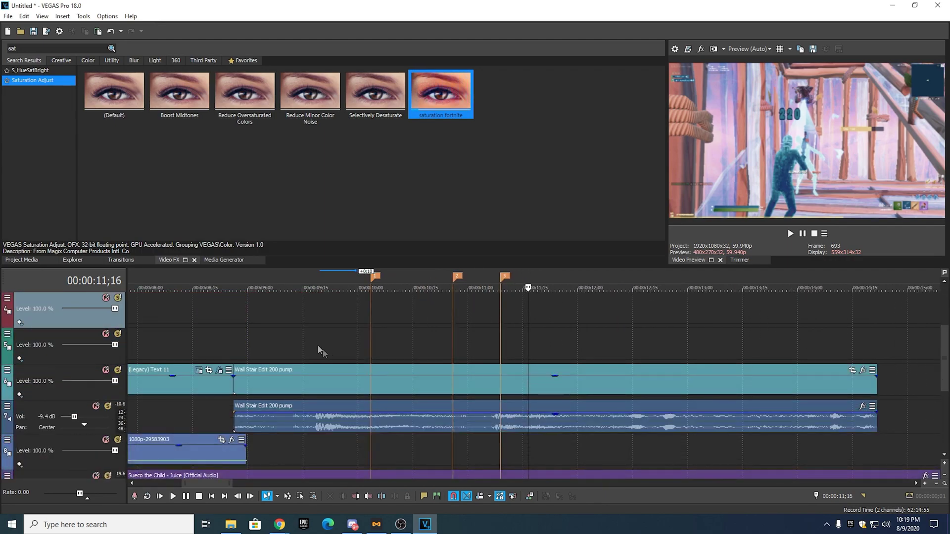
{"action": "left_click", "coordinate": [372, 283]}
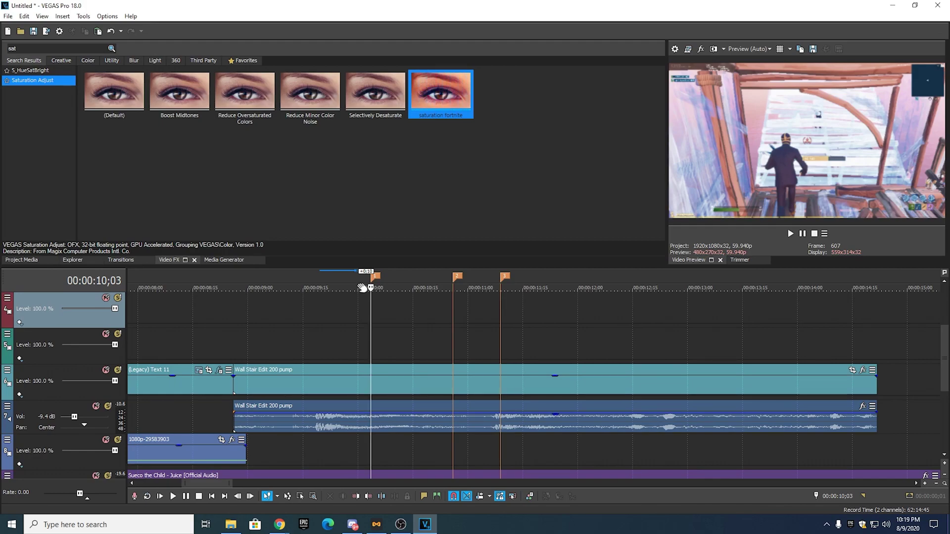
{"action": "left_click", "coordinate": [371, 385]}
{"action": "left_click", "coordinate": [336, 283]}
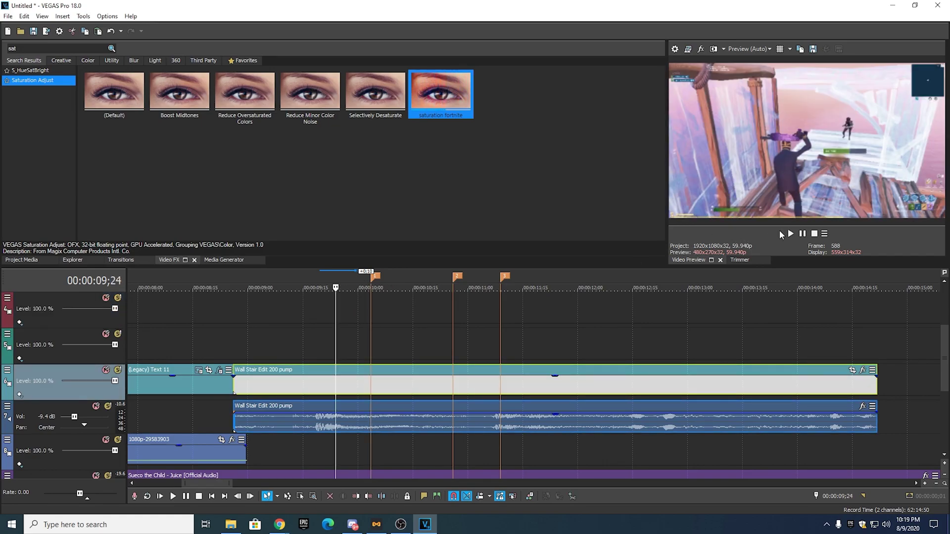
{"action": "left_click", "coordinate": [801, 238]}
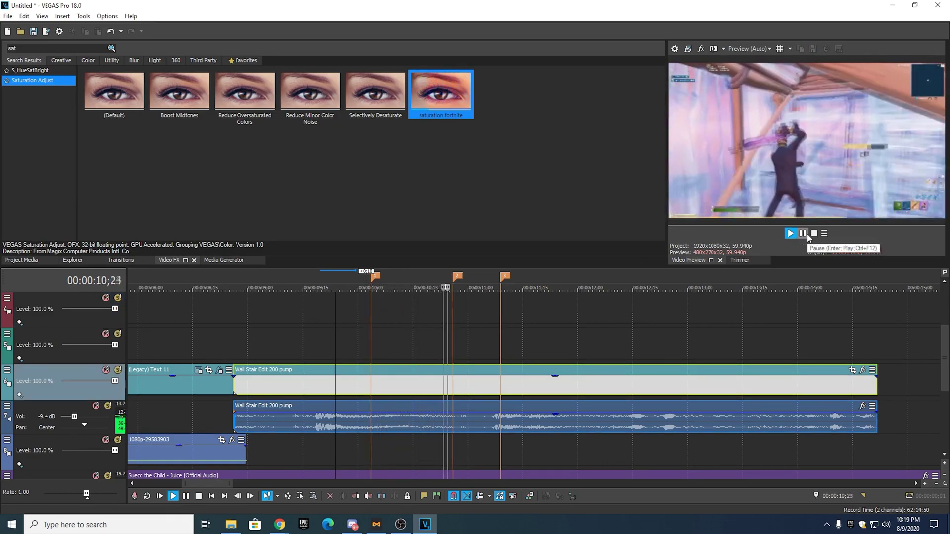
{"action": "left_click", "coordinate": [806, 236]}
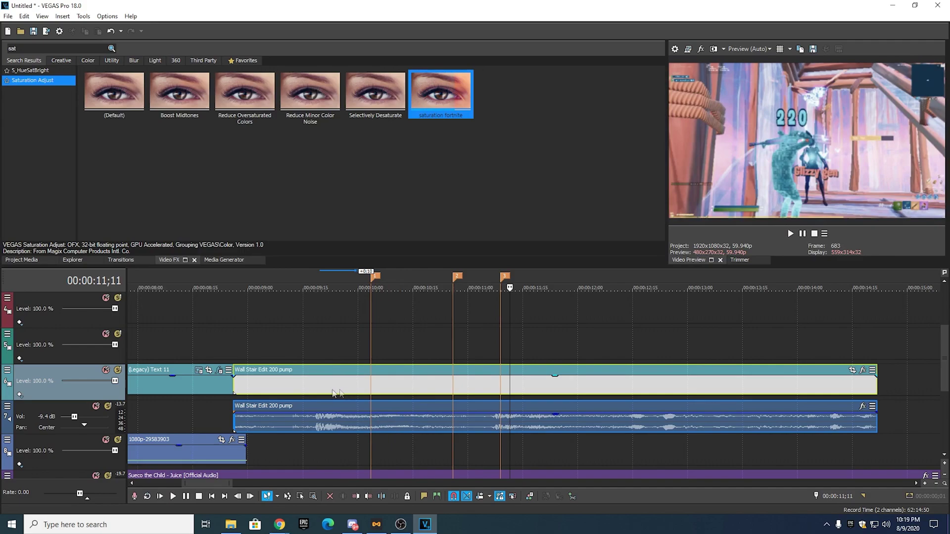
- Split the Wall Stair Edit 200 pump clip at each of the three markers
{"action": "left_click", "coordinate": [373, 283]}
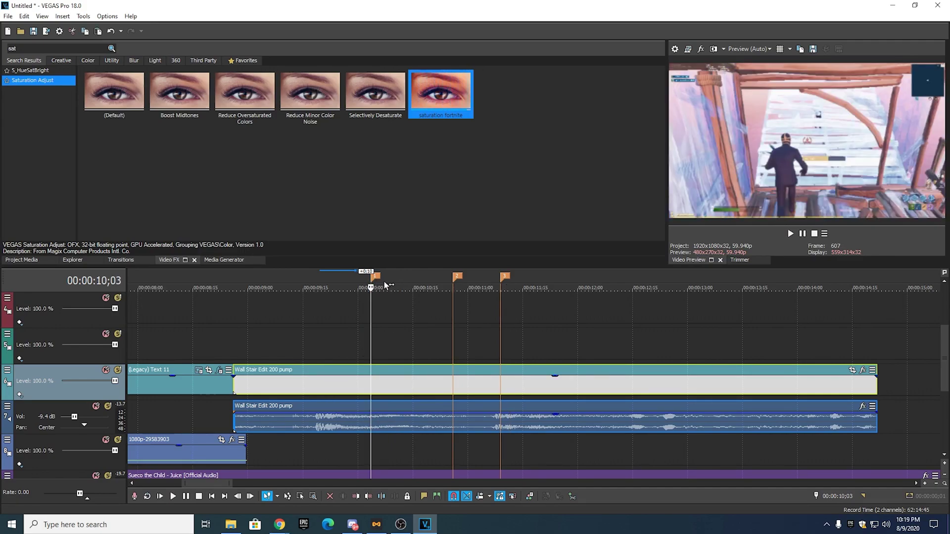
{"action": "key", "text": "s"}
{"action": "left_click", "coordinate": [455, 283]}
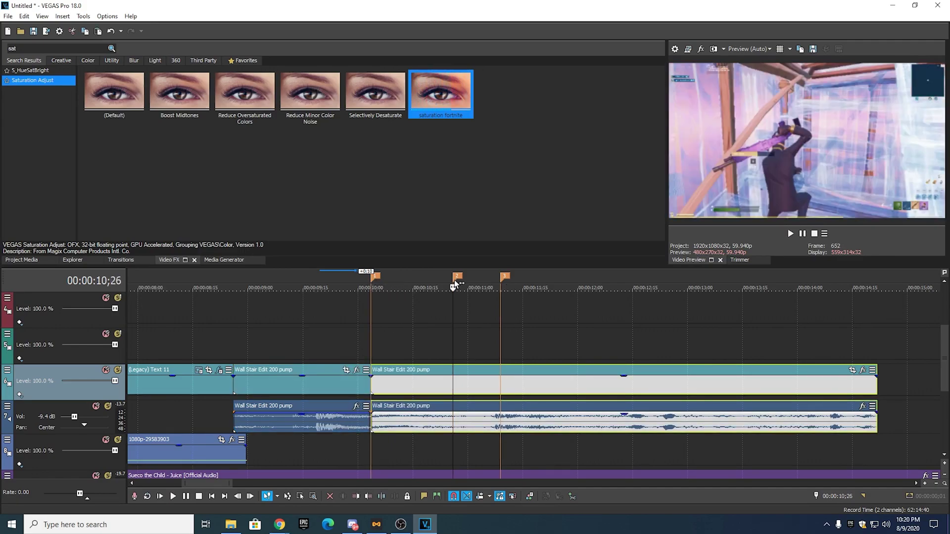
{"action": "key", "text": "s"}
{"action": "left_click", "coordinate": [500, 283]}
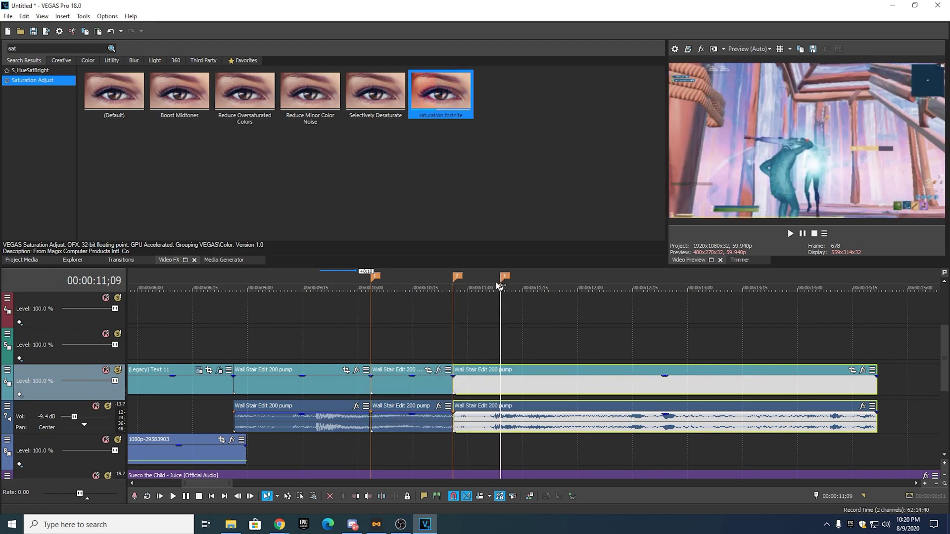
{"action": "key", "text": "s"}
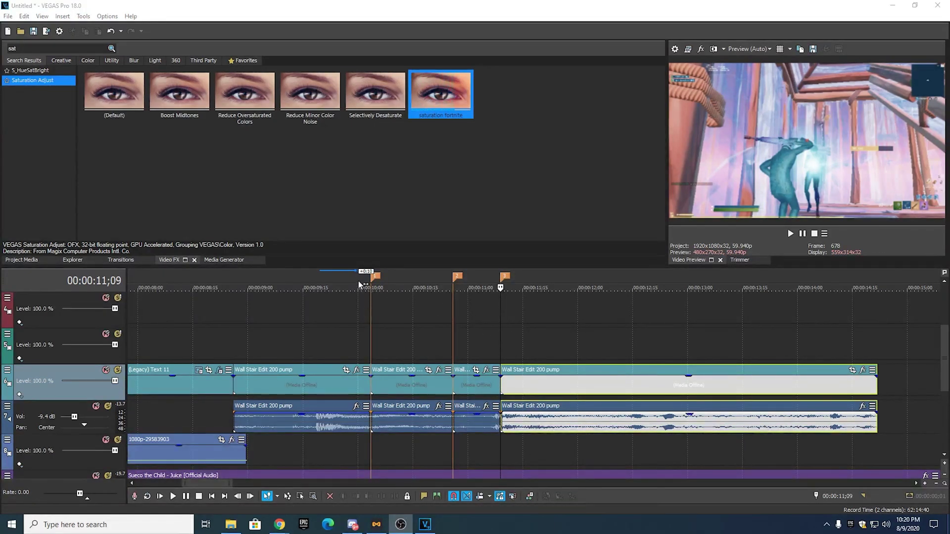
- Ungroup the two short gameplay pieces between the markers from their audio
{"action": "left_click", "coordinate": [371, 282]}
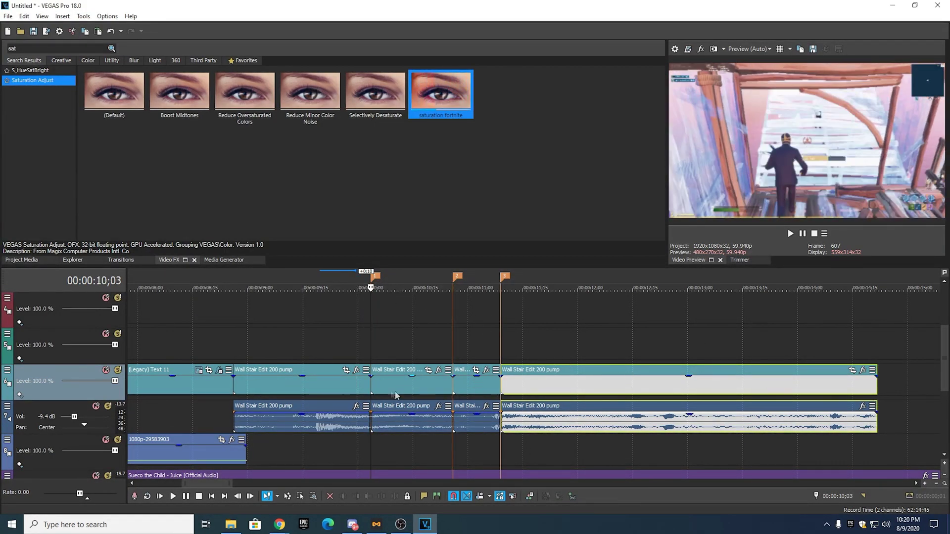
{"action": "left_click", "coordinate": [390, 386]}
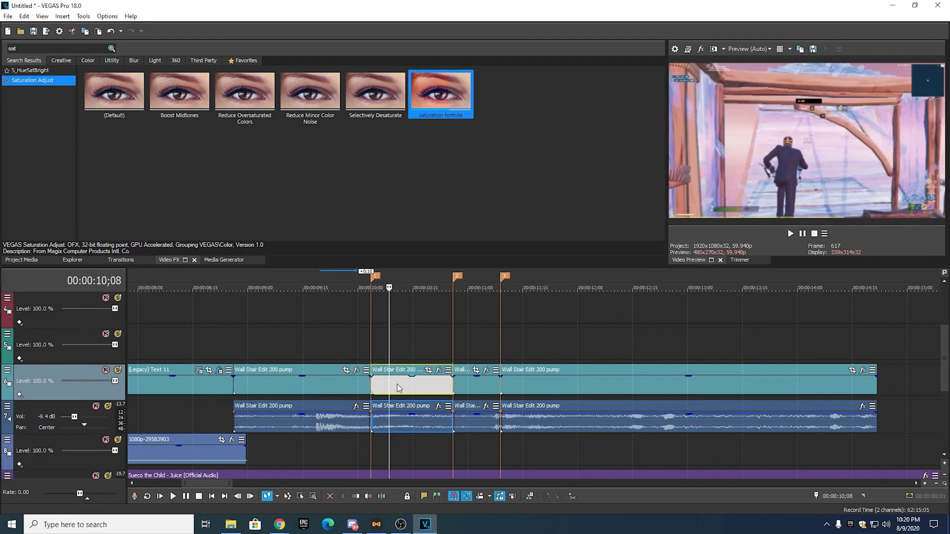
{"action": "left_click", "coordinate": [471, 390]}
{"action": "left_click", "coordinate": [421, 388]}
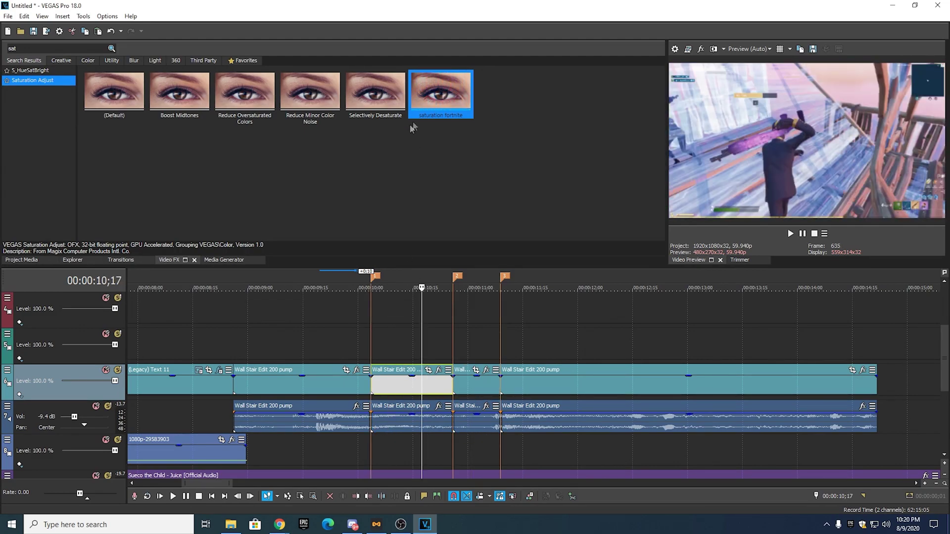
- Apply the Gaussian Blur effect with the Extreme Blur preset to both short gameplay pieces between the markers
{"action": "left_click", "coordinate": [26, 49]}
{"action": "key", "text": "BackSpace"}
{"action": "key", "text": "BackSpace"}
{"action": "key", "text": "BackSpace"}
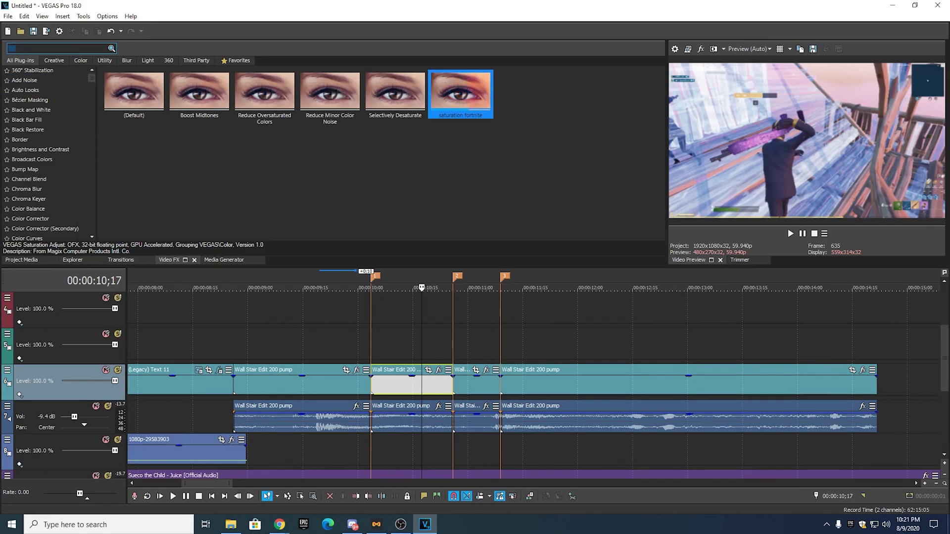
{"action": "type", "text": "gausi"}
{"action": "key", "text": "BackSpace"}
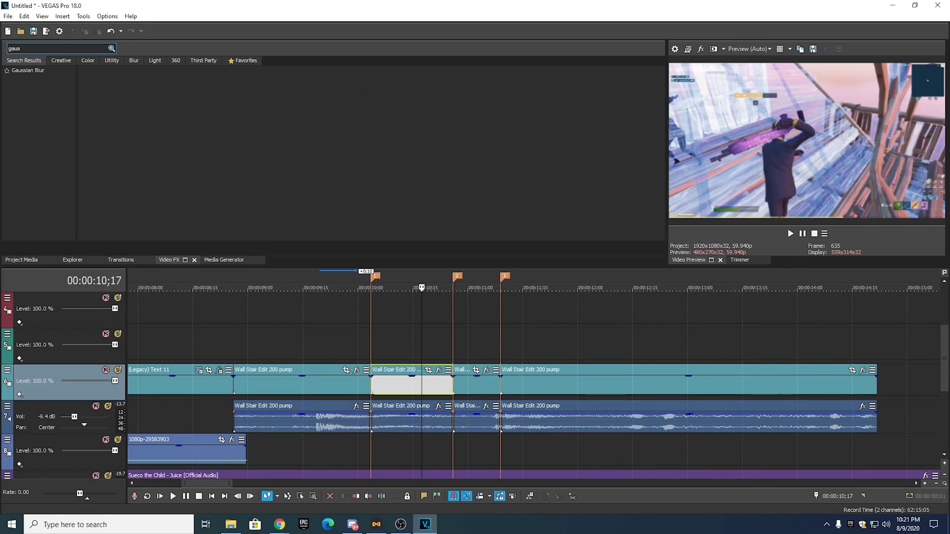
{"action": "left_click", "coordinate": [53, 71]}
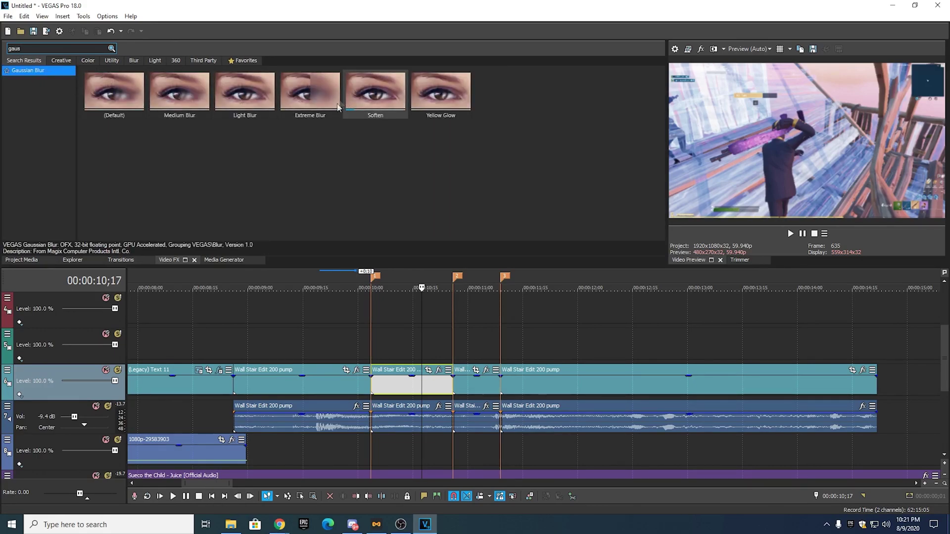
{"action": "left_click_drag", "start_coordinate": [299, 114], "coordinate": [376, 188]}
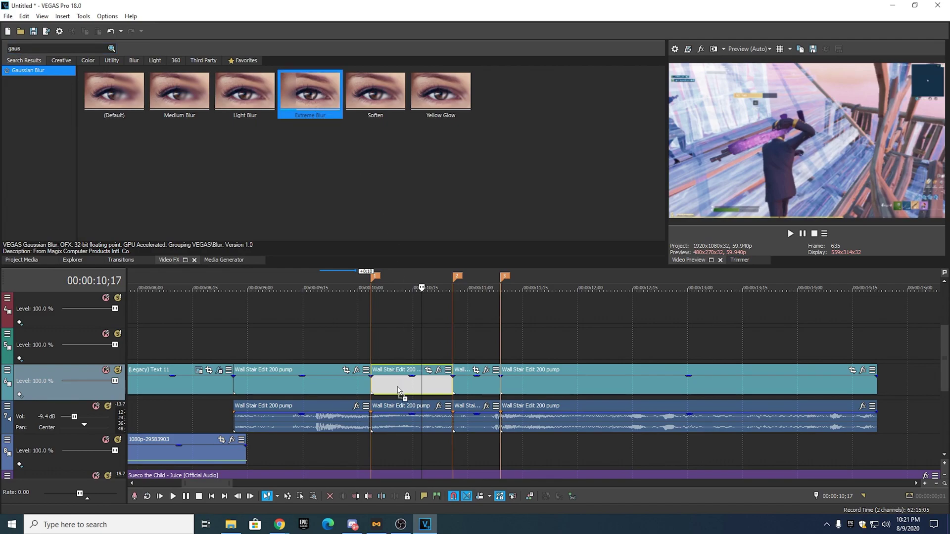
{"action": "left_click_drag", "start_coordinate": [399, 391], "coordinate": [399, 391]}
{"action": "left_click", "coordinate": [527, 45]}
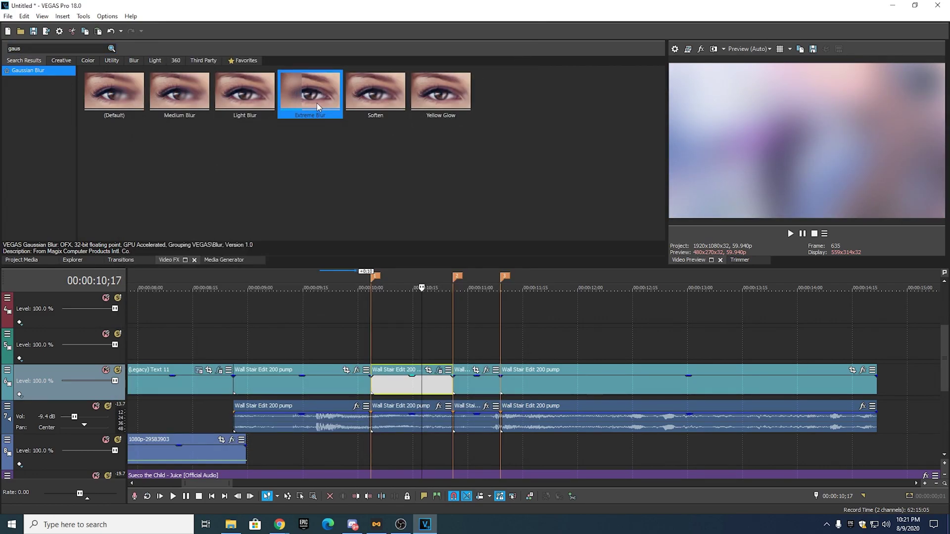
{"action": "left_click_drag", "start_coordinate": [317, 103], "coordinate": [472, 391]}
{"action": "left_click", "coordinate": [521, 46]}
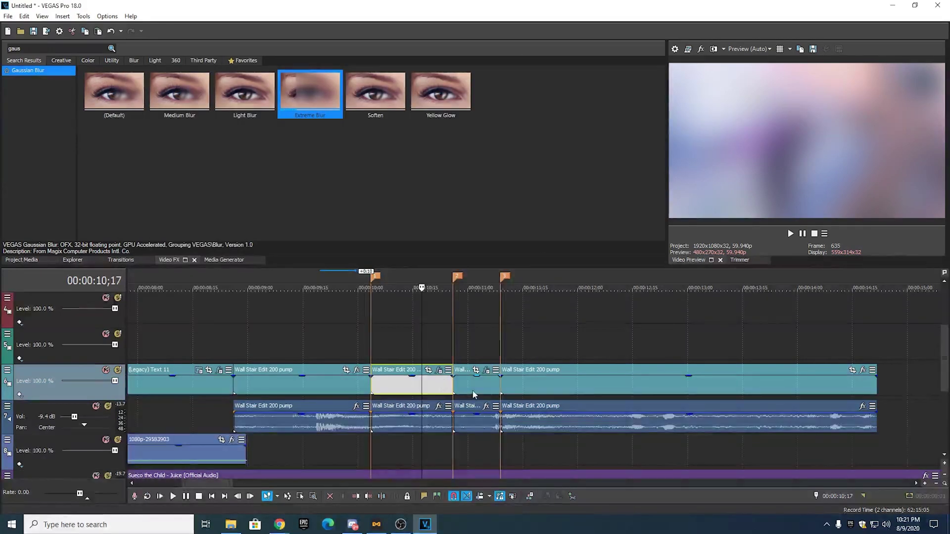
- Copy the blurred piece between markers 1 and 2 onto track 5, aligned directly above its original
{"action": "left_click", "coordinate": [471, 385]}
{"action": "left_click", "coordinate": [415, 390]}
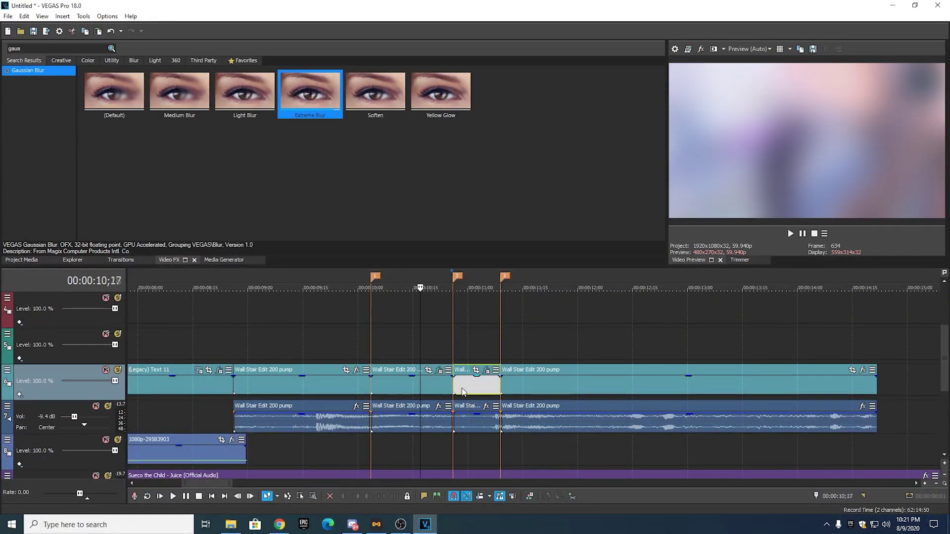
{"action": "right_click", "coordinate": [416, 387]}
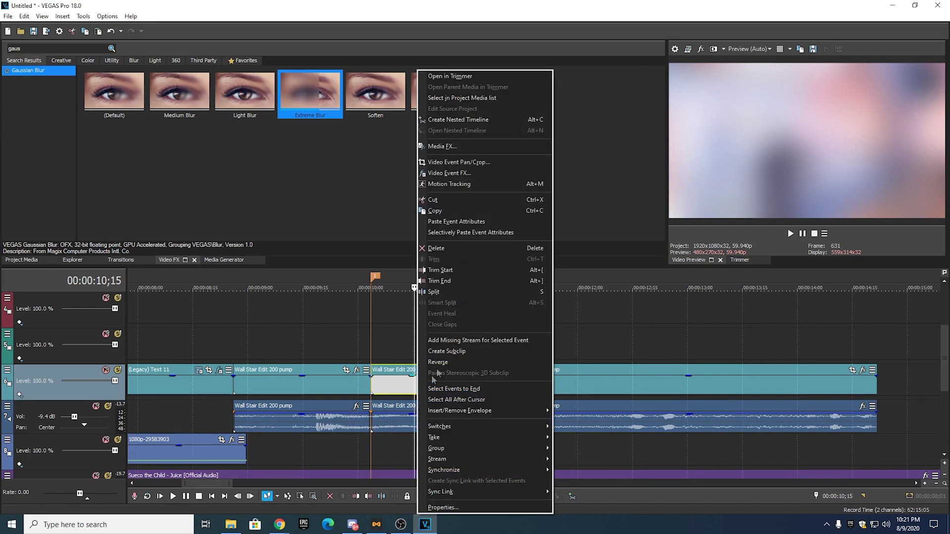
{"action": "left_click", "coordinate": [449, 211]}
{"action": "right_click", "coordinate": [410, 342]}
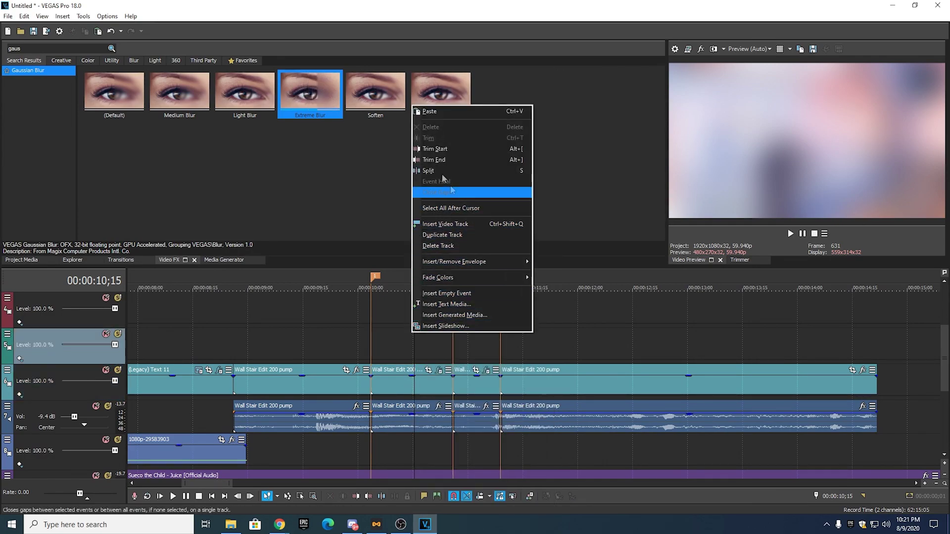
{"action": "left_click", "coordinate": [428, 115]}
{"action": "left_click_drag", "start_coordinate": [441, 355], "coordinate": [398, 355]}
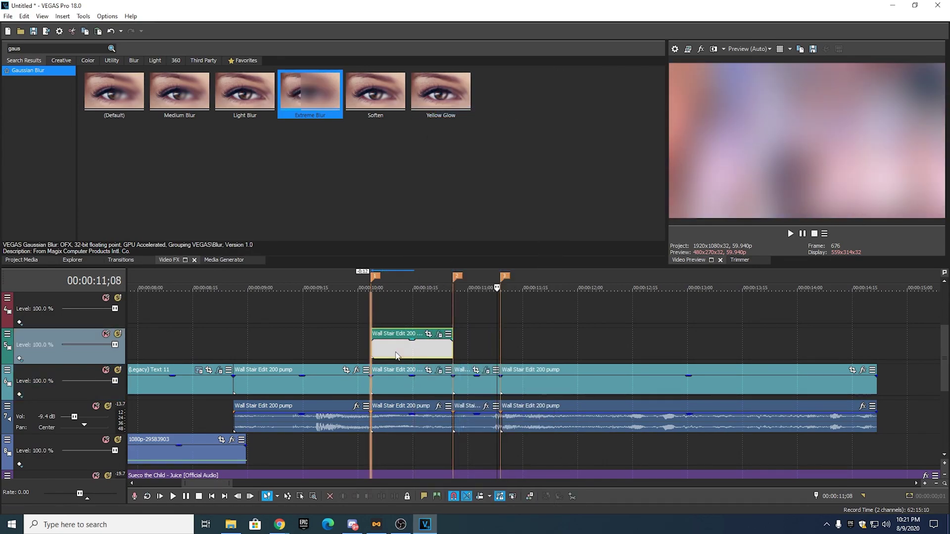
- Copy the blurred piece between markers 2 and 3 onto track 4, aligned with its original at marker 2
{"action": "right_click", "coordinate": [475, 386]}
{"action": "left_click", "coordinate": [493, 211]}
{"action": "right_click", "coordinate": [464, 302]}
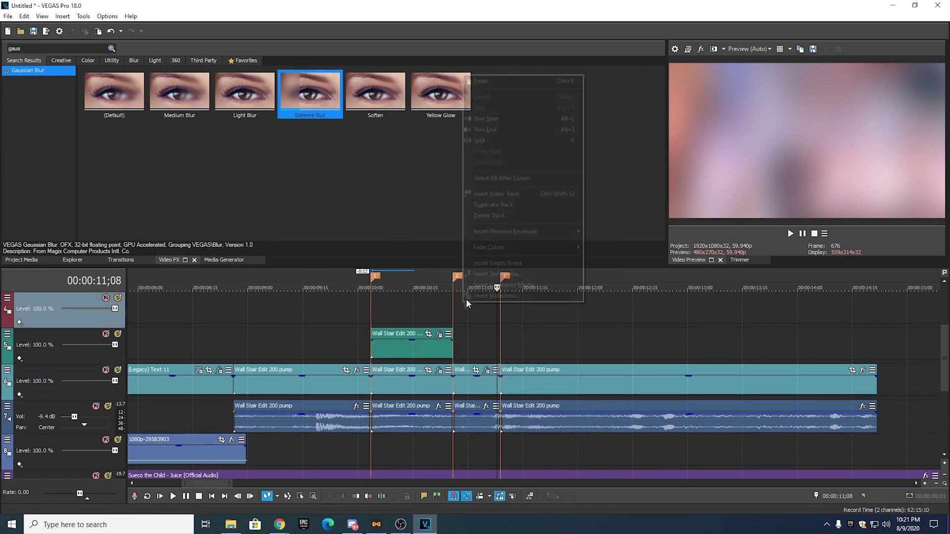
{"action": "left_click", "coordinate": [497, 82]}
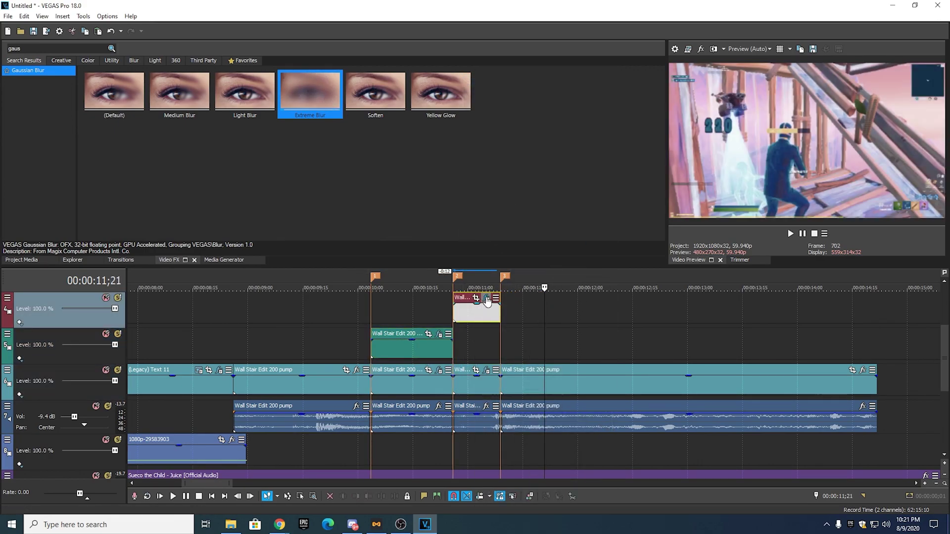
- Remove the Gaussian Blur effect from the short overlay clips on tracks 4 and 5
{"action": "left_click", "coordinate": [533, 298]}
{"action": "left_click", "coordinate": [520, 75]}
{"action": "left_click", "coordinate": [523, 47]}
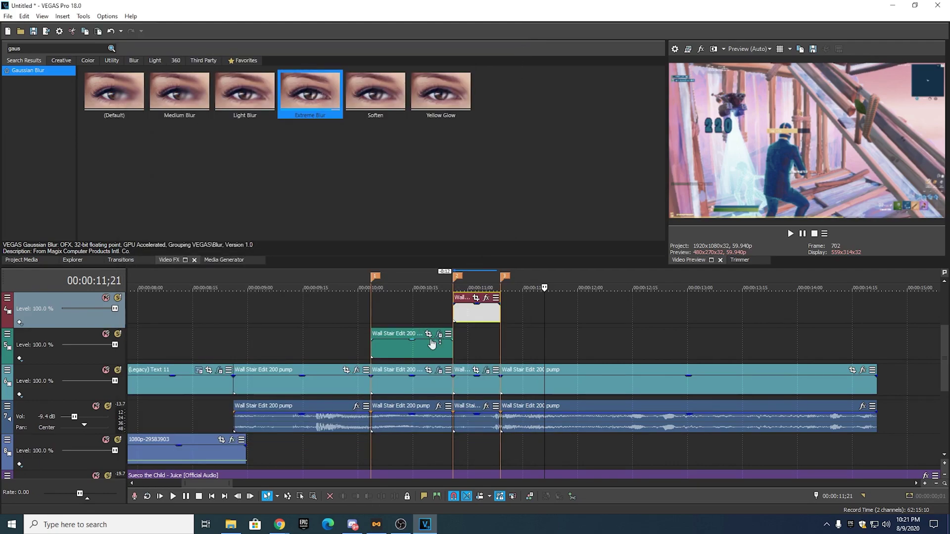
{"action": "left_click", "coordinate": [438, 334]}
{"action": "left_click", "coordinate": [519, 74]}
{"action": "left_click", "coordinate": [522, 47]}
- Using Track Motion at the first marker, shrink track 5's centred frame to about 1,512 by 850
{"action": "left_click", "coordinate": [370, 276]}
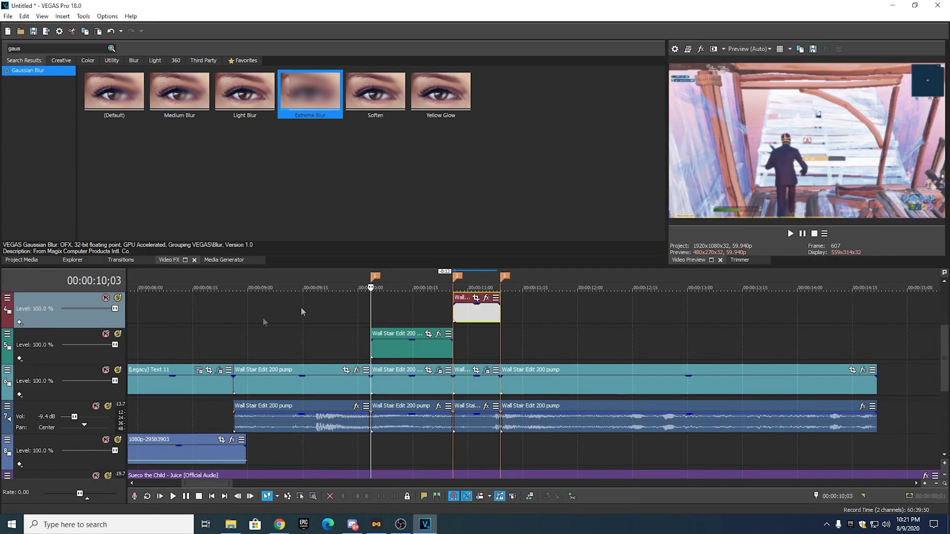
{"action": "left_click", "coordinate": [8, 336]}
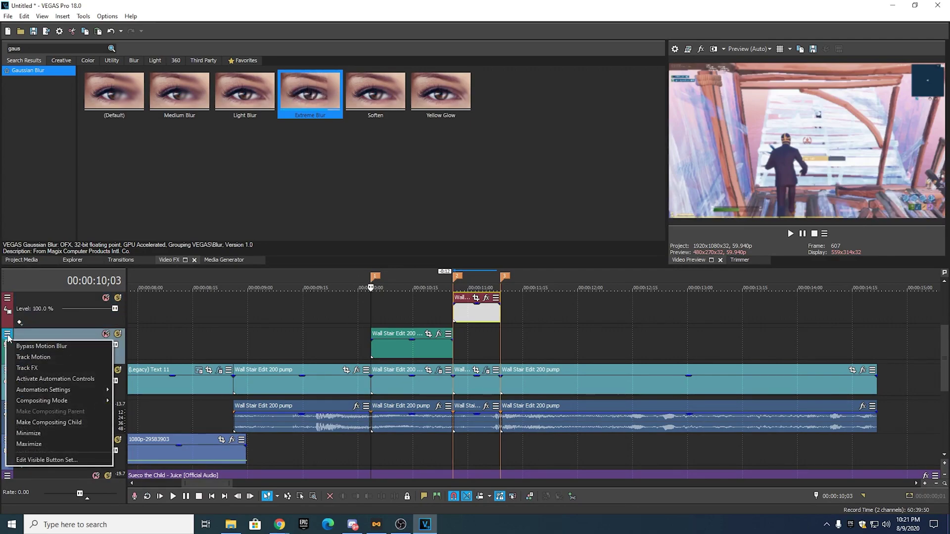
{"action": "left_click", "coordinate": [25, 357]}
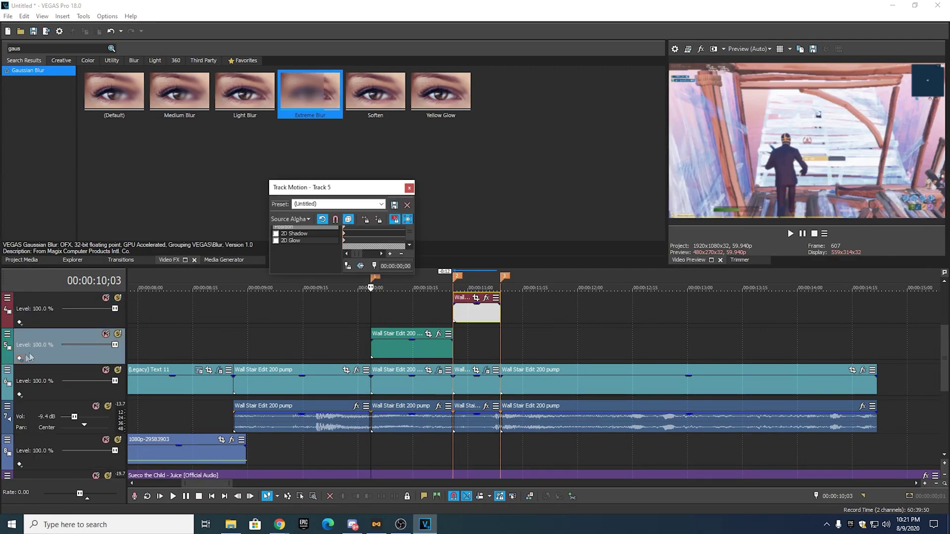
{"action": "left_click_drag", "start_coordinate": [412, 276], "coordinate": [709, 456]}
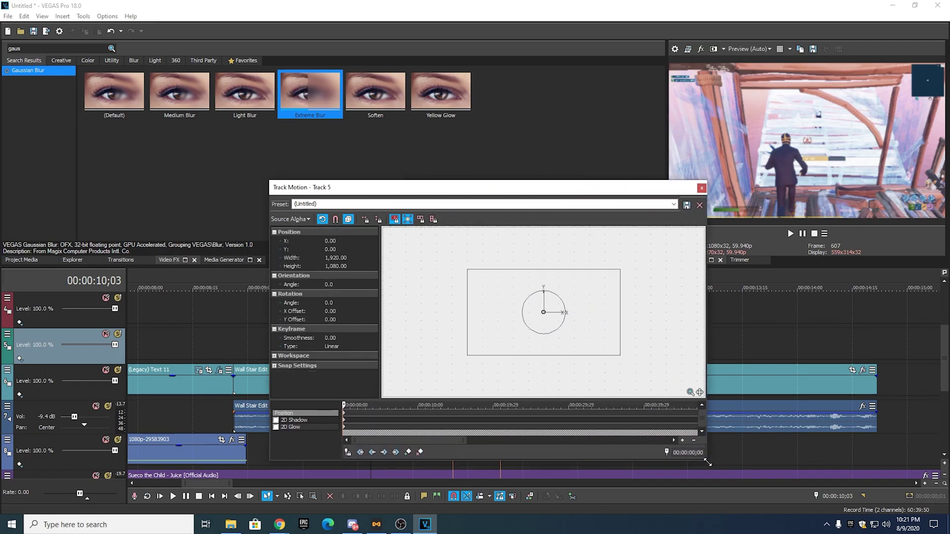
{"action": "left_click_drag", "start_coordinate": [537, 190], "coordinate": [345, 92]}
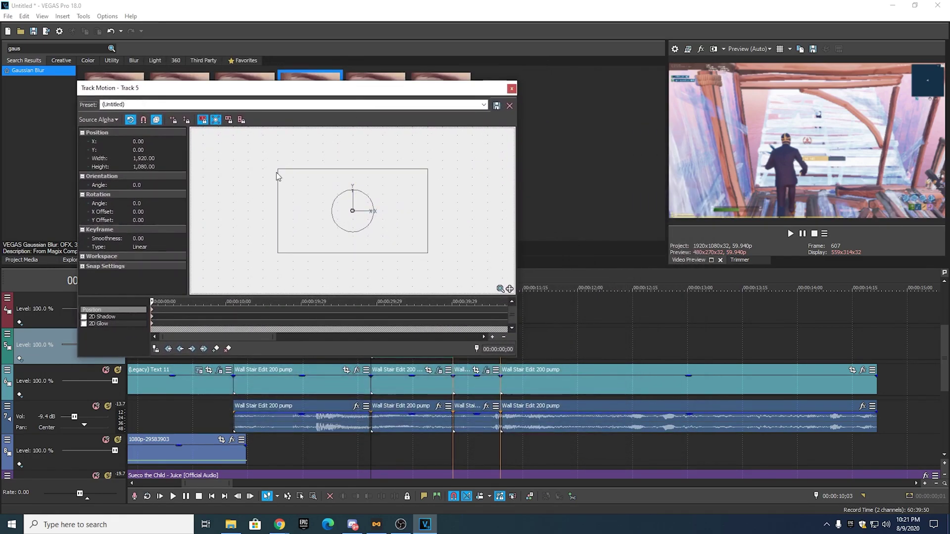
{"action": "left_click_drag", "start_coordinate": [277, 169], "coordinate": [294, 178]}
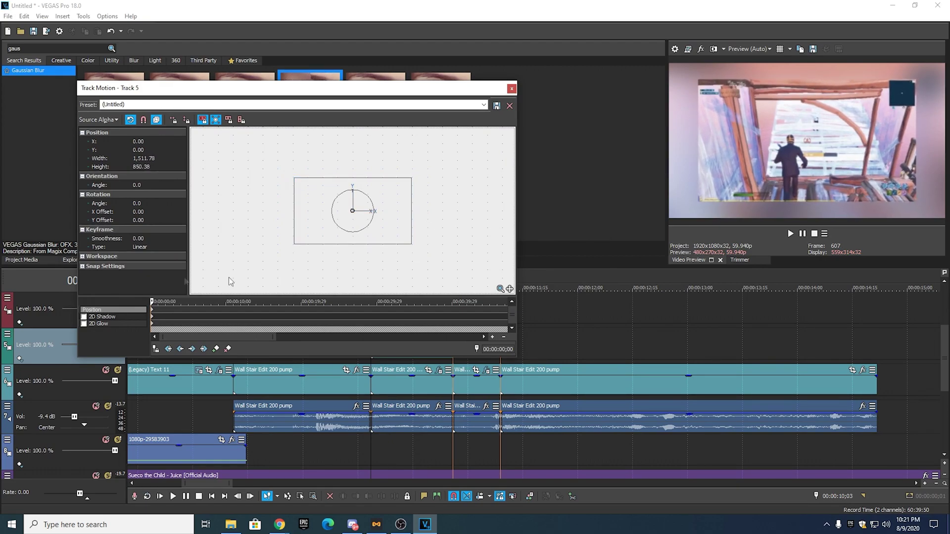
{"action": "left_click", "coordinate": [99, 256]}
{"action": "left_click", "coordinate": [82, 292]}
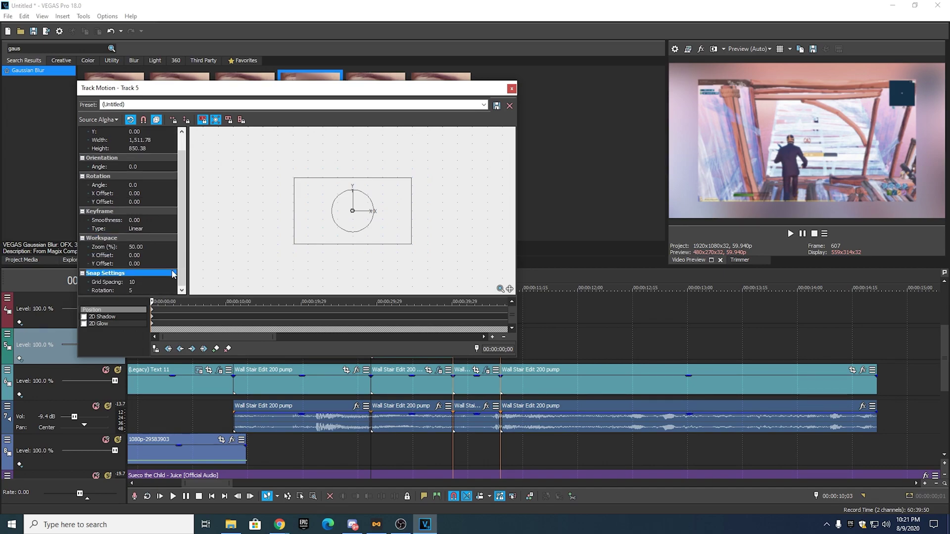
{"action": "left_click_drag", "start_coordinate": [180, 258], "coordinate": [178, 237]}
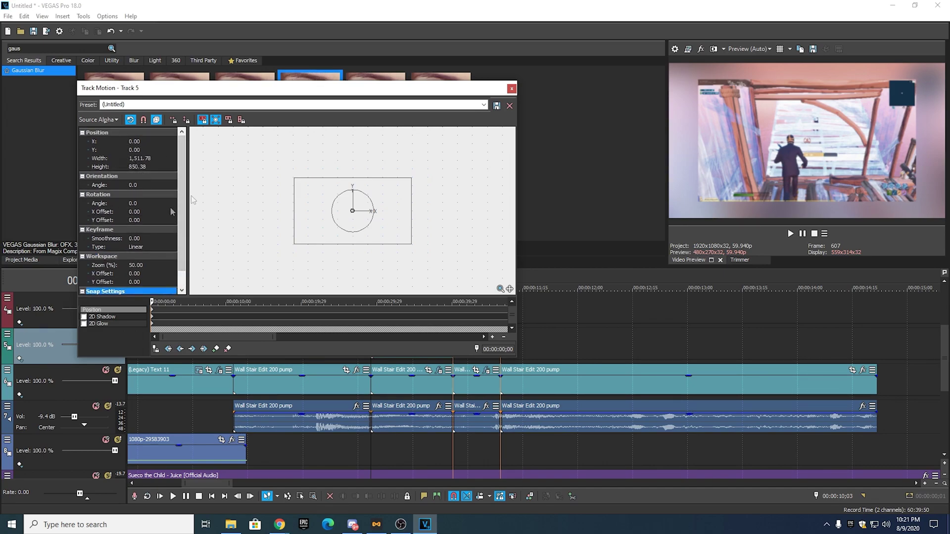
{"action": "left_click", "coordinate": [512, 90]}
- Using Track Motion at the second marker, shrink track 4's centred frame to about 1,688 by 949
{"action": "left_click", "coordinate": [403, 286]}
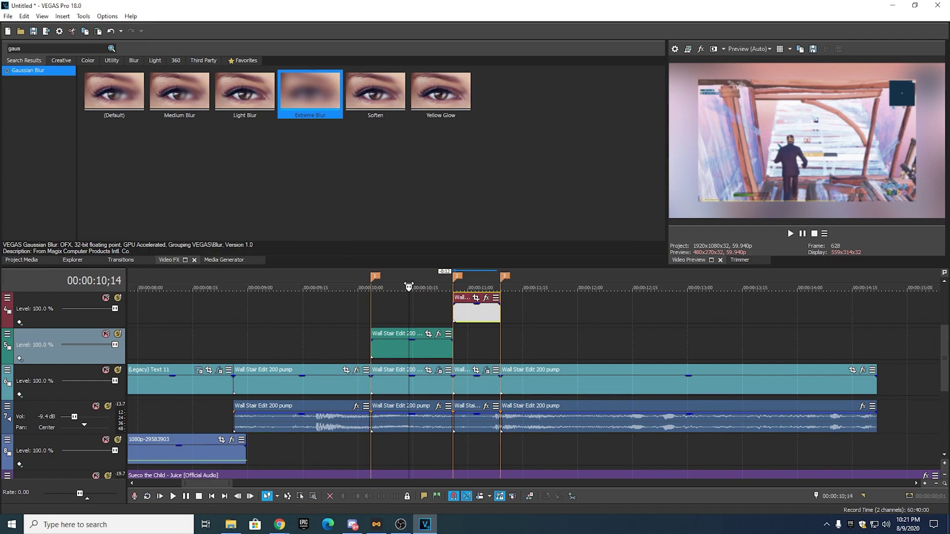
{"action": "left_click", "coordinate": [453, 287]}
{"action": "left_click", "coordinate": [7, 298]}
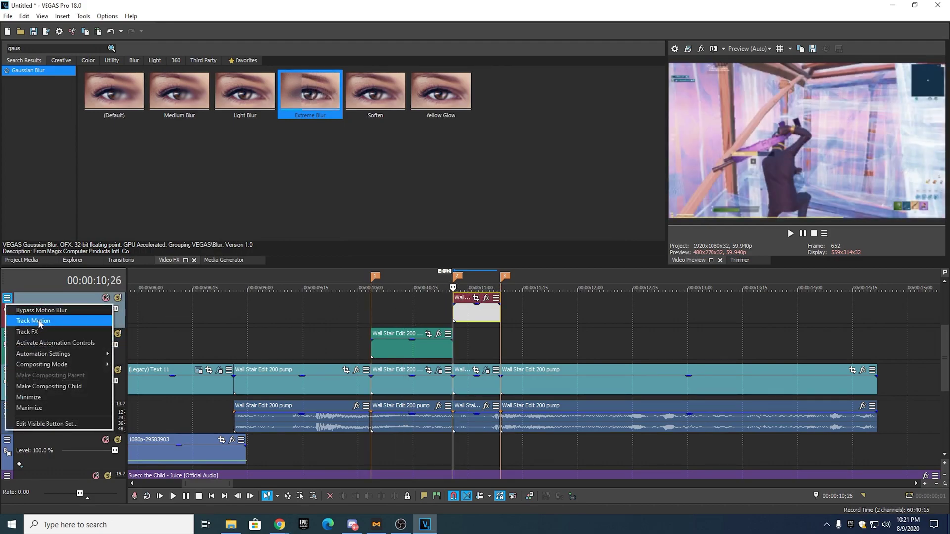
{"action": "left_click", "coordinate": [30, 322]}
{"action": "left_click_drag", "start_coordinate": [426, 253], "coordinate": [417, 248]}
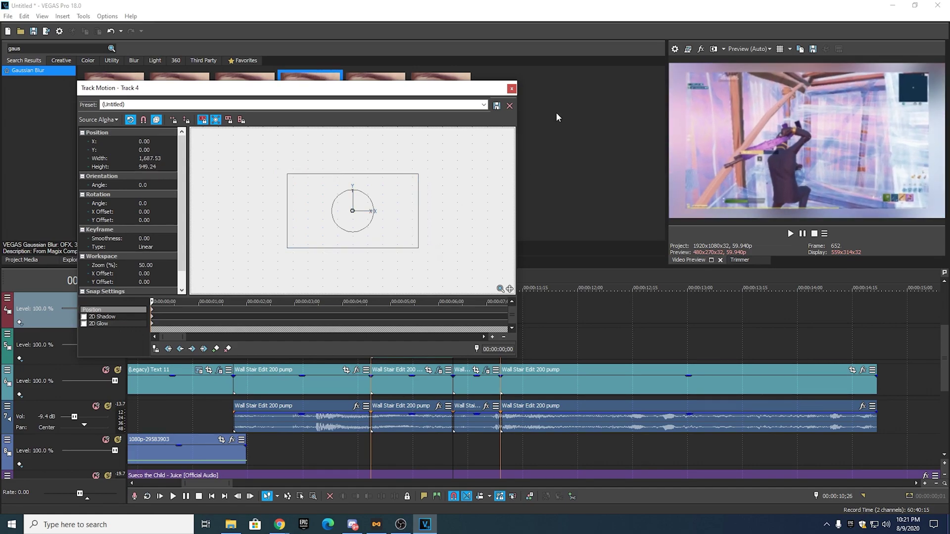
{"action": "left_click", "coordinate": [512, 88]}
- Enable the 2D Glow for track 5 in Track Motion and set its color to black
{"action": "left_click_drag", "start_coordinate": [444, 276], "coordinate": [471, 280]}
{"action": "left_click", "coordinate": [421, 346]}
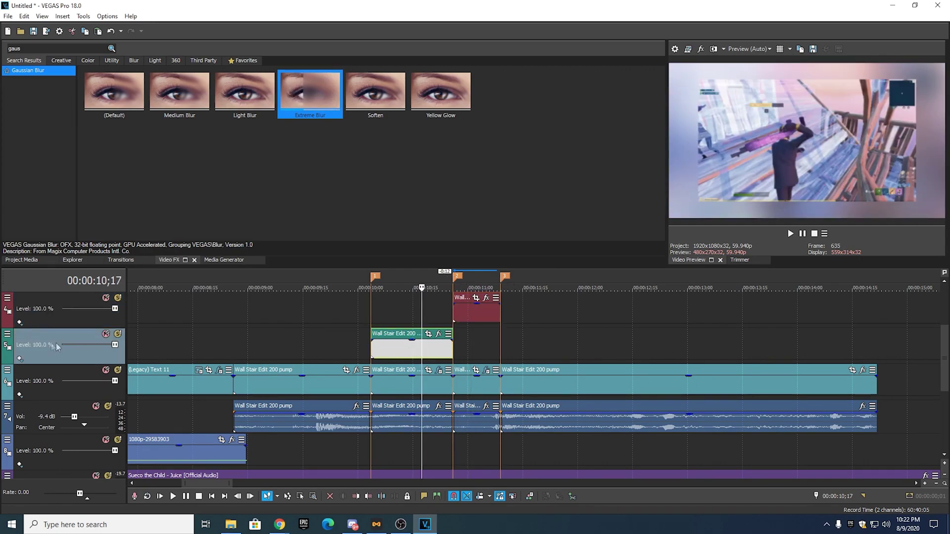
{"action": "left_click", "coordinate": [7, 334]}
{"action": "left_click", "coordinate": [54, 361]}
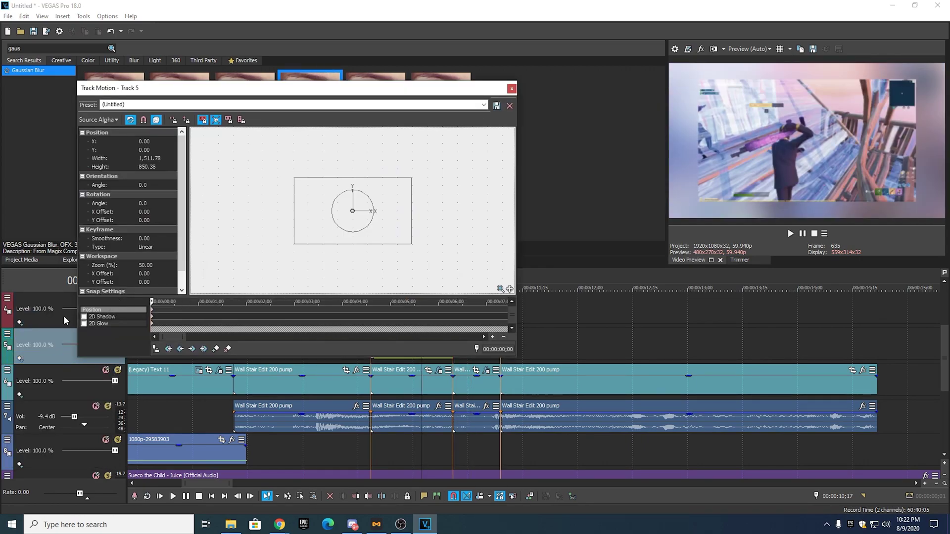
{"action": "left_click", "coordinate": [83, 325]}
{"action": "left_click", "coordinate": [156, 160]}
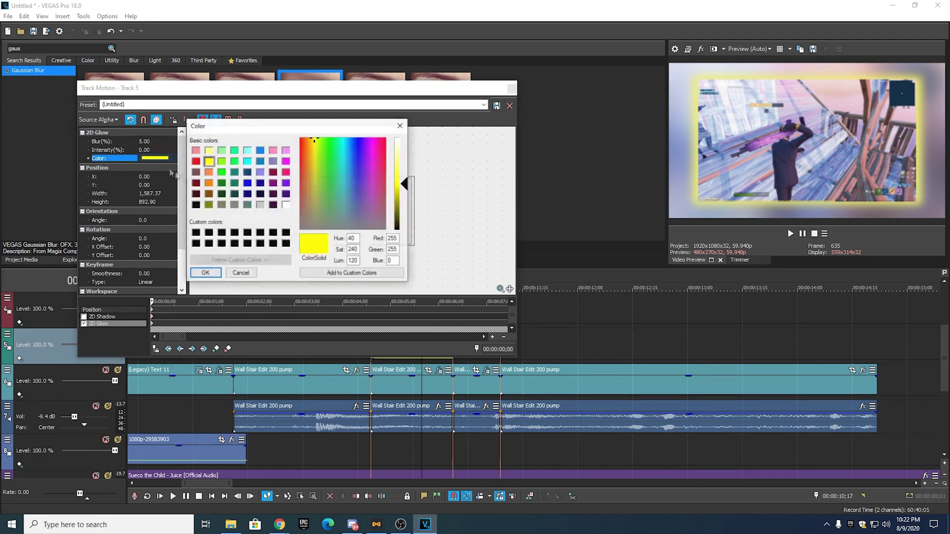
{"action": "left_click", "coordinate": [199, 238]}
{"action": "left_click", "coordinate": [205, 271]}
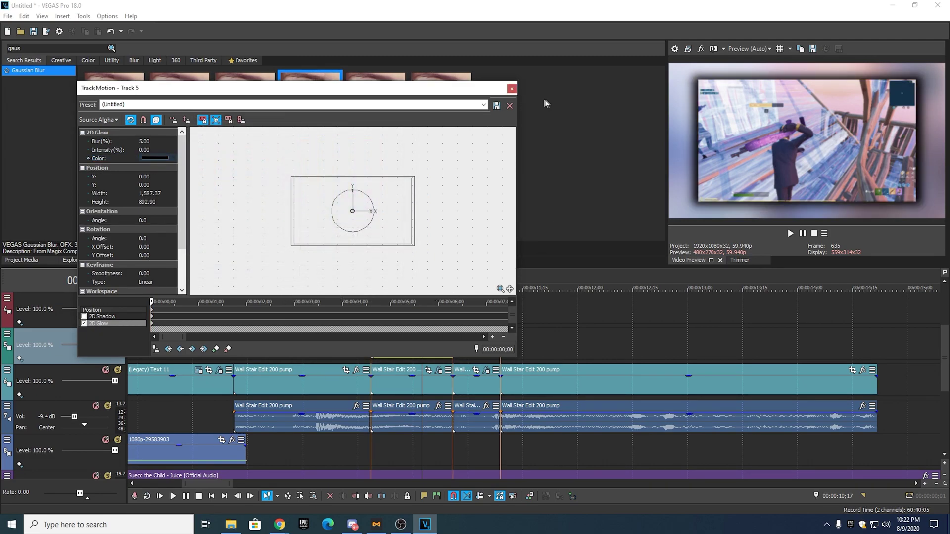
{"action": "left_click", "coordinate": [512, 89]}
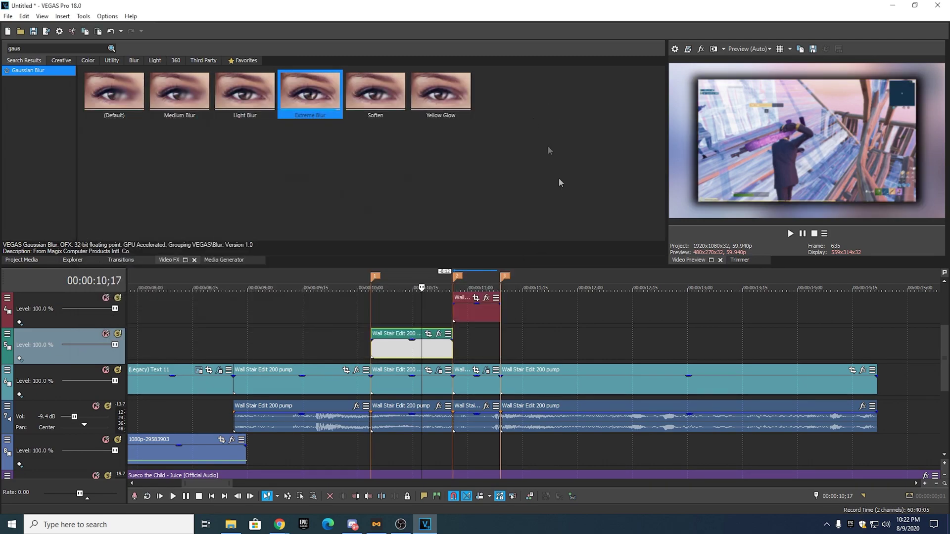
- Enable the 2D Glow for track 4 in Track Motion and set its color to black
{"action": "left_click", "coordinate": [7, 298]}
{"action": "left_click", "coordinate": [31, 384]}
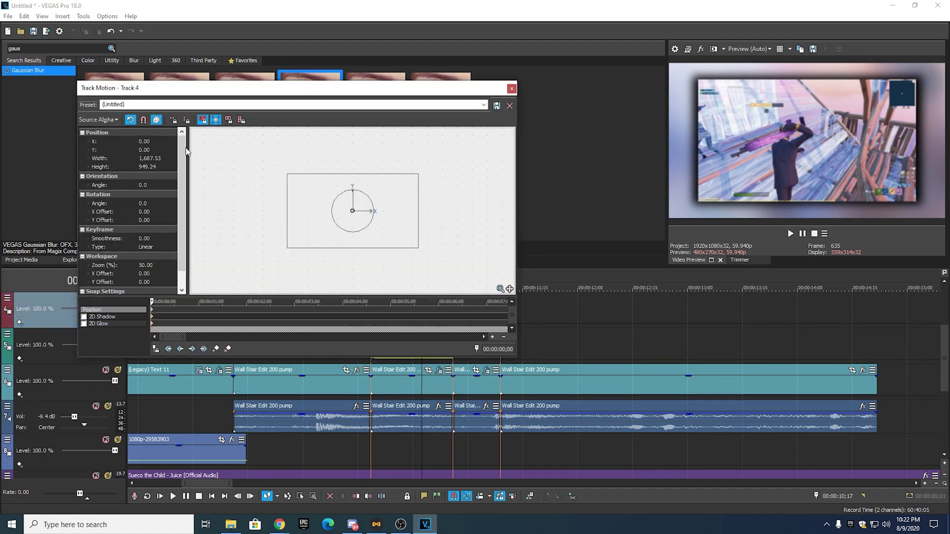
{"action": "left_click", "coordinate": [83, 324]}
{"action": "left_click", "coordinate": [155, 158]}
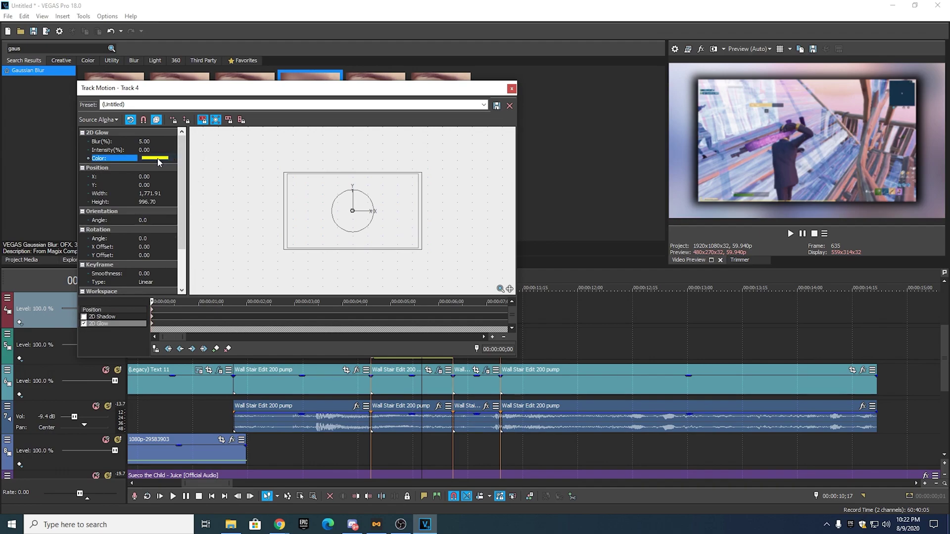
{"action": "left_click", "coordinate": [155, 158]}
{"action": "left_click", "coordinate": [195, 244]}
{"action": "left_click", "coordinate": [205, 272]}
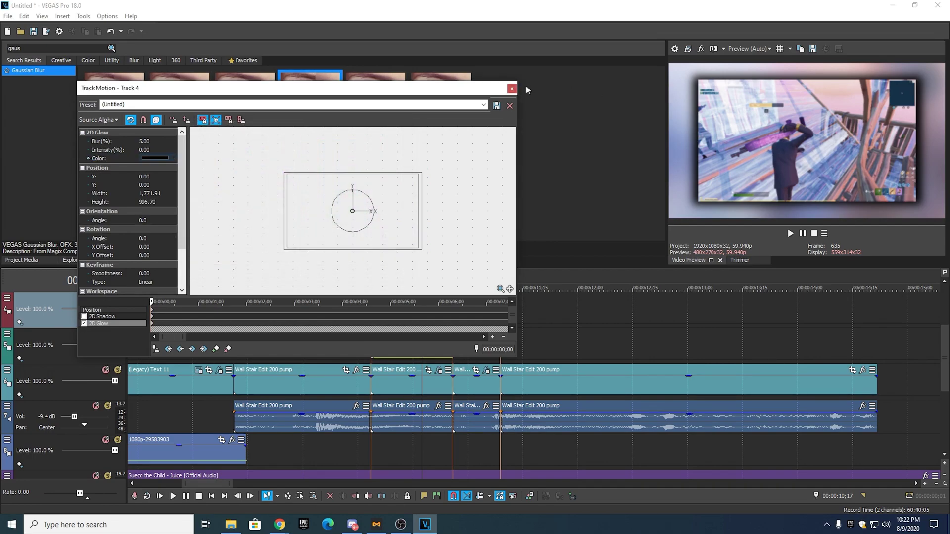
{"action": "left_click", "coordinate": [512, 88]}
- Play back the section across the three markers to check the shrunken overlay clips
{"action": "left_click", "coordinate": [335, 281]}
{"action": "scroll", "coordinate": [534, 298], "scroll_direction": "down", "scroll_amount": 3}
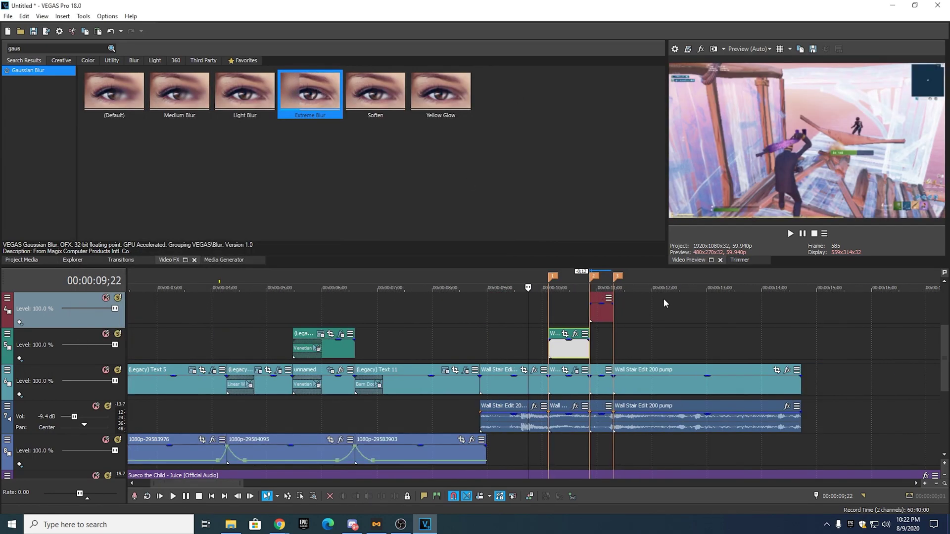
{"action": "left_click", "coordinate": [790, 234]}
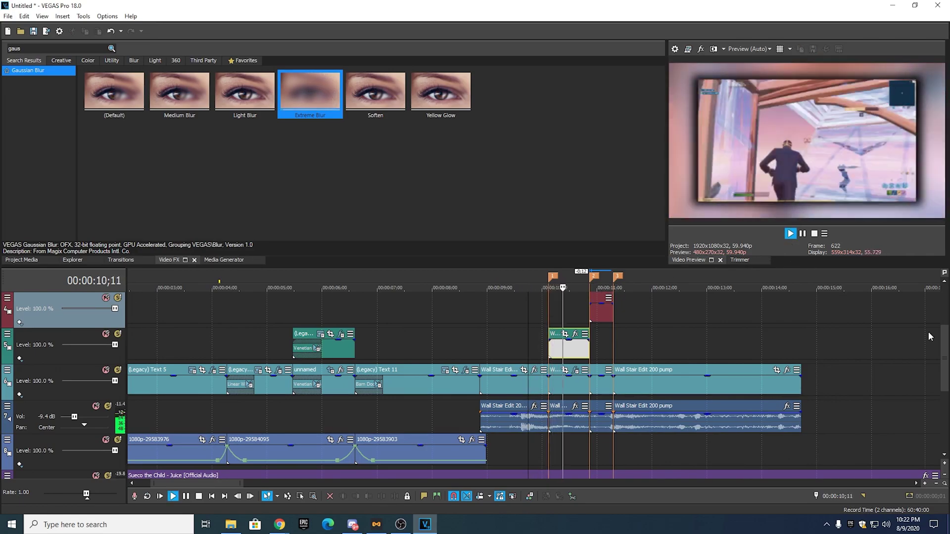
{"action": "left_click", "coordinate": [803, 234]}
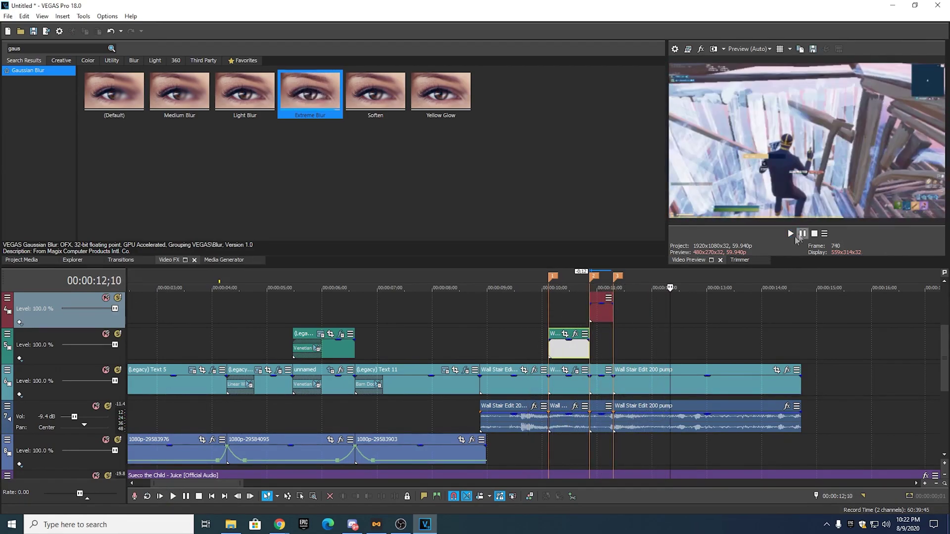
- Find Gaussian Blur in the video effects and apply its Soften preset to the track 6 clip starting at the third marker
{"action": "scroll", "coordinate": [526, 334], "scroll_direction": "up", "scroll_amount": 3}
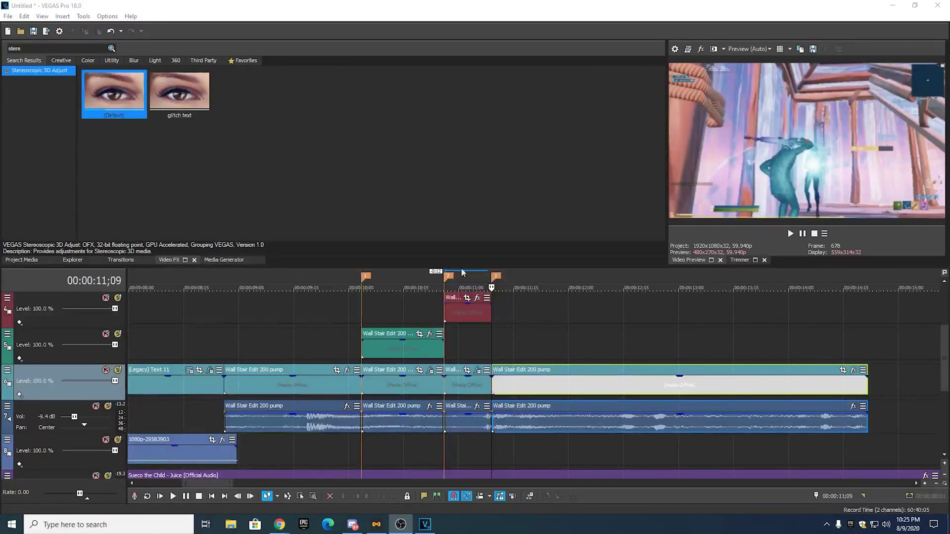
{"action": "left_click", "coordinate": [491, 285]}
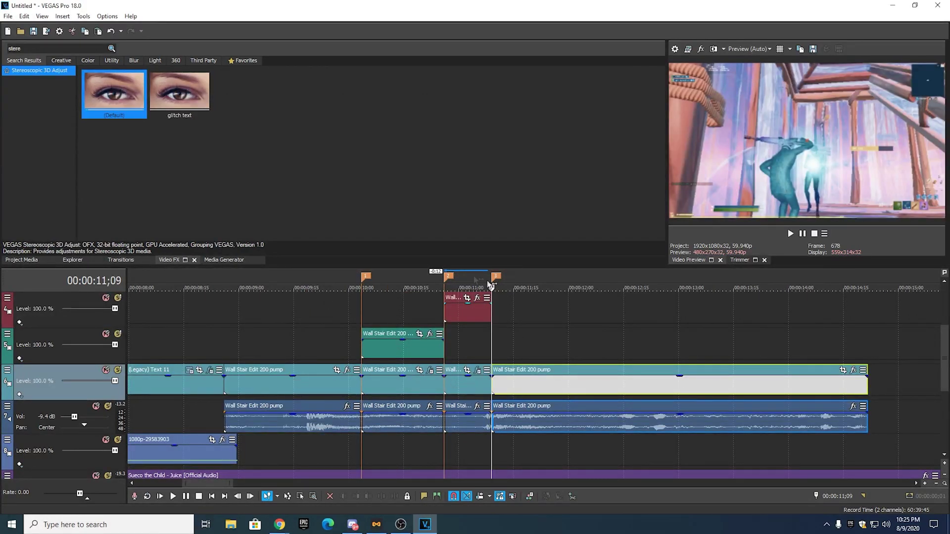
{"action": "double_click", "coordinate": [39, 48]}
{"action": "type", "text": "gaus"}
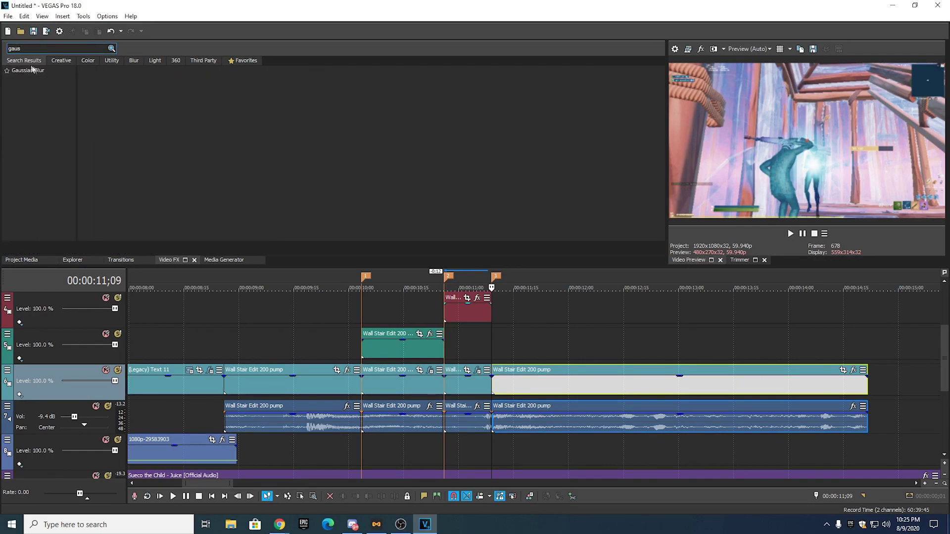
{"action": "left_click", "coordinate": [32, 71]}
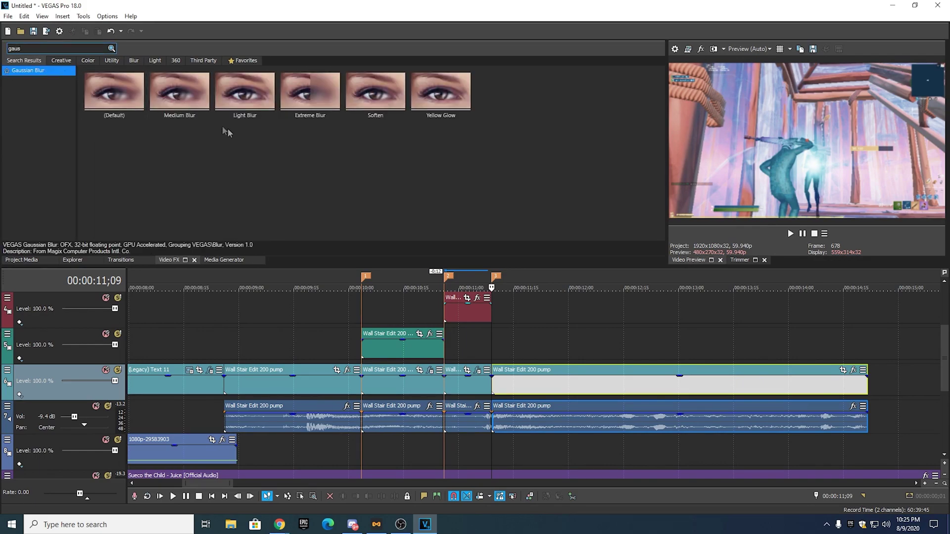
{"action": "left_click_drag", "start_coordinate": [370, 97], "coordinate": [524, 389]}
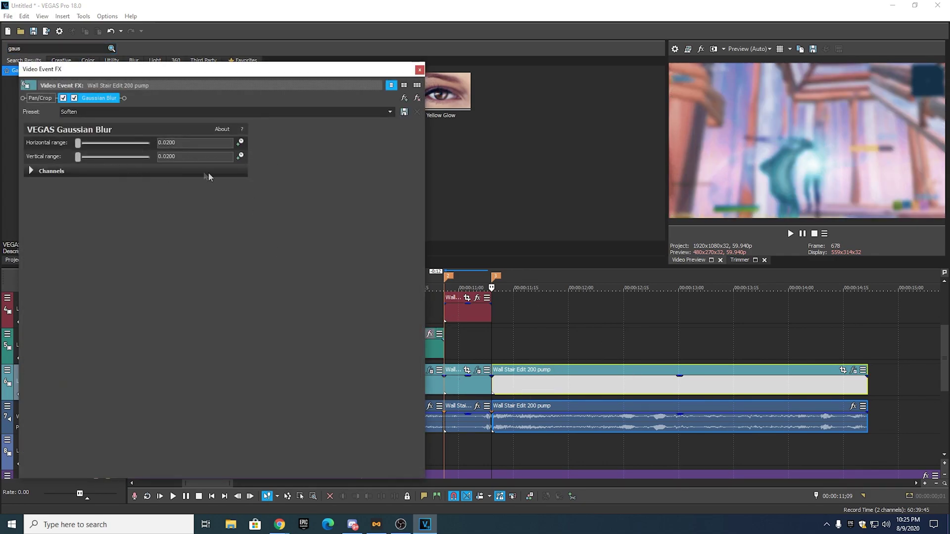
- Animate the Gaussian Blur's horizontal and vertical range, setting both to 0.0000 at frame 15 of the clip
{"action": "left_click", "coordinate": [241, 142]}
{"action": "left_click", "coordinate": [241, 156]}
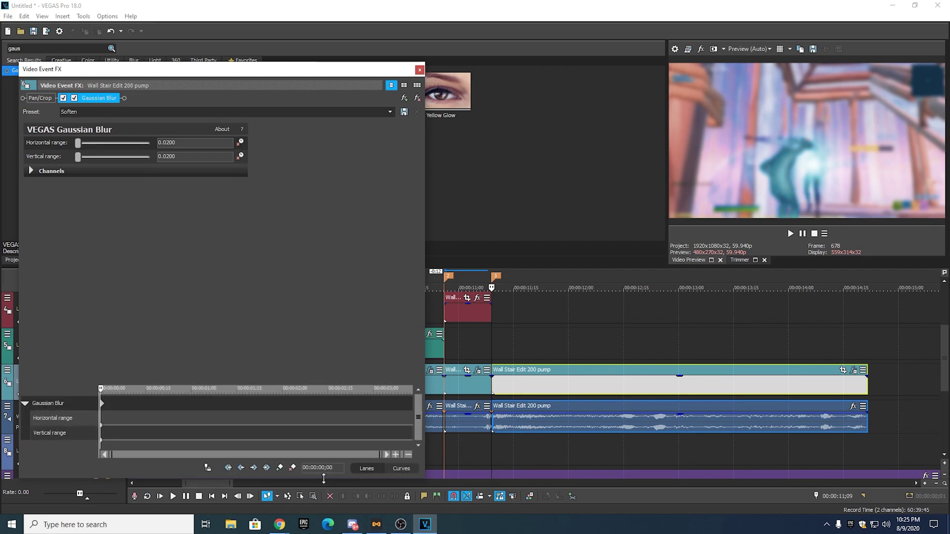
{"action": "type", "text": "15"}
{"action": "key", "text": "Return"}
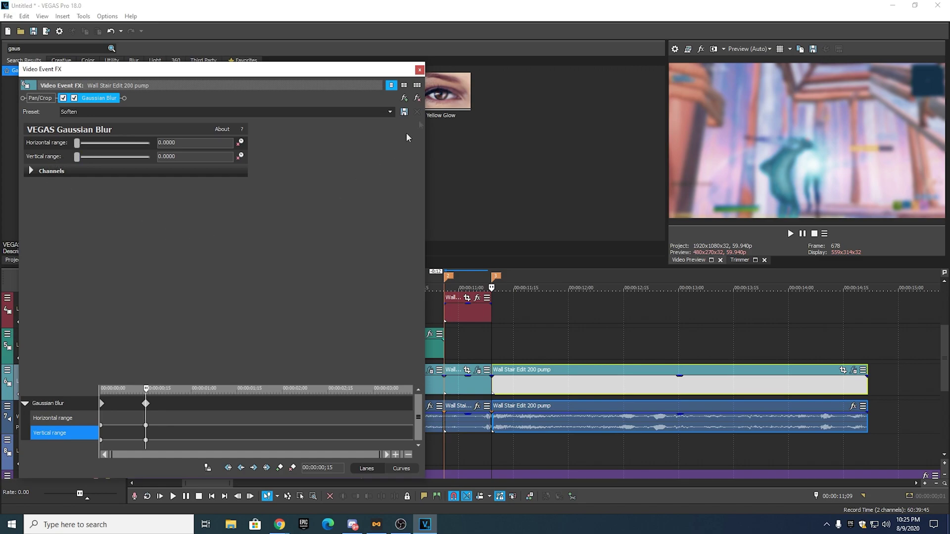
{"action": "left_click", "coordinate": [419, 69]}
- Step frame by frame through the start of the last clip to check the blur fade-out
{"action": "left_click", "coordinate": [481, 281]}
{"action": "key", "text": "Right"}
{"action": "key", "text": "Right"}
{"action": "key", "text": "Right"}
{"action": "key", "text": "Right"}
{"action": "key", "text": "Right"}
{"action": "key", "text": "Right"}
{"action": "key", "text": "Right"}
{"action": "key", "text": "Right"}
{"action": "key", "text": "Right"}
{"action": "key", "text": "Right"}
{"action": "key", "text": "Right"}
{"action": "key", "text": "Right"}
{"action": "key", "text": "Right"}
{"action": "key", "text": "Right"}
{"action": "key", "text": "Right"}
{"action": "key", "text": "Right"}
{"action": "key", "text": "Right"}
{"action": "key", "text": "Right"}
{"action": "key", "text": "Right"}
{"action": "key", "text": "Right"}
{"action": "key", "text": "Right"}
{"action": "key", "text": "Right"}
{"action": "key", "text": "Right"}
{"action": "key", "text": "Right"}
{"action": "key", "text": "Right"}
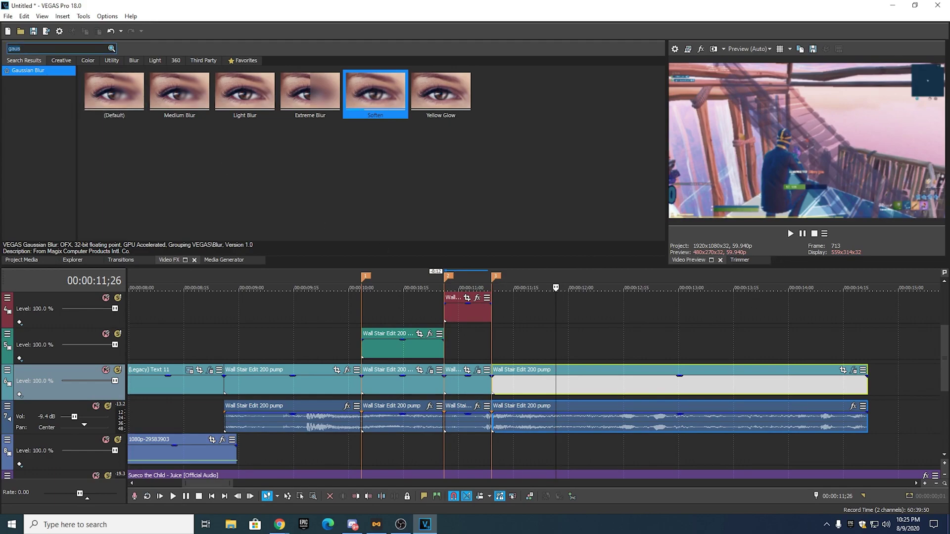
- Find S_Shake in the video effects and apply its dignal preset to the blurred track 6 clip
{"action": "type", "text": "s_s"}
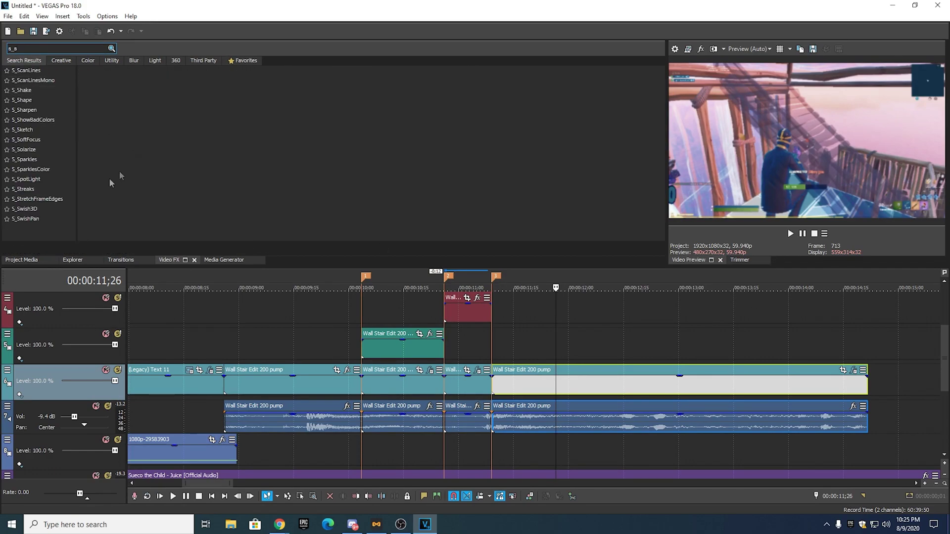
{"action": "type", "text": "ha"}
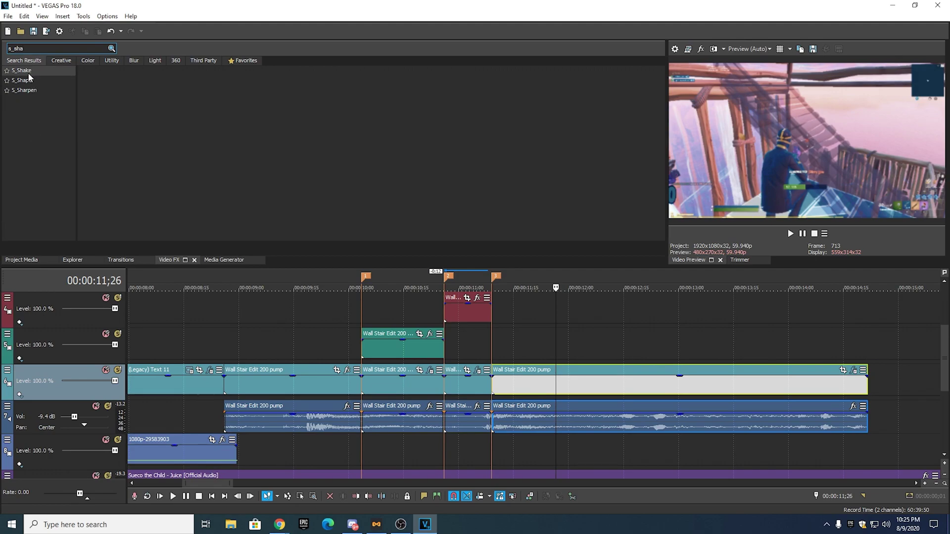
{"action": "left_click", "coordinate": [28, 73]}
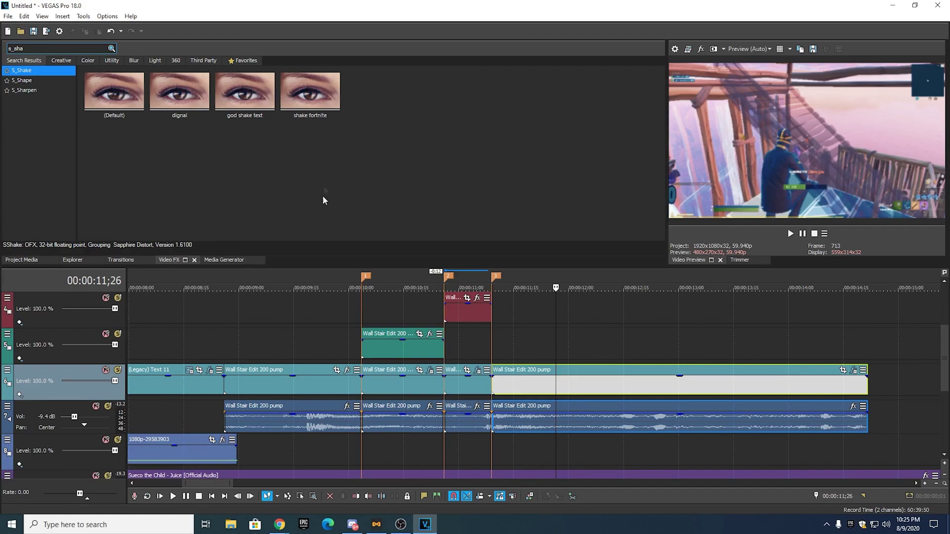
{"action": "left_click_drag", "start_coordinate": [179, 91], "coordinate": [532, 384]}
{"action": "left_click_drag", "start_coordinate": [281, 72], "coordinate": [337, 62]}
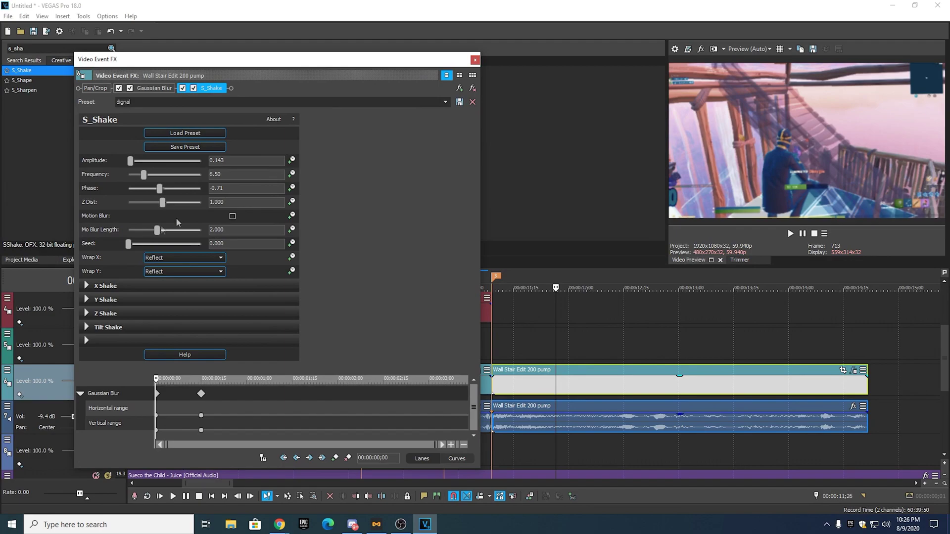
- Examine the X, Y, Z and Tilt Shake settings of the S_Shake effect
{"action": "left_click", "coordinate": [87, 286]}
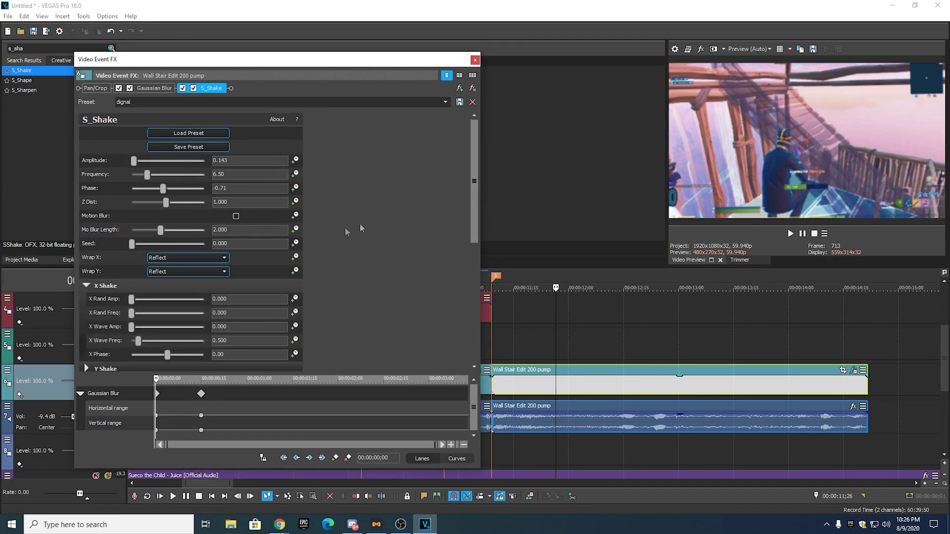
{"action": "left_click_drag", "start_coordinate": [478, 205], "coordinate": [476, 346]}
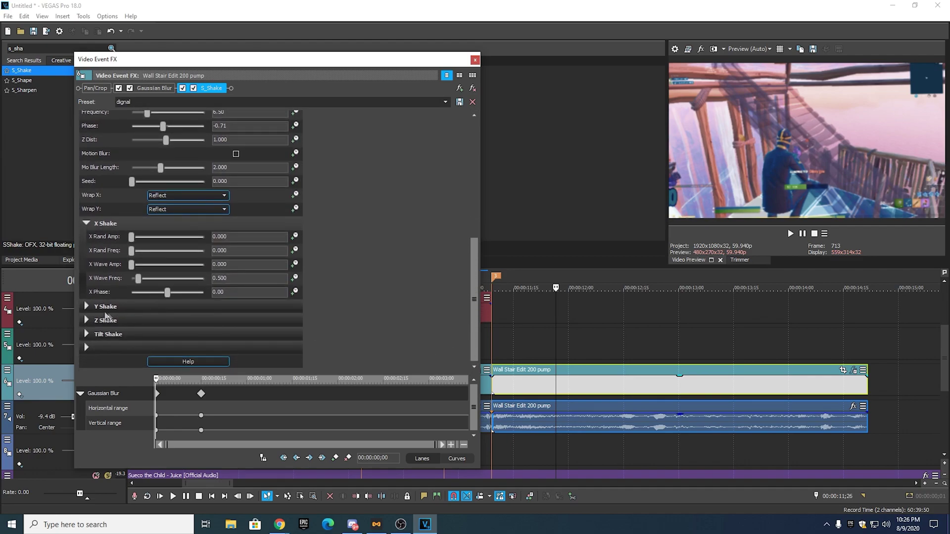
{"action": "left_click", "coordinate": [198, 306]}
{"action": "scroll", "coordinate": [463, 325], "scroll_direction": "down", "scroll_amount": 3}
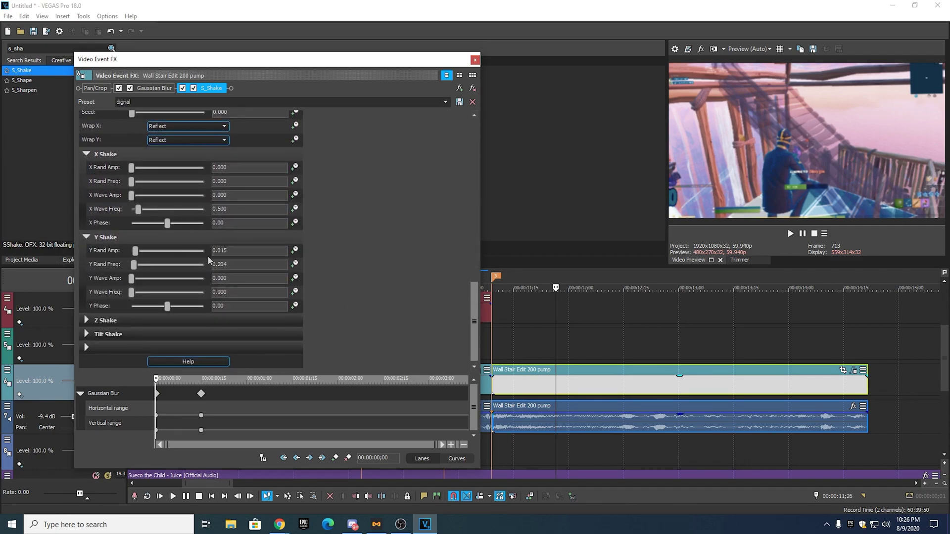
{"action": "left_click", "coordinate": [89, 323]}
{"action": "left_click_drag", "start_coordinate": [473, 290], "coordinate": [441, 356]}
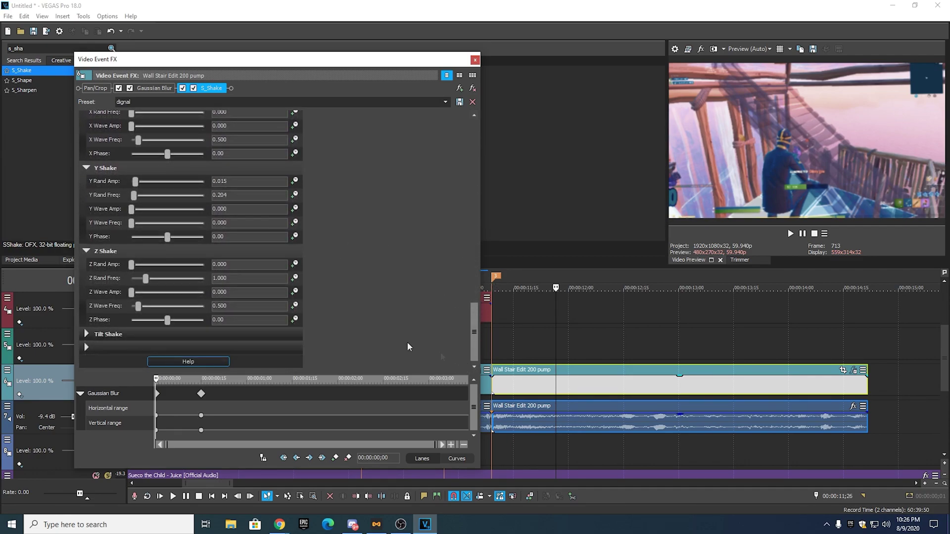
{"action": "left_click", "coordinate": [88, 335]}
{"action": "left_click_drag", "start_coordinate": [474, 296], "coordinate": [466, 148]}
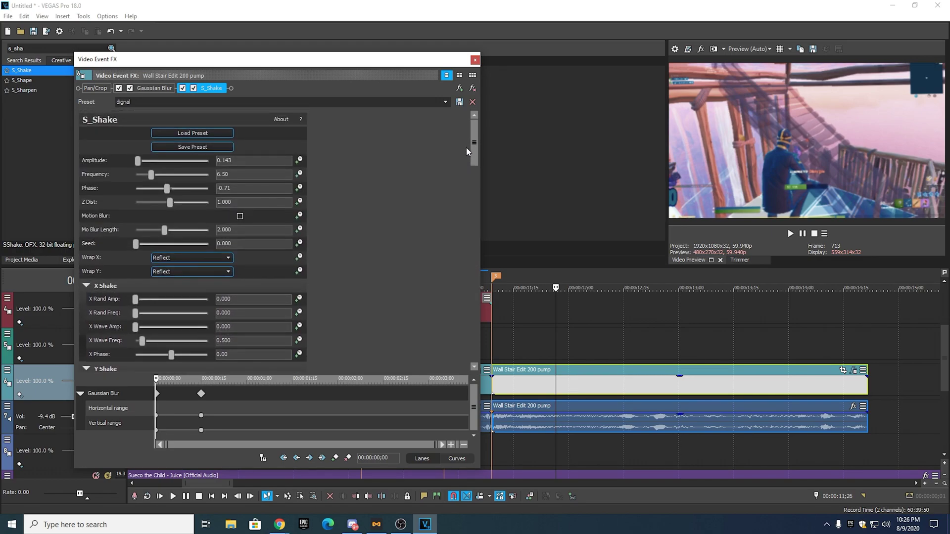
{"action": "left_click", "coordinate": [86, 286]}
{"action": "left_click", "coordinate": [87, 299]}
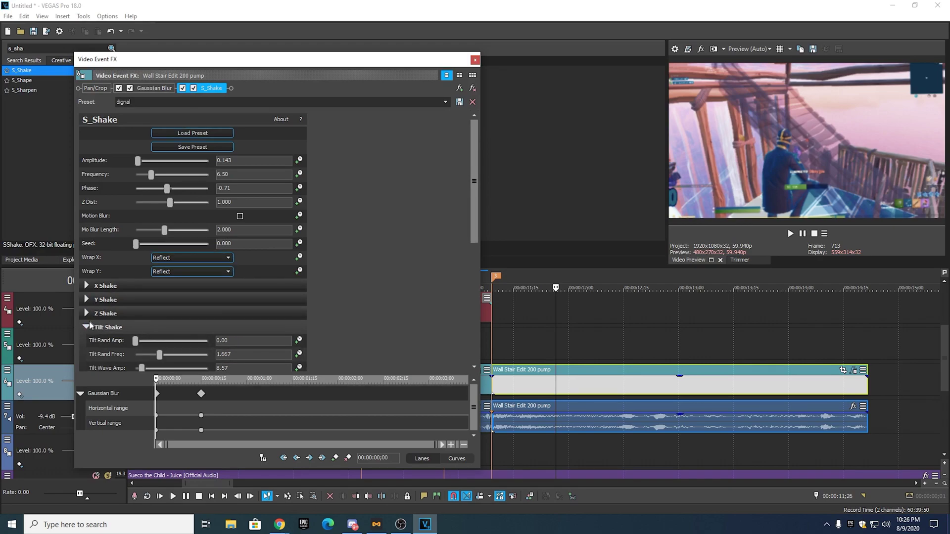
{"action": "left_click", "coordinate": [87, 315]}
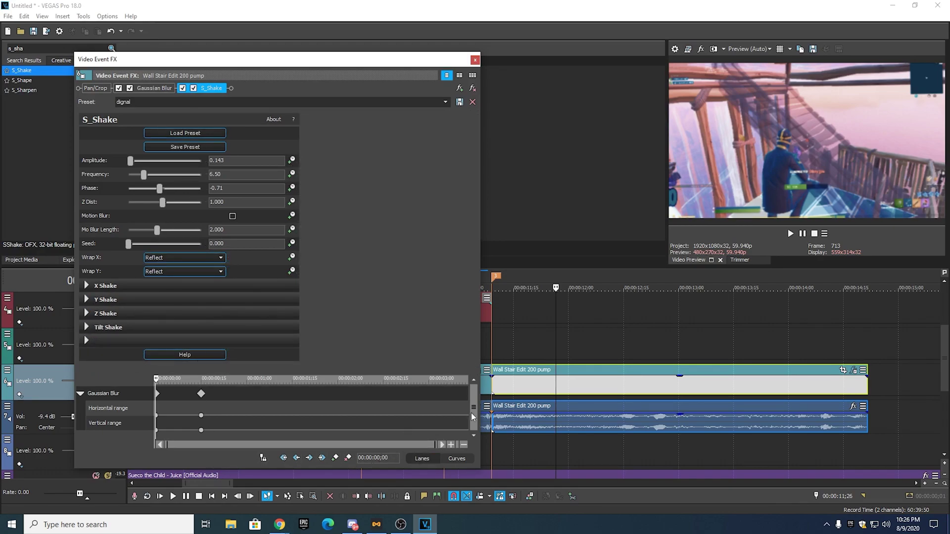
- Animate the S_Shake amplitude, adding a keyframe at 00:00:01;20, and close the clip's effect settings
{"action": "left_click", "coordinate": [292, 161]}
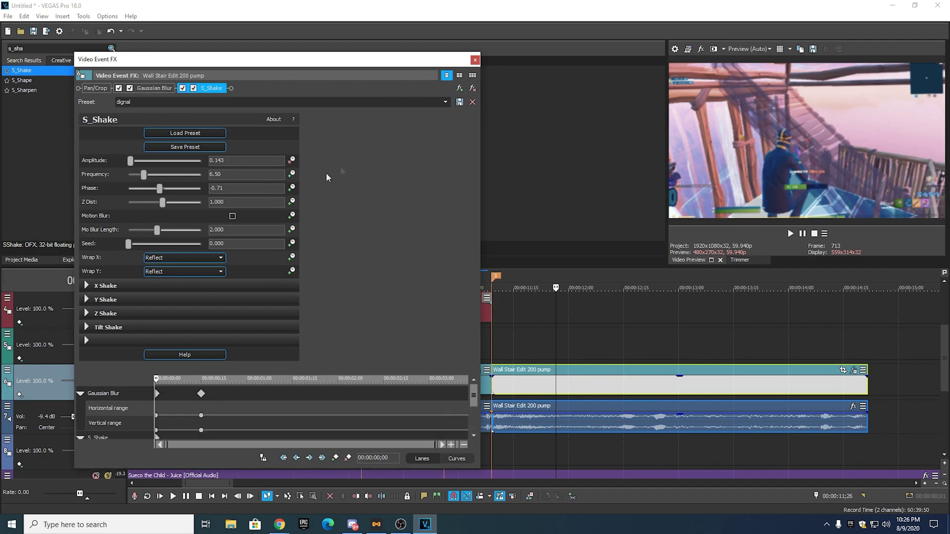
{"action": "left_click_drag", "start_coordinate": [476, 396], "coordinate": [478, 440]}
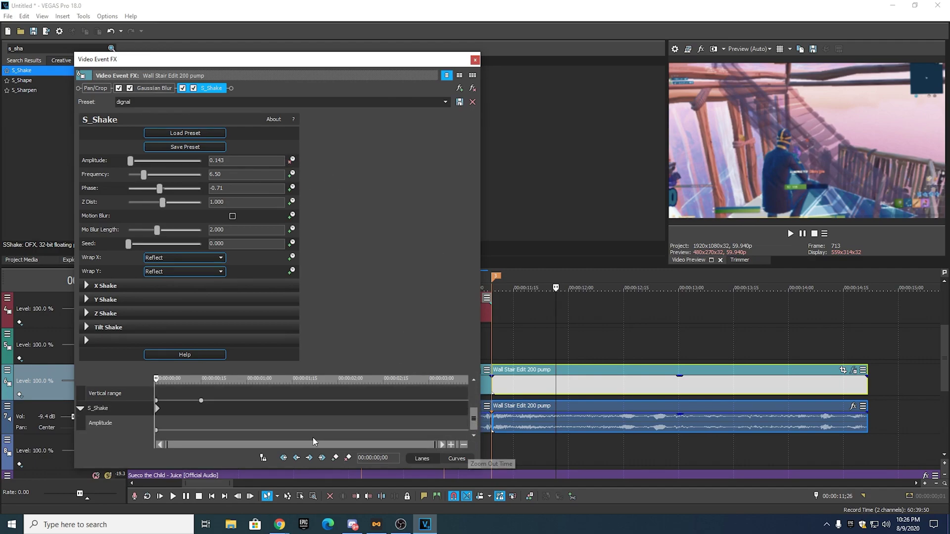
{"action": "left_click_drag", "start_coordinate": [155, 378], "coordinate": [309, 381]}
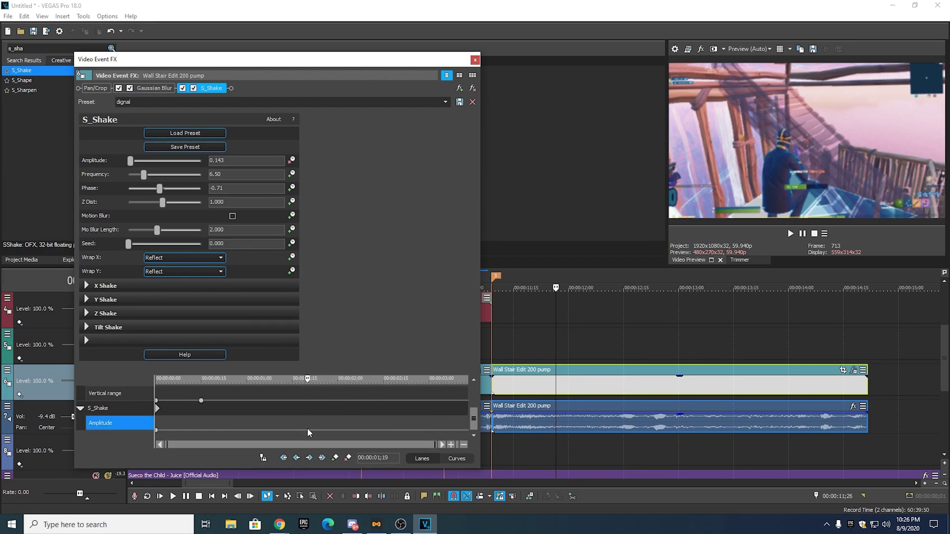
{"action": "double_click", "coordinate": [307, 429]}
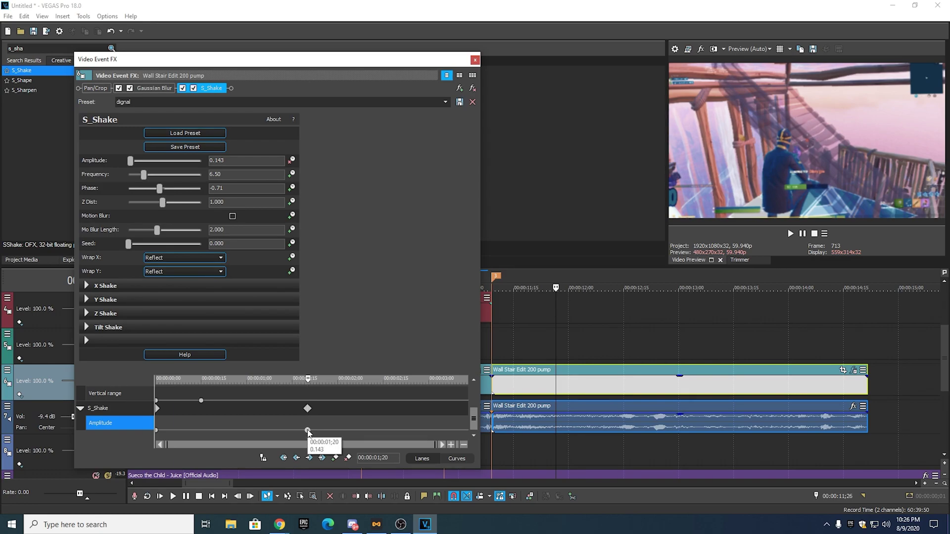
{"action": "double_click", "coordinate": [308, 430]}
{"action": "left_click_drag", "start_coordinate": [263, 440], "coordinate": [520, 438]}
{"action": "left_click", "coordinate": [475, 60]}
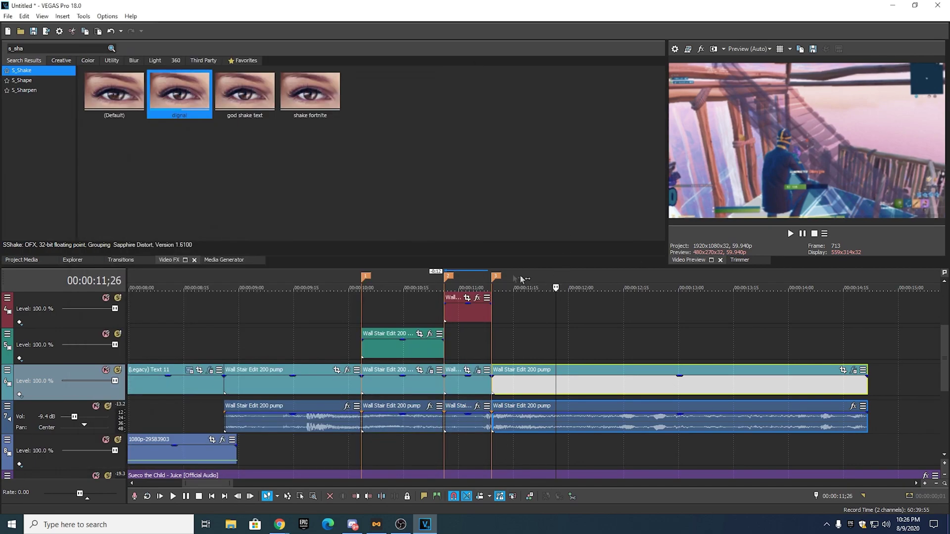
- Play back the last clip from just before the third marker to check its blur and shake
{"action": "left_click", "coordinate": [486, 275]}
{"action": "key", "text": "Right"}
{"action": "key", "text": "Right"}
{"action": "key", "text": "space"}
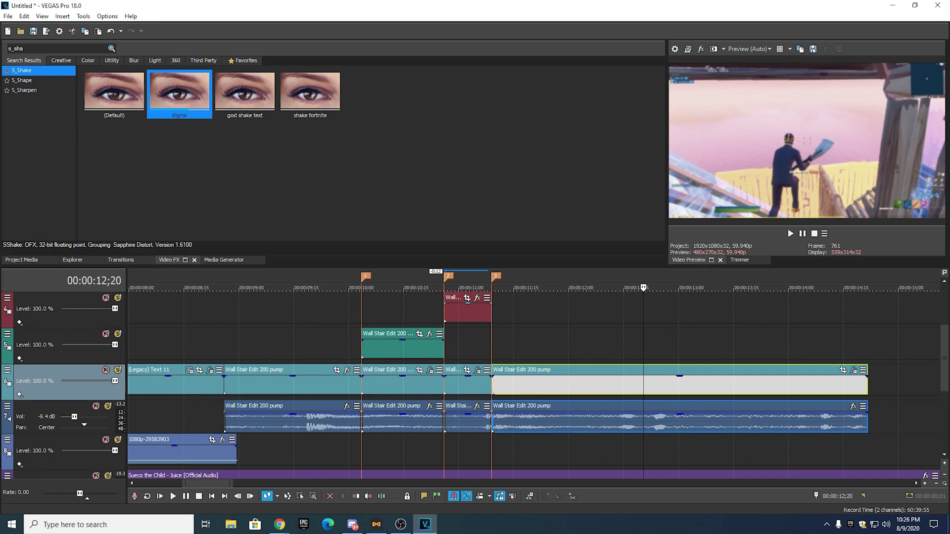
{"action": "left_click", "coordinate": [490, 298]}
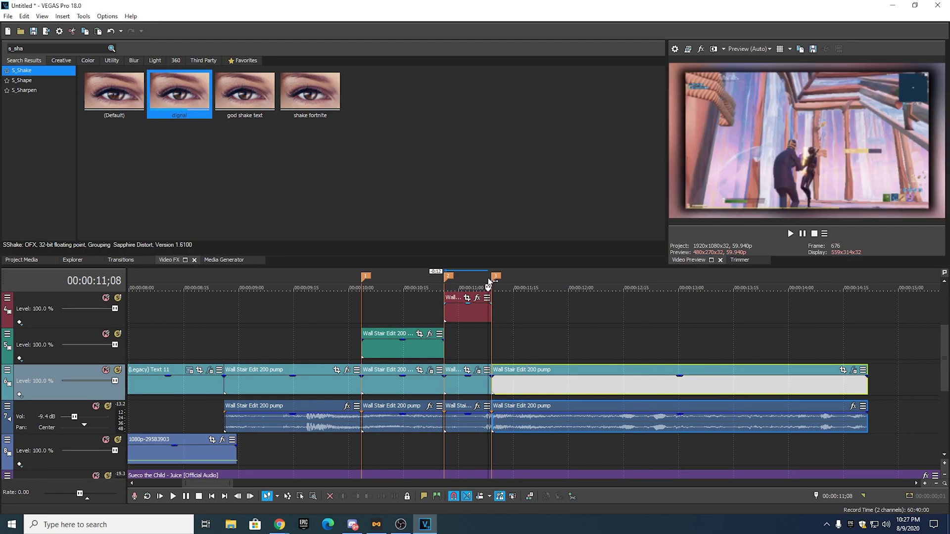
{"action": "left_click", "coordinate": [794, 237]}
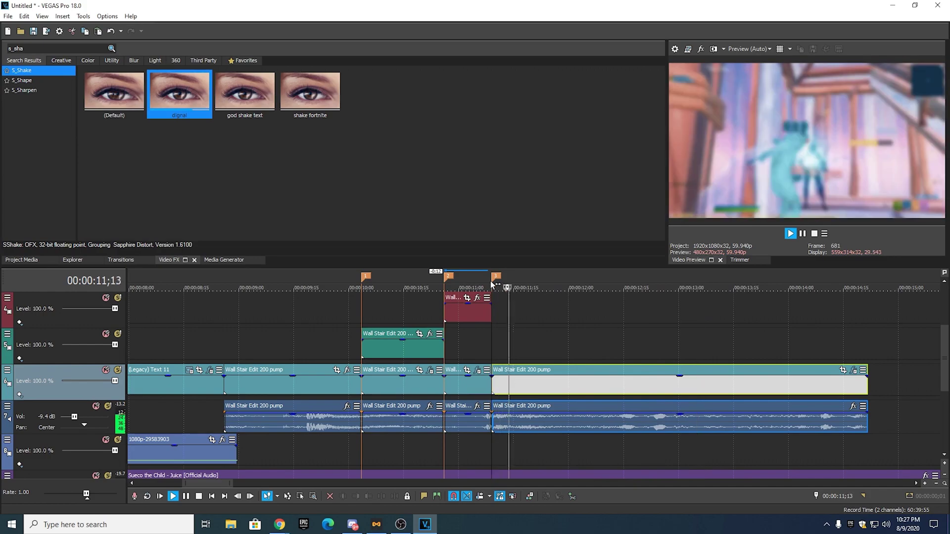
- Split the last track 6 clip and its audio at about 00:00:12;09 and delete the remainder, with playback stopped
{"action": "key", "text": "s"}
{"action": "right_click", "coordinate": [674, 373]}
{"action": "left_click", "coordinate": [689, 248]}
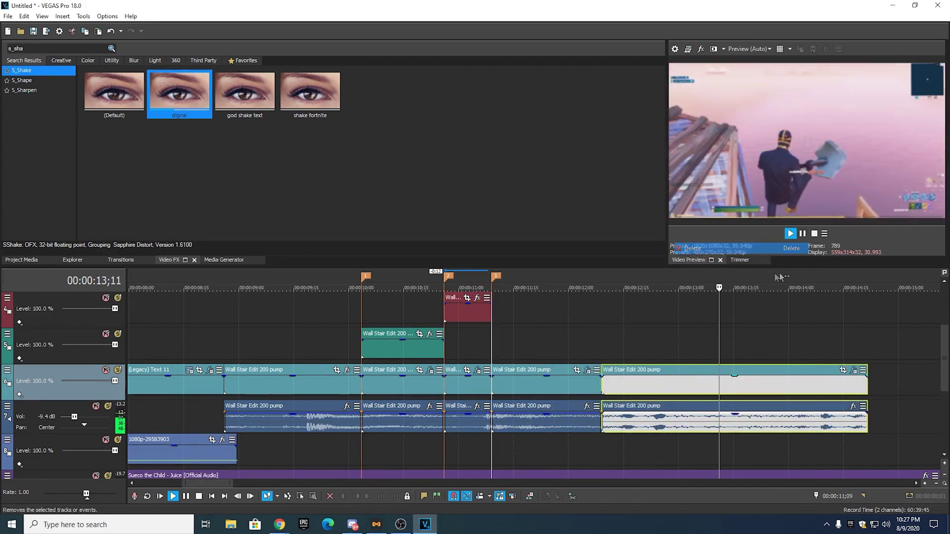
{"action": "left_click", "coordinate": [804, 237]}
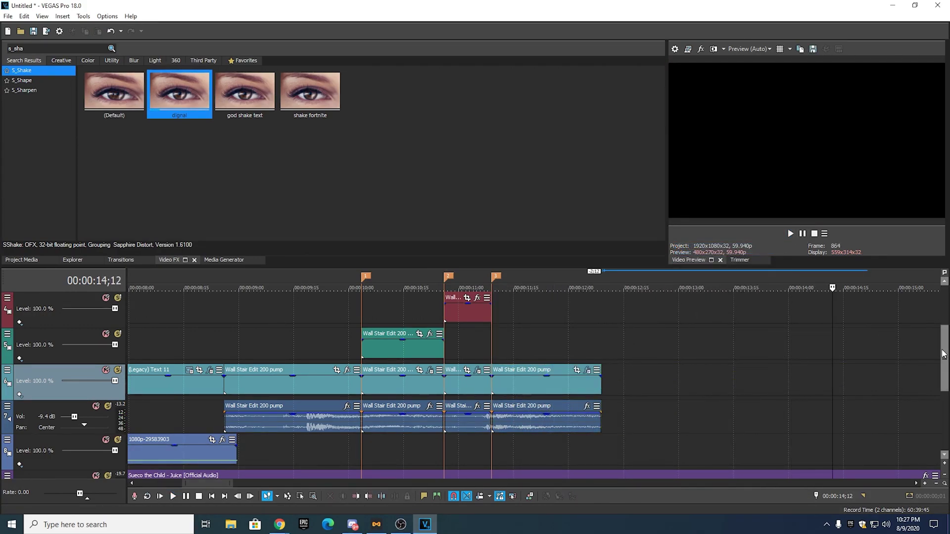
{"action": "mouse_move", "coordinate": [943, 355]}
{"action": "left_mouse_down"}
{"action": "mouse_move", "coordinate": [946, 407]}
{"action": "mouse_move", "coordinate": [944, 371]}
{"action": "left_mouse_up"}
{"action": "scroll", "coordinate": [759, 378], "scroll_direction": "down", "scroll_amount": 2}
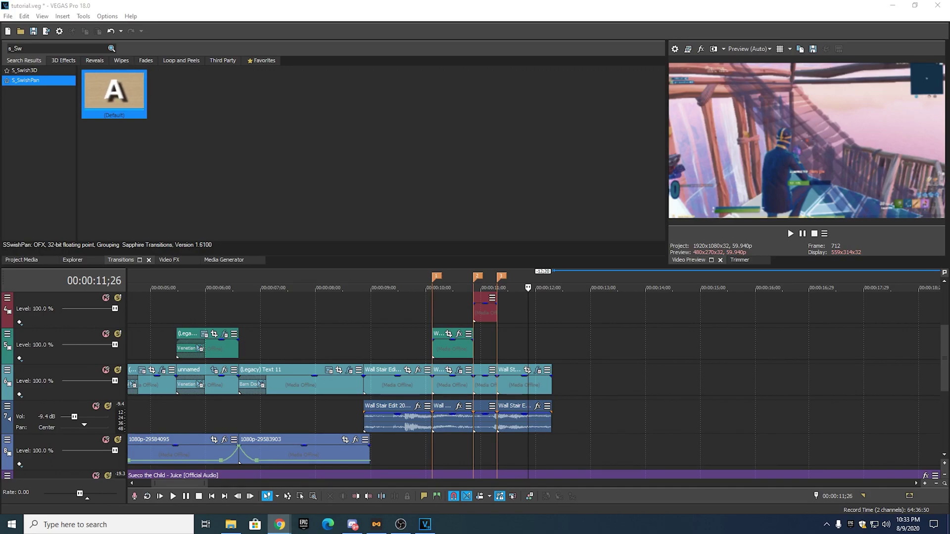
{"action": "scroll", "coordinate": [307, 310], "scroll_direction": "down", "scroll_amount": 1}
{"action": "left_click", "coordinate": [494, 284]}
{"action": "left_click", "coordinate": [476, 286]}
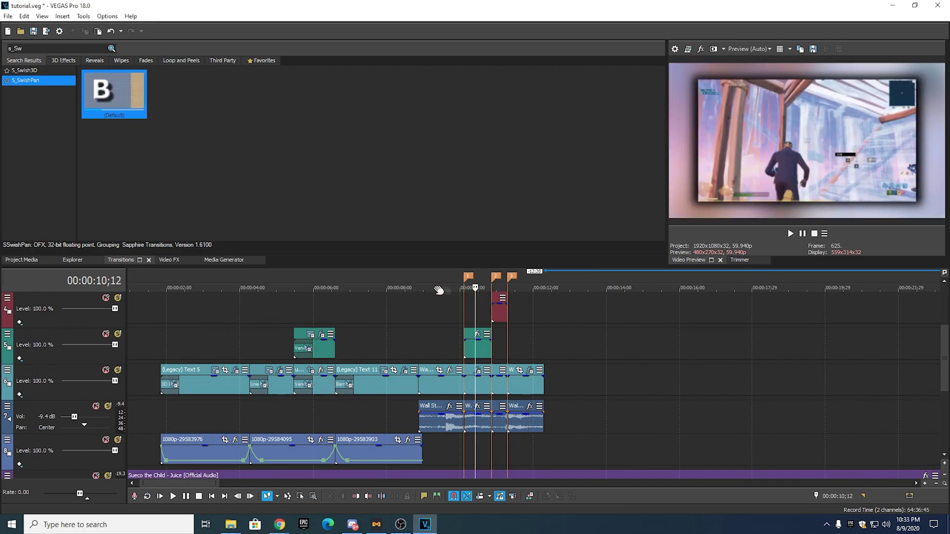
{"action": "left_click", "coordinate": [329, 284]}
{"action": "scroll", "coordinate": [328, 284], "scroll_direction": "down", "scroll_amount": 1}
{"action": "scroll", "coordinate": [414, 295], "scroll_direction": "up", "scroll_amount": 2}
{"action": "left_click", "coordinate": [685, 285]}
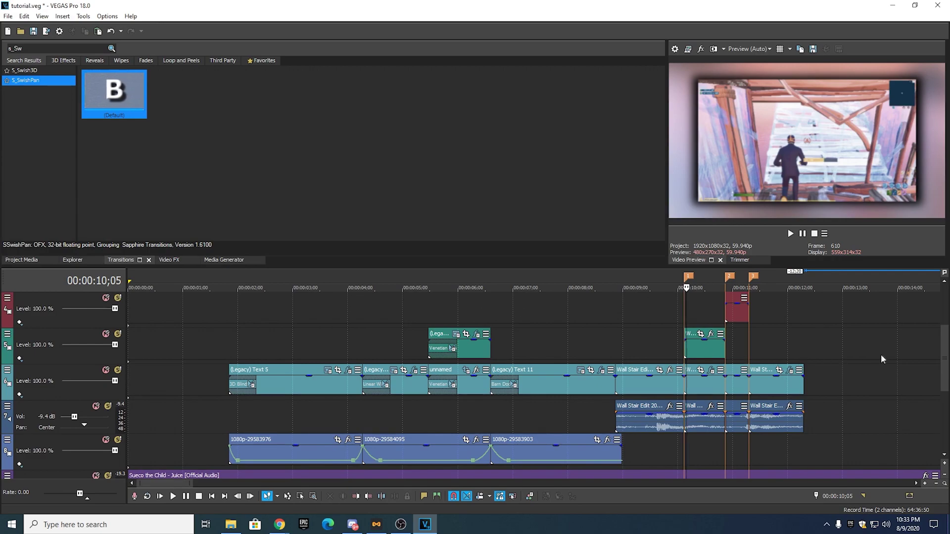
{"action": "scroll", "coordinate": [945, 359], "scroll_direction": "down", "scroll_amount": 3}
{"action": "scroll", "coordinate": [944, 359], "scroll_direction": "up", "scroll_amount": 3}
{"action": "scroll", "coordinate": [845, 364], "scroll_direction": "down", "scroll_amount": 3}
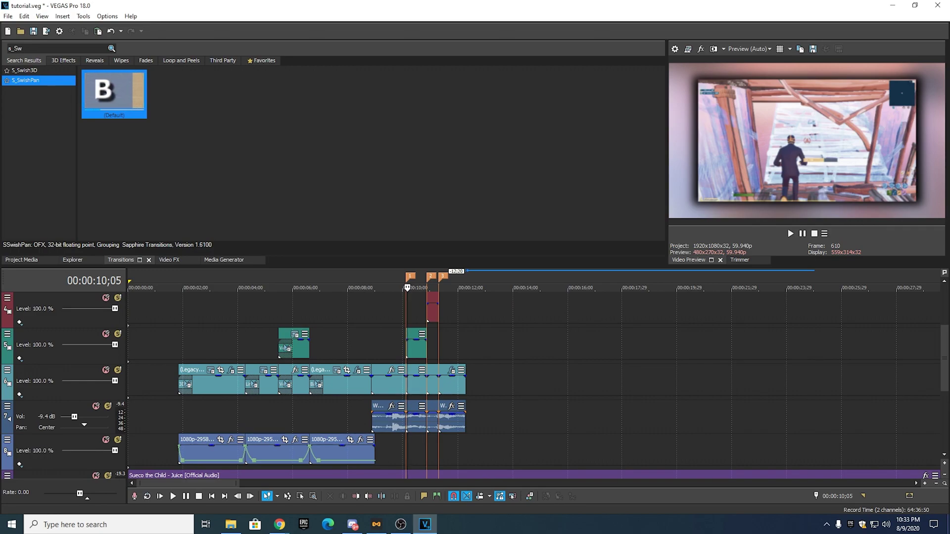
{"action": "scroll", "coordinate": [604, 328], "scroll_direction": "up", "scroll_amount": 5}
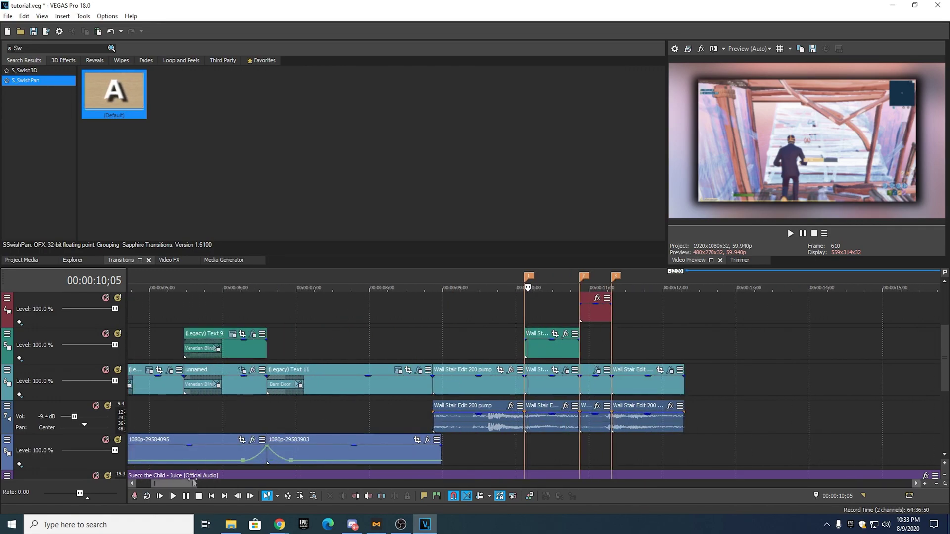
- Add the TV On 01 clip from the file explorer to track 4 at about 12 seconds and preview it
{"action": "scroll", "coordinate": [194, 482], "scroll_direction": "right", "scroll_amount": 5}
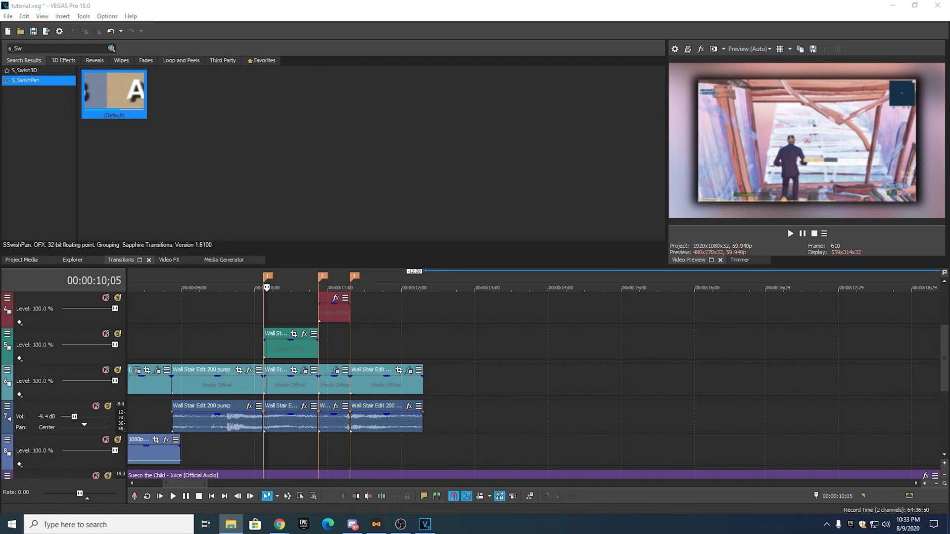
{"action": "left_click_drag", "start_coordinate": [231, 524], "coordinate": [401, 318]}
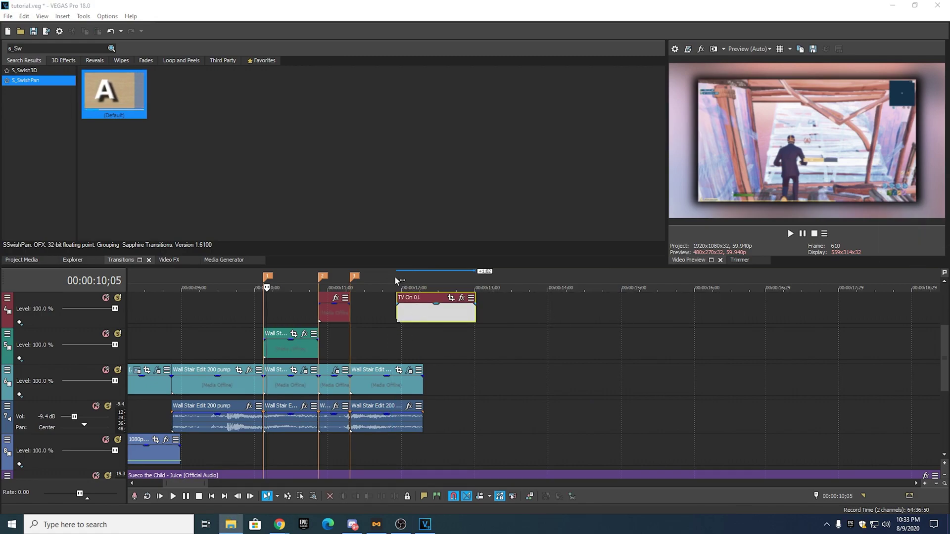
{"action": "key", "text": "space"}
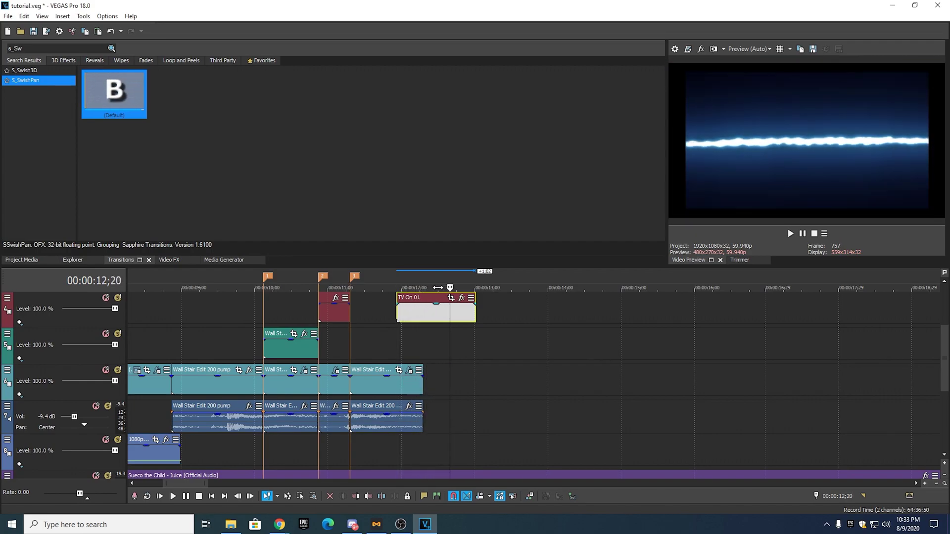
- Insert a new video track and move it down to track 6, directly above the main gameplay track
{"action": "scroll", "coordinate": [423, 294], "scroll_direction": "down", "scroll_amount": 5}
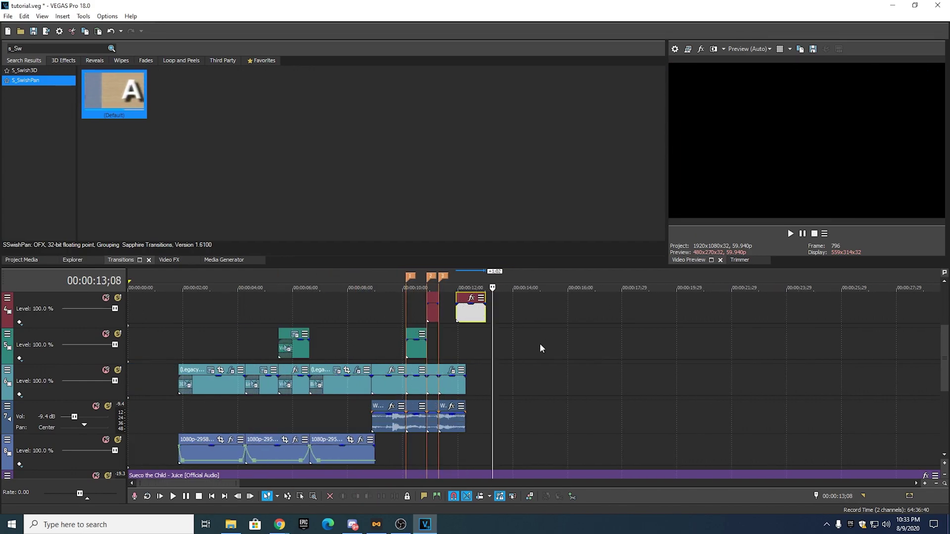
{"action": "right_click", "coordinate": [541, 345]}
{"action": "left_click", "coordinate": [574, 235]}
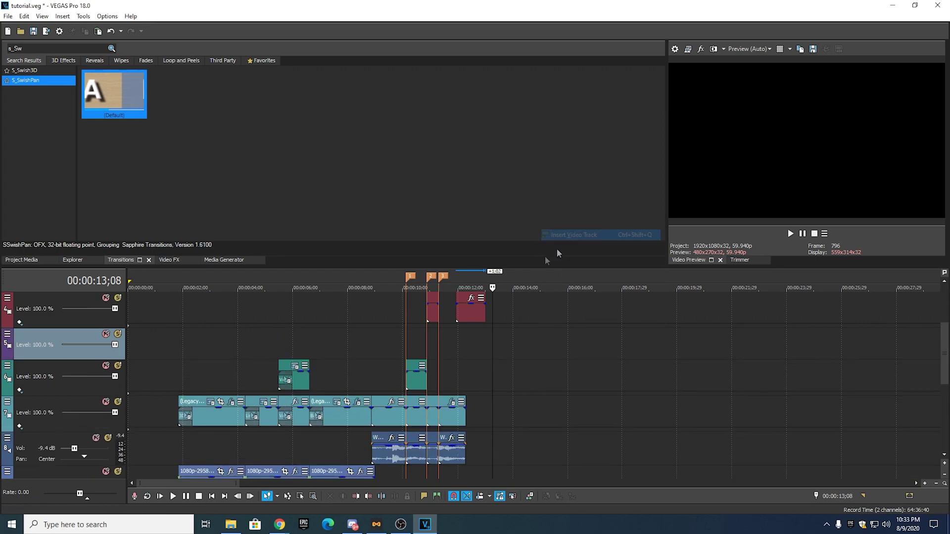
{"action": "left_click_drag", "start_coordinate": [53, 355], "coordinate": [54, 391]}
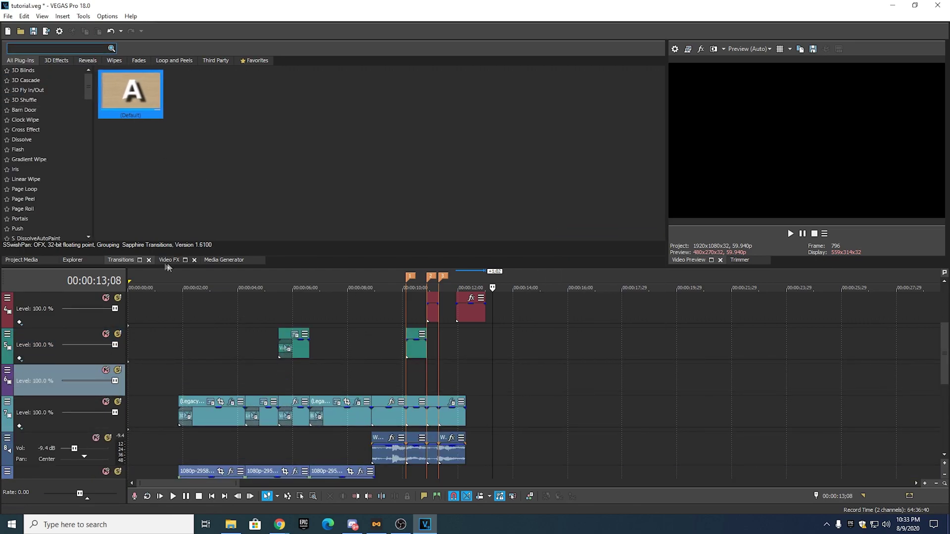
- Find Saturation Adjust in the video effects and apply its saturation fortnite preset to the new track 6
{"action": "left_click", "coordinate": [169, 260]}
{"action": "left_click", "coordinate": [59, 48]}
{"action": "type", "text": "sat"}
{"action": "left_click", "coordinate": [34, 80]}
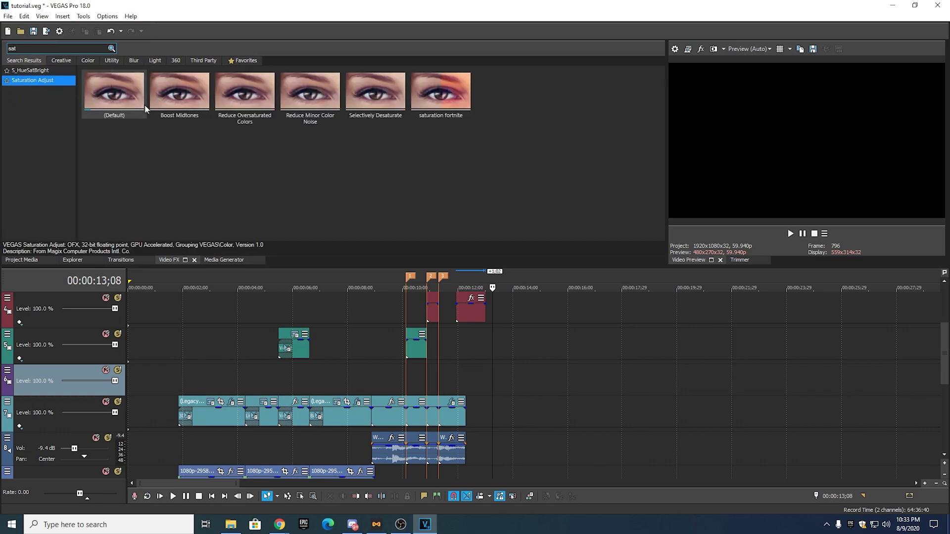
{"action": "left_click_drag", "start_coordinate": [440, 92], "coordinate": [163, 356]}
{"action": "left_click_drag", "start_coordinate": [42, 372], "coordinate": [42, 372]}
{"action": "left_click", "coordinate": [478, 63]}
- Move the TV On 01 clip to track 6 at the third marker and trim its end to the gameplay clip's end
{"action": "left_click", "coordinate": [122, 260]}
{"action": "mouse_move", "coordinate": [478, 314]}
{"action": "left_mouse_down"}
{"action": "mouse_move", "coordinate": [471, 387]}
{"action": "mouse_move", "coordinate": [460, 387]}
{"action": "left_mouse_up"}
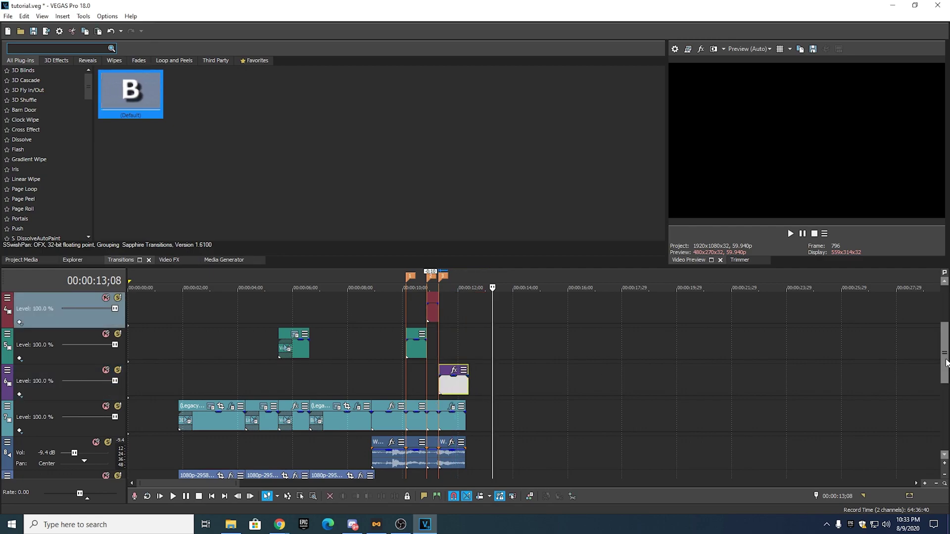
{"action": "scroll", "coordinate": [946, 363], "scroll_direction": "down", "scroll_amount": 2}
{"action": "scroll", "coordinate": [473, 428], "scroll_direction": "up", "scroll_amount": 8}
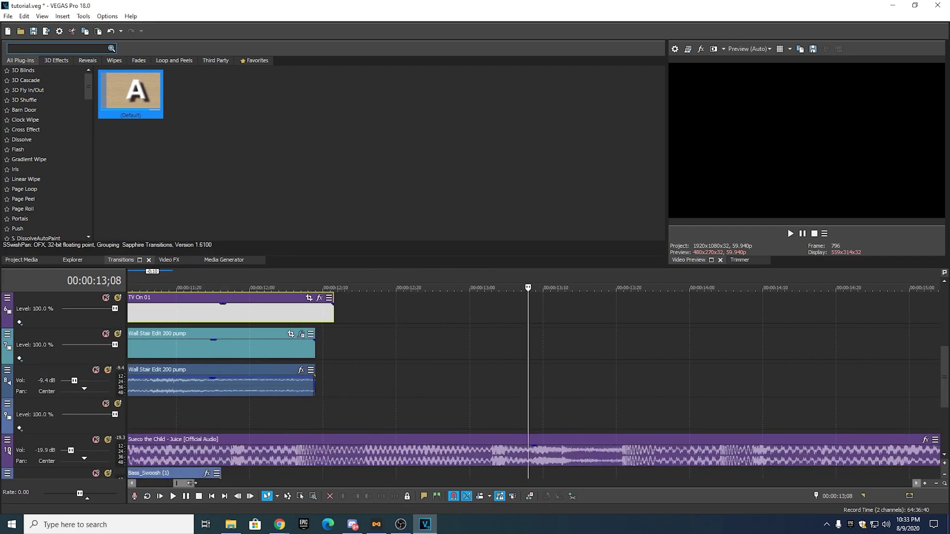
{"action": "left_click_drag", "start_coordinate": [333, 315], "coordinate": [315, 316]}
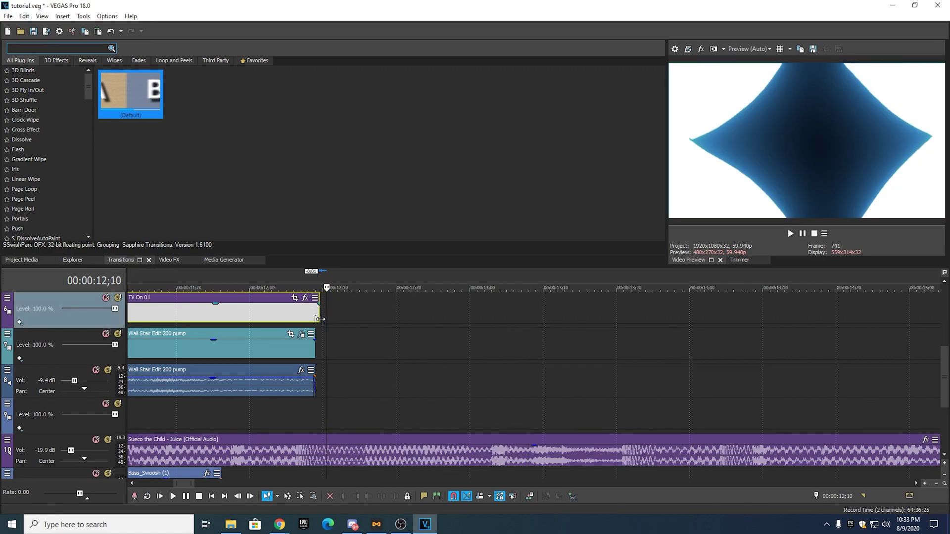
{"action": "left_click_drag", "start_coordinate": [189, 486], "coordinate": [187, 488]}
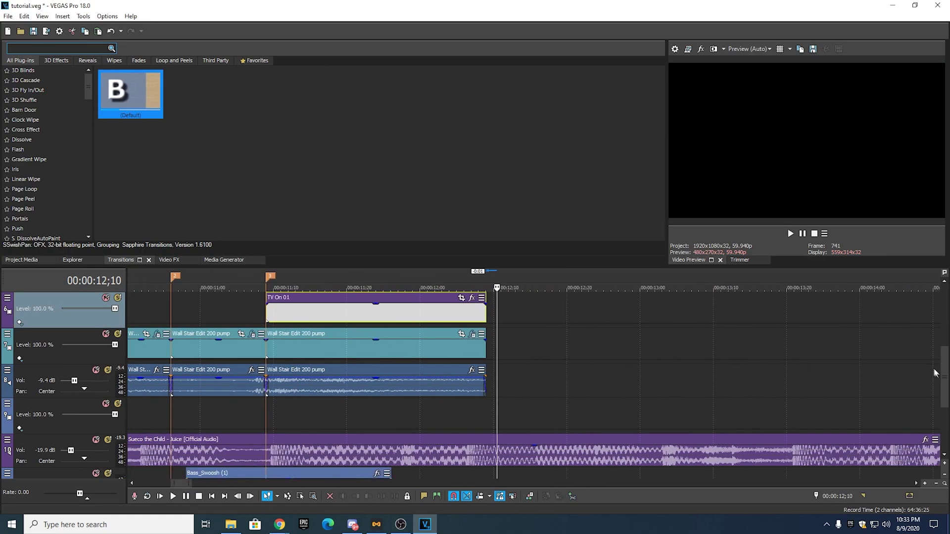
{"action": "left_click_drag", "start_coordinate": [942, 372], "coordinate": [941, 363]}
{"action": "scroll", "coordinate": [943, 366], "scroll_direction": "up", "scroll_amount": 4}
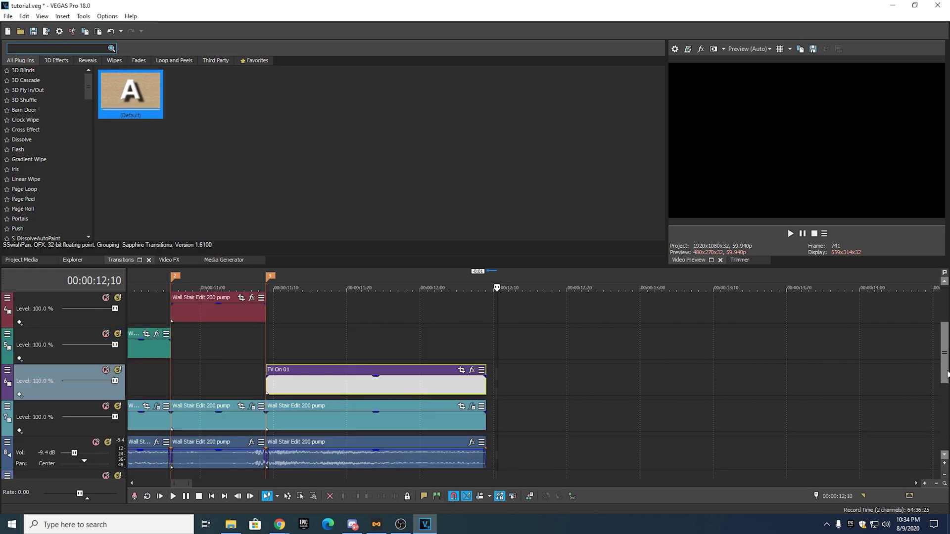
{"action": "scroll", "coordinate": [403, 380], "scroll_direction": "down", "scroll_amount": 3}
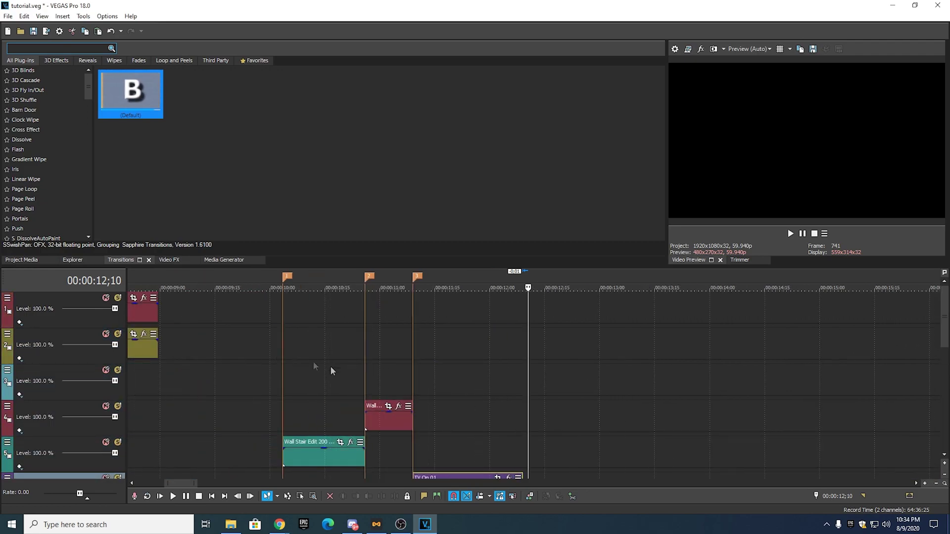
- Move the TV On 01 clip up from track 6 to track 2, keeping its start at the third marker
{"action": "scroll", "coordinate": [383, 388], "scroll_direction": "down", "scroll_amount": 2}
{"action": "scroll", "coordinate": [383, 388], "scroll_direction": "up", "scroll_amount": 1}
{"action": "left_click_drag", "start_coordinate": [466, 478], "coordinate": [468, 348]}
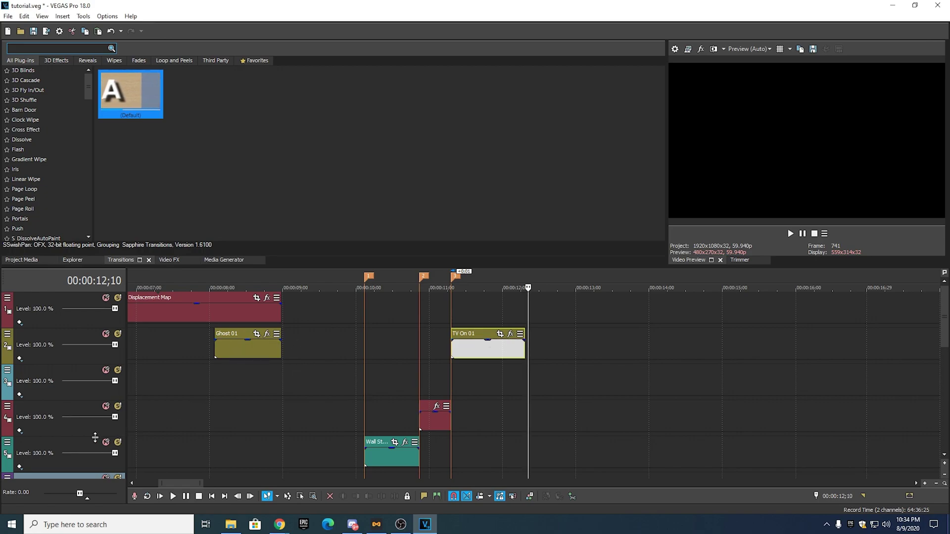
{"action": "left_click_drag", "start_coordinate": [945, 348], "coordinate": [946, 359]}
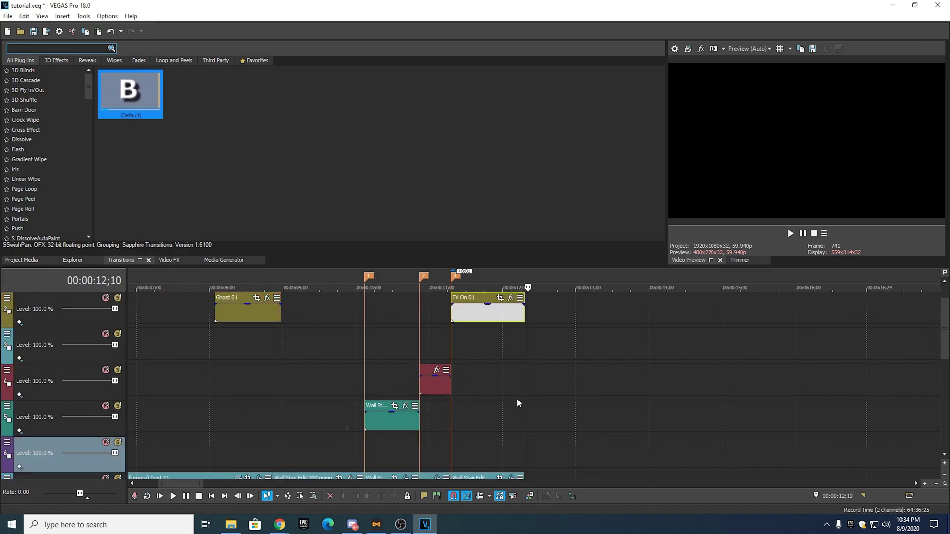
- Delete the emptied track 6 and extend the TV On 01 clip's end slightly past the gameplay clip's end
{"action": "right_click", "coordinate": [37, 449]}
{"action": "left_click", "coordinate": [54, 330]}
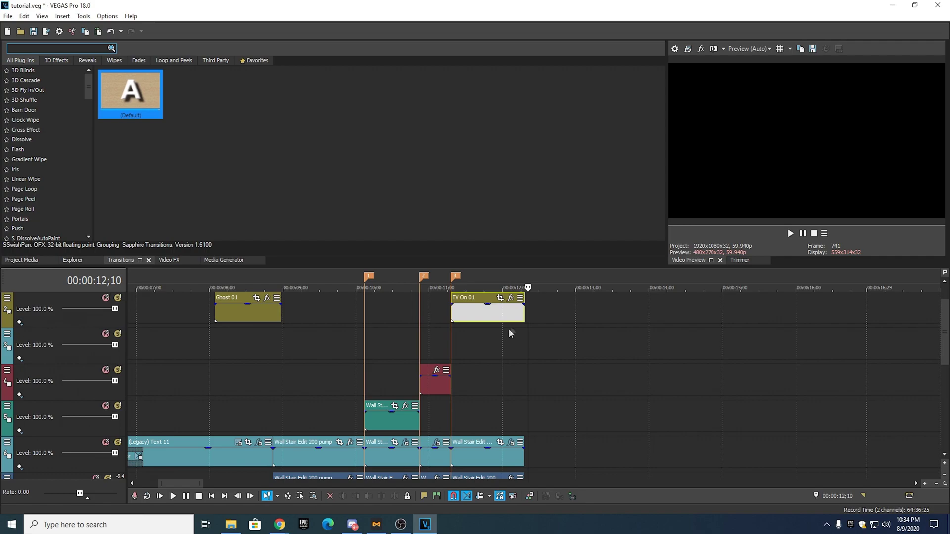
{"action": "left_click_drag", "start_coordinate": [522, 315], "coordinate": [528, 315]}
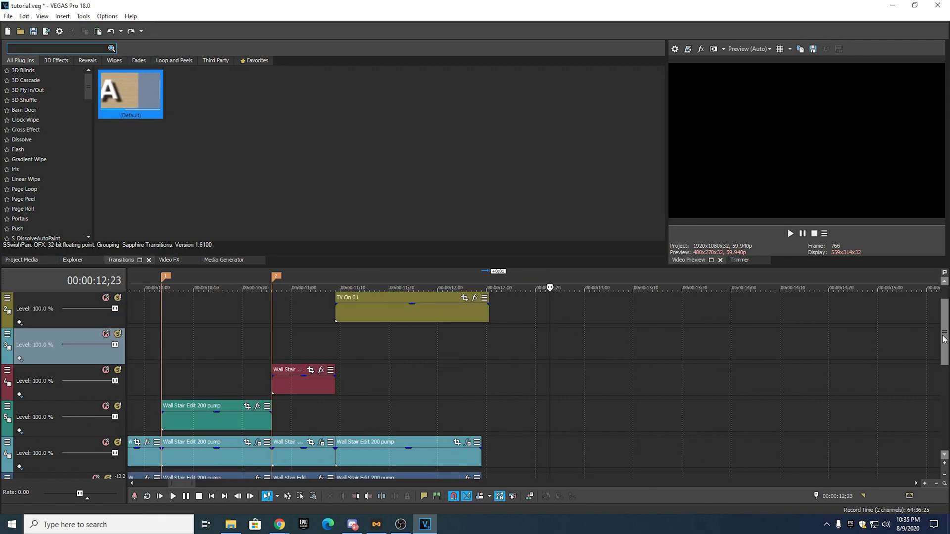
- Place the Crashpads To 200 Pump clip directly after the last gameplay clip and extend its video to its audio's end
{"action": "scroll", "coordinate": [944, 341], "scroll_direction": "down", "scroll_amount": 3}
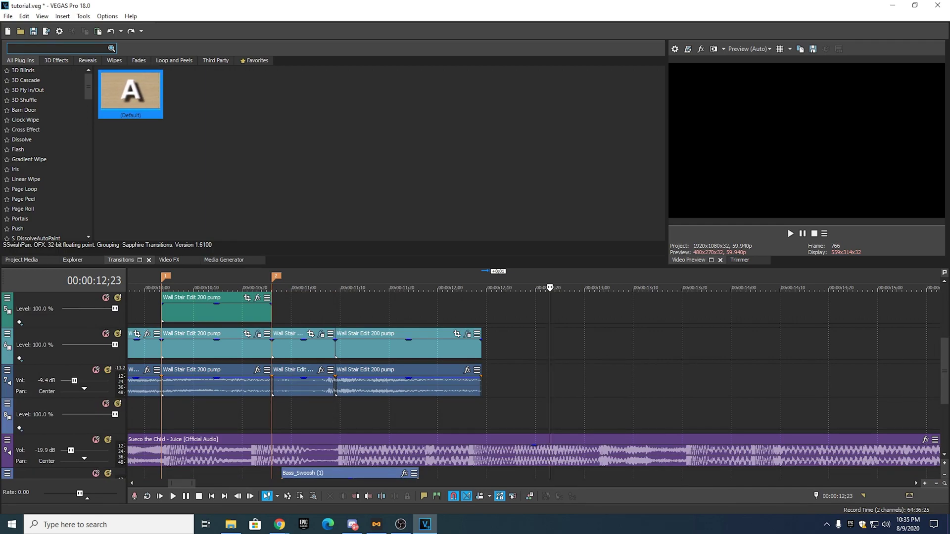
{"action": "left_click_drag", "start_coordinate": [949, 341], "coordinate": [489, 350]}
{"action": "scroll", "coordinate": [574, 358], "scroll_direction": "down", "scroll_amount": 5}
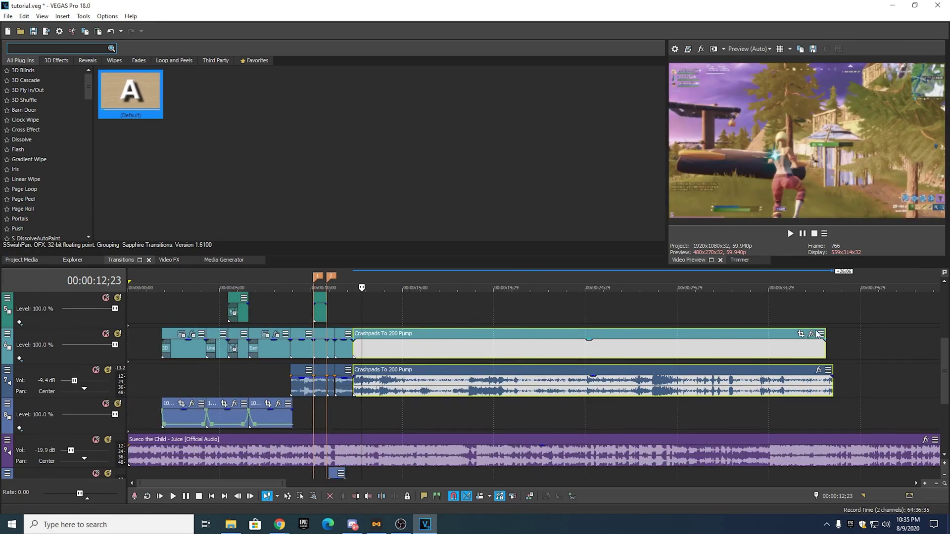
{"action": "left_click_drag", "start_coordinate": [824, 347], "coordinate": [835, 347]}
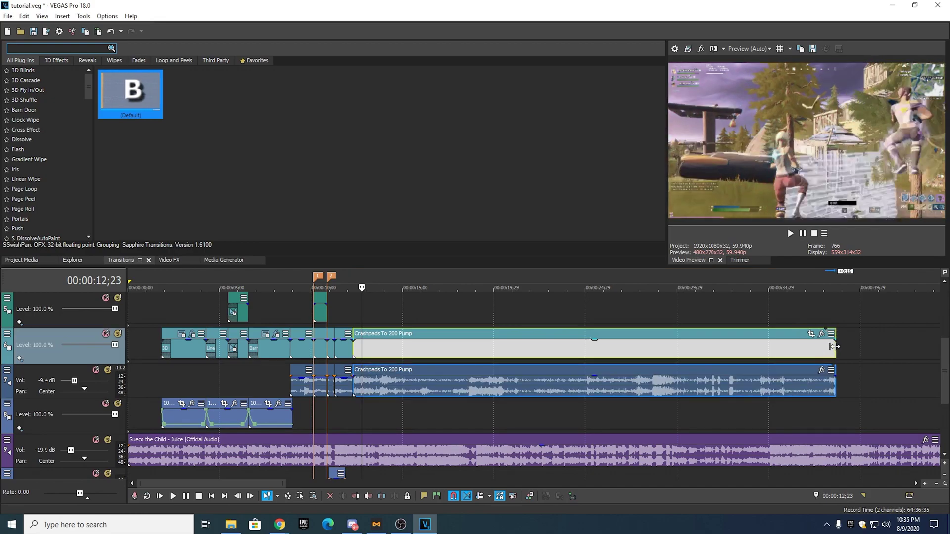
- Preview the newly placed Crashpads To 200 Pump clip up to about 28 seconds
{"action": "left_click", "coordinate": [641, 289]}
{"action": "key", "text": "space"}
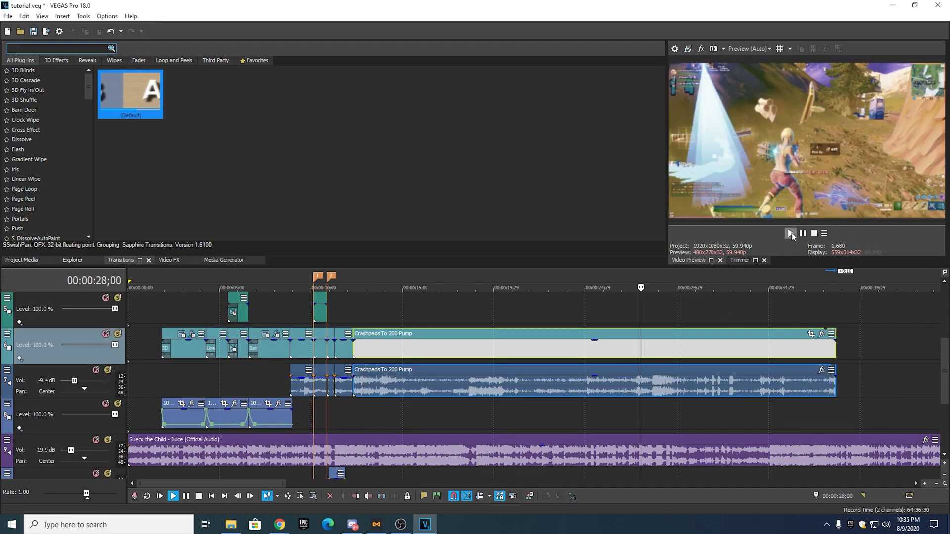
{"action": "left_click", "coordinate": [591, 288]}
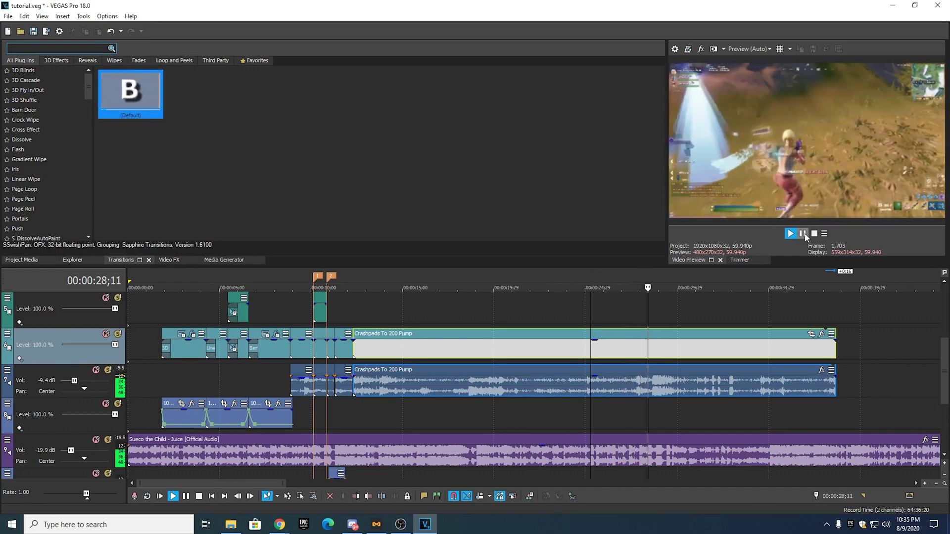
{"action": "key", "text": "Return"}
- Align the starts of the Crashpads To 200 Pump video and audio with the end of the last Wall Stair Edit 200 pump clip
{"action": "left_click_drag", "start_coordinate": [363, 284], "coordinate": [354, 285]}
{"action": "scroll", "coordinate": [365, 311], "scroll_direction": "up", "scroll_amount": 2}
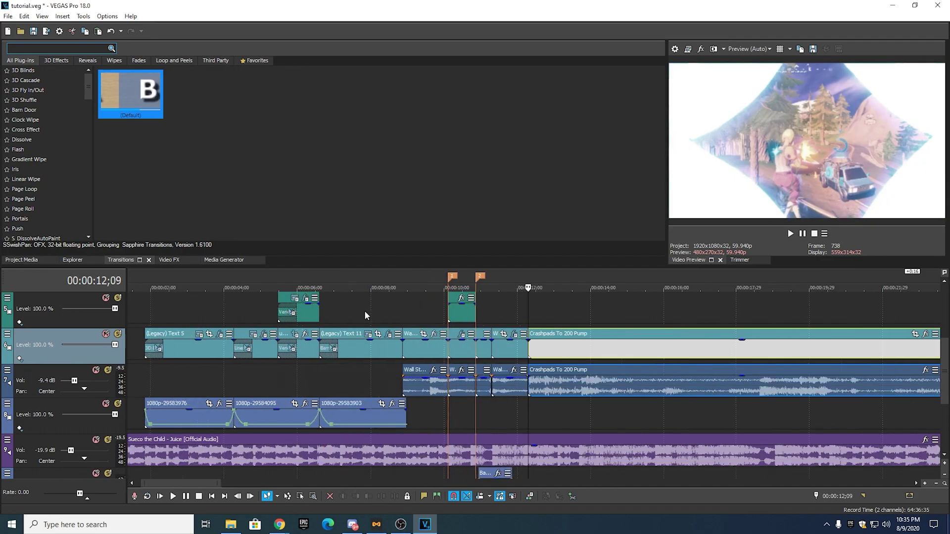
{"action": "left_click", "coordinate": [542, 383]}
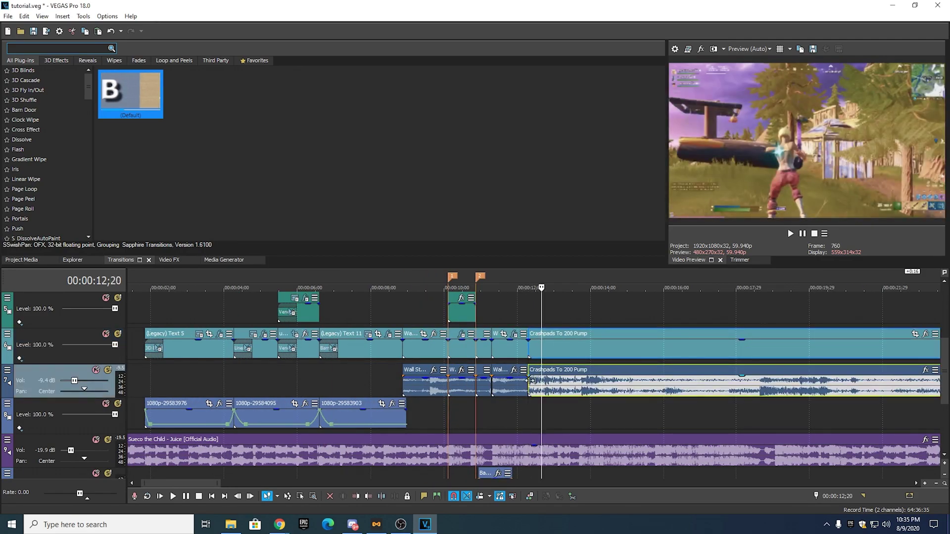
{"action": "left_click_drag", "start_coordinate": [532, 381], "coordinate": [535, 381]}
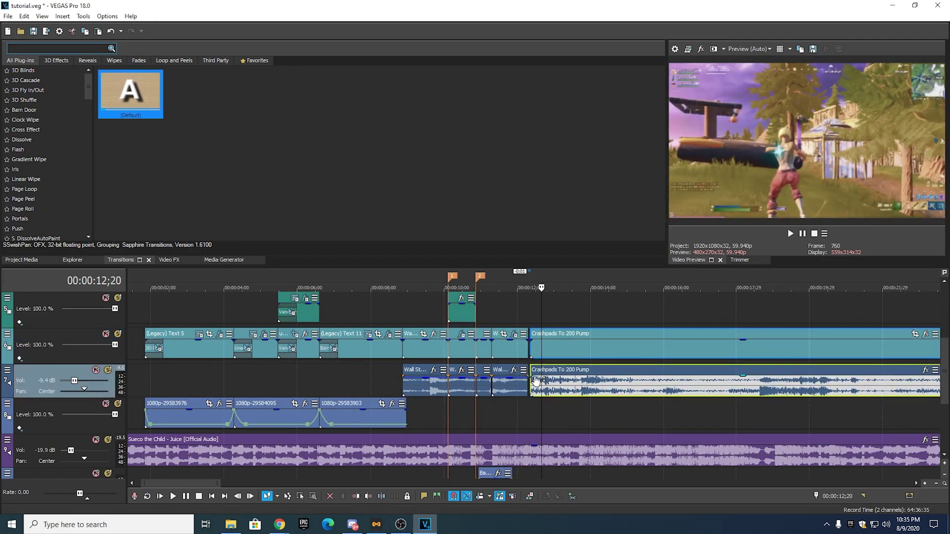
{"action": "left_click_drag", "start_coordinate": [557, 343], "coordinate": [540, 388]}
{"action": "scroll", "coordinate": [542, 386], "scroll_direction": "down", "scroll_amount": 3}
{"action": "left_click", "coordinate": [545, 277]}
{"action": "left_click", "coordinate": [519, 283]}
{"action": "left_click", "coordinate": [400, 349]}
{"action": "scroll", "coordinate": [412, 351], "scroll_direction": "up", "scroll_amount": 3}
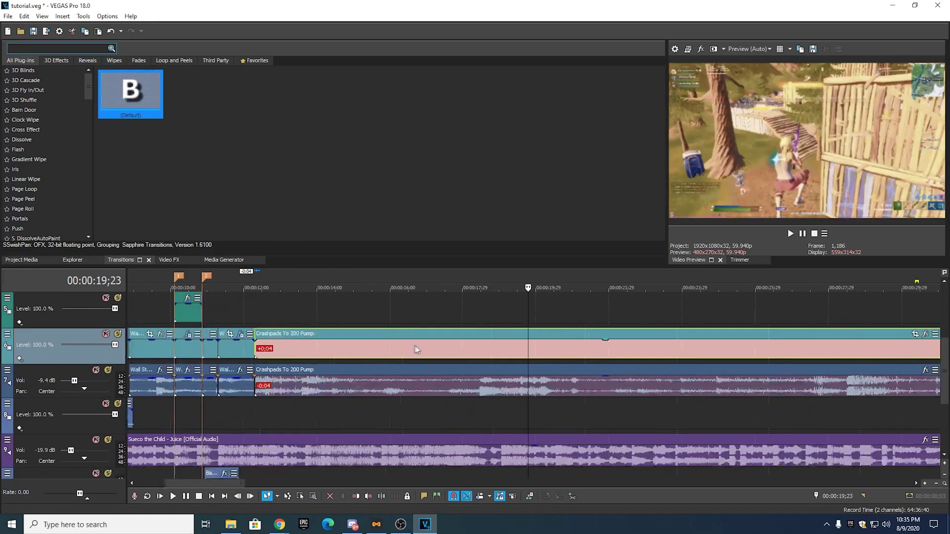
{"action": "left_click_drag", "start_coordinate": [346, 349], "coordinate": [346, 350]}
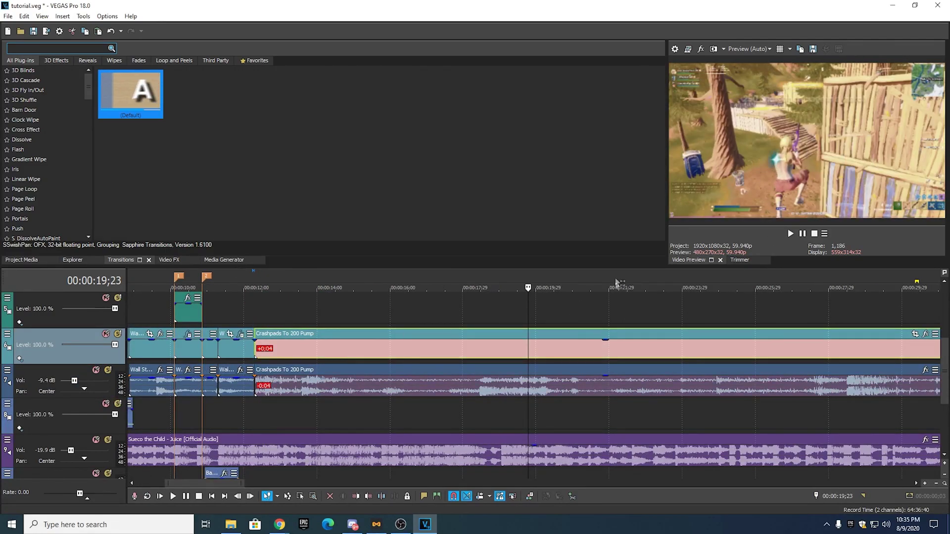
- Play the Crashpads To 200 Pump clip from several points between about 26 and 28 seconds to examine its action
{"action": "scroll", "coordinate": [599, 285], "scroll_direction": "down", "scroll_amount": 4}
{"action": "left_click", "coordinate": [566, 283]}
{"action": "left_click", "coordinate": [535, 279]}
{"action": "left_click", "coordinate": [502, 280]}
{"action": "left_click", "coordinate": [791, 241]}
{"action": "left_click", "coordinate": [790, 237]}
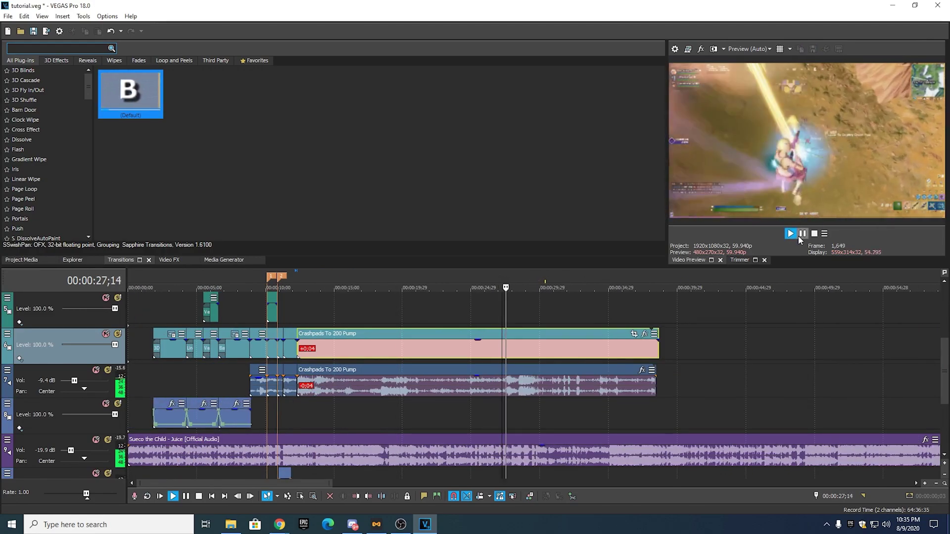
{"action": "left_click", "coordinate": [480, 286]}
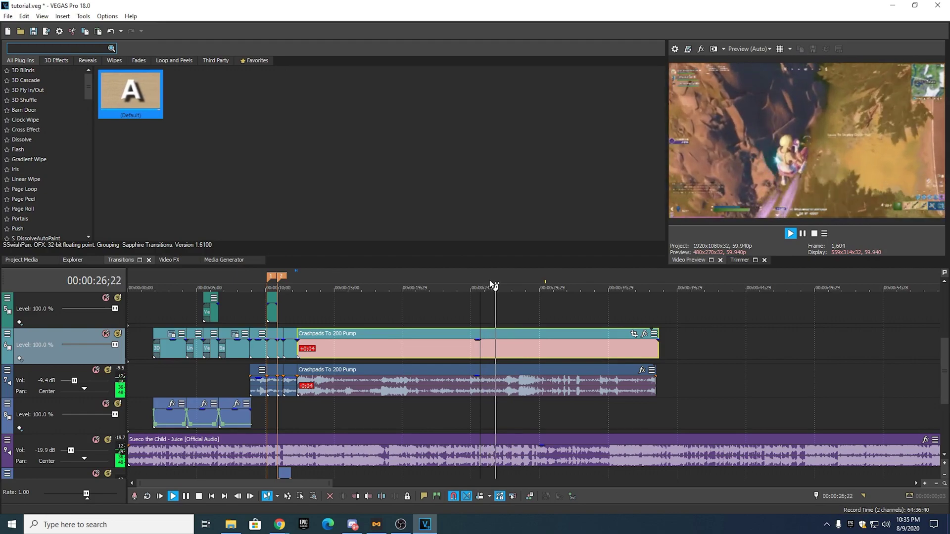
{"action": "left_click", "coordinate": [813, 234]}
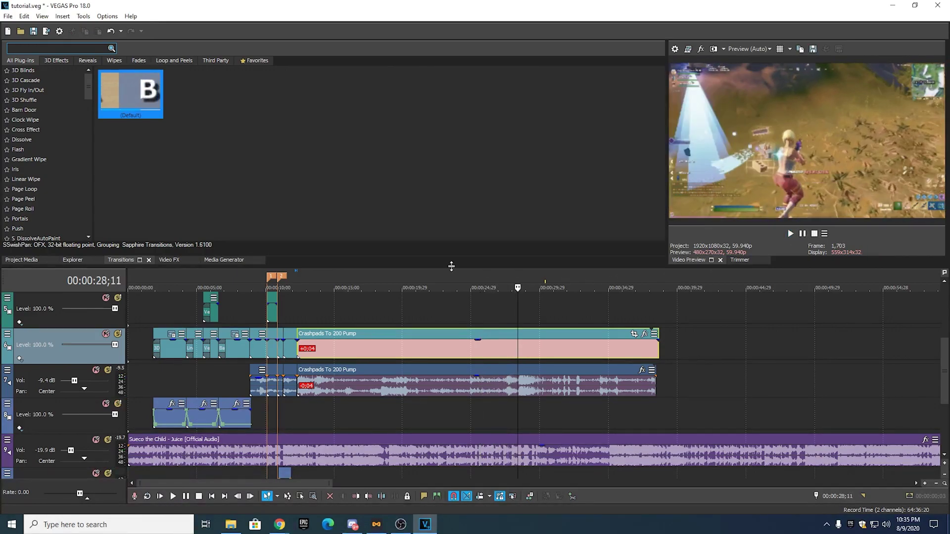
{"action": "left_click", "coordinate": [344, 373]}
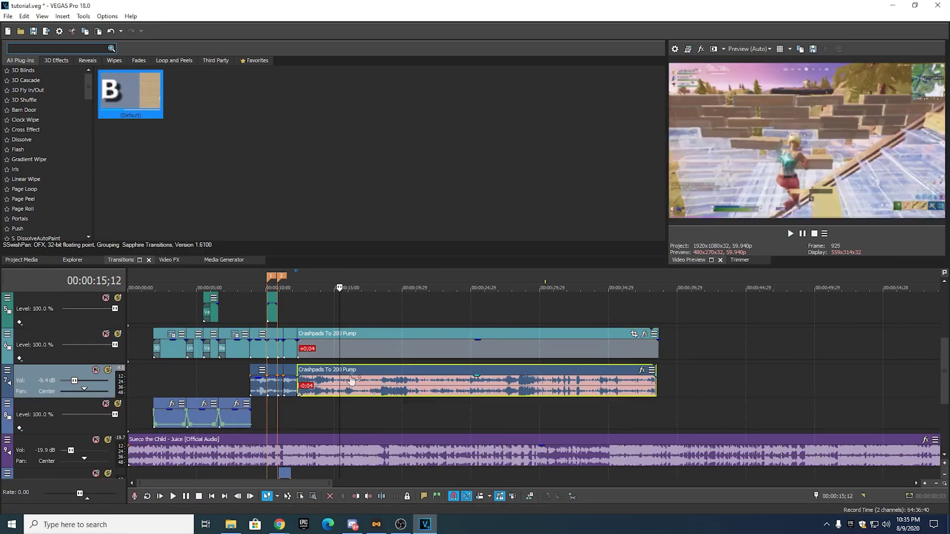
{"action": "left_click", "coordinate": [355, 389]}
{"action": "left_click", "coordinate": [354, 348]}
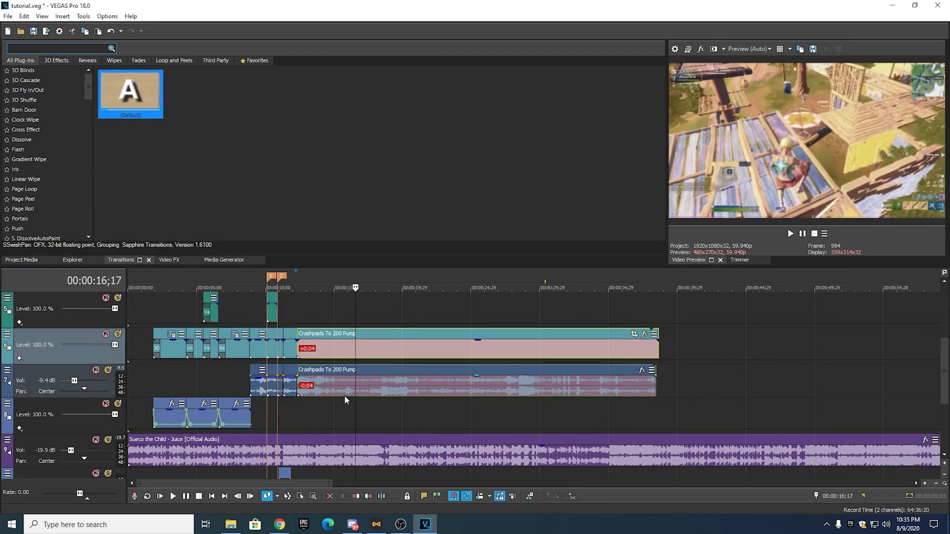
{"action": "left_click", "coordinate": [333, 385]}
{"action": "left_click", "coordinate": [332, 350]}
- Cut off the last Wall Stair Edit 200 pump clip at 00:00:12;08 and move the Crashpads video and audio up against it
{"action": "scroll", "coordinate": [542, 353], "scroll_direction": "up", "scroll_amount": 1}
{"action": "left_click", "coordinate": [347, 290]}
{"action": "scroll", "coordinate": [465, 304], "scroll_direction": "up", "scroll_amount": 1}
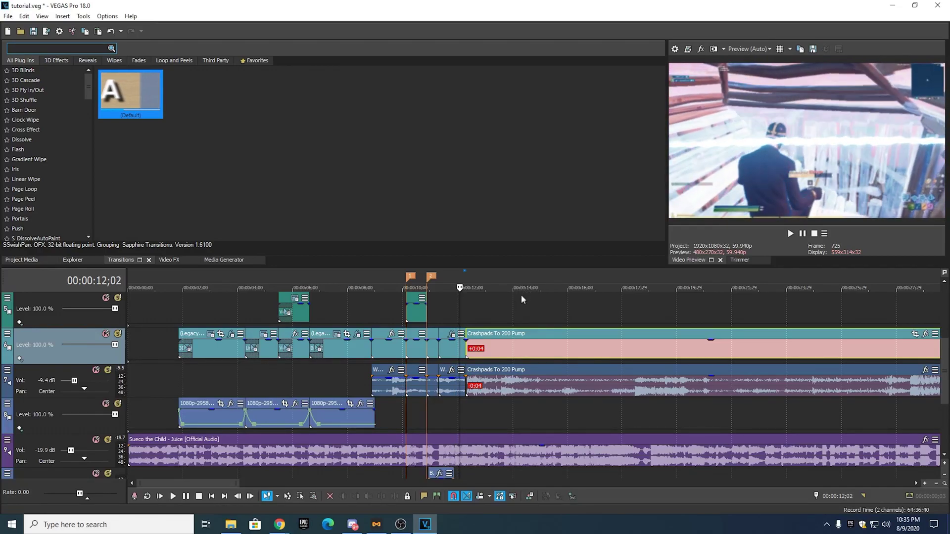
{"action": "scroll", "coordinate": [521, 293], "scroll_direction": "up", "scroll_amount": 2}
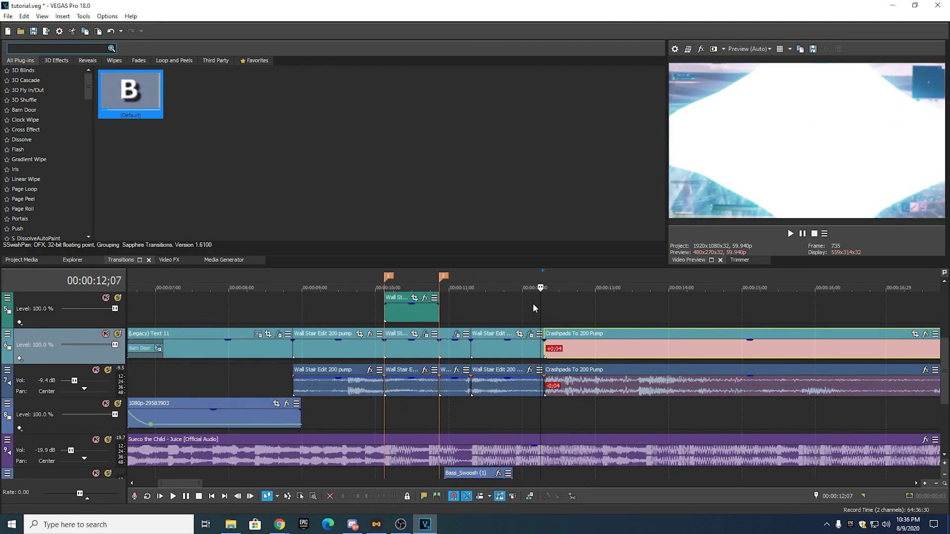
{"action": "scroll", "coordinate": [531, 305], "scroll_direction": "up", "scroll_amount": 5}
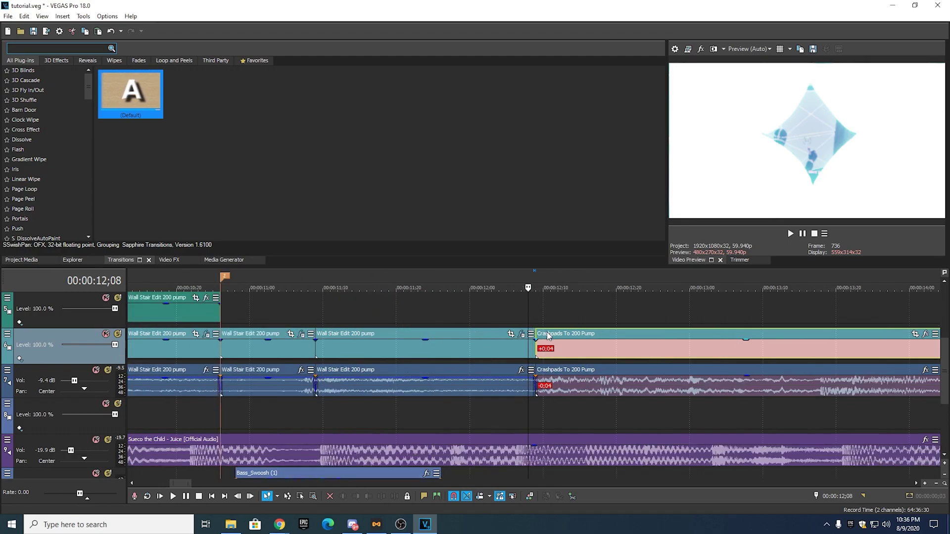
{"action": "right_click", "coordinate": [530, 349]}
{"action": "left_click", "coordinate": [559, 248]}
{"action": "left_click_drag", "start_coordinate": [578, 390], "coordinate": [563, 394]}
{"action": "left_click_drag", "start_coordinate": [576, 352], "coordinate": [562, 352]}
- Preview the TV On 01 overlay across the cut into the Crashpads To 200 Pump clip
{"action": "left_click_drag", "start_coordinate": [945, 379], "coordinate": [933, 340]}
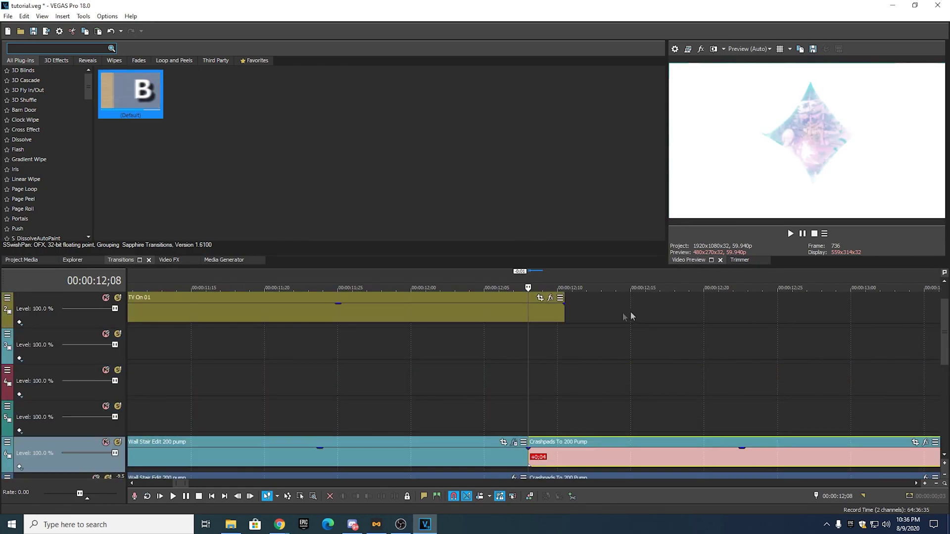
{"action": "left_click", "coordinate": [541, 312]}
{"action": "key", "text": "space"}
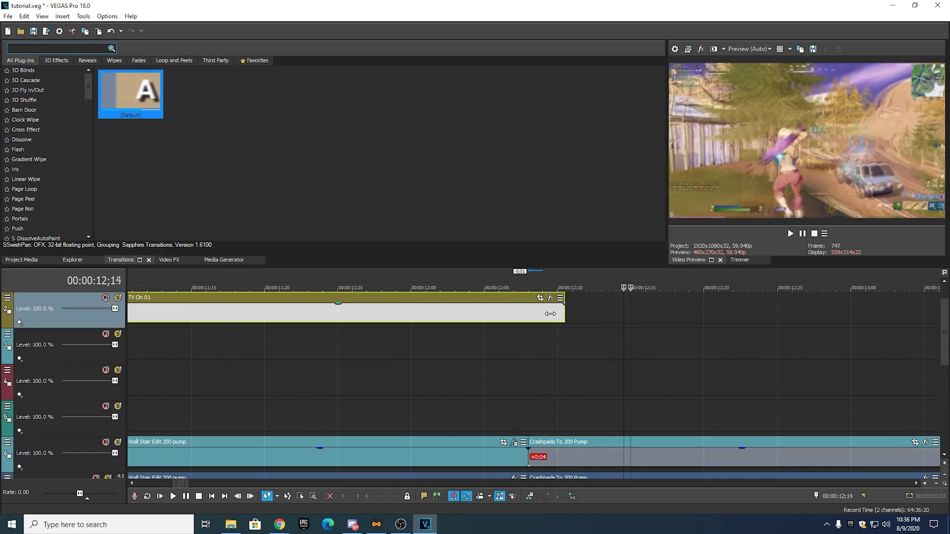
{"action": "left_click", "coordinate": [489, 279]}
{"action": "key", "text": "space"}
{"action": "key", "text": "space"}
{"action": "scroll", "coordinate": [783, 341], "scroll_direction": "down", "scroll_amount": 2}
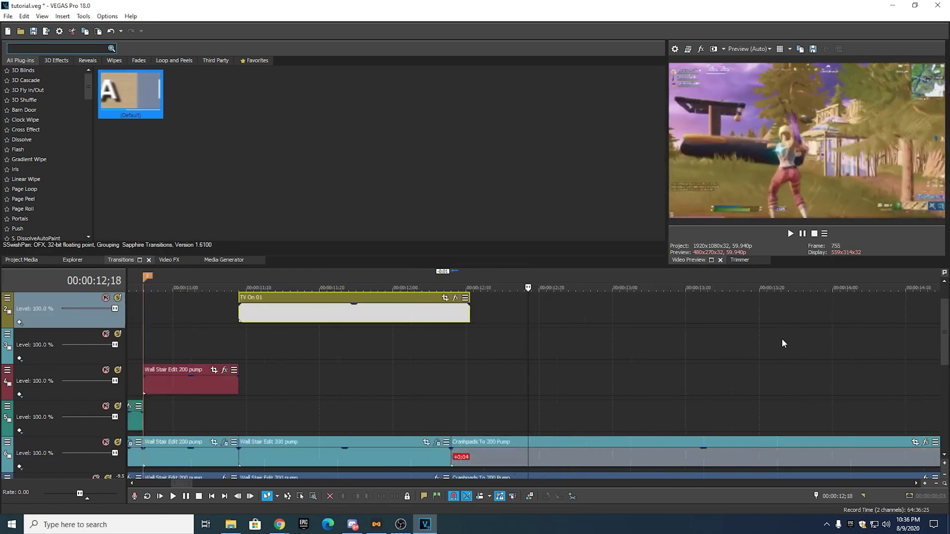
- Trim the end of the Crashpads To 200 Pump video to match the end of its audio
{"action": "left_click_drag", "start_coordinate": [945, 336], "coordinate": [945, 363]}
{"action": "scroll", "coordinate": [742, 362], "scroll_direction": "down", "scroll_amount": 4}
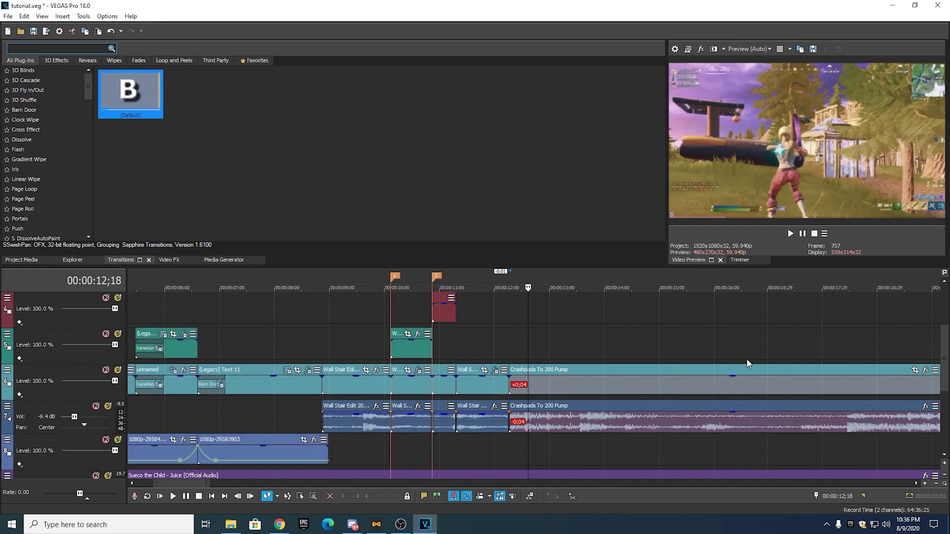
{"action": "left_click_drag", "start_coordinate": [202, 483], "coordinate": [272, 495]}
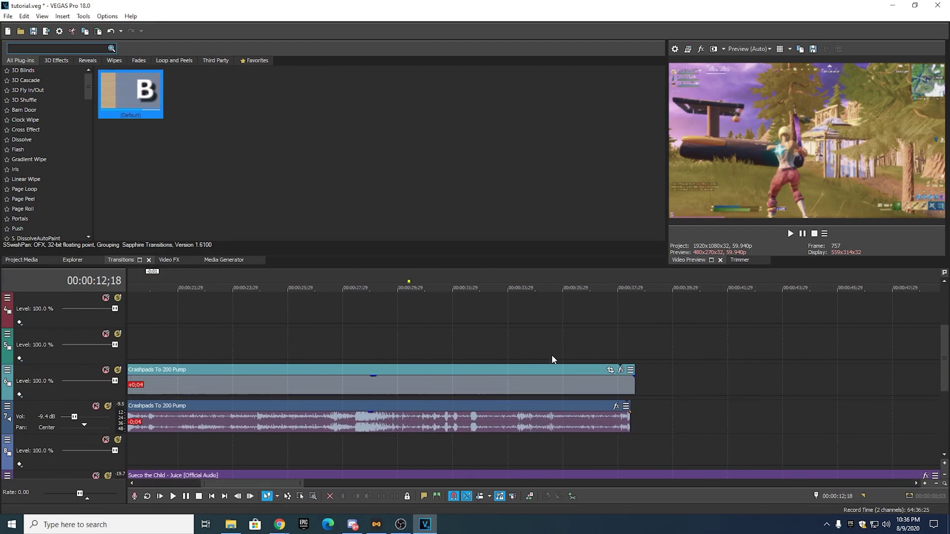
{"action": "left_click", "coordinate": [633, 382]}
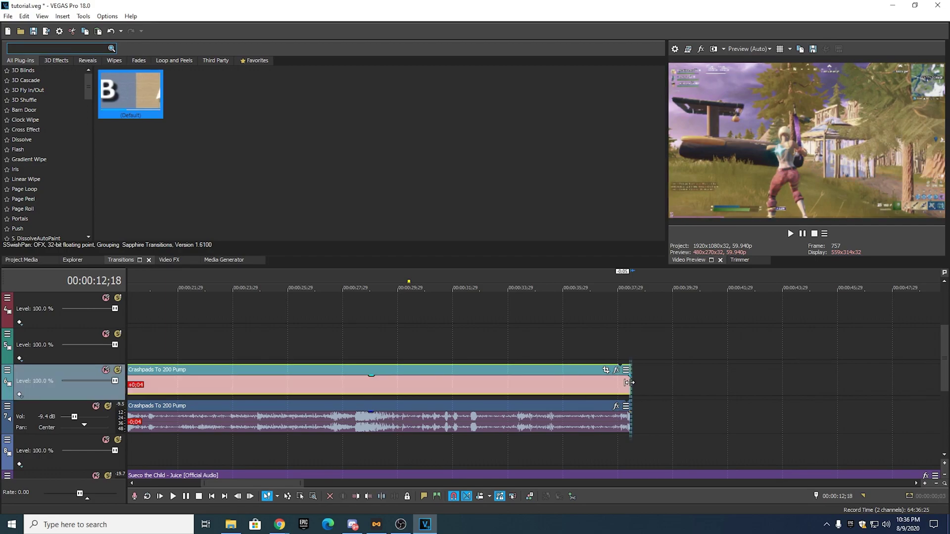
{"action": "scroll", "coordinate": [402, 357], "scroll_direction": "down", "scroll_amount": 4}
{"action": "scroll", "coordinate": [403, 353], "scroll_direction": "up", "scroll_amount": 4}
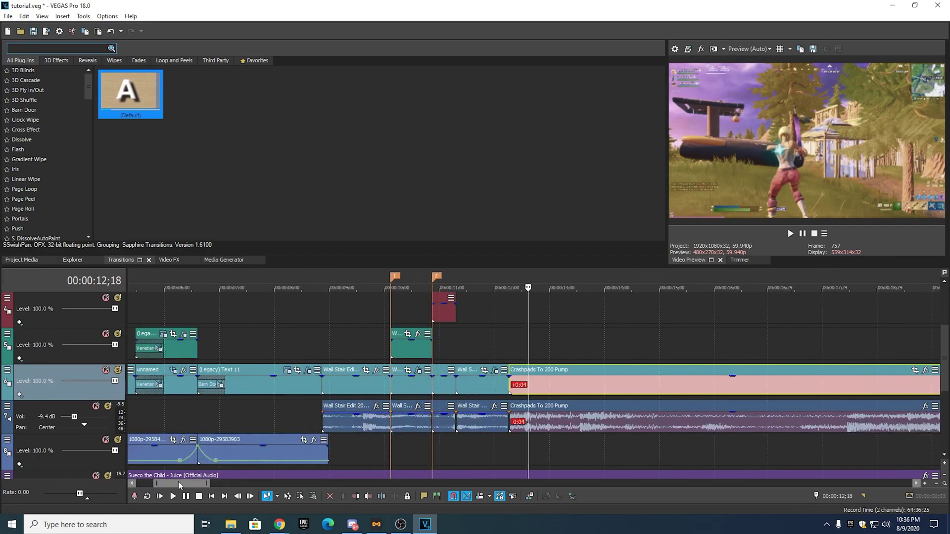
- Play through the Crashpads To 200 Pump clip and split its video and audio at 00:00:25;10
{"action": "scroll", "coordinate": [592, 372], "scroll_direction": "down", "scroll_amount": 4}
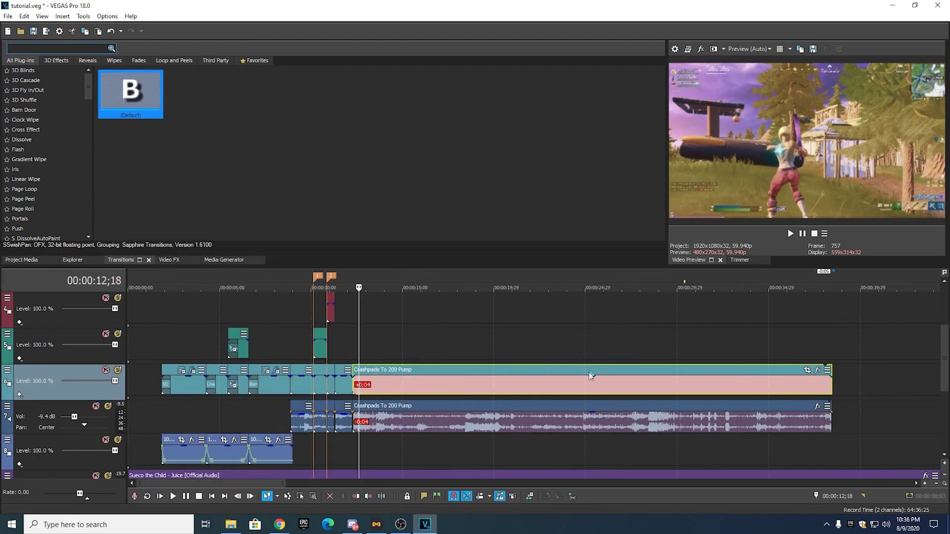
{"action": "left_click", "coordinate": [652, 287]}
{"action": "left_click", "coordinate": [522, 287]}
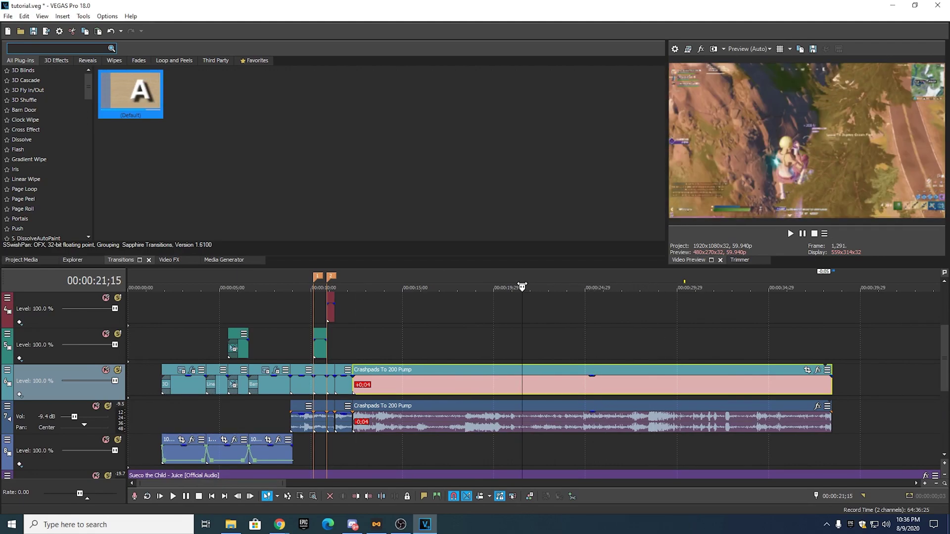
{"action": "key", "text": "space"}
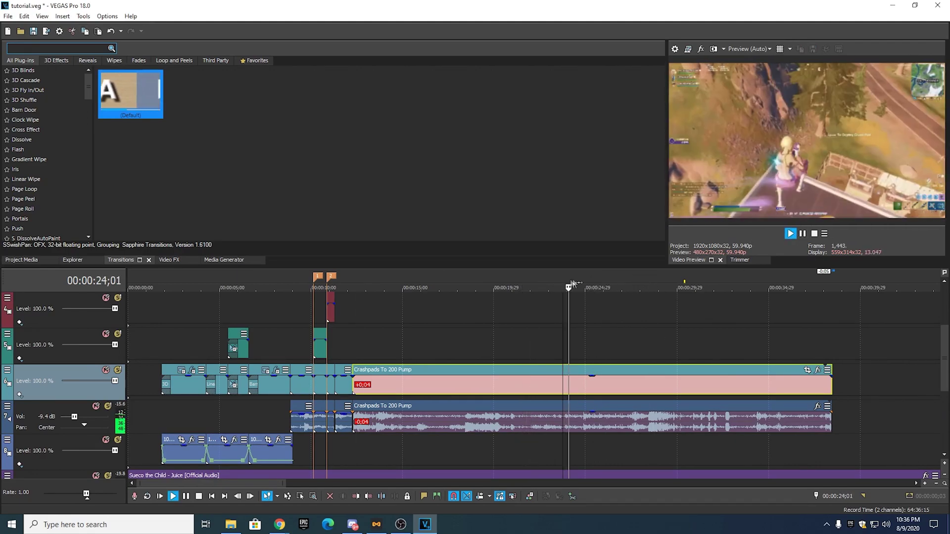
{"action": "key", "text": "Return"}
{"action": "key", "text": "s"}
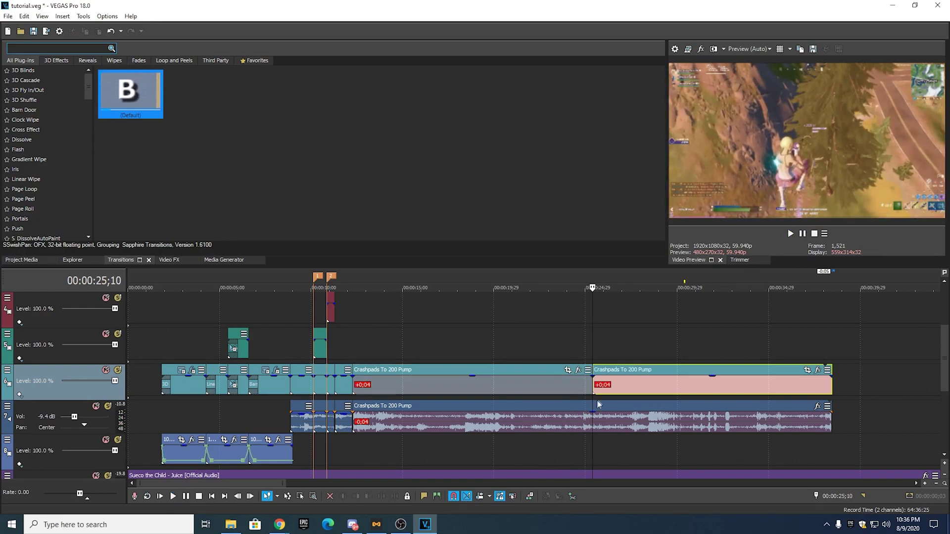
{"action": "left_click", "coordinate": [591, 419]}
{"action": "key", "text": "s"}
- Delete the audio and video of the Crashpads To 200 Pump section before the split at 00:00:25;10
{"action": "right_click", "coordinate": [538, 418]}
{"action": "left_click", "coordinate": [556, 271]}
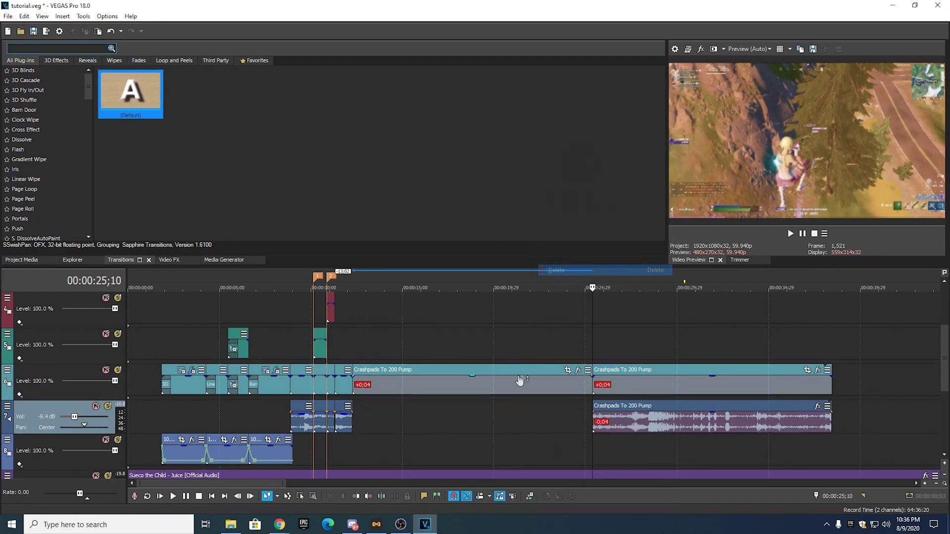
{"action": "right_click", "coordinate": [520, 377]}
{"action": "left_click", "coordinate": [550, 291]}
- Move the remaining Crashpads To 200 Pump video and audio back against the end of the last Wall Stair Edit clip
{"action": "mouse_move", "coordinate": [626, 391]}
{"action": "left_mouse_down"}
{"action": "mouse_move", "coordinate": [447, 395]}
{"action": "mouse_move", "coordinate": [375, 377]}
{"action": "mouse_move", "coordinate": [391, 379]}
{"action": "left_mouse_up"}
{"action": "mouse_move", "coordinate": [635, 418]}
{"action": "left_mouse_down"}
{"action": "mouse_move", "coordinate": [369, 415]}
{"action": "mouse_move", "coordinate": [390, 404]}
{"action": "left_mouse_up"}
{"action": "scroll", "coordinate": [387, 368], "scroll_direction": "up", "scroll_amount": 3}
{"action": "left_click_drag", "start_coordinate": [240, 484], "coordinate": [221, 484]}
{"action": "left_click_drag", "start_coordinate": [304, 427], "coordinate": [307, 426]}
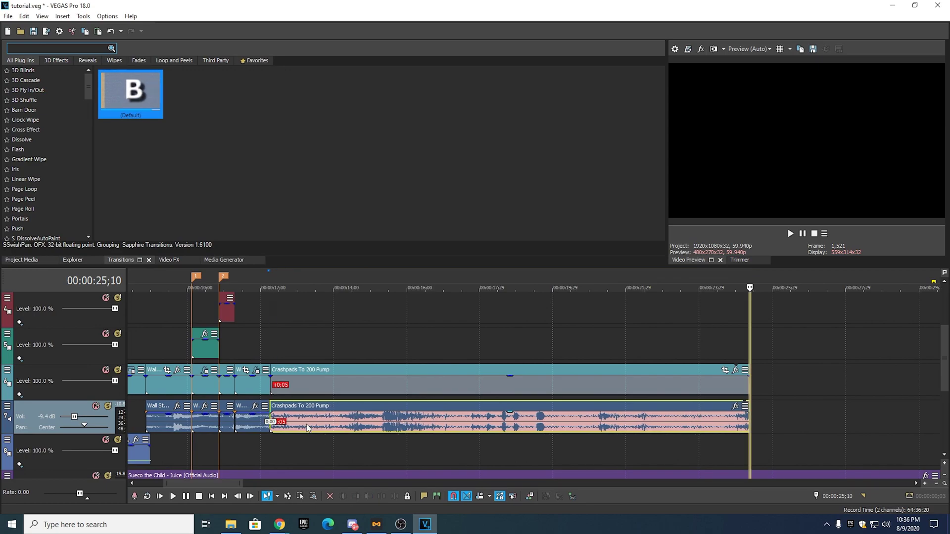
- Play from the end of the last Wall Stair Edit clip into the Crashpads To 200 Pump clip
{"action": "left_click", "coordinate": [251, 278]}
{"action": "left_click", "coordinate": [791, 237]}
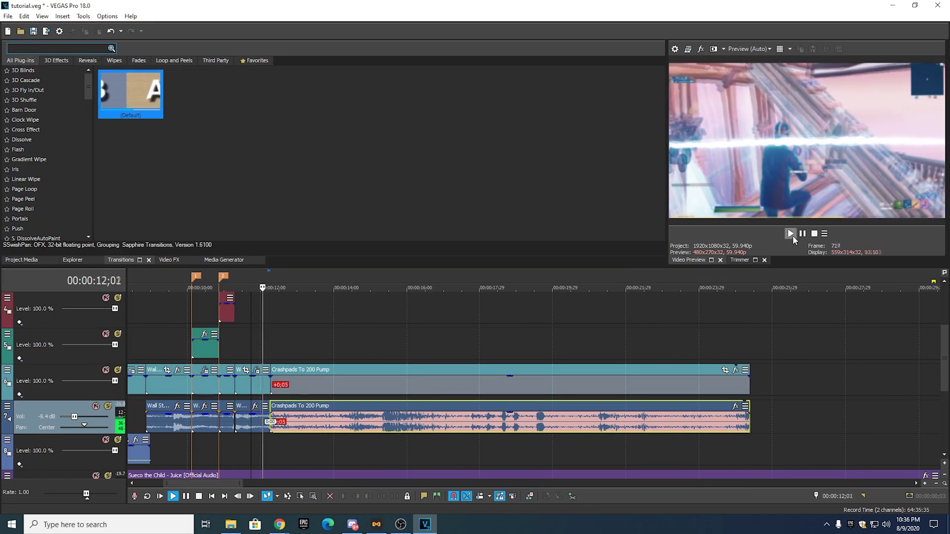
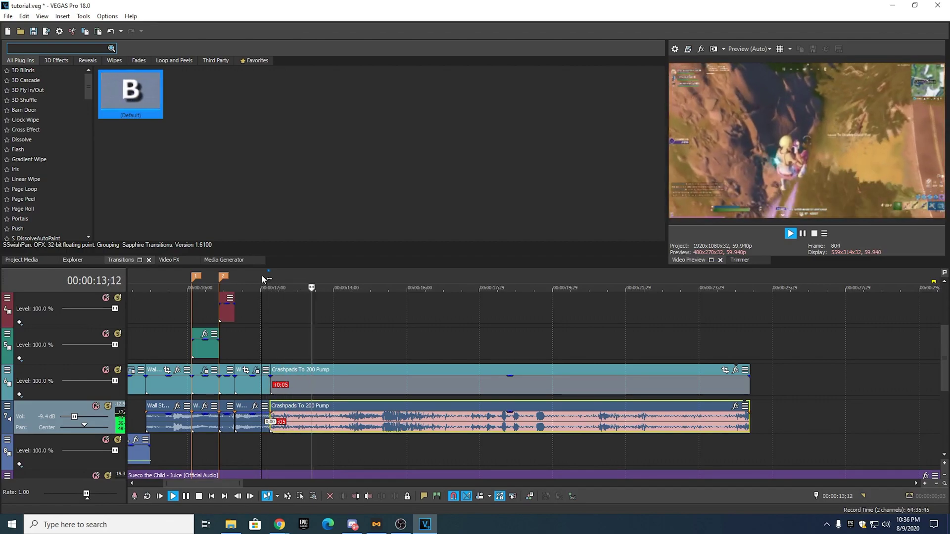
{"action": "left_click", "coordinate": [802, 235]}
- Trim the start of the Crashpads To 200 Pump video and audio, keeping both against the last Wall Stair Edit clip at 00:00:12;08
{"action": "left_click_drag", "start_coordinate": [298, 383], "coordinate": [301, 382]}
{"action": "key", "text": "ctrl+z"}
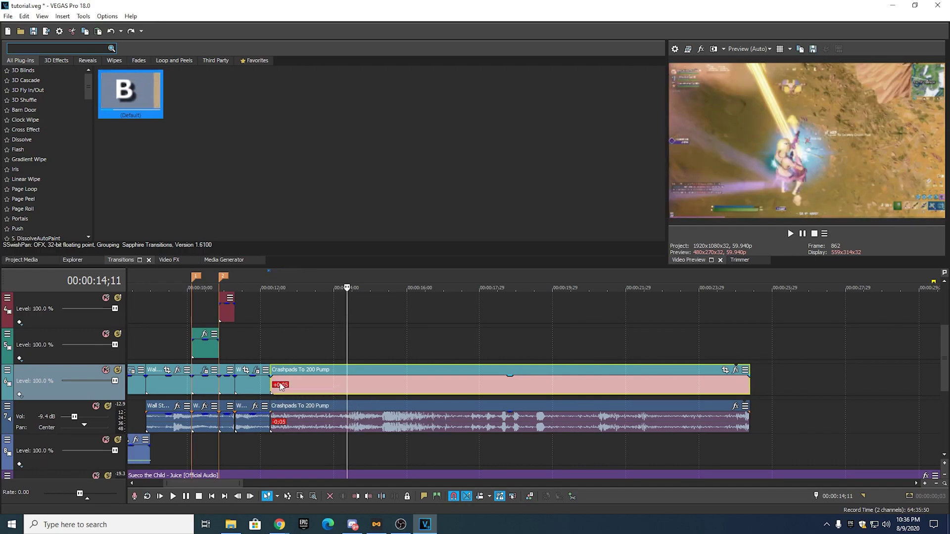
{"action": "left_click_drag", "start_coordinate": [271, 380], "coordinate": [294, 381]}
{"action": "left_click", "coordinate": [271, 417]}
{"action": "left_click_drag", "start_coordinate": [271, 418], "coordinate": [292, 427]}
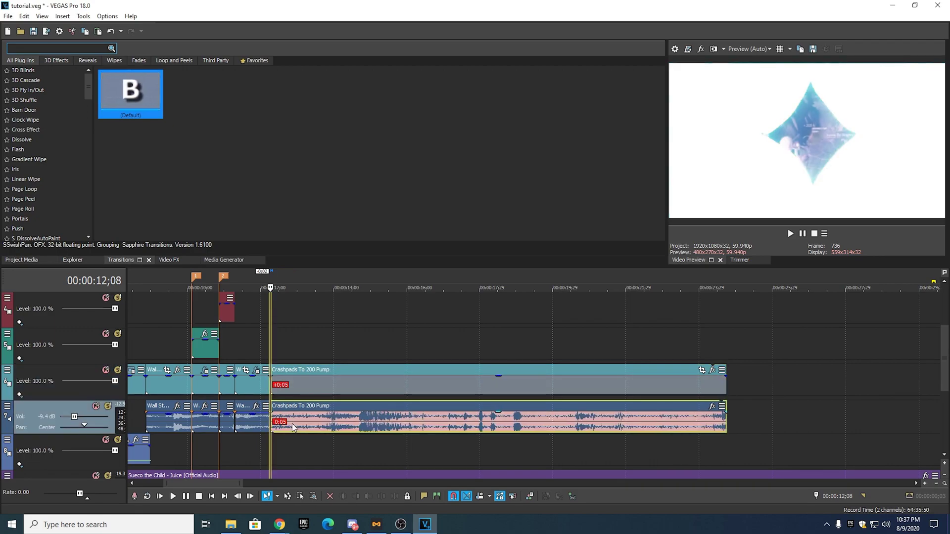
- Play the trimmed start of the Crashpads To 200 Pump clip and step frame by frame to the pump hit at 00:00:13;23
{"action": "left_click", "coordinate": [802, 234]}
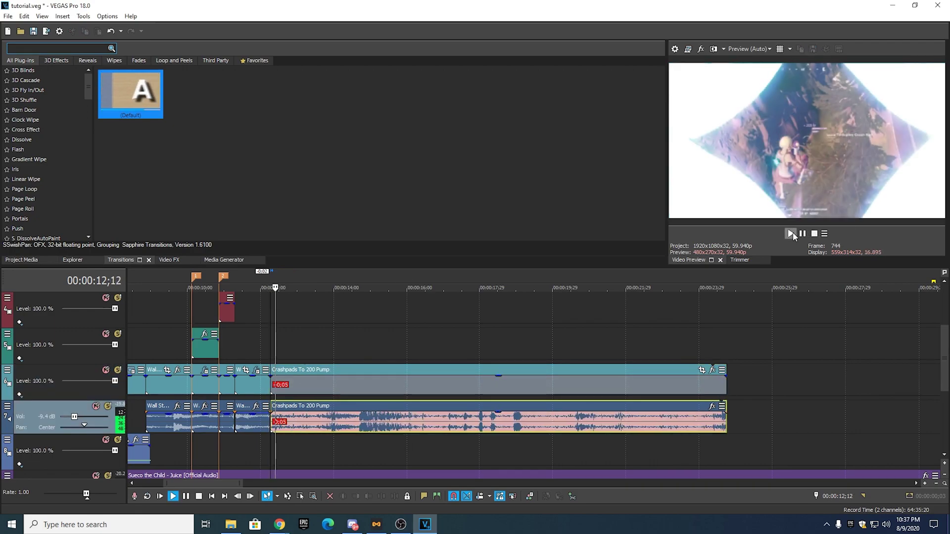
{"action": "left_click", "coordinate": [316, 280]}
{"action": "left_click", "coordinate": [316, 280]}
{"action": "left_click", "coordinate": [301, 279]}
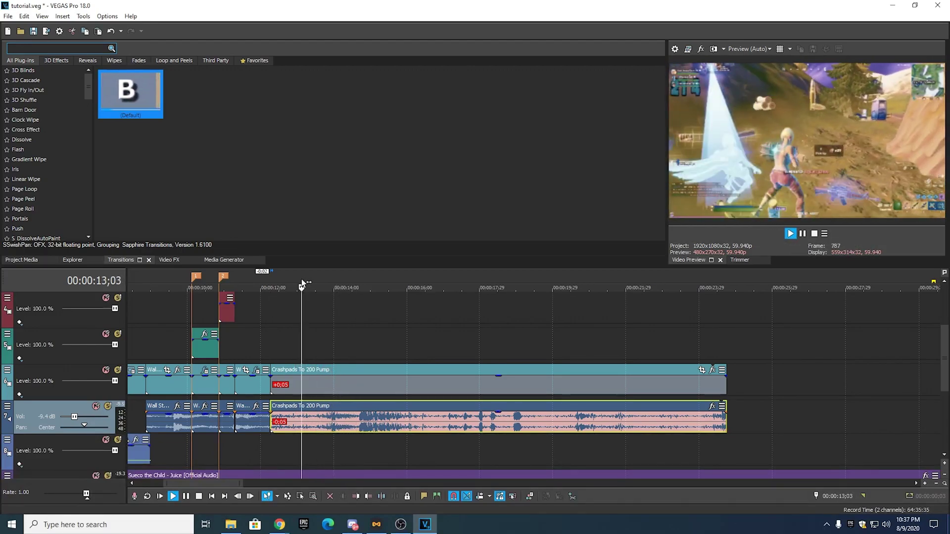
{"action": "left_click", "coordinate": [299, 280]}
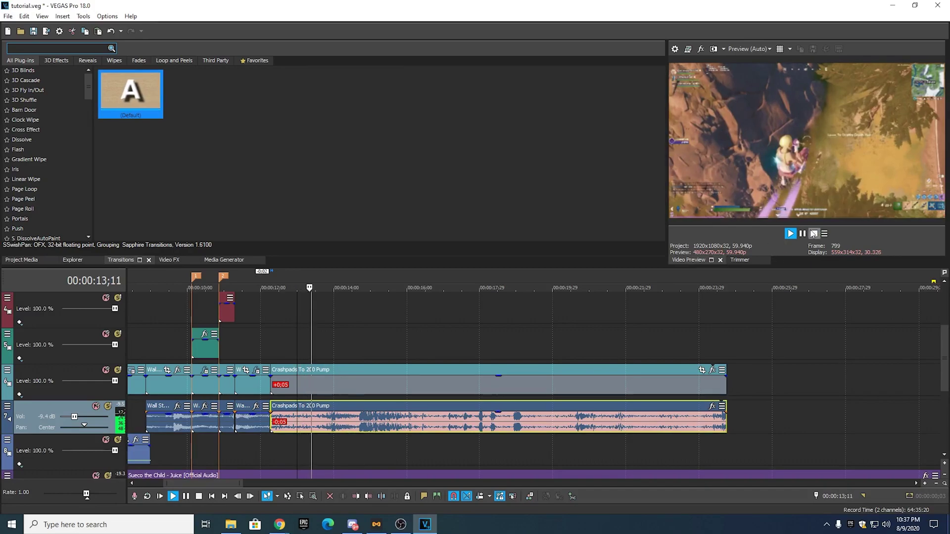
{"action": "left_click", "coordinate": [803, 234]}
{"action": "key", "text": "Right"}
{"action": "key", "text": "Right"}
{"action": "key", "text": "Right"}
{"action": "key", "text": "Right"}
{"action": "key", "text": "Right"}
{"action": "key", "text": "Right"}
{"action": "key", "text": "Right"}
{"action": "key", "text": "Right"}
{"action": "key", "text": "Right"}
{"action": "key", "text": "Left"}
{"action": "key", "text": "Left"}
{"action": "key", "text": "Left"}
{"action": "key", "text": "Left"}
{"action": "key", "text": "Left"}
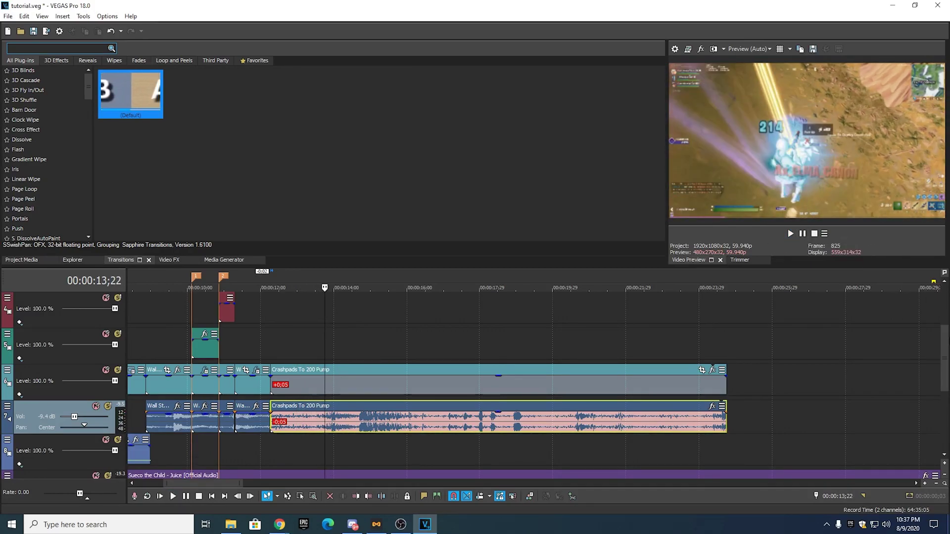
{"action": "key", "text": "Right"}
- Set the Sueco the Child - Juice music track's volume to -14.2 dB and play the clip join to check the level
{"action": "left_click_drag", "start_coordinate": [947, 366], "coordinate": [947, 405]}
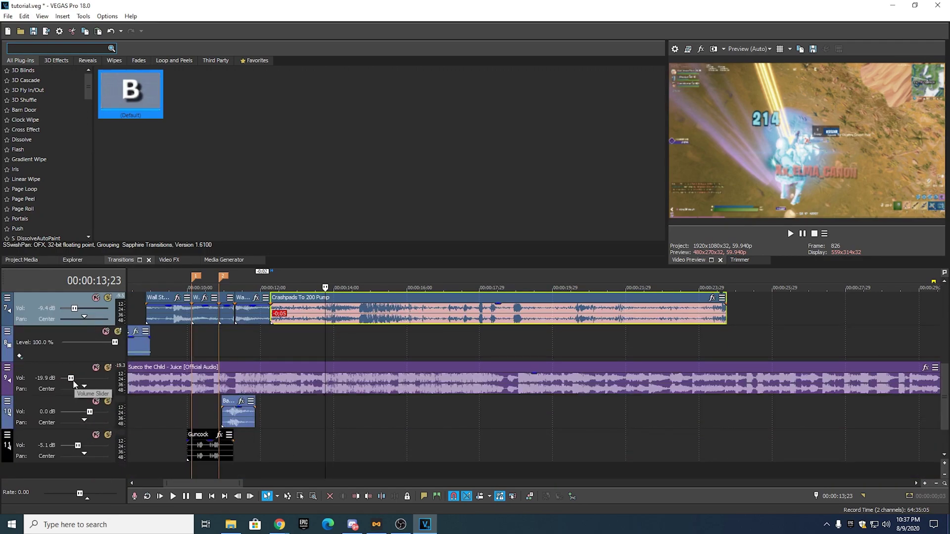
{"action": "left_click_drag", "start_coordinate": [72, 379], "coordinate": [74, 380]}
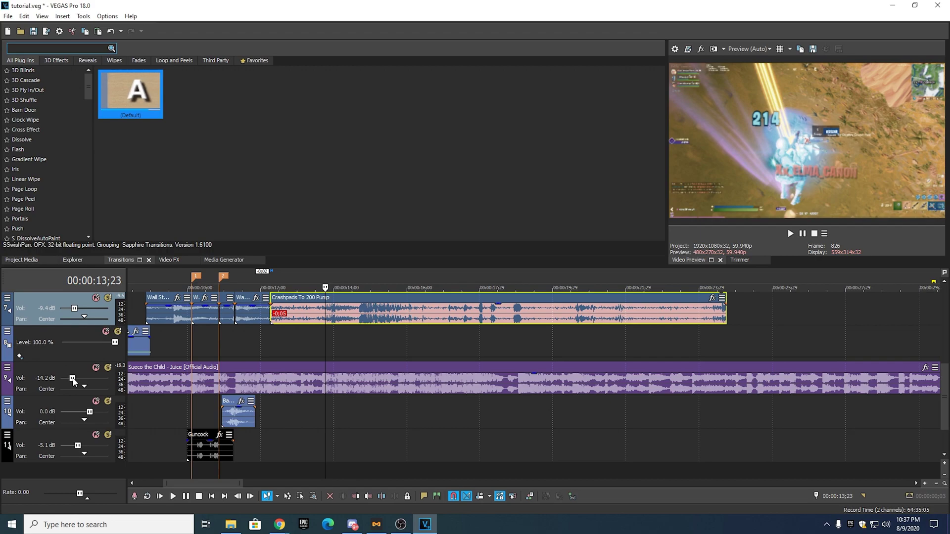
{"action": "left_click", "coordinate": [793, 235]}
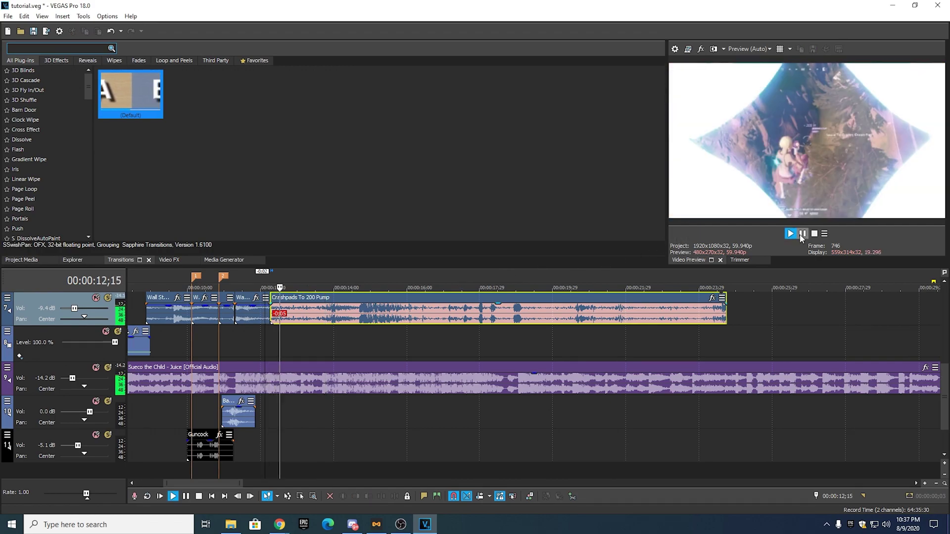
{"action": "left_click", "coordinate": [320, 281]}
{"action": "left_click", "coordinate": [289, 280]}
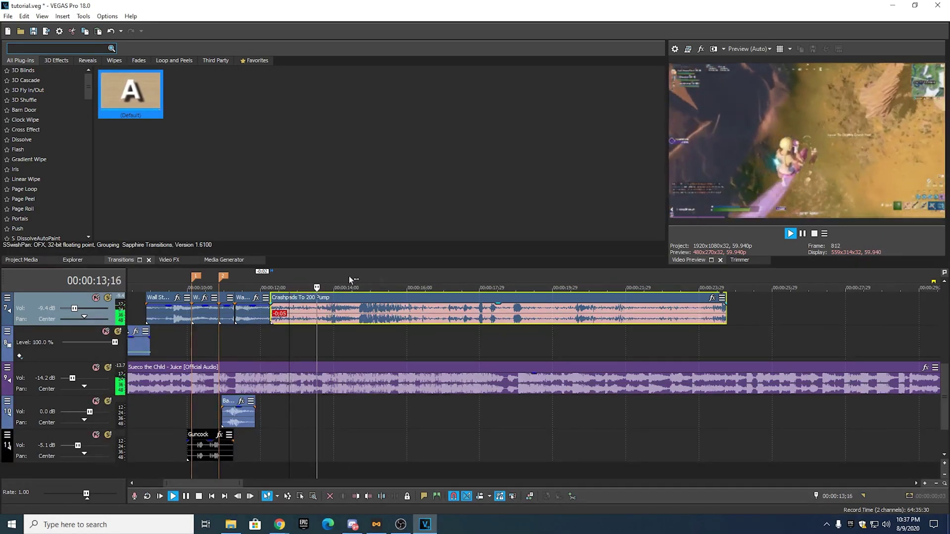
{"action": "left_click", "coordinate": [802, 234]}
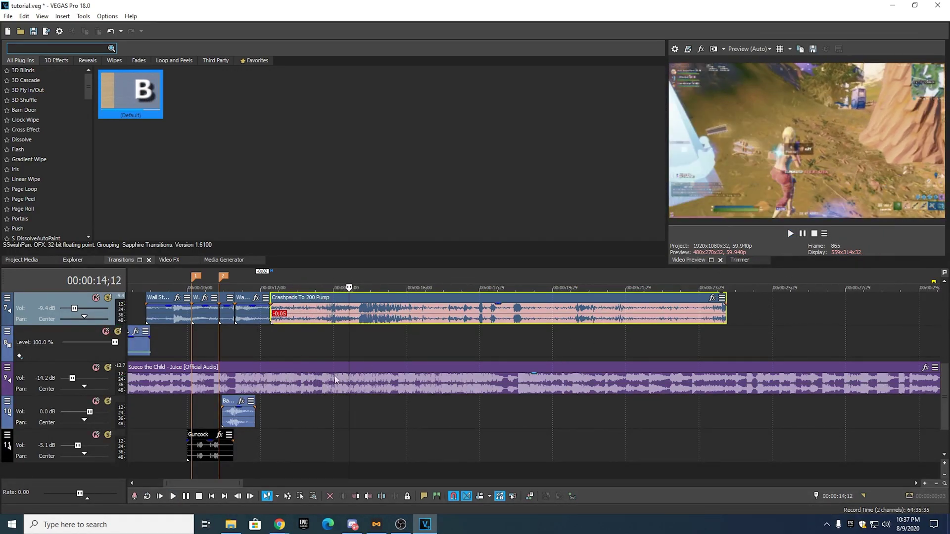
- Play the Crashpads To 200 Pump opening and place markers 3 and 4 on the music at 00:00:12;21 and 00:00:13;19
{"action": "left_click", "coordinate": [343, 414]}
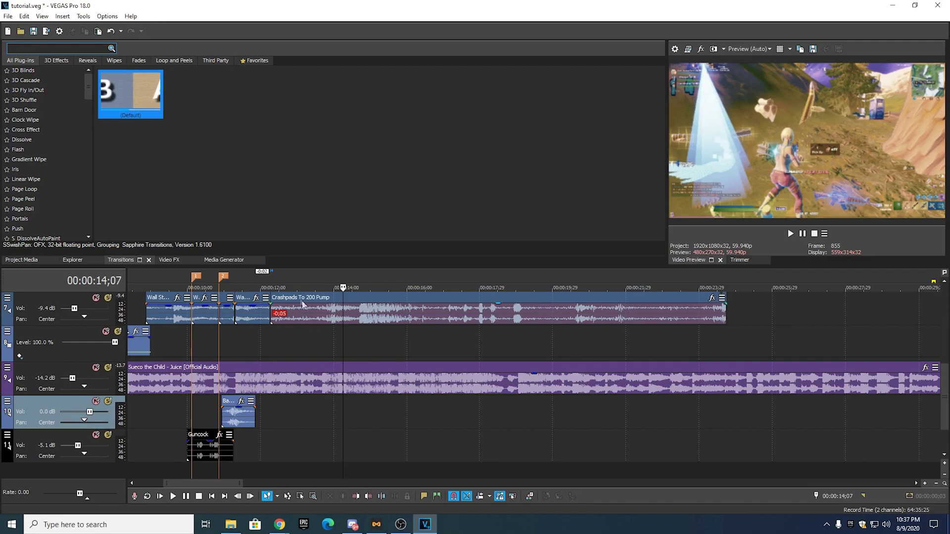
{"action": "left_click", "coordinate": [271, 282]}
{"action": "left_click", "coordinate": [790, 234]}
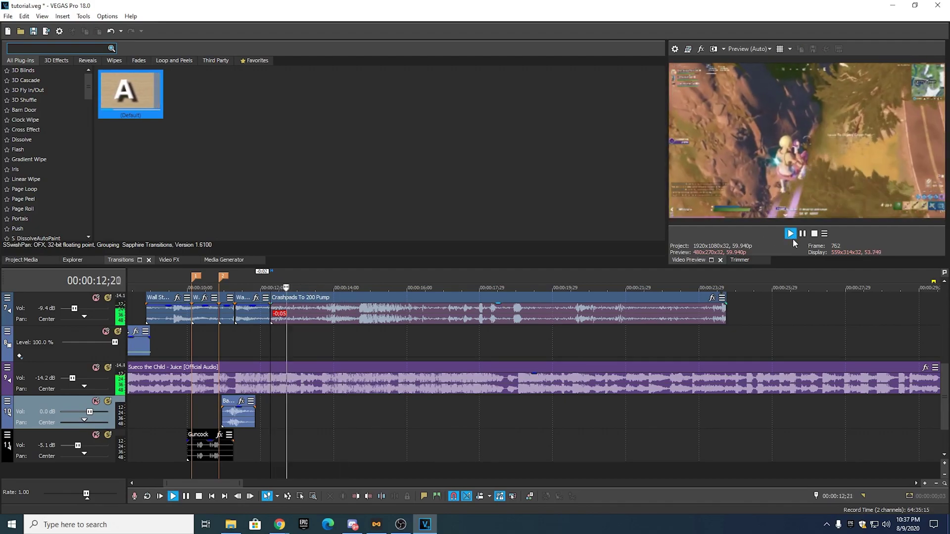
{"action": "left_click", "coordinate": [266, 281]}
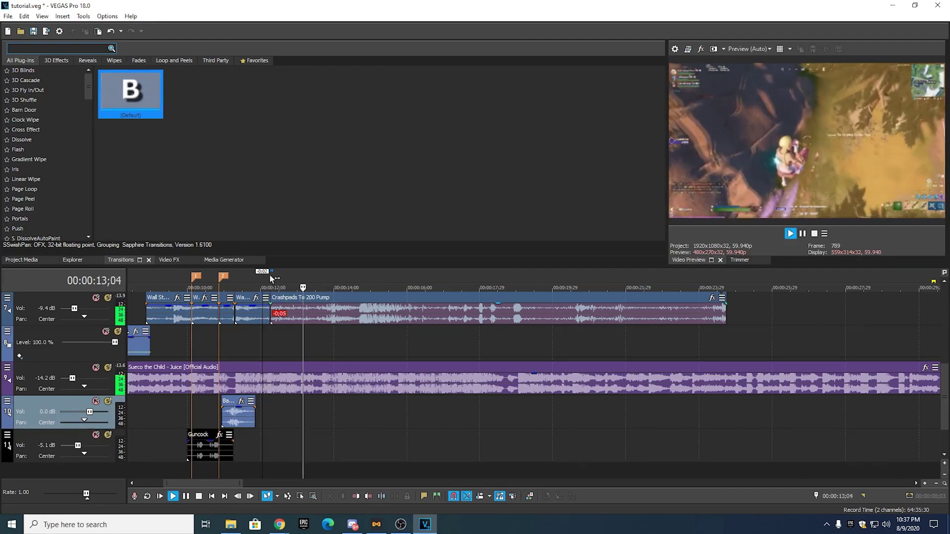
{"action": "left_click", "coordinate": [270, 275]}
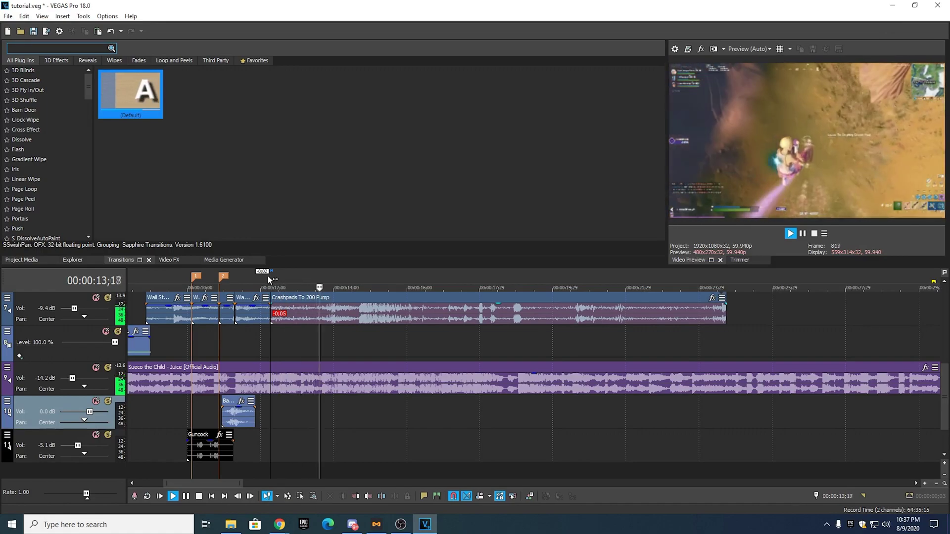
{"action": "left_click", "coordinate": [267, 276]}
{"action": "key", "text": "m"}
{"action": "key", "text": "m"}
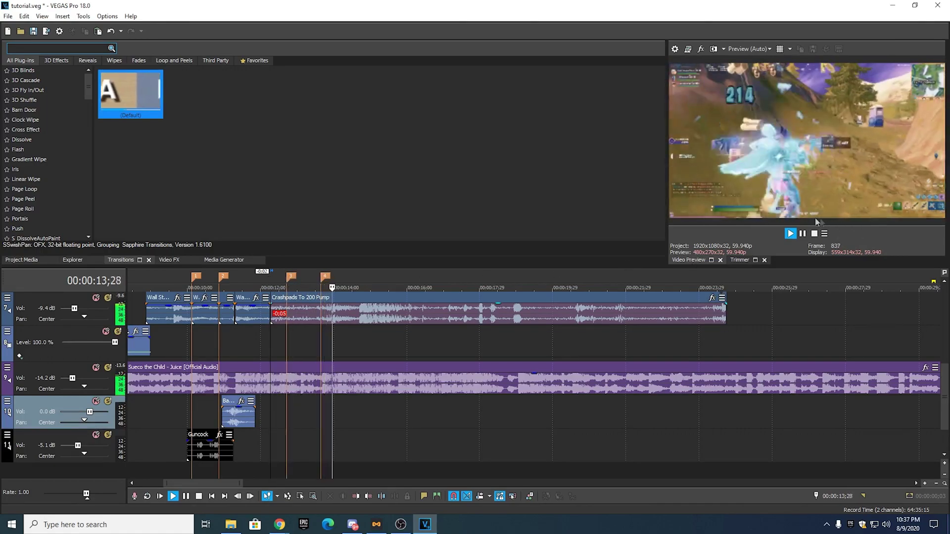
{"action": "left_click", "coordinate": [802, 235]}
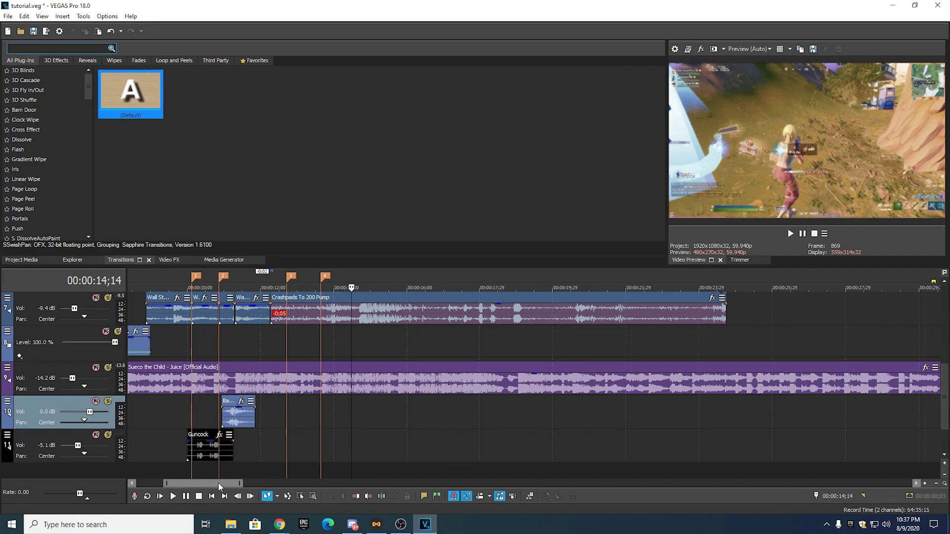
- Review the music between markers 3 and 4 and insert a Pan envelope on the Sueco the Child - Juice track
{"action": "left_click_drag", "start_coordinate": [219, 483], "coordinate": [188, 483]}
{"action": "scroll", "coordinate": [627, 378], "scroll_direction": "up", "scroll_amount": 2}
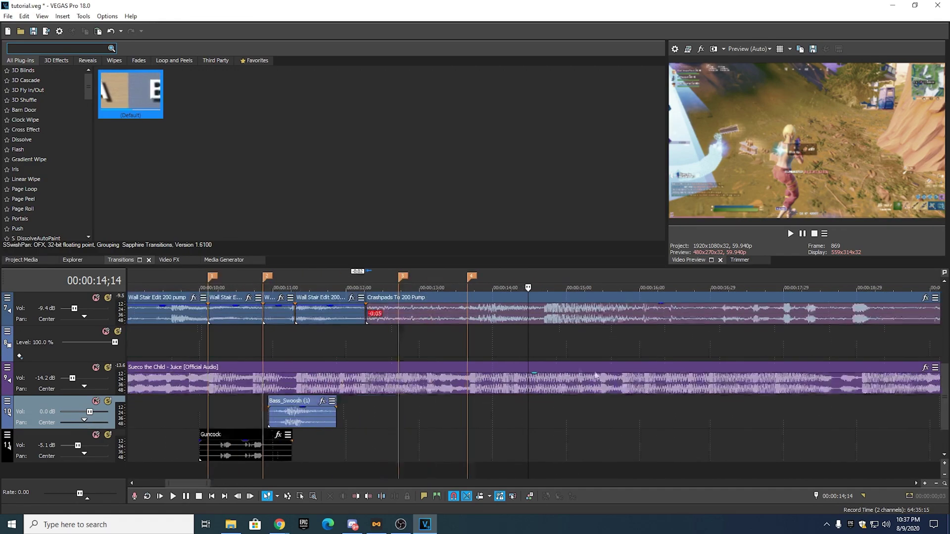
{"action": "left_click", "coordinate": [474, 280]}
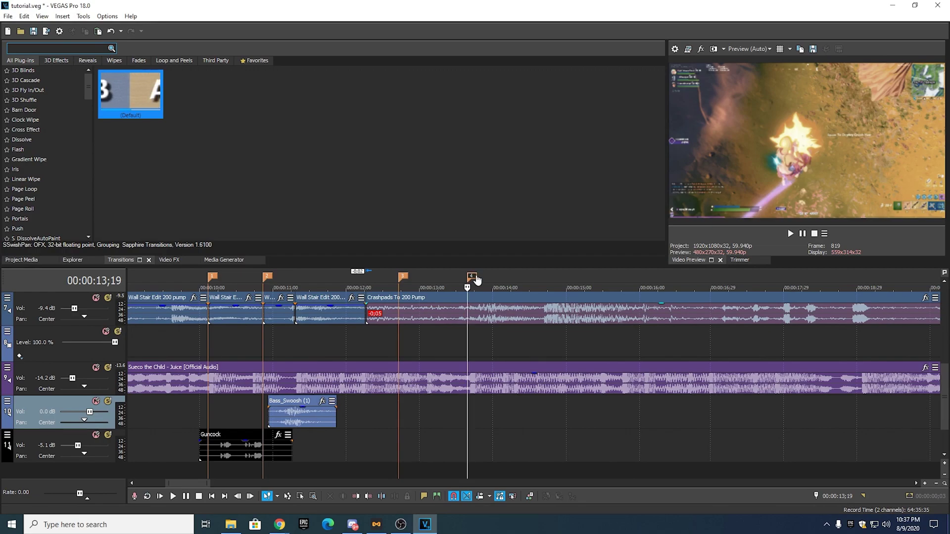
{"action": "left_click", "coordinate": [401, 278]}
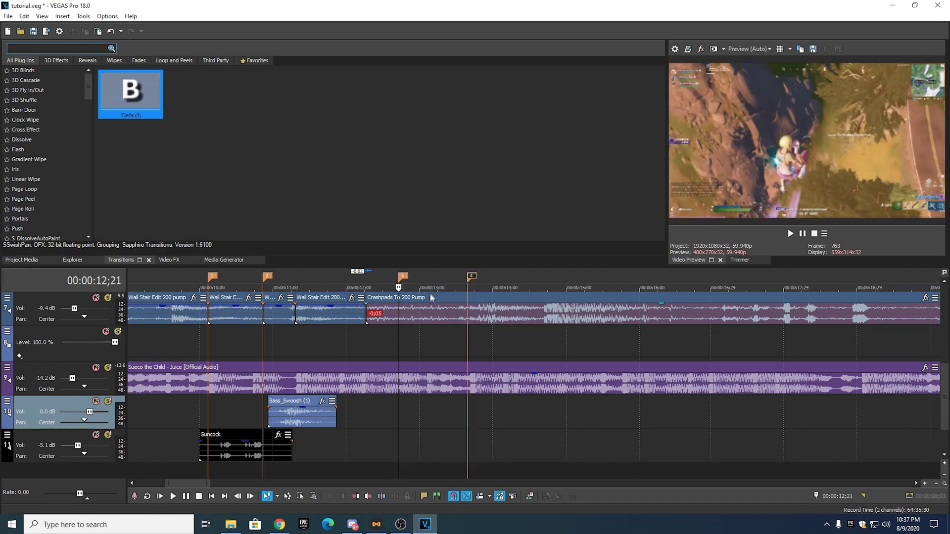
{"action": "left_click", "coordinate": [434, 380]}
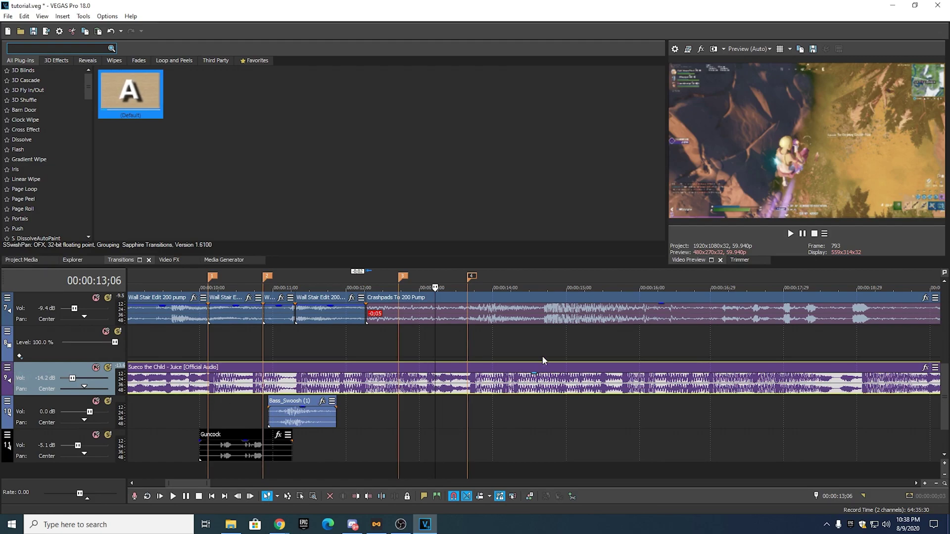
{"action": "right_click", "coordinate": [37, 366]}
{"action": "mouse_move", "coordinate": [105, 267]}
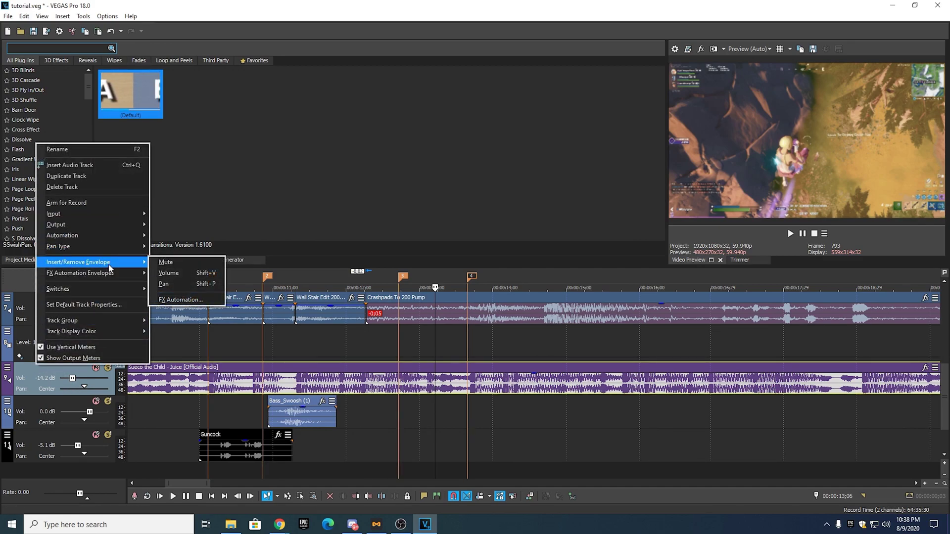
{"action": "left_click", "coordinate": [163, 284]}
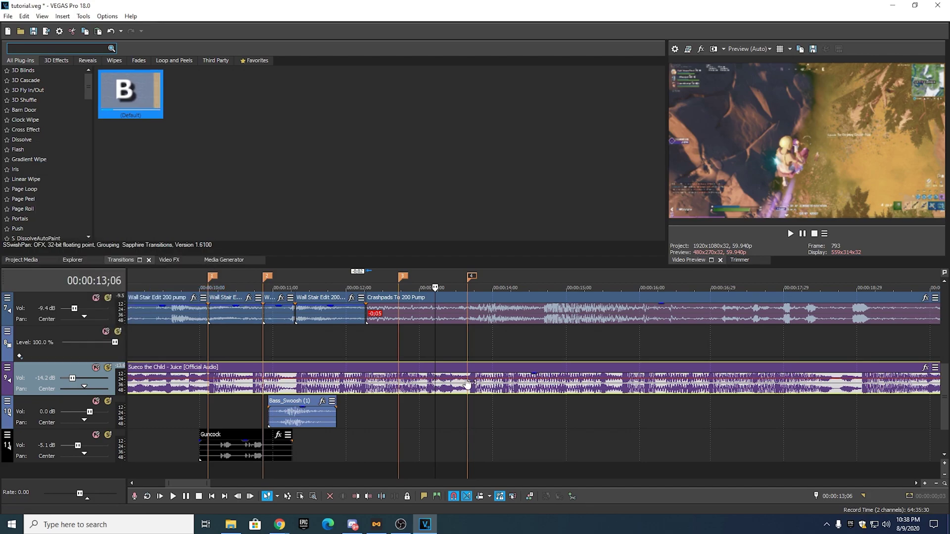
- Add pan envelope points on the music track at markers 3 and 4 and between them at 00:00:12;28 and 00:00:13;14
{"action": "scroll", "coordinate": [425, 381], "scroll_direction": "up", "scroll_amount": 2}
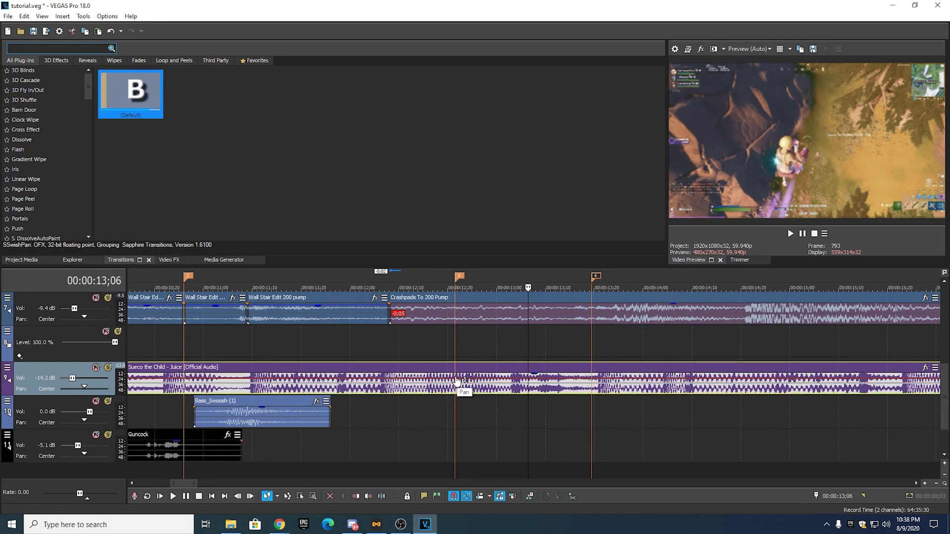
{"action": "left_click", "coordinate": [456, 381]}
{"action": "left_click", "coordinate": [609, 391]}
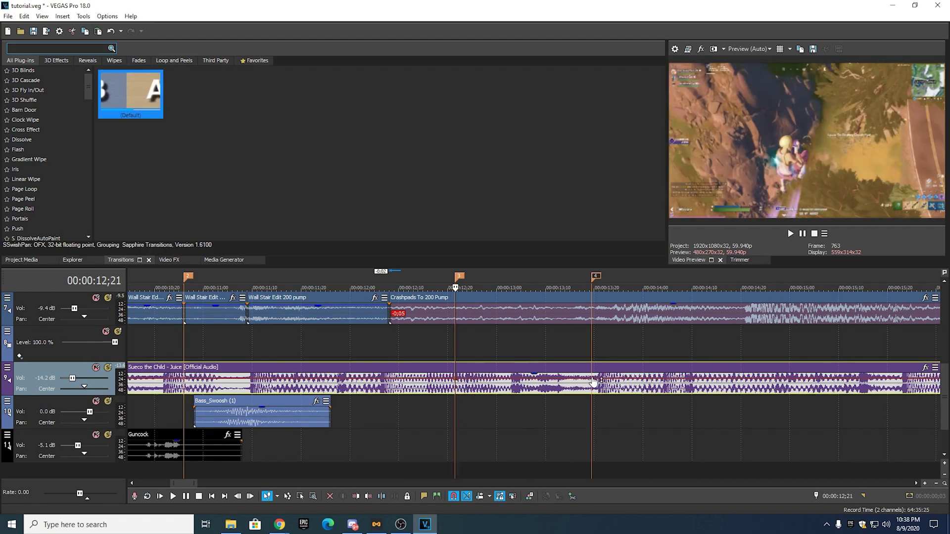
{"action": "scroll", "coordinate": [614, 386], "scroll_direction": "up", "scroll_amount": 1}
{"action": "scroll", "coordinate": [464, 393], "scroll_direction": "up", "scroll_amount": 1}
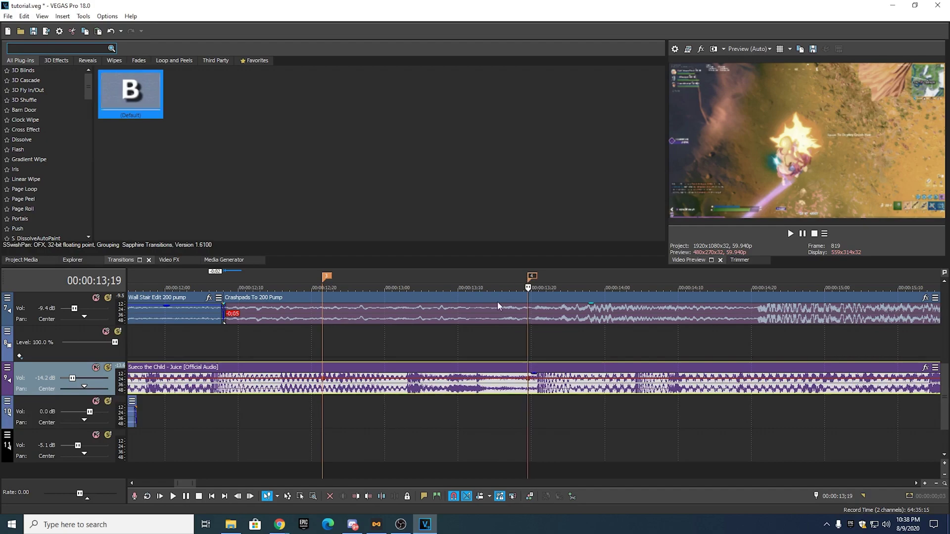
{"action": "left_click", "coordinate": [373, 383]}
{"action": "left_click", "coordinate": [493, 383]}
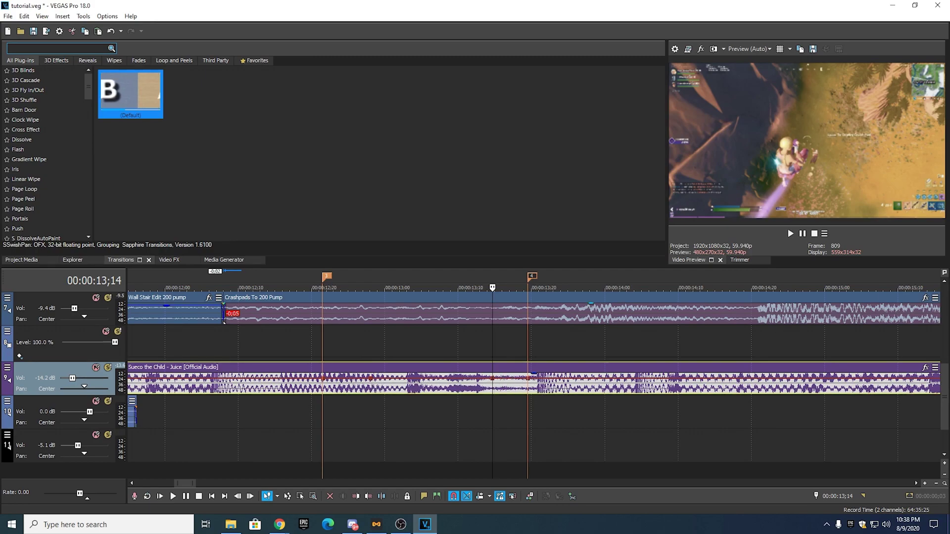
- Pan the music envelope point at 00:00:12;28 about 48 % left and the point at 00:00:13;14 toward the right
{"action": "key", "text": "alt+Tab"}
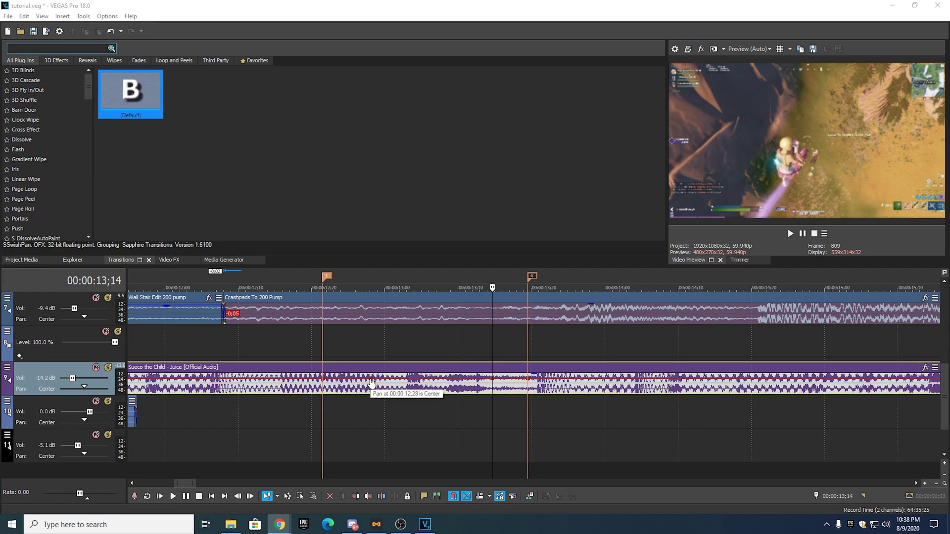
{"action": "left_click_drag", "start_coordinate": [372, 382], "coordinate": [372, 374]}
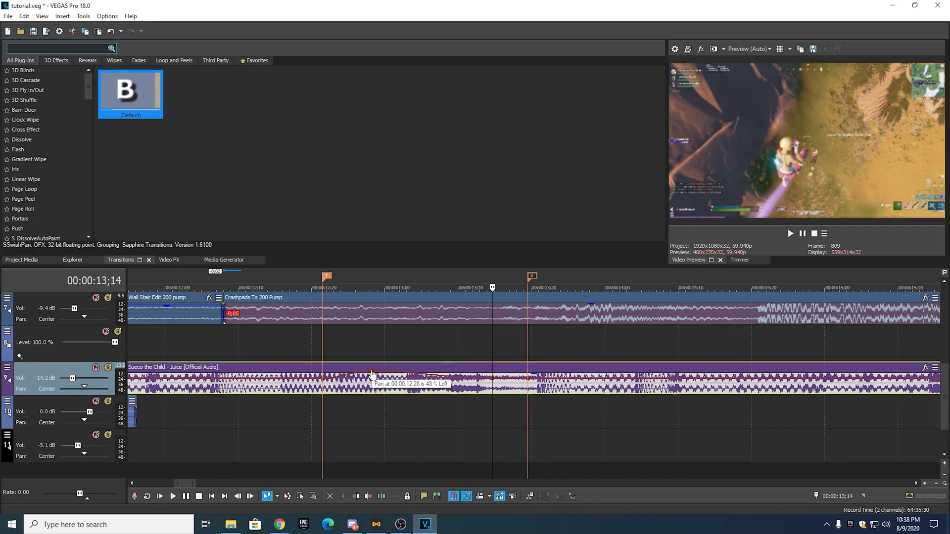
{"action": "left_click_drag", "start_coordinate": [372, 374], "coordinate": [372, 373]}
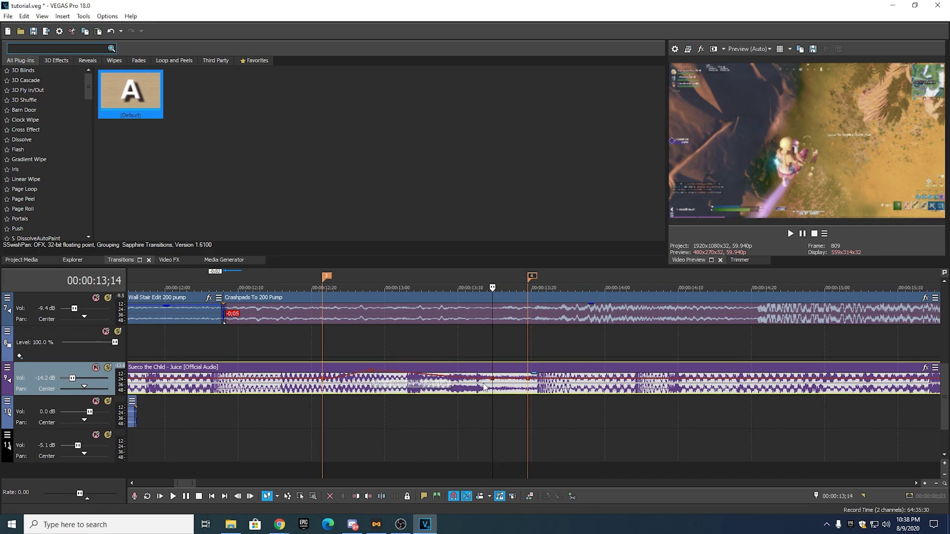
{"action": "left_click_drag", "start_coordinate": [492, 380], "coordinate": [493, 387]}
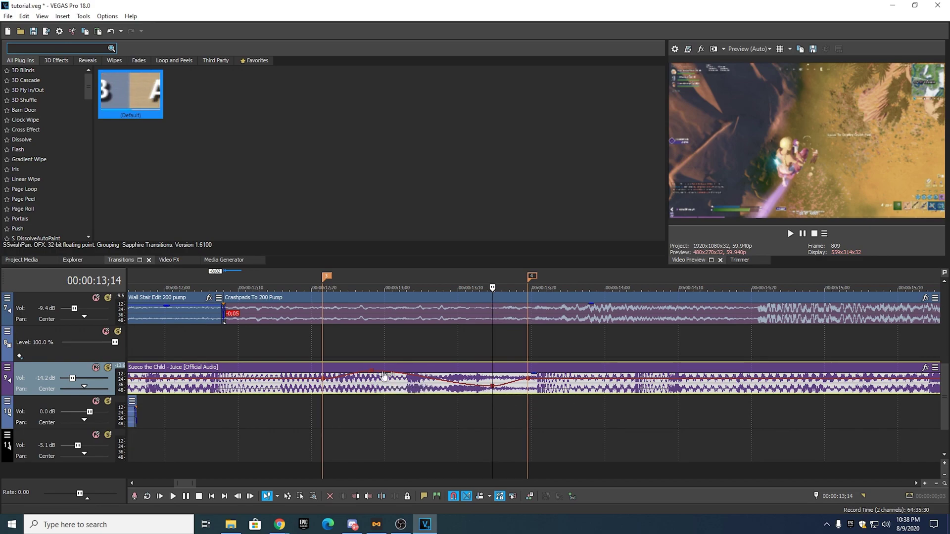
- Play the timeline from just before the Crashpads To 200 Pump clip to hear the music panning between markers 3 and 4
{"action": "scroll", "coordinate": [447, 375], "scroll_direction": "down", "scroll_amount": 2}
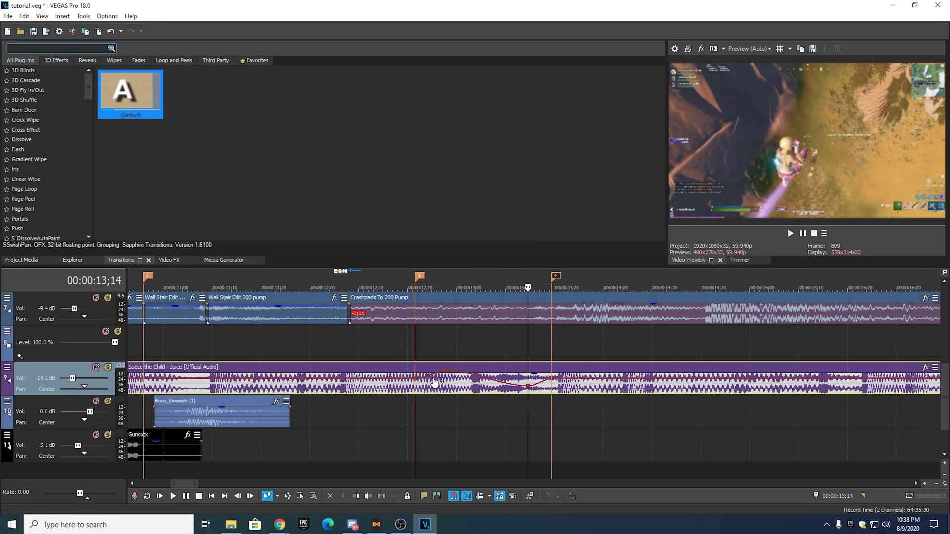
{"action": "left_click", "coordinate": [368, 282]}
{"action": "left_click", "coordinate": [791, 233]}
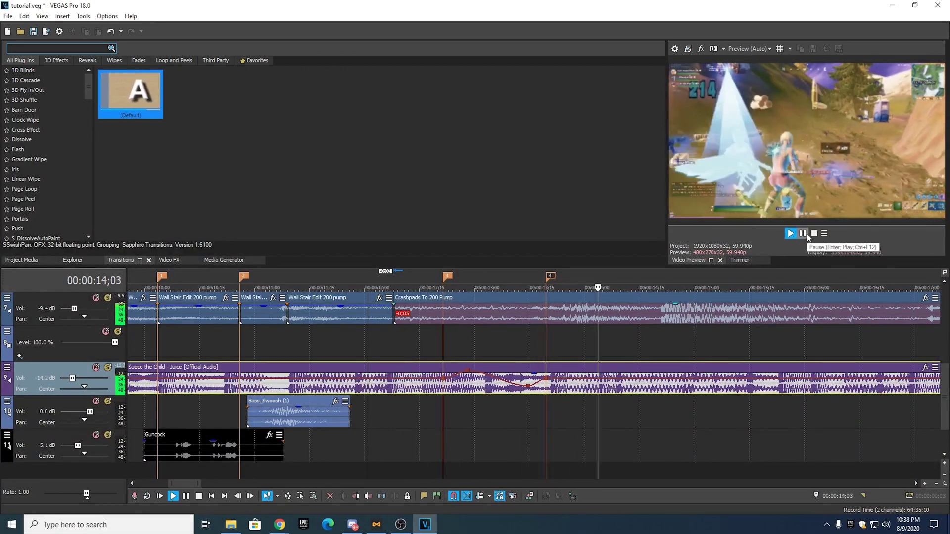
- Play the Crashpads To 200 Pump clip from marker 4 to review how it fits the music
{"action": "left_click", "coordinate": [803, 235]}
{"action": "left_click", "coordinate": [545, 282]}
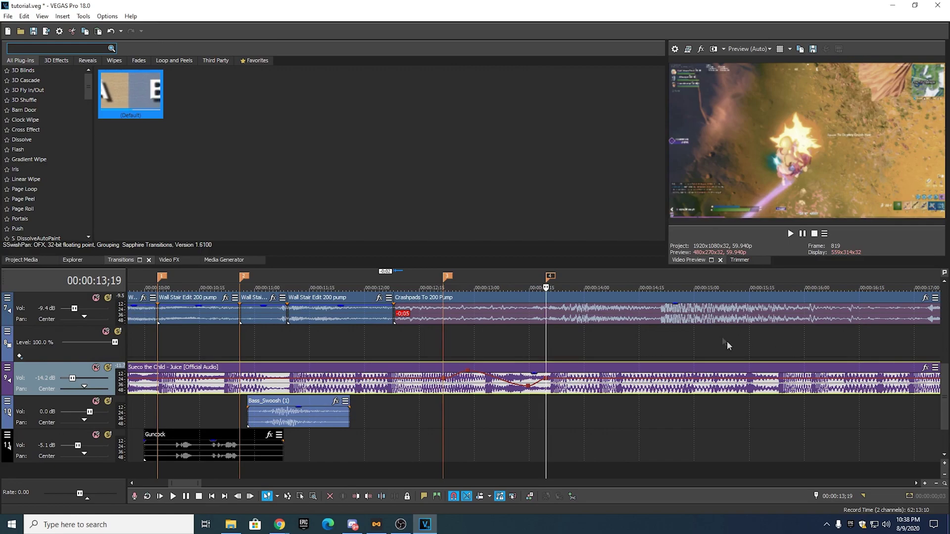
{"action": "left_click_drag", "start_coordinate": [944, 391], "coordinate": [945, 365]}
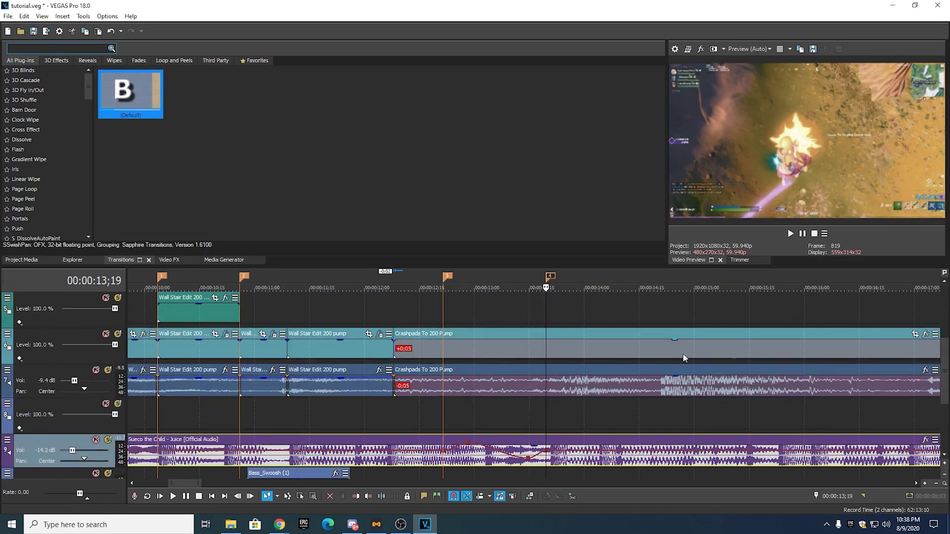
{"action": "left_click", "coordinate": [544, 345]}
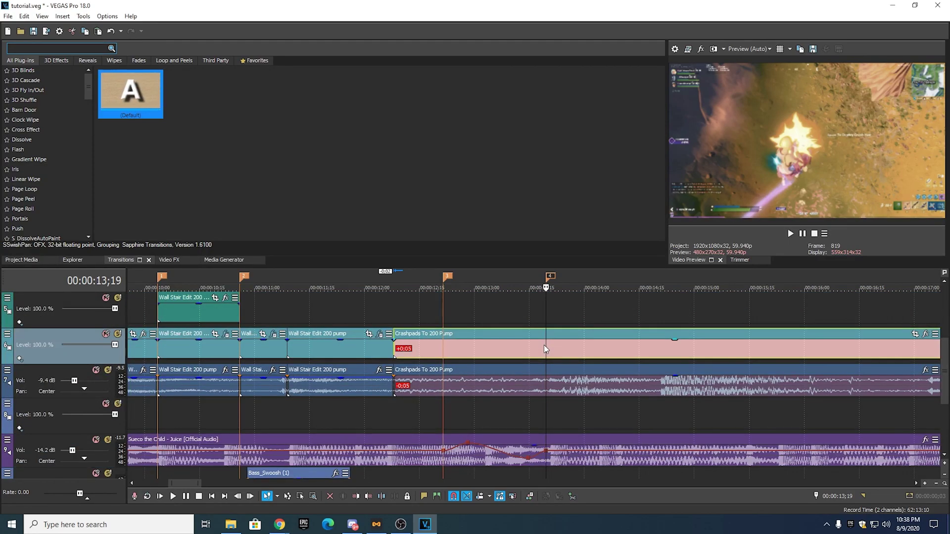
{"action": "left_click", "coordinate": [790, 233]}
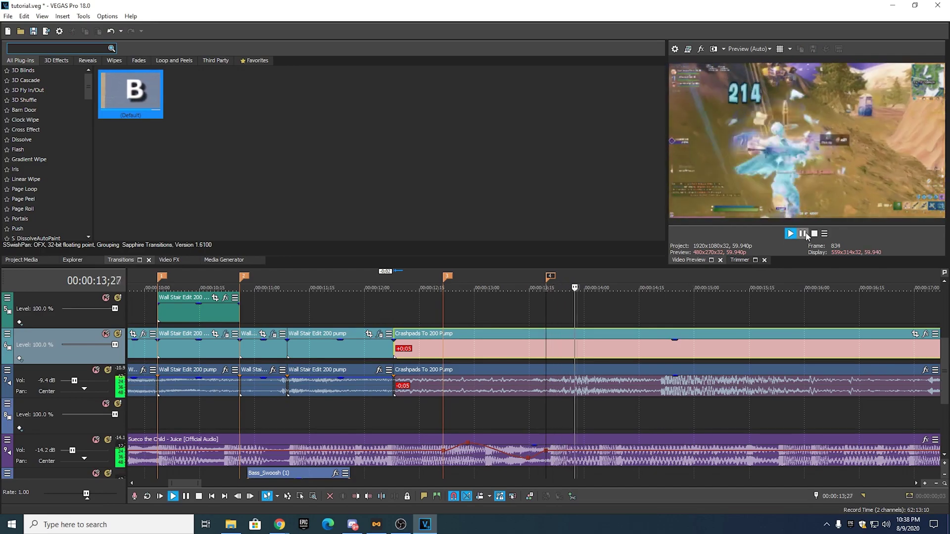
{"action": "left_click", "coordinate": [803, 233]}
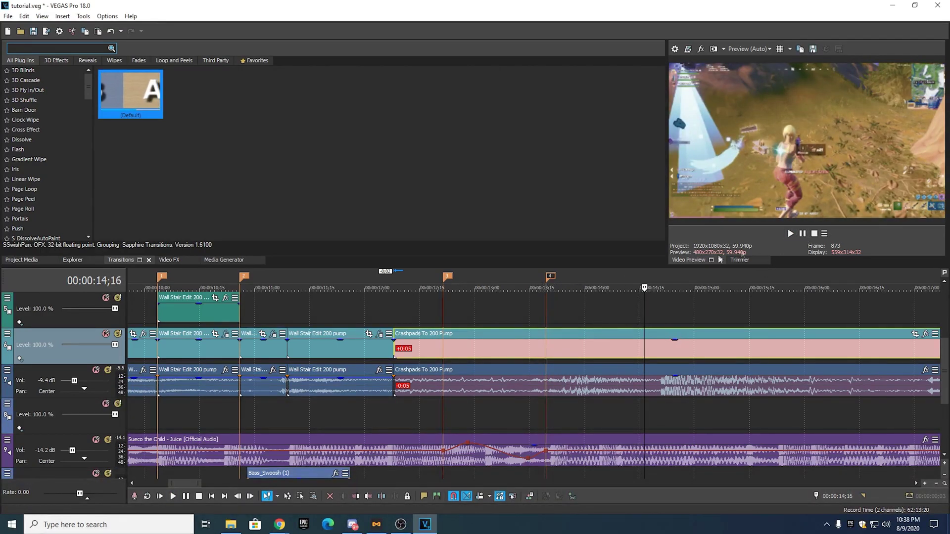
- Replay from just before marker 4 and add a marker on the next beat at 00:00:14;18
{"action": "left_click", "coordinate": [521, 286]}
{"action": "left_click", "coordinate": [790, 234]}
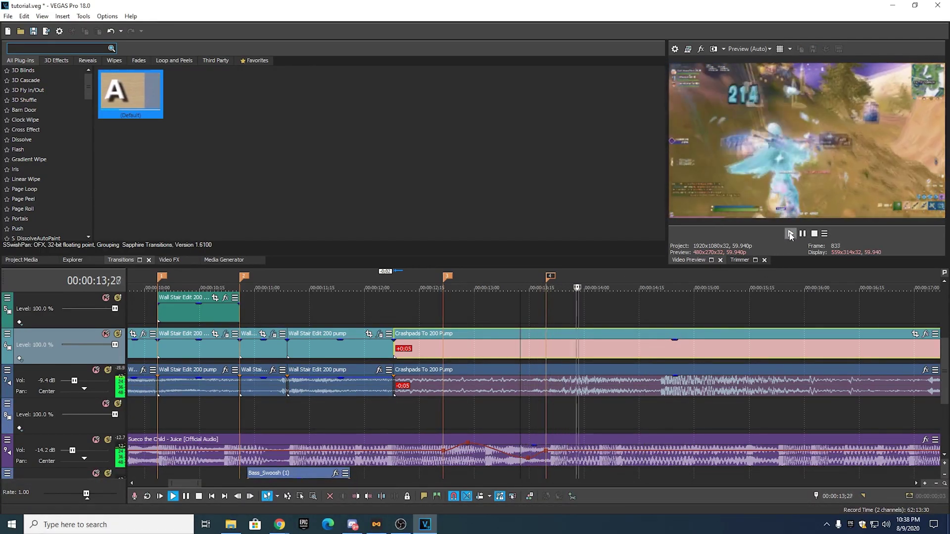
{"action": "left_click", "coordinate": [528, 283]}
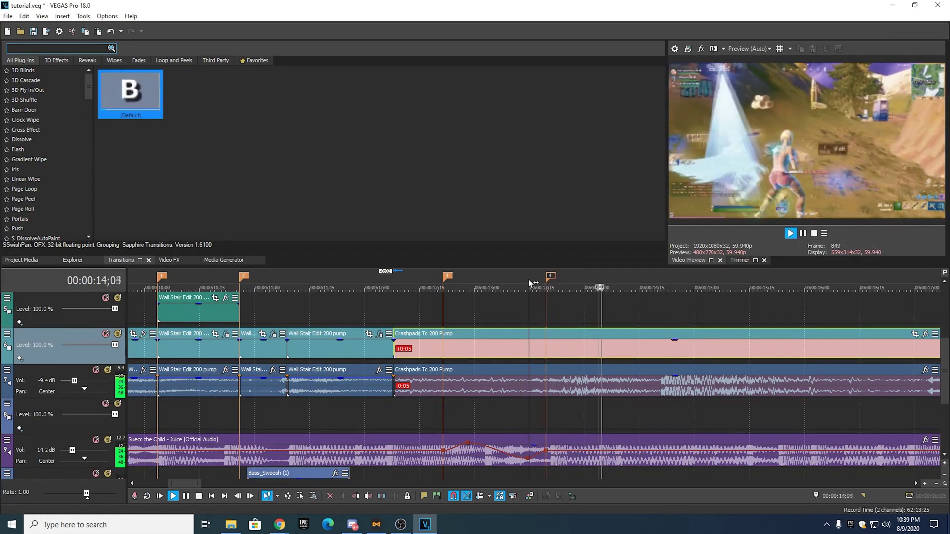
{"action": "key", "text": "m"}
{"action": "left_click", "coordinate": [803, 233]}
- Split the Crashpads To 200 Pump video and audio at marker 5 and cut the remainder of both
{"action": "left_click", "coordinate": [651, 284]}
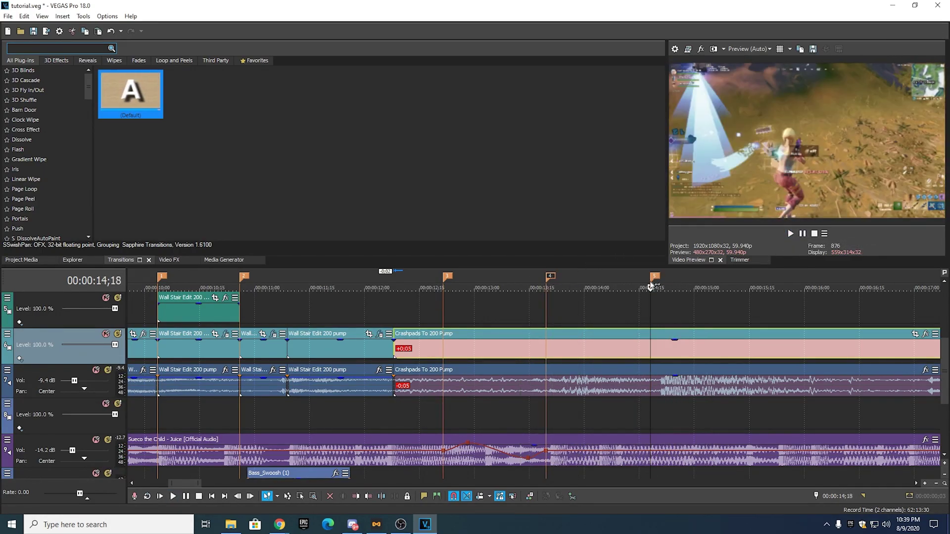
{"action": "key", "text": "s"}
{"action": "right_click", "coordinate": [671, 351]}
{"action": "left_click", "coordinate": [693, 199]}
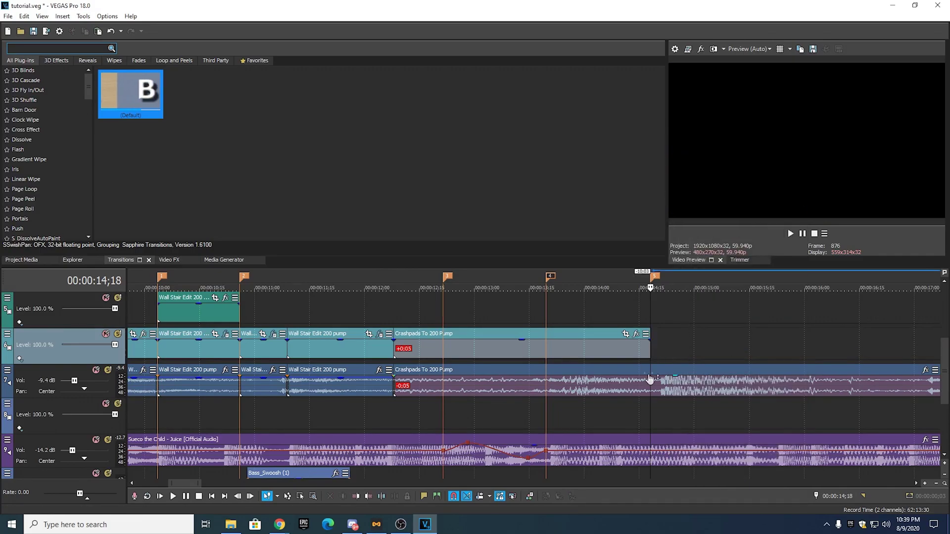
{"action": "left_click", "coordinate": [656, 381]}
{"action": "right_click", "coordinate": [686, 389]}
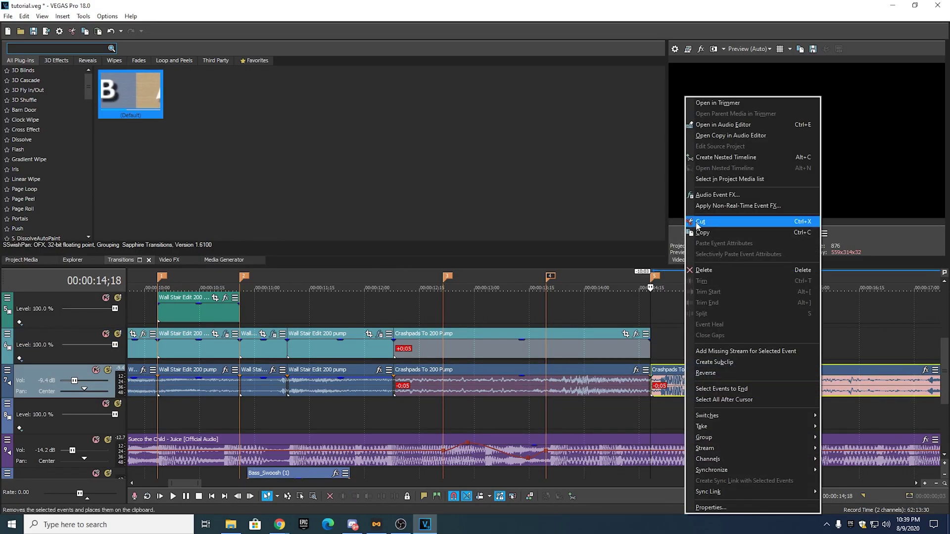
{"action": "left_click", "coordinate": [693, 219]}
- Play the shortened Crashpads To 200 Pump clip from its start and again from just before marker 4
{"action": "left_click", "coordinate": [546, 349]}
{"action": "left_click_drag", "start_coordinate": [497, 291], "coordinate": [388, 289]}
{"action": "left_click", "coordinate": [790, 234]}
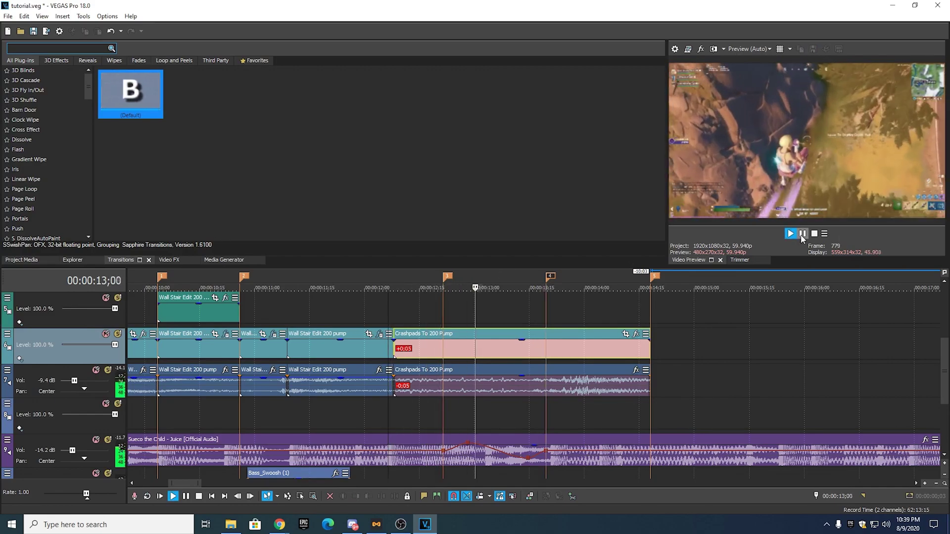
{"action": "left_click", "coordinate": [802, 234]}
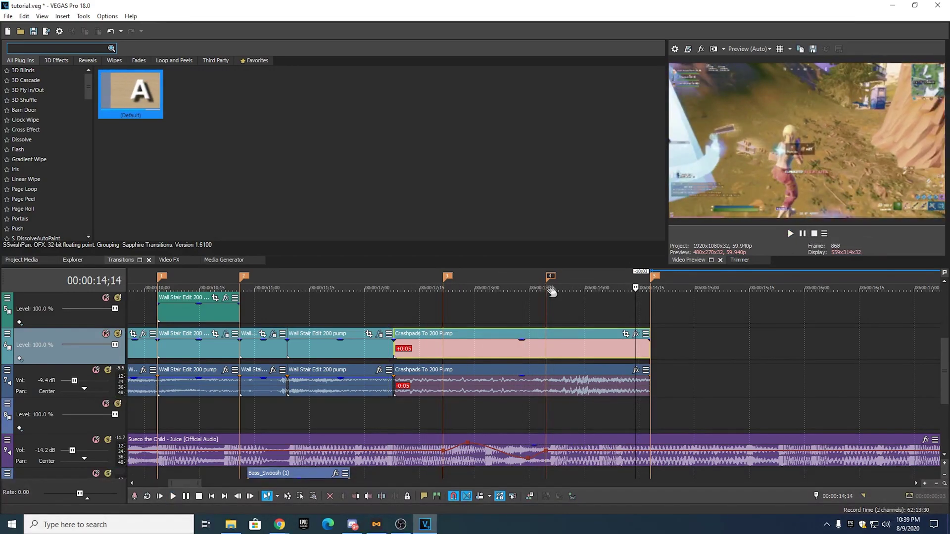
{"action": "left_click", "coordinate": [524, 286]}
{"action": "left_click", "coordinate": [791, 234]}
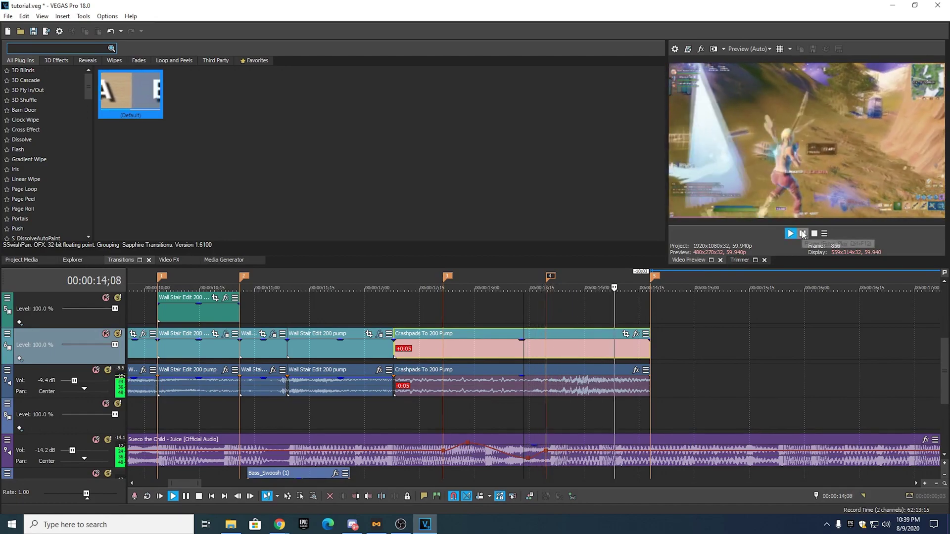
{"action": "left_click", "coordinate": [802, 234]}
- Split the Crashpads To 200 Pump video clip at marker 4
{"action": "left_click_drag", "start_coordinate": [944, 373], "coordinate": [945, 360]}
{"action": "left_click", "coordinate": [546, 282]}
{"action": "key", "text": "s"}
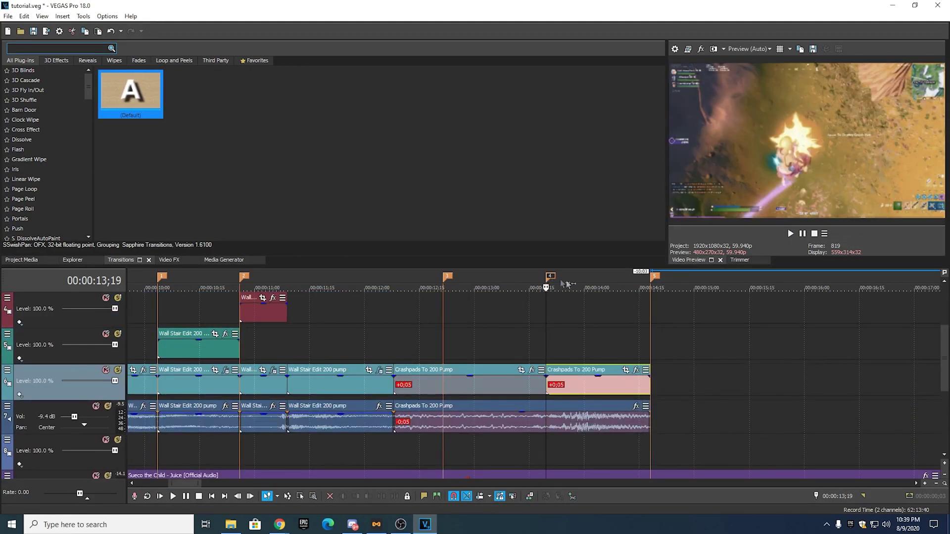
- Insert the FREE Skull Front Skeleton Glow animation on track 5 at marker 4 and cut its audio event
{"action": "mouse_move", "coordinate": [947, 363]}
{"action": "left_mouse_down"}
{"action": "mouse_move", "coordinate": [946, 388]}
{"action": "mouse_move", "coordinate": [947, 364]}
{"action": "left_mouse_up"}
{"action": "left_click", "coordinate": [515, 271]}
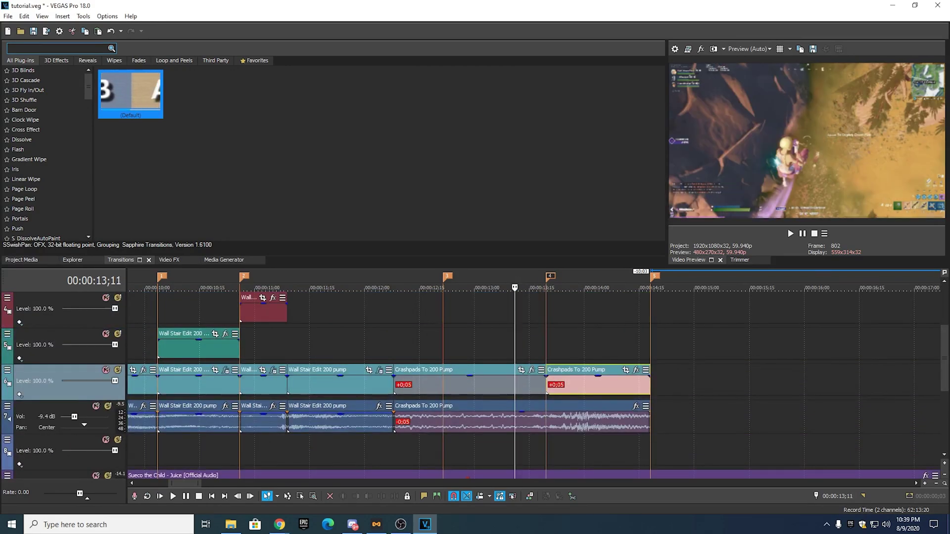
{"action": "key", "text": "alt+Tab"}
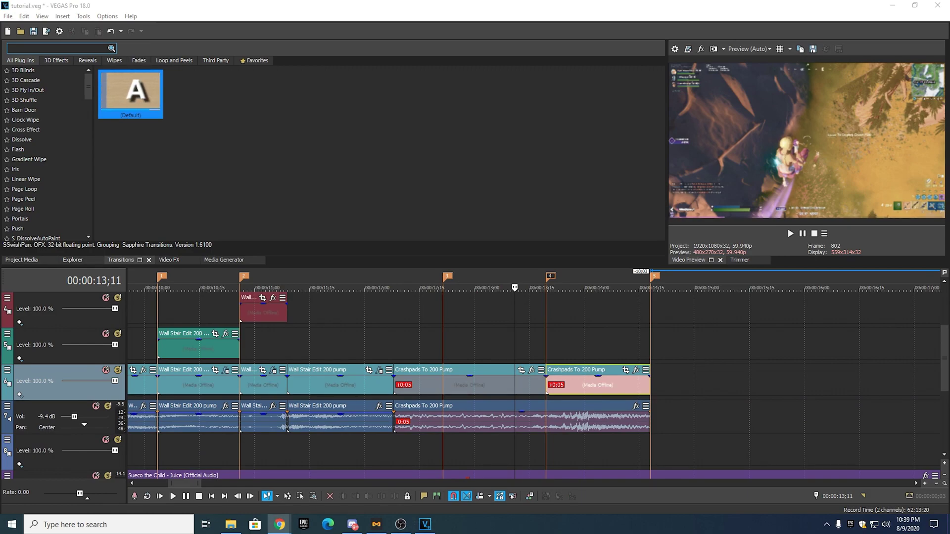
{"action": "key", "text": "alt+Tab"}
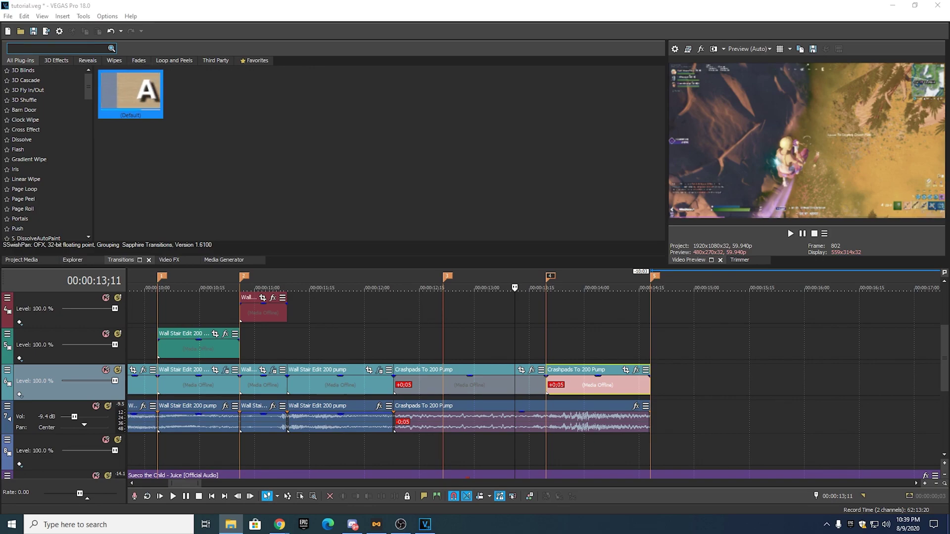
{"action": "left_click_drag", "start_coordinate": [949, 347], "coordinate": [546, 339]}
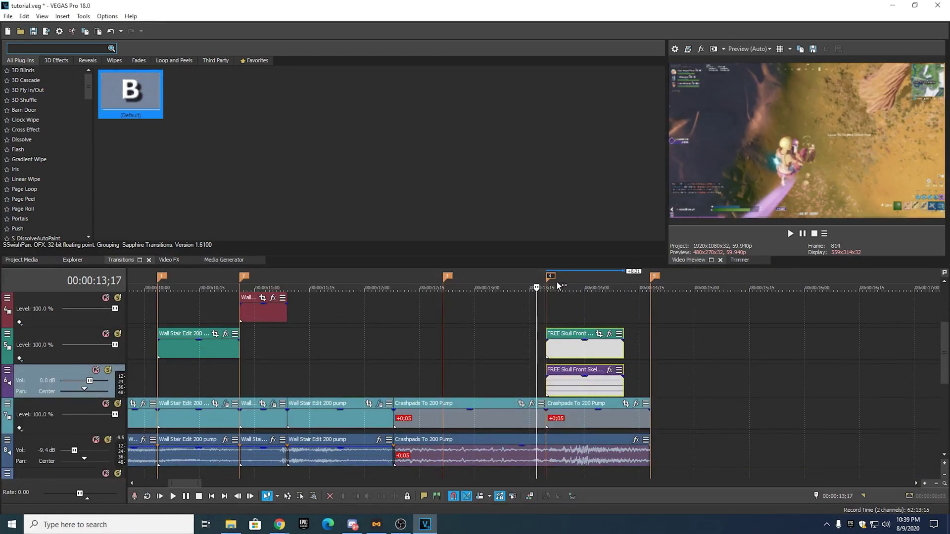
{"action": "left_click", "coordinate": [572, 348]}
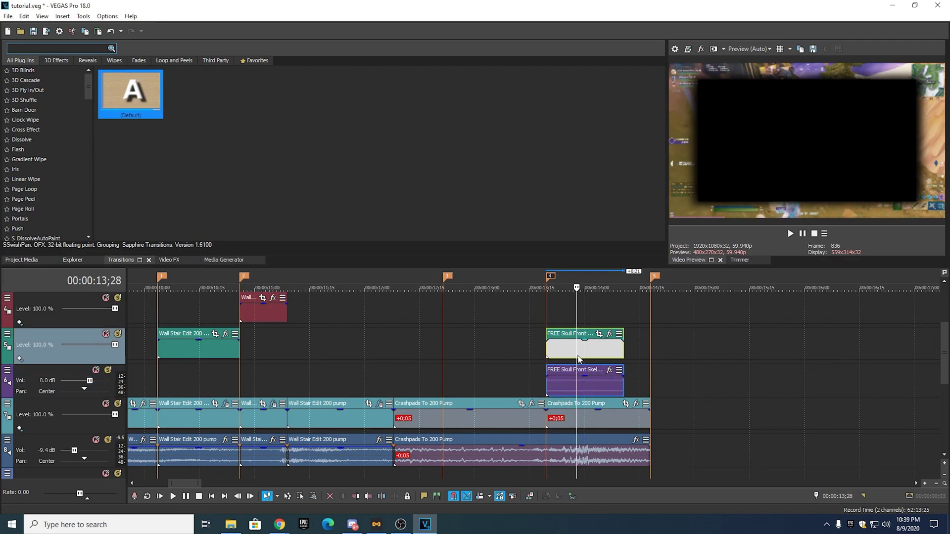
{"action": "right_click", "coordinate": [589, 384]}
{"action": "left_click", "coordinate": [614, 222]}
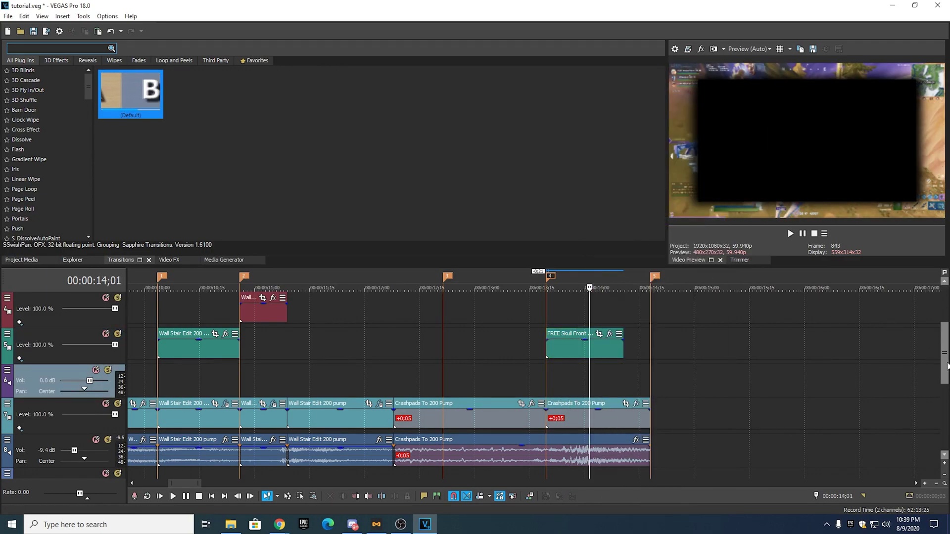
- Move the skull animation clip up to track 2, keeping its start at marker 4
{"action": "left_click_drag", "start_coordinate": [944, 367], "coordinate": [945, 331]}
{"action": "left_click_drag", "start_coordinate": [567, 465], "coordinate": [566, 349]}
{"action": "scroll", "coordinate": [411, 321], "scroll_direction": "down", "scroll_amount": 4}
{"action": "scroll", "coordinate": [410, 321], "scroll_direction": "up", "scroll_amount": 6}
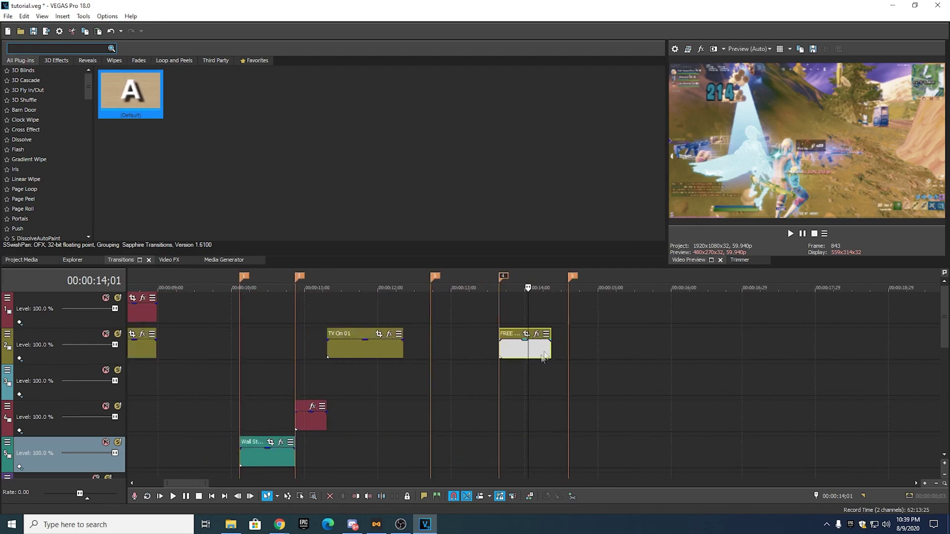
- Preview the skull animation and shift its clip about 7 frames earlier so it starts before marker 4
{"action": "left_click", "coordinate": [424, 282]}
{"action": "key", "text": "space"}
{"action": "left_click_drag", "start_coordinate": [482, 357], "coordinate": [430, 356]}
{"action": "left_click", "coordinate": [382, 286]}
{"action": "key", "text": "space"}
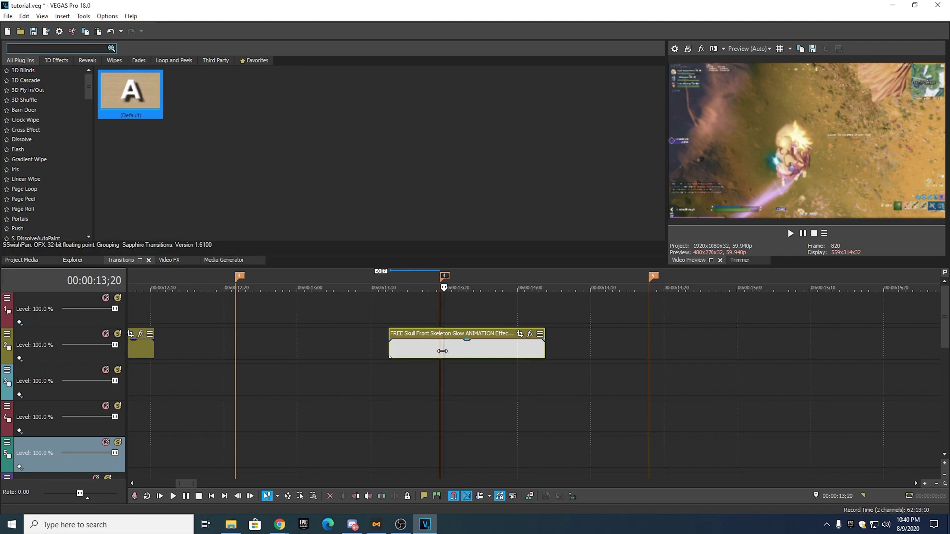
- Split the skull animation clip at 00:00:13;20 and cut the part after the split
{"action": "key", "text": "s"}
{"action": "right_click", "coordinate": [464, 356]}
{"action": "left_click", "coordinate": [505, 249]}
- Play the timeline around marker 4 several times to check the skull animation's timing against the gameplay and music
{"action": "scroll", "coordinate": [523, 289], "scroll_direction": "down", "scroll_amount": 1}
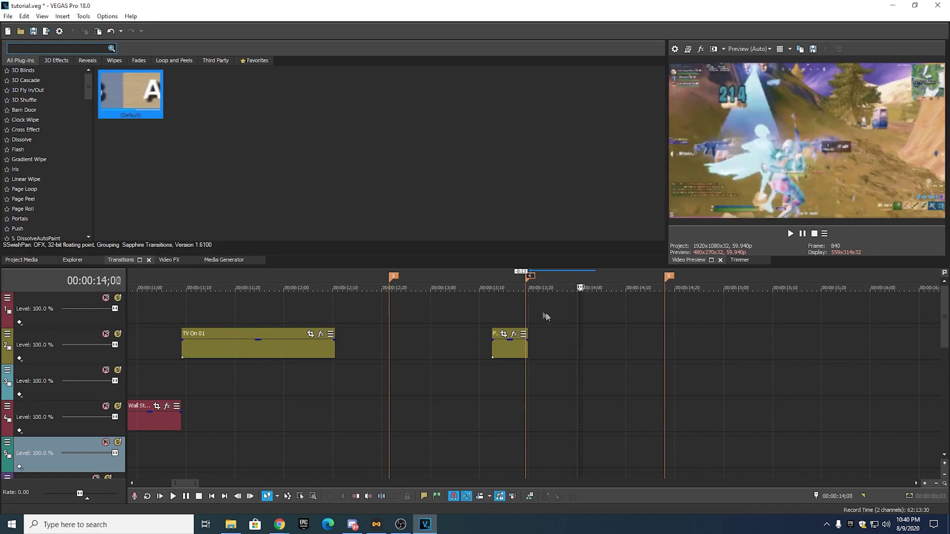
{"action": "key", "text": "space"}
{"action": "key", "text": "space"}
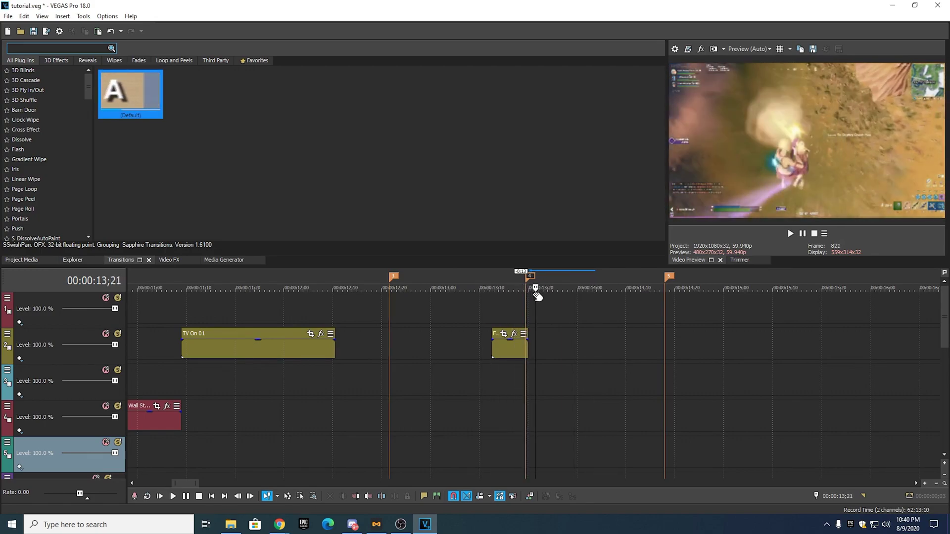
{"action": "left_click_drag", "start_coordinate": [943, 342], "coordinate": [945, 406]}
{"action": "scroll", "coordinate": [562, 324], "scroll_direction": "up", "scroll_amount": 1}
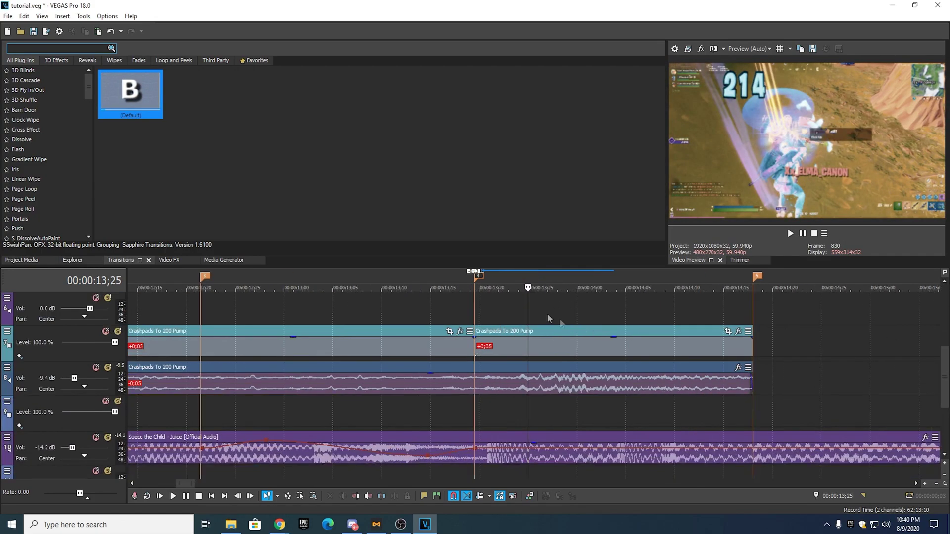
{"action": "left_click", "coordinate": [401, 280]}
{"action": "left_click", "coordinate": [790, 234]}
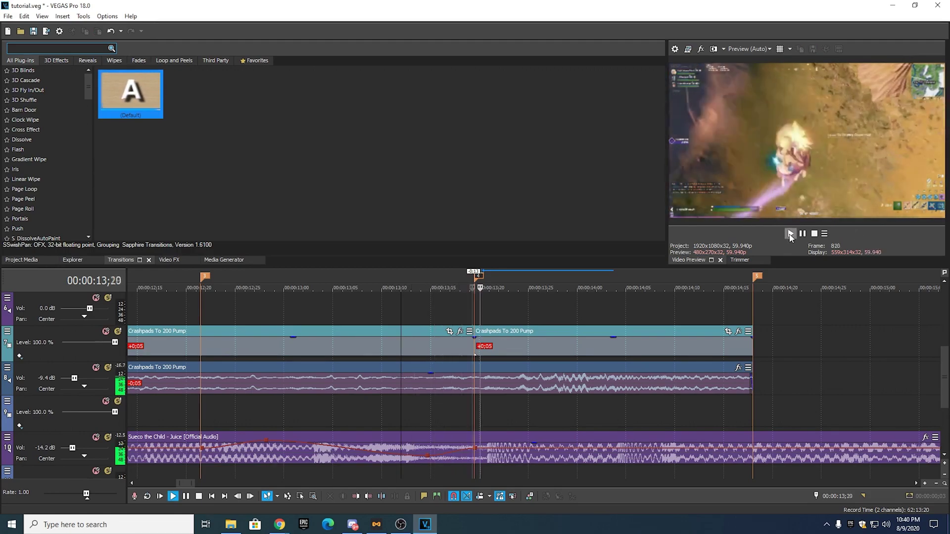
{"action": "left_click", "coordinate": [411, 281]}
{"action": "scroll", "coordinate": [494, 277], "scroll_direction": "down", "scroll_amount": 2}
{"action": "left_click", "coordinate": [503, 281]}
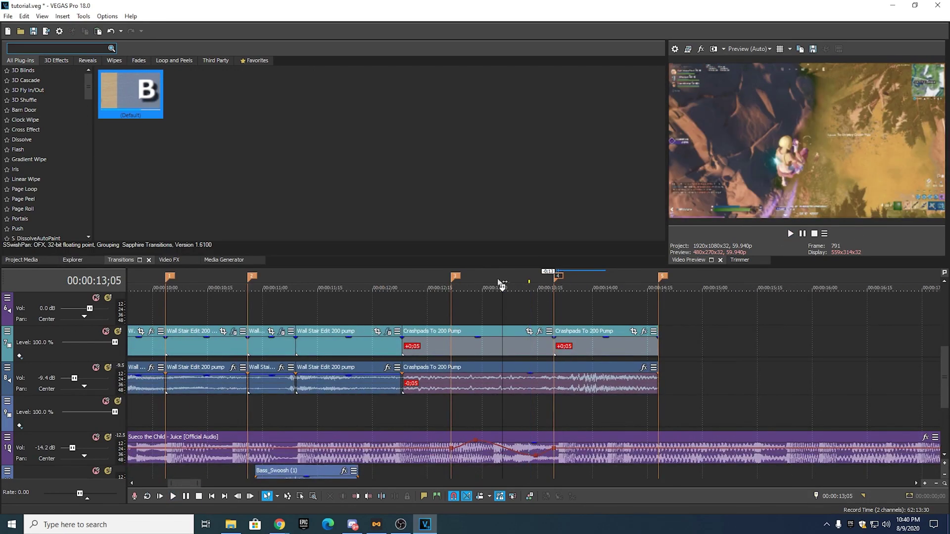
{"action": "left_click", "coordinate": [790, 233]}
{"action": "left_click", "coordinate": [490, 279]}
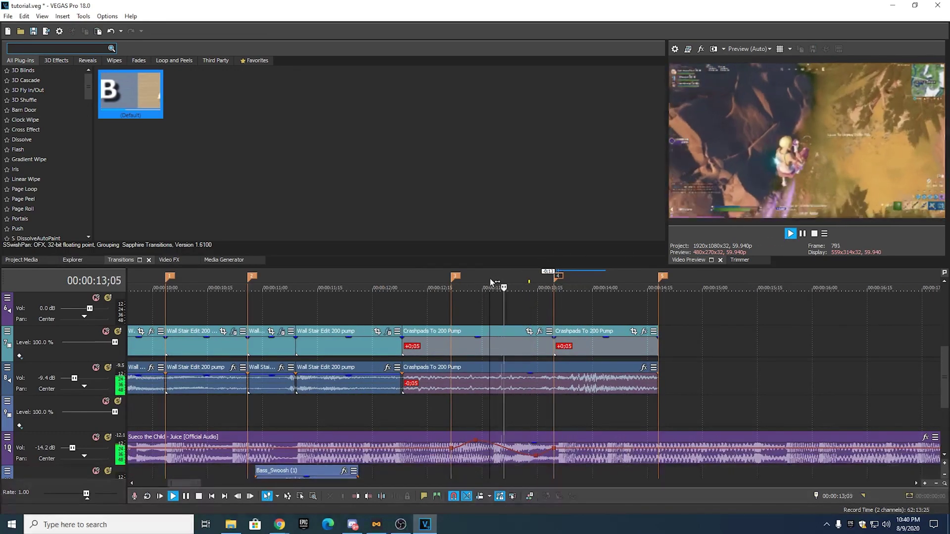
{"action": "left_click", "coordinate": [803, 233]}
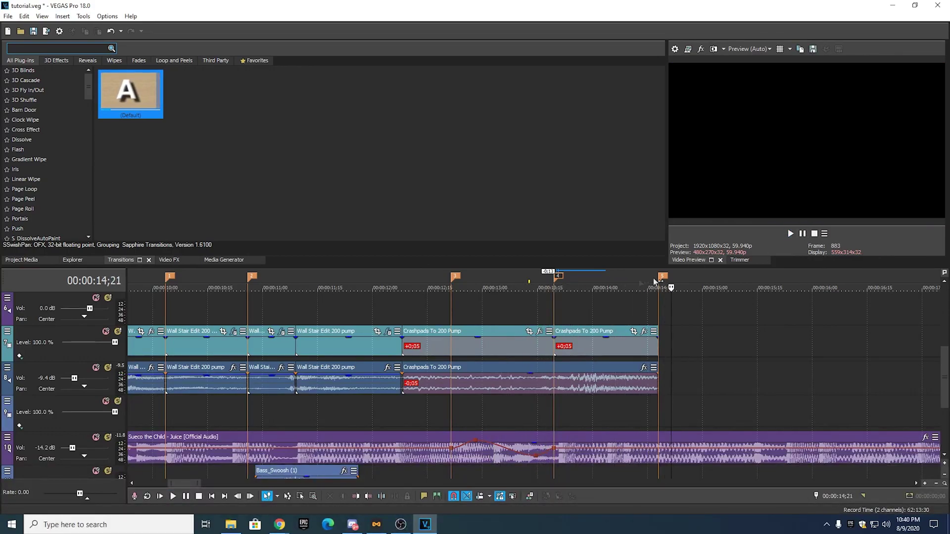
- Examine the earlier Wall Stair Edit 200 pump cuts around markers 1 and 2 and the clip starting at 00:00:11;09
{"action": "left_click", "coordinate": [552, 281]}
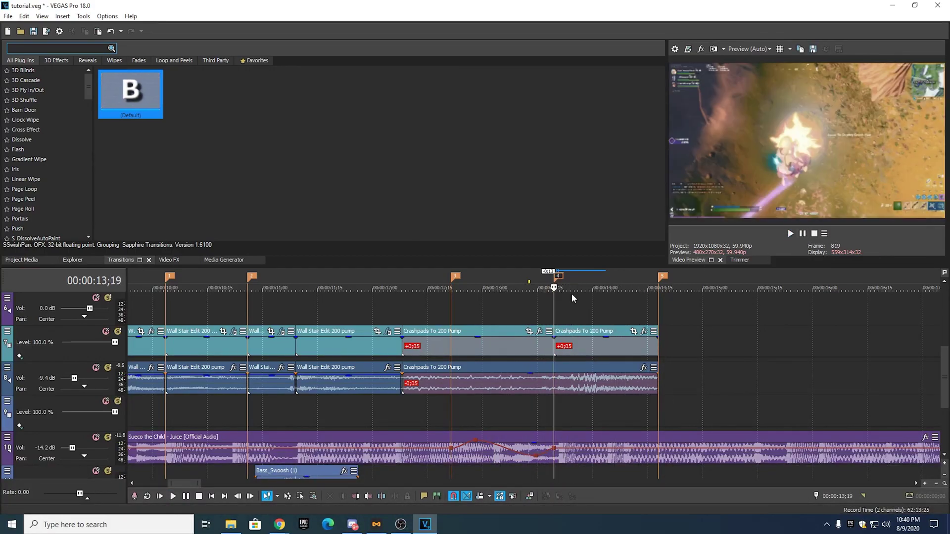
{"action": "scroll", "coordinate": [572, 293], "scroll_direction": "right", "scroll_amount": 1}
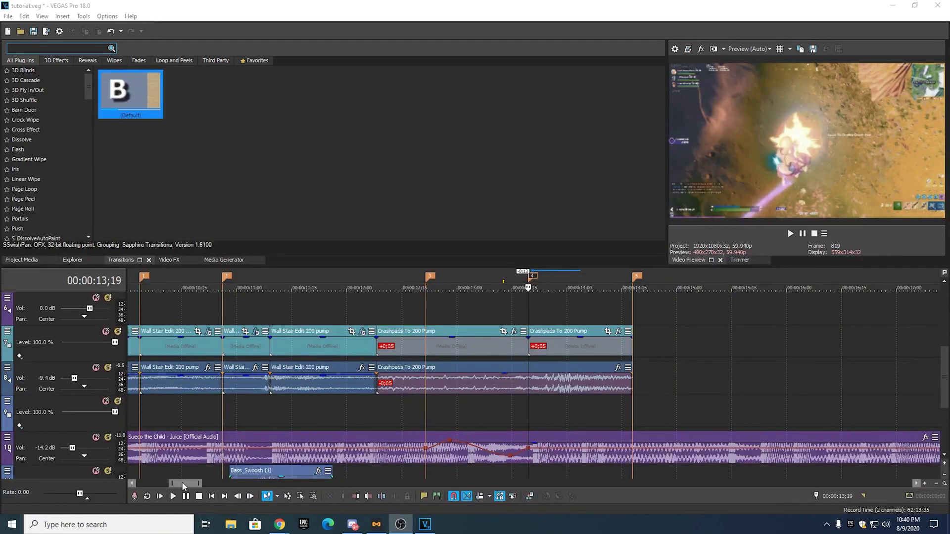
{"action": "left_click_drag", "start_coordinate": [182, 484], "coordinate": [175, 484]}
{"action": "left_click", "coordinate": [374, 287]}
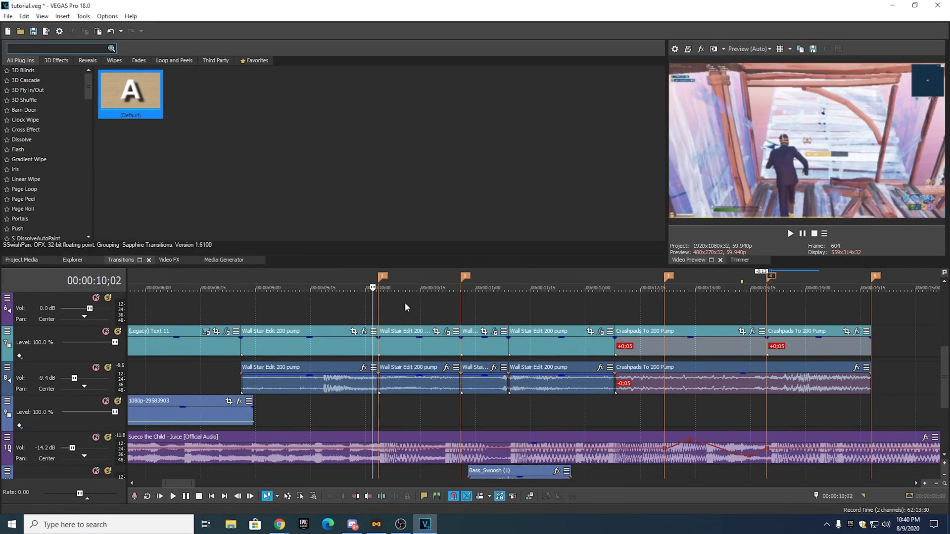
{"action": "left_click", "coordinate": [461, 278]}
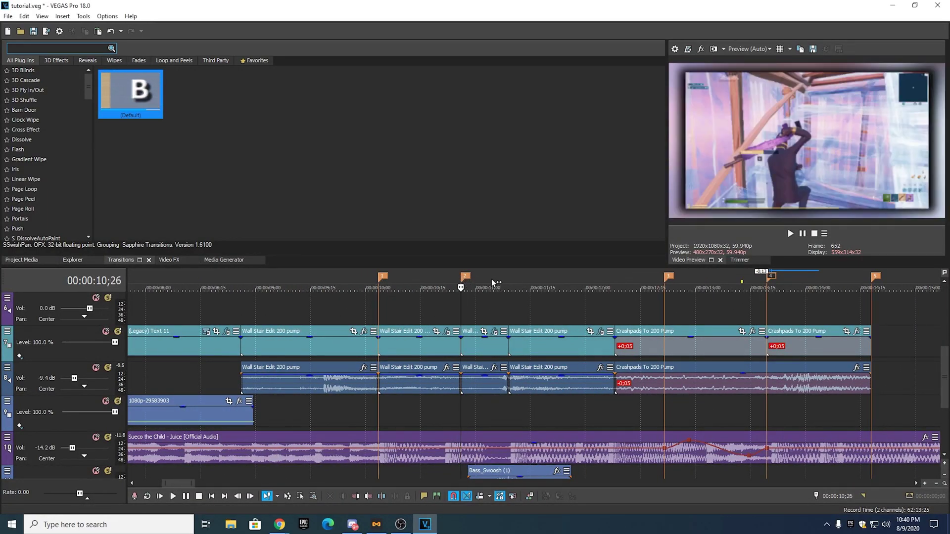
{"action": "scroll", "coordinate": [491, 282], "scroll_direction": "up", "scroll_amount": 3}
{"action": "left_click", "coordinate": [659, 283]}
{"action": "scroll", "coordinate": [666, 317], "scroll_direction": "down", "scroll_amount": 1}
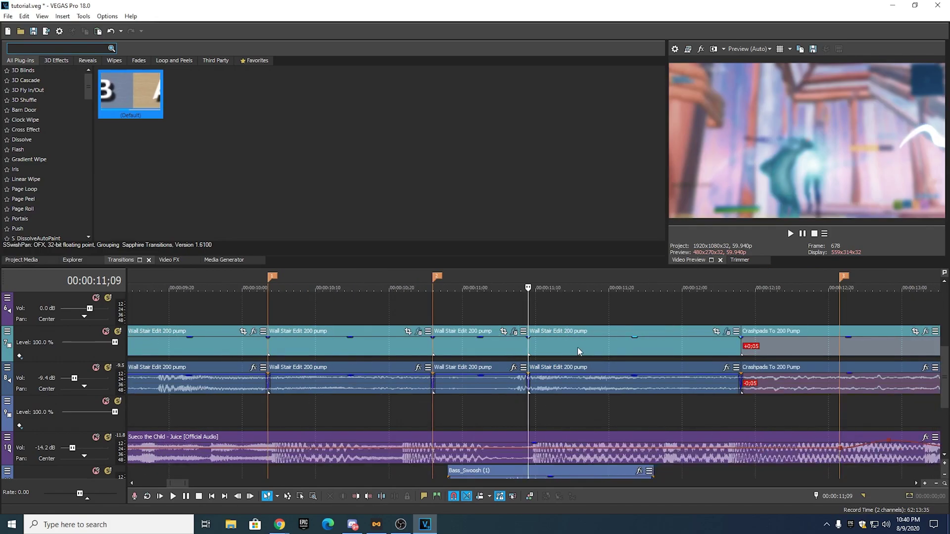
{"action": "left_click", "coordinate": [578, 347]}
{"action": "left_click", "coordinate": [527, 272]}
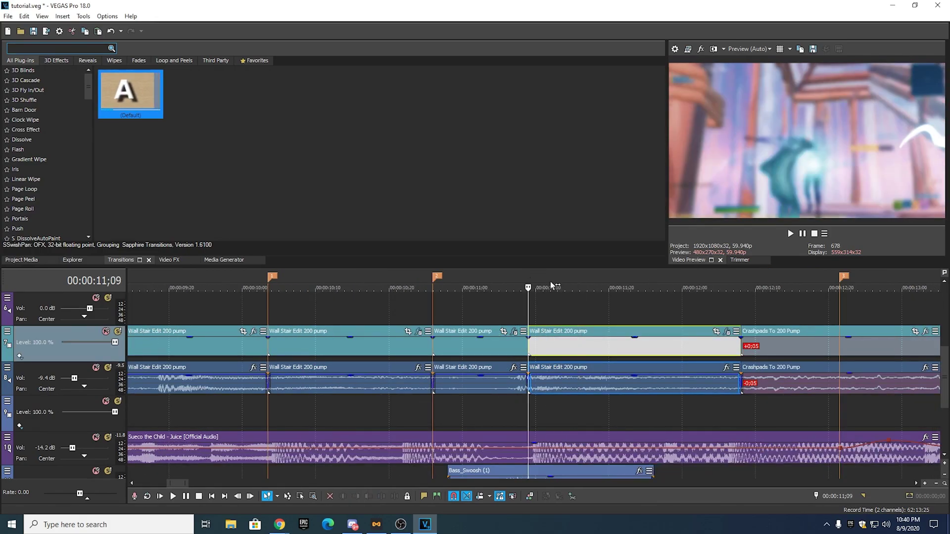
- Insert velocity envelopes on the Wall Stair Edit 200 pump clips starting at 00:00:11;09 and at marker 2
{"action": "right_click", "coordinate": [538, 352]}
{"action": "mouse_move", "coordinate": [626, 412]}
{"action": "left_click", "coordinate": [692, 411]}
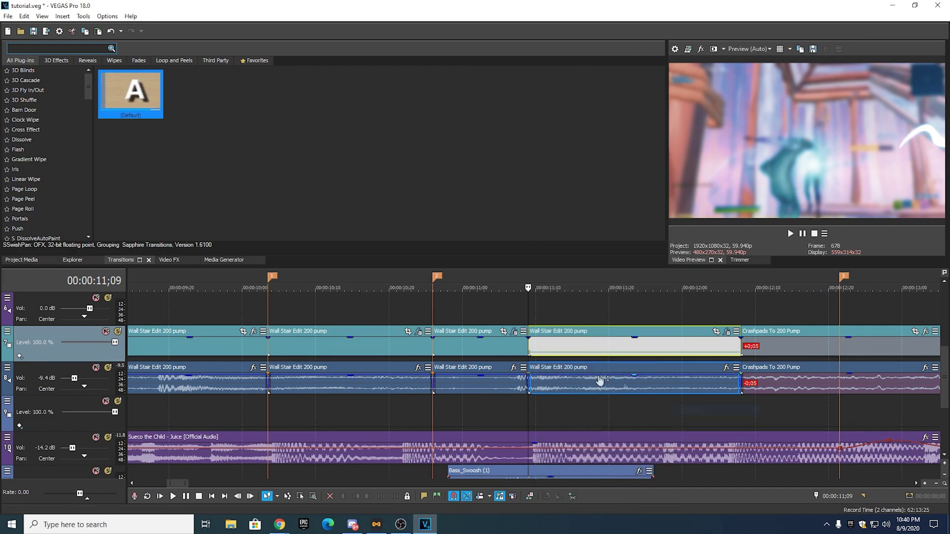
{"action": "right_click", "coordinate": [477, 341]}
{"action": "left_click", "coordinate": [638, 411]}
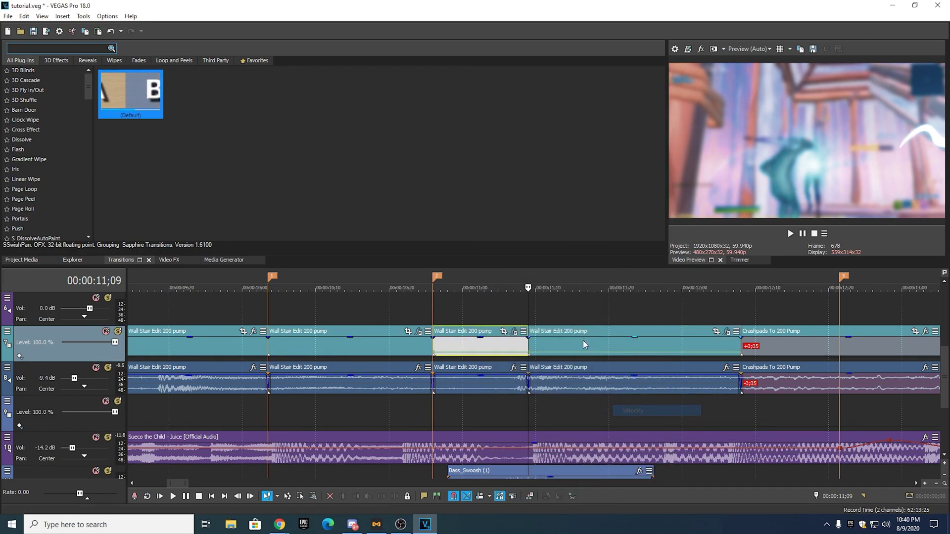
- Set the velocity at the start of the clip beginning at 00:00:11;09 to 200% forward
{"action": "right_click", "coordinate": [531, 355]}
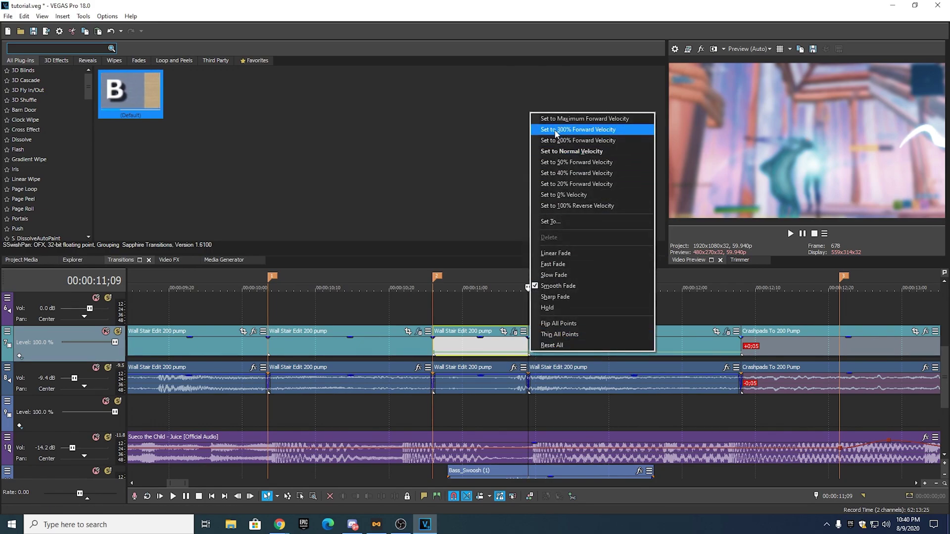
{"action": "left_click", "coordinate": [593, 128]}
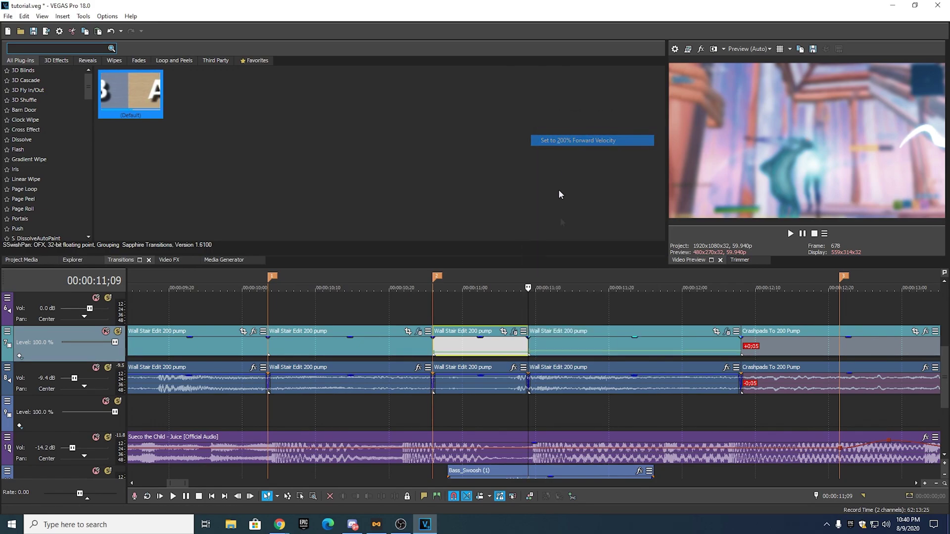
{"action": "left_click", "coordinate": [537, 279]}
{"action": "left_click", "coordinate": [518, 280]}
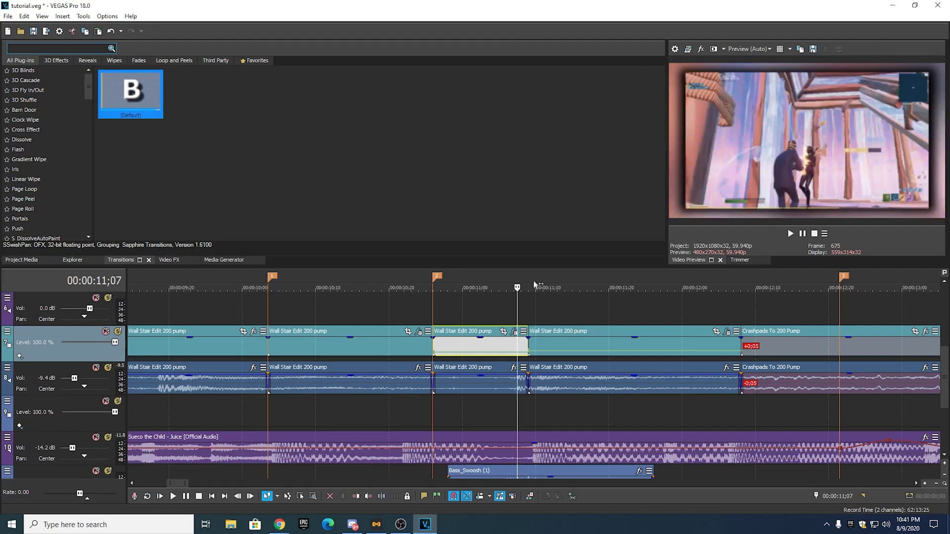
{"action": "left_click", "coordinate": [528, 279]}
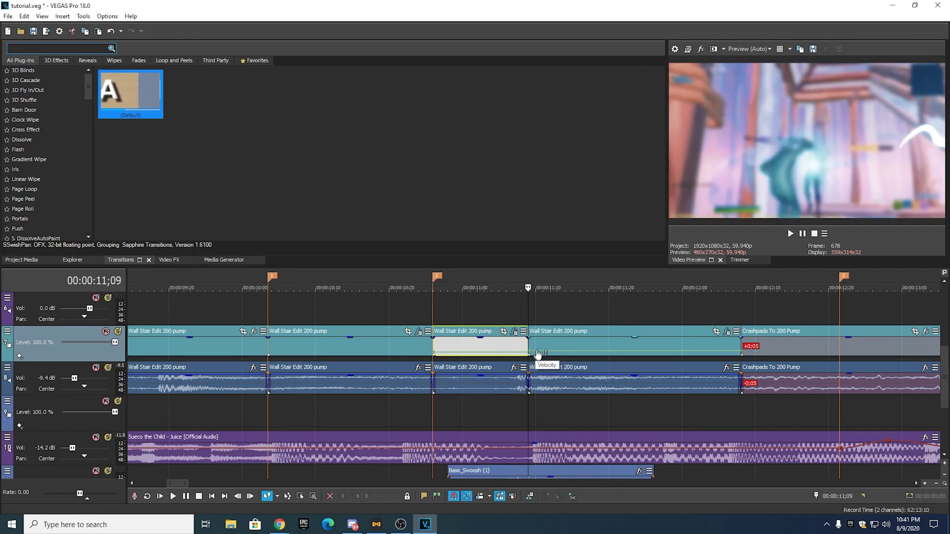
- Add a velocity point at 00:00:11;12, shortly after that clip's start, and set it to normal velocity
{"action": "left_click", "coordinate": [533, 307]}
{"action": "key", "text": "Right"}
{"action": "key", "text": "Right"}
{"action": "key", "text": "Right"}
{"action": "key", "text": "Right"}
{"action": "key", "text": "Right"}
{"action": "key", "text": "Right"}
{"action": "key", "text": "Right"}
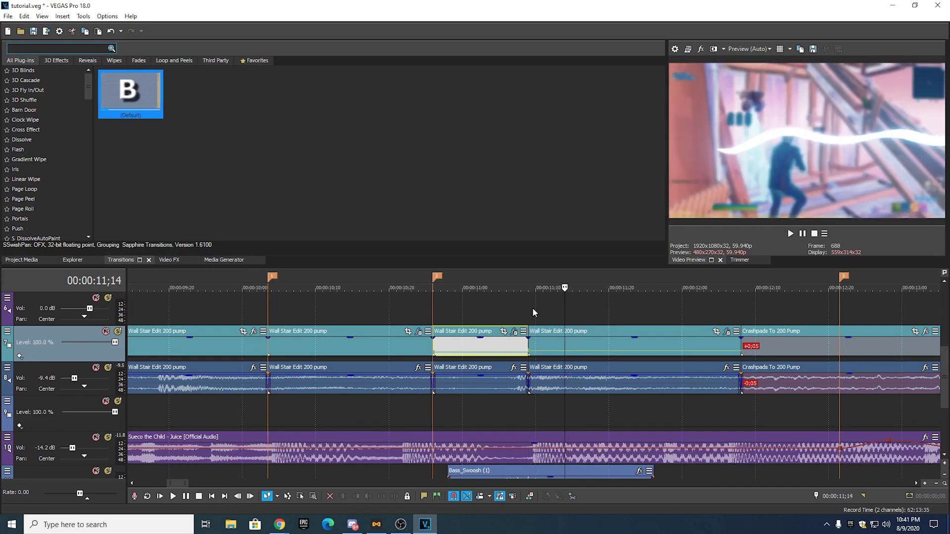
{"action": "key", "text": "Left"}
{"action": "key", "text": "Left"}
{"action": "key", "text": "Left"}
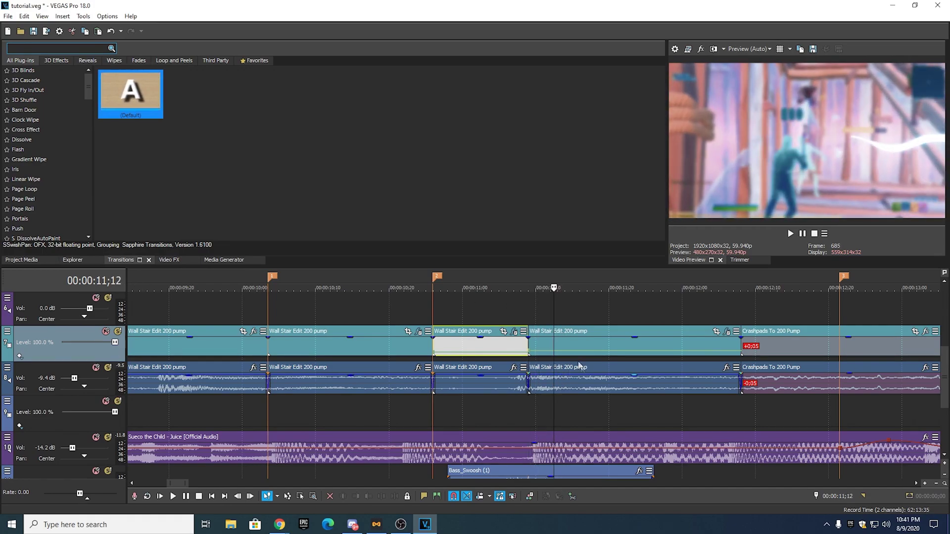
{"action": "right_click", "coordinate": [556, 353]}
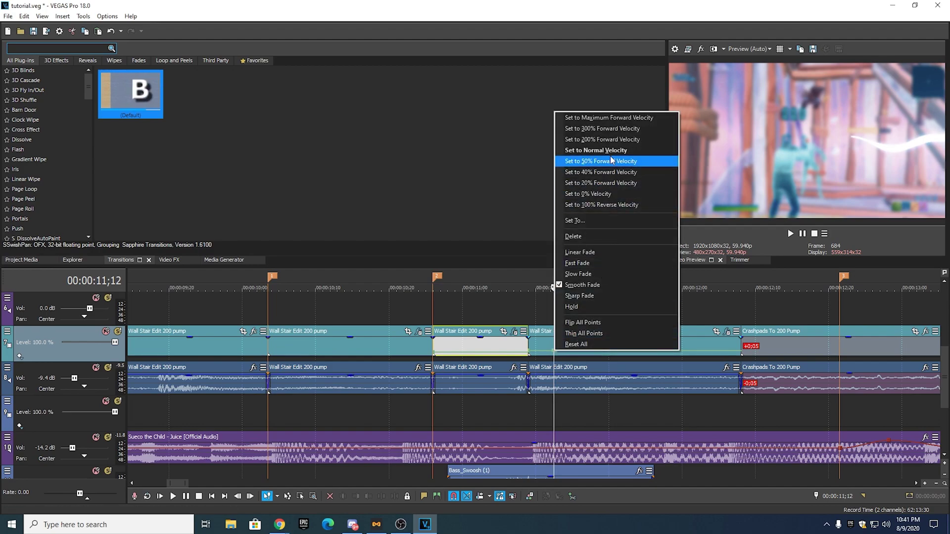
{"action": "left_click", "coordinate": [596, 150]}
- Add a velocity point at 00:00:11;02 in the Wall Stair Edit 200 pump clip after marker 2 and set it to normal velocity
{"action": "left_click", "coordinate": [527, 340]}
{"action": "left_click_drag", "start_coordinate": [503, 286], "coordinate": [485, 283]}
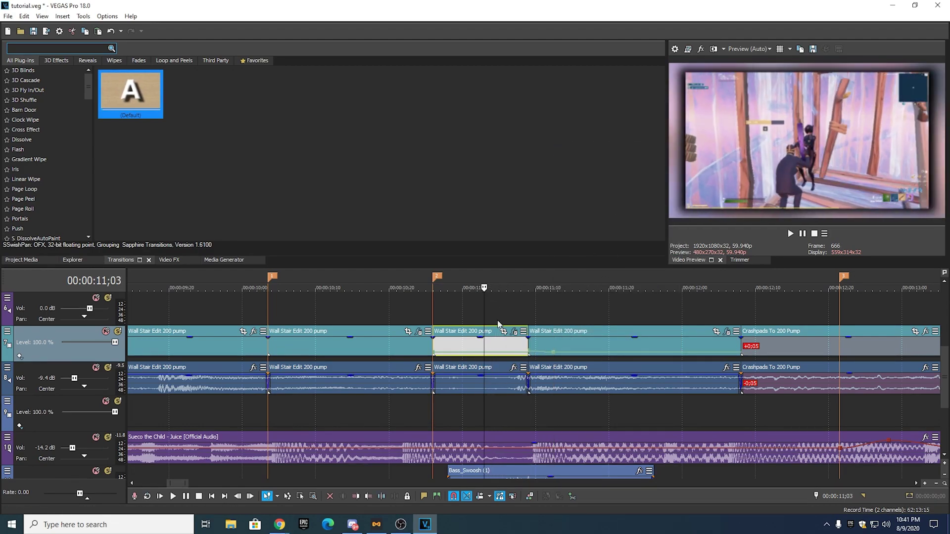
{"action": "right_click", "coordinate": [485, 356]}
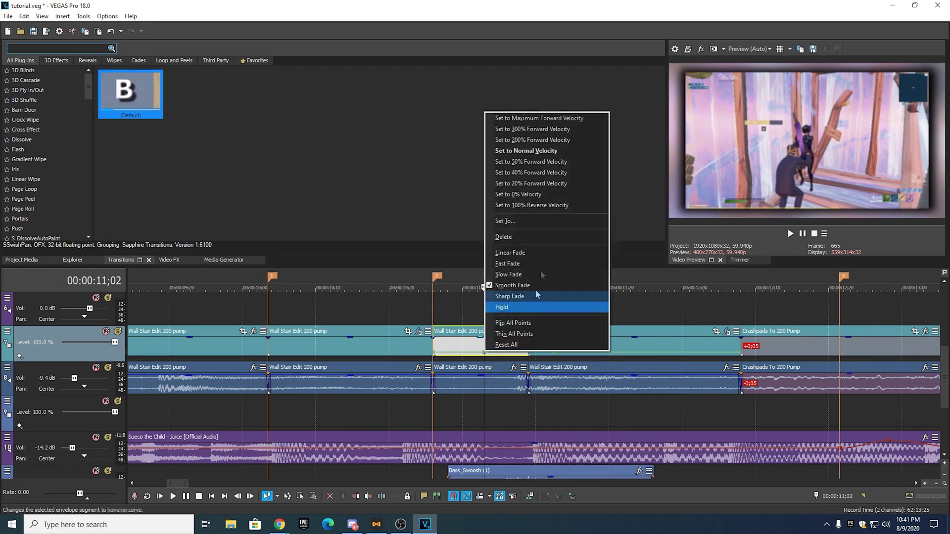
{"action": "left_click", "coordinate": [536, 140]}
{"action": "right_click", "coordinate": [530, 355]}
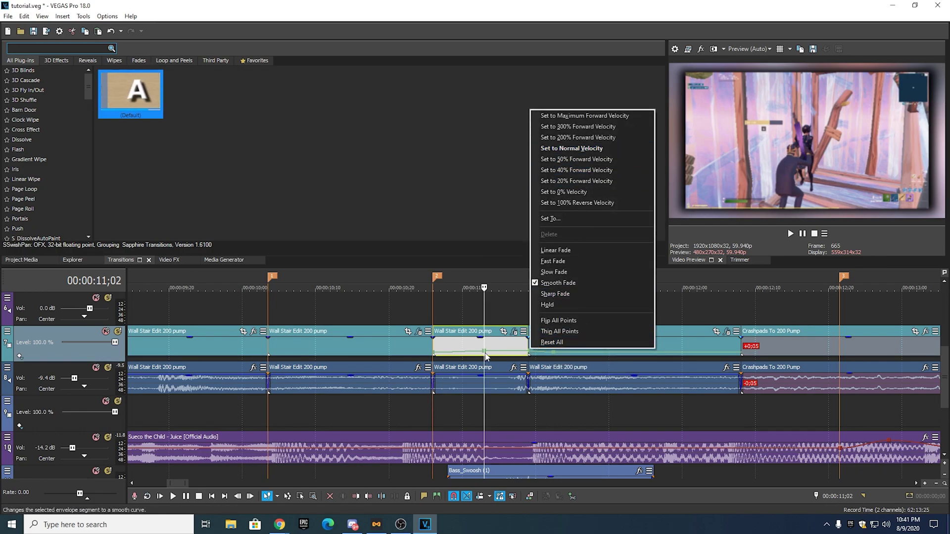
{"action": "left_click", "coordinate": [572, 148]}
{"action": "right_click", "coordinate": [486, 351]}
{"action": "left_click", "coordinate": [530, 149]}
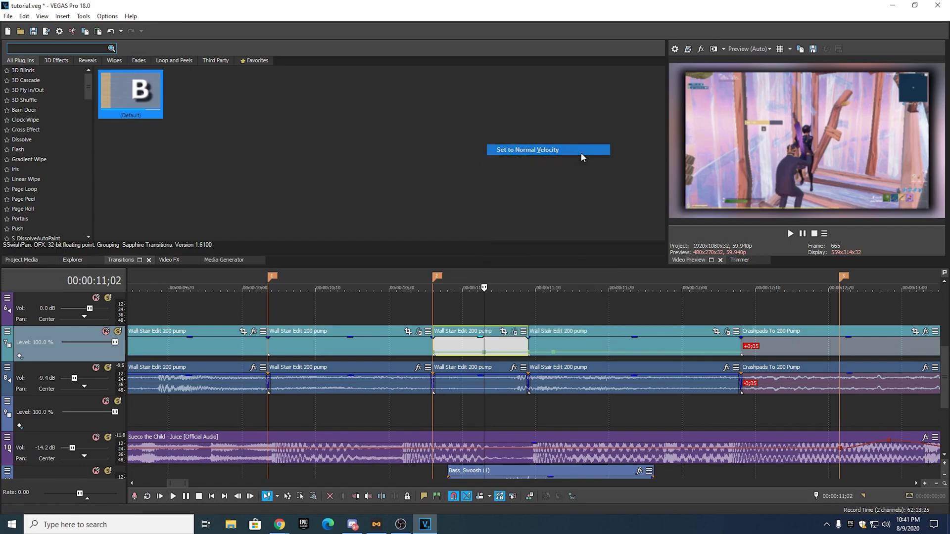
- Set the velocity to 200% at the start of the 00:00:11;09 clip and to 50% at its 00:00:11;12 point
{"action": "right_click", "coordinate": [531, 357]}
{"action": "left_click", "coordinate": [600, 142]}
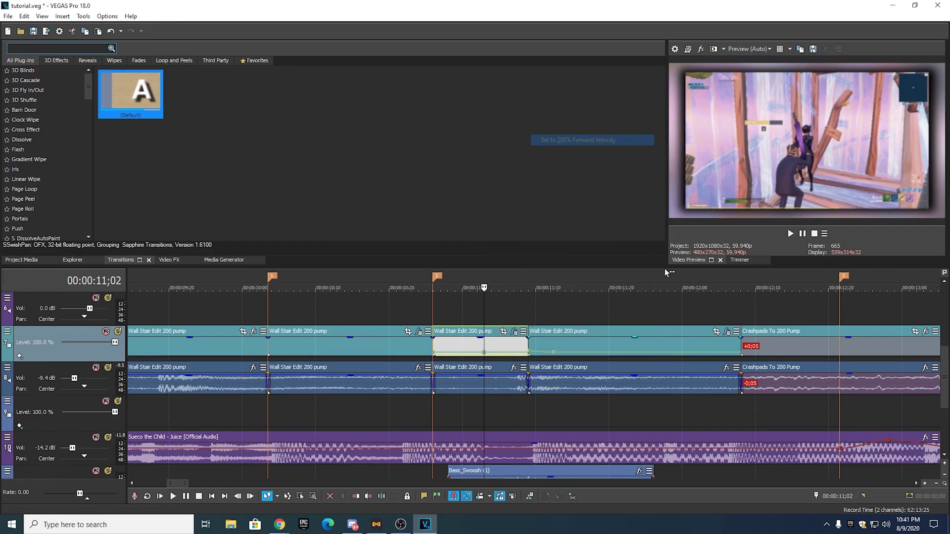
{"action": "right_click", "coordinate": [556, 356]}
{"action": "left_click", "coordinate": [593, 163]}
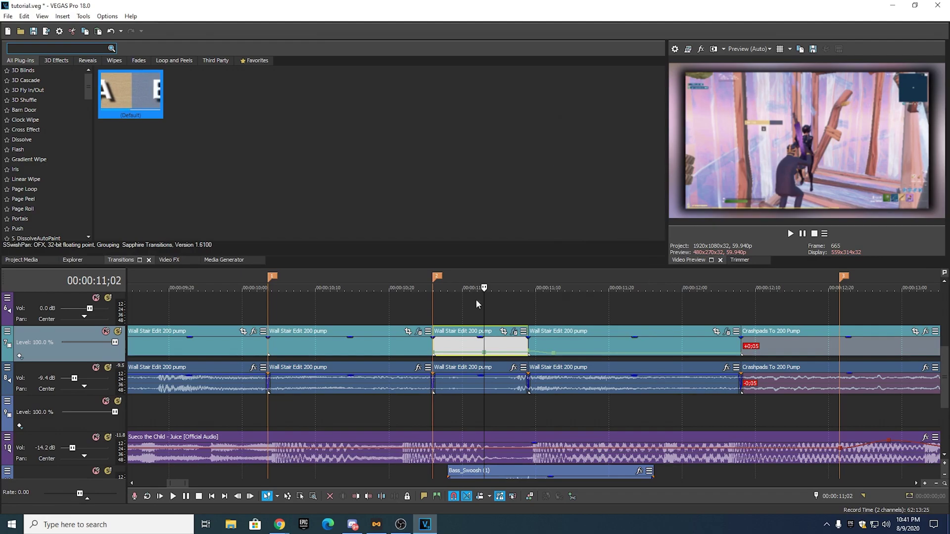
- Play the timeline several times from just after marker 2 to check the speed change against the music
{"action": "left_click", "coordinate": [476, 299]}
{"action": "key", "text": "space"}
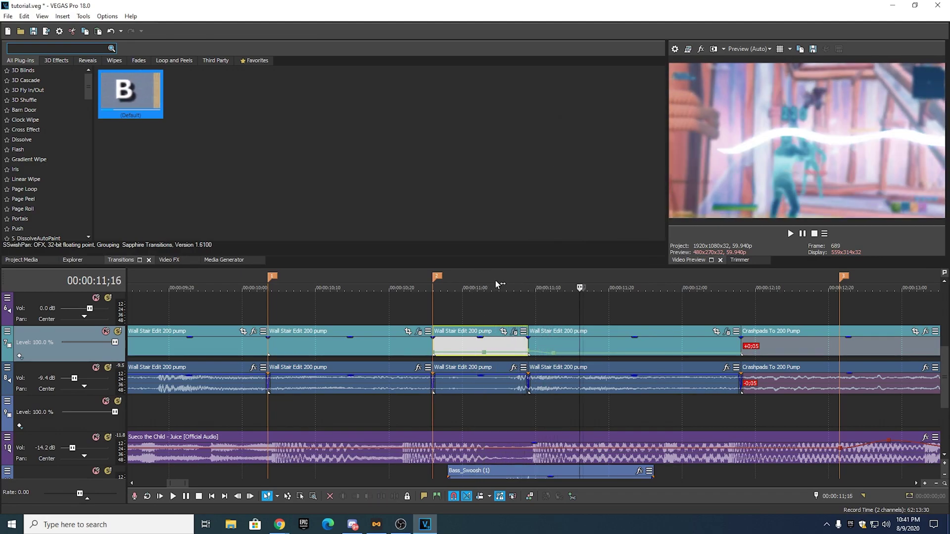
{"action": "left_click_drag", "start_coordinate": [506, 293], "coordinate": [566, 314]}
{"action": "left_click", "coordinate": [459, 282]}
{"action": "left_click", "coordinate": [790, 235]}
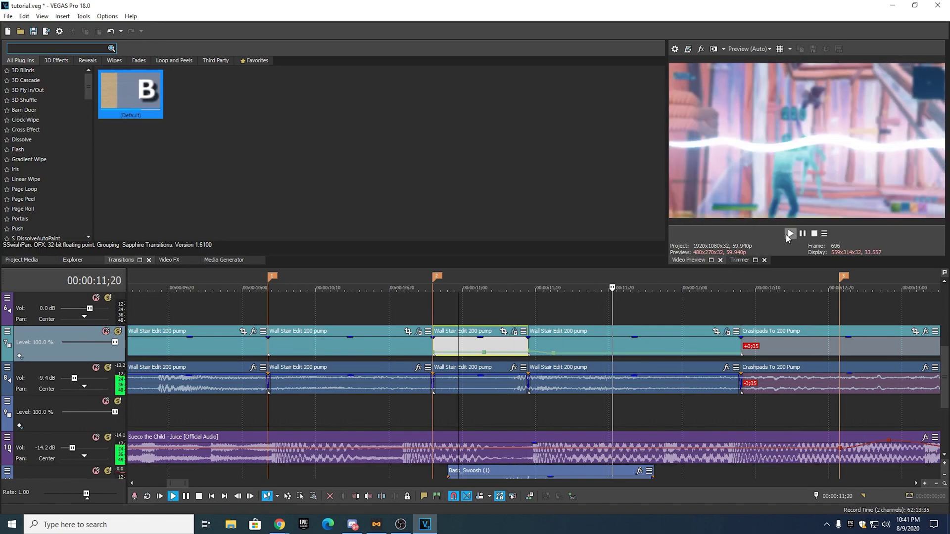
{"action": "left_click", "coordinate": [459, 281]}
{"action": "left_click", "coordinate": [459, 277]}
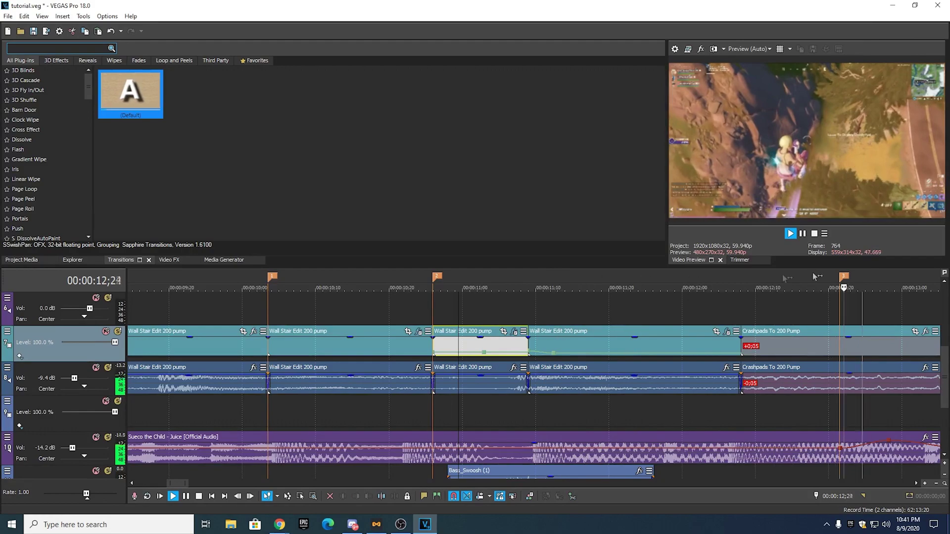
{"action": "left_click", "coordinate": [802, 235]}
- Trim about 8 frames off the start of the TV On 01 overlay and preview the section after marker 2
{"action": "left_click_drag", "start_coordinate": [945, 376], "coordinate": [947, 351]}
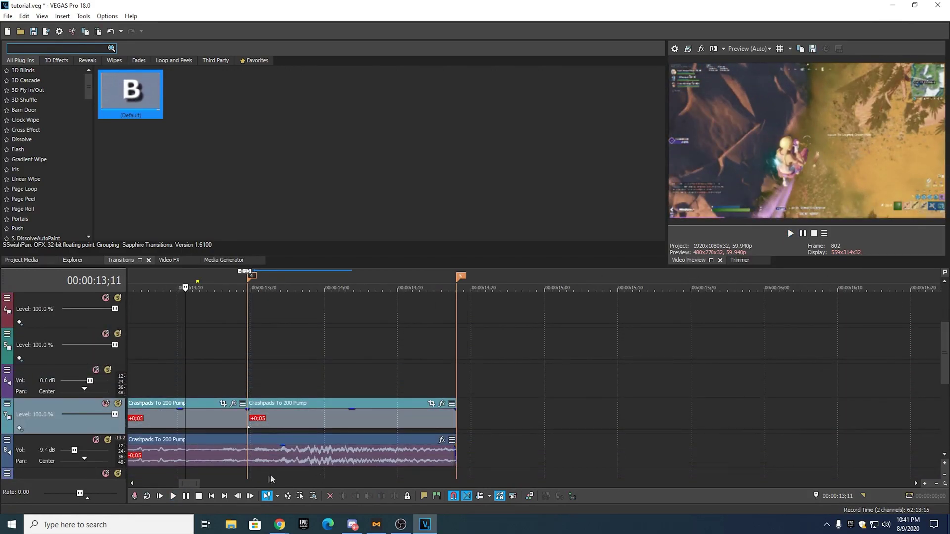
{"action": "left_click_drag", "start_coordinate": [188, 481], "coordinate": [180, 481]}
{"action": "scroll", "coordinate": [491, 314], "scroll_direction": "down", "scroll_amount": 1}
{"action": "left_click_drag", "start_coordinate": [945, 365], "coordinate": [945, 340]}
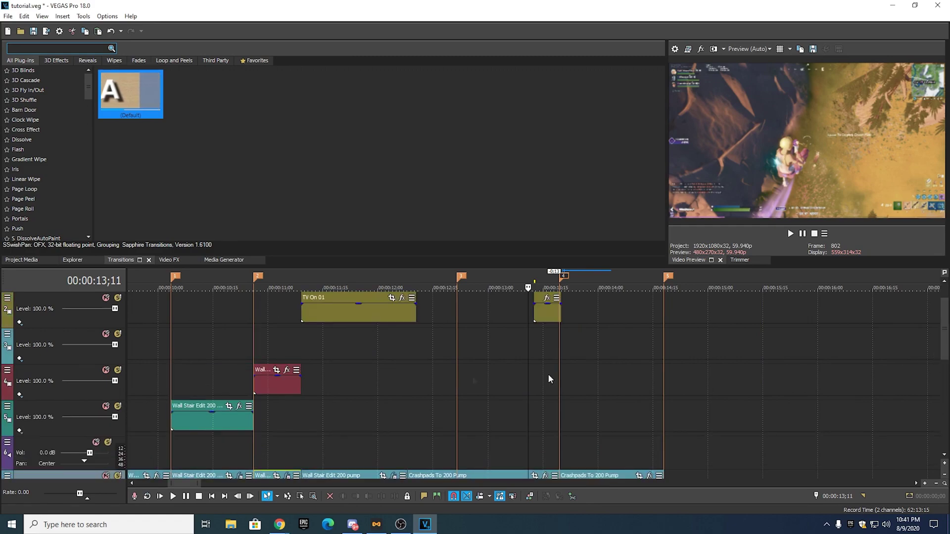
{"action": "left_click_drag", "start_coordinate": [302, 316], "coordinate": [333, 316]}
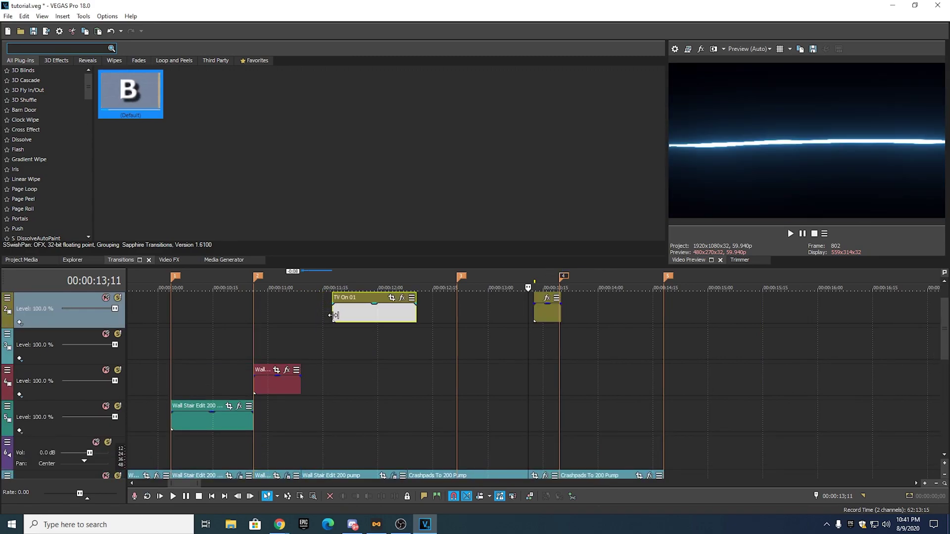
{"action": "left_click", "coordinate": [283, 281]}
{"action": "left_click", "coordinate": [790, 234]}
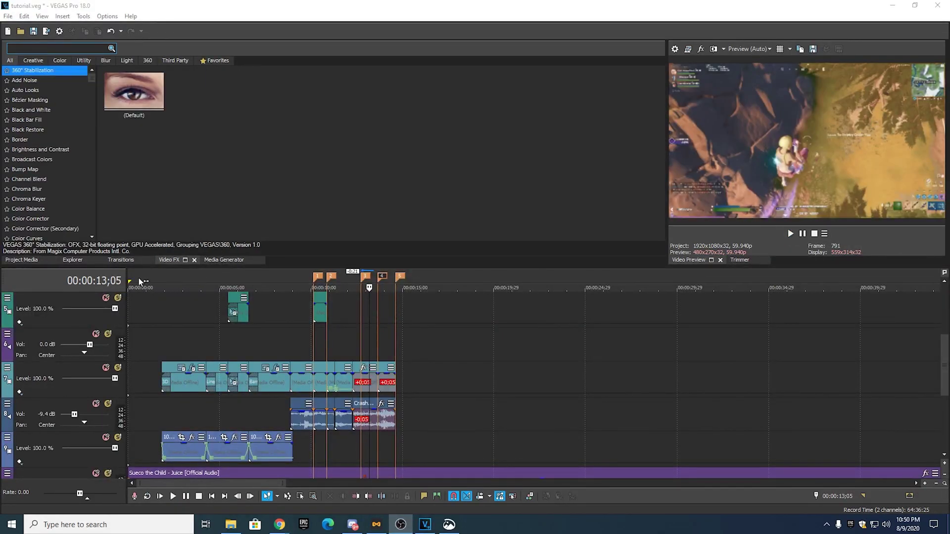
- Save the project, and play the edit from the beginning and again from the start of the Crashpads To 200 Pump clip
{"action": "left_click", "coordinate": [8, 16]}
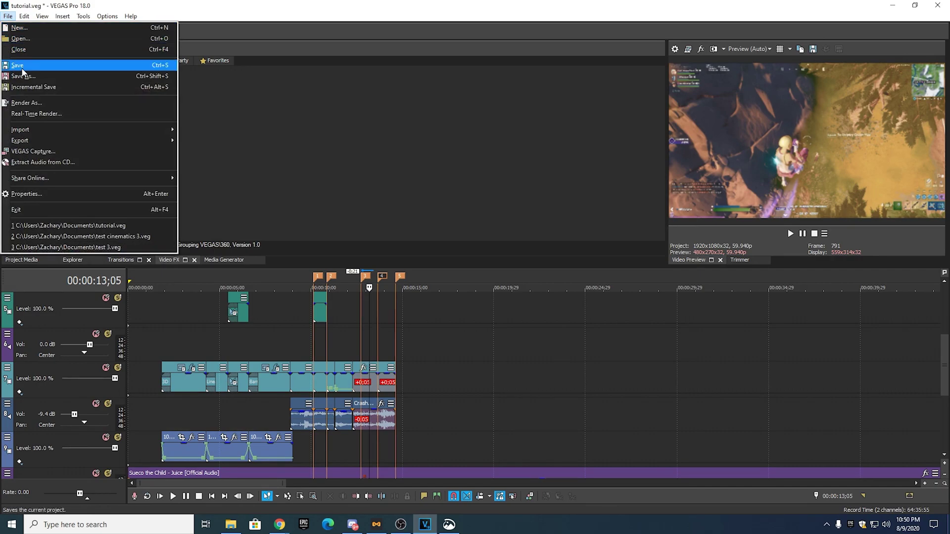
{"action": "left_click", "coordinate": [22, 66]}
{"action": "left_click", "coordinate": [147, 281]}
{"action": "left_click", "coordinate": [790, 233]}
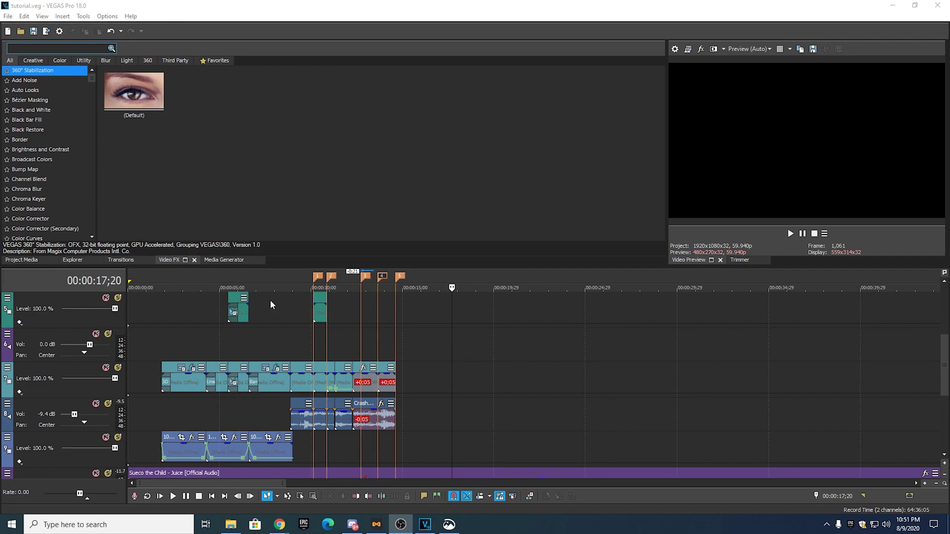
{"action": "scroll", "coordinate": [270, 300], "scroll_direction": "up", "scroll_amount": 3}
{"action": "left_click", "coordinate": [322, 281]}
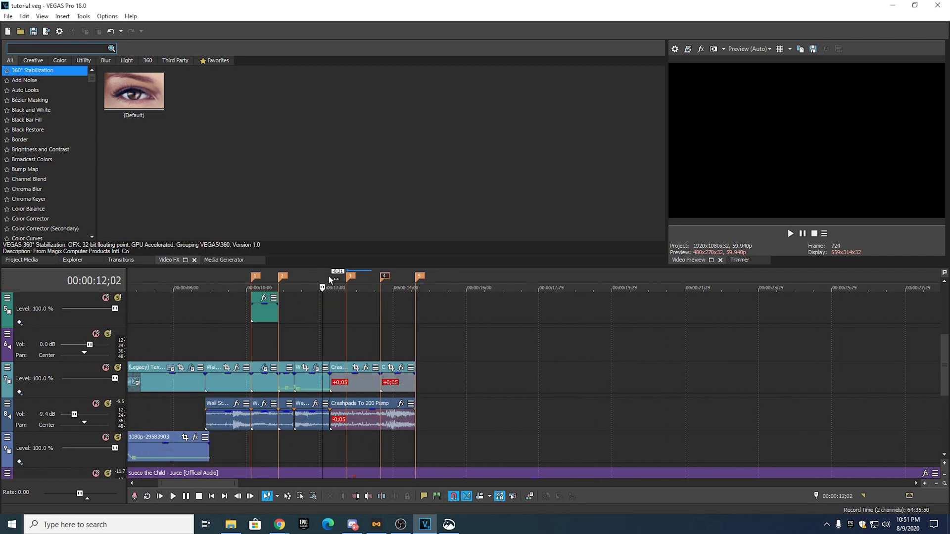
{"action": "left_click", "coordinate": [330, 280]}
{"action": "key", "text": "space"}
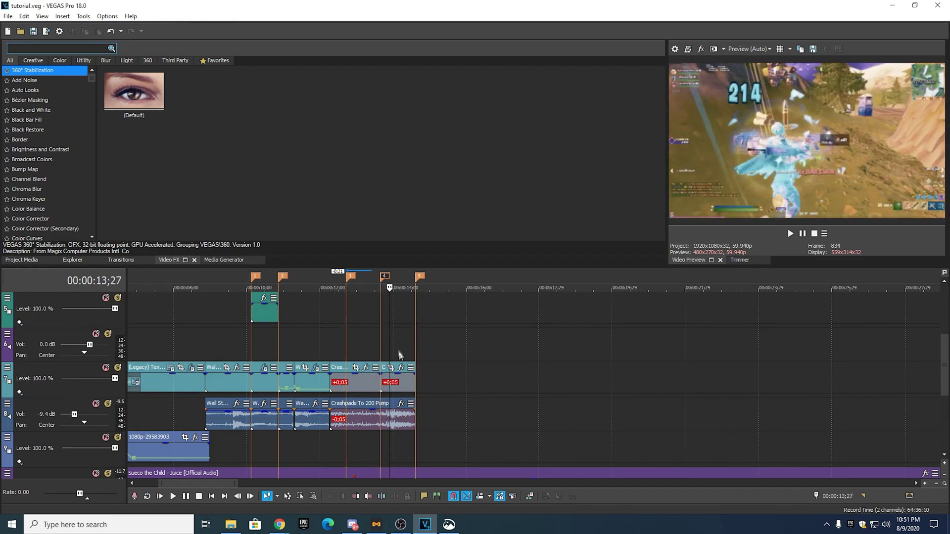
- Insert a velocity envelope on the Crashpads To 200 Pump clip after marker 4 and set its starting velocity to 200% forward
{"action": "left_click", "coordinate": [401, 388]}
{"action": "left_click", "coordinate": [371, 280]}
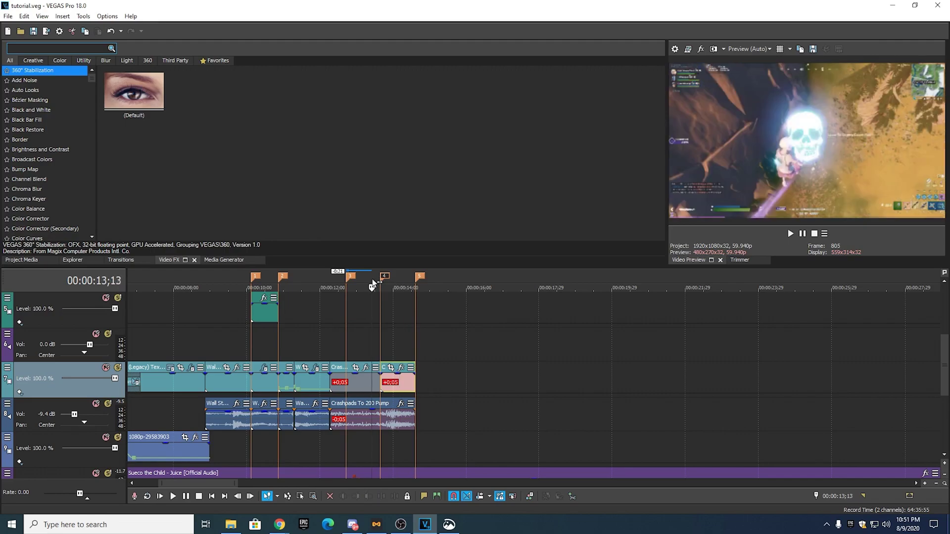
{"action": "scroll", "coordinate": [402, 300], "scroll_direction": "up", "scroll_amount": 5}
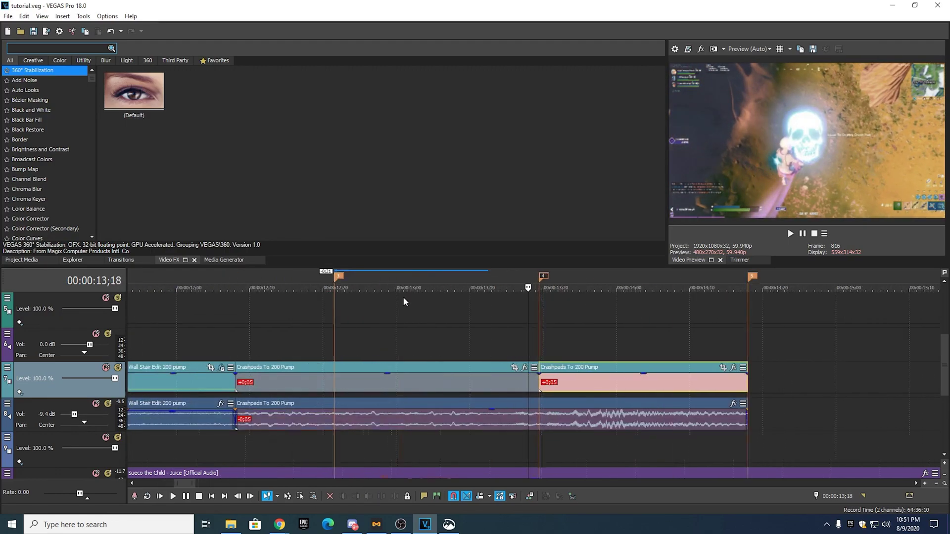
{"action": "left_click", "coordinate": [541, 283]}
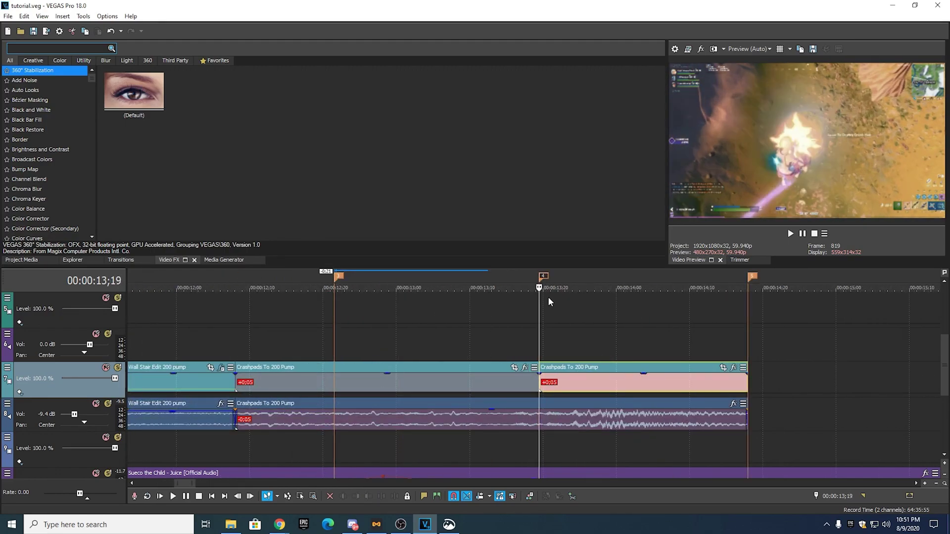
{"action": "right_click", "coordinate": [572, 390]}
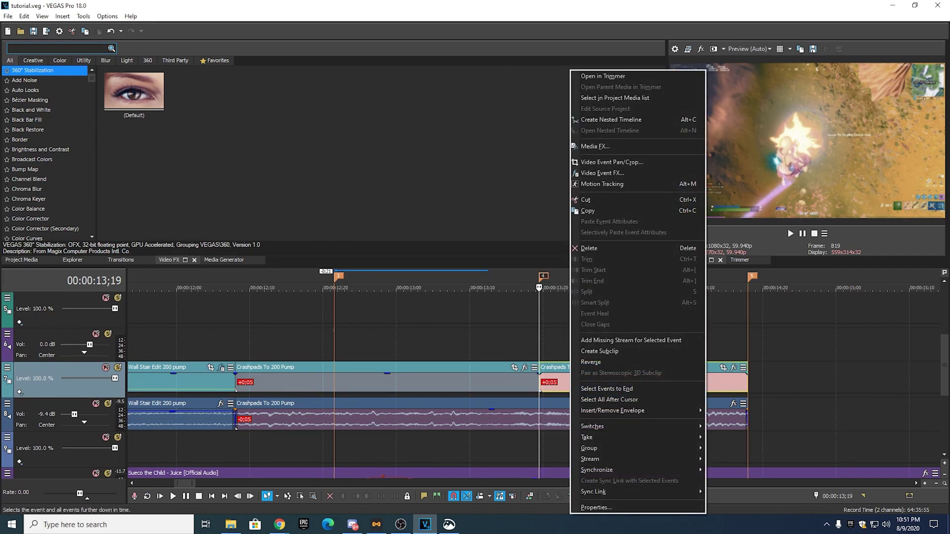
{"action": "key", "text": "Escape"}
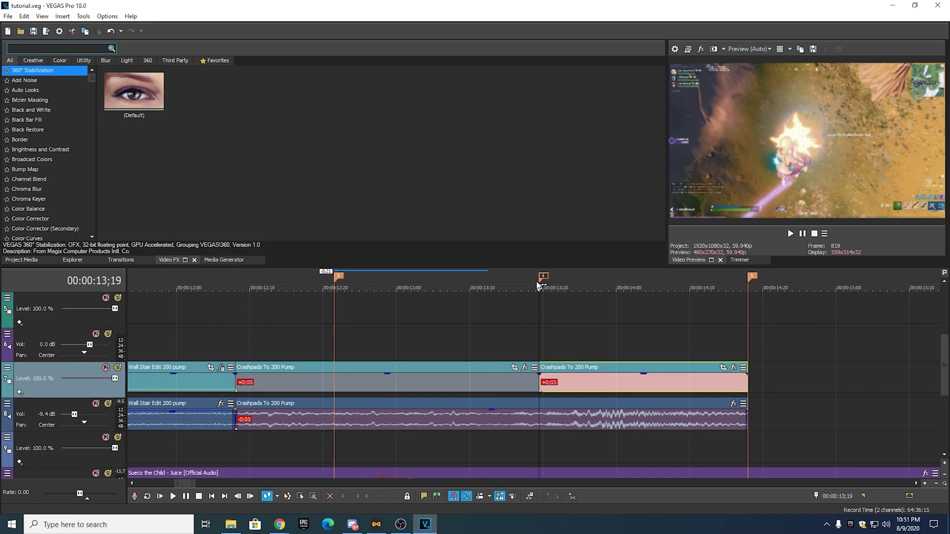
{"action": "right_click", "coordinate": [555, 382]}
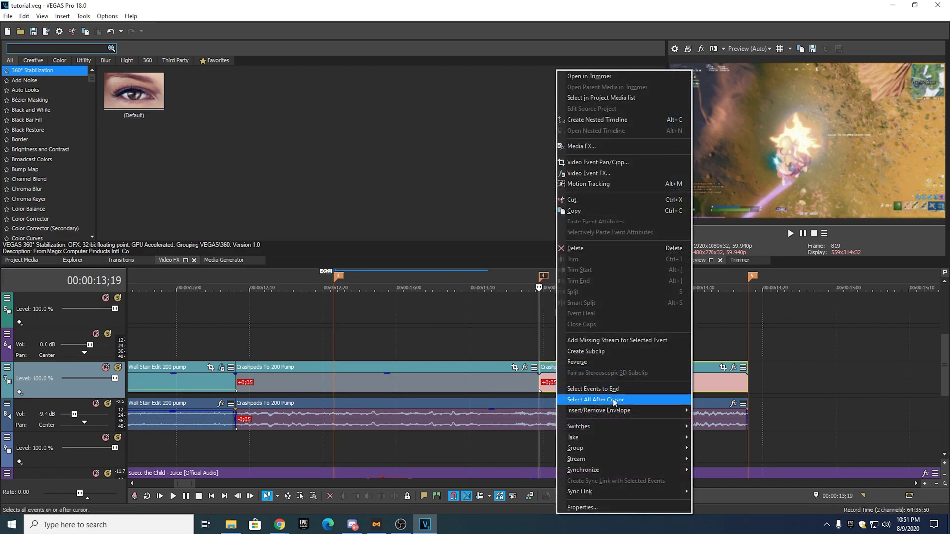
{"action": "mouse_move", "coordinate": [635, 412]}
{"action": "left_click", "coordinate": [710, 412]}
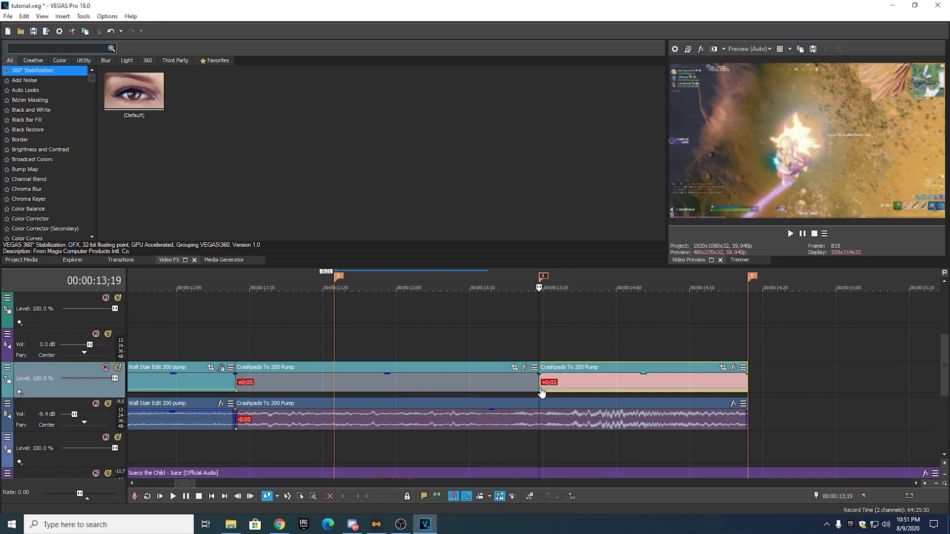
{"action": "right_click", "coordinate": [542, 392]}
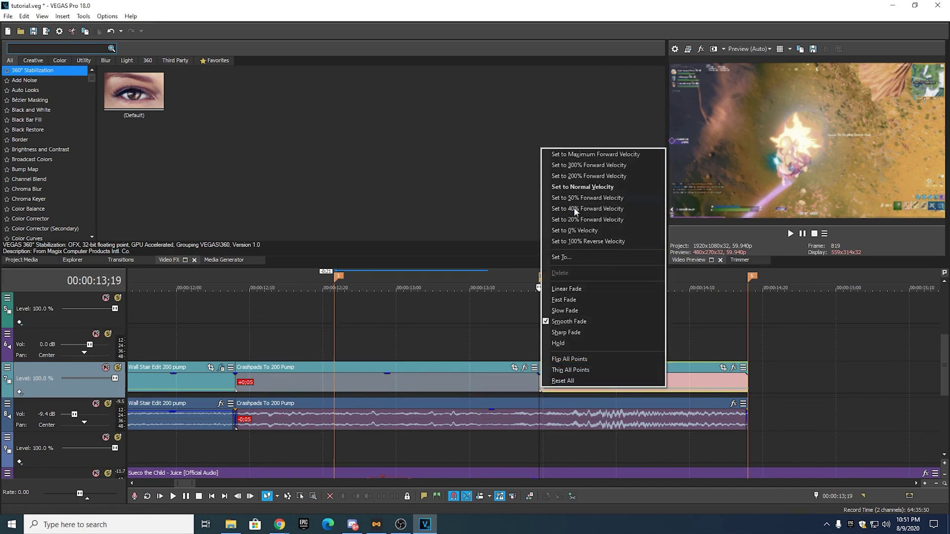
{"action": "left_click", "coordinate": [586, 176]}
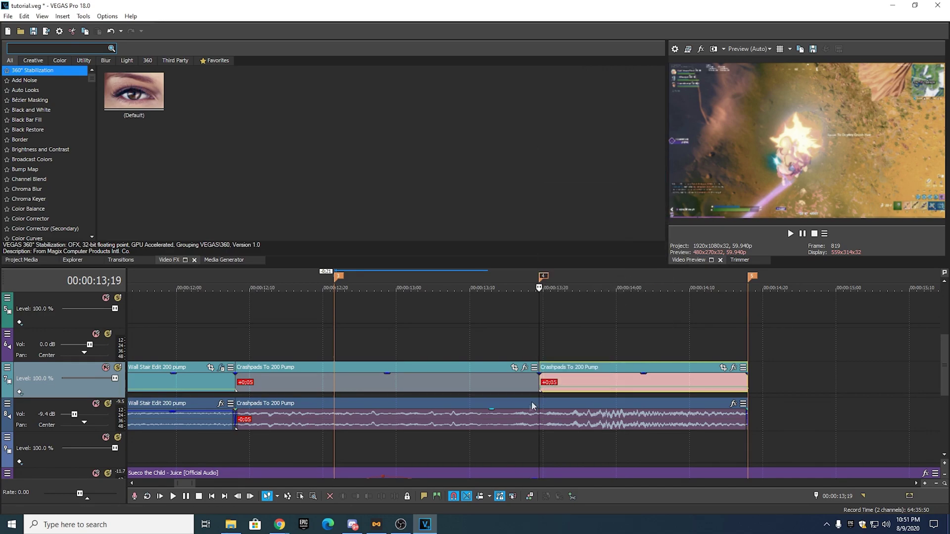
- Add a point at 13;22 on the velocity envelope of the Crashpads To 200 Pump clip after marker 4 and set it to normal velocity
{"action": "left_click", "coordinate": [547, 285]}
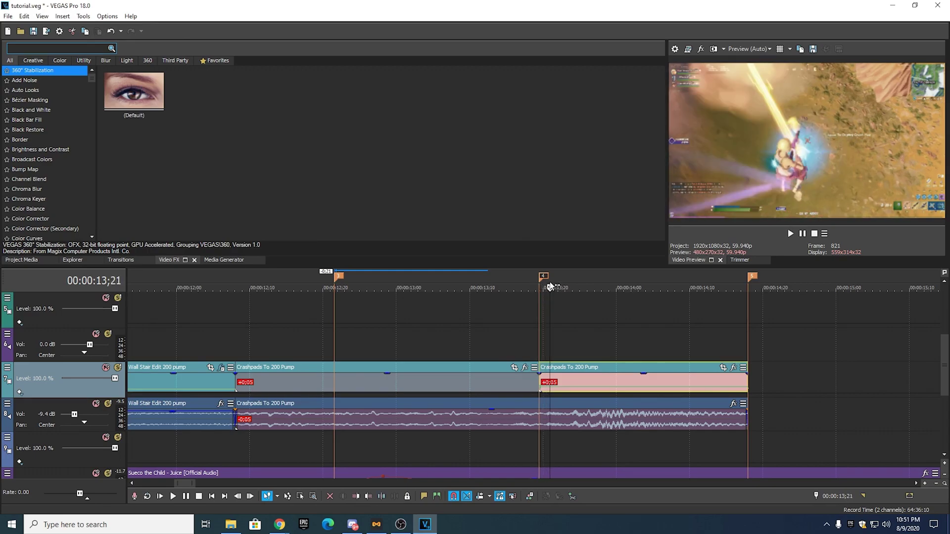
{"action": "key", "text": "Right"}
{"action": "key", "text": "Right"}
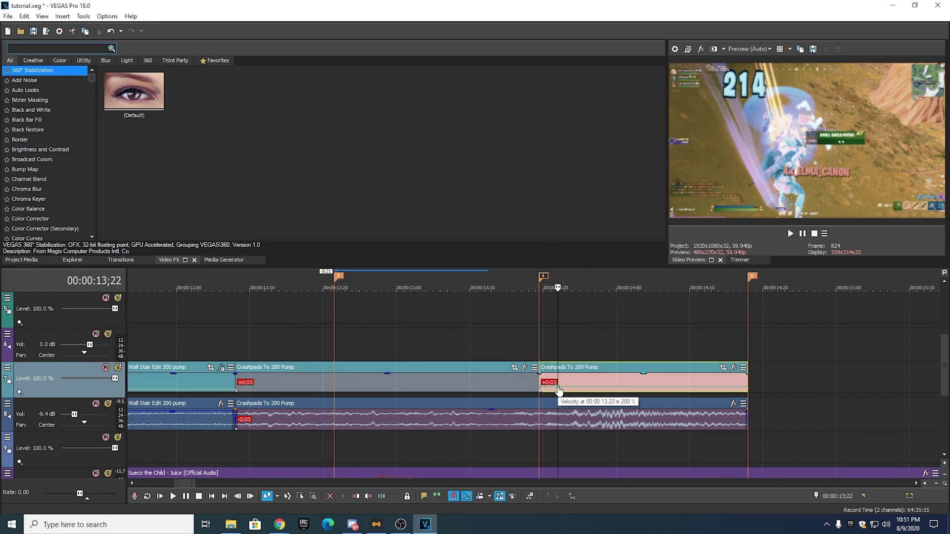
{"action": "right_click", "coordinate": [558, 390]}
{"action": "left_click", "coordinate": [584, 193]}
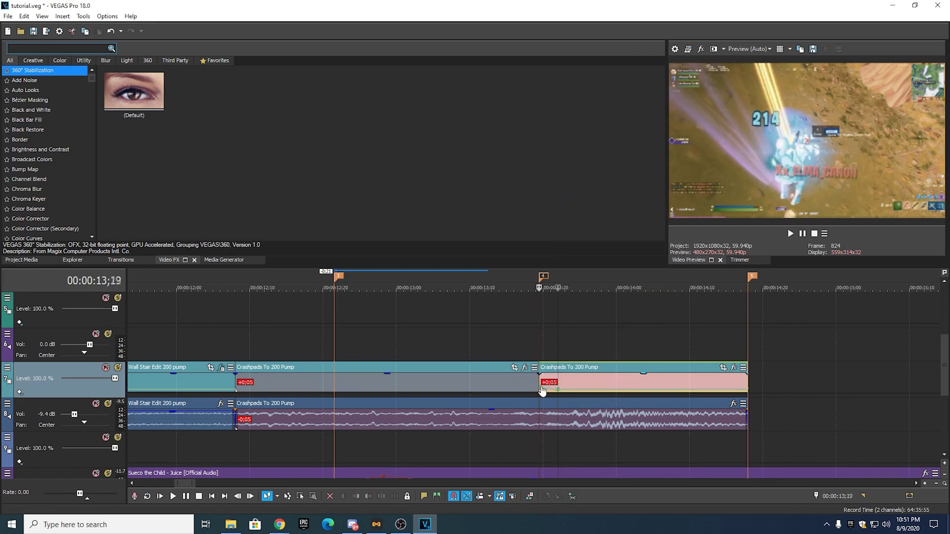
{"action": "left_click", "coordinate": [543, 391]}
- Insert a velocity envelope on the Crashpads To 200 Pump clip before marker 4, set its point at 13;12 to 200% forward, and preview
{"action": "left_click_drag", "start_coordinate": [508, 283], "coordinate": [493, 302]}
{"action": "right_click", "coordinate": [490, 385]}
{"action": "mouse_move", "coordinate": [600, 410]}
{"action": "left_click", "coordinate": [639, 413]}
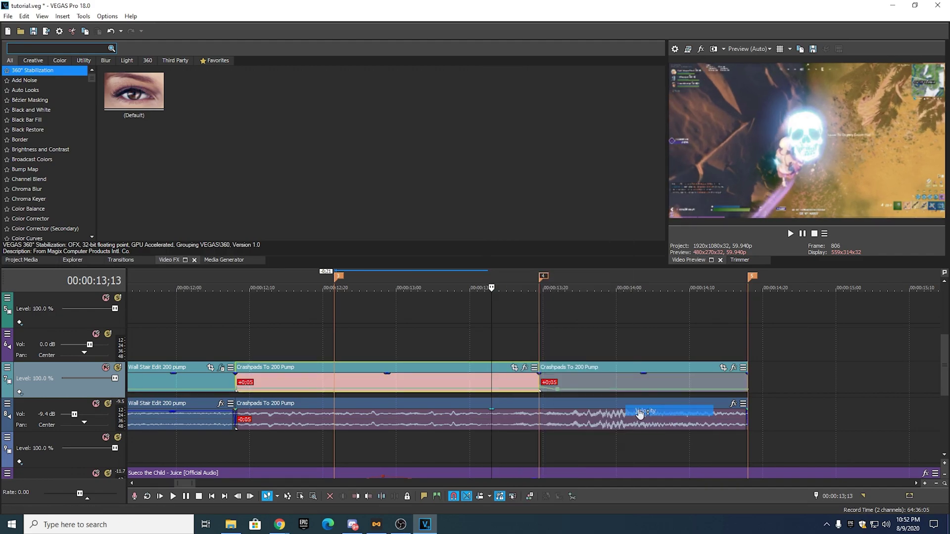
{"action": "right_click", "coordinate": [492, 391]}
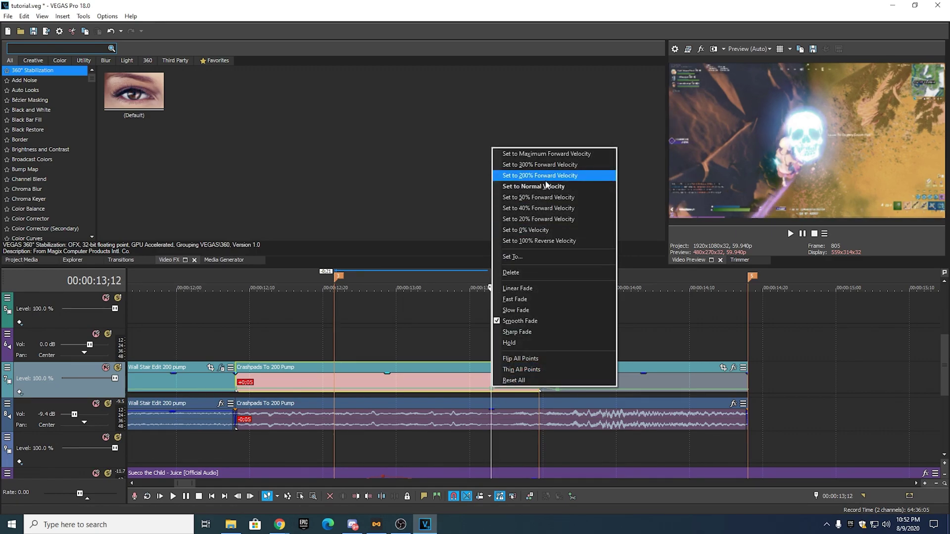
{"action": "left_click", "coordinate": [546, 186]}
{"action": "left_click", "coordinate": [481, 286]}
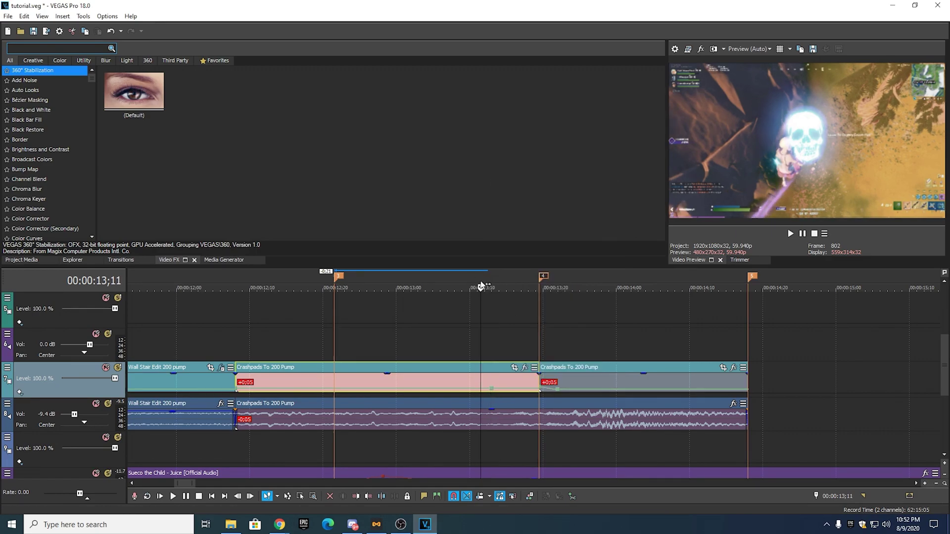
{"action": "key", "text": "space"}
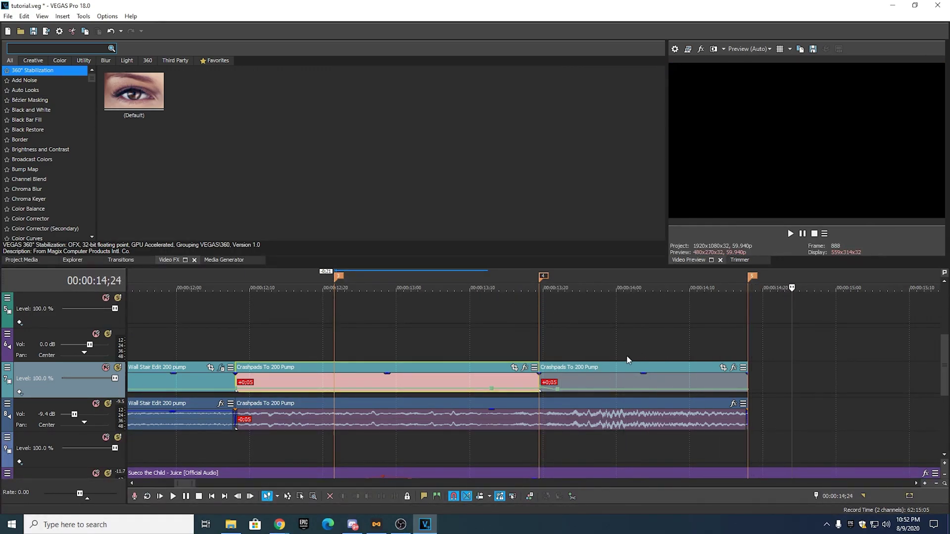
- Place the Rack - Rainbow Fire Burst overlay from File Explorer on video track 2, starting at 13;26
{"action": "left_click", "coordinate": [592, 381]}
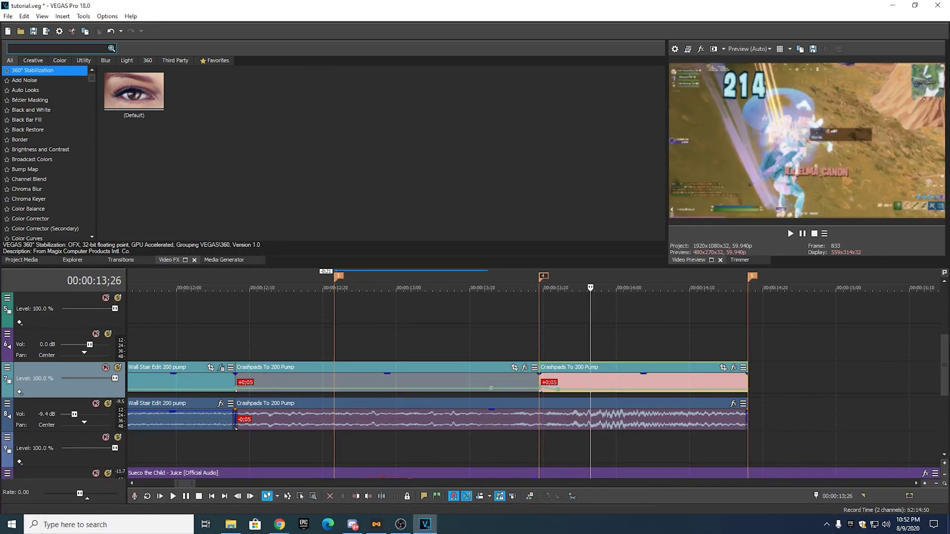
{"action": "left_click", "coordinate": [230, 524]}
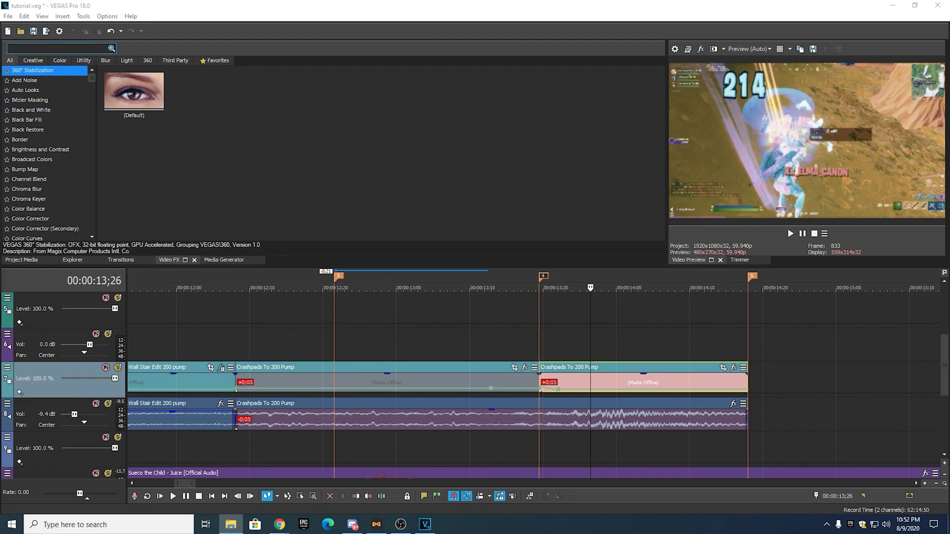
{"action": "scroll", "coordinate": [837, 380], "scroll_direction": "down", "scroll_amount": 1}
{"action": "left_click_drag", "start_coordinate": [944, 372], "coordinate": [944, 334]}
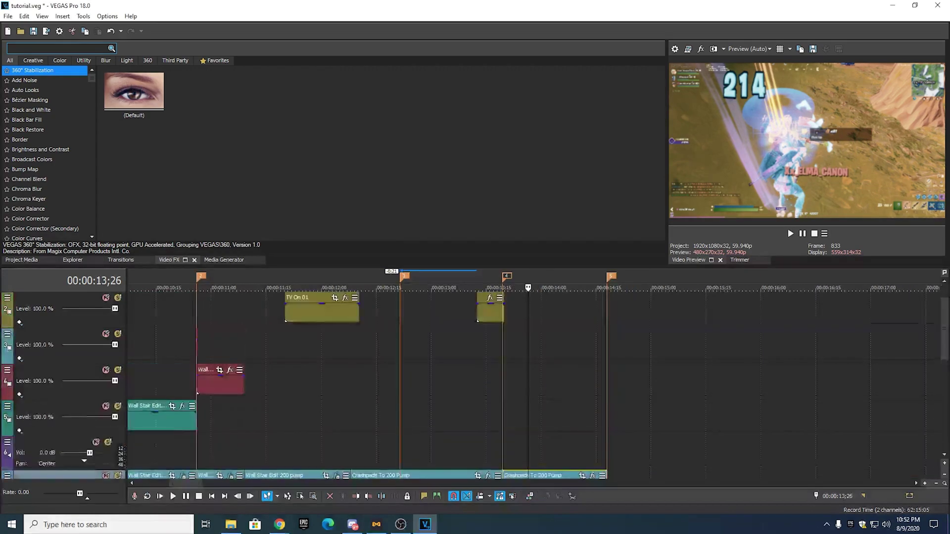
{"action": "left_click_drag", "start_coordinate": [528, 312], "coordinate": [539, 317]}
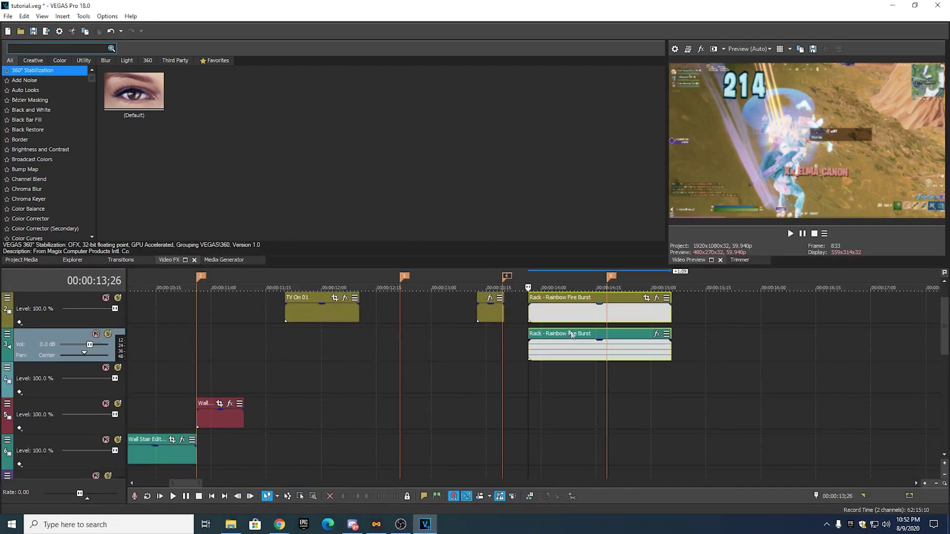
- Delete the audio track that came with the Rainbow Fire Burst overlay
{"action": "left_click", "coordinate": [575, 352]}
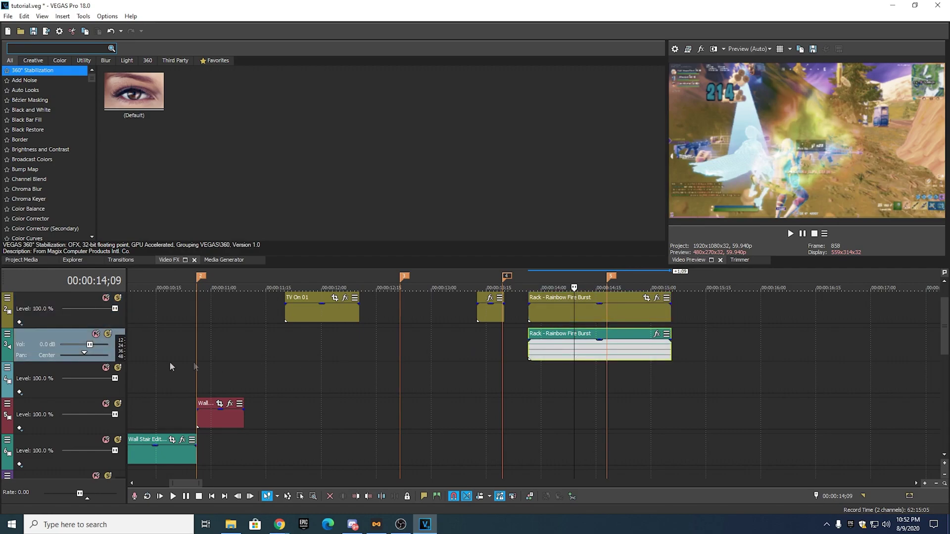
{"action": "right_click", "coordinate": [38, 340]}
{"action": "left_click", "coordinate": [63, 160]}
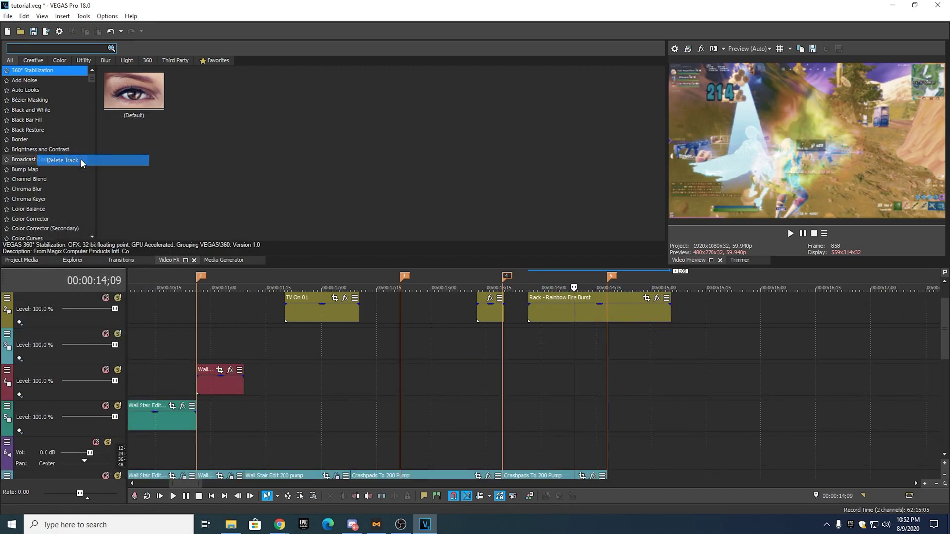
- Trim the end of the Rainbow Fire Burst overlay to marker 5 and preview it over the gameplay
{"action": "left_click_drag", "start_coordinate": [671, 313], "coordinate": [607, 313]}
{"action": "left_click", "coordinate": [524, 278]}
{"action": "key", "text": "space"}
{"action": "scroll", "coordinate": [525, 286], "scroll_direction": "up", "scroll_amount": 2}
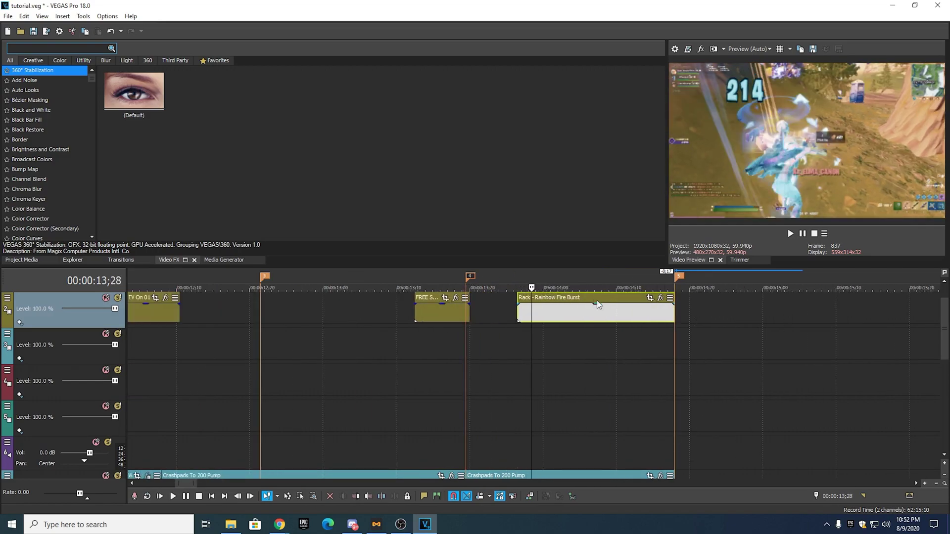
{"action": "left_click", "coordinate": [521, 286]}
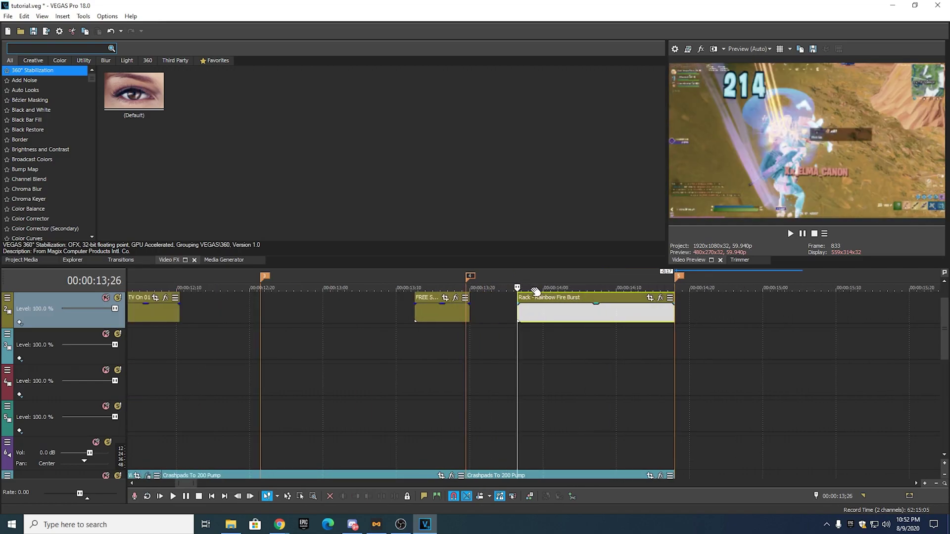
- Split the Rainbow Fire Burst overlay at 13;29, delete the piece before the split, and keep the rest on track 2
{"action": "left_click_drag", "start_coordinate": [537, 304], "coordinate": [541, 336]}
{"action": "left_click", "coordinate": [524, 285]}
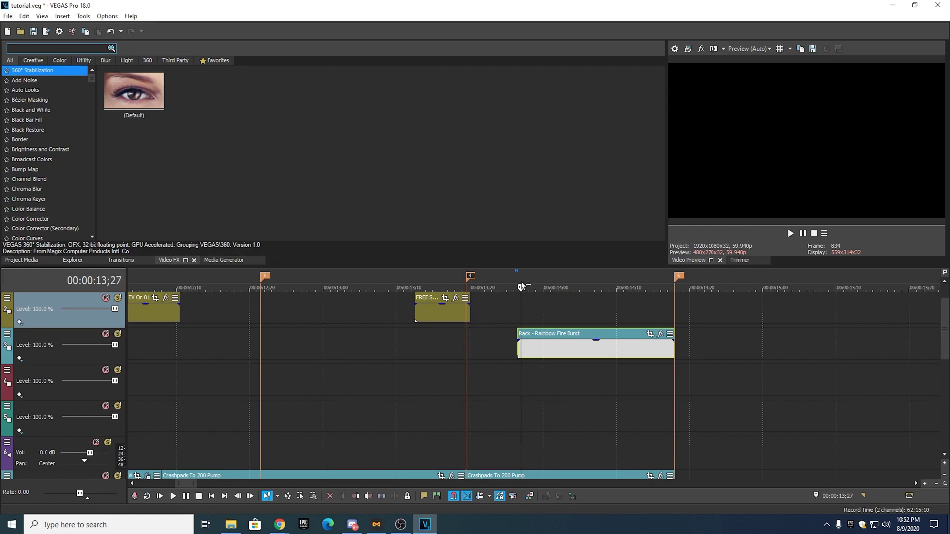
{"action": "key", "text": "Right"}
{"action": "key", "text": "Right"}
{"action": "key", "text": "Right"}
{"action": "key", "text": "Right"}
{"action": "key", "text": "Left"}
{"action": "key", "text": "s"}
{"action": "right_click", "coordinate": [527, 348]}
{"action": "left_click", "coordinate": [546, 248]}
{"action": "left_click_drag", "start_coordinate": [560, 348], "coordinate": [559, 313]}
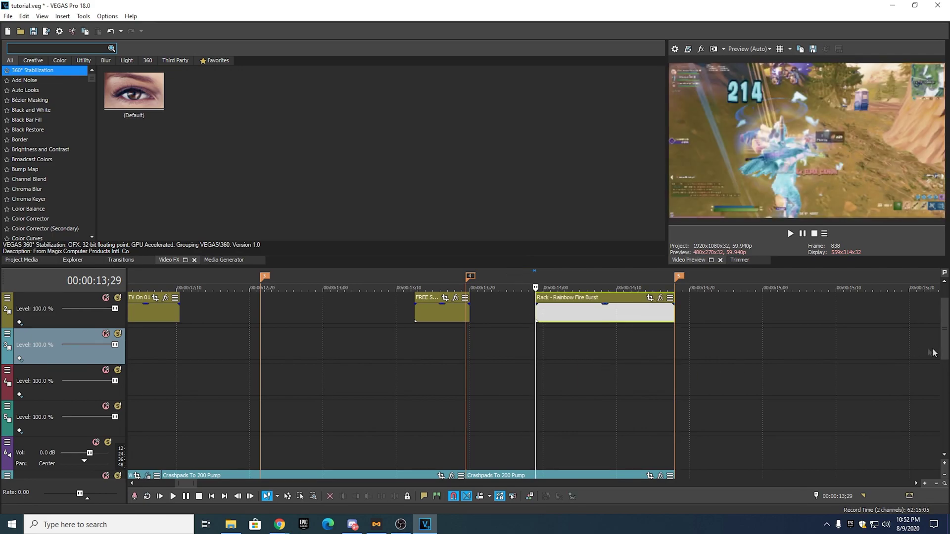
- Extend the start of the Rainbow Fire Burst overlay back to the end of the skull overlay at marker 4 and preview it
{"action": "left_click", "coordinate": [507, 284]}
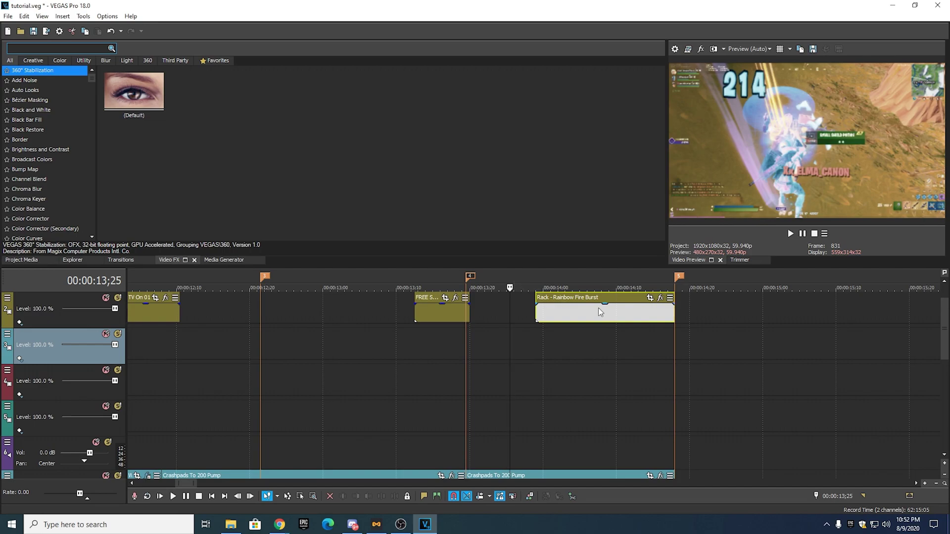
{"action": "scroll", "coordinate": [714, 336], "scroll_direction": "down", "scroll_amount": 2}
{"action": "scroll", "coordinate": [714, 336], "scroll_direction": "up", "scroll_amount": 3}
{"action": "left_click_drag", "start_coordinate": [563, 312], "coordinate": [479, 312]}
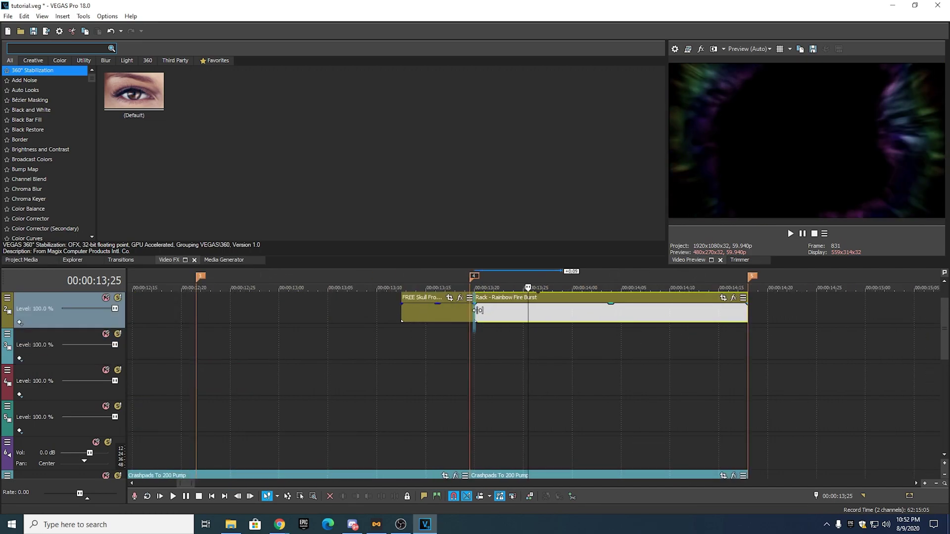
{"action": "left_click", "coordinate": [454, 288]}
{"action": "left_click", "coordinate": [472, 283]}
{"action": "key", "text": "space"}
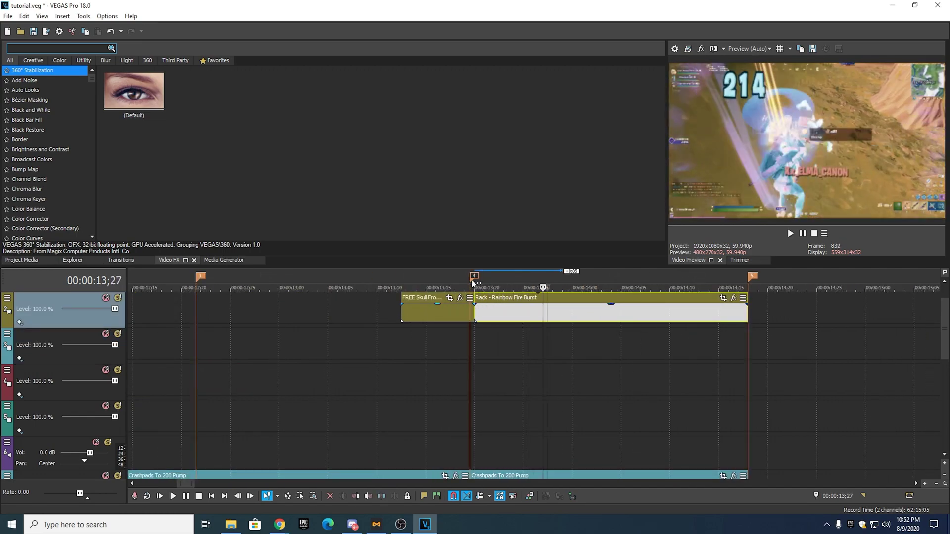
{"action": "left_click", "coordinate": [474, 285]}
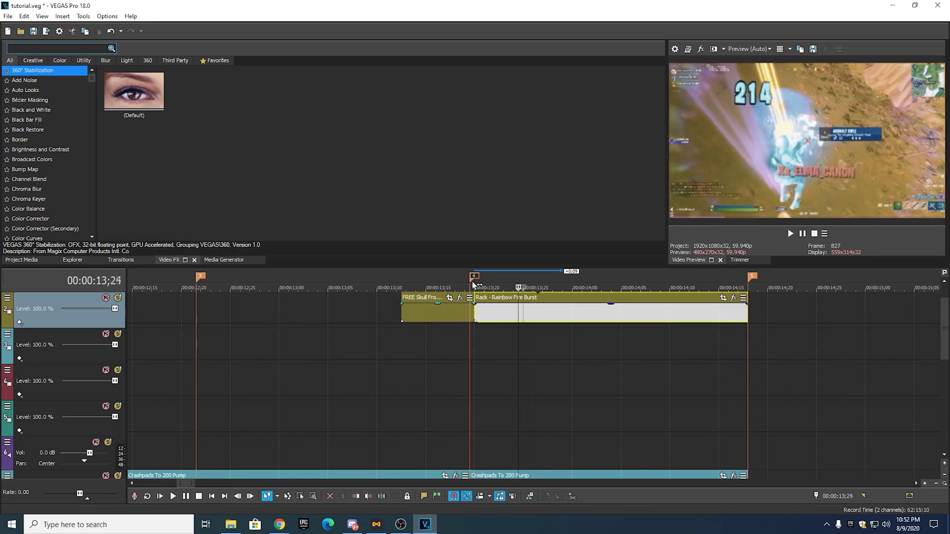
- Step back through the frames to 13;29 and remove the part of the Rainbow Fire Burst overlay before that point
{"action": "key", "text": "Left"}
{"action": "key", "text": "Left"}
{"action": "key", "text": "Left"}
{"action": "key", "text": "Left"}
{"action": "key", "text": "Left"}
{"action": "key", "text": "Left"}
{"action": "key", "text": "Left"}
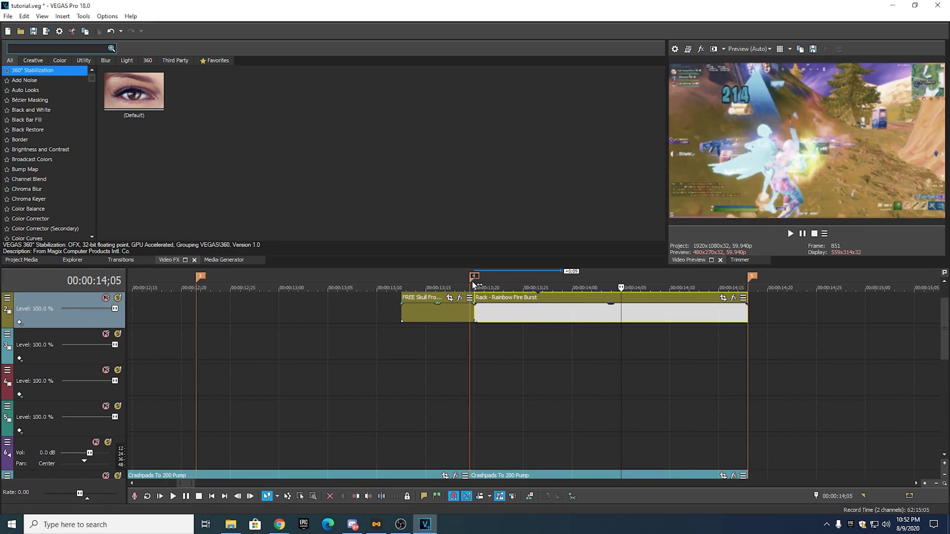
{"action": "key", "text": "Left"}
{"action": "key", "text": "Left"}
{"action": "key", "text": "Left"}
{"action": "key", "text": "Left"}
{"action": "key", "text": "Left"}
{"action": "key", "text": "Left"}
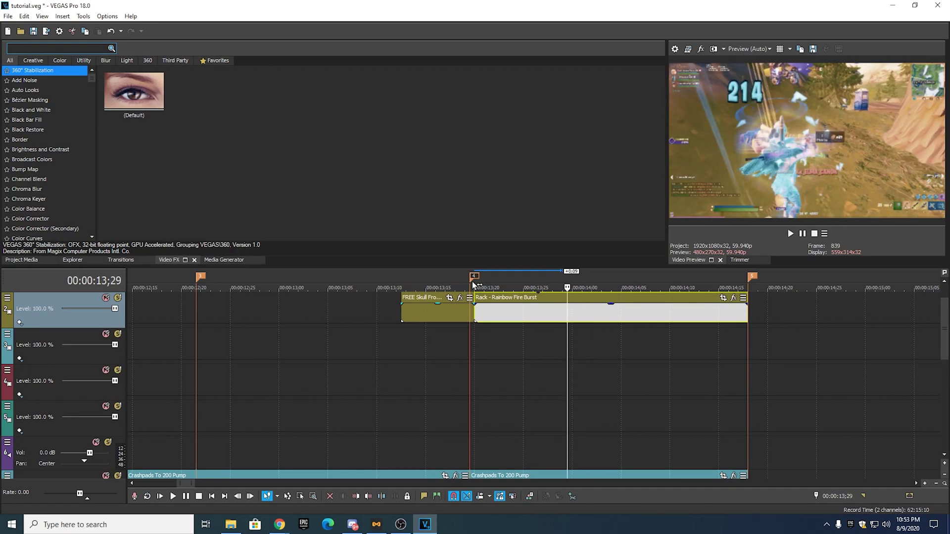
{"action": "right_click", "coordinate": [547, 307]}
{"action": "left_click", "coordinate": [574, 248]}
- Move the remaining Rainbow Fire Burst overlay back to marker 4 and extend its end to marker 5
{"action": "left_click_drag", "start_coordinate": [607, 318], "coordinate": [510, 316]}
{"action": "left_click_drag", "start_coordinate": [651, 317], "coordinate": [748, 321]}
- Step frame by frame from marker 4 towards marker 5 to examine how the Rainbow Fire Burst overlay plays over the clip
{"action": "left_click", "coordinate": [465, 286]}
{"action": "key", "text": "Right"}
{"action": "key", "text": "Right"}
{"action": "key", "text": "Right"}
{"action": "key", "text": "Right"}
{"action": "key", "text": "Right"}
{"action": "key", "text": "Right"}
{"action": "key", "text": "Right"}
{"action": "key", "text": "Right"}
{"action": "key", "text": "Right"}
{"action": "key", "text": "Right"}
{"action": "key", "text": "Right"}
{"action": "key", "text": "Right"}
{"action": "key", "text": "Right"}
{"action": "key", "text": "Right"}
{"action": "key", "text": "Right"}
{"action": "key", "text": "Right"}
{"action": "key", "text": "Right"}
{"action": "key", "text": "Right"}
{"action": "key", "text": "Right"}
{"action": "key", "text": "Right"}
{"action": "key", "text": "Right"}
{"action": "key", "text": "Right"}
{"action": "key", "text": "Right"}
{"action": "key", "text": "Right"}
{"action": "key", "text": "Right"}
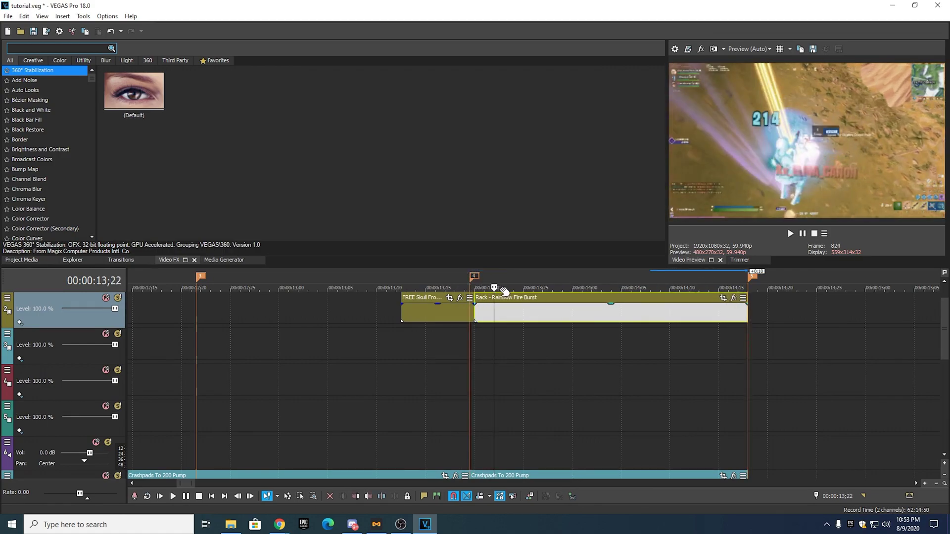
{"action": "key", "text": "Right"}
{"action": "key", "text": "Right"}
{"action": "key", "text": "Right"}
{"action": "key", "text": "Right"}
{"action": "key", "text": "Right"}
{"action": "key", "text": "Right"}
{"action": "key", "text": "Right"}
{"action": "key", "text": "Right"}
{"action": "key", "text": "Right"}
{"action": "key", "text": "Right"}
{"action": "key", "text": "Right"}
{"action": "key", "text": "Right"}
{"action": "key", "text": "Right"}
{"action": "key", "text": "Right"}
{"action": "key", "text": "Right"}
{"action": "key", "text": "Right"}
{"action": "key", "text": "Right"}
{"action": "key", "text": "Right"}
{"action": "key", "text": "Right"}
{"action": "key", "text": "Right"}
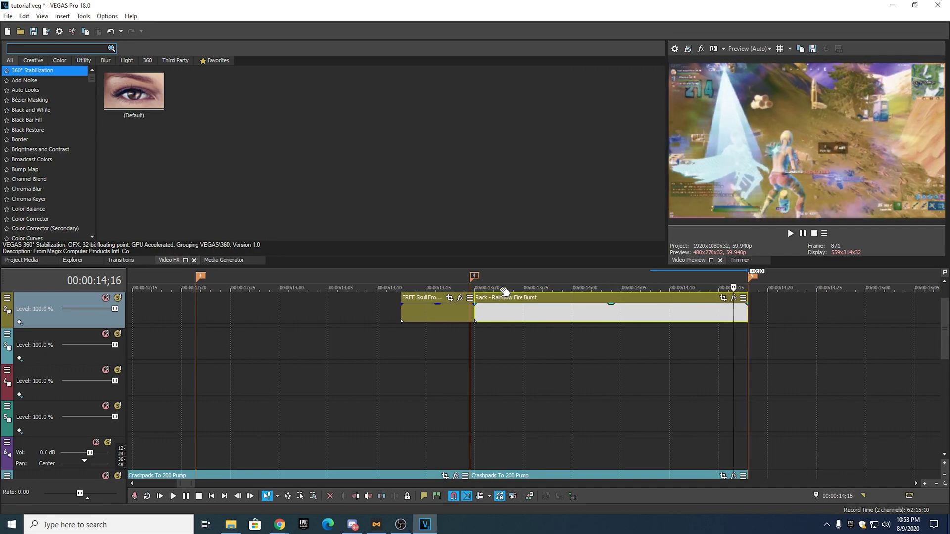
- Play the edit from around marker 3 past marker 5 to check the speed changes and overlays against the music
{"action": "left_click", "coordinate": [435, 288]}
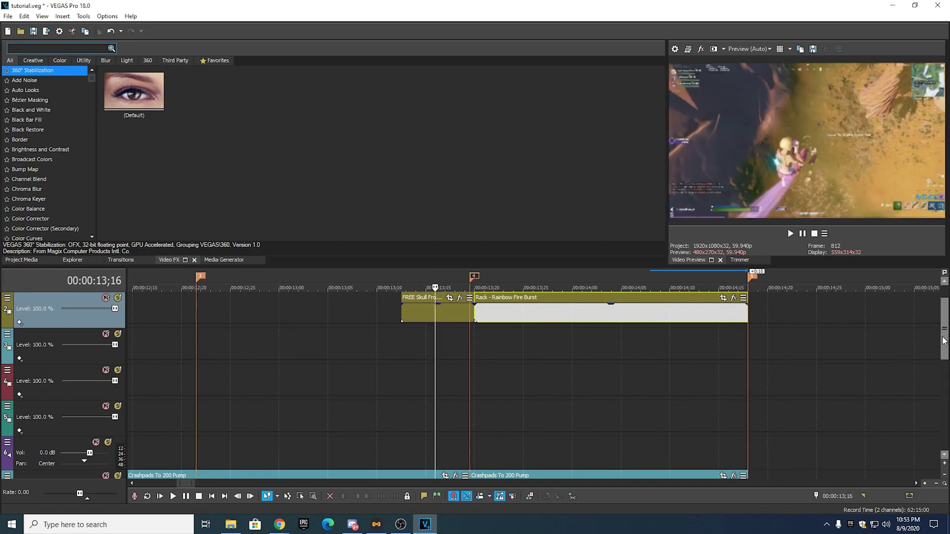
{"action": "left_click_drag", "start_coordinate": [944, 341], "coordinate": [945, 366]}
{"action": "scroll", "coordinate": [524, 302], "scroll_direction": "down", "scroll_amount": 2}
{"action": "left_click", "coordinate": [492, 289]}
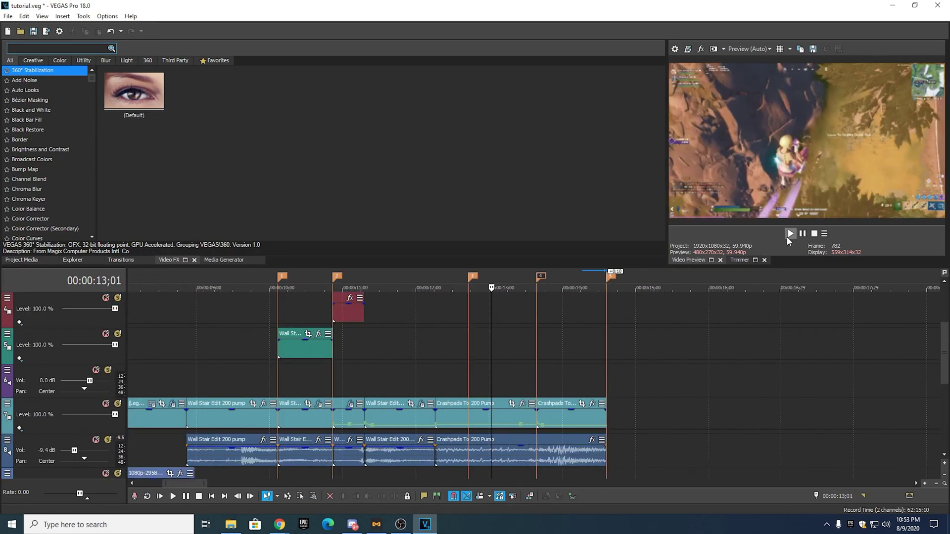
{"action": "left_click", "coordinate": [790, 233]}
{"action": "left_click", "coordinate": [478, 285]}
{"action": "left_click", "coordinate": [478, 285]}
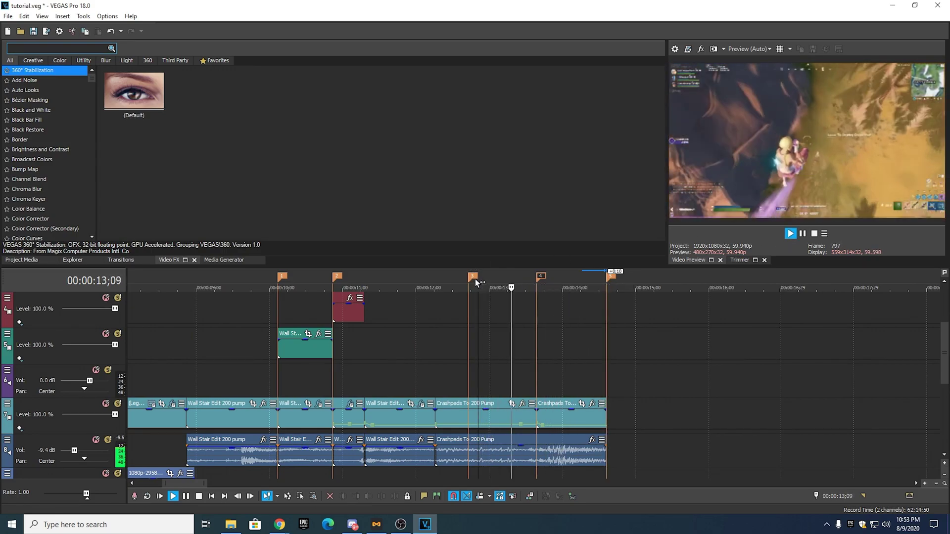
{"action": "left_click", "coordinate": [802, 233]}
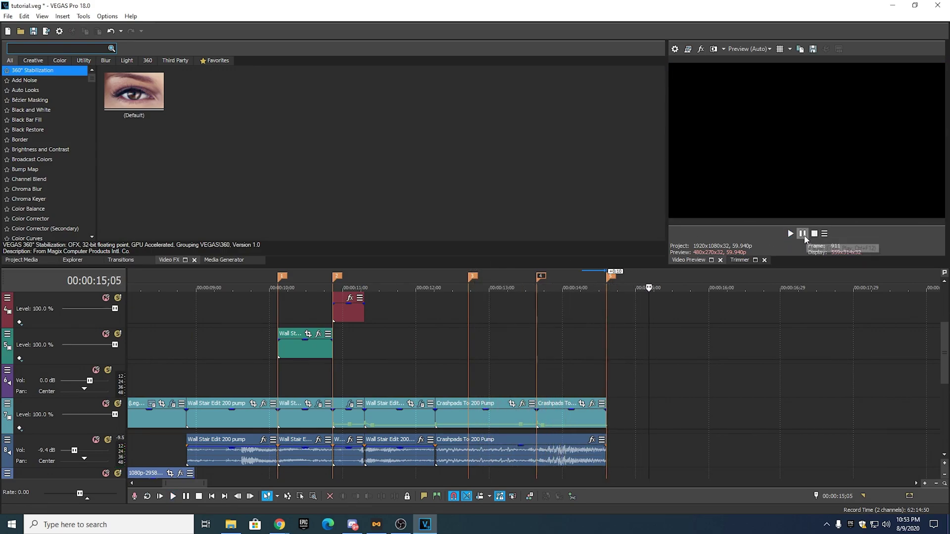
- Search the video effects for S_Shake and apply it to the Crashpads To 200 Pump clip after marker 4
{"action": "scroll", "coordinate": [611, 340], "scroll_direction": "up", "scroll_amount": 2}
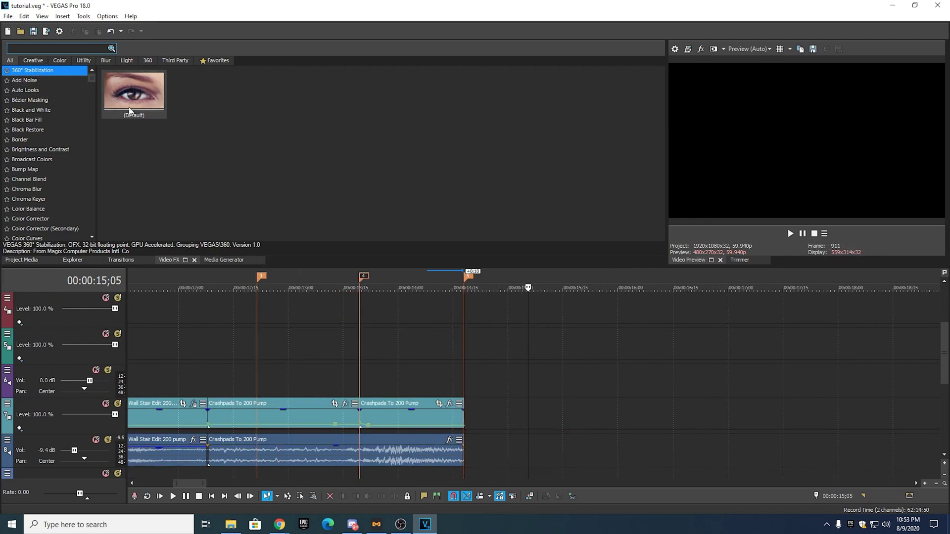
{"action": "type", "text": "s_S"}
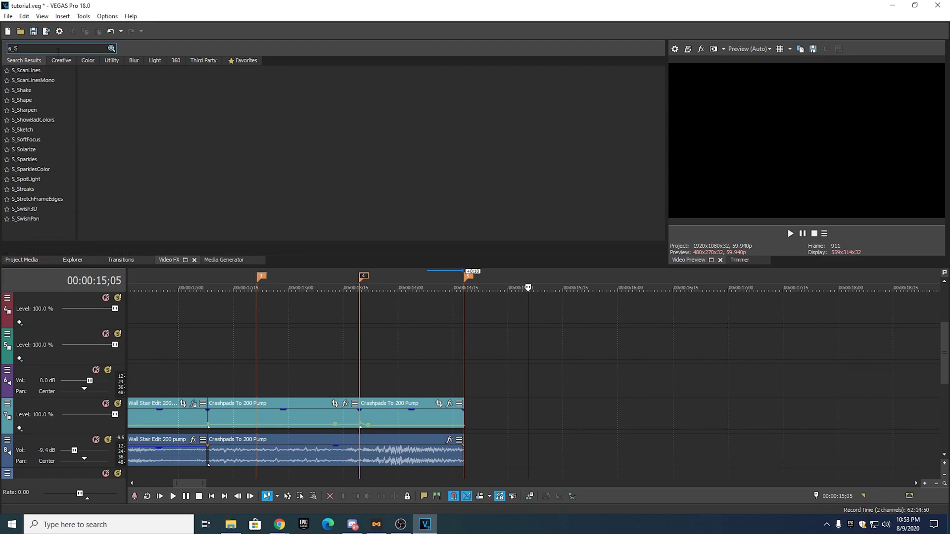
{"action": "key", "text": "BackSpace"}
{"action": "type", "text": "sh"}
{"action": "left_click_drag", "start_coordinate": [179, 94], "coordinate": [392, 374]}
{"action": "left_click_drag", "start_coordinate": [403, 419], "coordinate": [403, 421]}
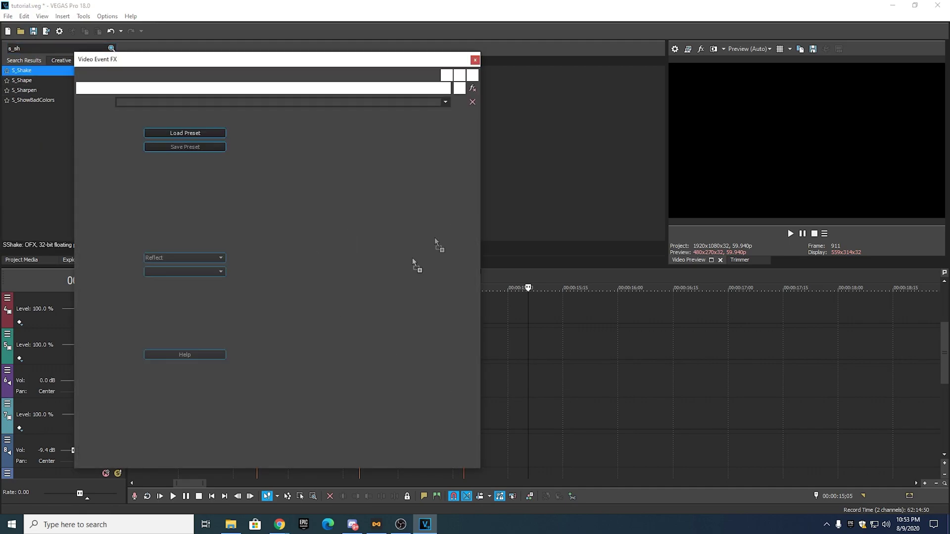
- Turn on animation for the S_Shake amplitude and add an amplitude keyframe at 00:00:00;14
{"action": "left_click", "coordinate": [291, 160]}
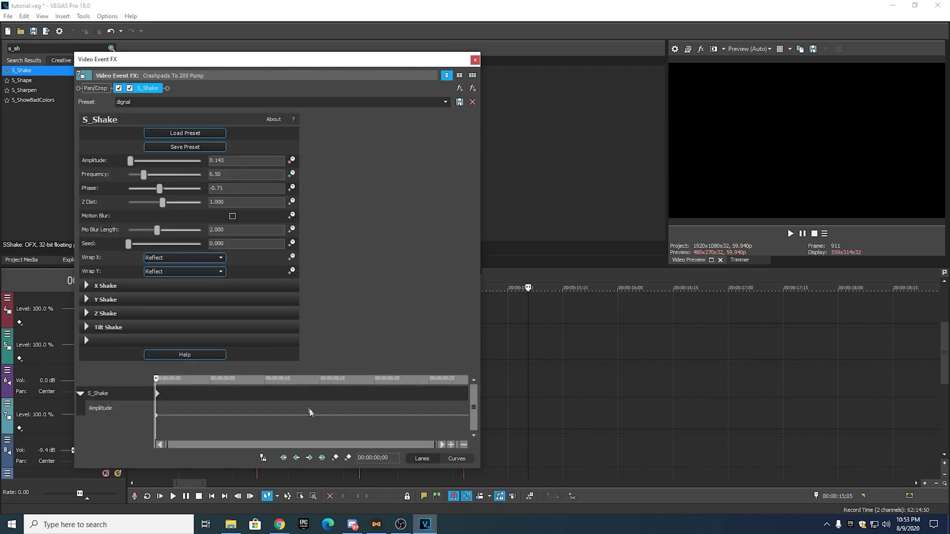
{"action": "left_click", "coordinate": [305, 396]}
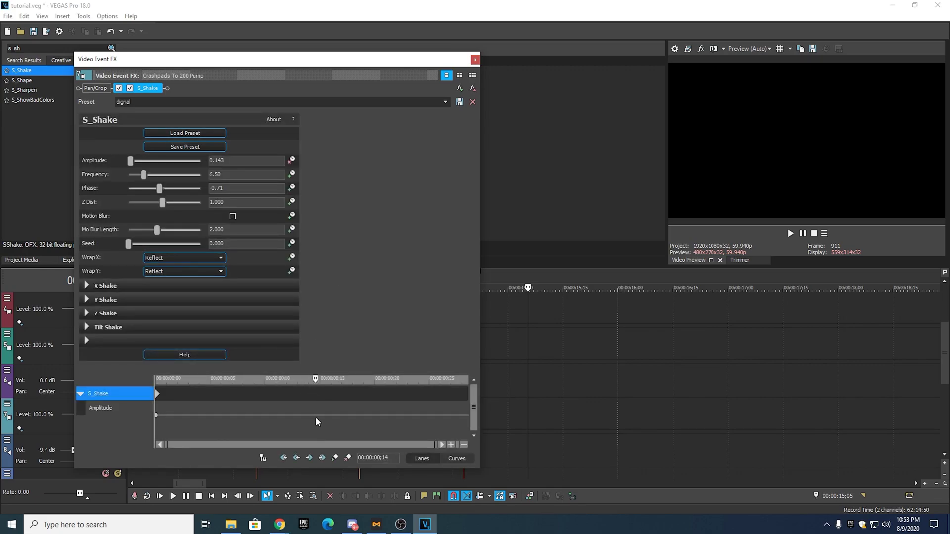
{"action": "double_click", "coordinate": [314, 416]}
{"action": "left_click", "coordinate": [315, 417]}
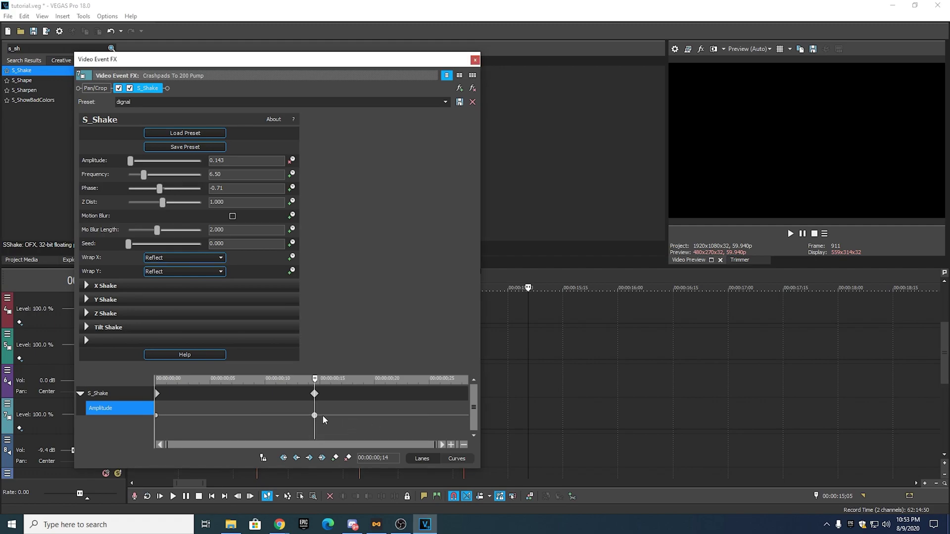
- Finish editing the S_Shake amplitude keyframe at 00:00:00;14 and play the Crashpads To 200 Pump clip from marker 4 to check the shake
{"action": "double_click", "coordinate": [314, 416]}
{"action": "left_click", "coordinate": [315, 417]}
{"action": "left_click_drag", "start_coordinate": [314, 394], "coordinate": [570, 395]}
{"action": "left_click", "coordinate": [475, 60]}
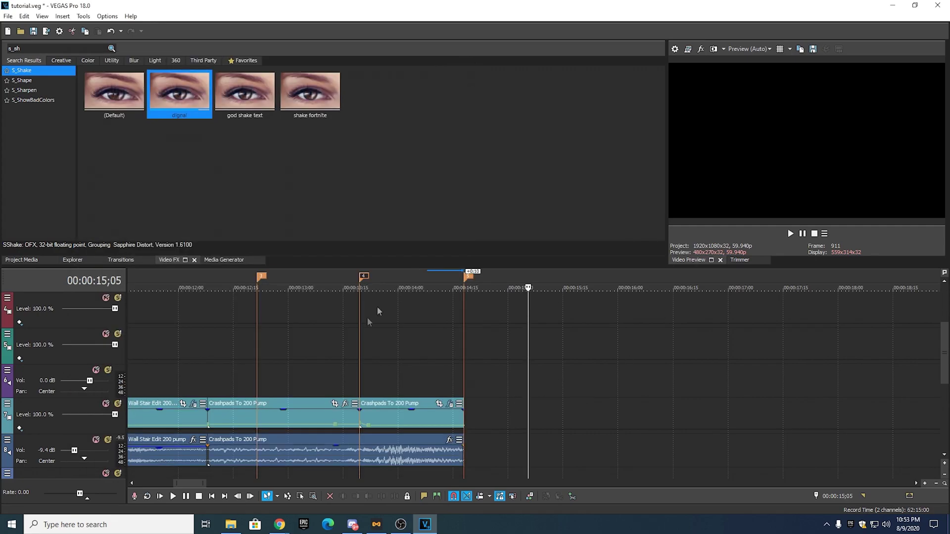
{"action": "left_click", "coordinate": [357, 286]}
{"action": "key", "text": "space"}
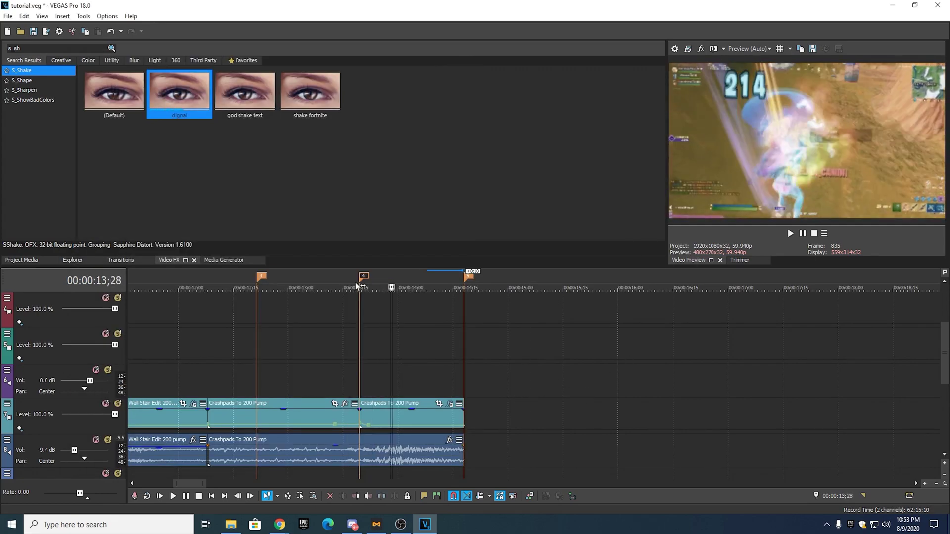
{"action": "mouse_move", "coordinate": [944, 364]}
{"action": "left_mouse_down"}
{"action": "mouse_move", "coordinate": [945, 388]}
{"action": "mouse_move", "coordinate": [945, 351]}
{"action": "left_mouse_up"}
{"action": "scroll", "coordinate": [432, 389], "scroll_direction": "down", "scroll_amount": 1}
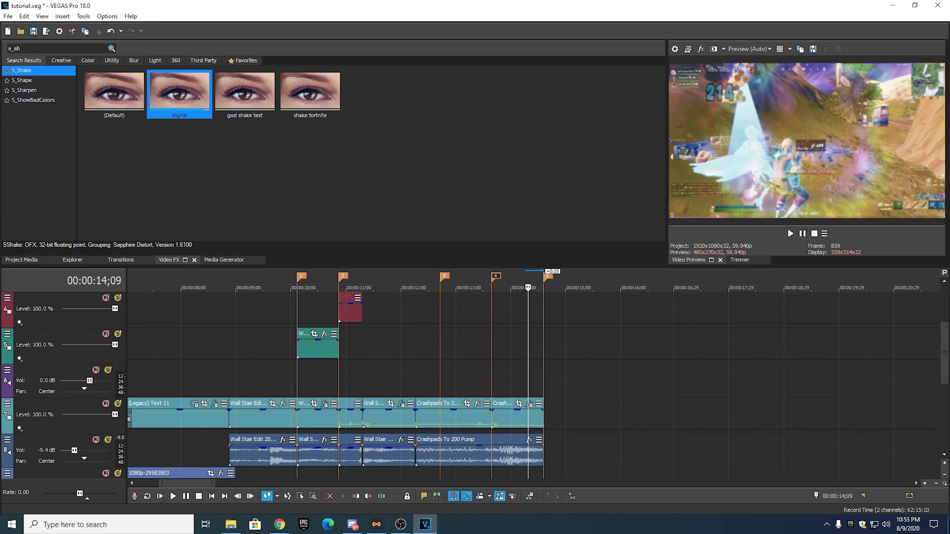
- Copy the Bass_Swoosh sound effect after marker 2 and paste it on the same track at 00:00:14;09
{"action": "key", "text": "alt+Tab"}
{"action": "left_click_drag", "start_coordinate": [944, 367], "coordinate": [945, 415]}
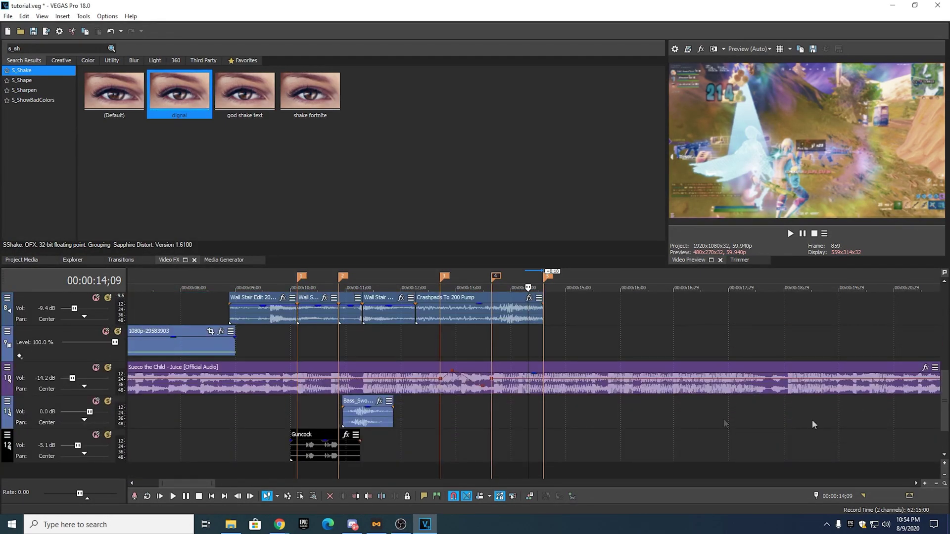
{"action": "right_click", "coordinate": [375, 417]}
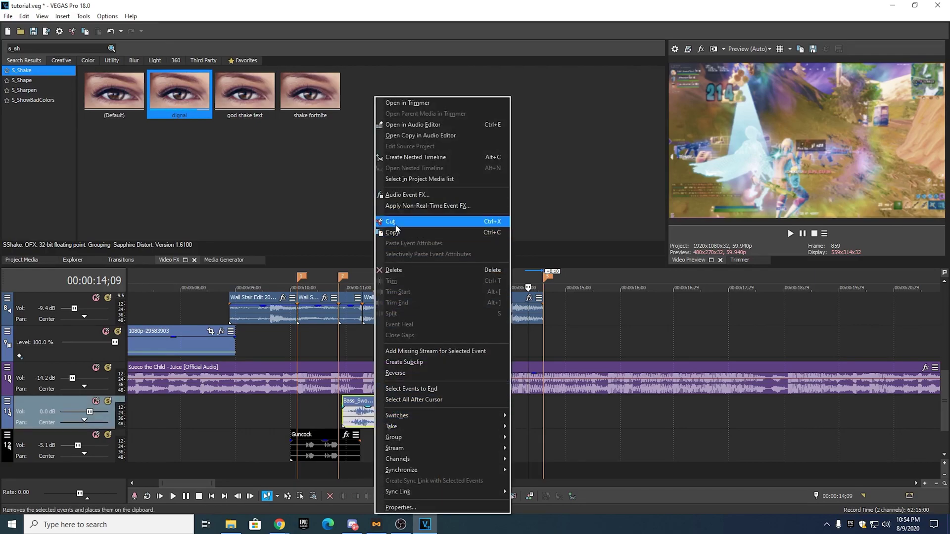
{"action": "left_click", "coordinate": [409, 232]}
{"action": "right_click", "coordinate": [451, 416]}
{"action": "left_click", "coordinate": [492, 200]}
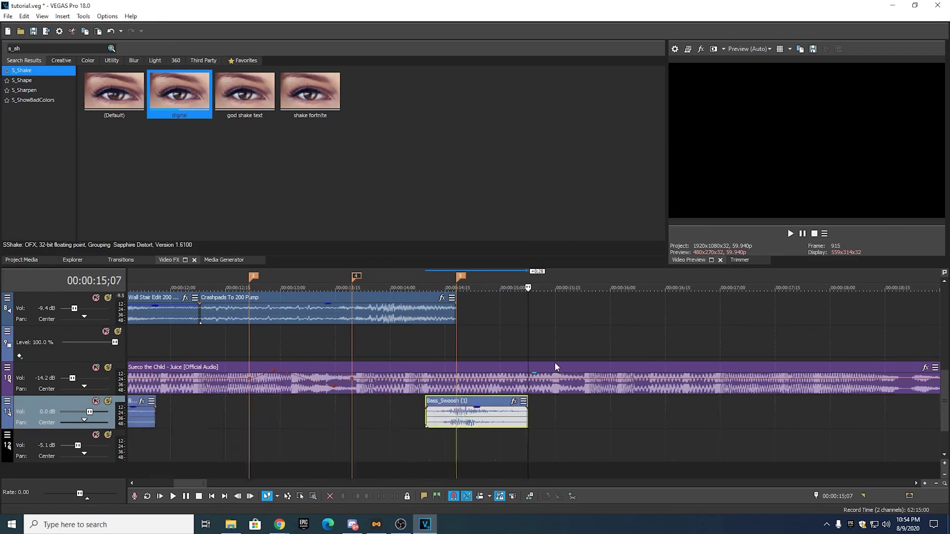
- Move the pasted Bass_Swoosh so that its swell falls on marker 4, and play from before marker 3 to check it
{"action": "scroll", "coordinate": [455, 421], "scroll_direction": "up", "scroll_amount": 2}
{"action": "left_click", "coordinate": [297, 278]}
{"action": "left_click_drag", "start_coordinate": [468, 422], "coordinate": [318, 420]}
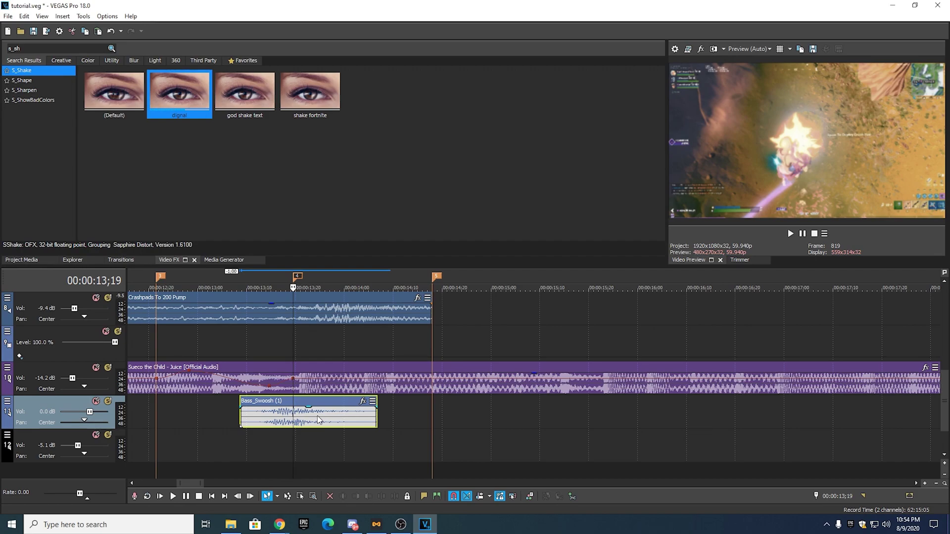
{"action": "scroll", "coordinate": [317, 416], "scroll_direction": "down", "scroll_amount": 4}
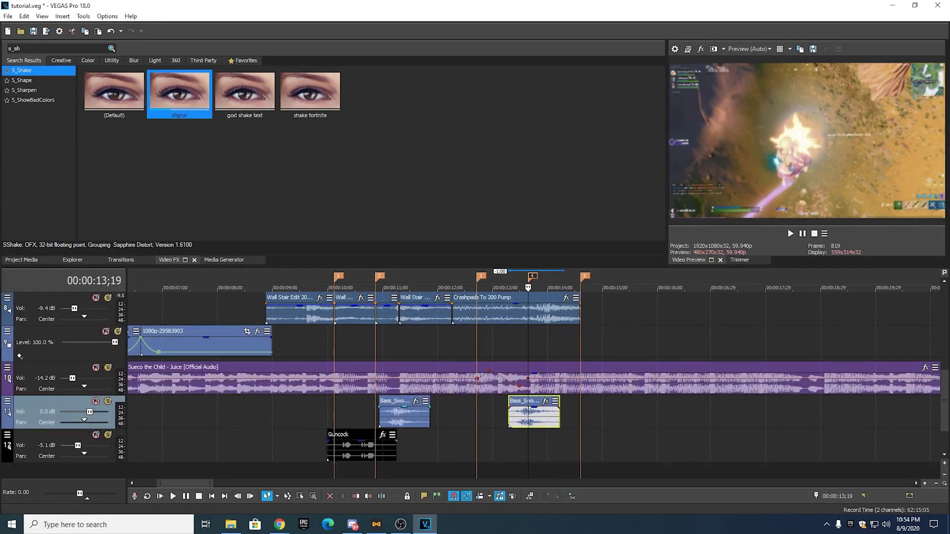
{"action": "left_click", "coordinate": [468, 283]}
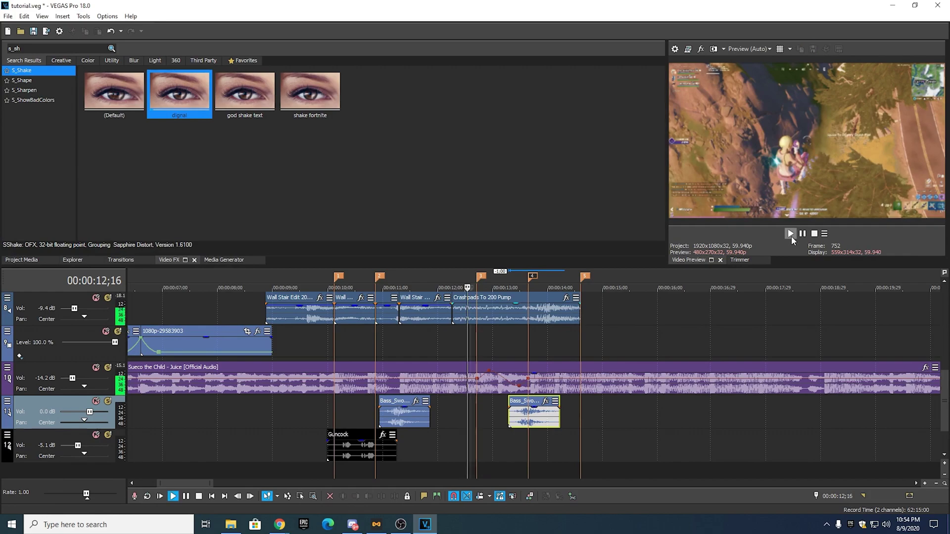
{"action": "left_click", "coordinate": [790, 234]}
{"action": "left_click", "coordinate": [453, 275]}
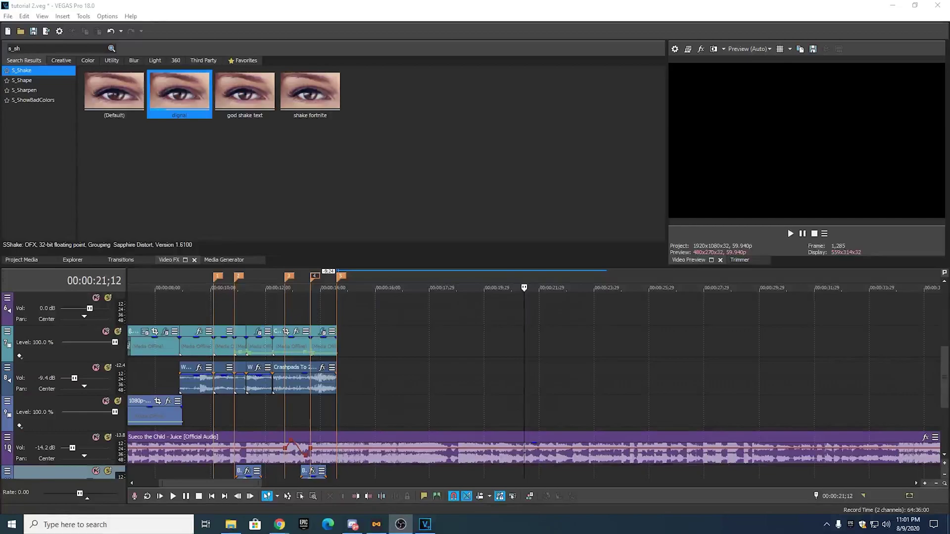
- Place the Zonewars Bullied 200 Pump clip directly after the Crashpads To 200 Pump clip at marker 5
{"action": "mouse_move", "coordinate": [945, 381]}
{"action": "left_mouse_down"}
{"action": "mouse_move", "coordinate": [475, 383]}
{"action": "mouse_move", "coordinate": [339, 362]}
{"action": "left_mouse_up"}
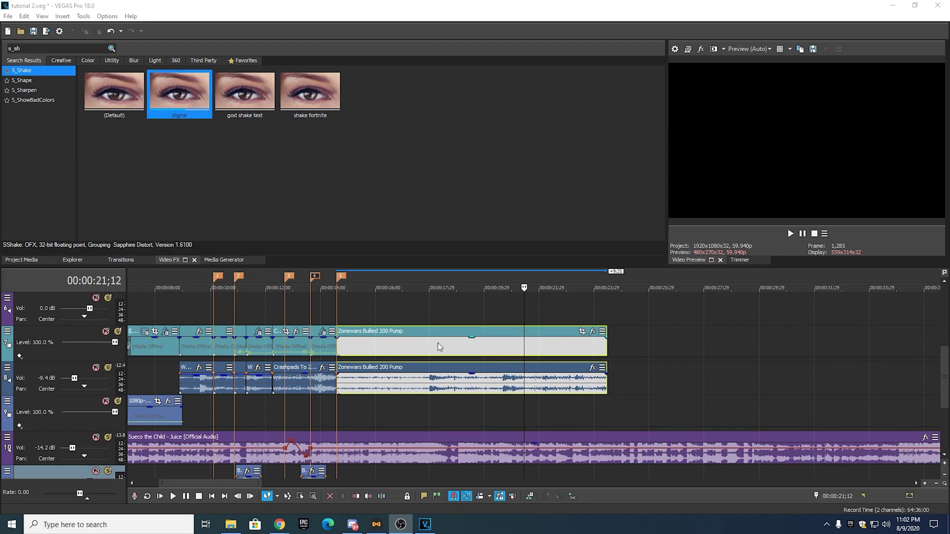
{"action": "scroll", "coordinate": [357, 347], "scroll_direction": "up", "scroll_amount": 2}
{"action": "scroll", "coordinate": [346, 346], "scroll_direction": "down", "scroll_amount": 1}
- Overlap the start of the Zonewars Bullied 200 Pump clip with the end of the Crashpads clip by 10 frames for a crossfade
{"action": "left_click_drag", "start_coordinate": [345, 346], "coordinate": [335, 349]}
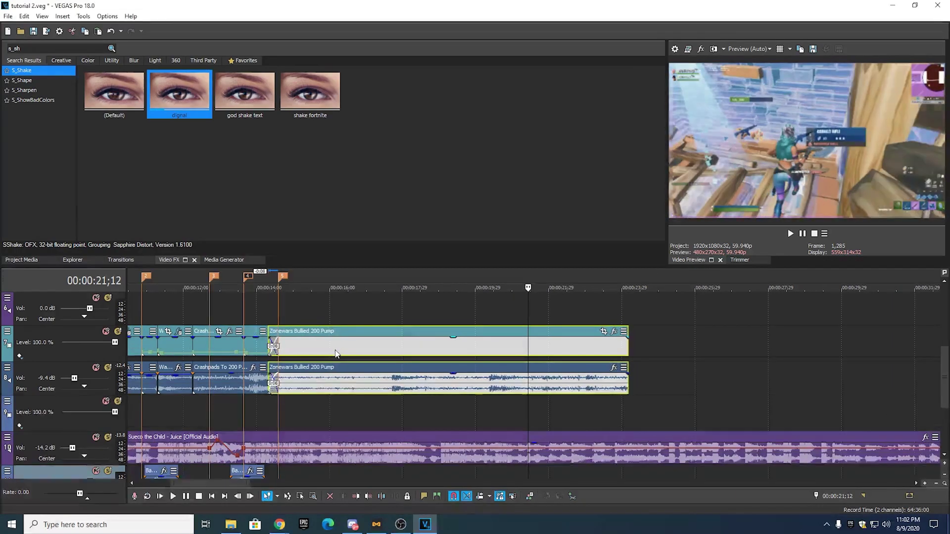
{"action": "scroll", "coordinate": [326, 355], "scroll_direction": "up", "scroll_amount": 2}
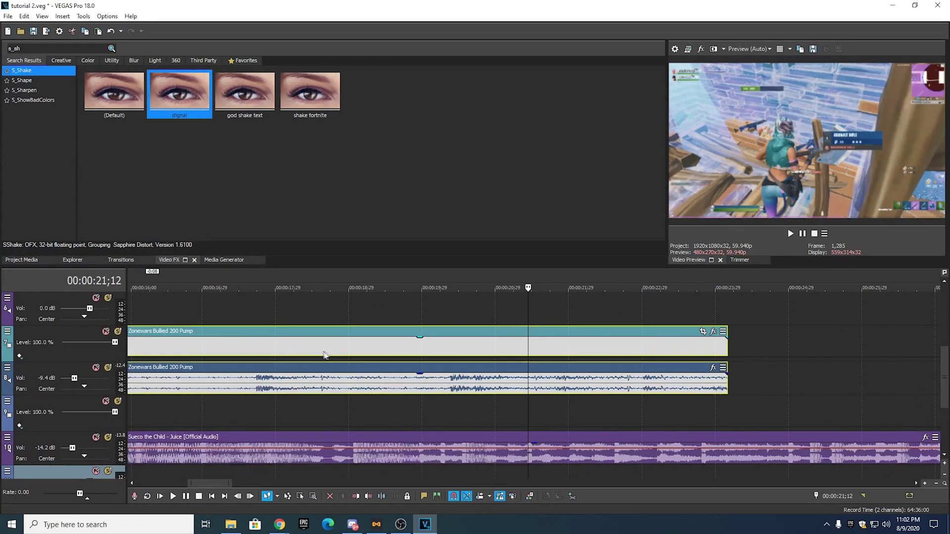
{"action": "left_click_drag", "start_coordinate": [220, 481], "coordinate": [198, 482]}
{"action": "left_click_drag", "start_coordinate": [576, 353], "coordinate": [572, 355]}
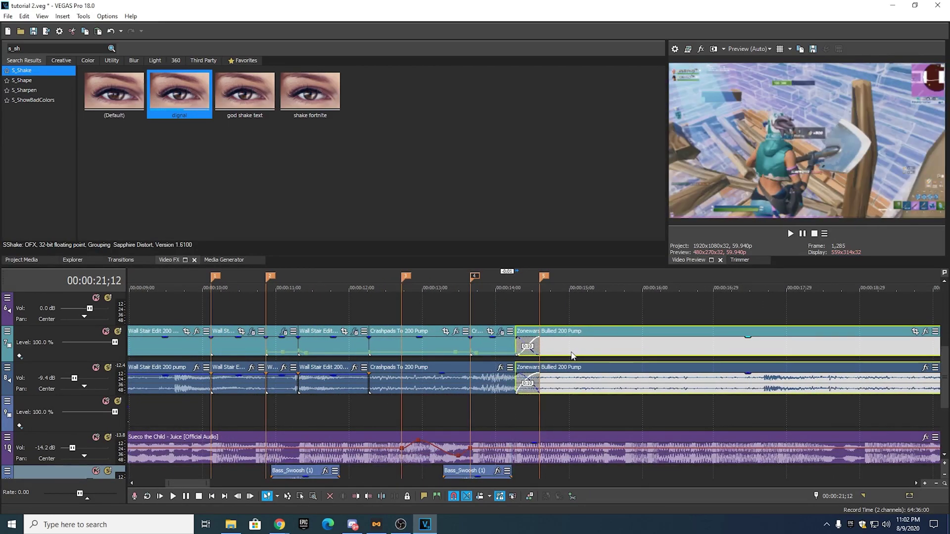
{"action": "scroll", "coordinate": [581, 356], "scroll_direction": "down", "scroll_amount": 3}
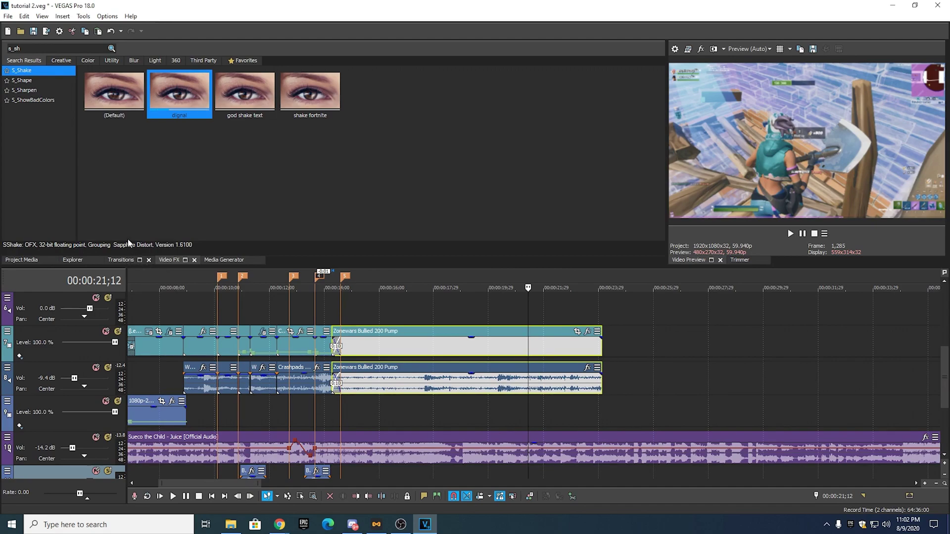
- Search the transitions for s_sw and apply the default S_SwishPan to the overlap between the Crashpads and Zonewars clips
{"action": "key", "text": "BackSpace"}
{"action": "key", "text": "BackSpace"}
{"action": "key", "text": "BackSpace"}
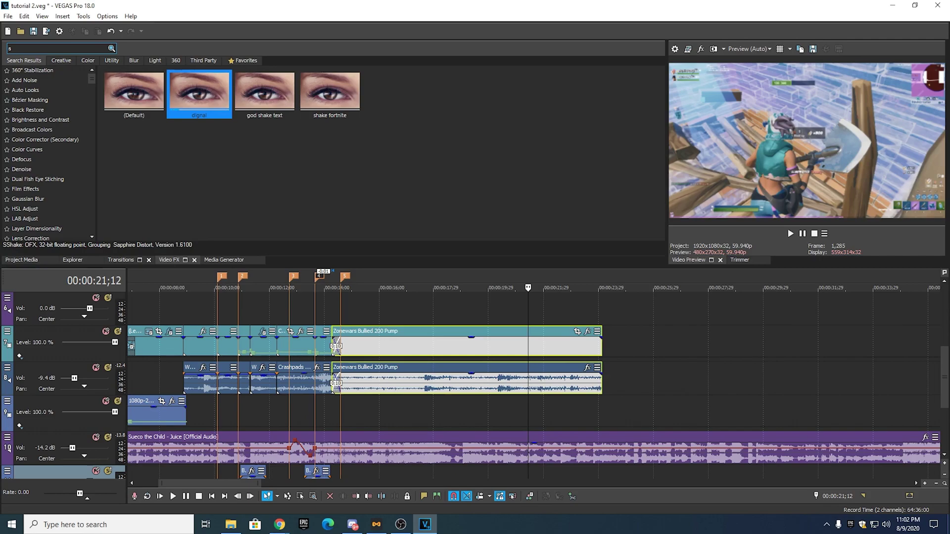
{"action": "type", "text": "_"}
{"action": "key", "text": "BackSpace"}
{"action": "key", "text": "BackSpace"}
{"action": "left_click", "coordinate": [126, 259]}
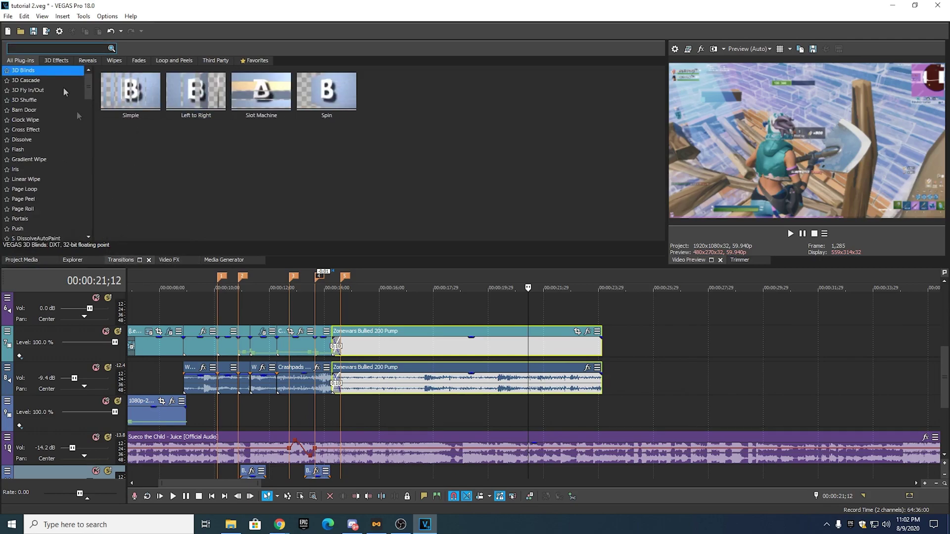
{"action": "type", "text": "s_sw"}
{"action": "left_click", "coordinate": [25, 80]}
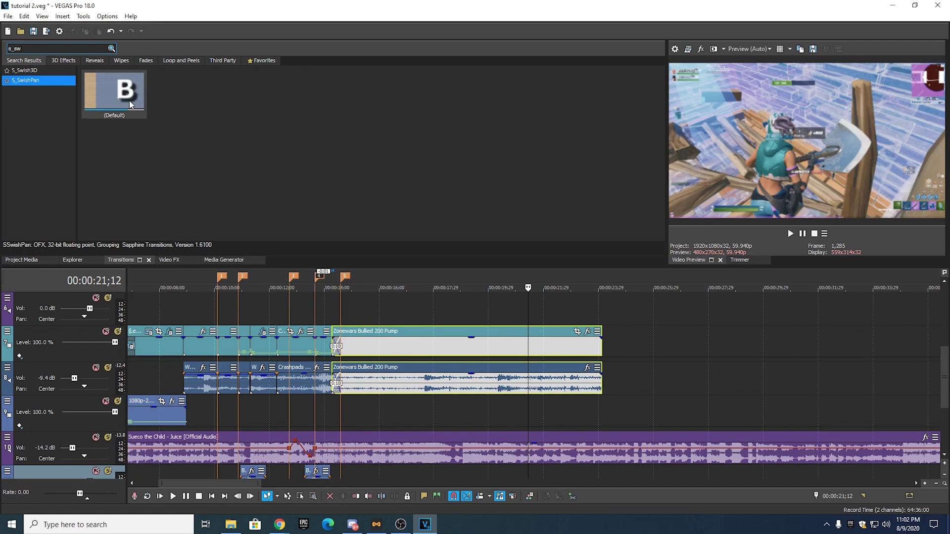
{"action": "left_click_drag", "start_coordinate": [113, 98], "coordinate": [337, 349]}
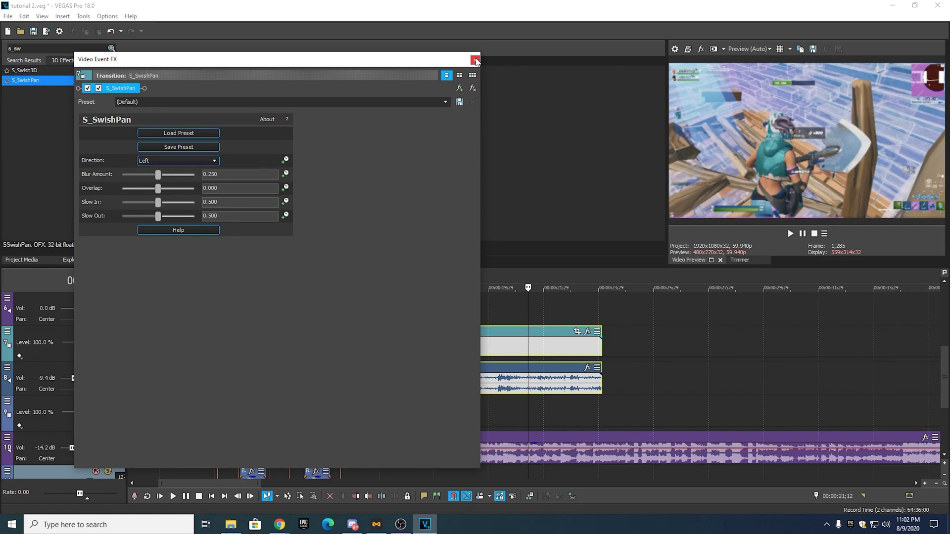
{"action": "left_click", "coordinate": [475, 60]}
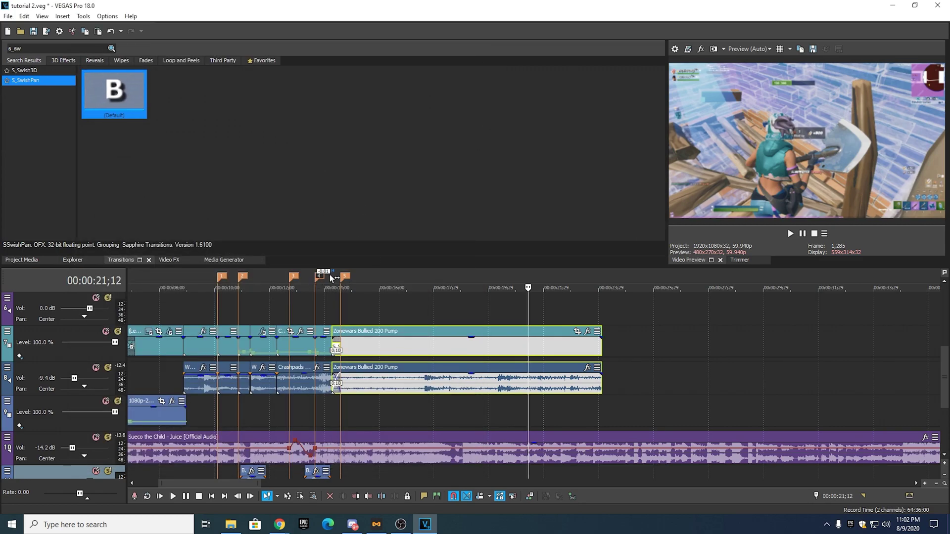
- Step frame by frame from after marker 4 past marker 5 to examine the S_SwishPan transition into the Zonewars clip
{"action": "left_click", "coordinate": [324, 288]}
{"action": "key", "text": "Right"}
{"action": "key", "text": "Right"}
{"action": "key", "text": "Right"}
{"action": "key", "text": "Right"}
{"action": "key", "text": "Right"}
{"action": "key", "text": "Right"}
{"action": "key", "text": "Right"}
{"action": "key", "text": "Right"}
{"action": "key", "text": "Right"}
{"action": "key", "text": "Right"}
{"action": "key", "text": "Right"}
{"action": "key", "text": "Right"}
{"action": "key", "text": "Right"}
{"action": "key", "text": "Right"}
{"action": "key", "text": "Right"}
{"action": "key", "text": "Right"}
{"action": "key", "text": "Right"}
{"action": "key", "text": "Right"}
{"action": "key", "text": "Right"}
{"action": "key", "text": "Right"}
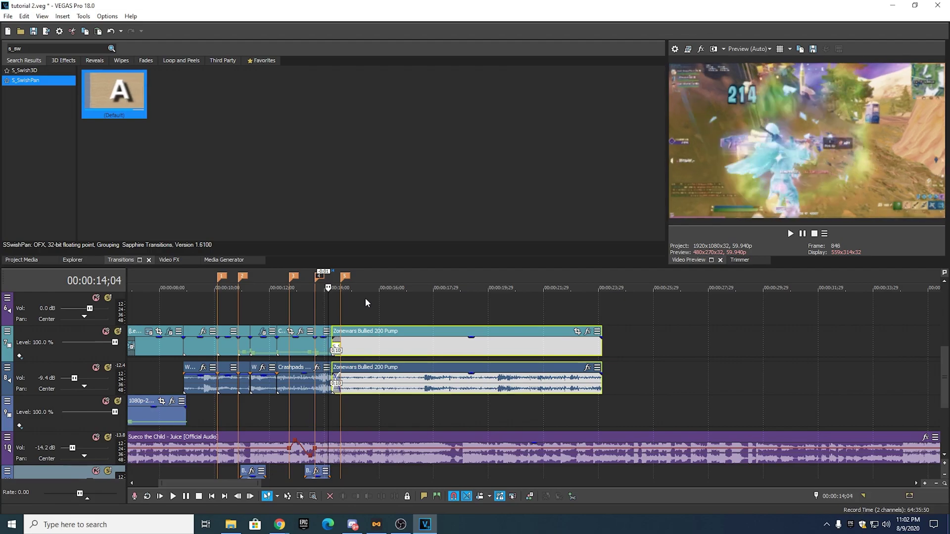
{"action": "key", "text": "Right"}
{"action": "key", "text": "Right"}
{"action": "key", "text": "Right"}
{"action": "key", "text": "Right"}
{"action": "key", "text": "Right"}
{"action": "key", "text": "Right"}
{"action": "key", "text": "Right"}
{"action": "key", "text": "Right"}
{"action": "key", "text": "Right"}
{"action": "key", "text": "Right"}
{"action": "key", "text": "Right"}
{"action": "key", "text": "Right"}
{"action": "key", "text": "Right"}
{"action": "key", "text": "Right"}
{"action": "key", "text": "Right"}
{"action": "key", "text": "Right"}
{"action": "key", "text": "Right"}
{"action": "key", "text": "Right"}
{"action": "key", "text": "Right"}
{"action": "key", "text": "Right"}
{"action": "key", "text": "Up"}
{"action": "key", "text": "Up"}
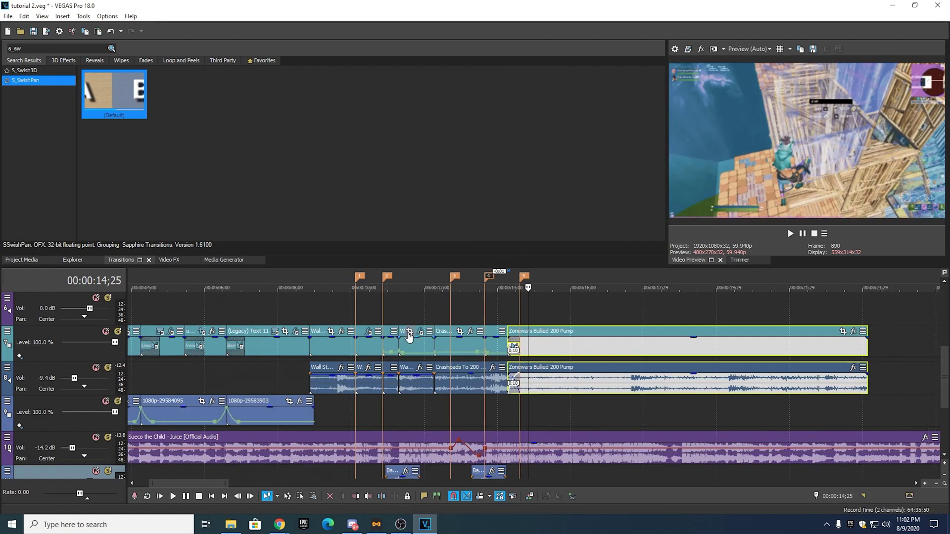
- Trim the end of the overlay event after marker 4 back by 10 frames to the transition's start, and replay the section
{"action": "scroll", "coordinate": [502, 311], "scroll_direction": "up", "scroll_amount": 4}
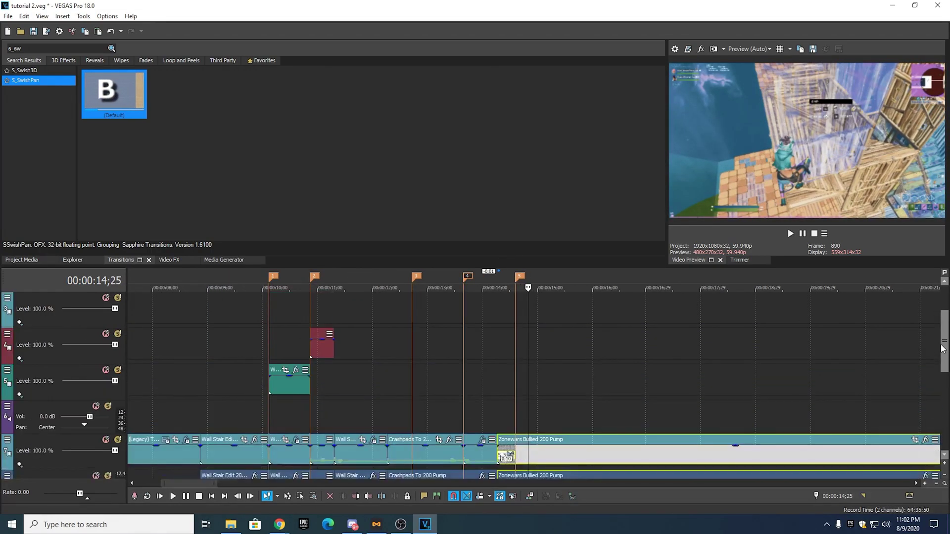
{"action": "left_click_drag", "start_coordinate": [515, 309], "coordinate": [497, 313]}
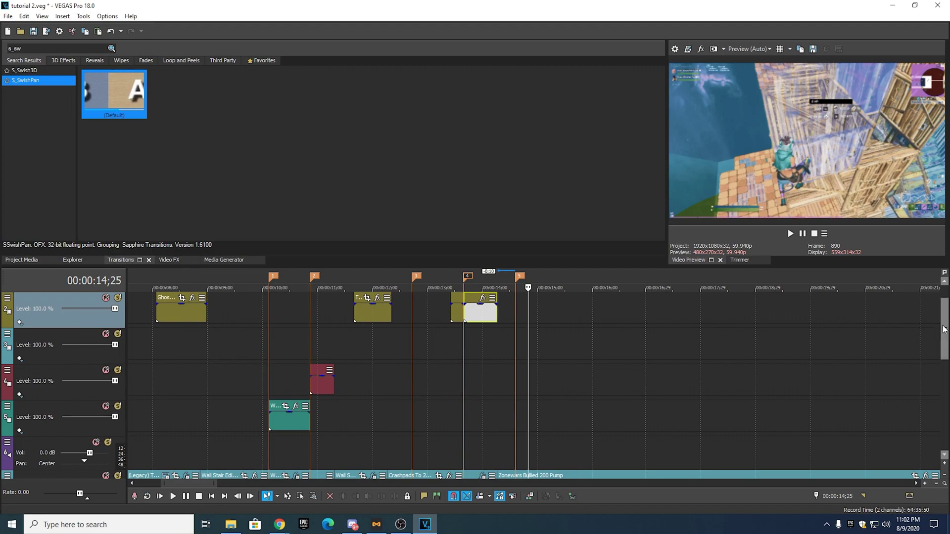
{"action": "left_click", "coordinate": [455, 286]}
{"action": "left_click", "coordinate": [794, 234]}
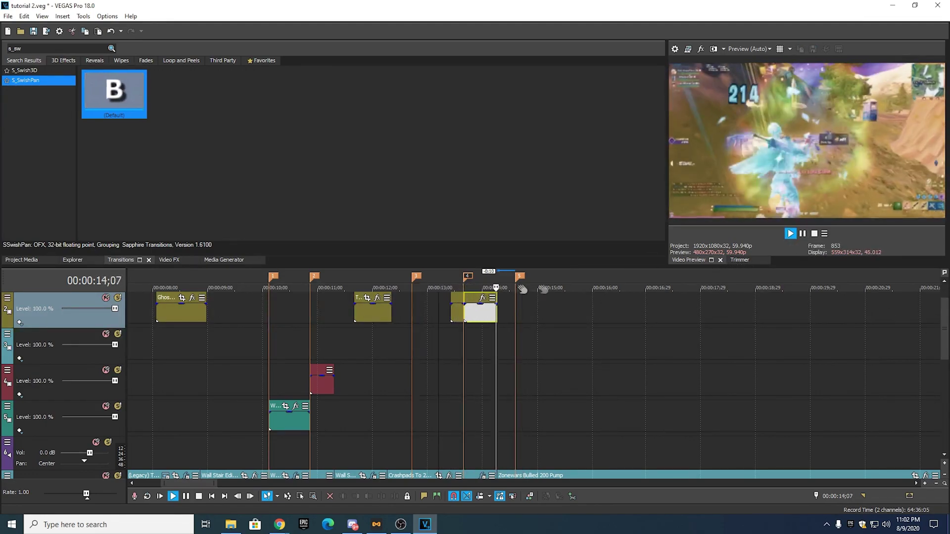
{"action": "left_click", "coordinate": [429, 281]}
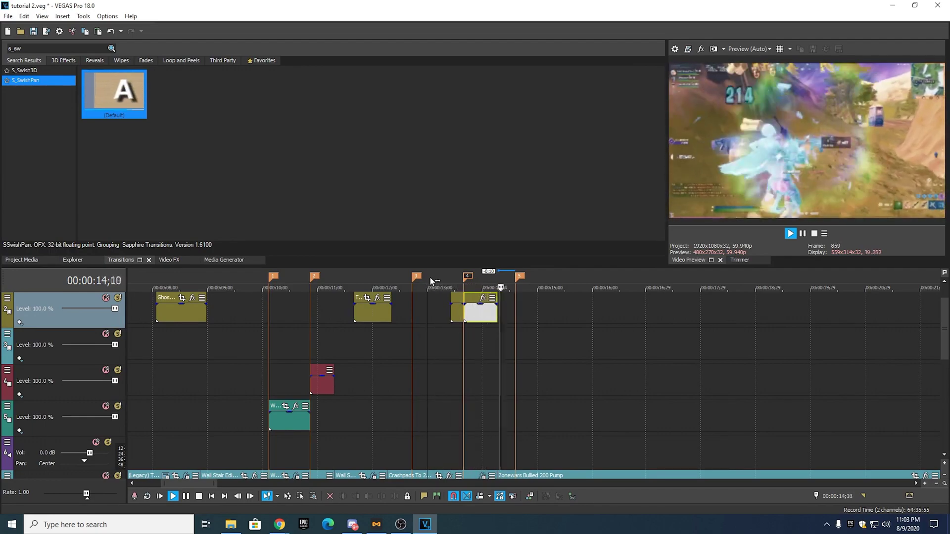
{"action": "left_click", "coordinate": [392, 282]}
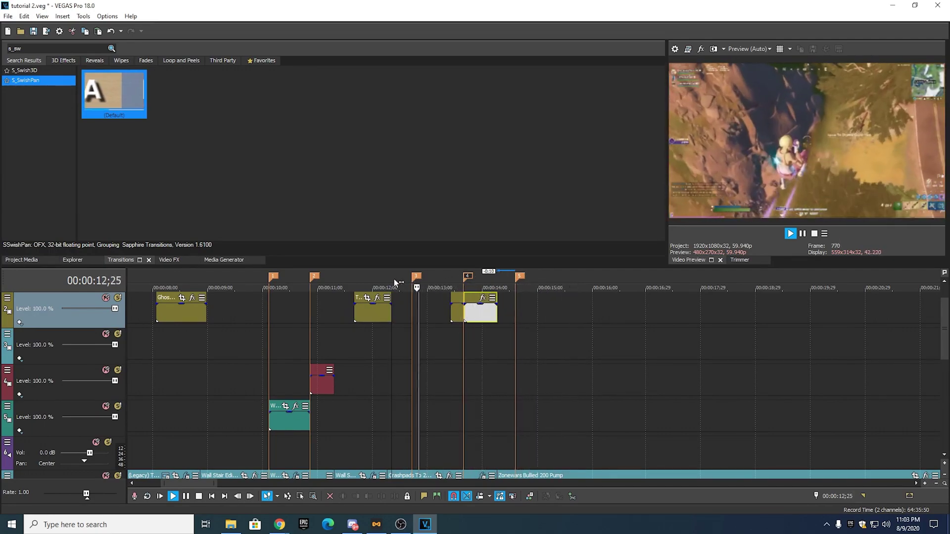
{"action": "left_click", "coordinate": [395, 282]}
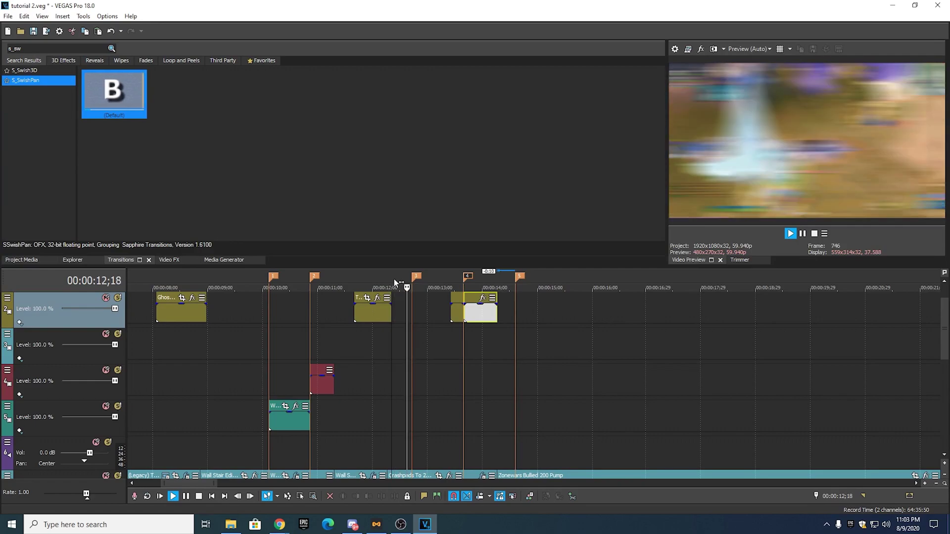
{"action": "left_click", "coordinate": [802, 233]}
- Move the Zonewars Bullied 200 Pump clip 10 frames later to start at marker 5, removing its overlap with the Crashpads clip
{"action": "scroll", "coordinate": [941, 367], "scroll_direction": "down", "scroll_amount": 1}
{"action": "scroll", "coordinate": [941, 366], "scroll_direction": "down", "scroll_amount": 2}
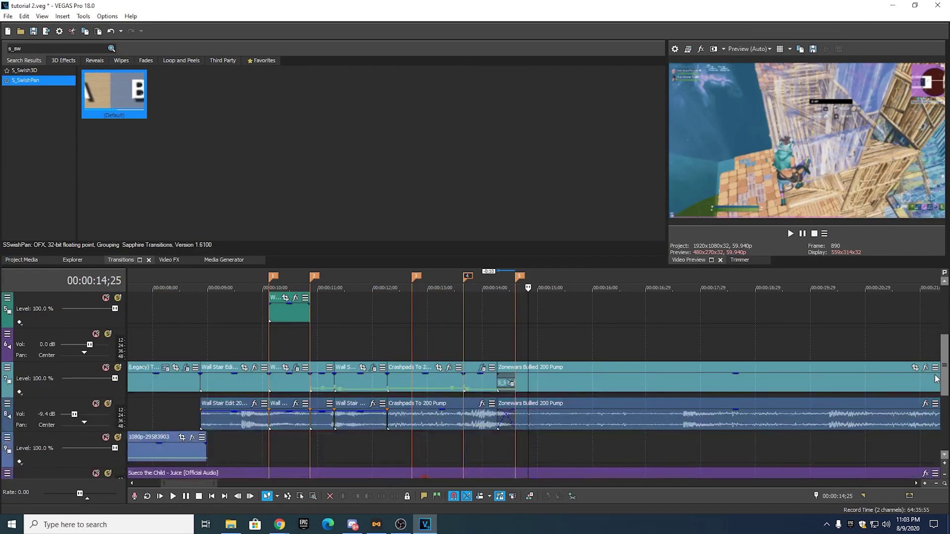
{"action": "scroll", "coordinate": [627, 378], "scroll_direction": "down", "scroll_amount": 4}
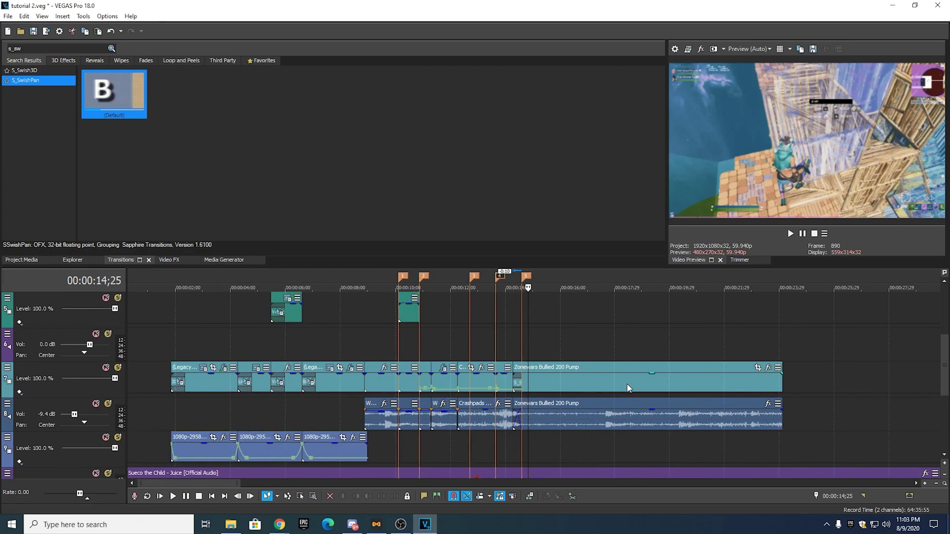
{"action": "left_click", "coordinate": [658, 381]}
{"action": "left_click", "coordinate": [691, 279]}
{"action": "key", "text": "Right"}
{"action": "key", "text": "Right"}
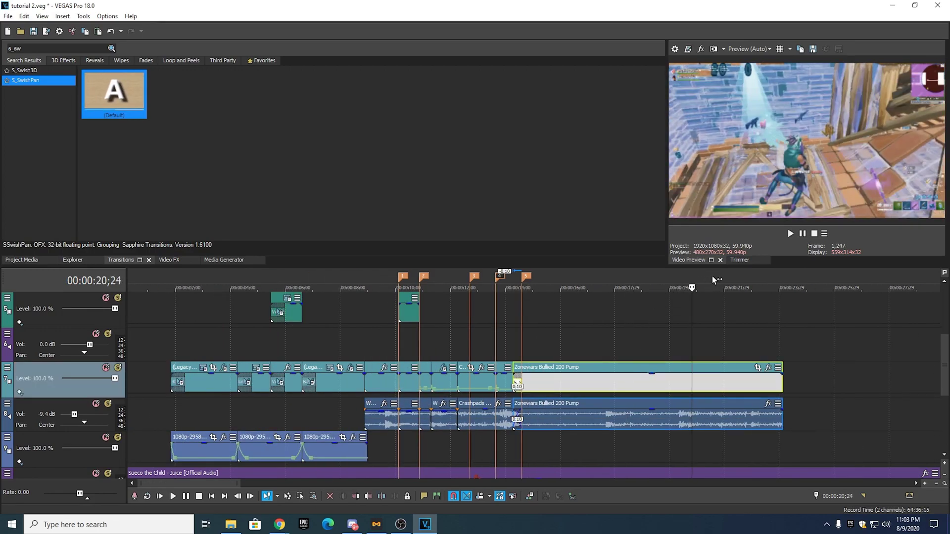
{"action": "left_click_drag", "start_coordinate": [561, 390], "coordinate": [570, 390]}
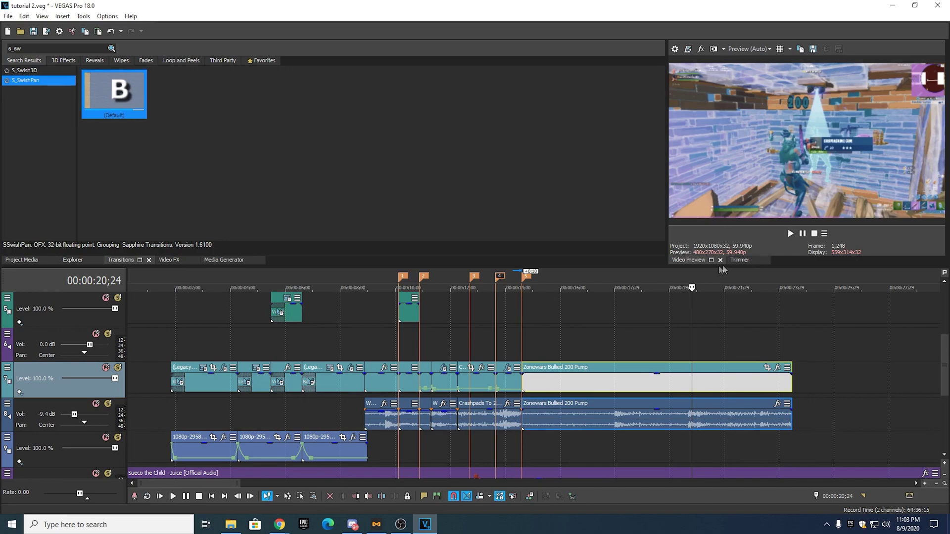
- Play the Zonewars Bullied 200 Pump clip from marker 5 and add a marker at about 00:00:16;02
{"action": "left_click_drag", "start_coordinate": [676, 279], "coordinate": [649, 280]}
{"action": "left_click", "coordinate": [521, 280]}
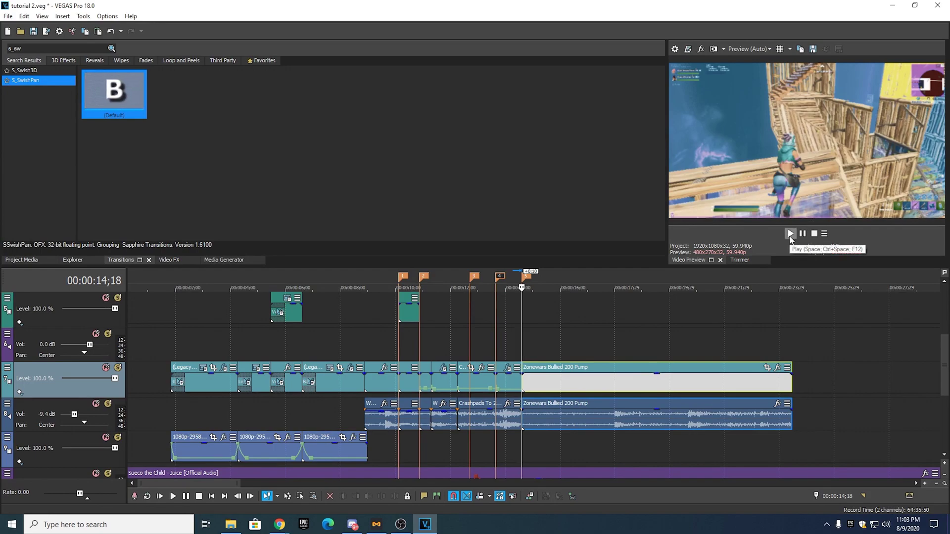
{"action": "left_click", "coordinate": [790, 235]}
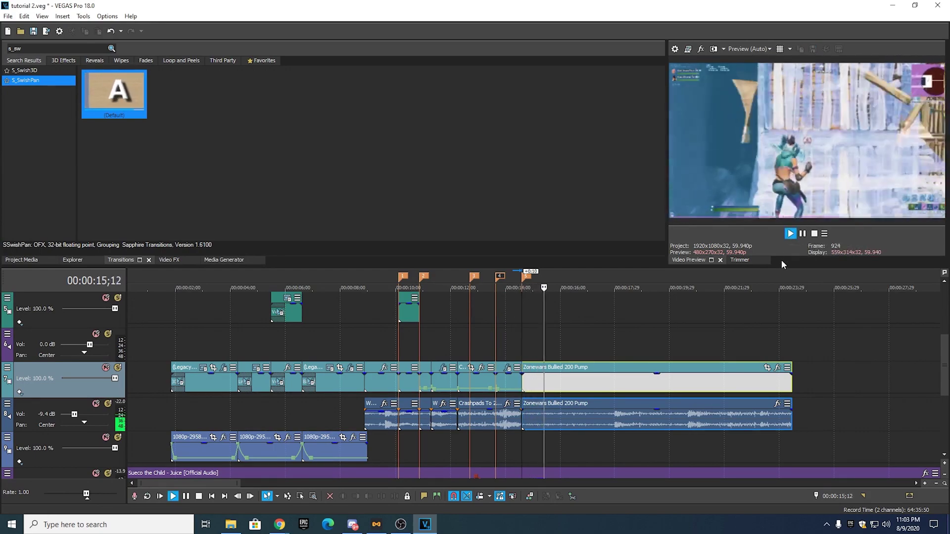
{"action": "left_click", "coordinate": [550, 279]}
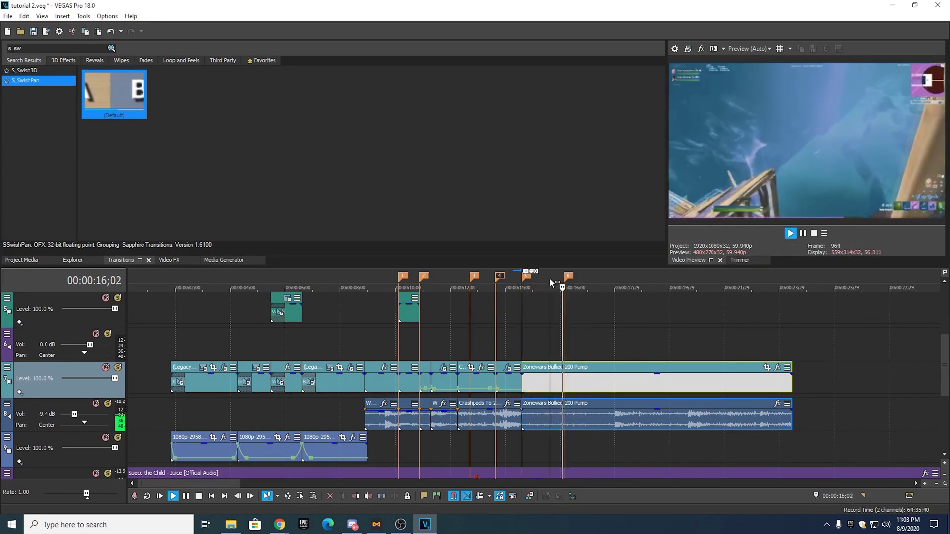
- Split the Zonewars Bullied 200 Pump clip at 00:00:18;19 and remove the part before the split
{"action": "key", "text": "Return"}
{"action": "left_click", "coordinate": [630, 287]}
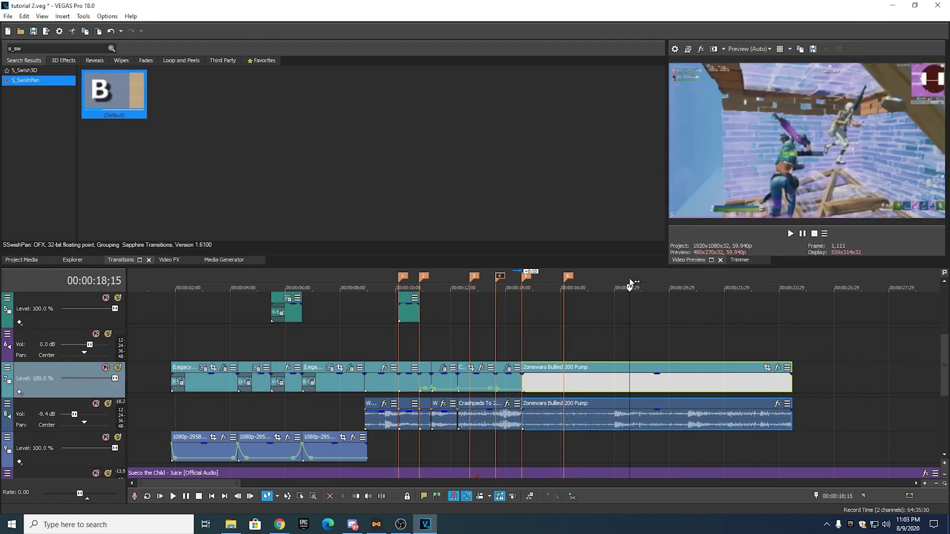
{"action": "key", "text": "Right"}
{"action": "key", "text": "Right"}
{"action": "key", "text": "Right"}
{"action": "key", "text": "Right"}
{"action": "key", "text": "Right"}
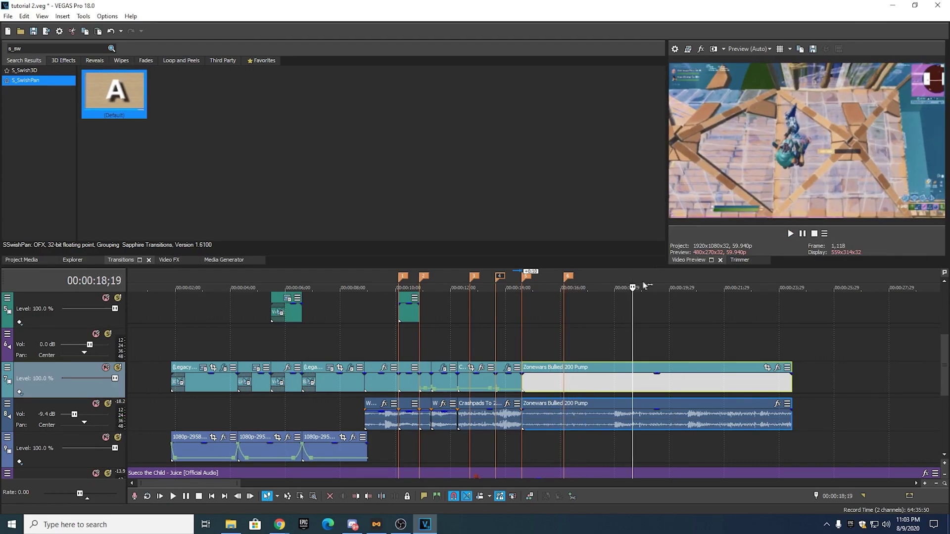
{"action": "key", "text": "s"}
{"action": "right_click", "coordinate": [599, 386]}
{"action": "left_click", "coordinate": [629, 248]}
{"action": "scroll", "coordinate": [484, 355], "scroll_direction": "up", "scroll_amount": 3}
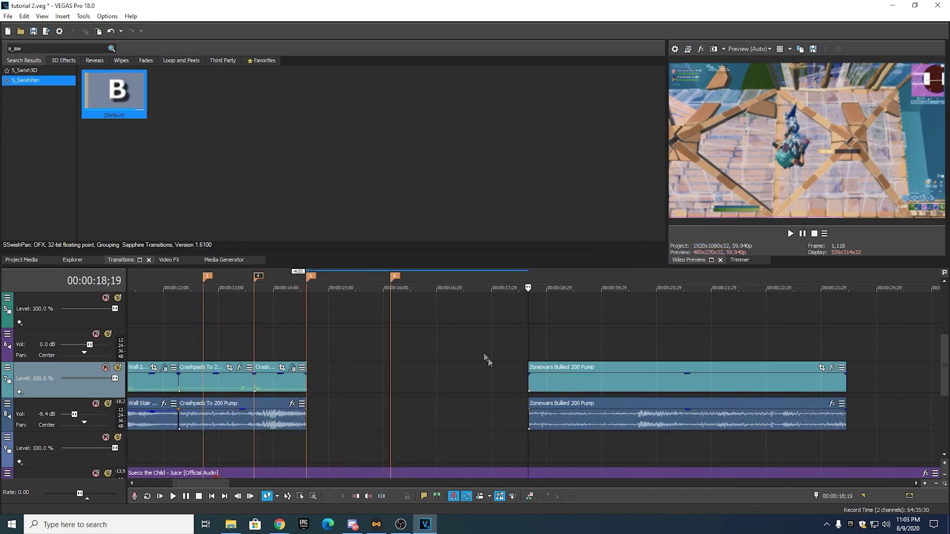
- Move the remaining Zonewars clip back to overlap the Crashpads clip by 10 frames up to marker 5, and play through marker 6
{"action": "left_click_drag", "start_coordinate": [604, 391], "coordinate": [317, 389]}
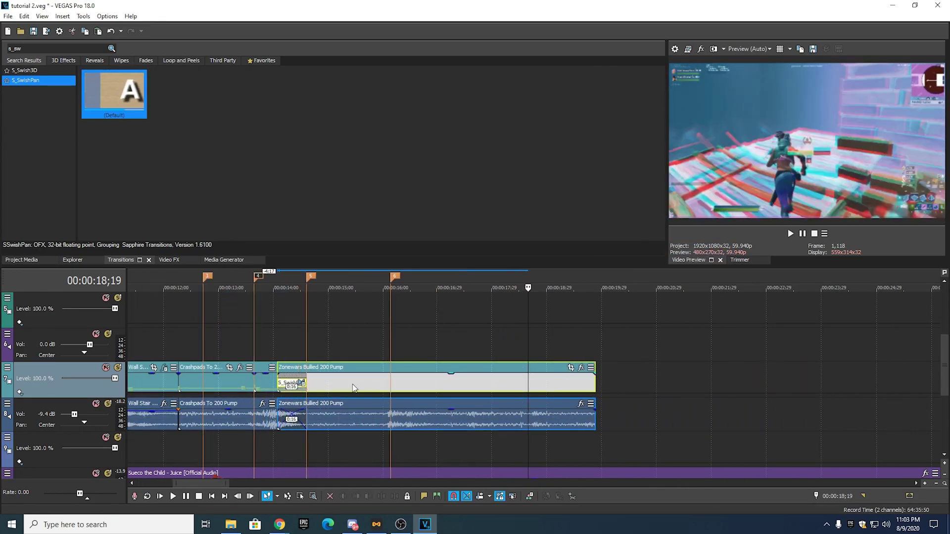
{"action": "scroll", "coordinate": [362, 382], "scroll_direction": "up", "scroll_amount": 2}
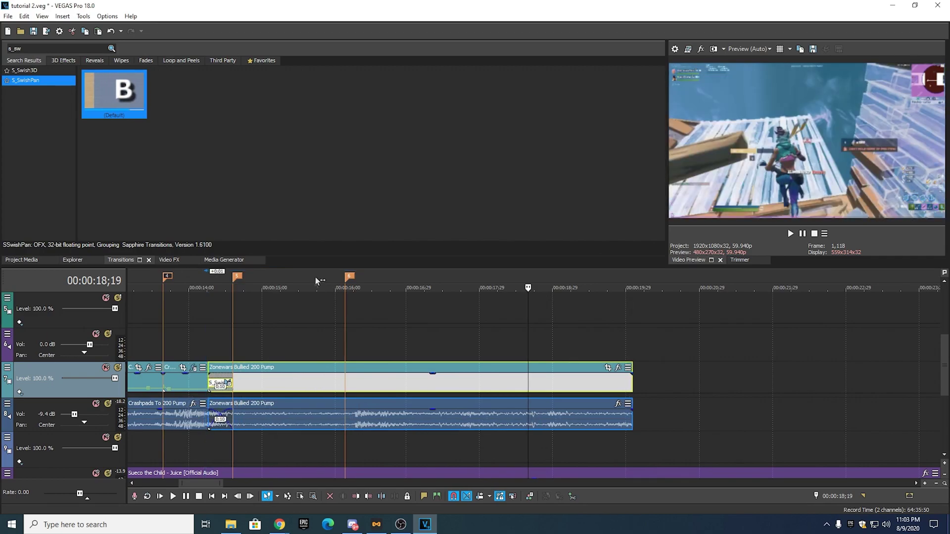
{"action": "mouse_move", "coordinate": [316, 281]}
{"action": "left_mouse_down"}
{"action": "mouse_move", "coordinate": [334, 279]}
{"action": "mouse_move", "coordinate": [311, 280]}
{"action": "left_mouse_up"}
{"action": "left_click", "coordinate": [790, 234]}
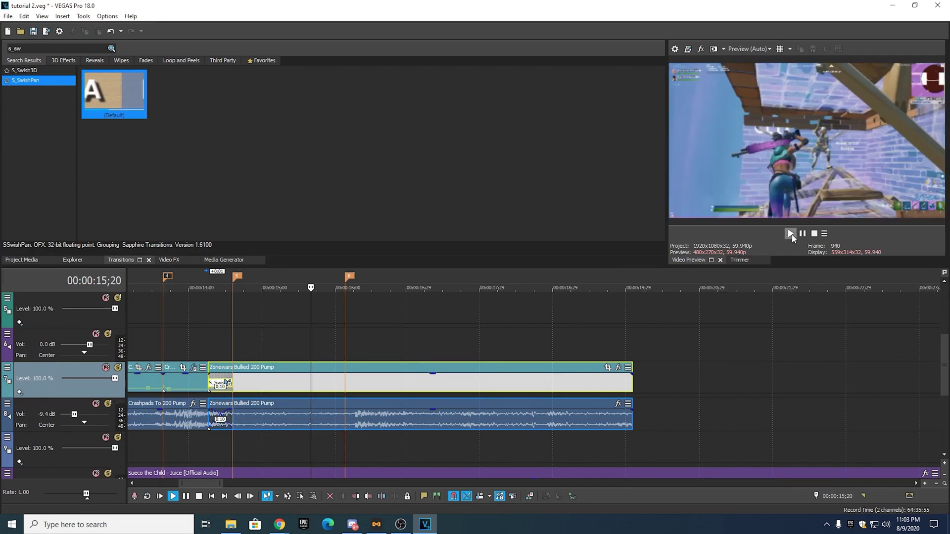
{"action": "left_click", "coordinate": [316, 280]}
{"action": "scroll", "coordinate": [316, 280], "scroll_direction": "down", "scroll_amount": 3}
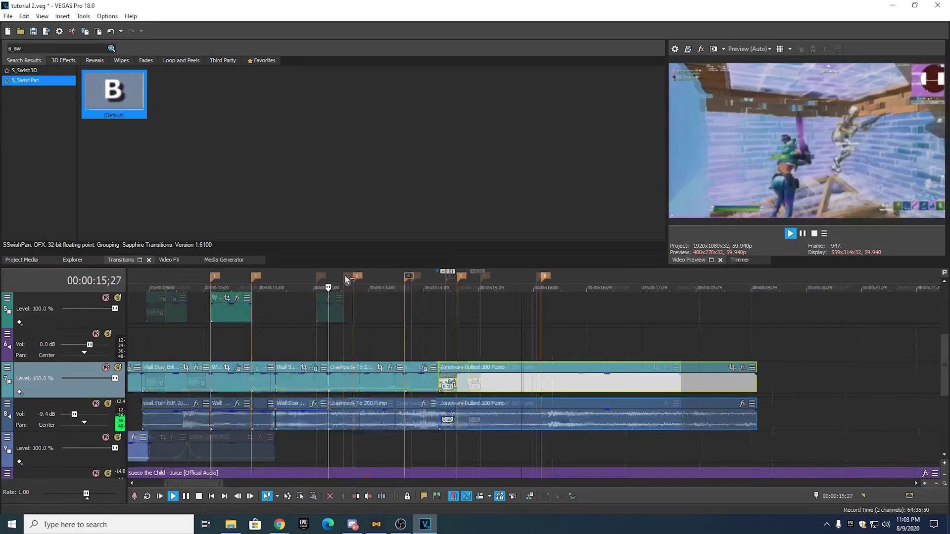
{"action": "left_click", "coordinate": [503, 280]}
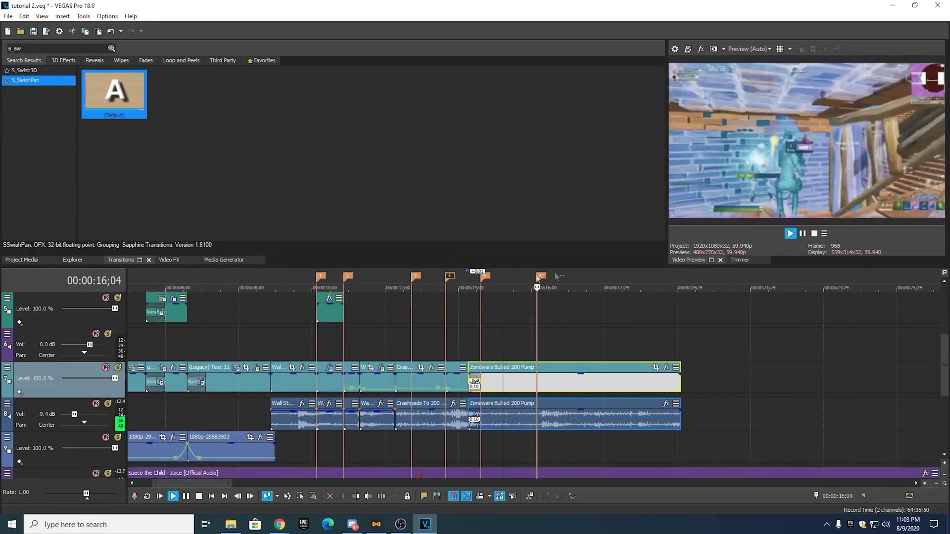
{"action": "key", "text": "space"}
- Shift the Zonewars clip's footage about one frame later, extend its start back to the 10-frame overlap, and replay up to marker 6
{"action": "scroll", "coordinate": [601, 328], "scroll_direction": "up", "scroll_amount": 4}
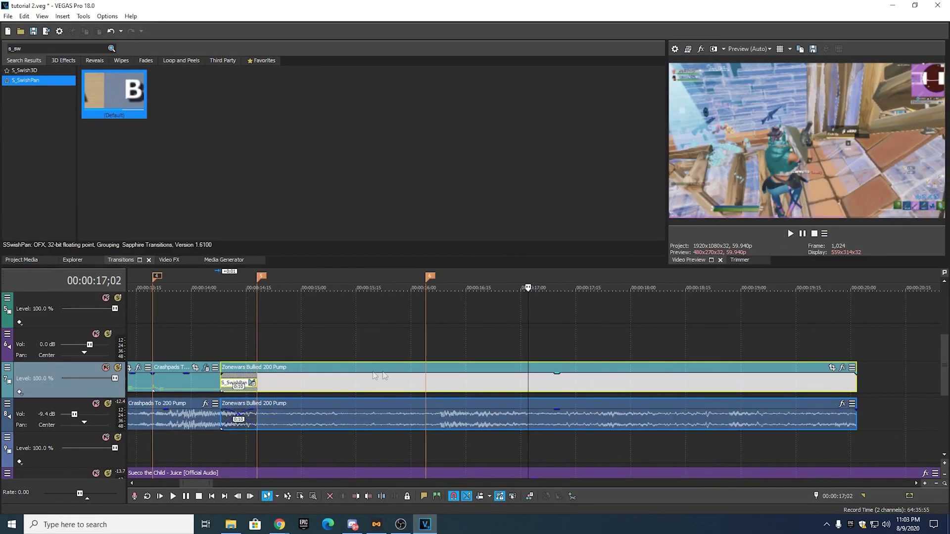
{"action": "left_click_drag", "start_coordinate": [341, 384], "coordinate": [391, 392]}
{"action": "left_click_drag", "start_coordinate": [277, 387], "coordinate": [250, 391]}
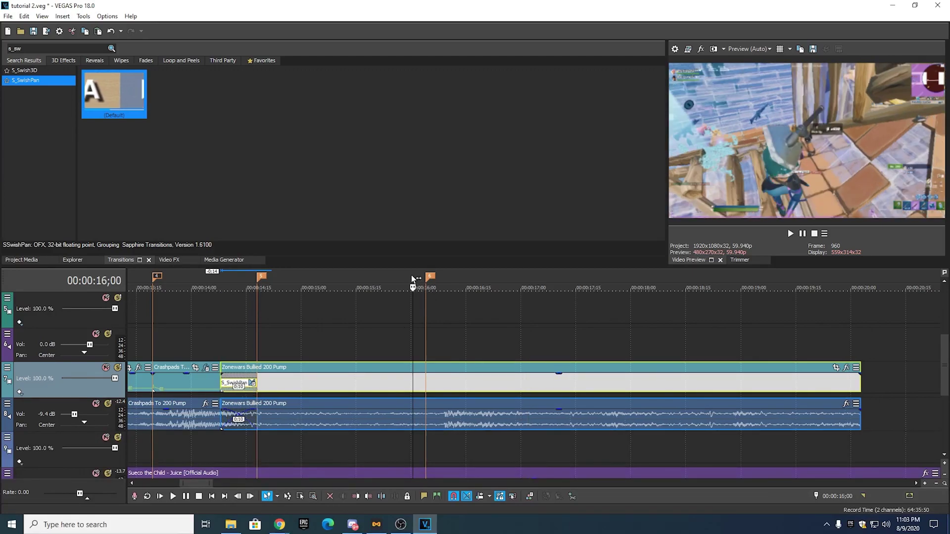
{"action": "key", "text": "space"}
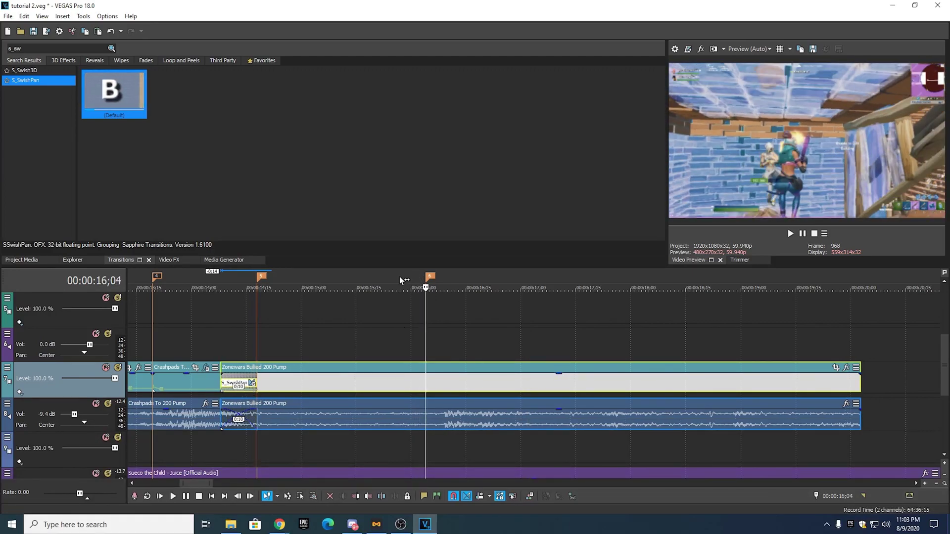
{"action": "key", "text": "space"}
{"action": "scroll", "coordinate": [420, 283], "scroll_direction": "down", "scroll_amount": 2}
{"action": "left_click", "coordinate": [385, 277]}
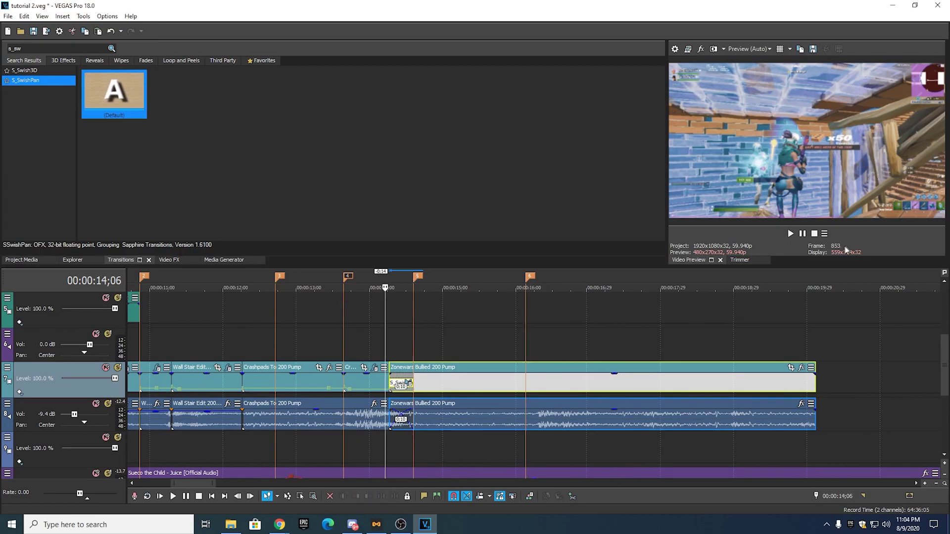
{"action": "left_click", "coordinate": [791, 234]}
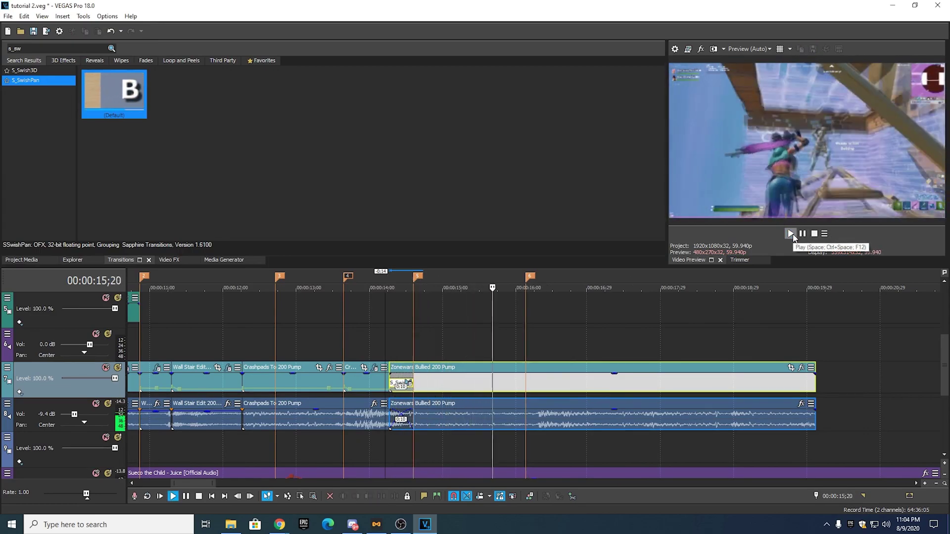
{"action": "left_click", "coordinate": [493, 277]}
{"action": "left_click", "coordinate": [802, 234]}
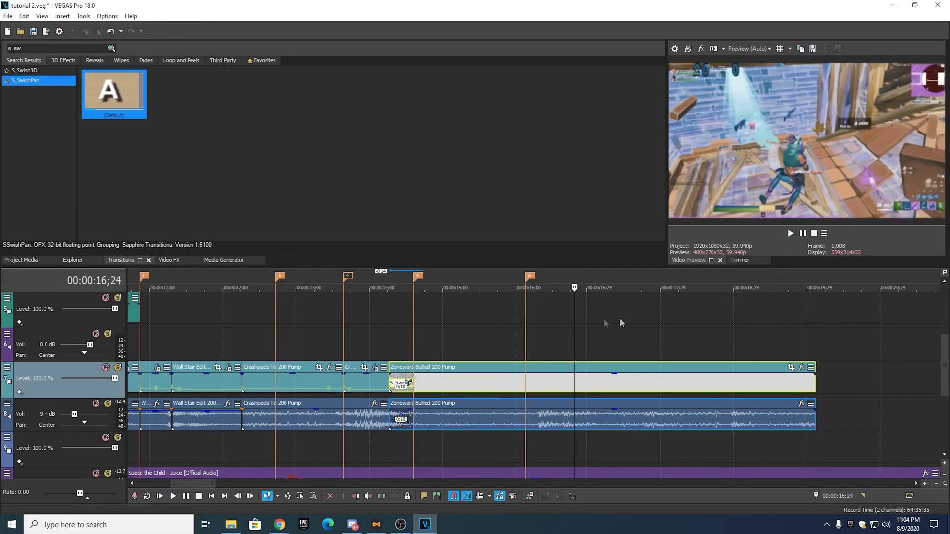
- Split the Zonewars Bullied 200 Pump clip at marker 6
{"action": "mouse_move", "coordinate": [935, 358]}
{"action": "left_mouse_down"}
{"action": "mouse_move", "coordinate": [935, 366]}
{"action": "mouse_move", "coordinate": [933, 342]}
{"action": "mouse_move", "coordinate": [926, 367]}
{"action": "left_mouse_up"}
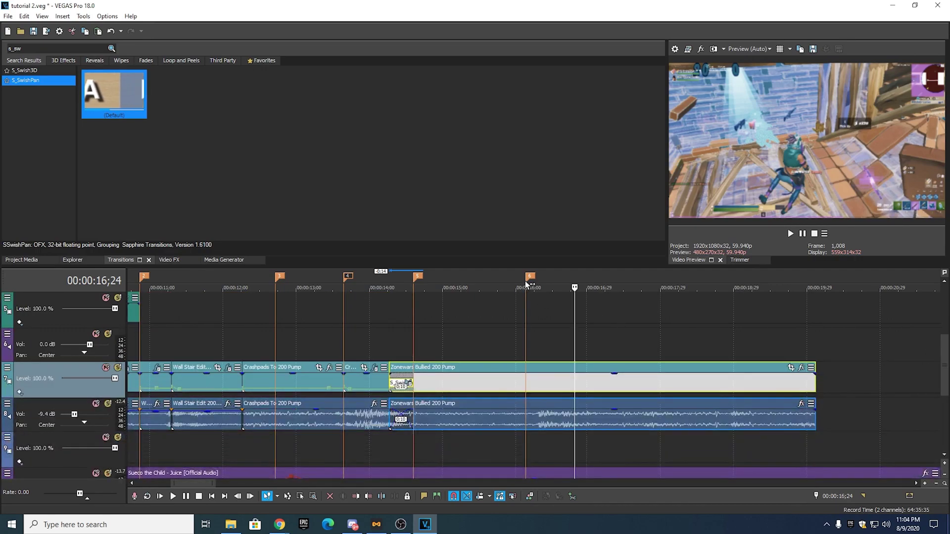
{"action": "left_click", "coordinate": [493, 279]}
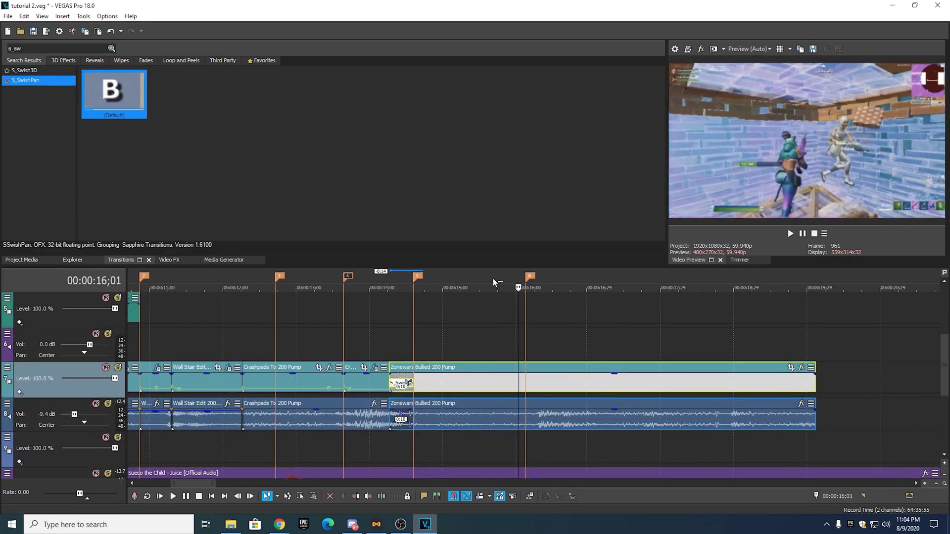
{"action": "left_click", "coordinate": [528, 283]}
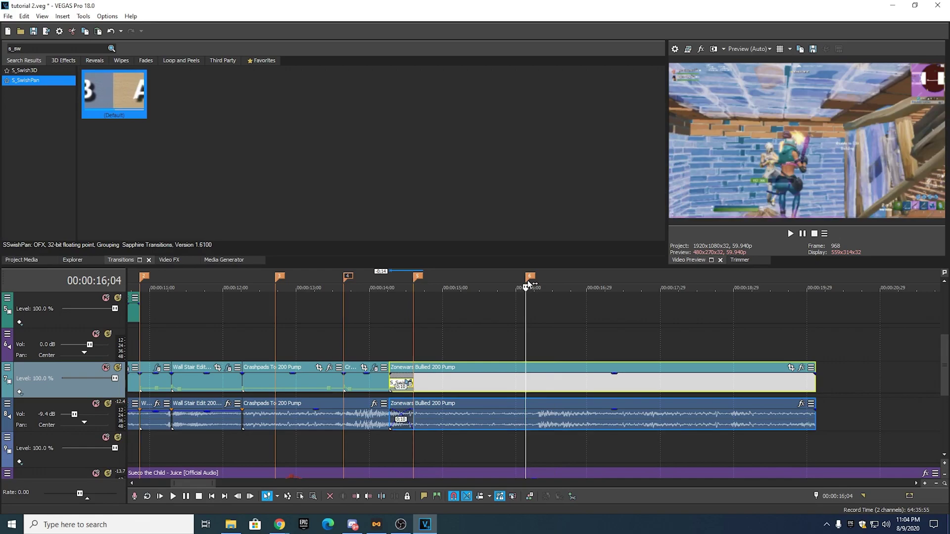
{"action": "key", "text": "s"}
- Copy the Bass_Swoosh sound effect at marker 4, paste it on the same track and move the copy to marker 5
{"action": "scroll", "coordinate": [535, 376], "scroll_direction": "down", "scroll_amount": 3}
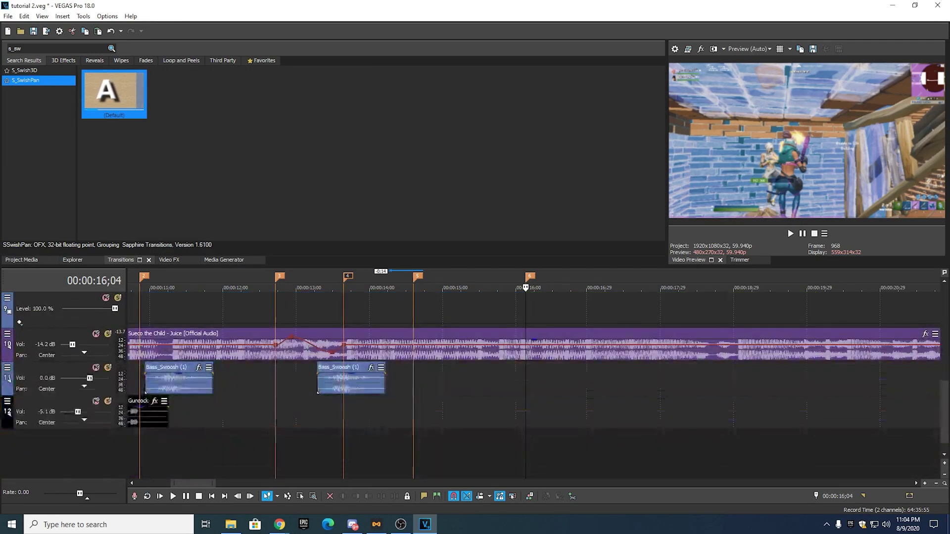
{"action": "scroll", "coordinate": [407, 313], "scroll_direction": "up", "scroll_amount": 2}
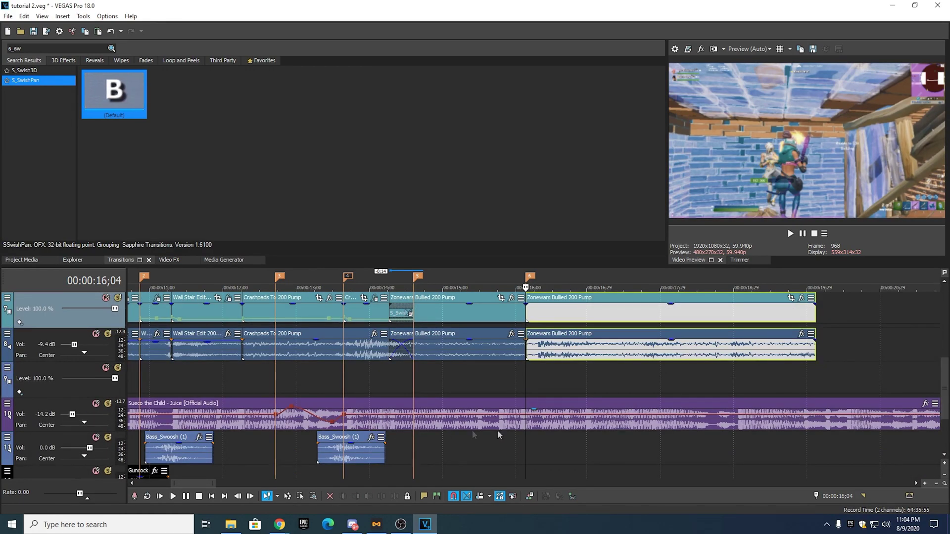
{"action": "scroll", "coordinate": [947, 401], "scroll_direction": "down", "scroll_amount": 2}
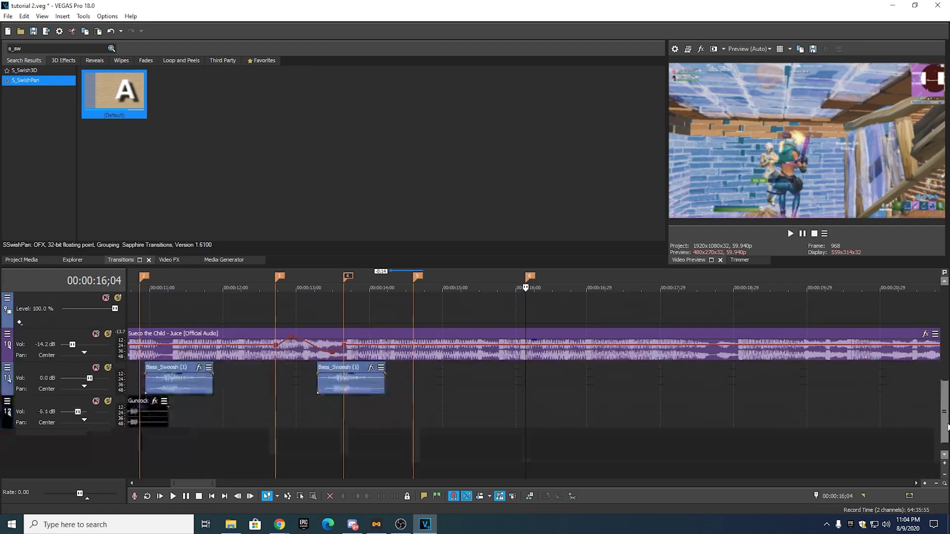
{"action": "right_click", "coordinate": [349, 394]}
{"action": "left_click", "coordinate": [386, 235]}
{"action": "right_click", "coordinate": [432, 378]}
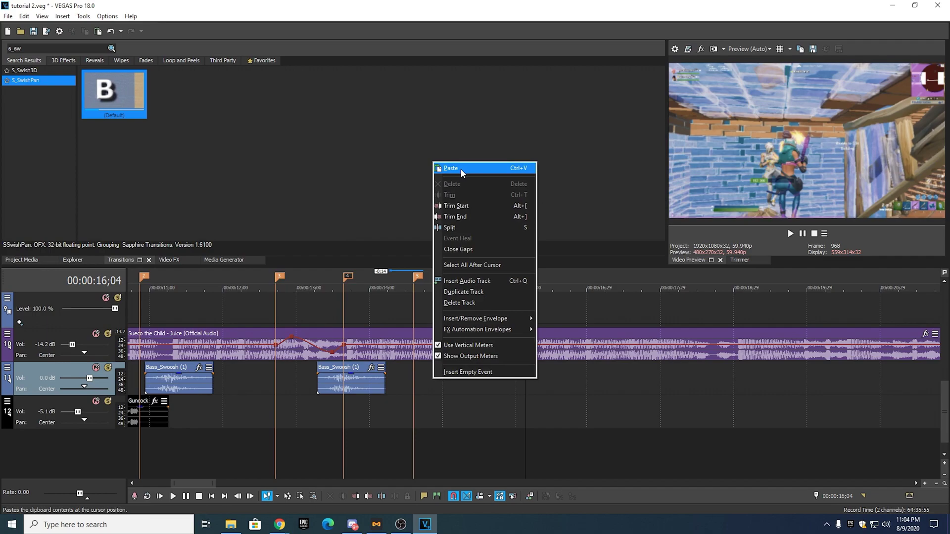
{"action": "left_click", "coordinate": [462, 169]}
{"action": "left_click_drag", "start_coordinate": [547, 391], "coordinate": [413, 391]}
- Add a marker at 00:00:14;08, where the S_SwishPan transition into the Zonewars clip starts
{"action": "scroll", "coordinate": [436, 384], "scroll_direction": "up", "scroll_amount": 4}
{"action": "left_click_drag", "start_coordinate": [197, 488], "coordinate": [189, 489]}
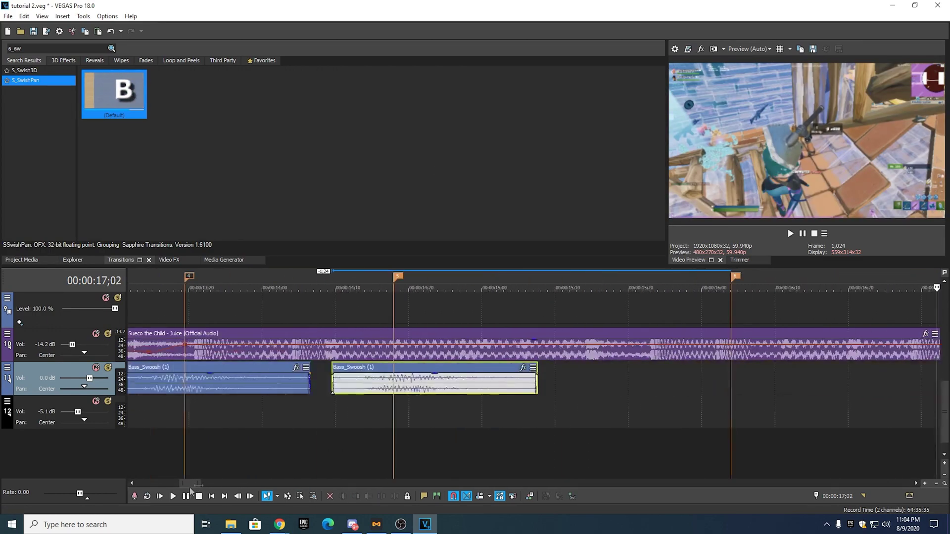
{"action": "scroll", "coordinate": [923, 360], "scroll_direction": "up", "scroll_amount": 3}
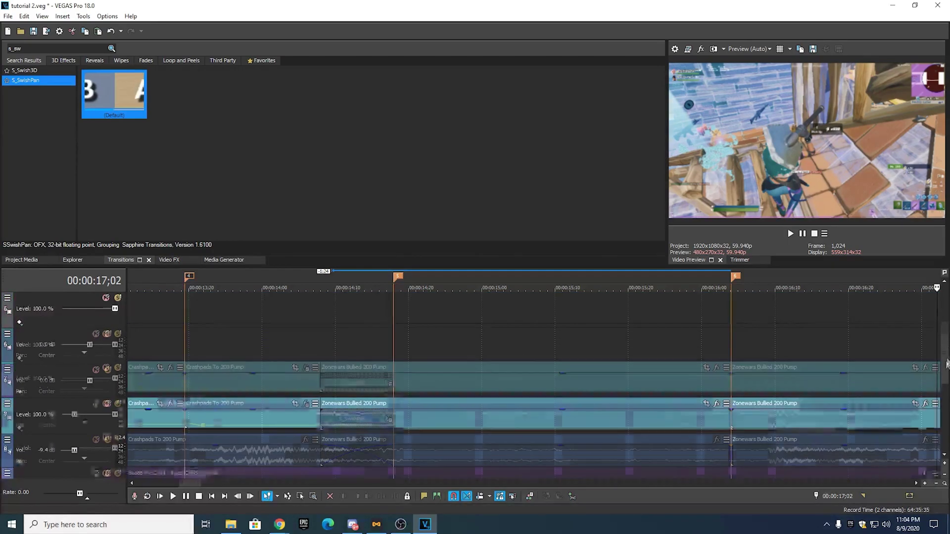
{"action": "left_click", "coordinate": [320, 281]}
{"action": "scroll", "coordinate": [411, 346], "scroll_direction": "down", "scroll_amount": 3}
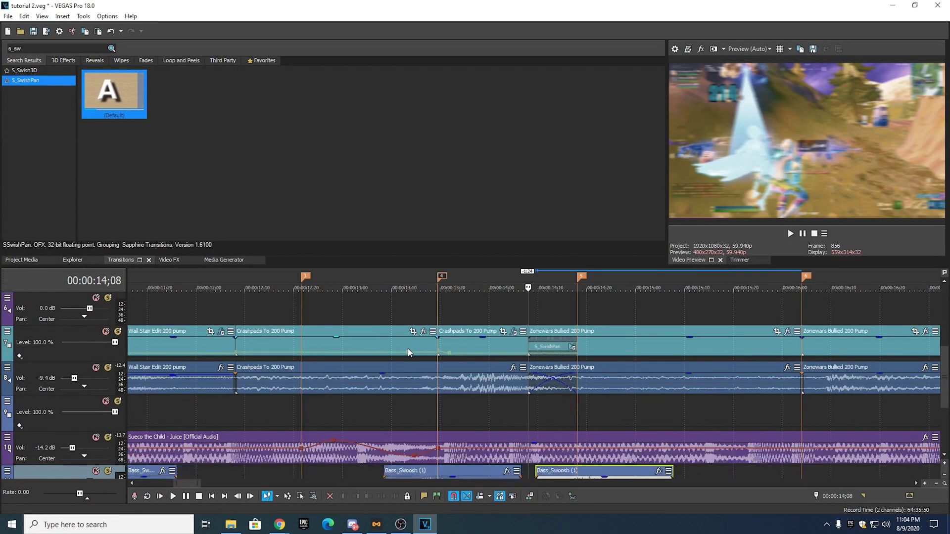
{"action": "scroll", "coordinate": [869, 408], "scroll_direction": "down", "scroll_amount": 3}
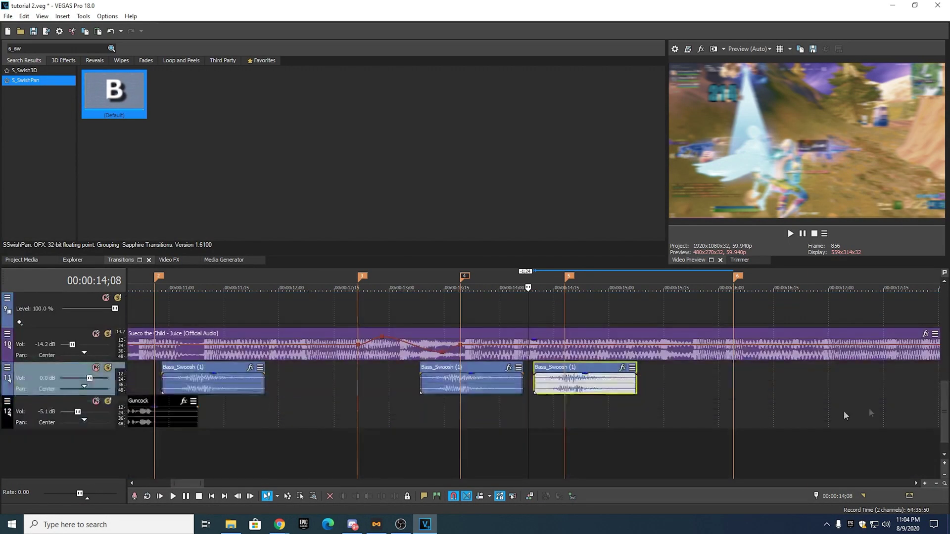
{"action": "scroll", "coordinate": [702, 416], "scroll_direction": "up", "scroll_amount": 5}
{"action": "left_click_drag", "start_coordinate": [551, 273], "coordinate": [529, 287]}
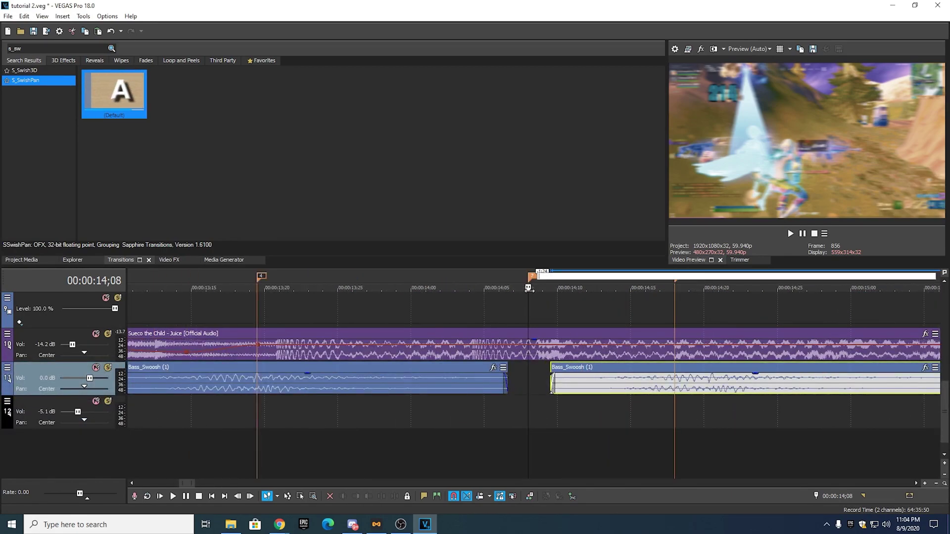
- Split the Bass_Swoosh event at marker 4 at 00:00:14;01 and cut away the part after the split
{"action": "left_click", "coordinate": [426, 270]}
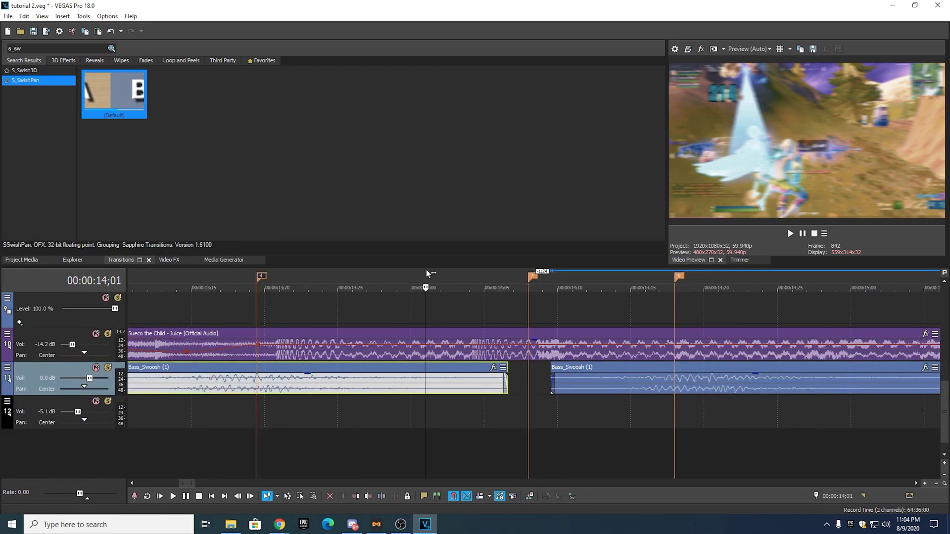
{"action": "key", "text": "s"}
{"action": "right_click", "coordinate": [462, 390]}
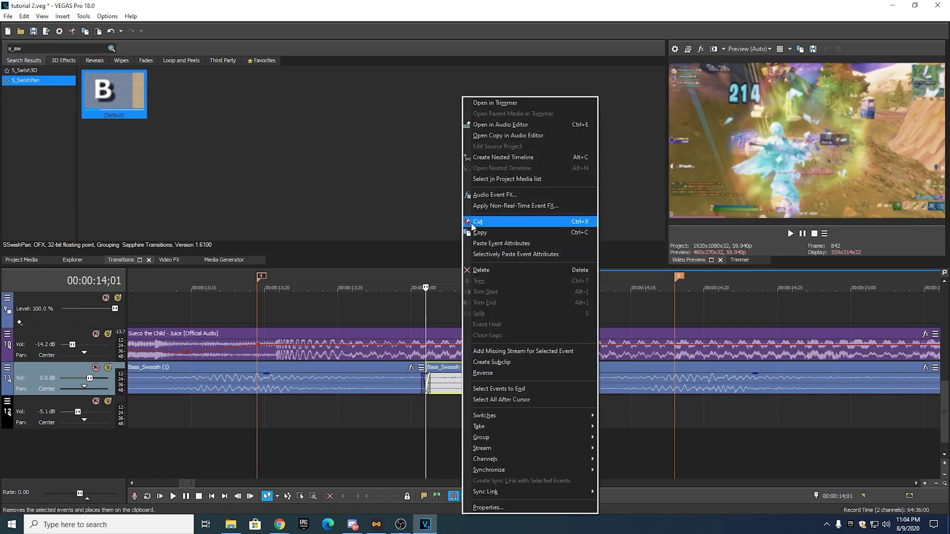
{"action": "left_click", "coordinate": [478, 221]}
{"action": "scroll", "coordinate": [708, 382], "scroll_direction": "down", "scroll_amount": 3}
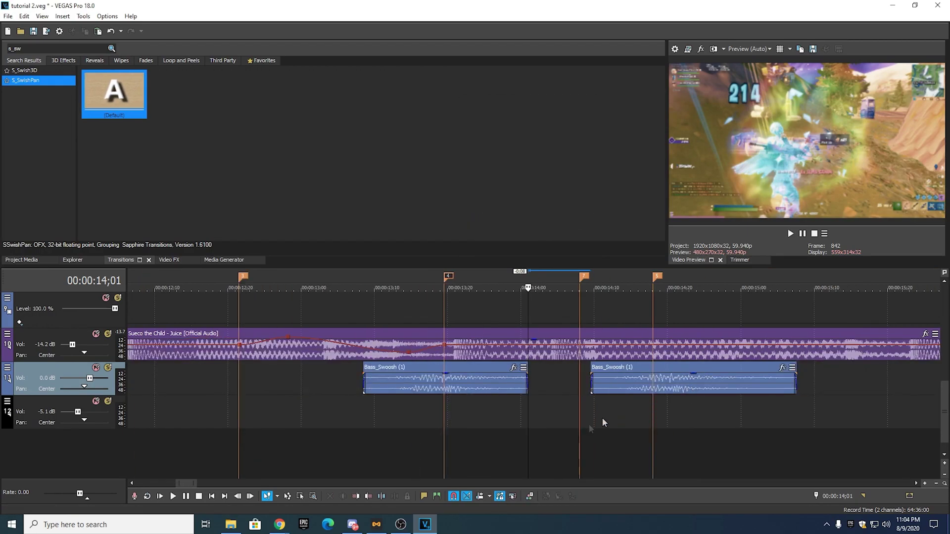
- Cut off the last Bass_Swoosh event's start at 00:00:14;05 and move the rest onto track 12, around the marker at 00:00:14;08
{"action": "left_click_drag", "start_coordinate": [636, 384], "coordinate": [581, 387]}
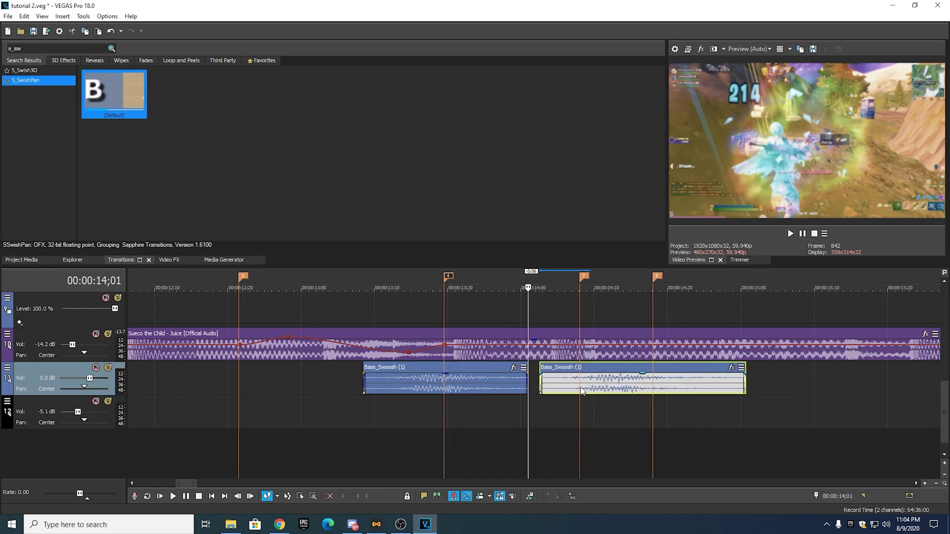
{"action": "left_click", "coordinate": [550, 285]}
{"action": "left_click", "coordinate": [558, 280]}
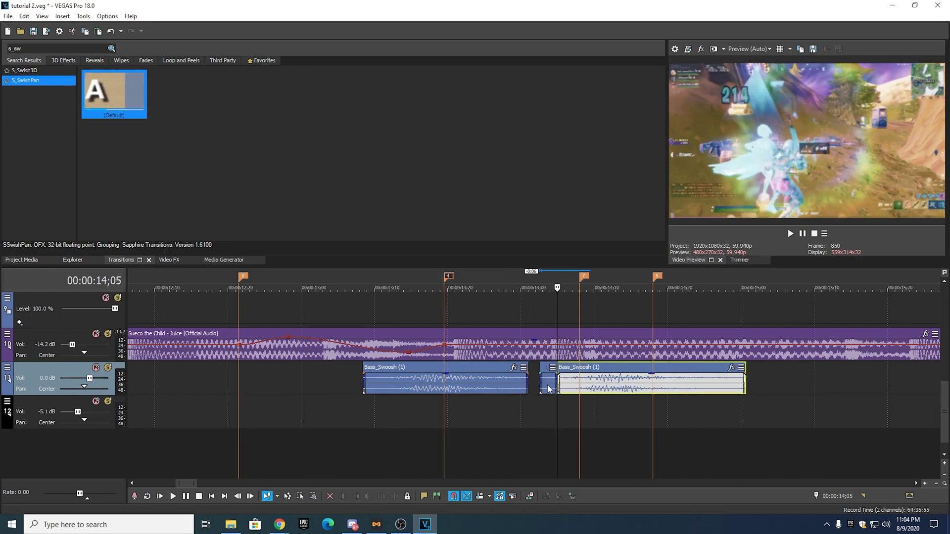
{"action": "right_click", "coordinate": [553, 372]}
{"action": "left_click", "coordinate": [566, 226]}
{"action": "left_click_drag", "start_coordinate": [589, 384], "coordinate": [556, 385]}
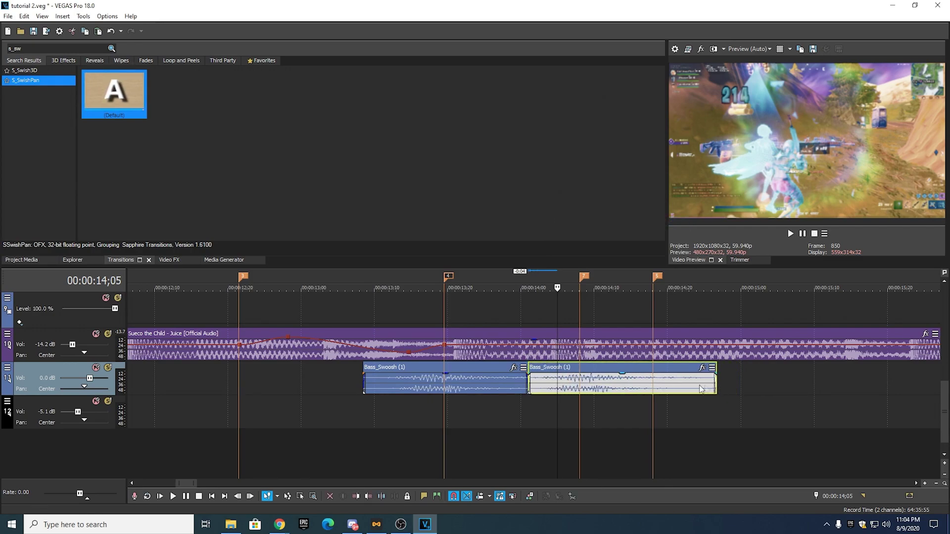
{"action": "left_click_drag", "start_coordinate": [647, 395], "coordinate": [589, 418]}
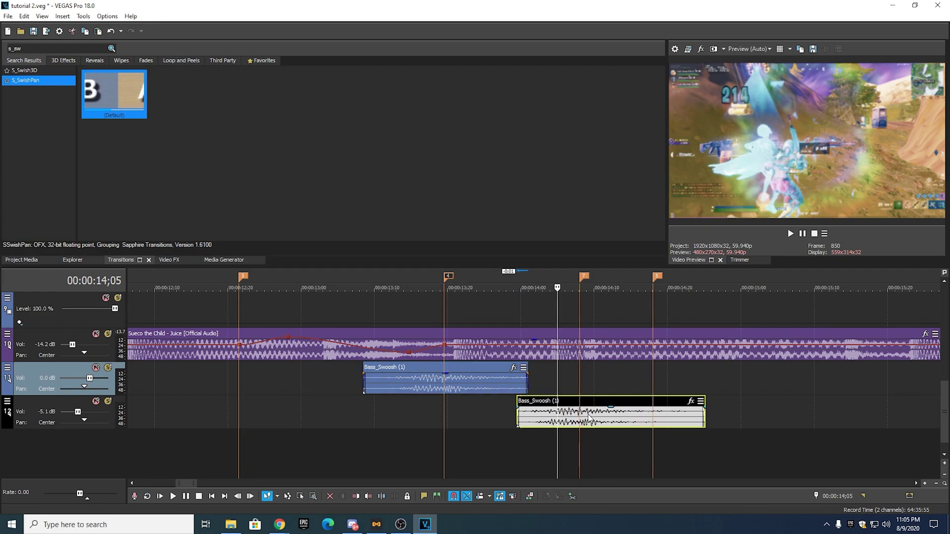
{"action": "right_click", "coordinate": [589, 455]}
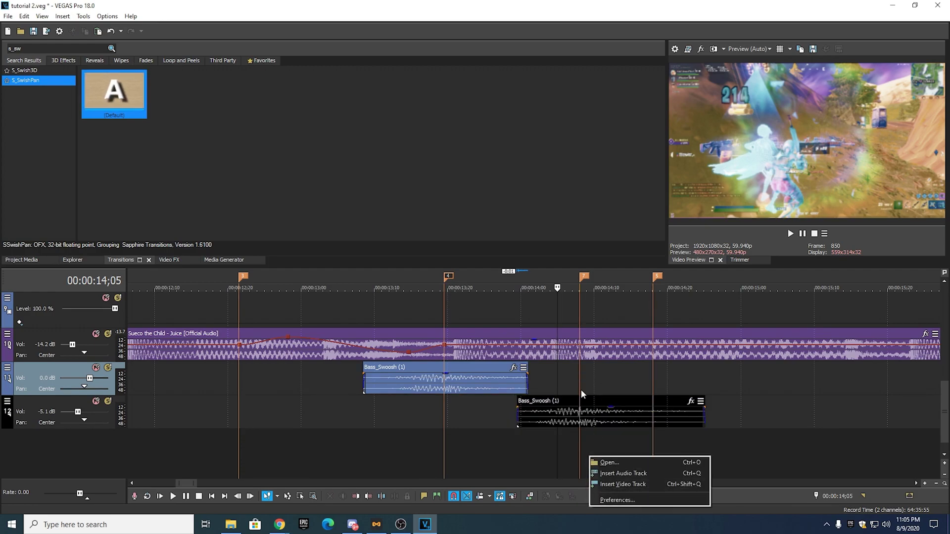
{"action": "left_click", "coordinate": [619, 486]}
{"action": "key", "text": "ctrl+z"}
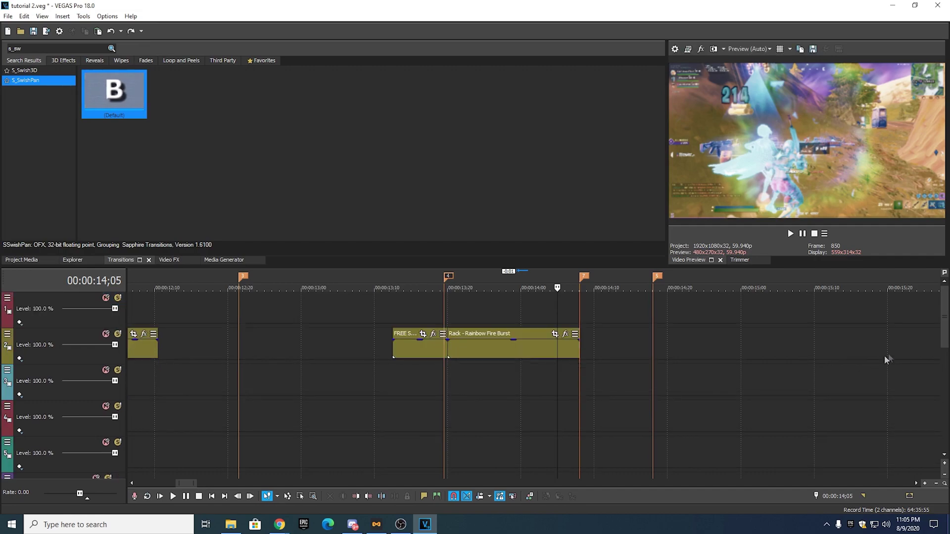
- Insert a new audio track below track 12 and move the last Bass_Swoosh event down onto it, keeping its timing
{"action": "scroll", "coordinate": [650, 446], "scroll_direction": "down", "scroll_amount": 5}
{"action": "right_click", "coordinate": [519, 454]}
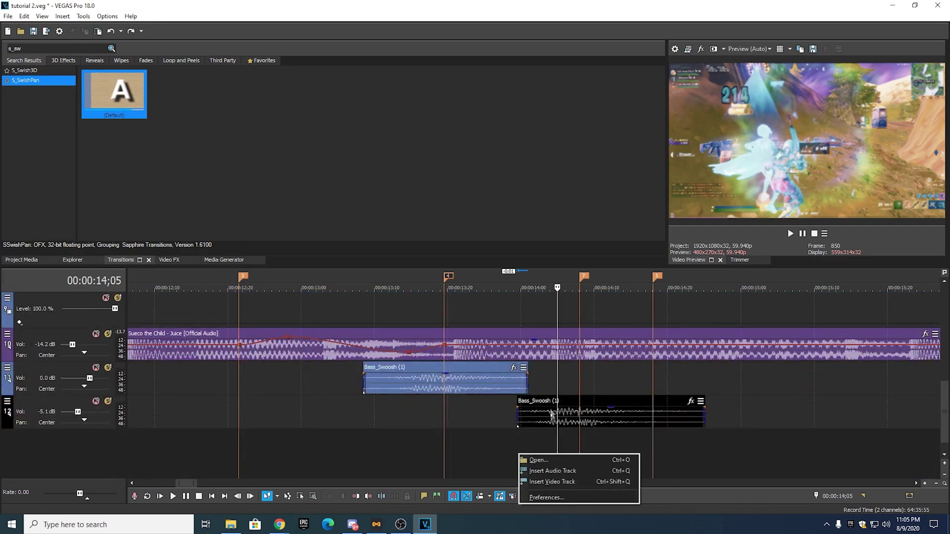
{"action": "left_click", "coordinate": [552, 471]}
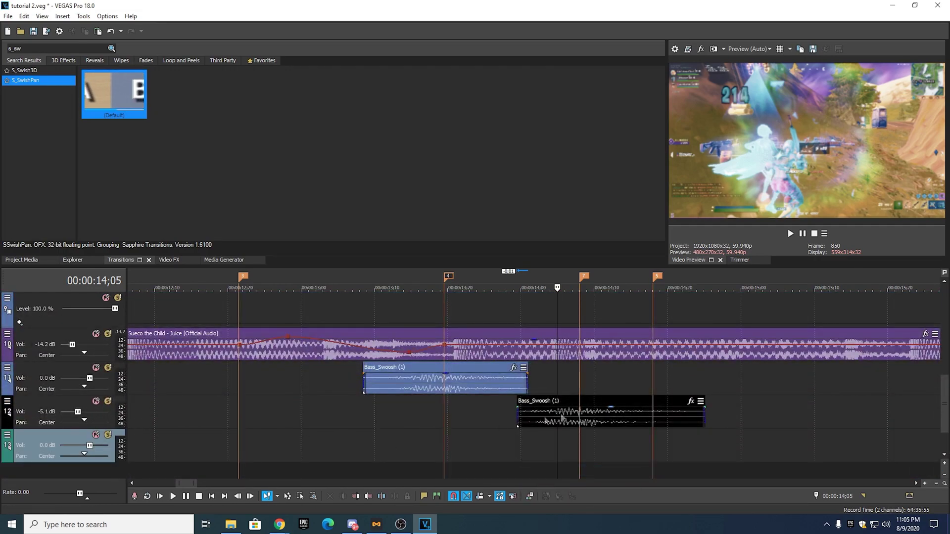
{"action": "left_click_drag", "start_coordinate": [600, 420], "coordinate": [597, 443]}
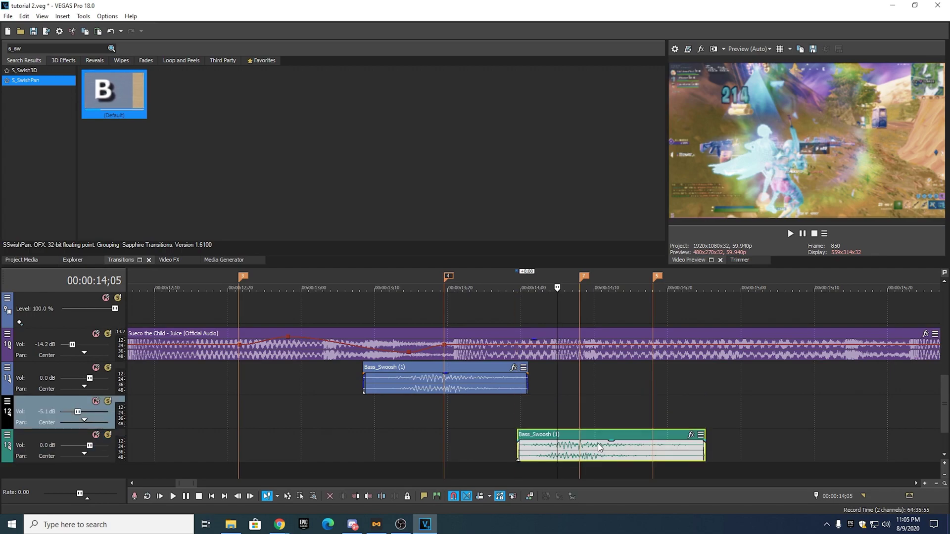
{"action": "scroll", "coordinate": [602, 430], "scroll_direction": "down", "scroll_amount": 8}
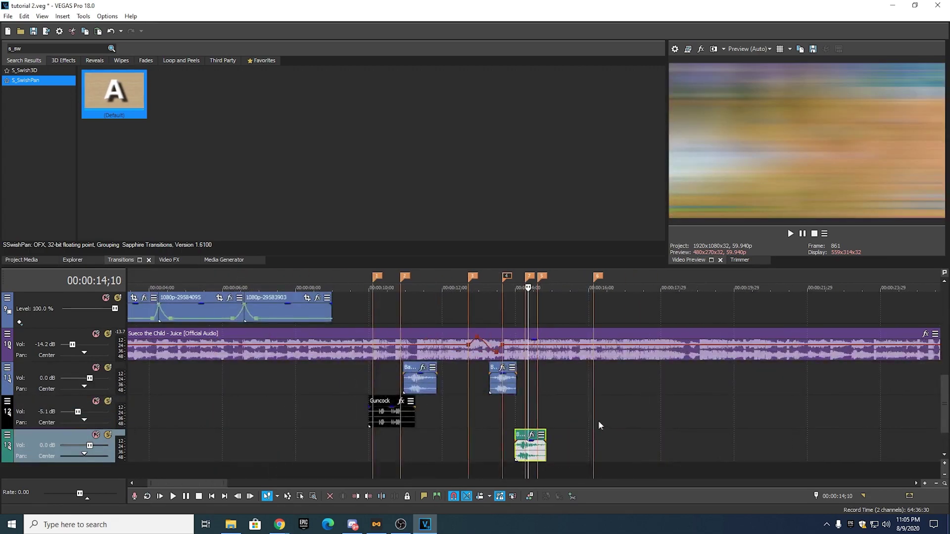
{"action": "scroll", "coordinate": [448, 352], "scroll_direction": "up", "scroll_amount": 5}
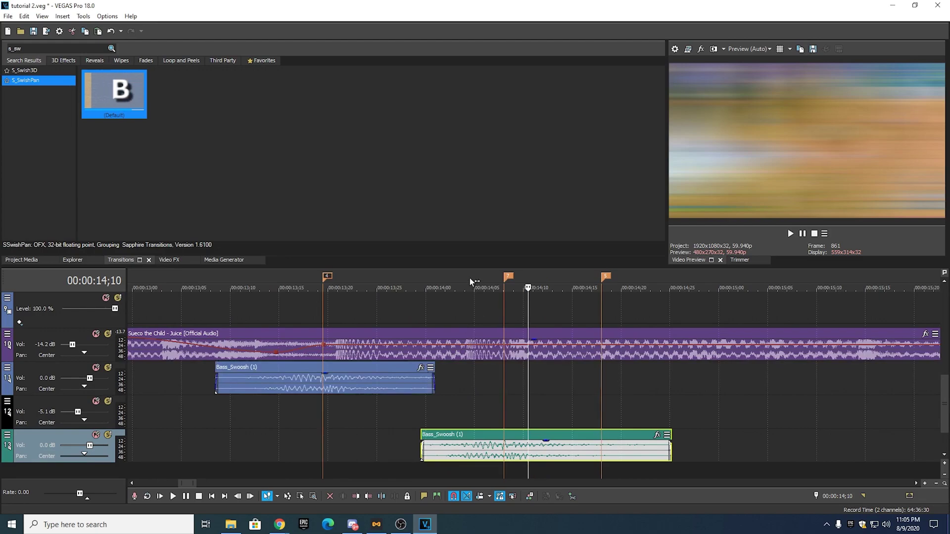
- Examine the Zonewars clips on track 7 from the S_SwishPan transition to marker 6
{"action": "left_click_drag", "start_coordinate": [945, 391], "coordinate": [945, 366]}
{"action": "scroll", "coordinate": [639, 391], "scroll_direction": "down", "scroll_amount": 3}
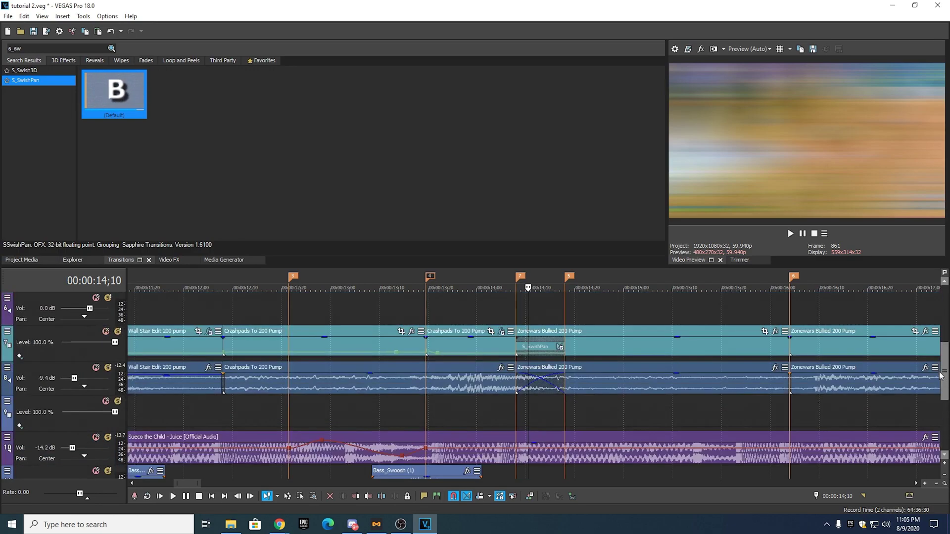
{"action": "left_click", "coordinate": [495, 278]}
{"action": "left_click_drag", "start_coordinate": [193, 486], "coordinate": [200, 485]}
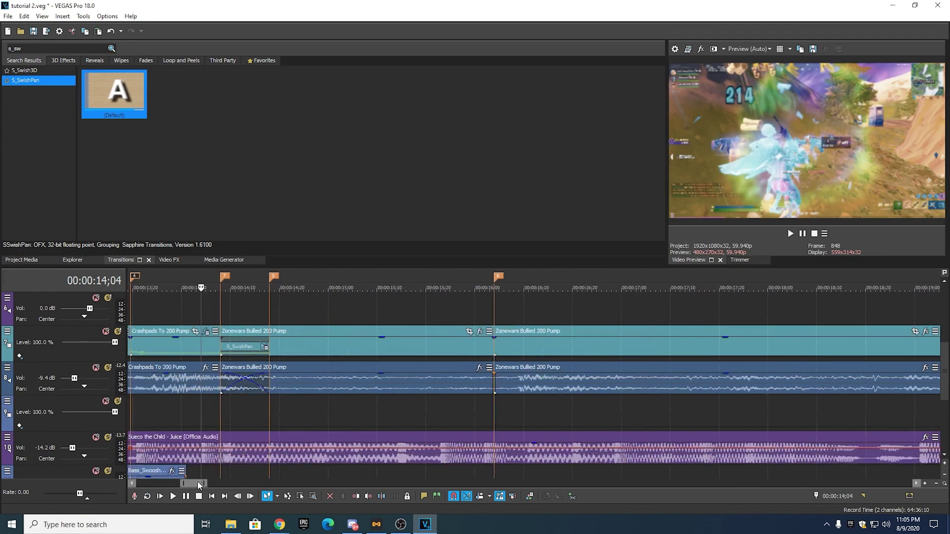
{"action": "scroll", "coordinate": [455, 316], "scroll_direction": "down", "scroll_amount": 2}
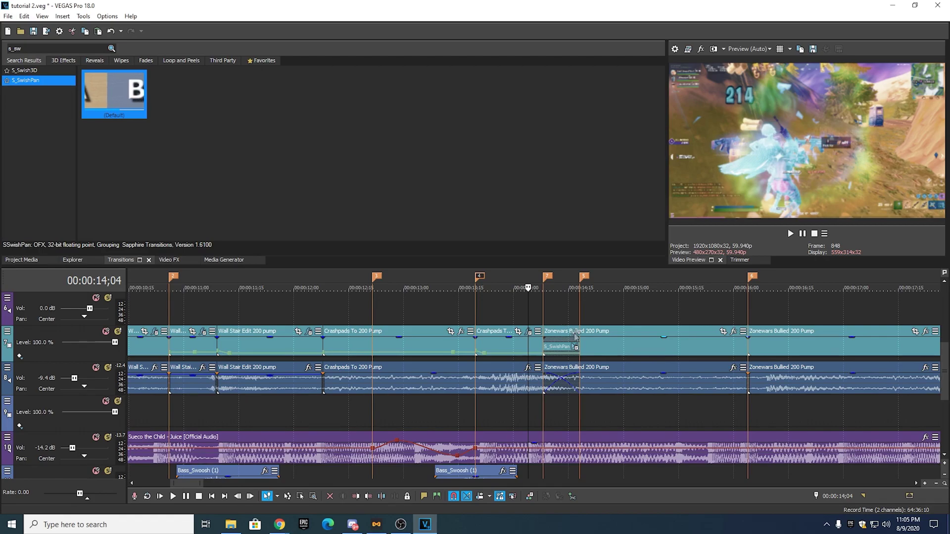
{"action": "left_click_drag", "start_coordinate": [183, 485], "coordinate": [204, 486]}
{"action": "scroll", "coordinate": [471, 372], "scroll_direction": "down", "scroll_amount": 3}
{"action": "scroll", "coordinate": [531, 340], "scroll_direction": "up", "scroll_amount": 2}
{"action": "scroll", "coordinate": [532, 340], "scroll_direction": "up", "scroll_amount": 2}
{"action": "left_click", "coordinate": [335, 286]}
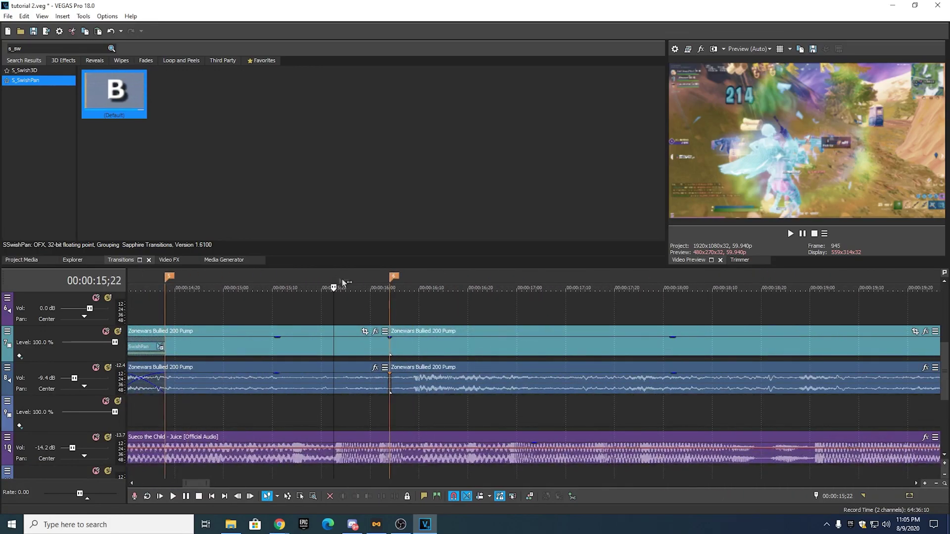
{"action": "scroll", "coordinate": [352, 294], "scroll_direction": "down", "scroll_amount": 1}
{"action": "left_click", "coordinate": [416, 285]}
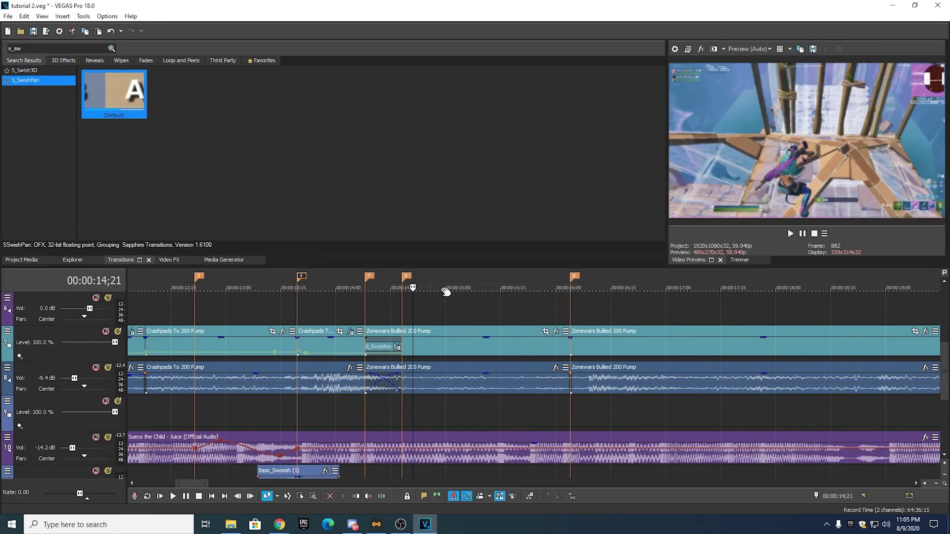
- Play the Zonewars clip from just after marker 5 and add a marker on the beat at 00:00:15;13
{"action": "left_click", "coordinate": [788, 235]}
{"action": "left_click", "coordinate": [371, 282]}
{"action": "left_click", "coordinate": [352, 284]}
{"action": "left_click", "coordinate": [416, 284]}
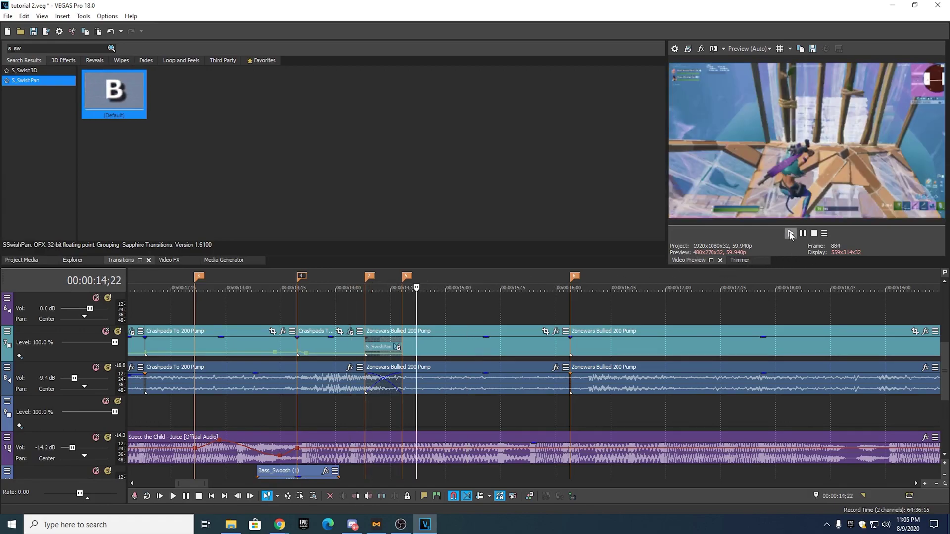
{"action": "left_click", "coordinate": [791, 235]}
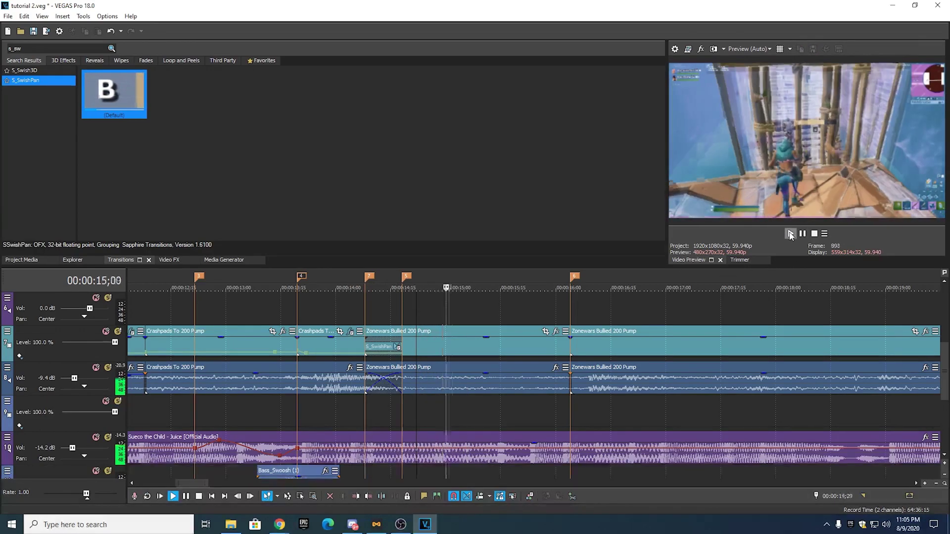
{"action": "left_click", "coordinate": [415, 283]}
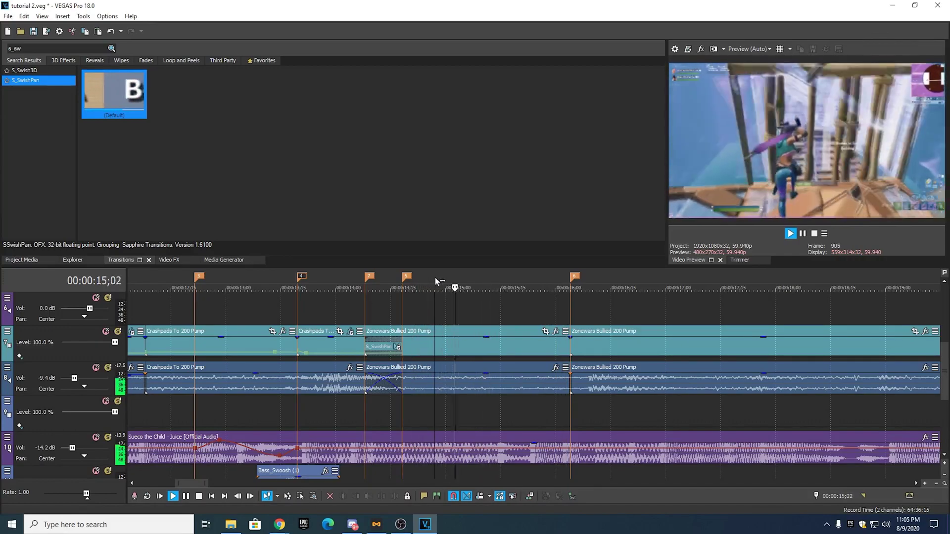
{"action": "left_click", "coordinate": [435, 277]}
{"action": "key", "text": "m"}
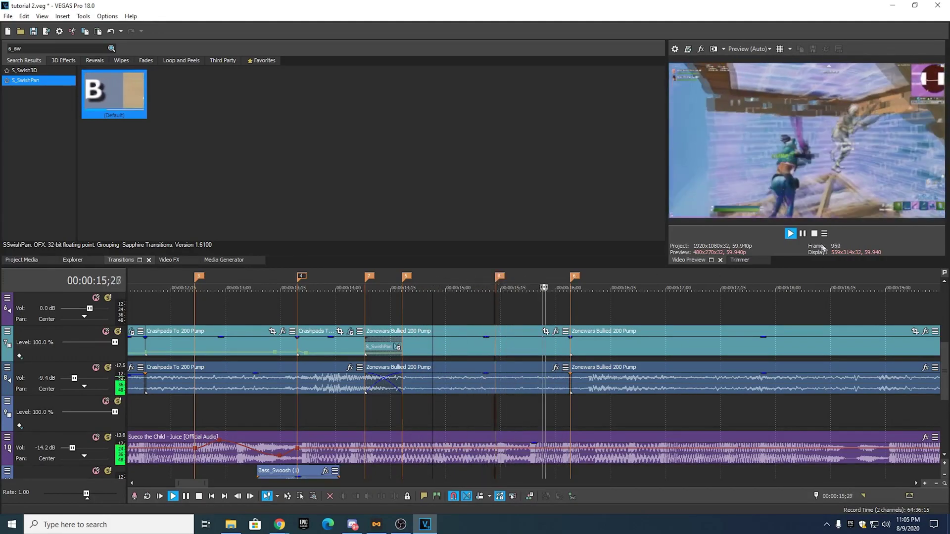
{"action": "key", "text": "space"}
- Split the Zonewars clip at the new marker at 00:00:15;13 and select the part before marker 6
{"action": "left_click", "coordinate": [508, 331]}
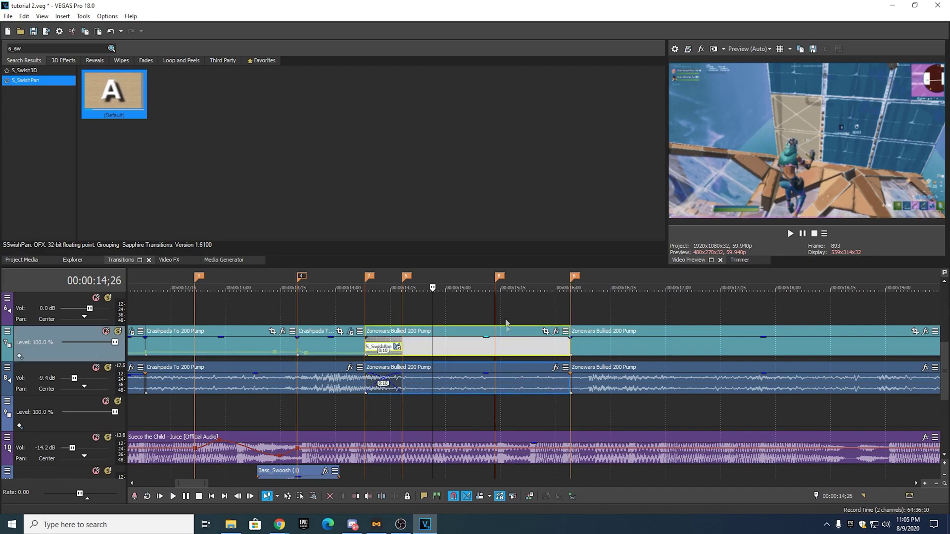
{"action": "key", "text": "ctrl+Right"}
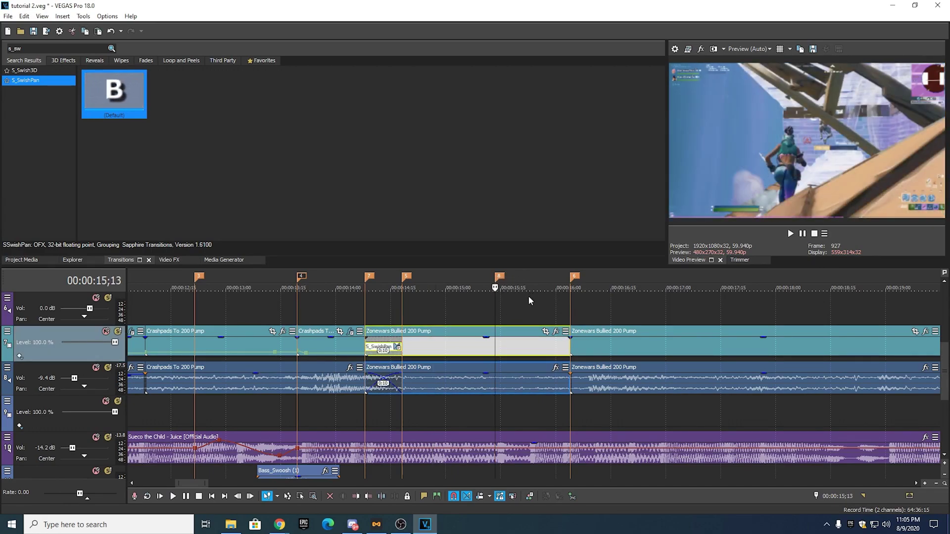
{"action": "key", "text": "s"}
{"action": "left_click", "coordinate": [524, 351]}
- Find the Sepia video effect and apply its black preset to the short Zonewars piece between 00:00:15;13 and marker 6
{"action": "left_click_drag", "start_coordinate": [29, 49], "coordinate": [5, 48]}
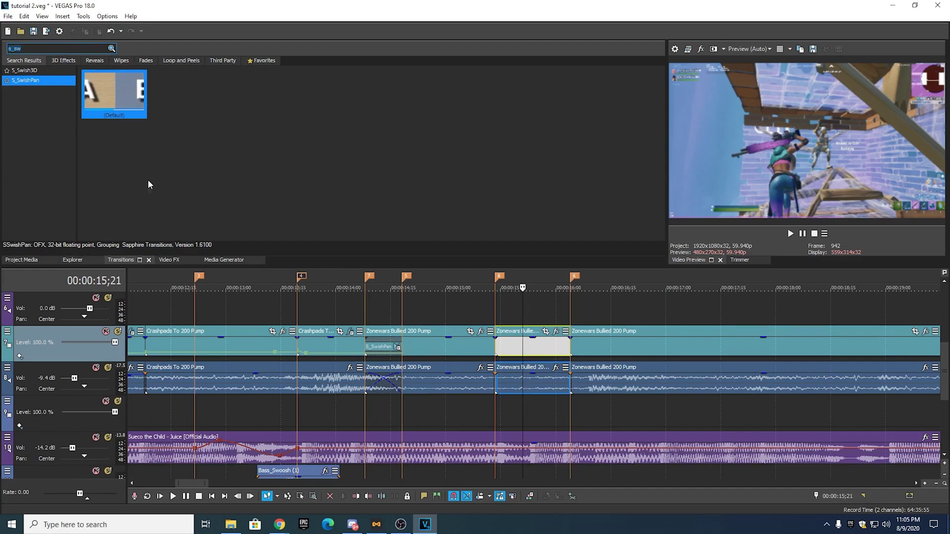
{"action": "left_click", "coordinate": [169, 260]}
{"action": "type", "text": "se"}
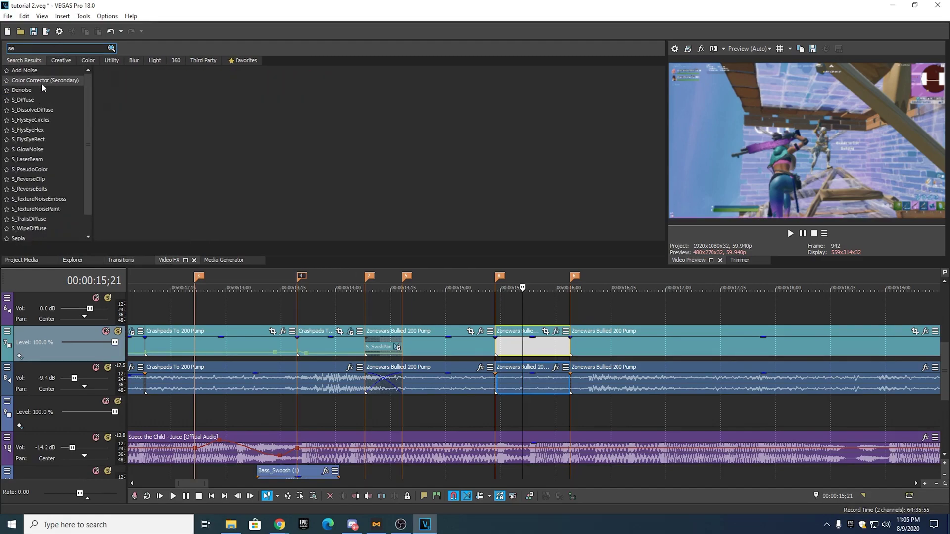
{"action": "type", "text": "pi"}
{"action": "left_click", "coordinate": [37, 74]}
{"action": "left_click_drag", "start_coordinate": [565, 113], "coordinate": [534, 346]}
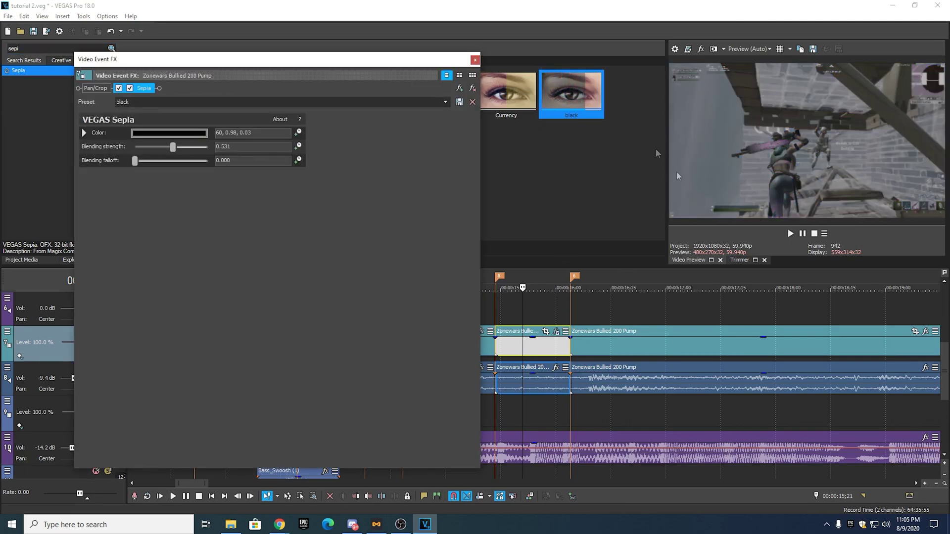
{"action": "left_click", "coordinate": [475, 60]}
- Split the music event on track 10 at 00:00:15;13 and at marker 6, 00:00:16;04
{"action": "left_click_drag", "start_coordinate": [944, 376], "coordinate": [944, 388]}
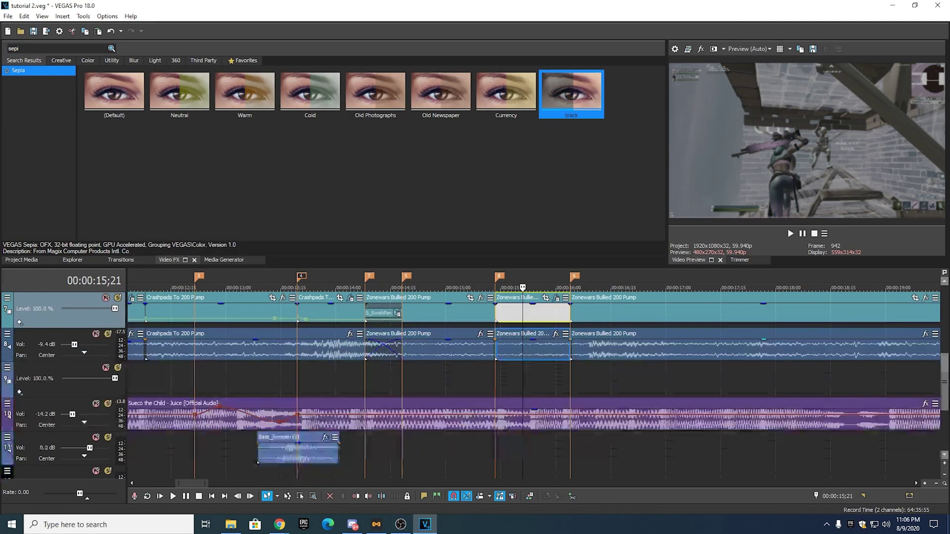
{"action": "left_click", "coordinate": [497, 415]}
{"action": "key", "text": "s"}
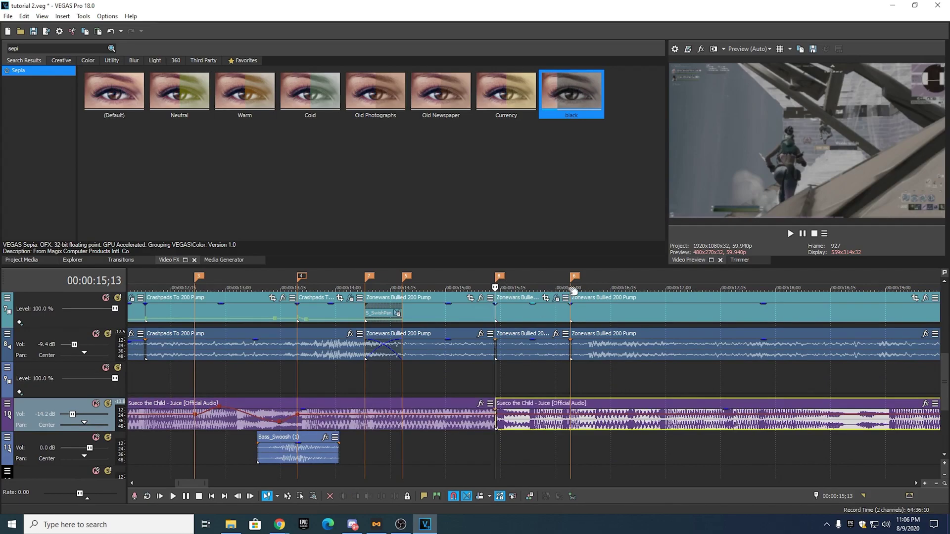
{"action": "left_click", "coordinate": [571, 290]}
{"action": "key", "text": "s"}
{"action": "left_click", "coordinate": [555, 404]}
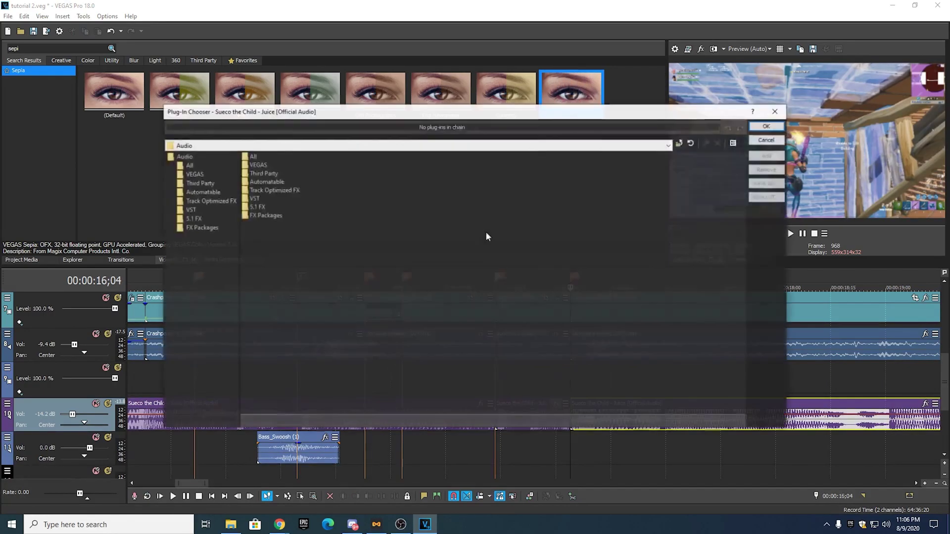
{"action": "left_click", "coordinate": [249, 157]}
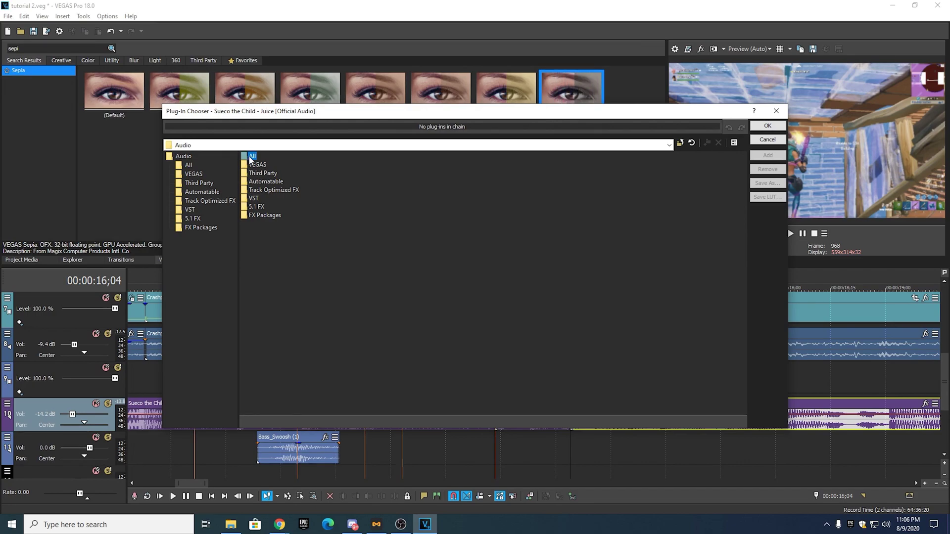
{"action": "left_click", "coordinate": [776, 111]}
- Add the Amplitude Modulation effect with the muffle preset to the short music piece between 00:00:15;13 and marker 6
{"action": "left_click", "coordinate": [556, 403]}
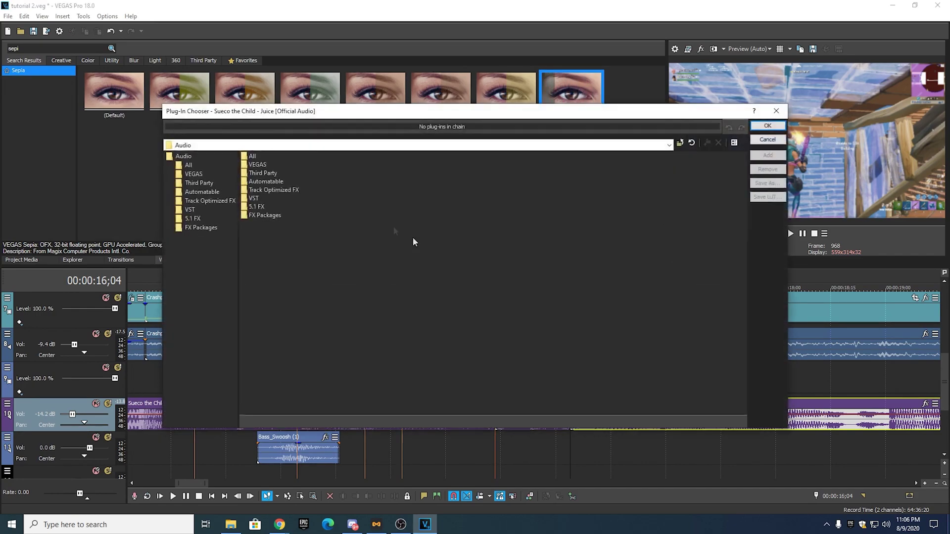
{"action": "double_click", "coordinate": [251, 157]}
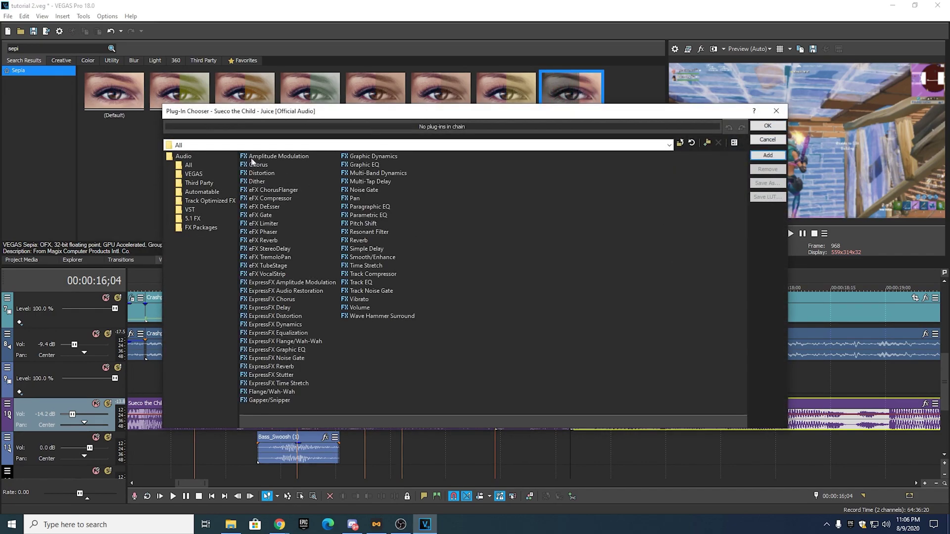
{"action": "left_click", "coordinate": [766, 126]}
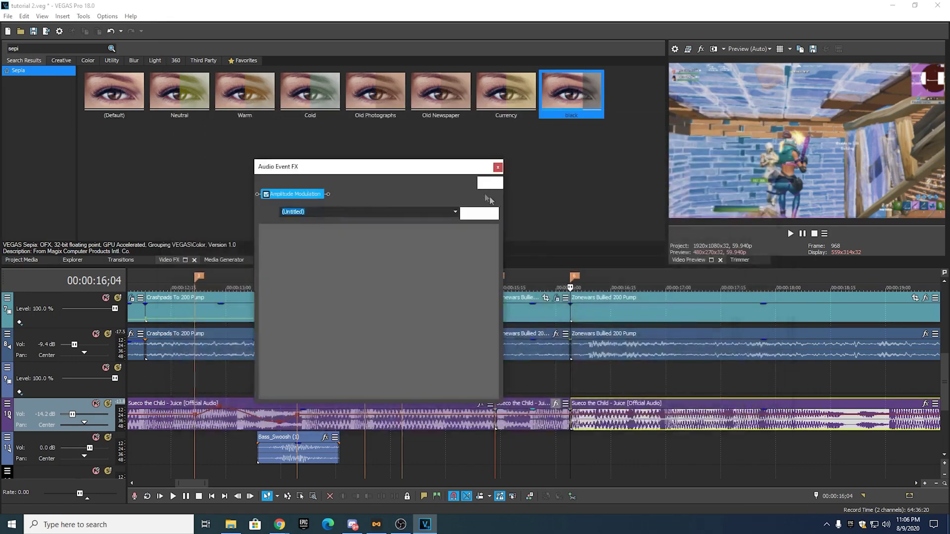
{"action": "left_click", "coordinate": [456, 212]}
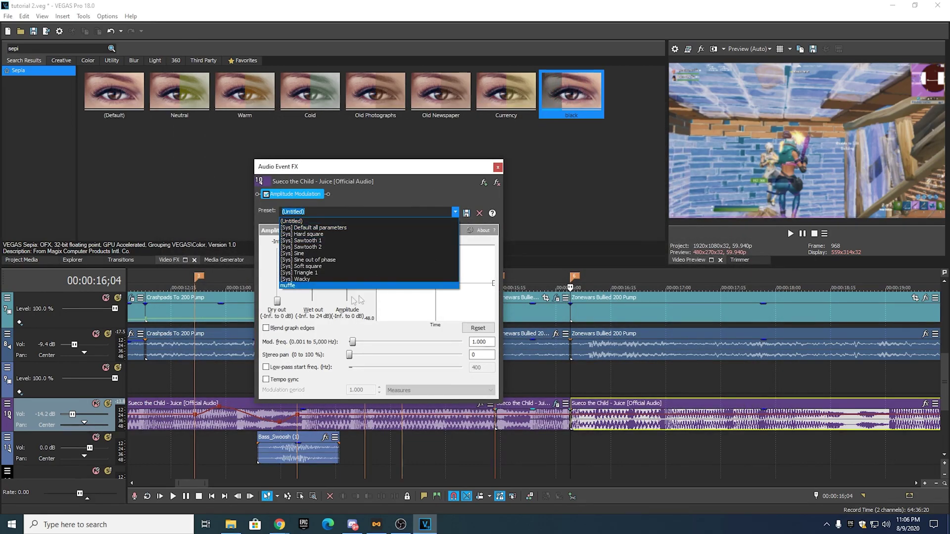
{"action": "left_click", "coordinate": [346, 294]}
{"action": "left_click", "coordinate": [456, 212]}
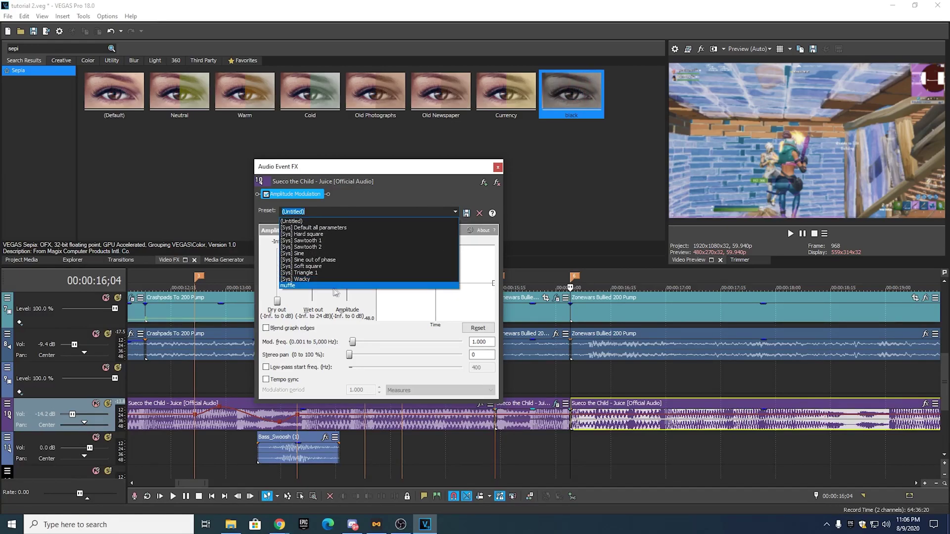
{"action": "left_click", "coordinate": [316, 292]}
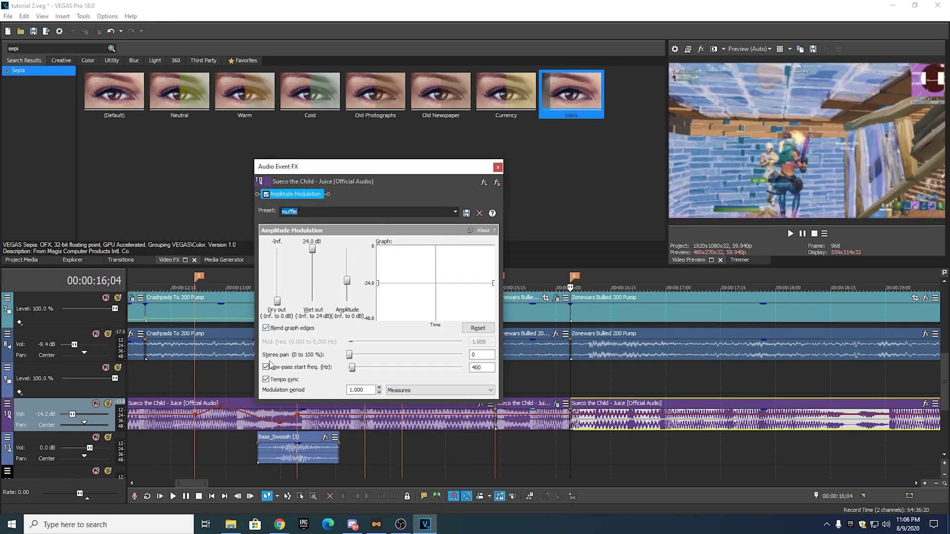
{"action": "left_click", "coordinate": [497, 169]}
- Play back the passage through the sepia clip and muffled music up to marker 6 to check both effects
{"action": "key", "text": "Left"}
{"action": "key", "text": "Left"}
{"action": "key", "text": "Left"}
{"action": "key", "text": "Left"}
{"action": "key", "text": "Left"}
{"action": "key", "text": "Left"}
{"action": "key", "text": "Left"}
{"action": "key", "text": "Left"}
{"action": "key", "text": "Left"}
{"action": "key", "text": "Left"}
{"action": "key", "text": "Left"}
{"action": "key", "text": "Left"}
{"action": "key", "text": "Left"}
{"action": "key", "text": "Left"}
{"action": "key", "text": "Left"}
{"action": "key", "text": "Left"}
{"action": "key", "text": "Left"}
{"action": "key", "text": "Left"}
{"action": "key", "text": "Left"}
{"action": "key", "text": "Left"}
{"action": "left_click", "coordinate": [785, 234]}
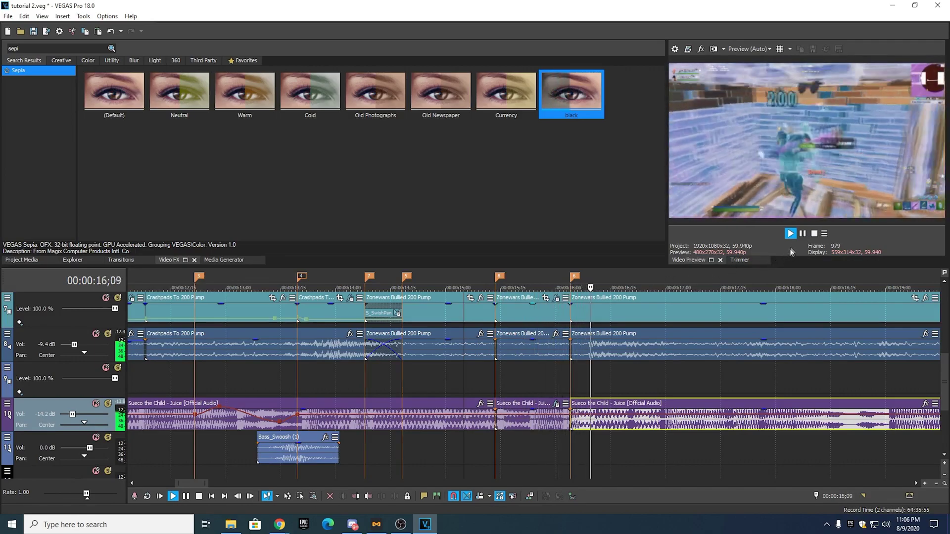
{"action": "left_click", "coordinate": [802, 234]}
{"action": "left_click", "coordinate": [517, 419]}
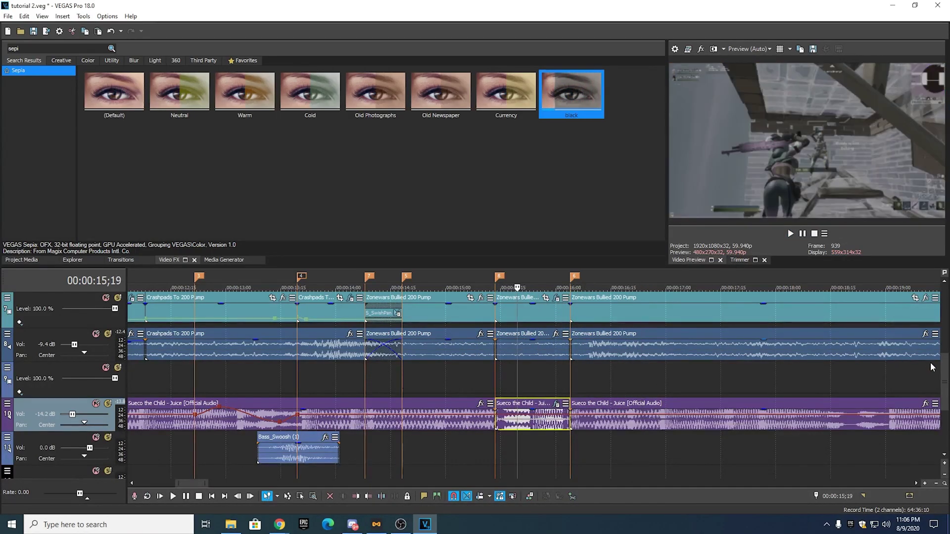
{"action": "mouse_move", "coordinate": [945, 383]}
{"action": "left_mouse_down"}
{"action": "mouse_move", "coordinate": [940, 306]}
{"action": "mouse_move", "coordinate": [942, 358]}
{"action": "mouse_move", "coordinate": [931, 382]}
{"action": "left_mouse_up"}
{"action": "left_click", "coordinate": [791, 234]}
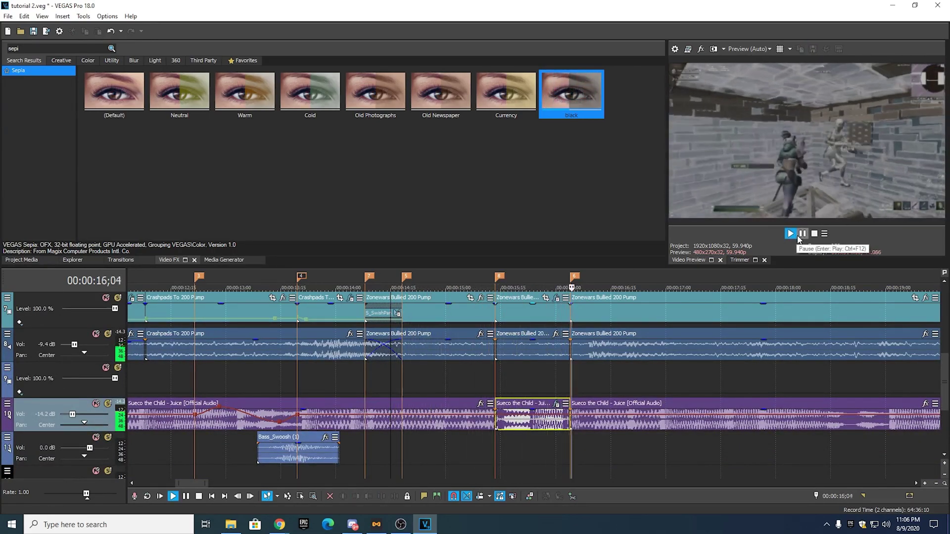
{"action": "left_click", "coordinate": [802, 235]}
- Copy a Bass_Swoosh sound on track 11, paste it near 00:00:16;06, and move the copy back so it straddles marker 6
{"action": "left_click", "coordinate": [580, 322]}
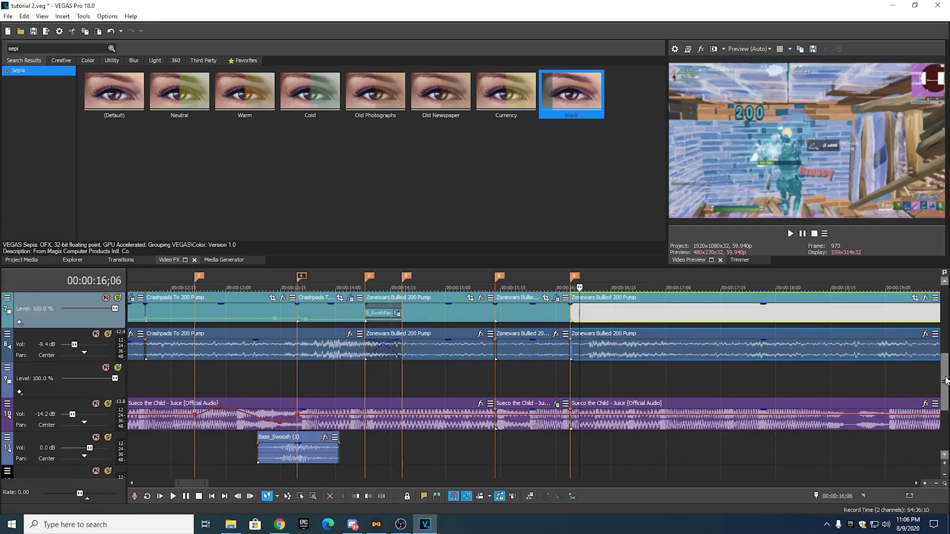
{"action": "left_click_drag", "start_coordinate": [944, 377], "coordinate": [945, 411]}
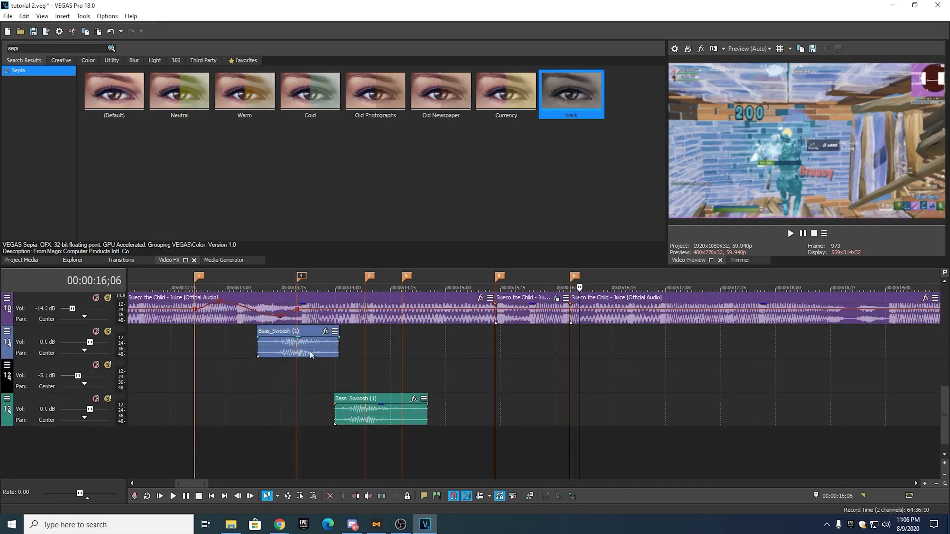
{"action": "right_click", "coordinate": [311, 353]}
{"action": "left_click", "coordinate": [330, 233]}
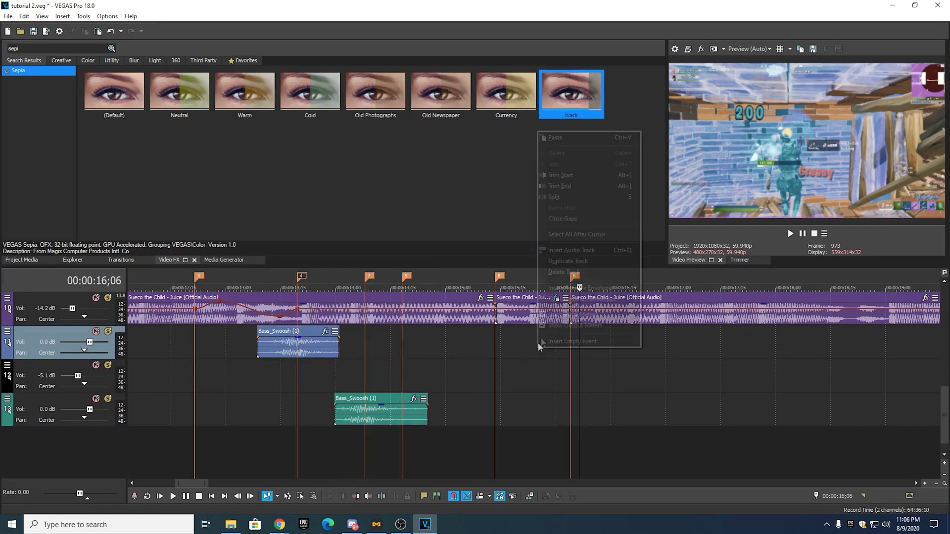
{"action": "right_click", "coordinate": [537, 347]}
{"action": "left_click", "coordinate": [564, 138]}
{"action": "left_click", "coordinate": [567, 288]}
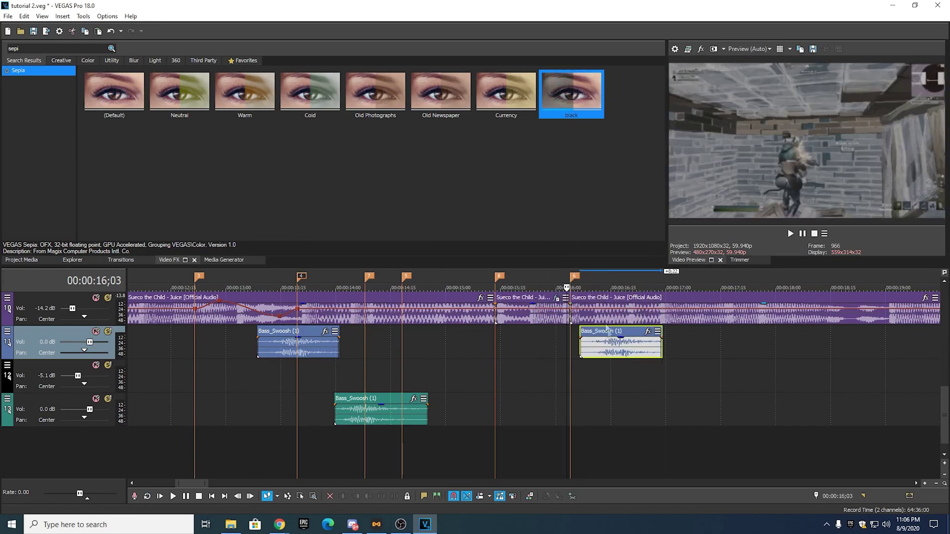
{"action": "left_click_drag", "start_coordinate": [615, 349], "coordinate": [524, 352]}
{"action": "scroll", "coordinate": [570, 351], "scroll_direction": "up", "scroll_amount": 3}
{"action": "scroll", "coordinate": [605, 358], "scroll_direction": "down", "scroll_amount": 5}
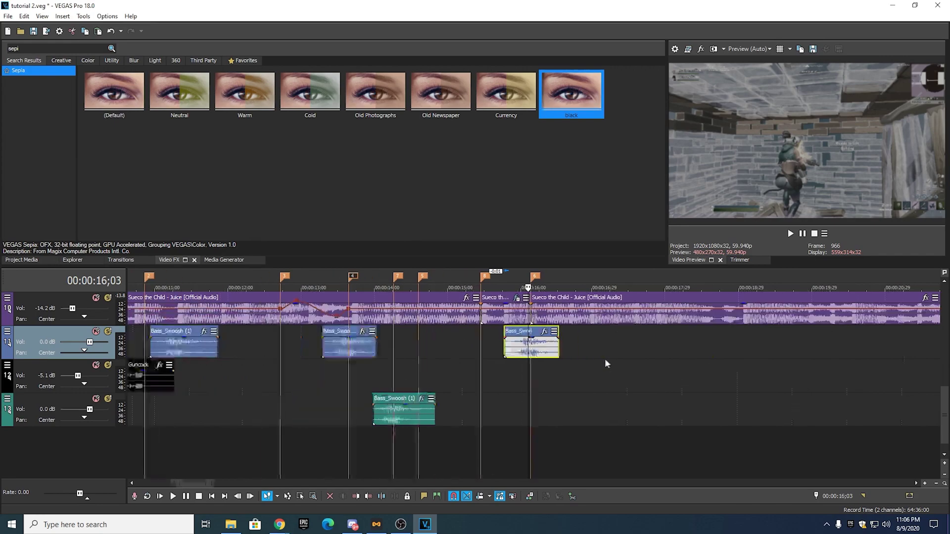
- Import the Demon Face overlay from File Explorer onto track 2, past marker 6
{"action": "left_click_drag", "start_coordinate": [946, 408], "coordinate": [946, 387]}
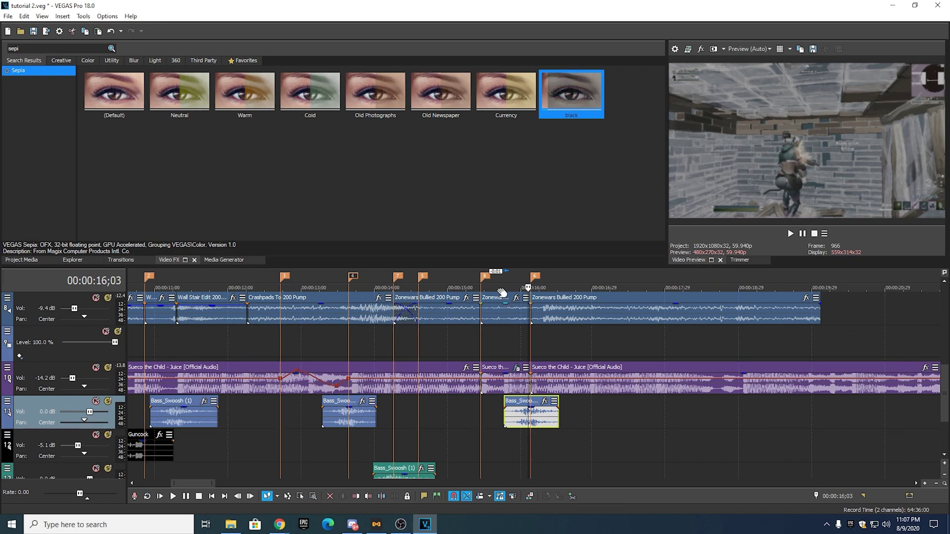
{"action": "scroll", "coordinate": [516, 281], "scroll_direction": "up", "scroll_amount": 2}
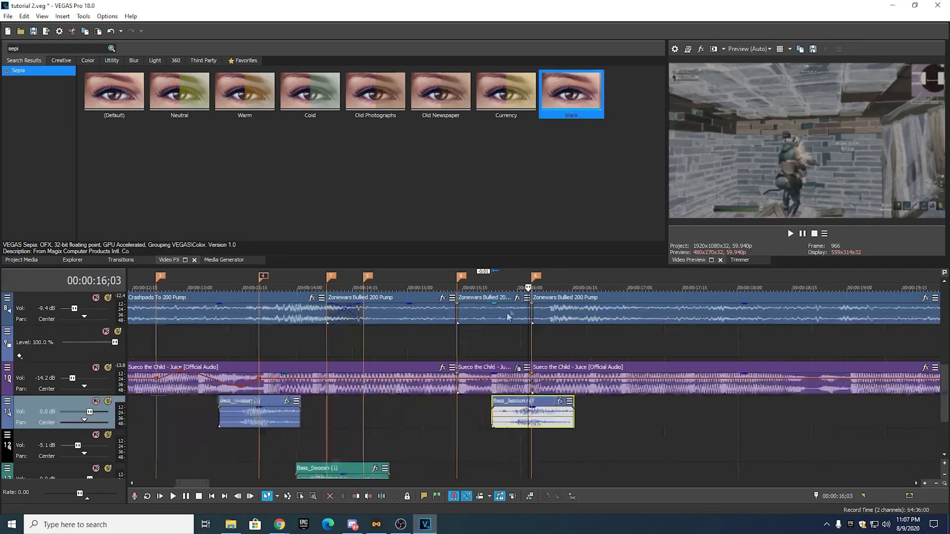
{"action": "left_click_drag", "start_coordinate": [529, 282], "coordinate": [516, 281]}
{"action": "left_click_drag", "start_coordinate": [945, 393], "coordinate": [945, 322]}
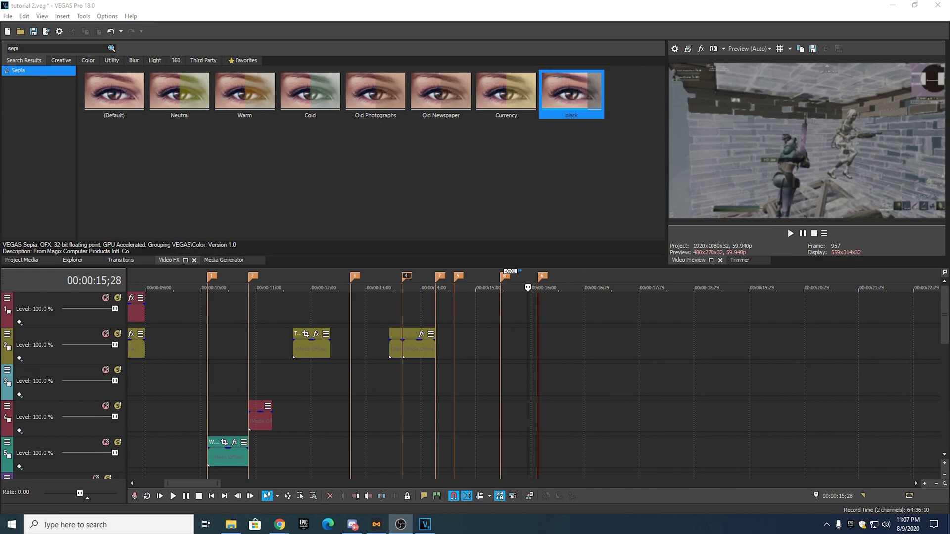
{"action": "key", "text": "alt+Tab"}
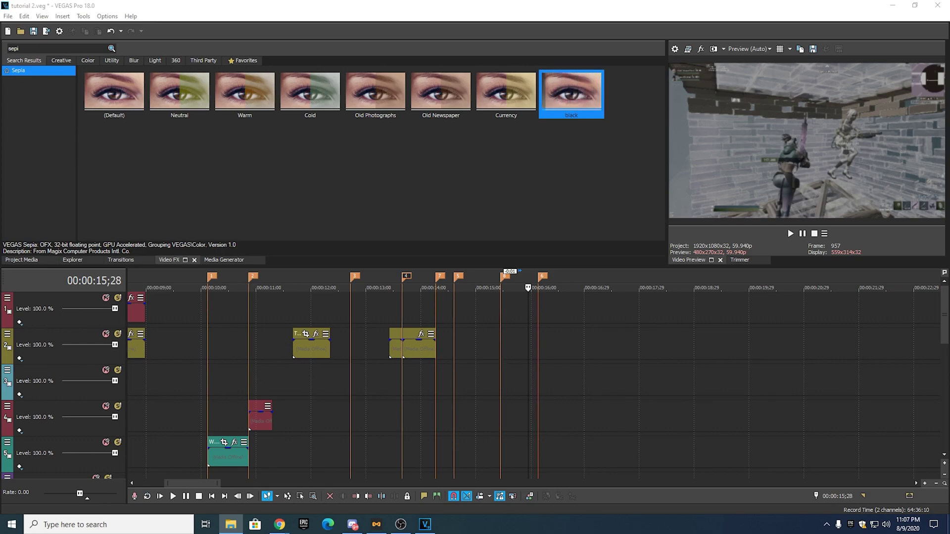
{"action": "mouse_move", "coordinate": [572, 94]}
{"action": "left_mouse_down"}
{"action": "mouse_move", "coordinate": [609, 339]}
{"action": "mouse_move", "coordinate": [493, 344]}
{"action": "mouse_move", "coordinate": [505, 273]}
{"action": "left_mouse_up"}
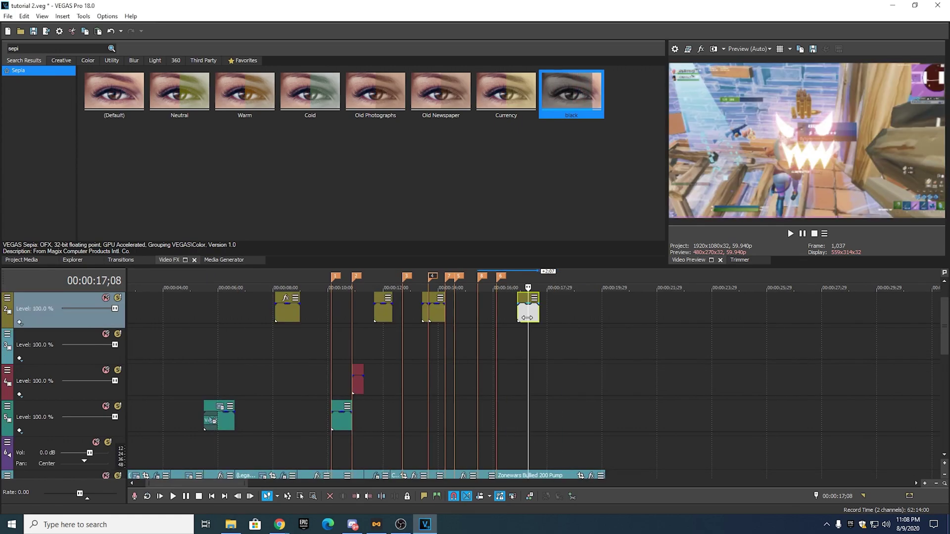
- Move the Demon Face overlay on track 2 over the sepia clip and fit it between 00:00:15;13 and marker 6
{"action": "left_click", "coordinate": [497, 290]}
{"action": "left_click_drag", "start_coordinate": [515, 321], "coordinate": [469, 321]}
{"action": "scroll", "coordinate": [517, 323], "scroll_direction": "up", "scroll_amount": 2}
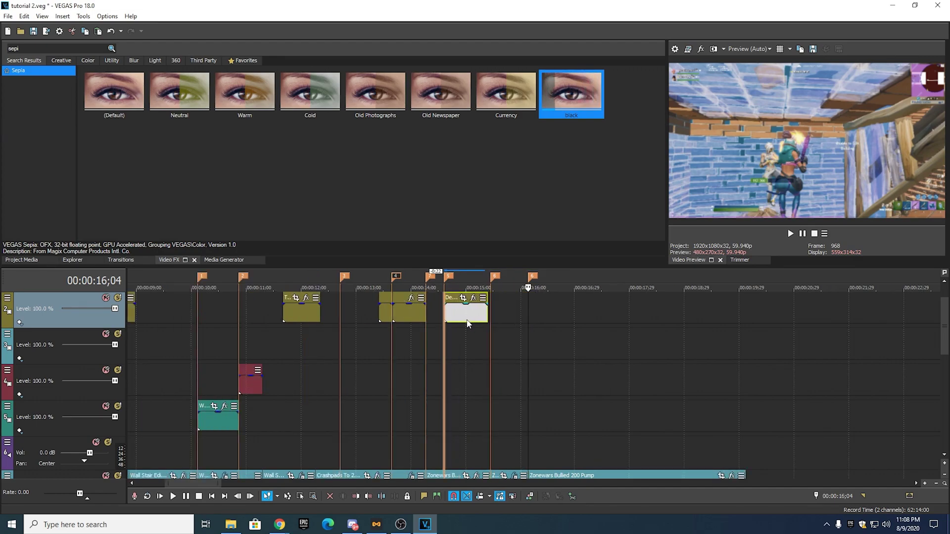
{"action": "left_click", "coordinate": [441, 286]}
{"action": "key", "text": "space"}
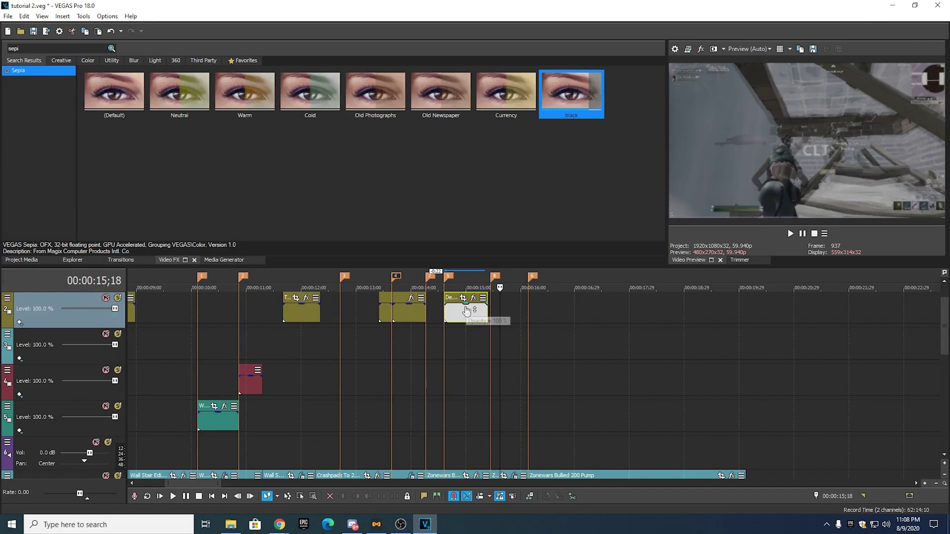
{"action": "left_click_drag", "start_coordinate": [461, 309], "coordinate": [523, 312]}
{"action": "scroll", "coordinate": [502, 290], "scroll_direction": "up", "scroll_amount": 3}
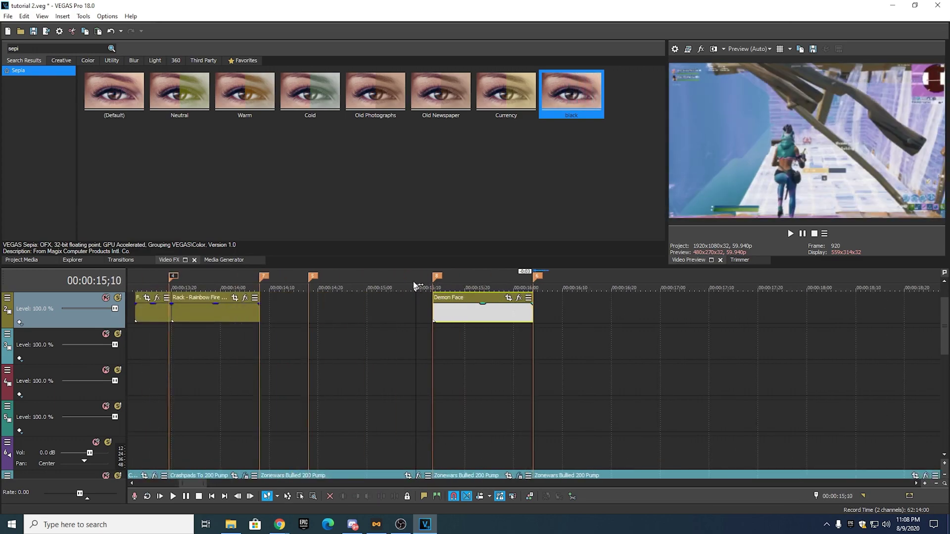
- Play back the sepia passage through marker 6 several times to check the Demon Face overlay's timing
{"action": "key", "text": "space"}
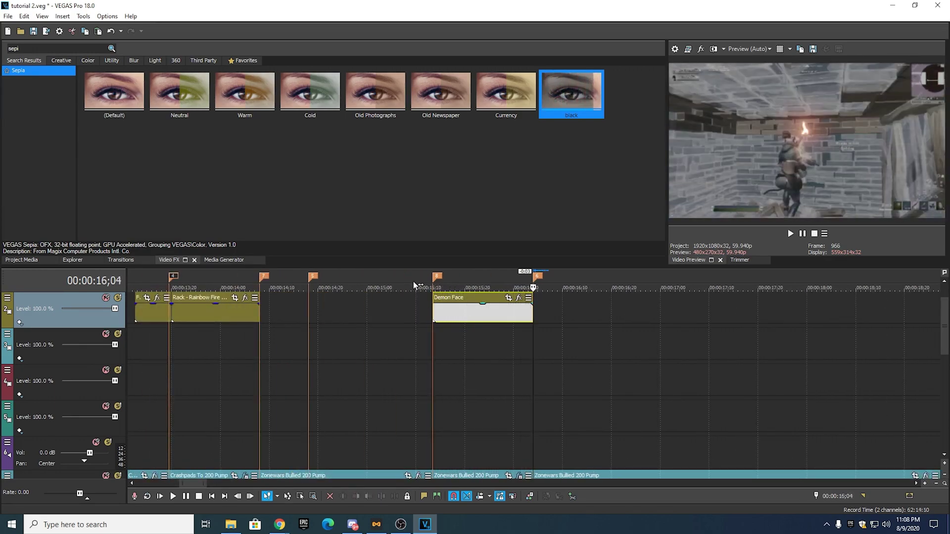
{"action": "left_click_drag", "start_coordinate": [945, 342], "coordinate": [942, 377]}
{"action": "scroll", "coordinate": [624, 342], "scroll_direction": "down", "scroll_amount": 3}
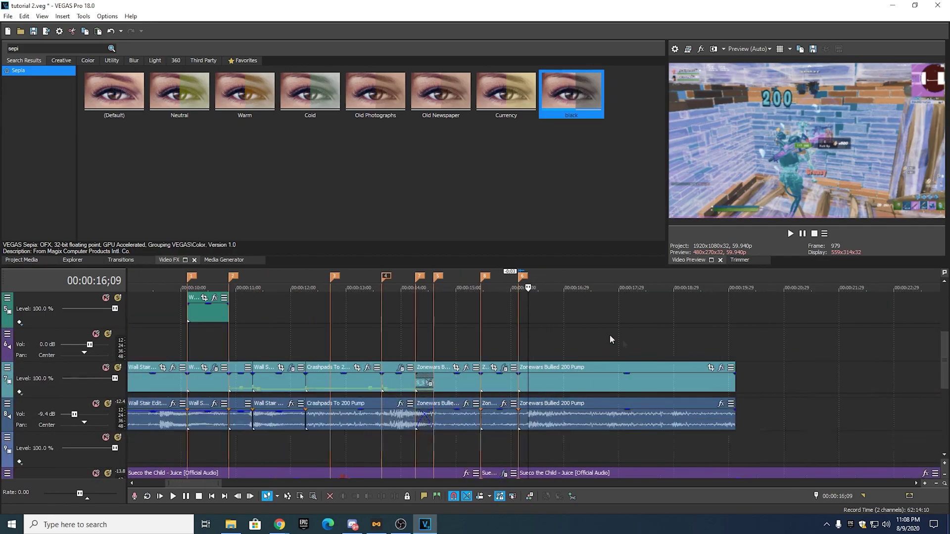
{"action": "left_click", "coordinate": [470, 282]}
{"action": "left_click", "coordinate": [791, 234]}
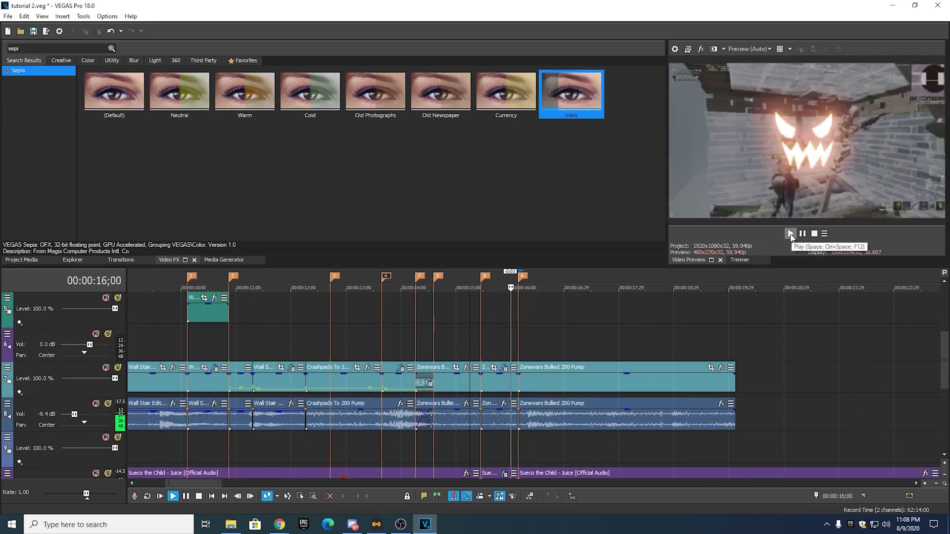
{"action": "left_click", "coordinate": [468, 280]}
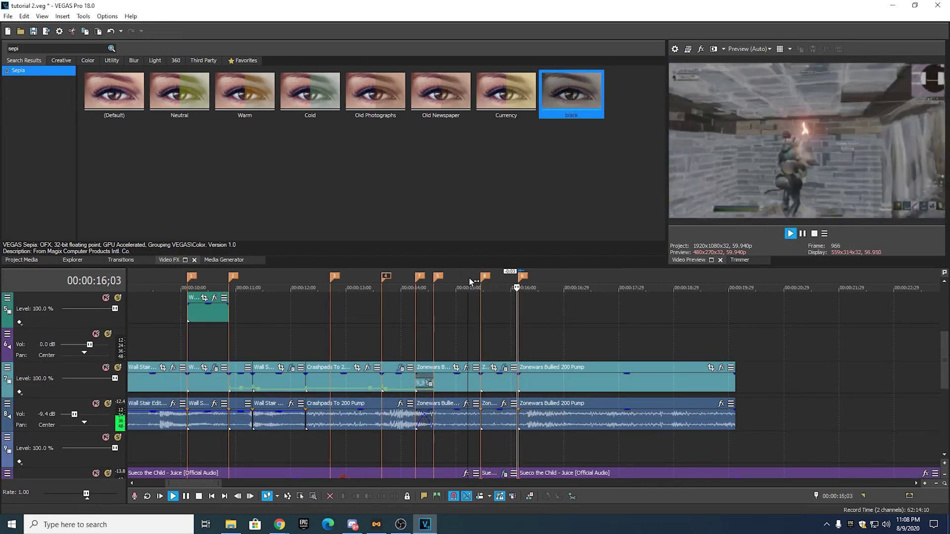
{"action": "left_click", "coordinate": [469, 278]}
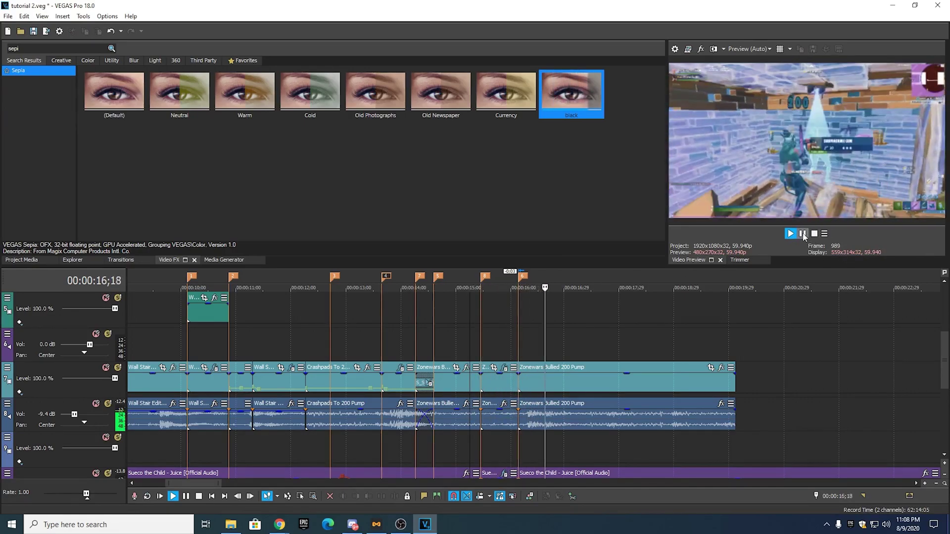
{"action": "key", "text": "space"}
- Shift the Bass_Swoosh copy on track 11 slightly later against marker 6 and play back the passage
{"action": "left_click_drag", "start_coordinate": [944, 366], "coordinate": [944, 411]}
{"action": "left_click", "coordinate": [528, 387]}
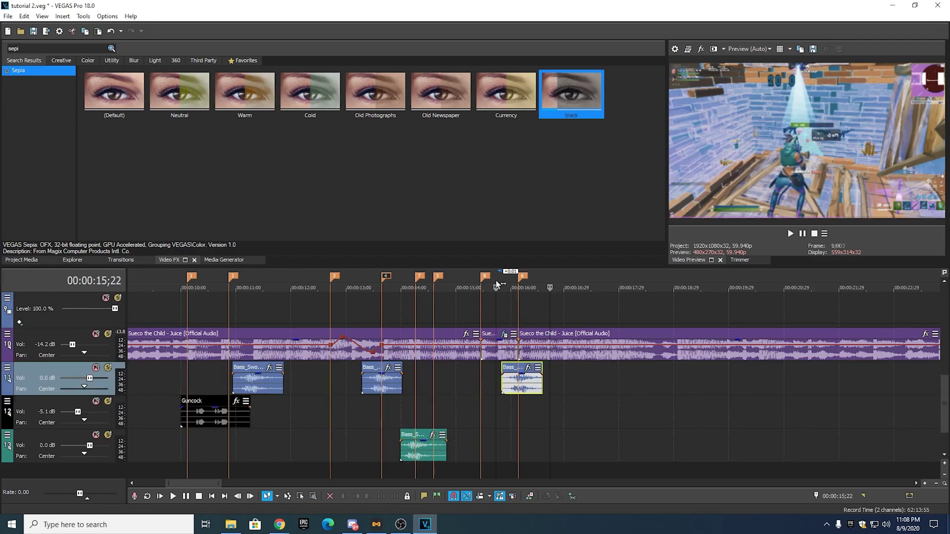
{"action": "key", "text": "space"}
{"action": "key", "text": "space"}
{"action": "key", "text": "space"}
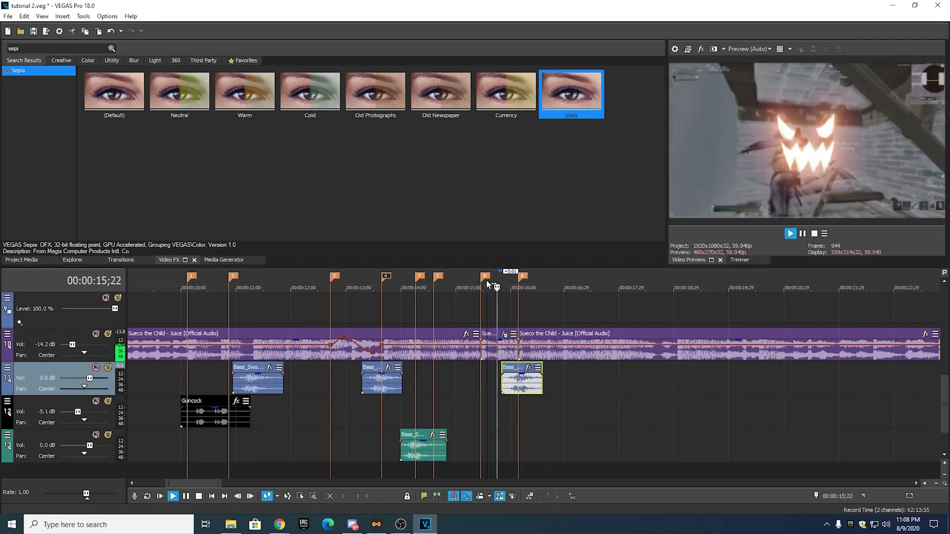
{"action": "left_click_drag", "start_coordinate": [527, 391], "coordinate": [536, 391]}
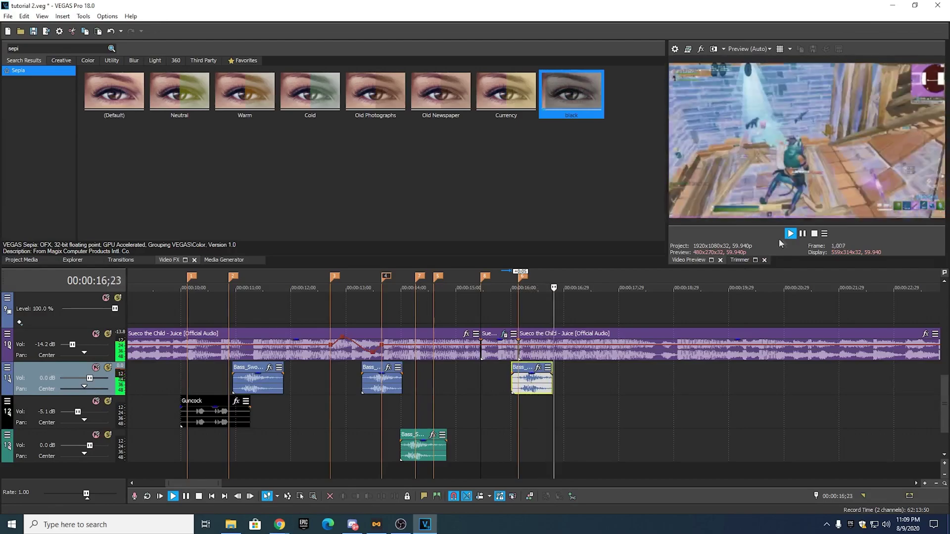
{"action": "left_click", "coordinate": [802, 235]}
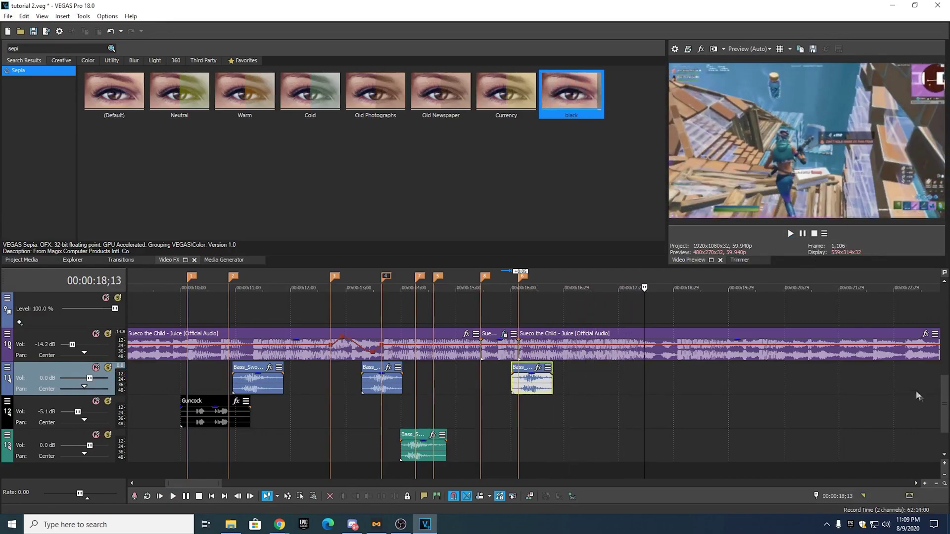
- Split the last Zonewars Bullied 200 Pump clip at 00:00:18;13 and delete the remainder together with its audio
{"action": "left_click_drag", "start_coordinate": [944, 404], "coordinate": [944, 371]}
{"action": "left_click", "coordinate": [645, 345]}
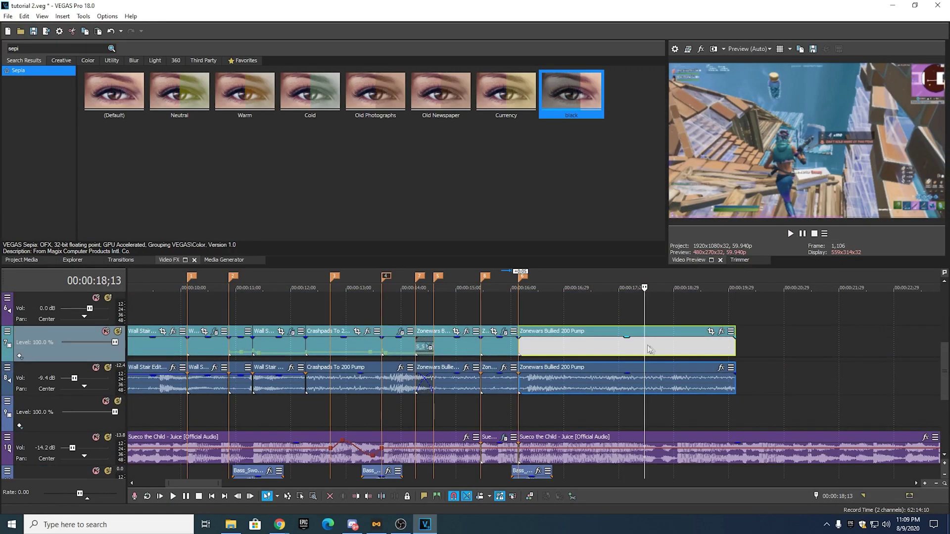
{"action": "key", "text": "s"}
{"action": "right_click", "coordinate": [666, 345]}
{"action": "left_click", "coordinate": [718, 248]}
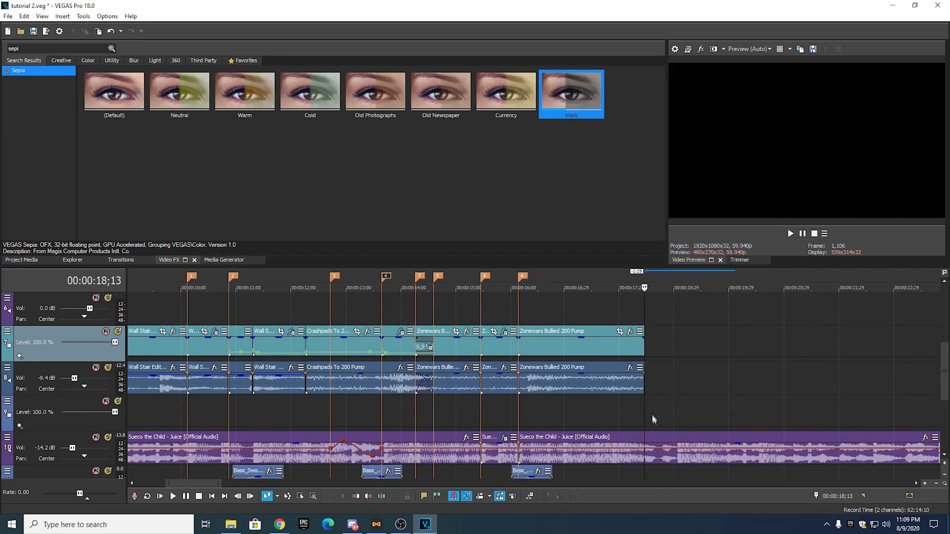
{"action": "scroll", "coordinate": [649, 416], "scroll_direction": "down", "scroll_amount": 6}
{"action": "scroll", "coordinate": [412, 329], "scroll_direction": "up", "scroll_amount": 6}
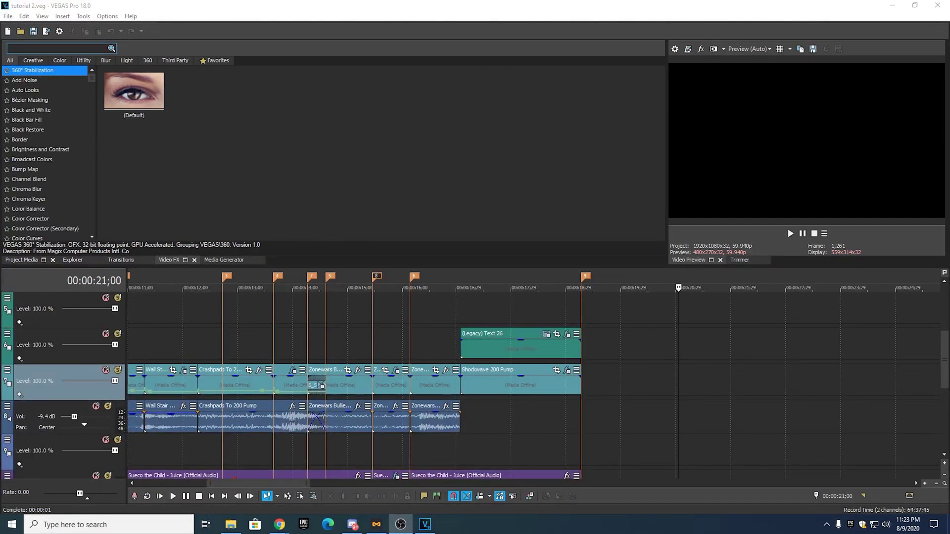
- Preview the outro text and Shockwave clip at 00:00:17;27
{"action": "left_click", "coordinate": [842, 350]}
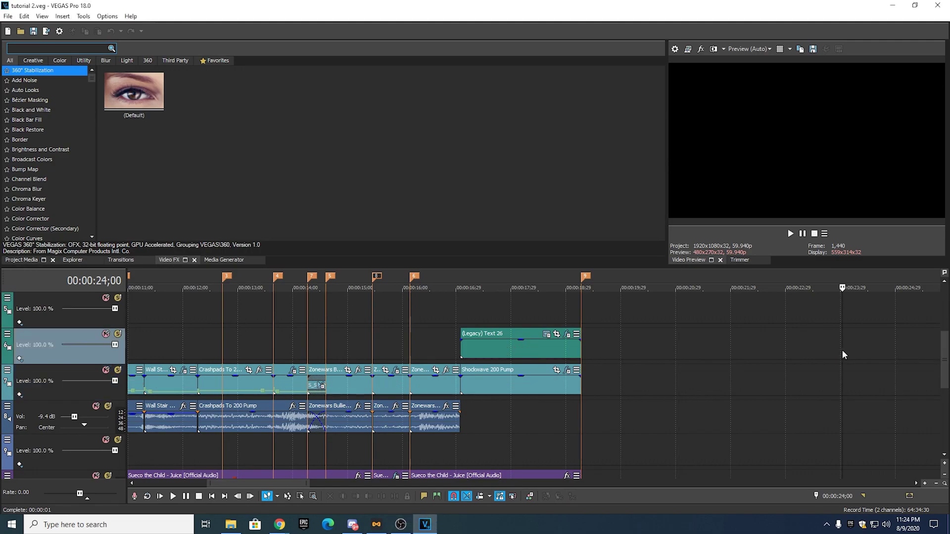
{"action": "left_click", "coordinate": [509, 283]}
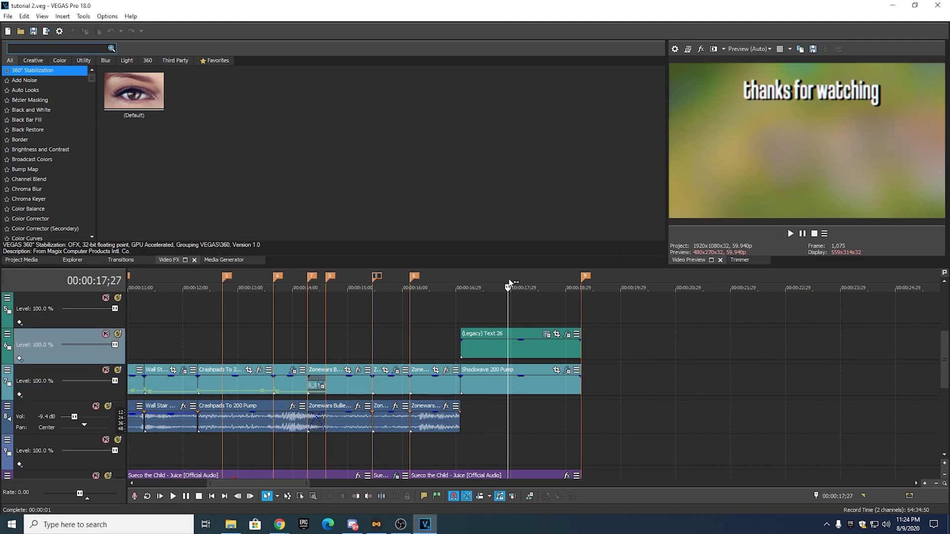